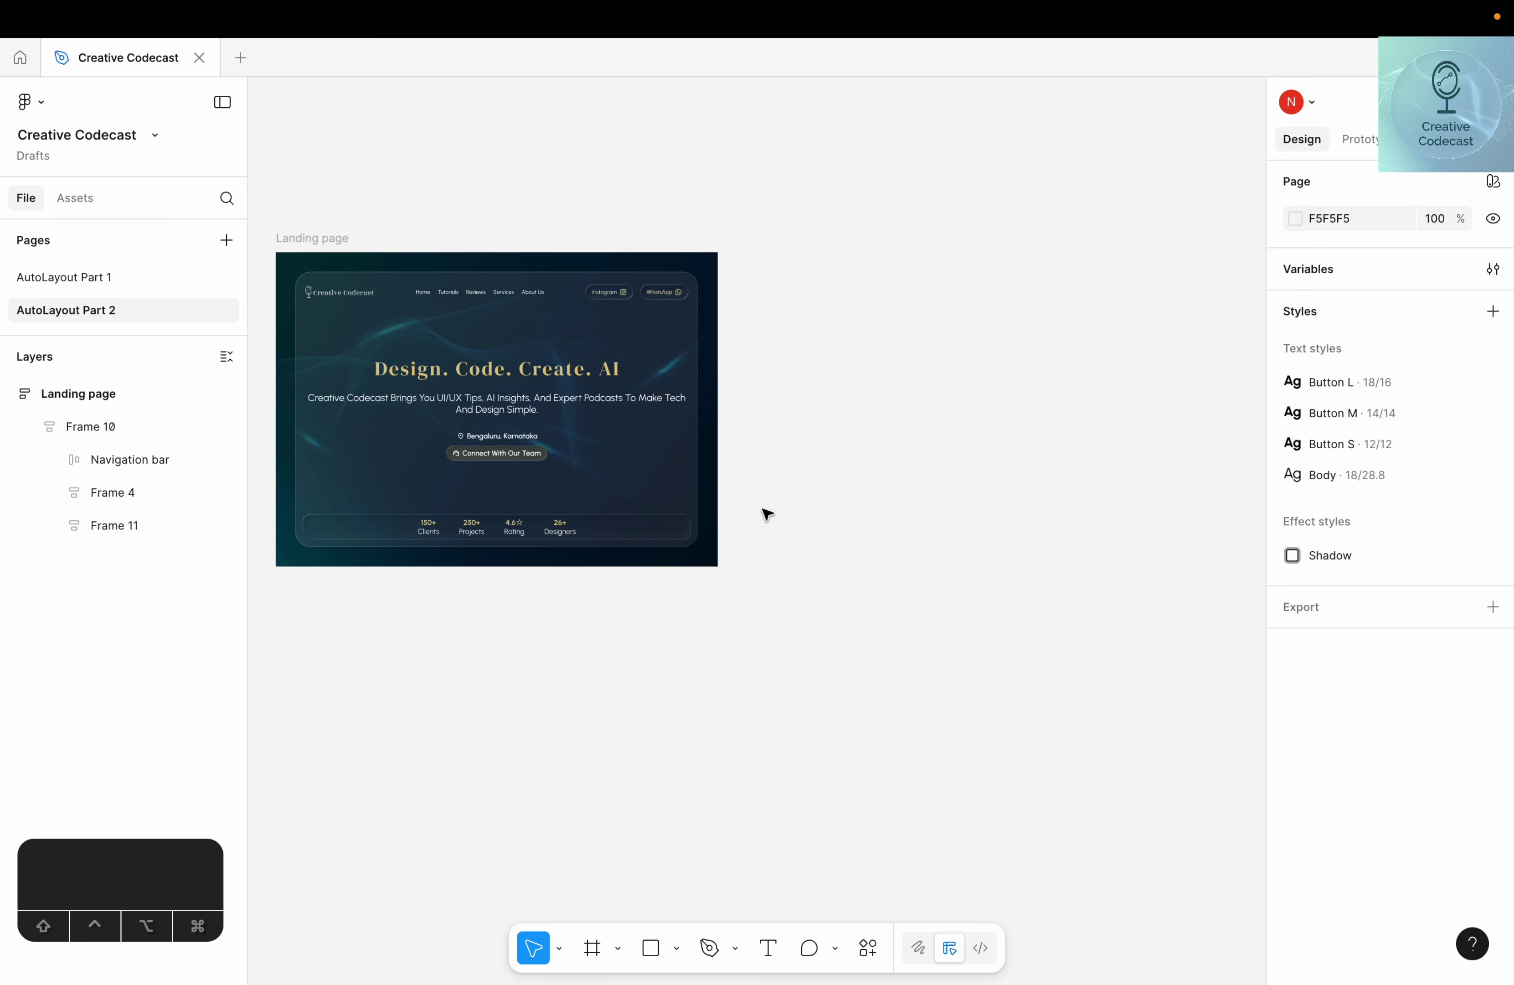
Create a 1440 × 1024 desktop frame beside the Landing page frame
click(594, 948)
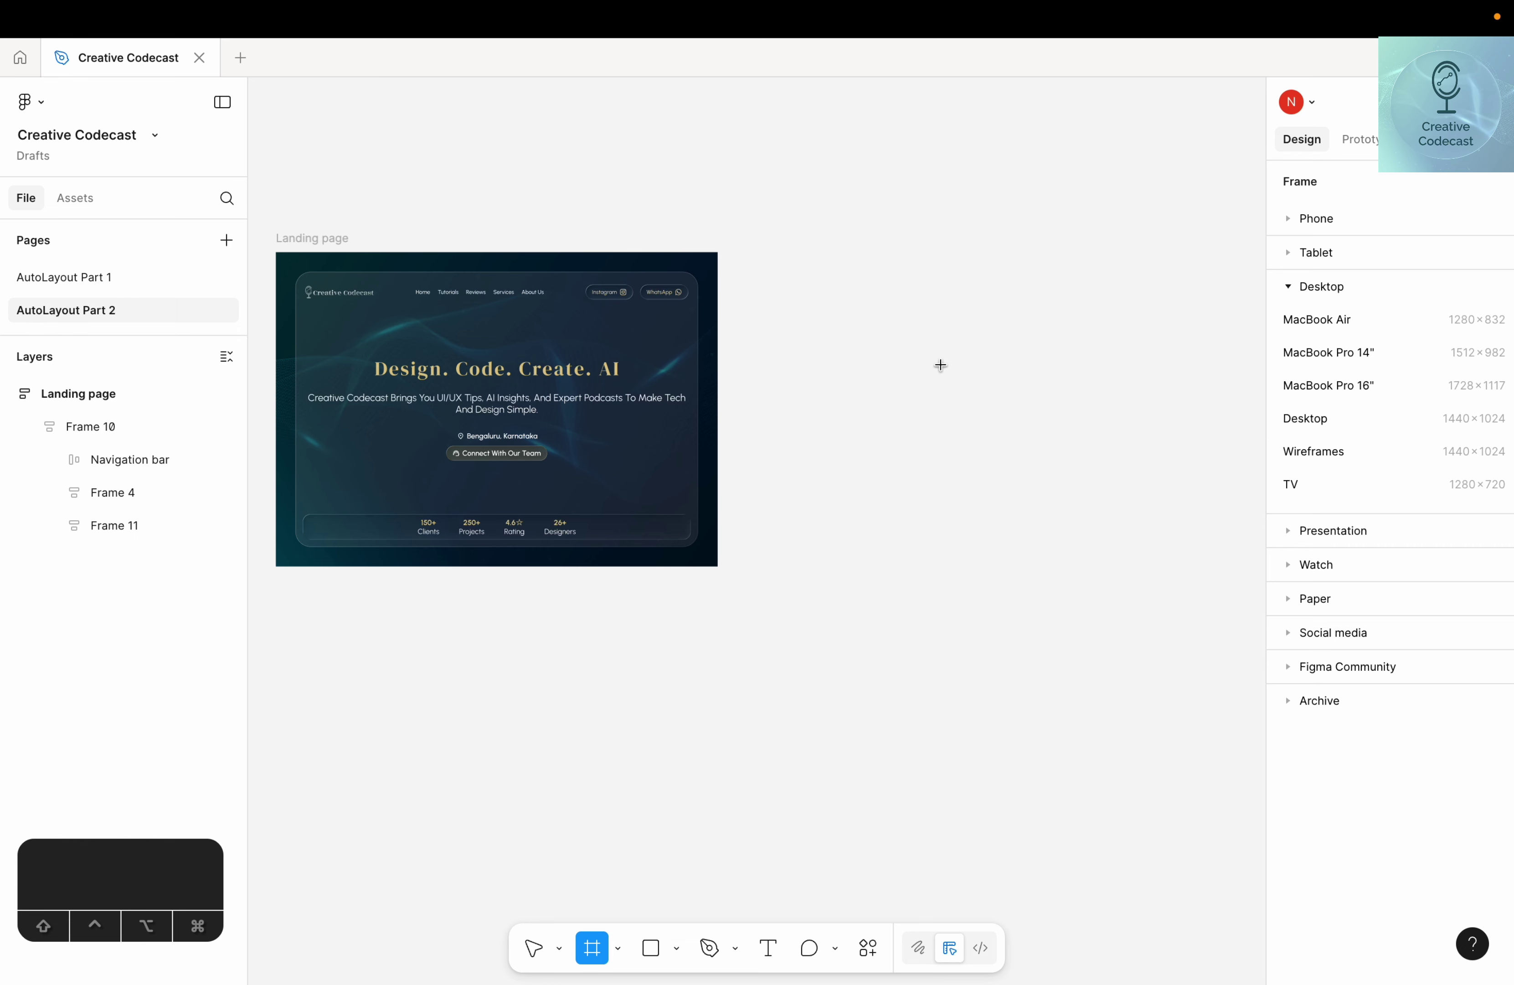
click(842, 292)
drag(815, 339, 906, 433)
click(906, 619)
scroll(869, 663, up, 2)
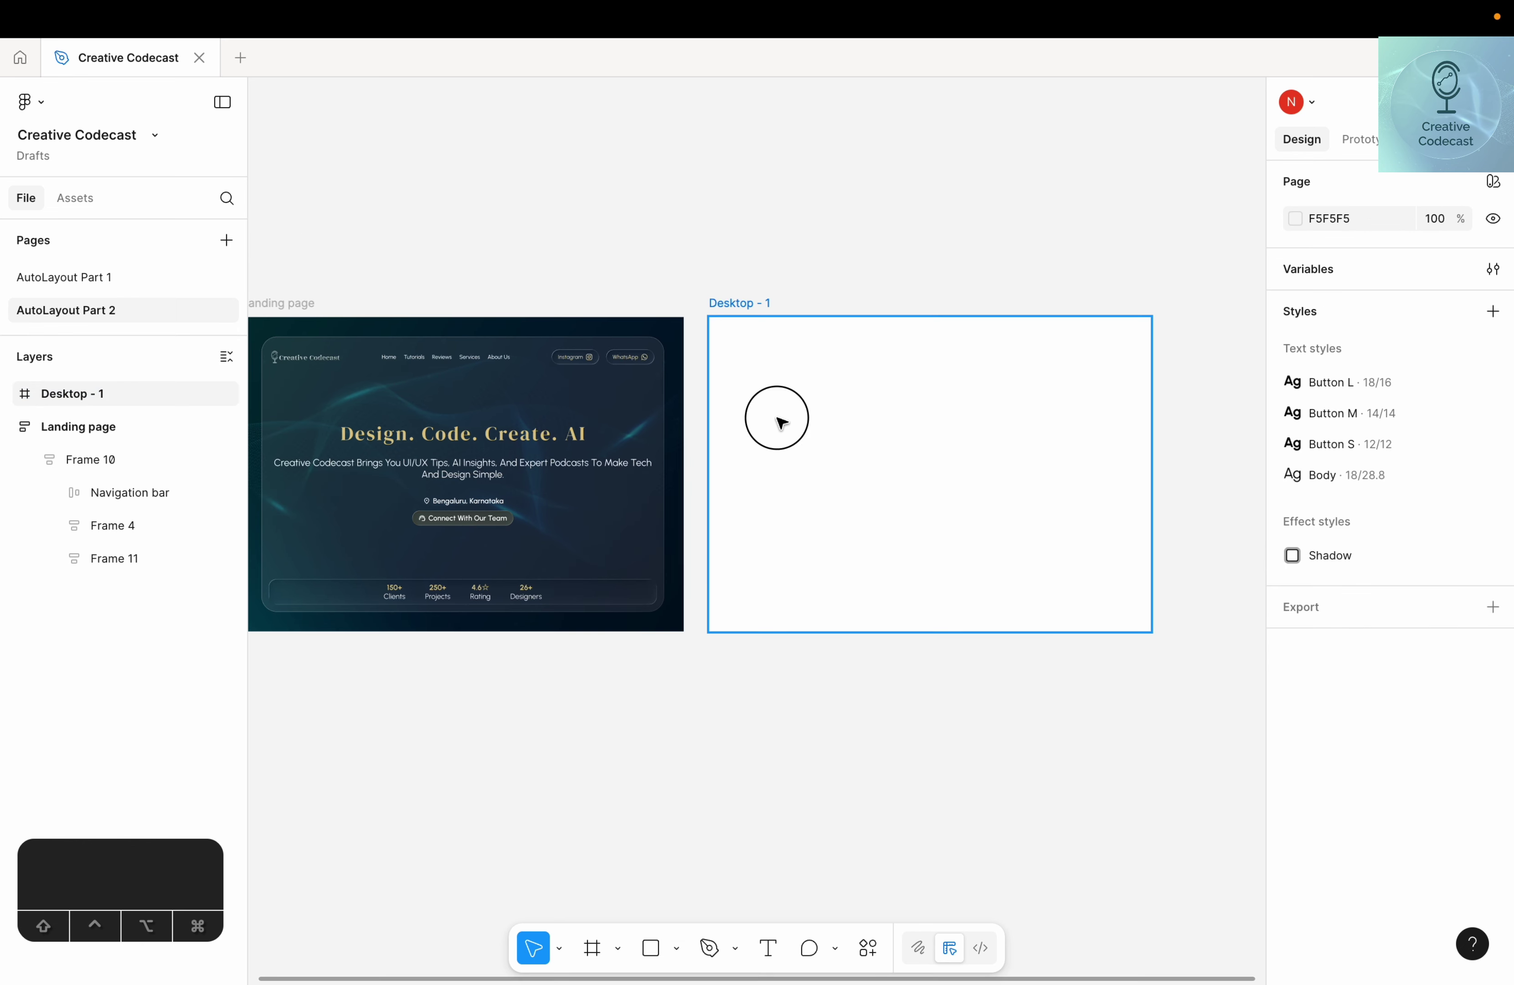
click(781, 422)
click(736, 747)
click(730, 331)
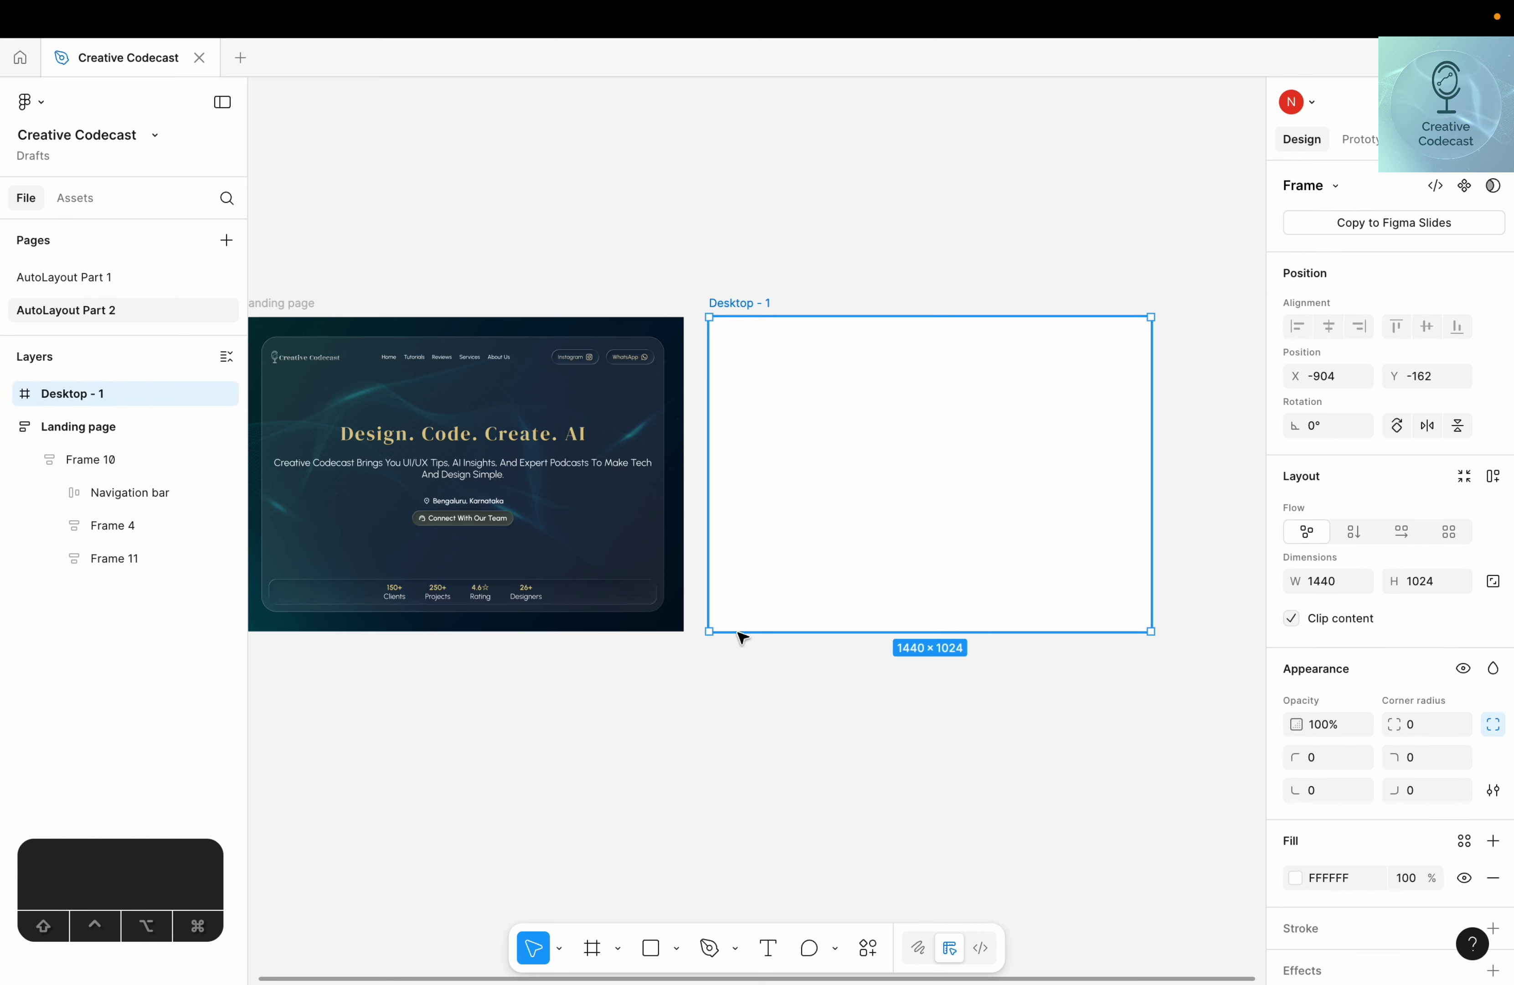
click(659, 887)
Import the image 6071909_3138862.jpg from Downloads and place it over the new desktop frame
click(677, 949)
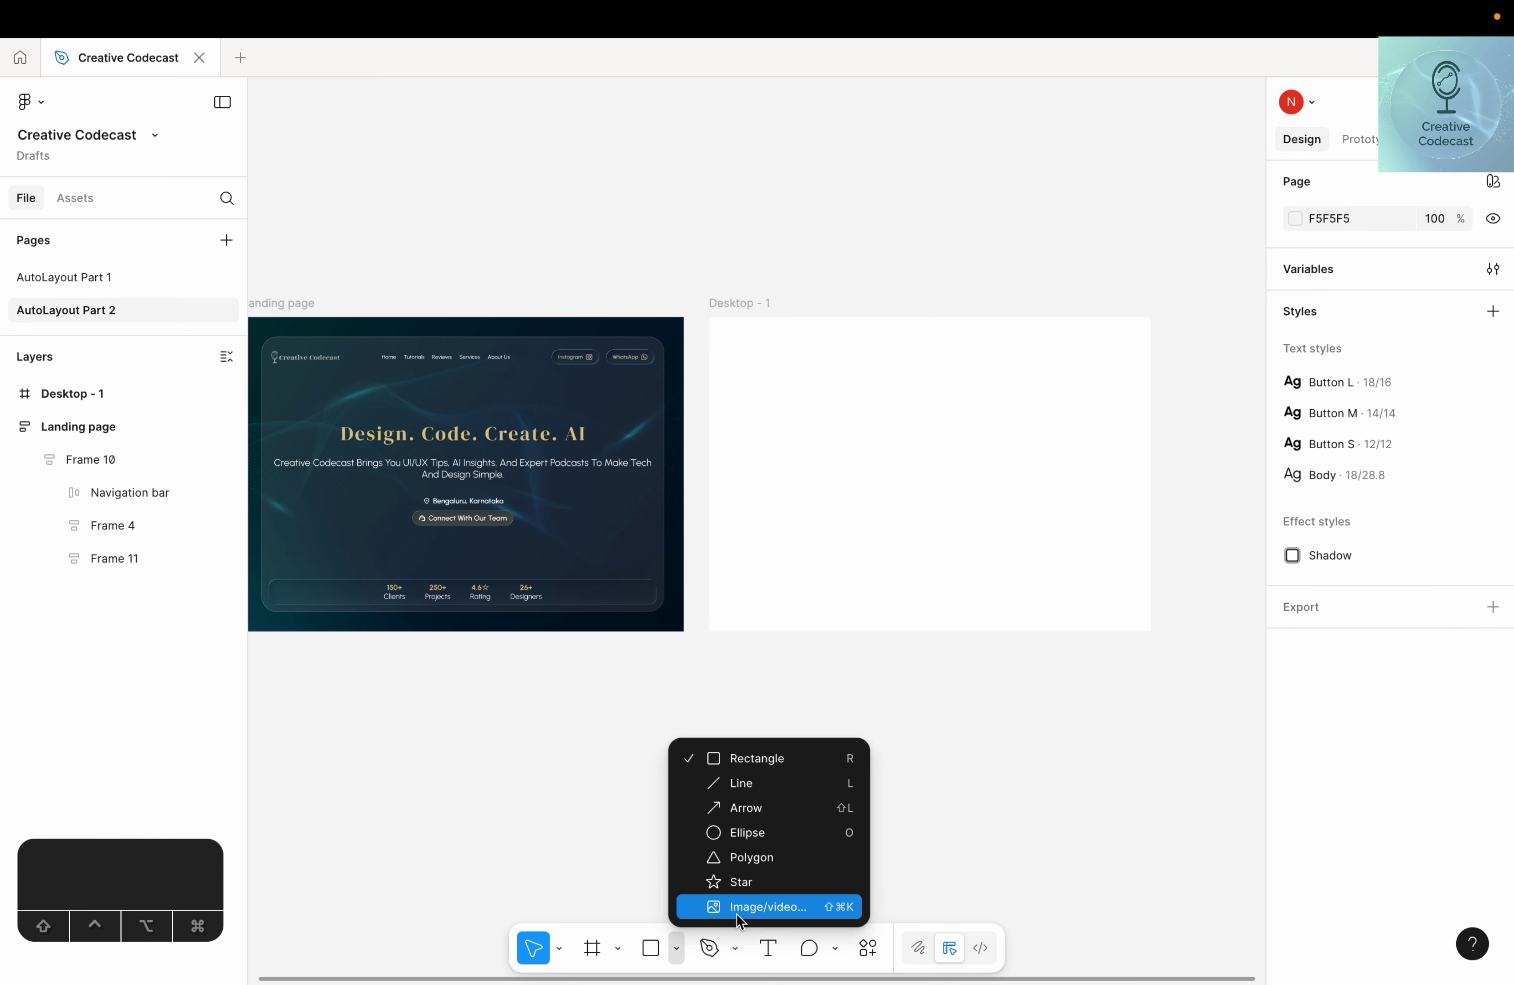
click(745, 908)
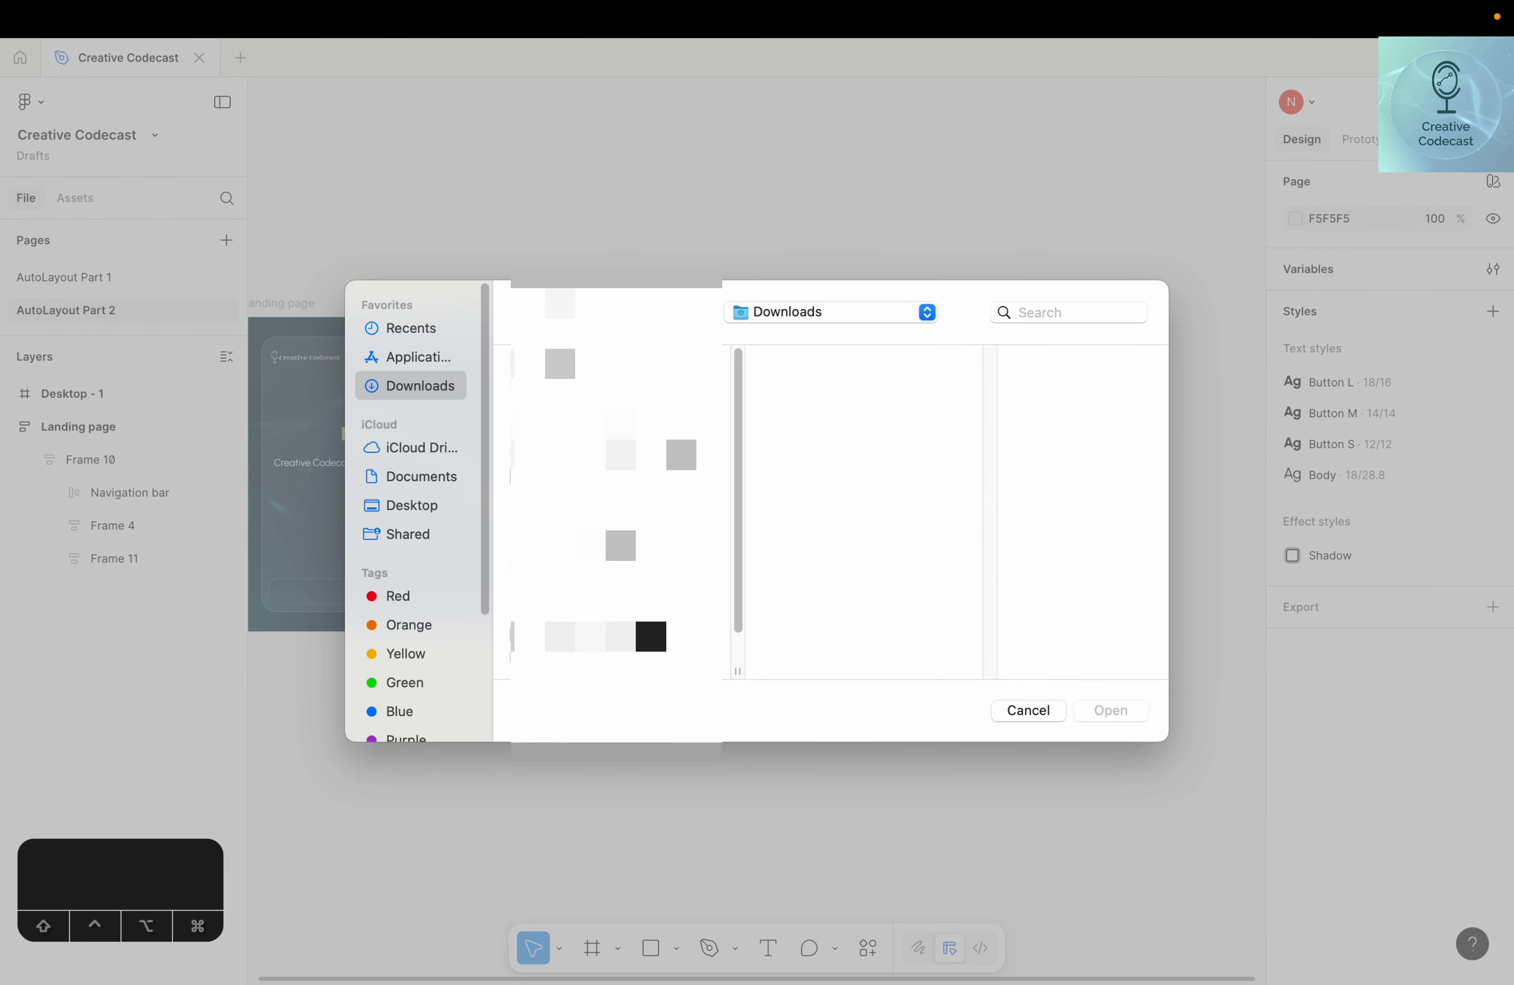
click(614, 363)
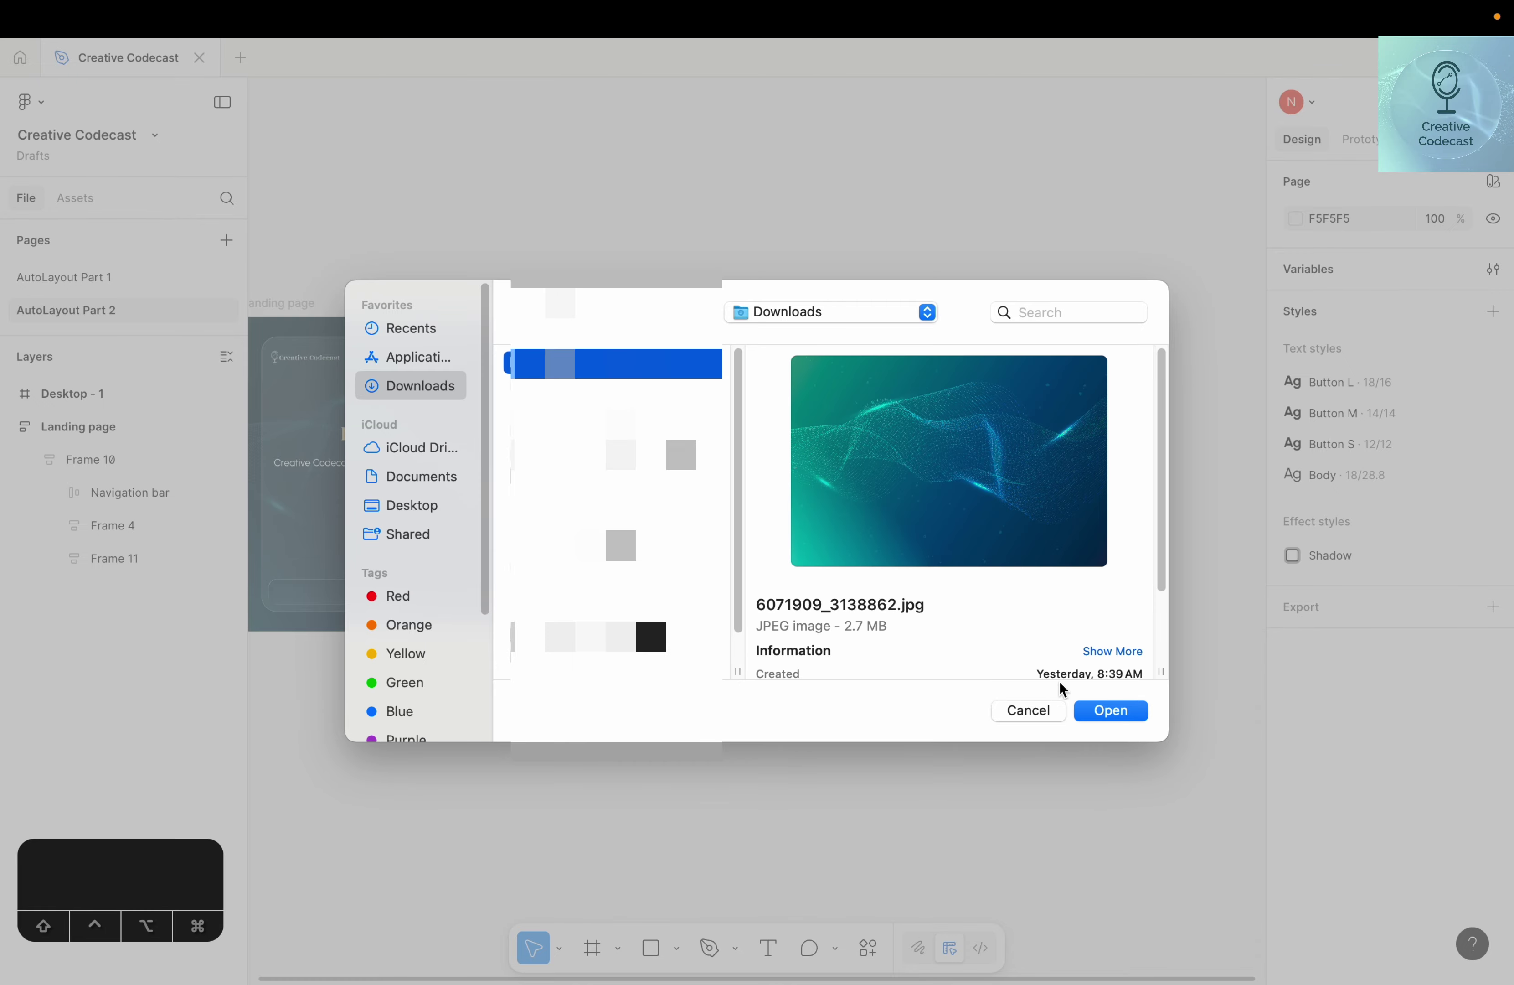
click(1080, 719)
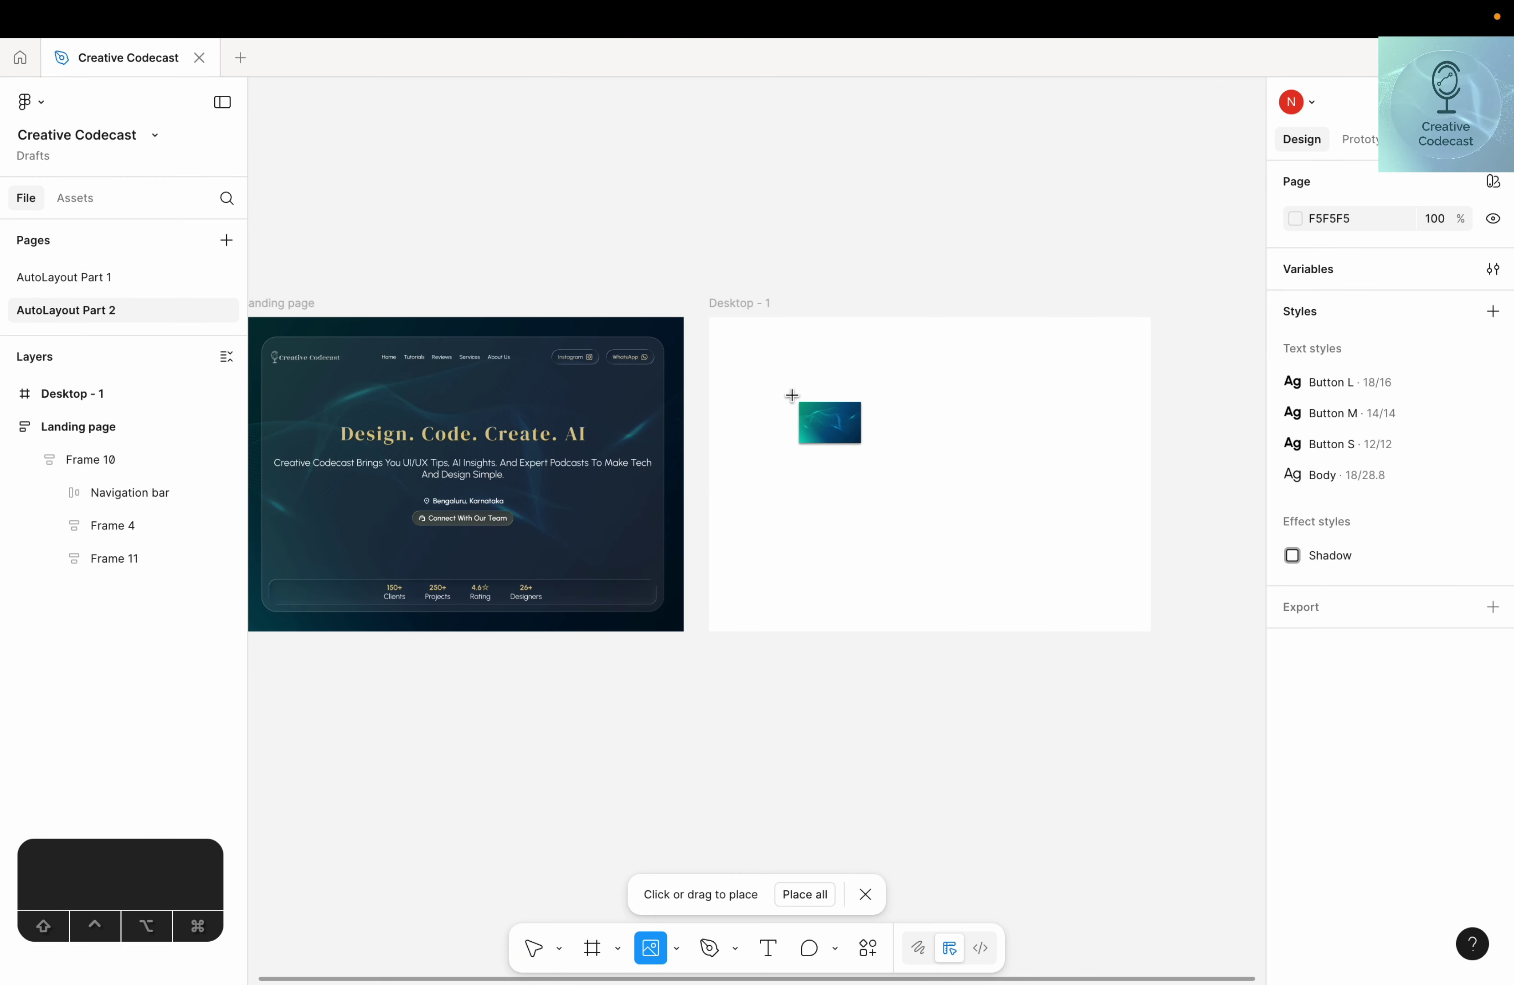
click(792, 395)
drag(969, 556, 842, 579)
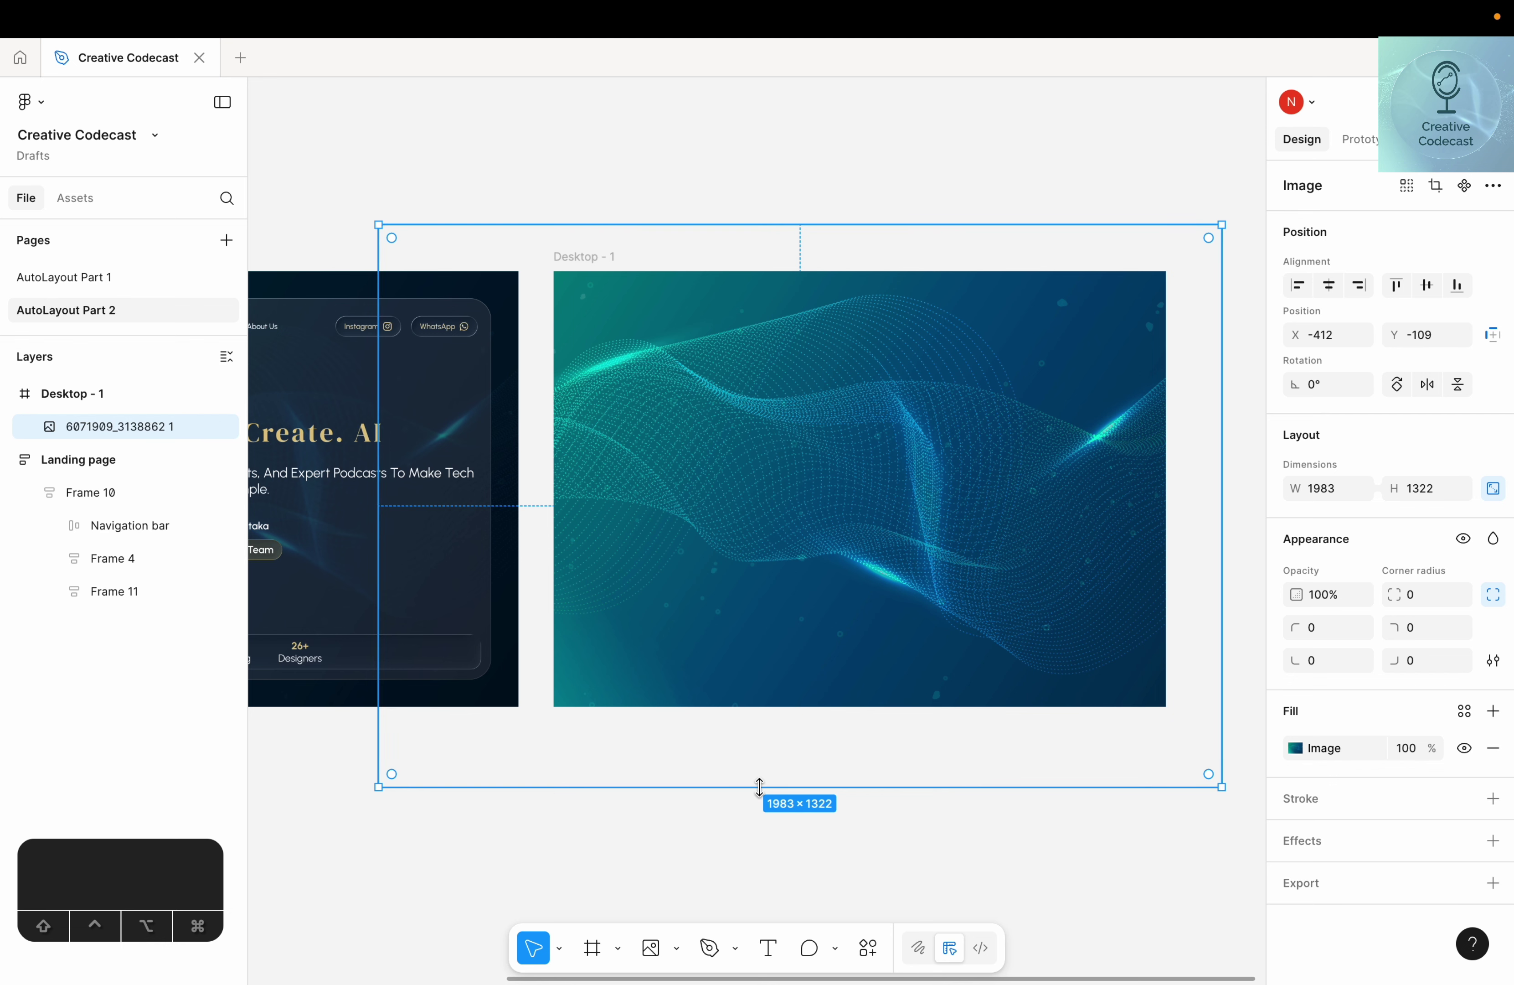
Crop the background image's edges to the desktop frame, 1440 × 1024 at X 0, Y 0
drag(762, 777, 758, 708)
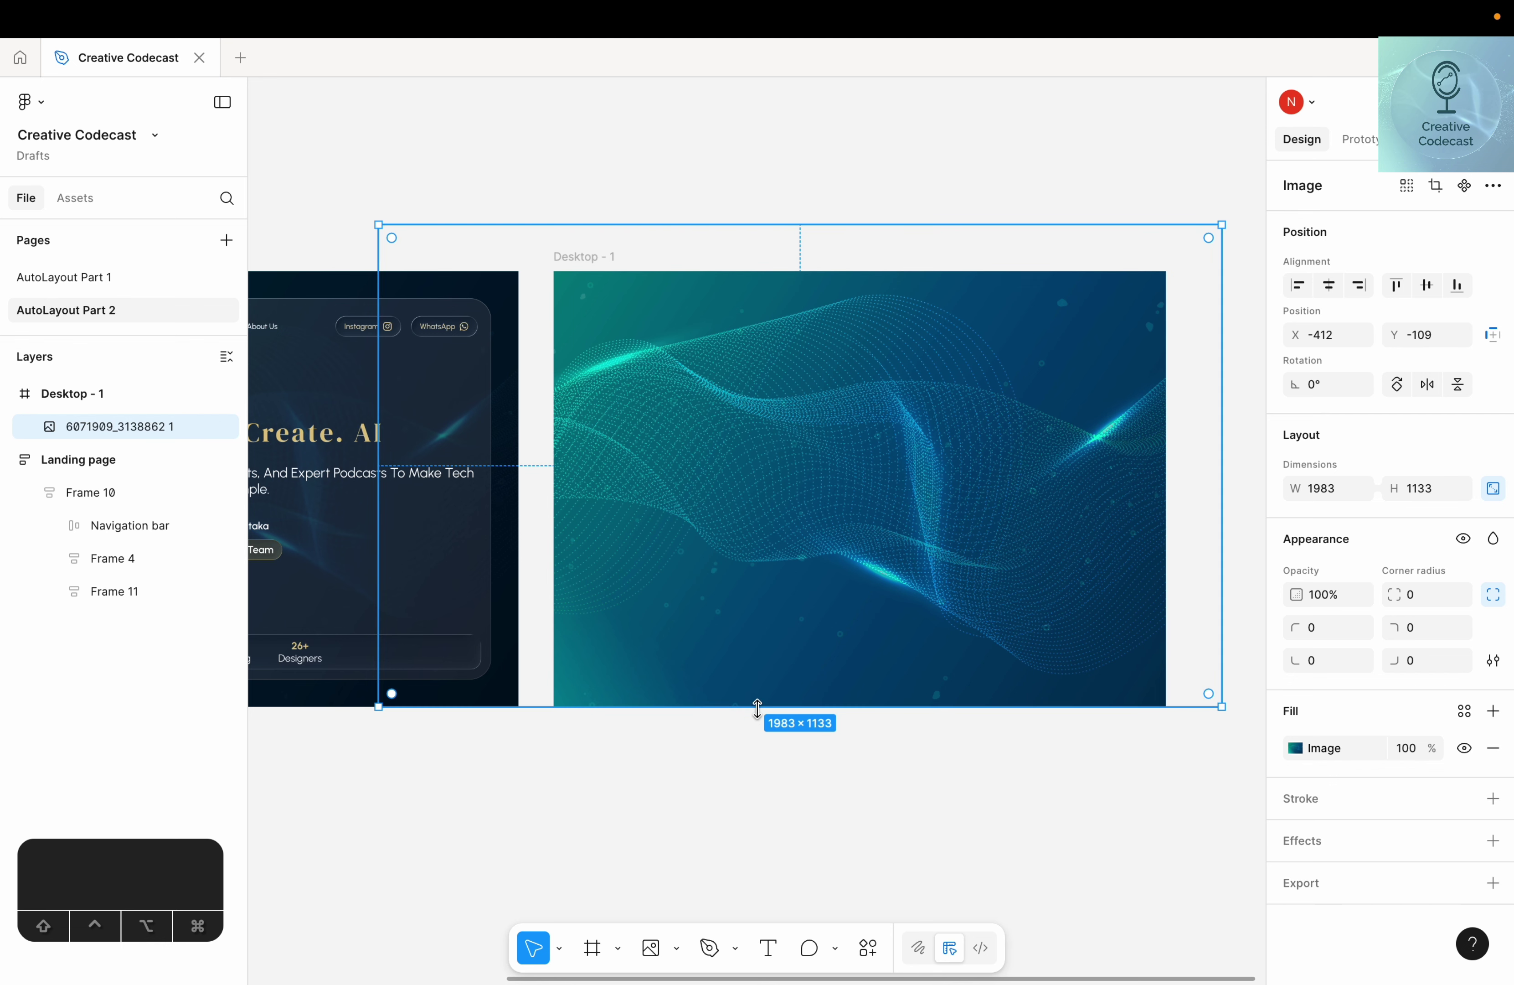
drag(1219, 635, 1167, 629)
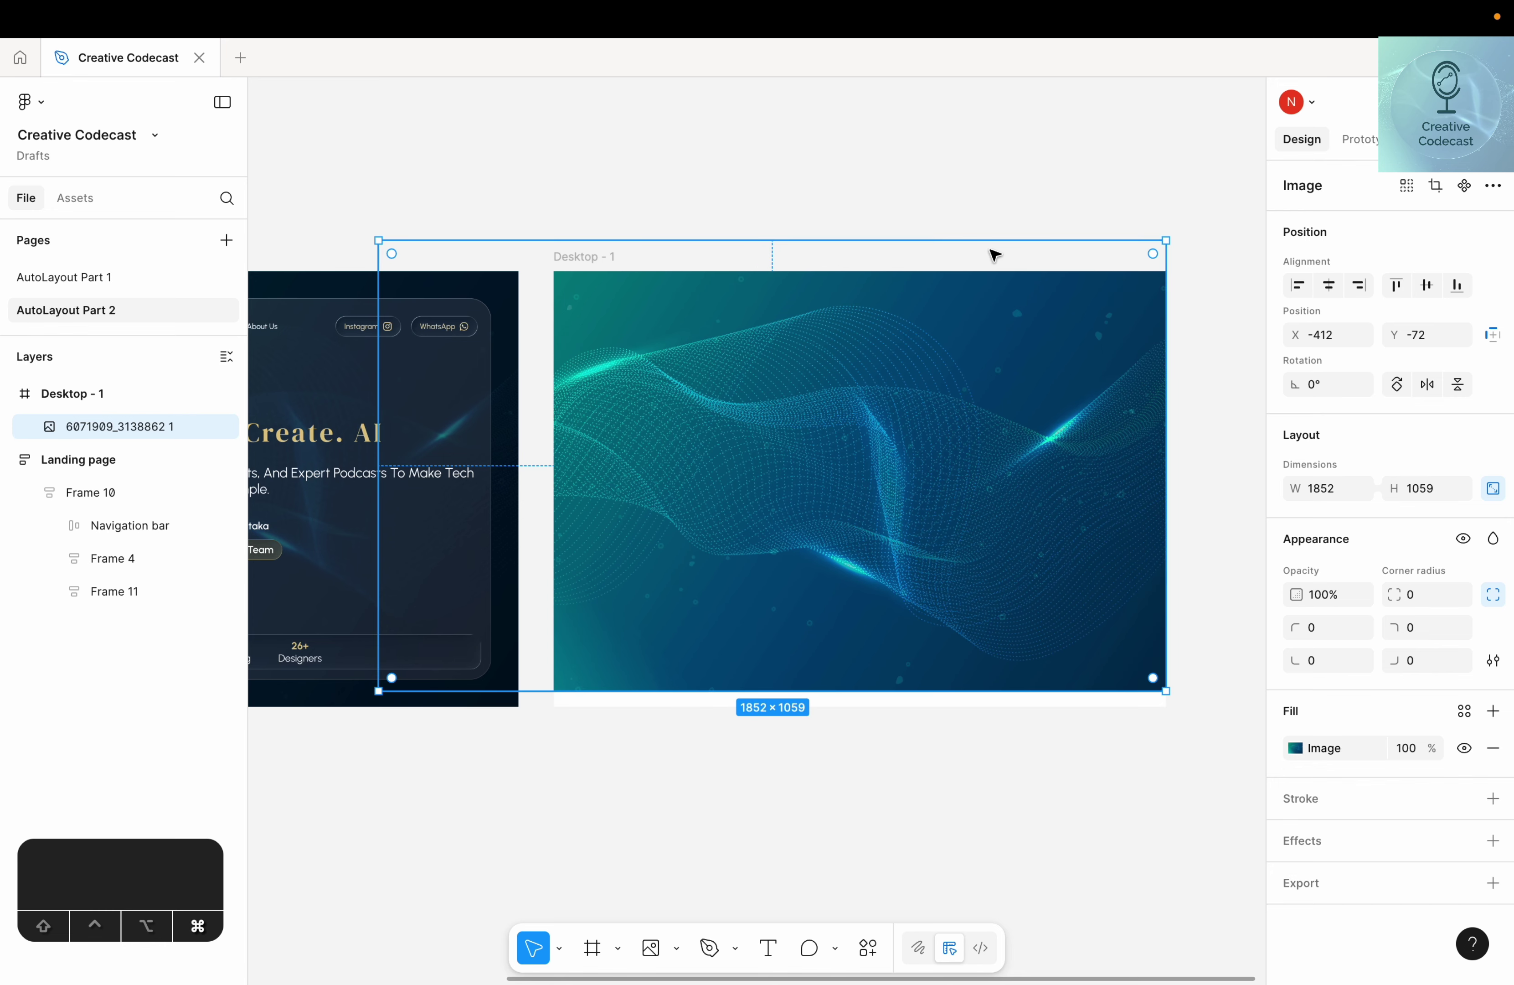
drag(996, 246, 996, 271)
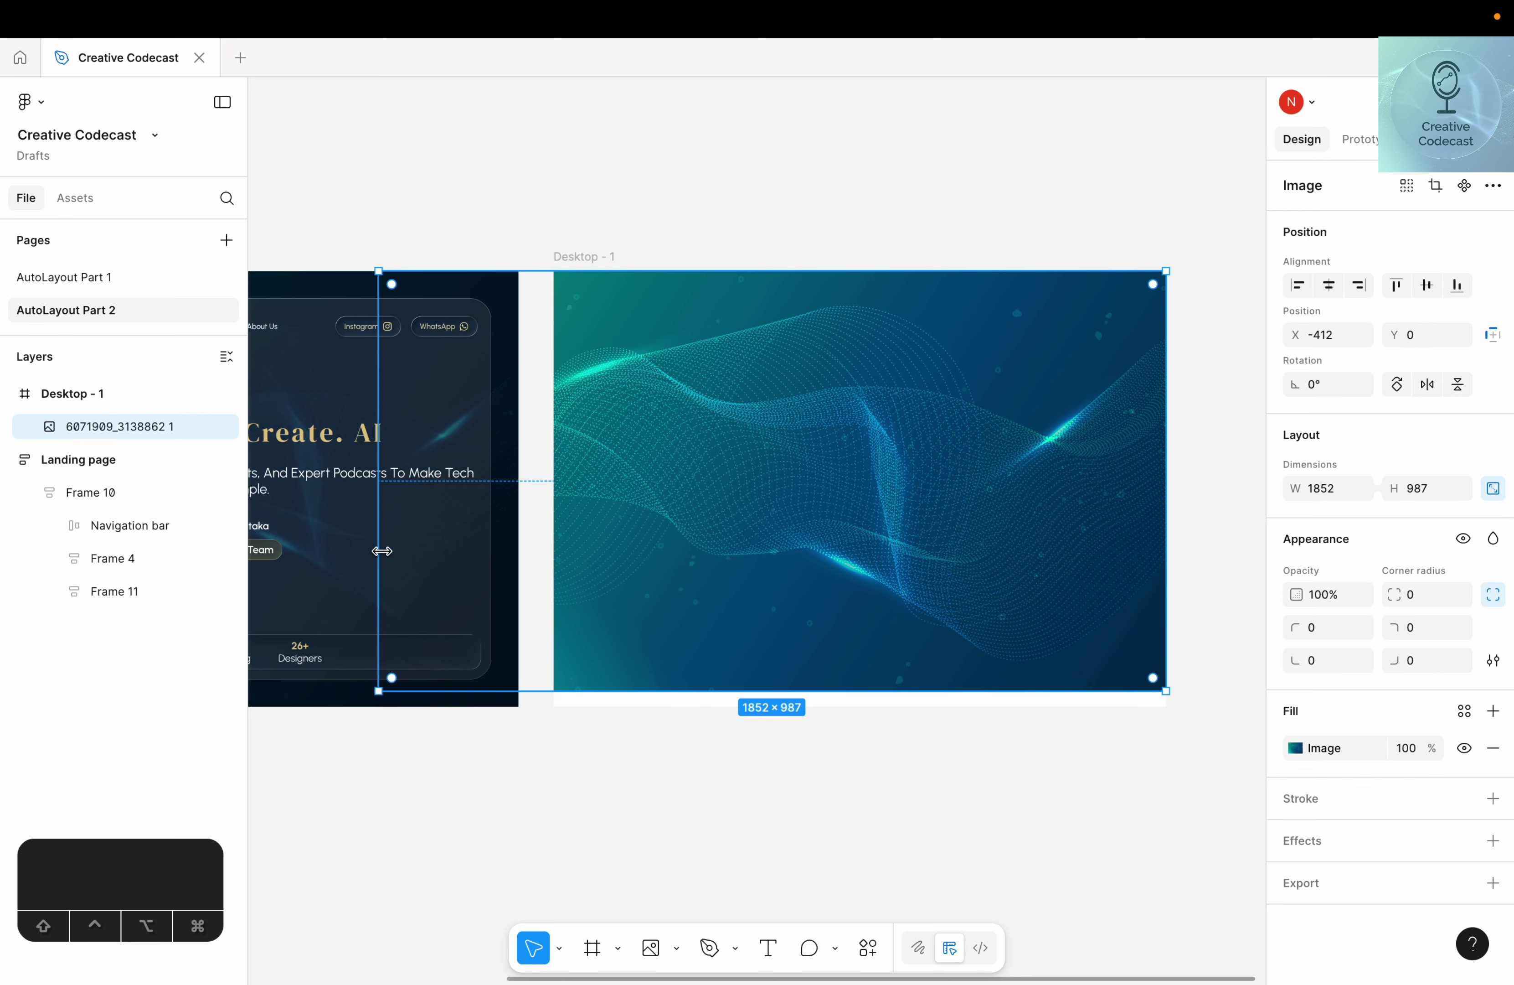
drag(391, 551, 553, 564)
drag(698, 691, 701, 707)
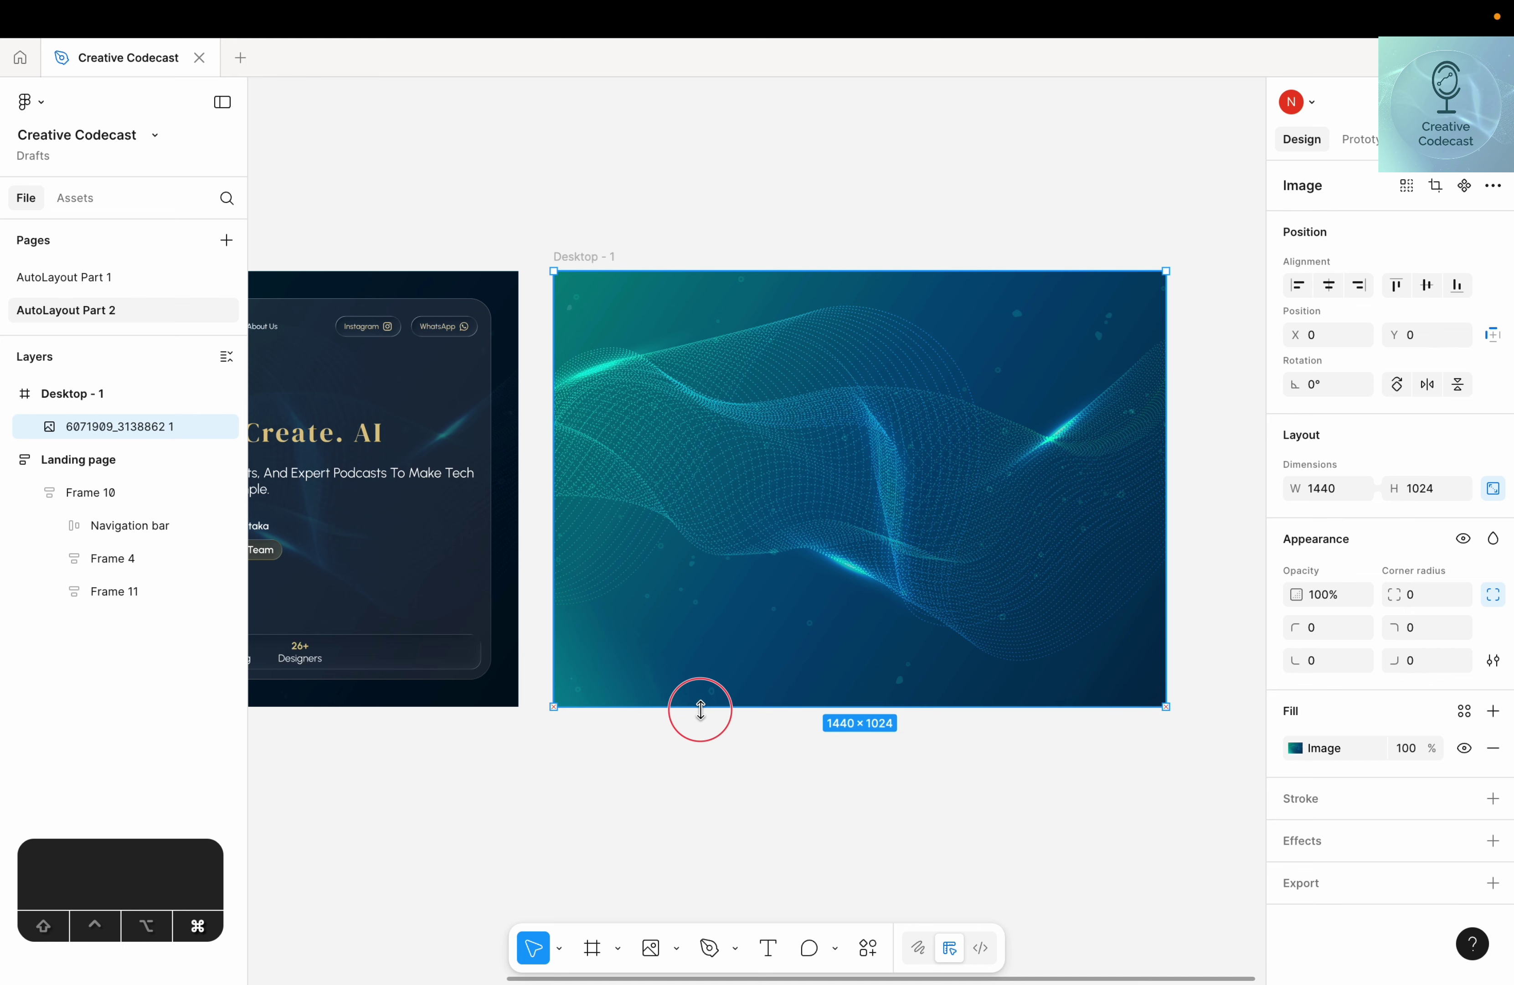
click(712, 827)
Darken the background image by lowering exposure, contrast, saturation, temperature, highlights and shadows, and raise its tint slightly
scroll(656, 612, right, 3)
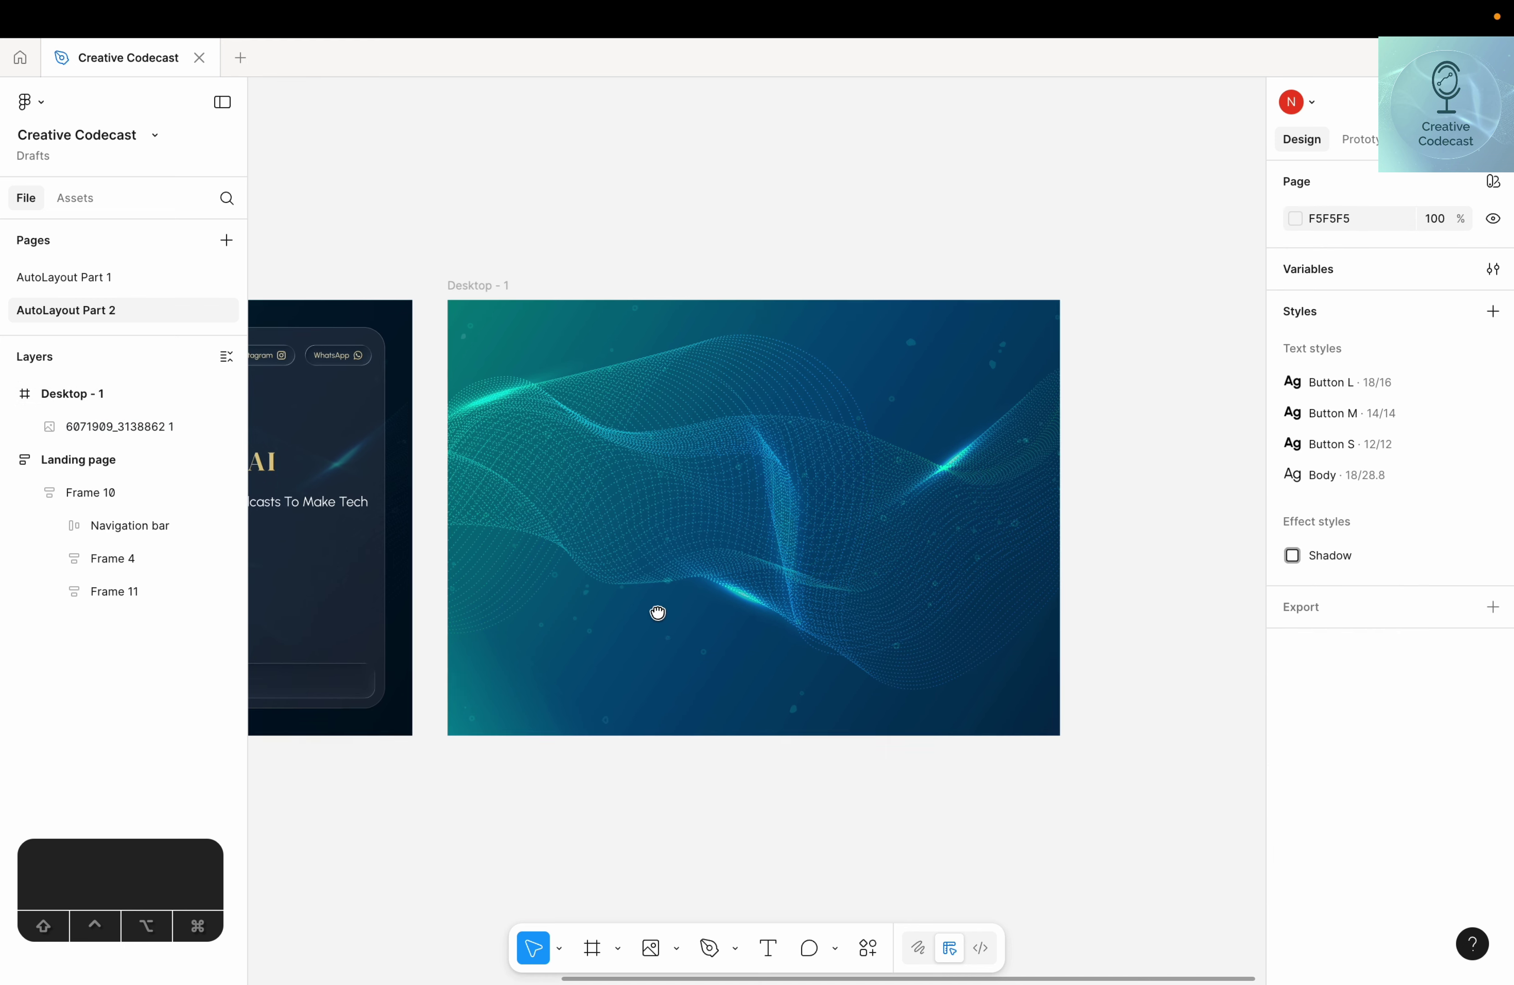
click(93, 425)
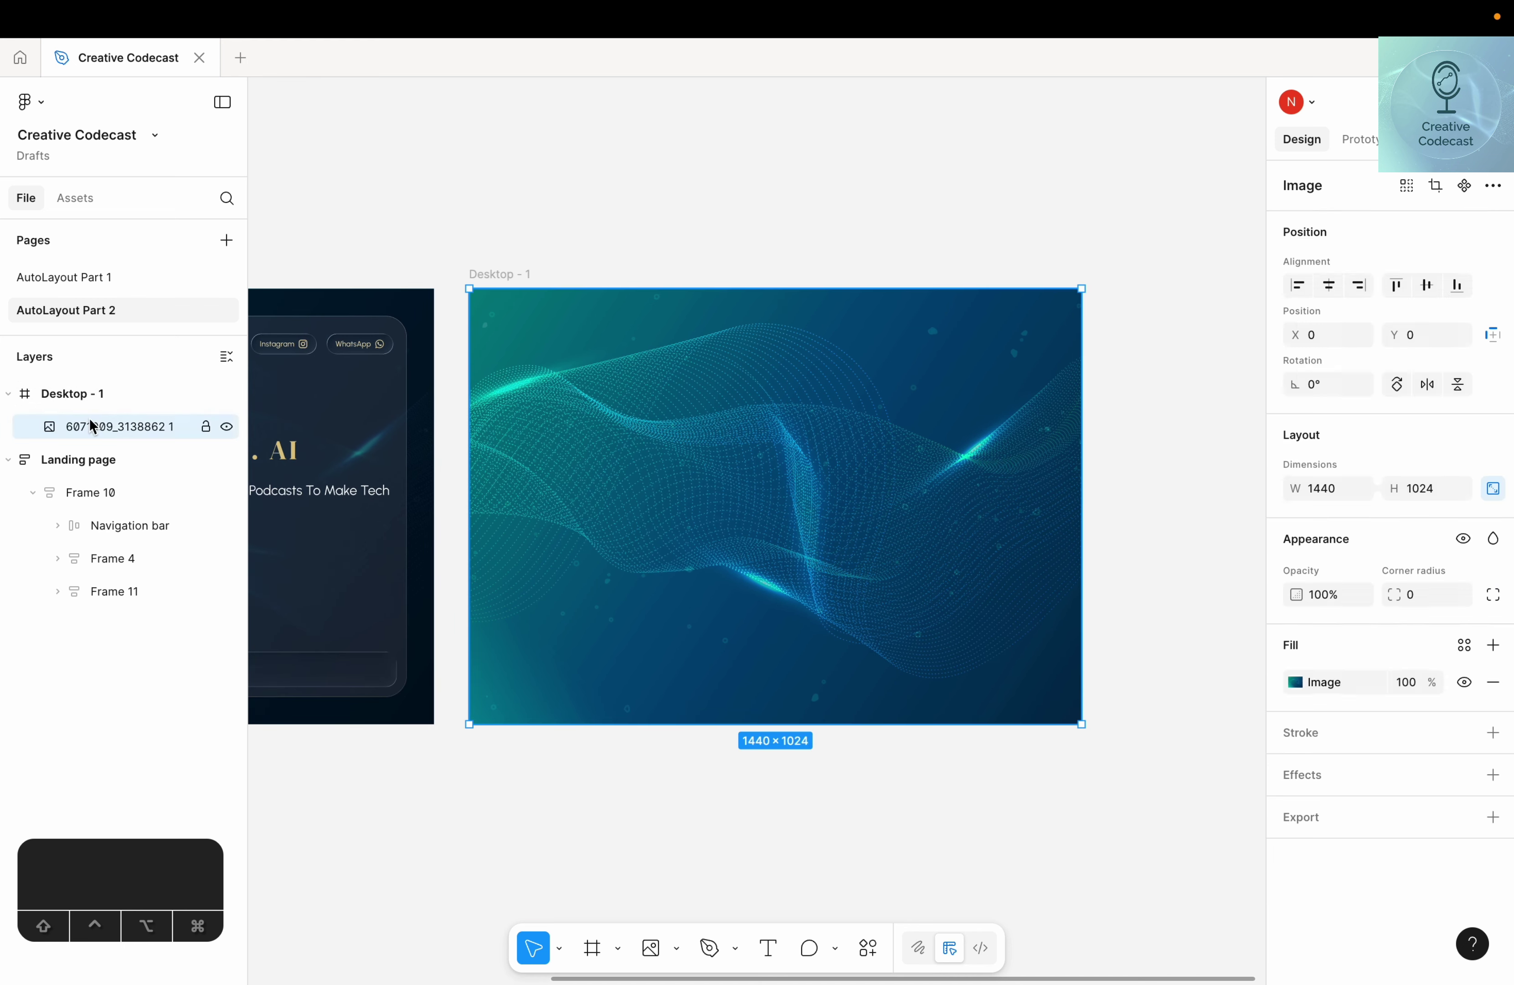
double_click(747, 613)
click(1187, 812)
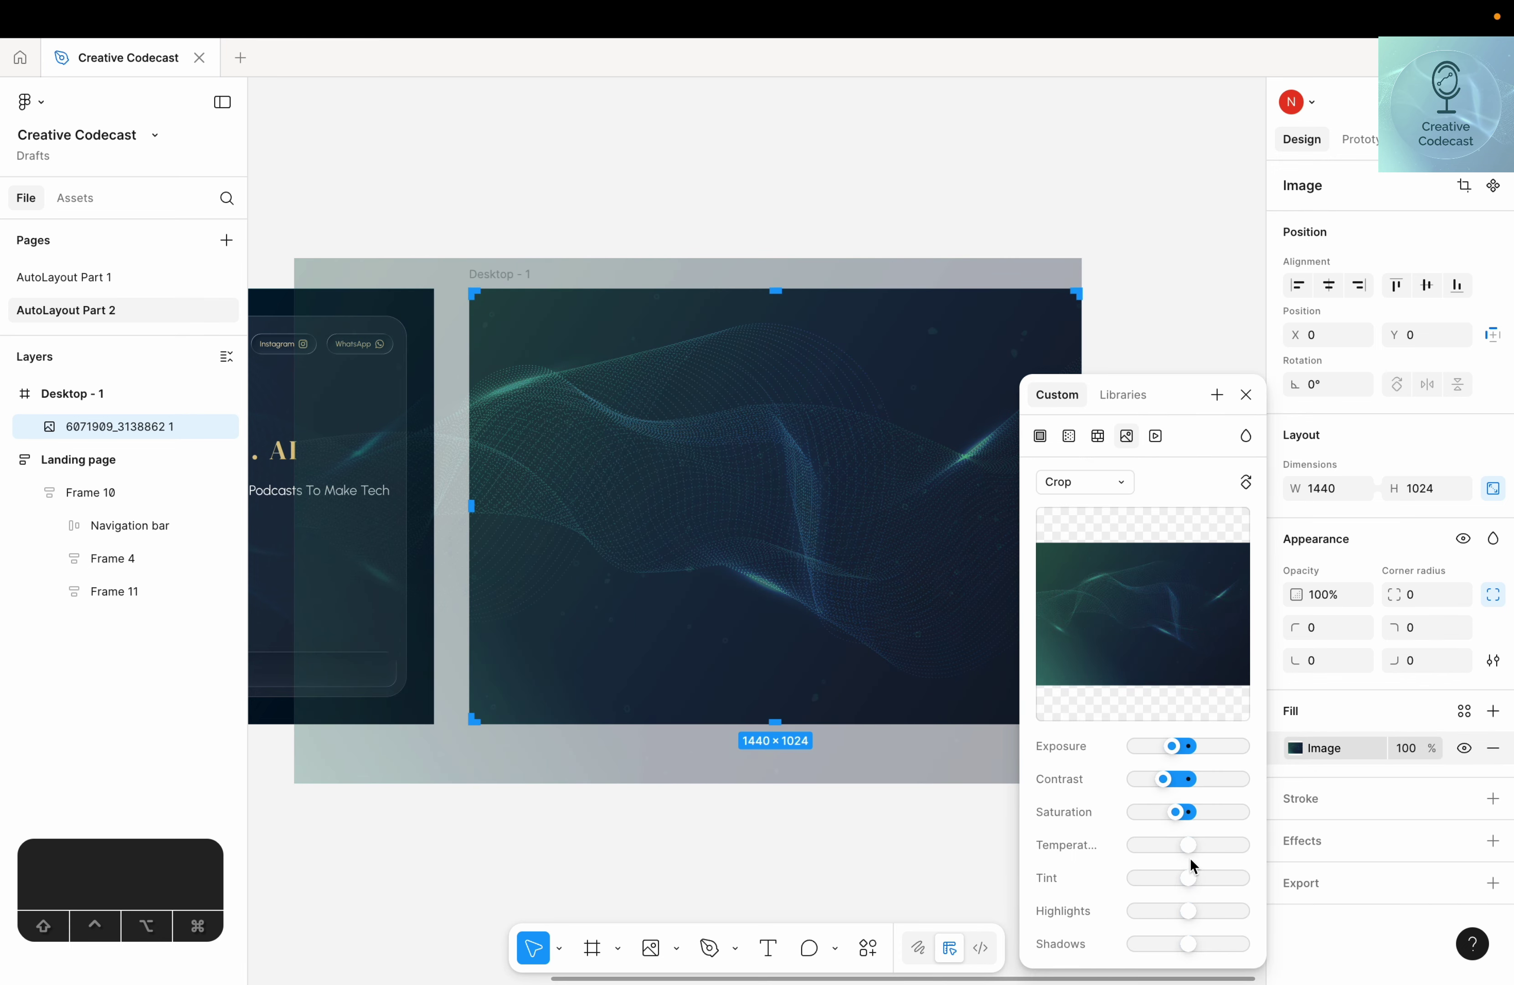
drag(1190, 854, 1171, 851)
mouse_move(1174, 747)
mouse_down()
mouse_move(1156, 749)
mouse_move(1166, 778)
mouse_up()
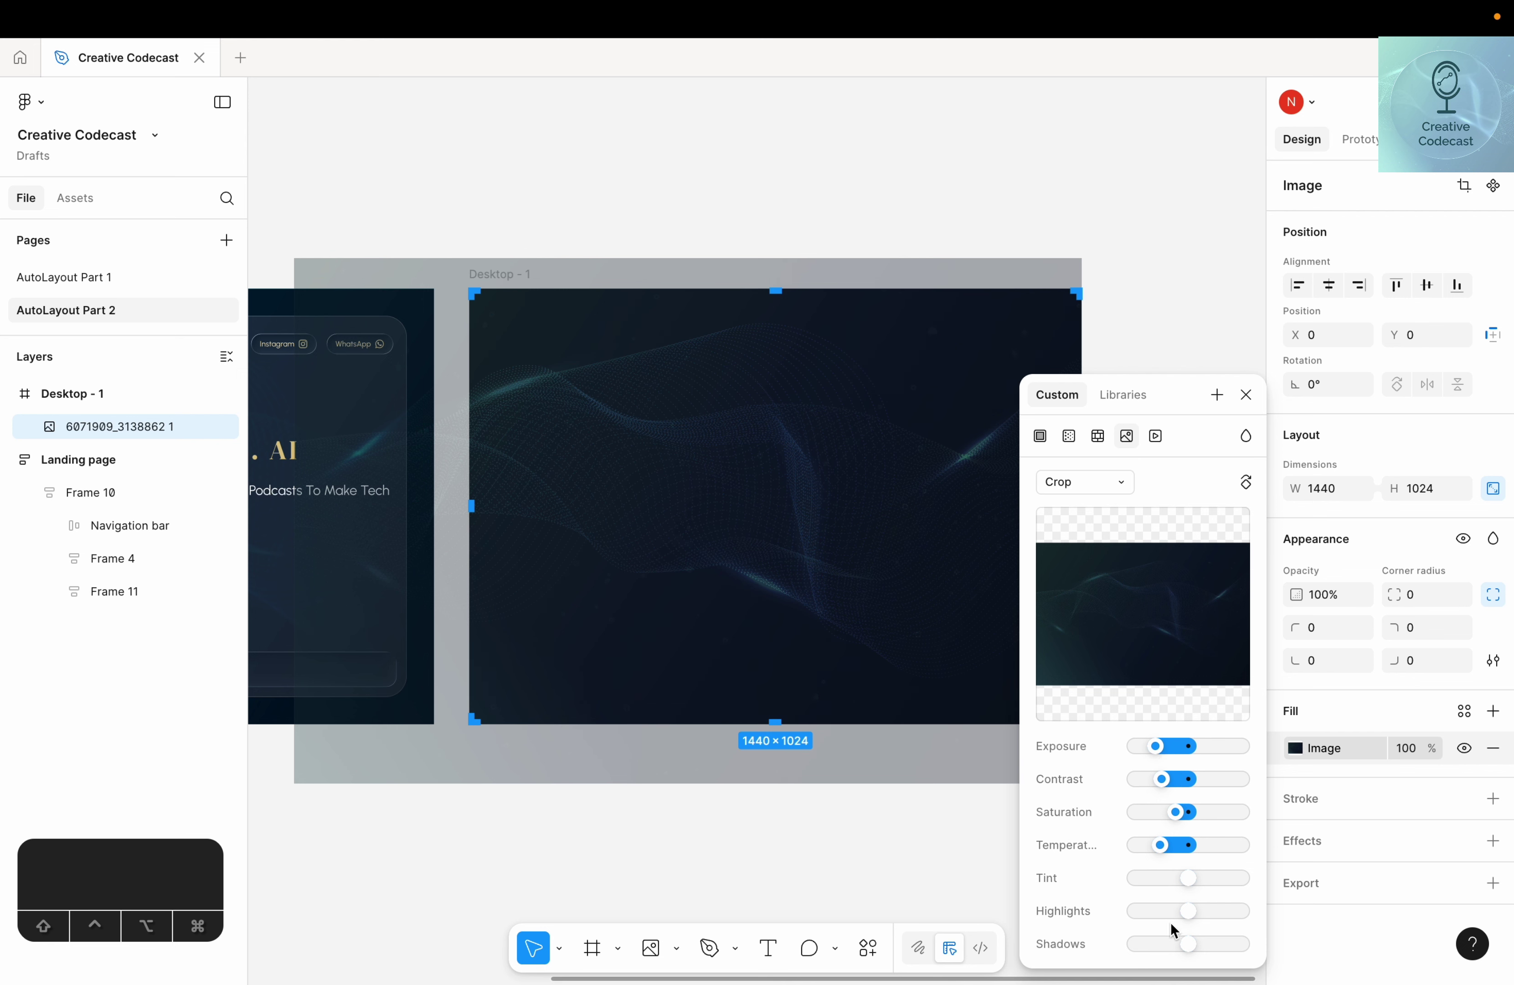
mouse_move(1184, 884)
mouse_down()
mouse_move(1201, 885)
mouse_move(1177, 911)
mouse_up()
drag(1189, 944, 1181, 944)
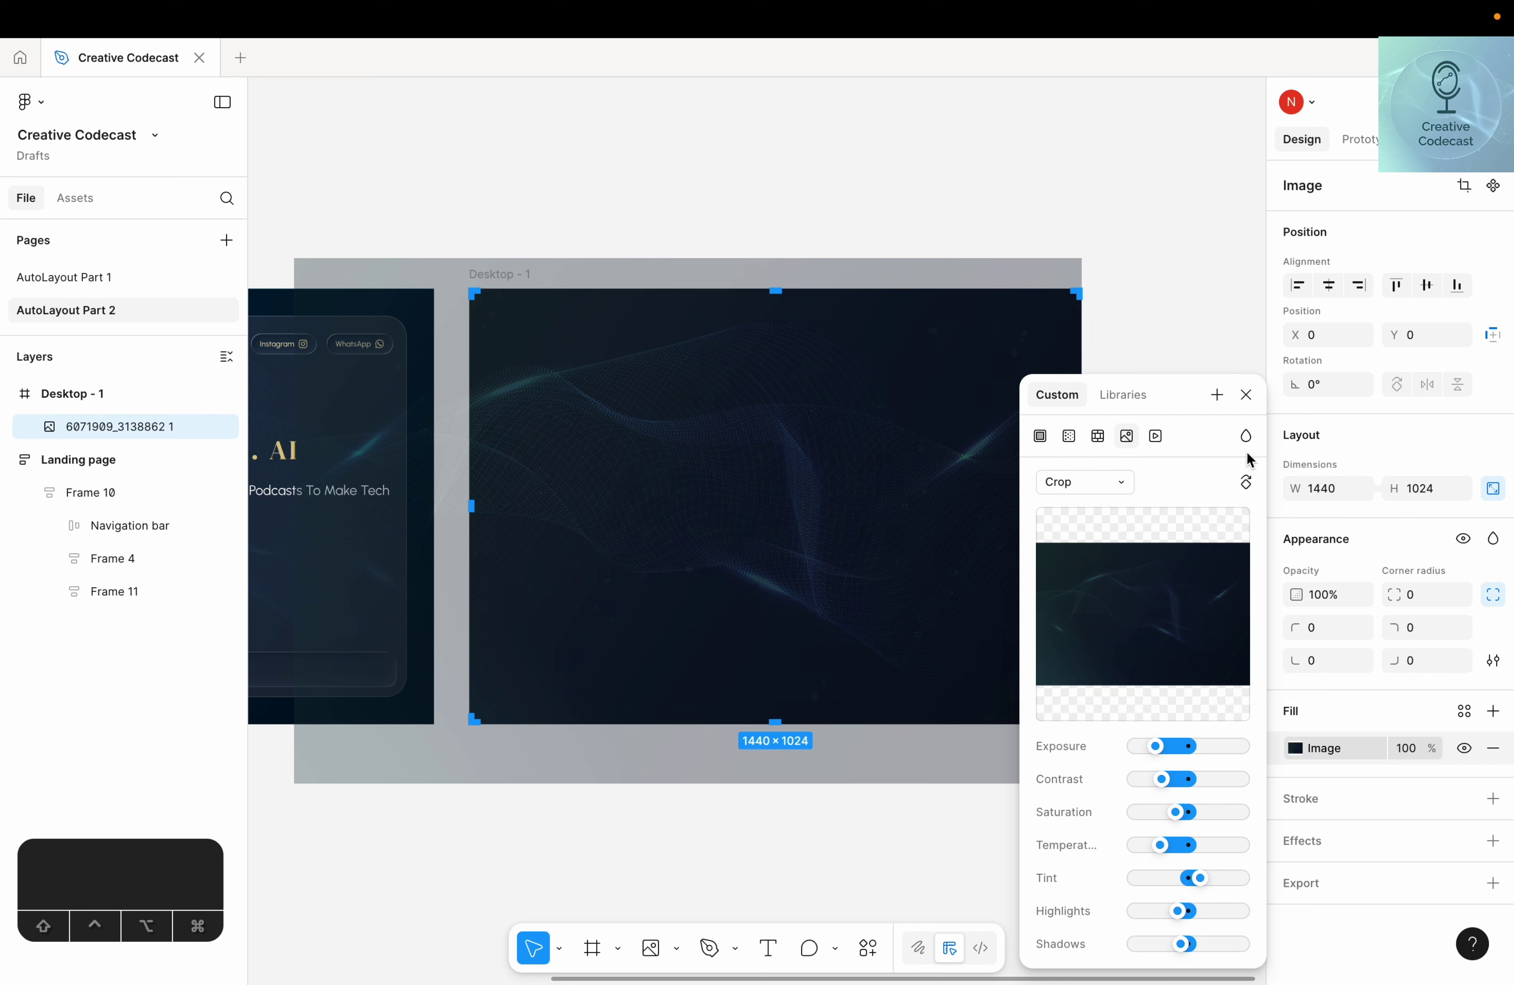
click(1246, 394)
click(669, 822)
Add the text "Home" in the upper part of the desktop frame, at about X 453, Y 190
drag(670, 821, 797, 820)
scroll(797, 819, left, 5)
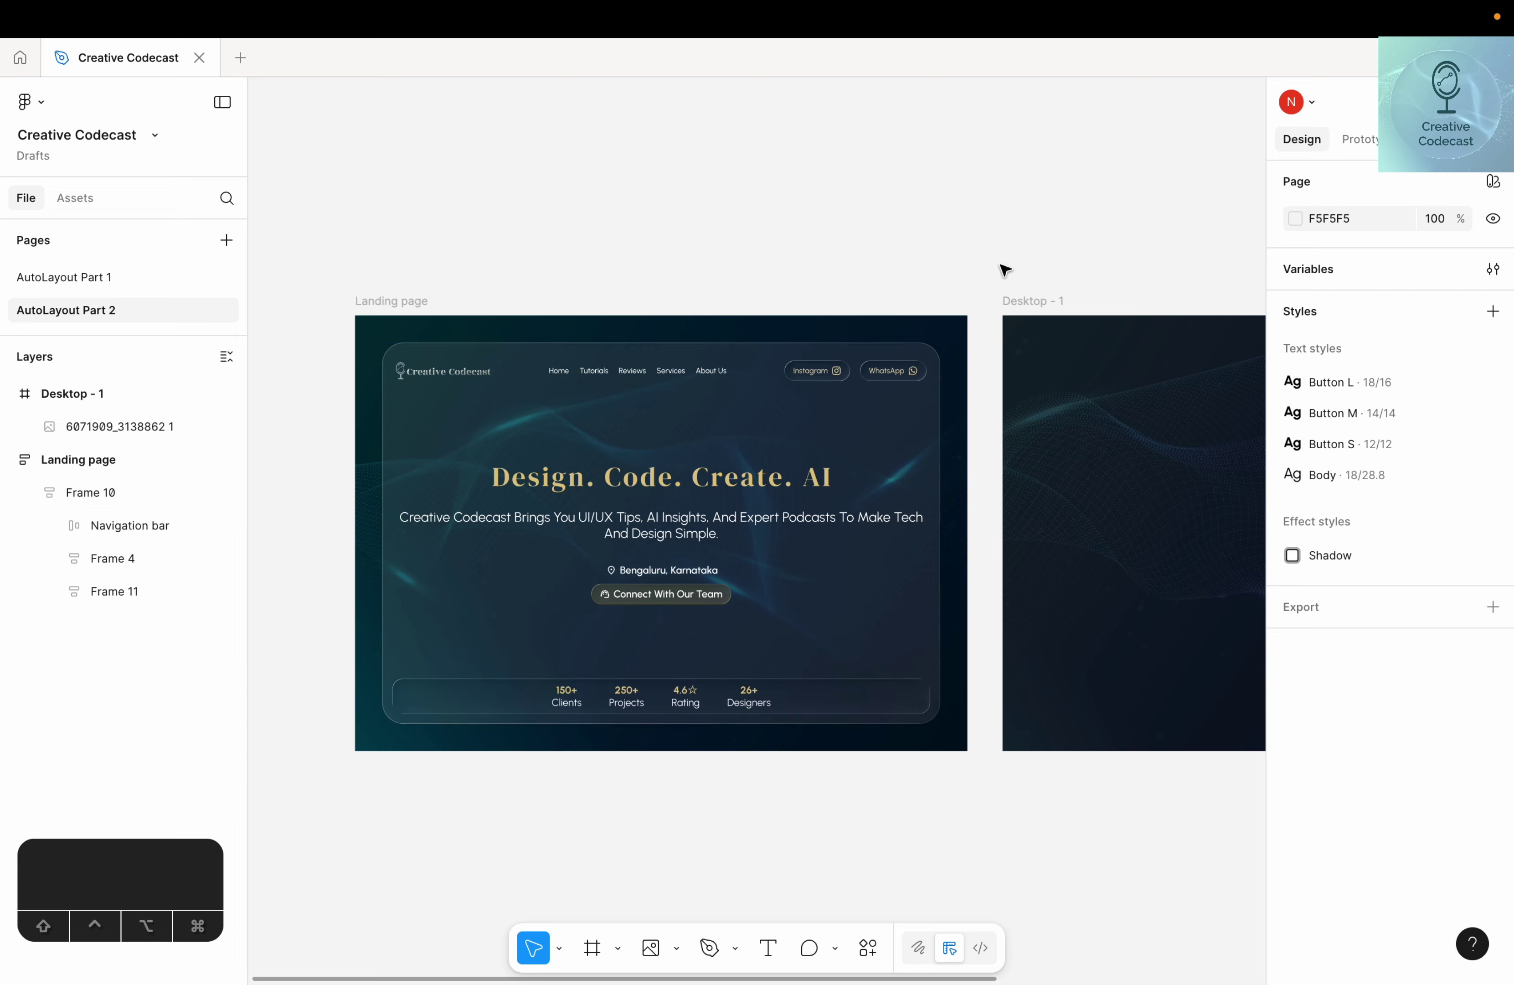
drag(1004, 267, 632, 284)
scroll(632, 286, down, 2)
scroll(636, 286, up, 5)
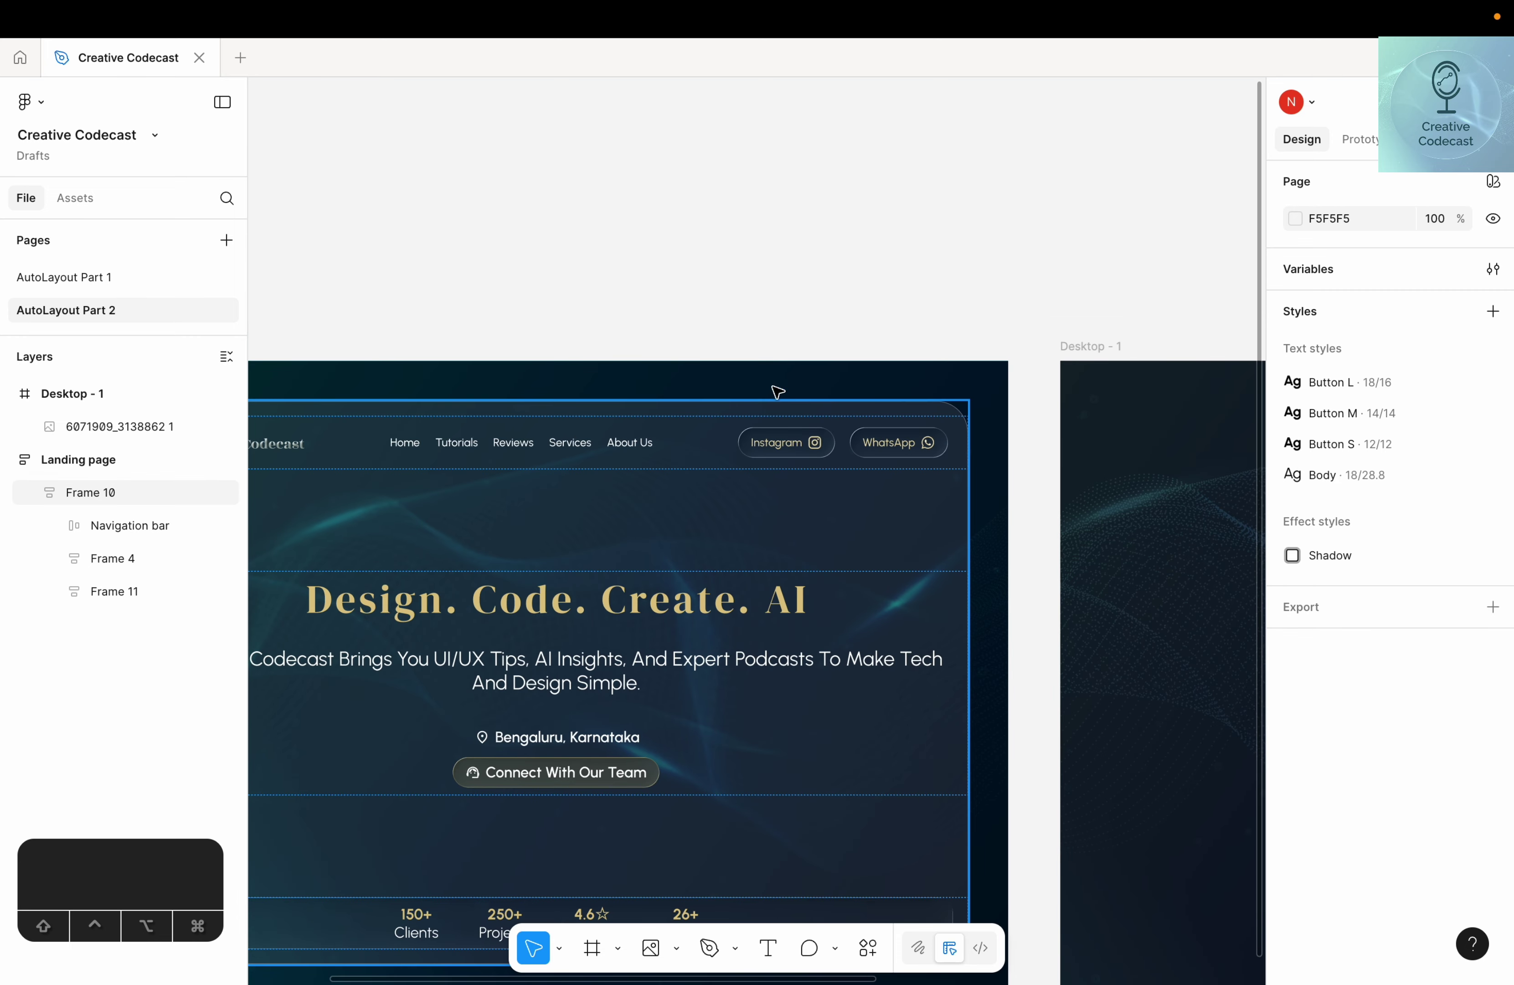
drag(933, 311, 152, 277)
drag(460, 284, 612, 284)
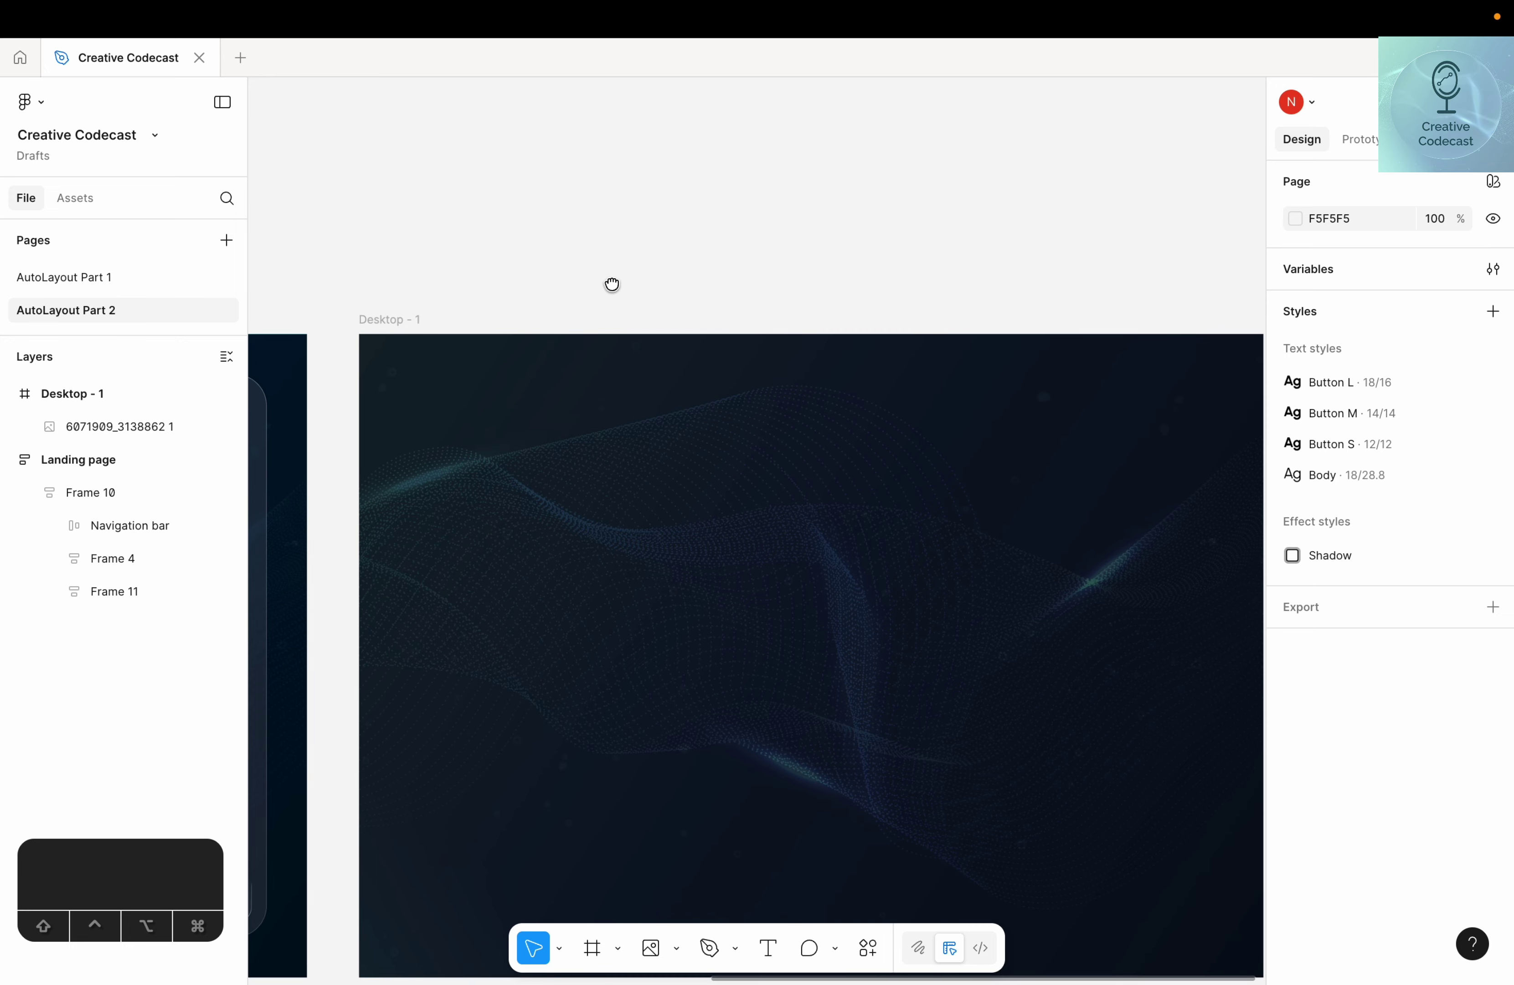
click(764, 959)
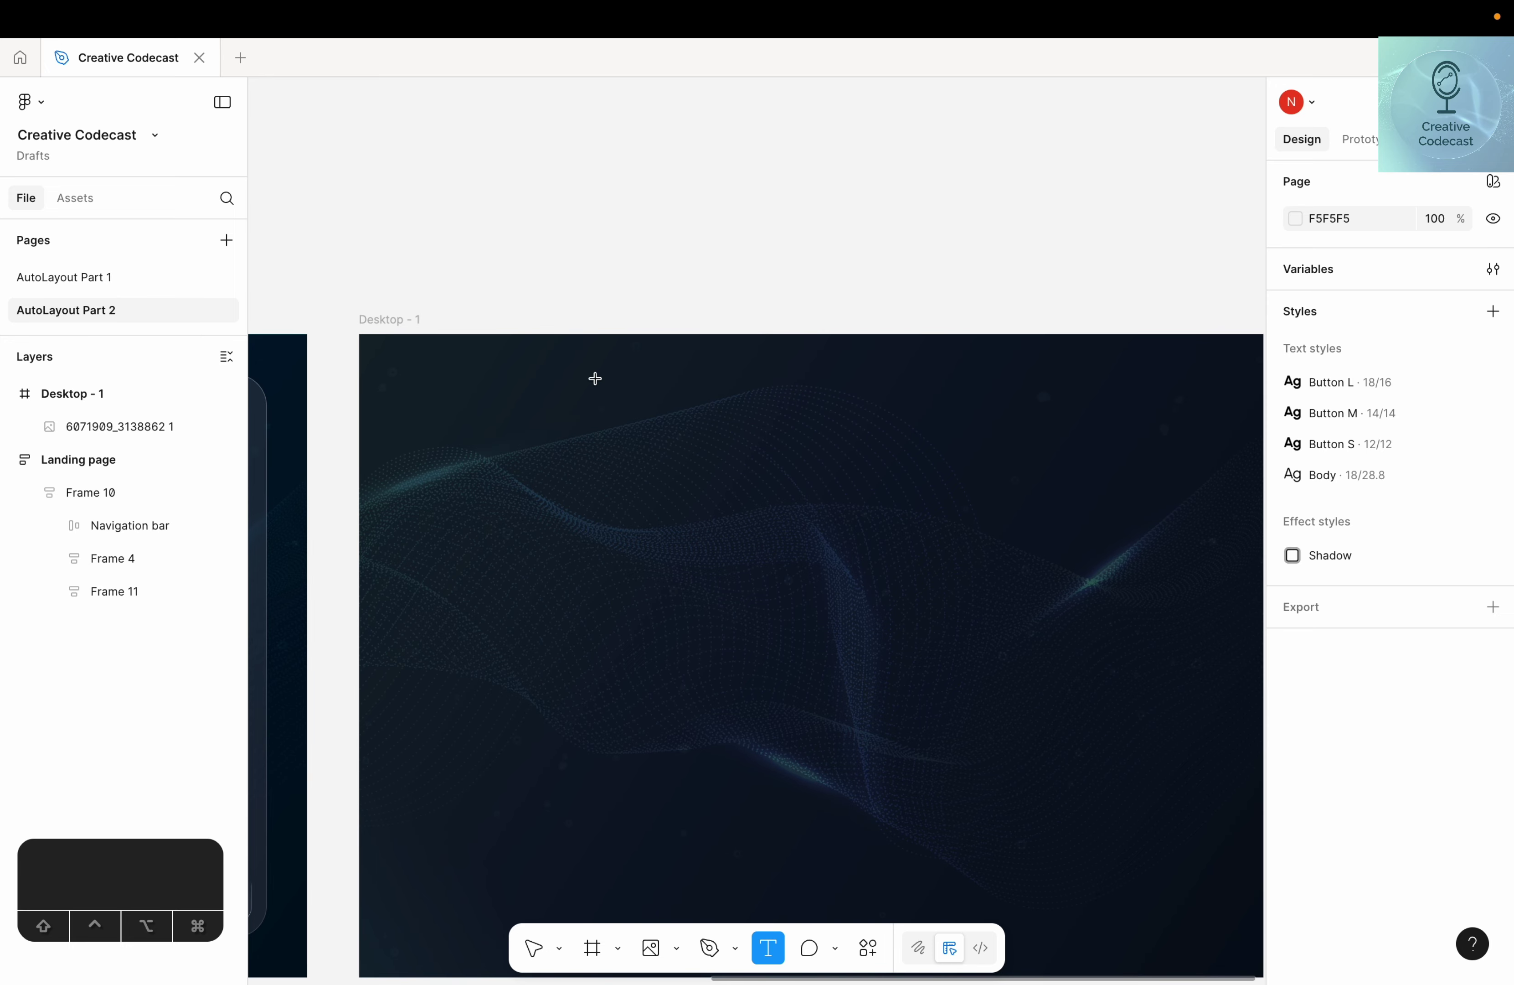
click(643, 454)
text(Home)
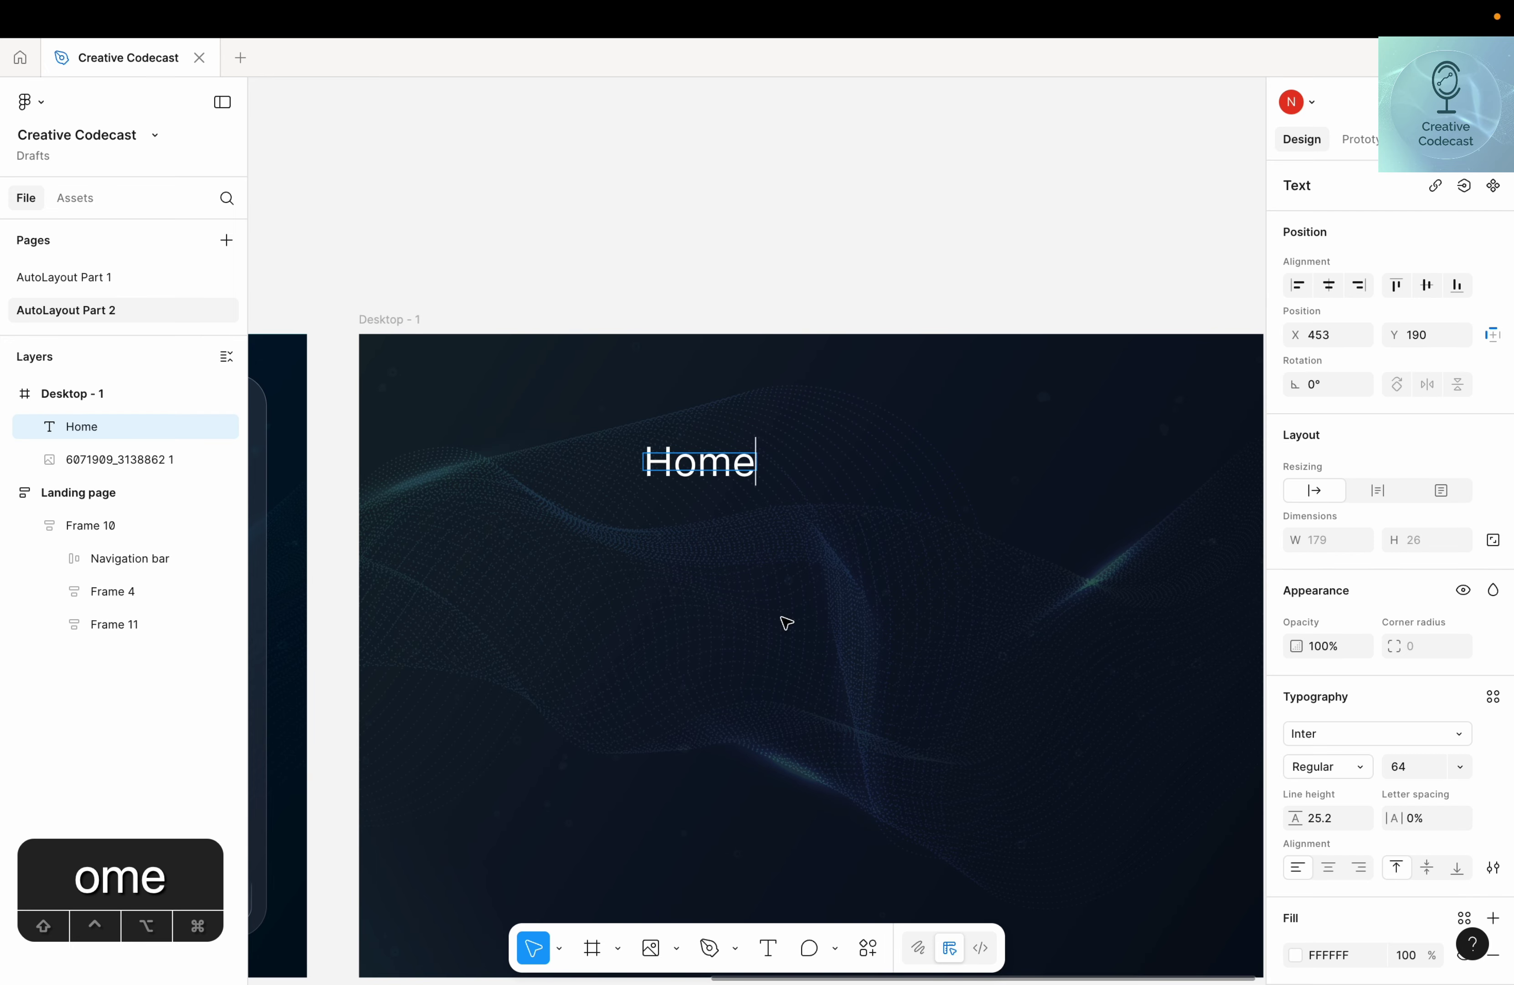
key(Escape)
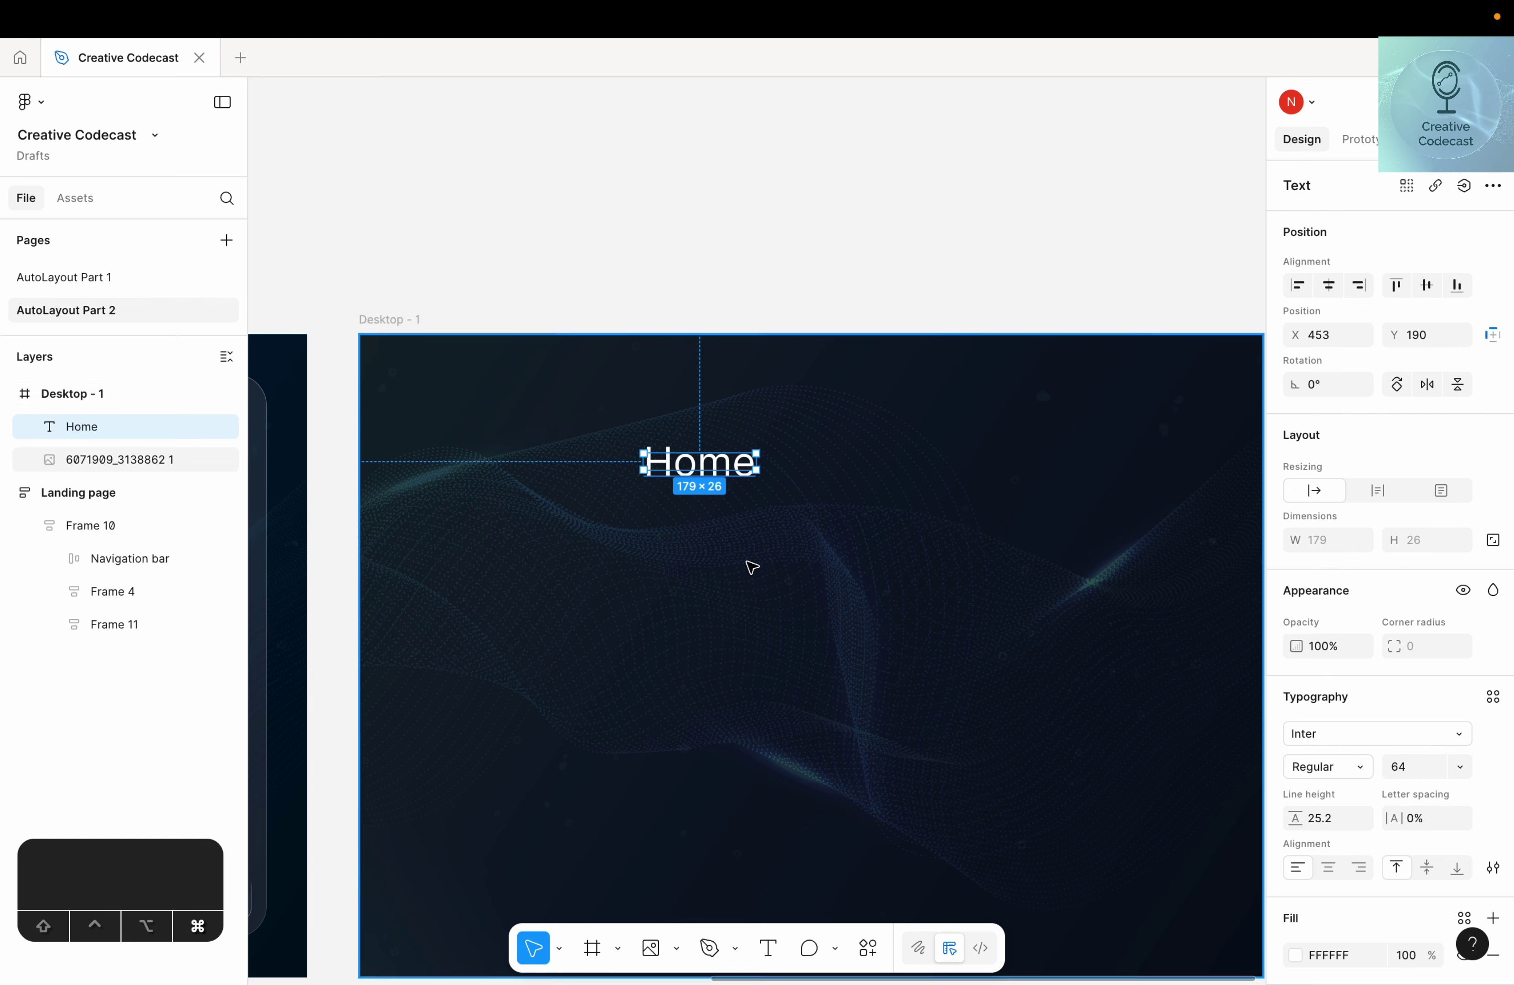
Duplicate the Home text four times into an evenly spaced horizontal row of five
key(super+d)
drag(711, 467, 862, 468)
key(super+d)
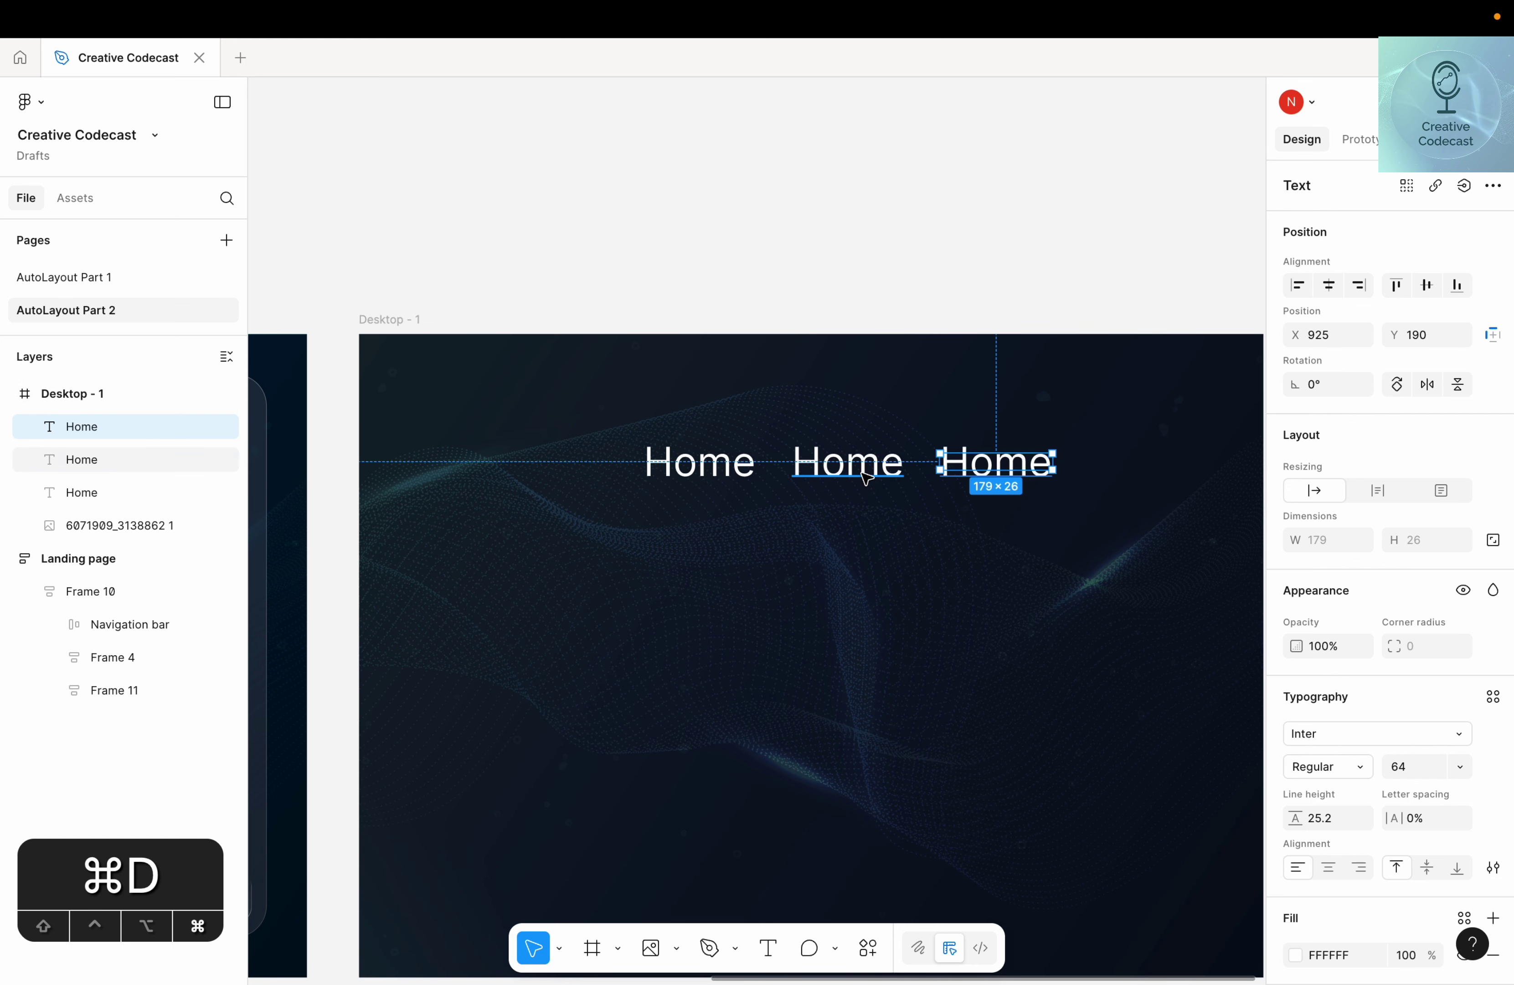
scroll(703, 561, right, 5)
key(super+d)
key(super+d)
scroll(711, 565, left, 5)
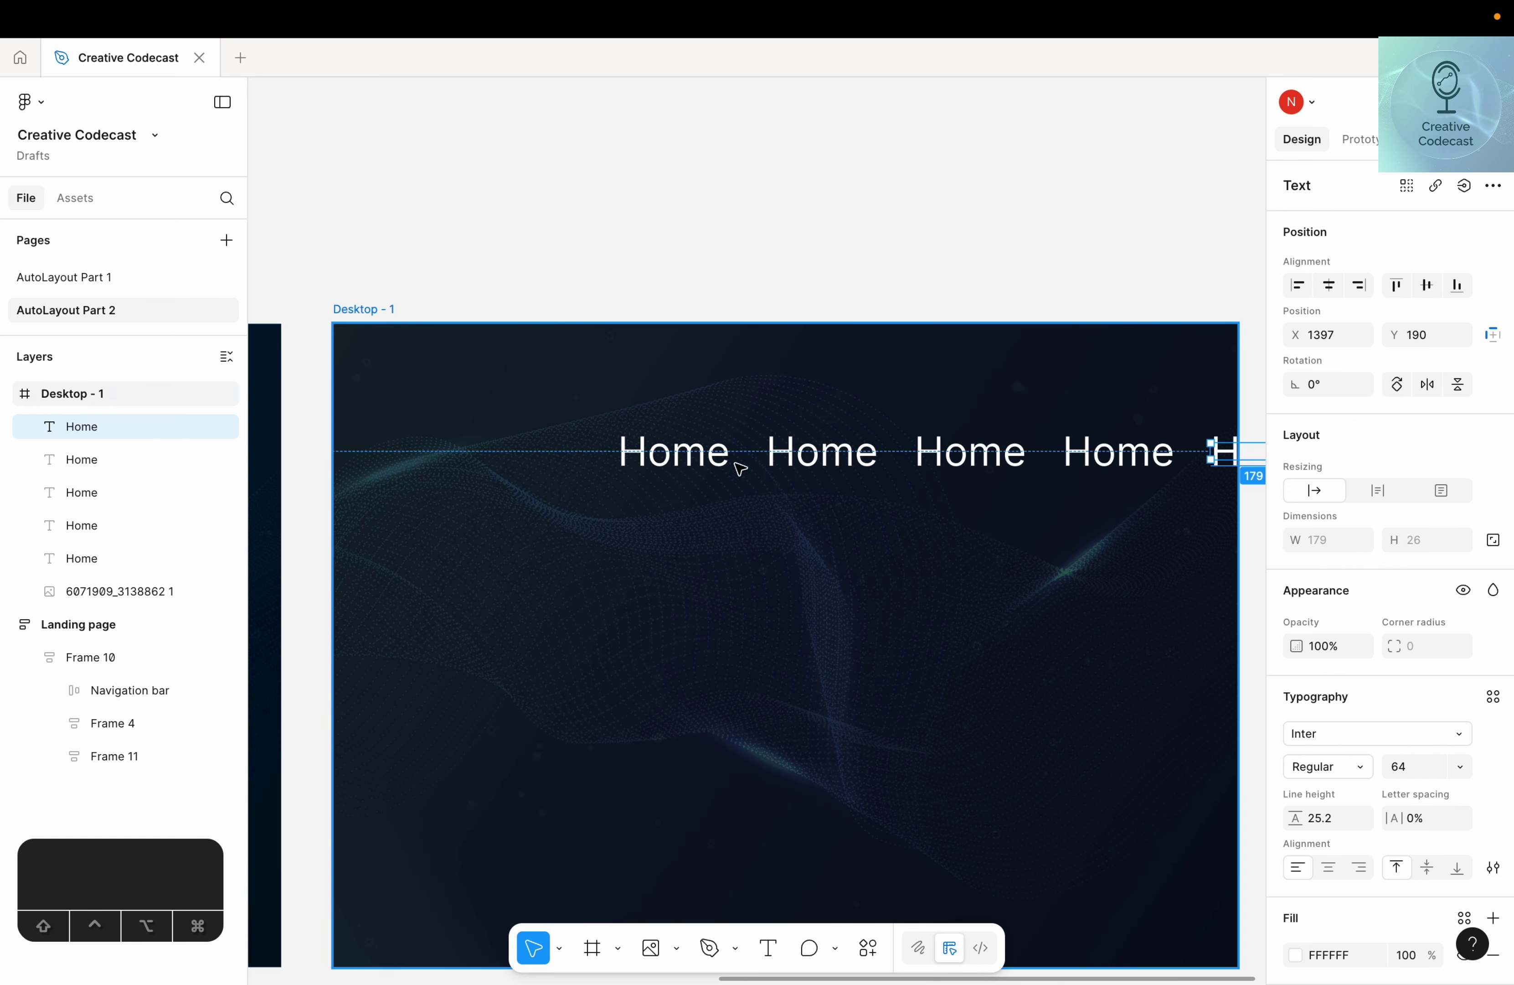
Select all five Home texts and move the row inside the desktop frame, up to Y 118
key(Escape)
mouse_move(608, 419)
mouse_down()
mouse_move(750, 460)
mouse_move(593, 399)
mouse_up()
scroll(643, 287, right, 4)
key(Escape)
drag(1182, 508, 594, 410)
click(745, 438)
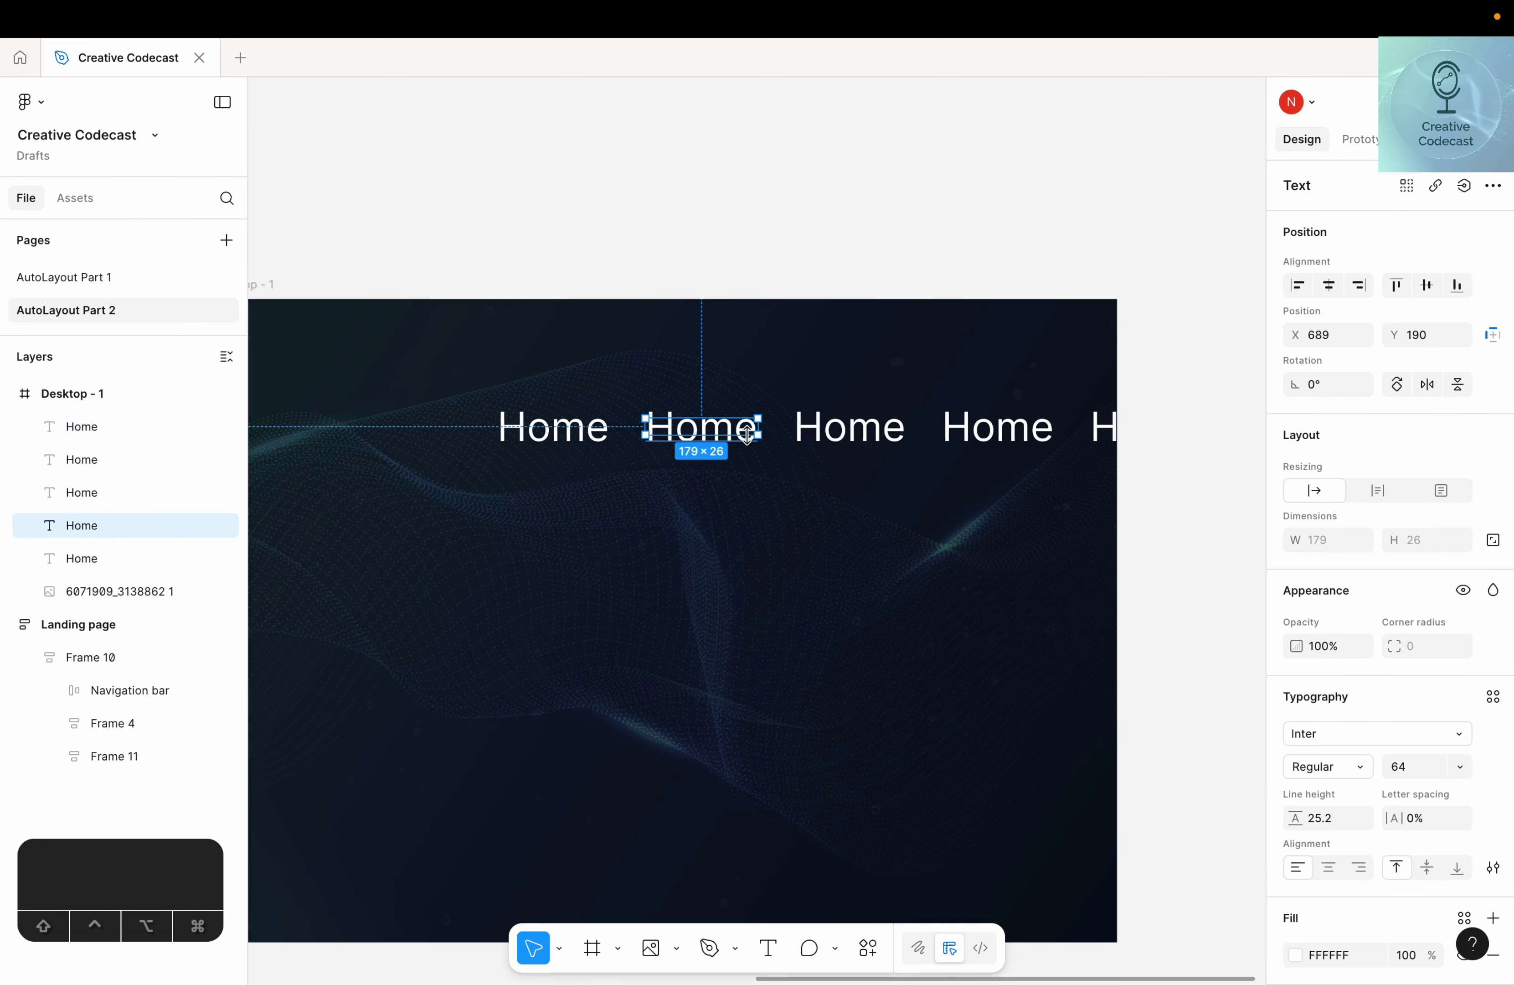
shift+click(556, 437)
shift+click(859, 442)
shift+click(1000, 433)
shift+click(1106, 426)
mouse_move(703, 440)
mouse_down()
mouse_move(690, 399)
mouse_move(706, 404)
mouse_move(720, 430)
mouse_move(582, 378)
mouse_move(695, 430)
mouse_up()
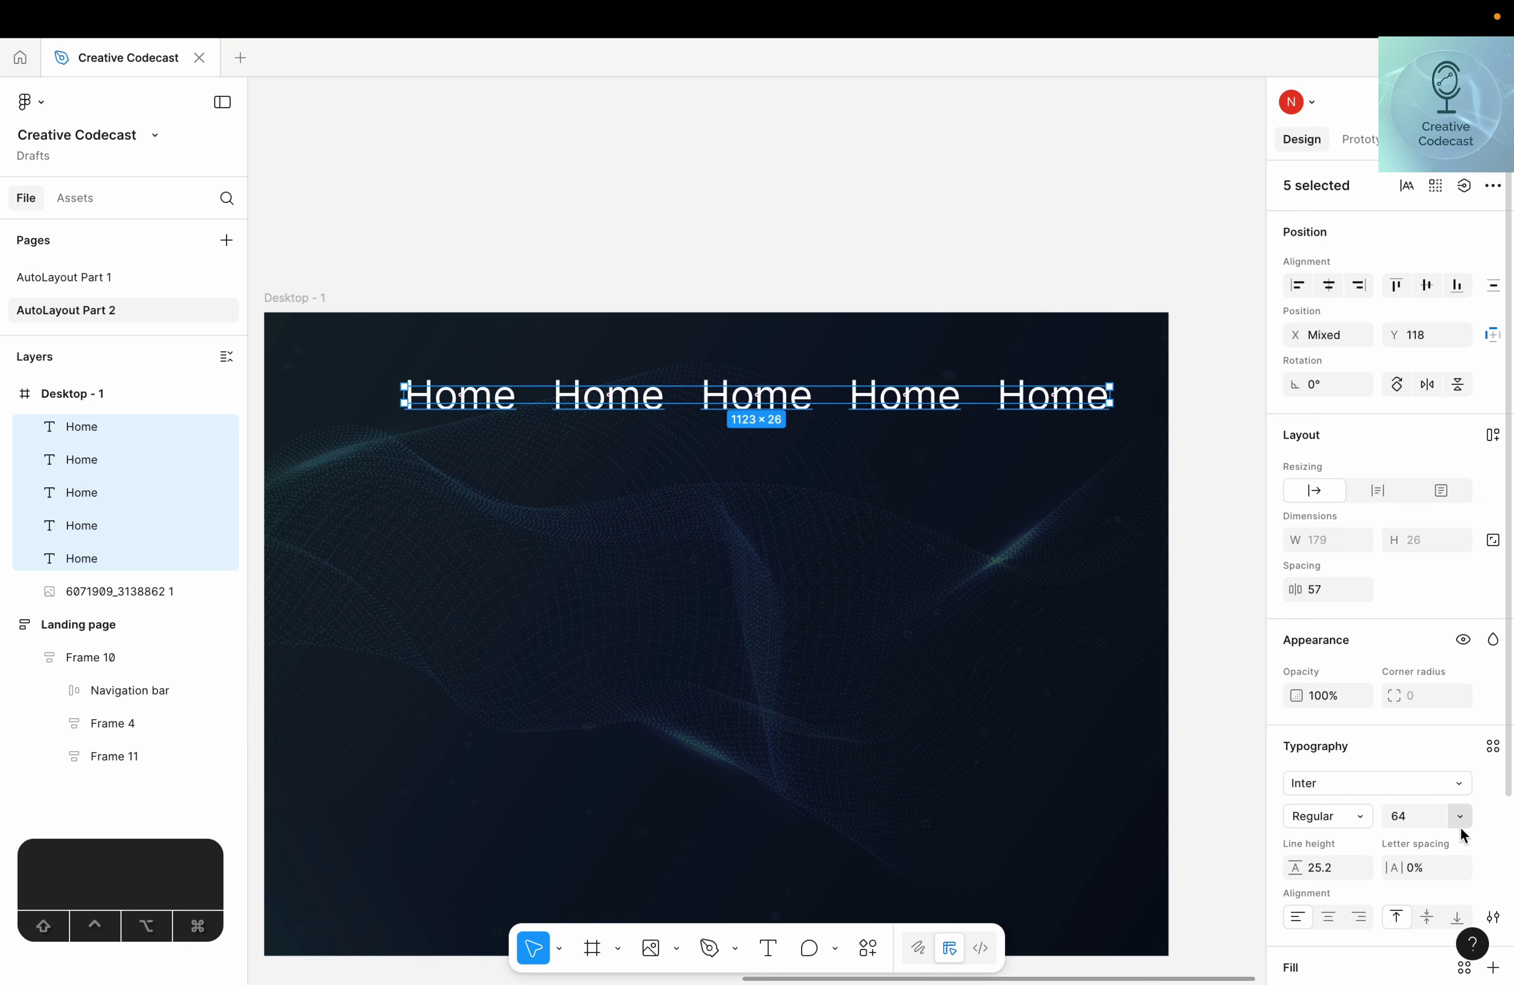
Set the font size of all five Home texts to 18
text(14)
key(Return)
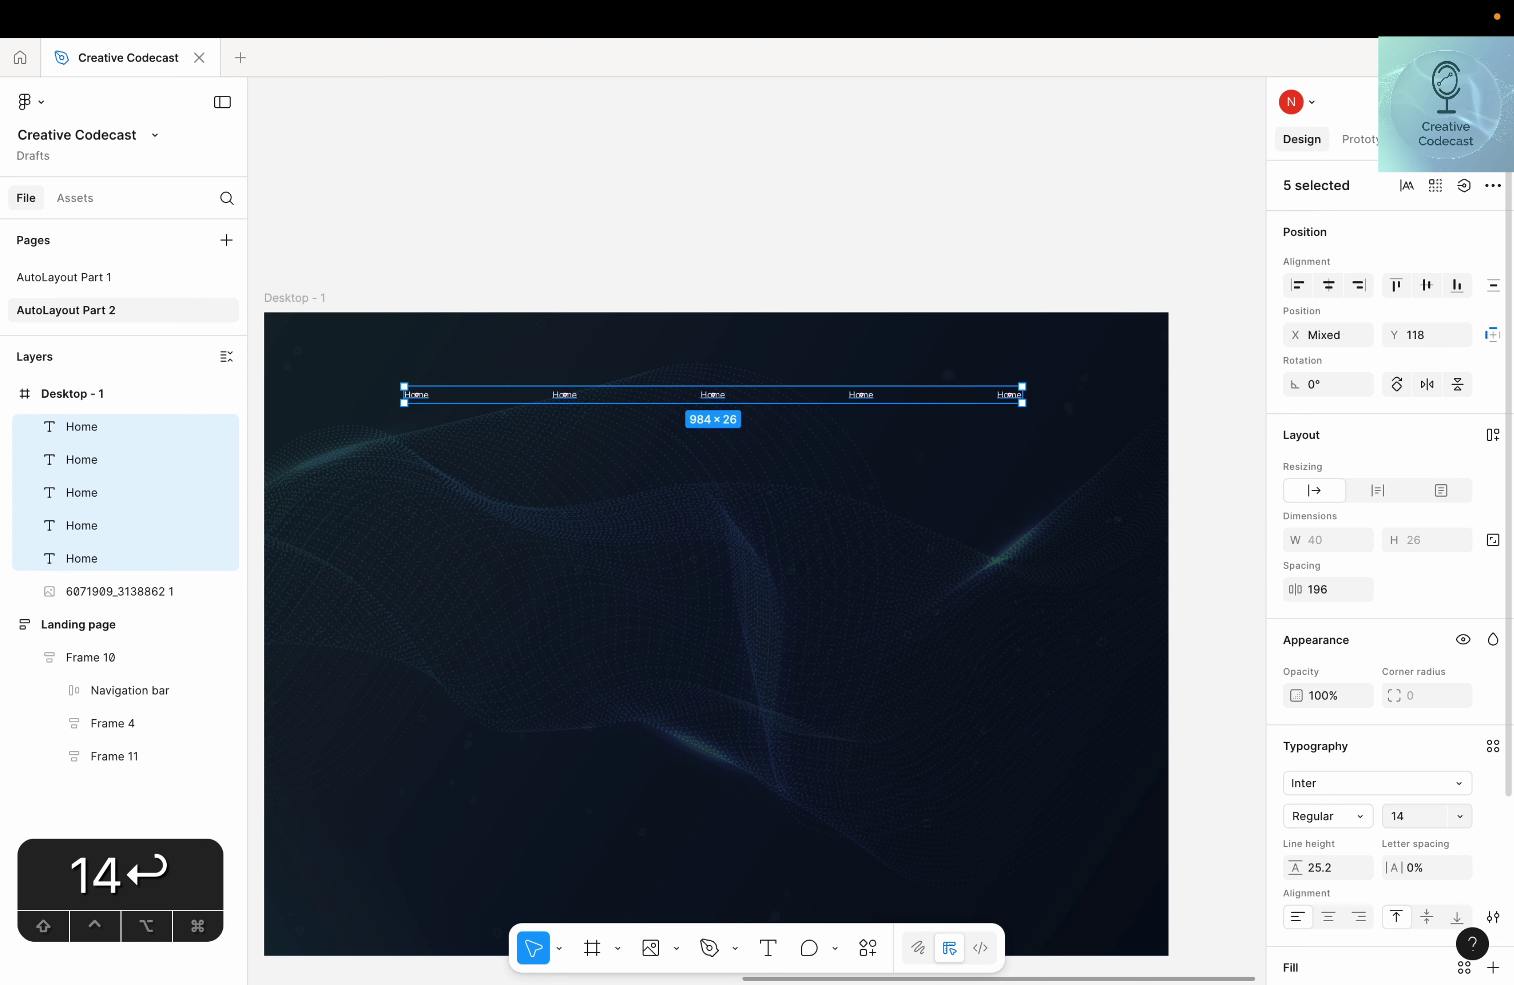
text(18)
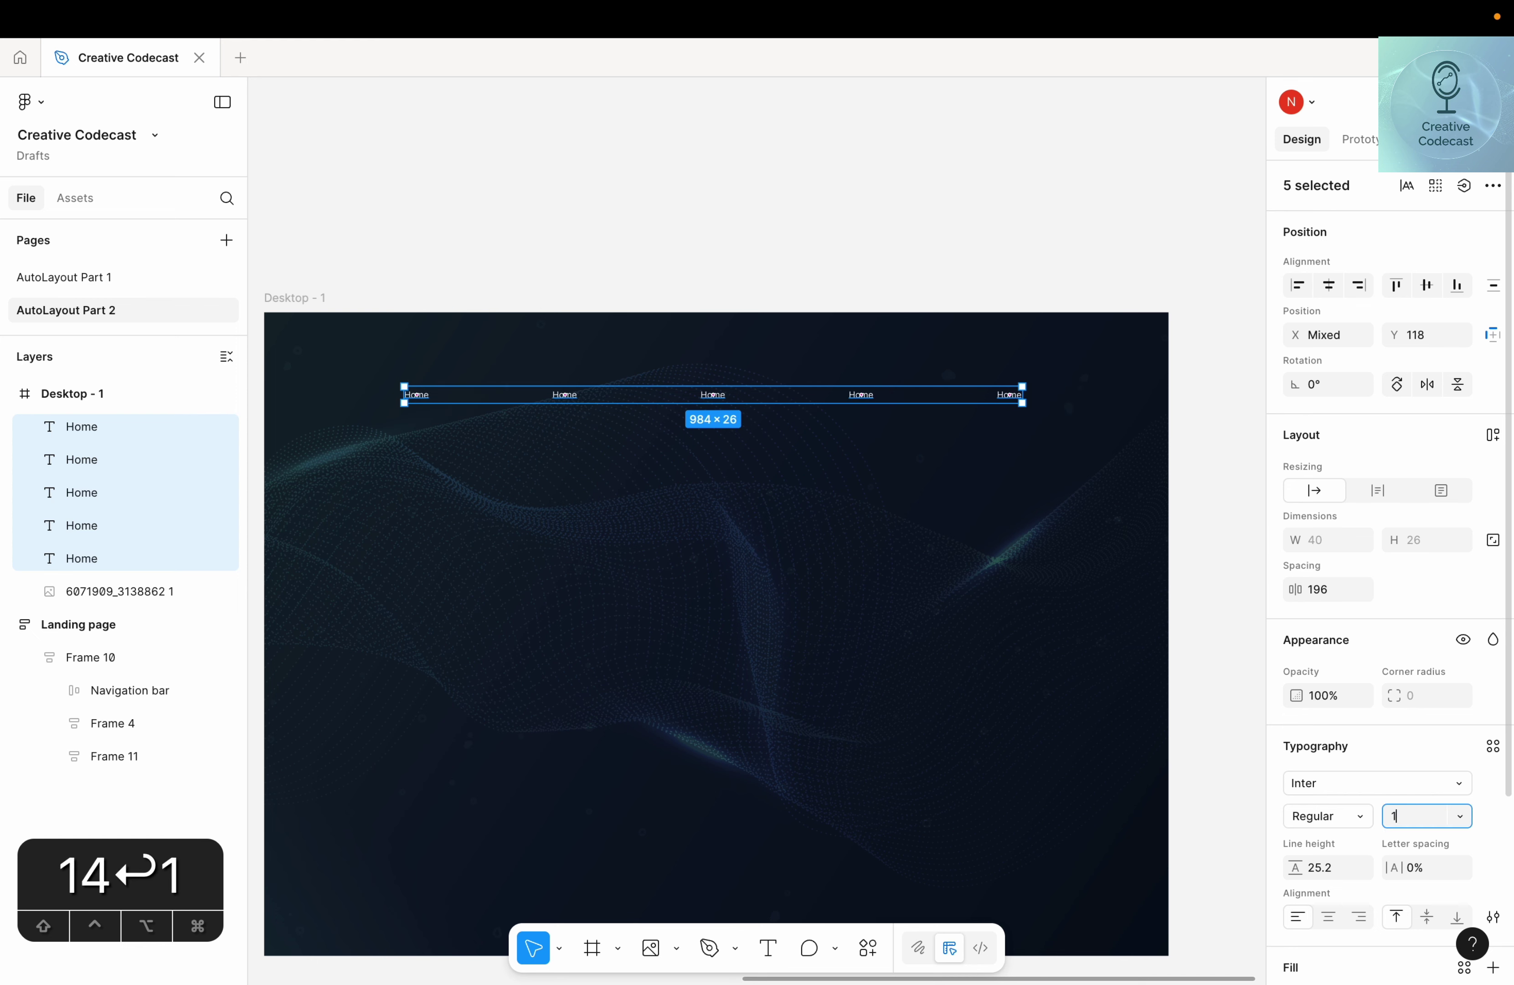
key(Return)
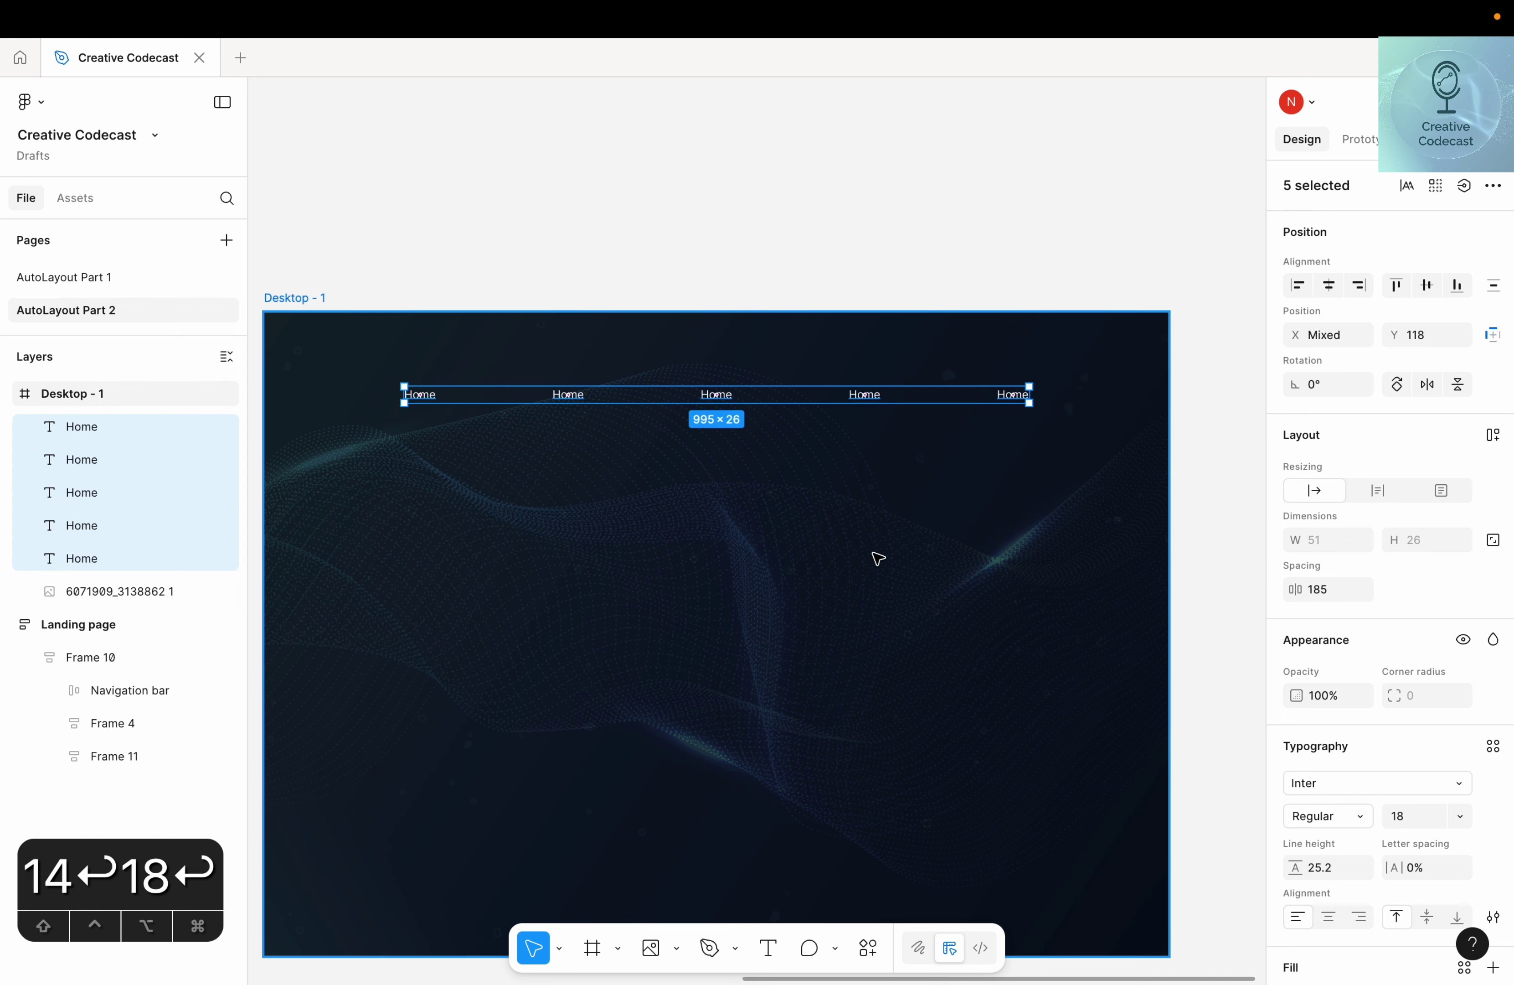
Change the second Home text in the row to "Tutorials"
scroll(878, 558, up, 5)
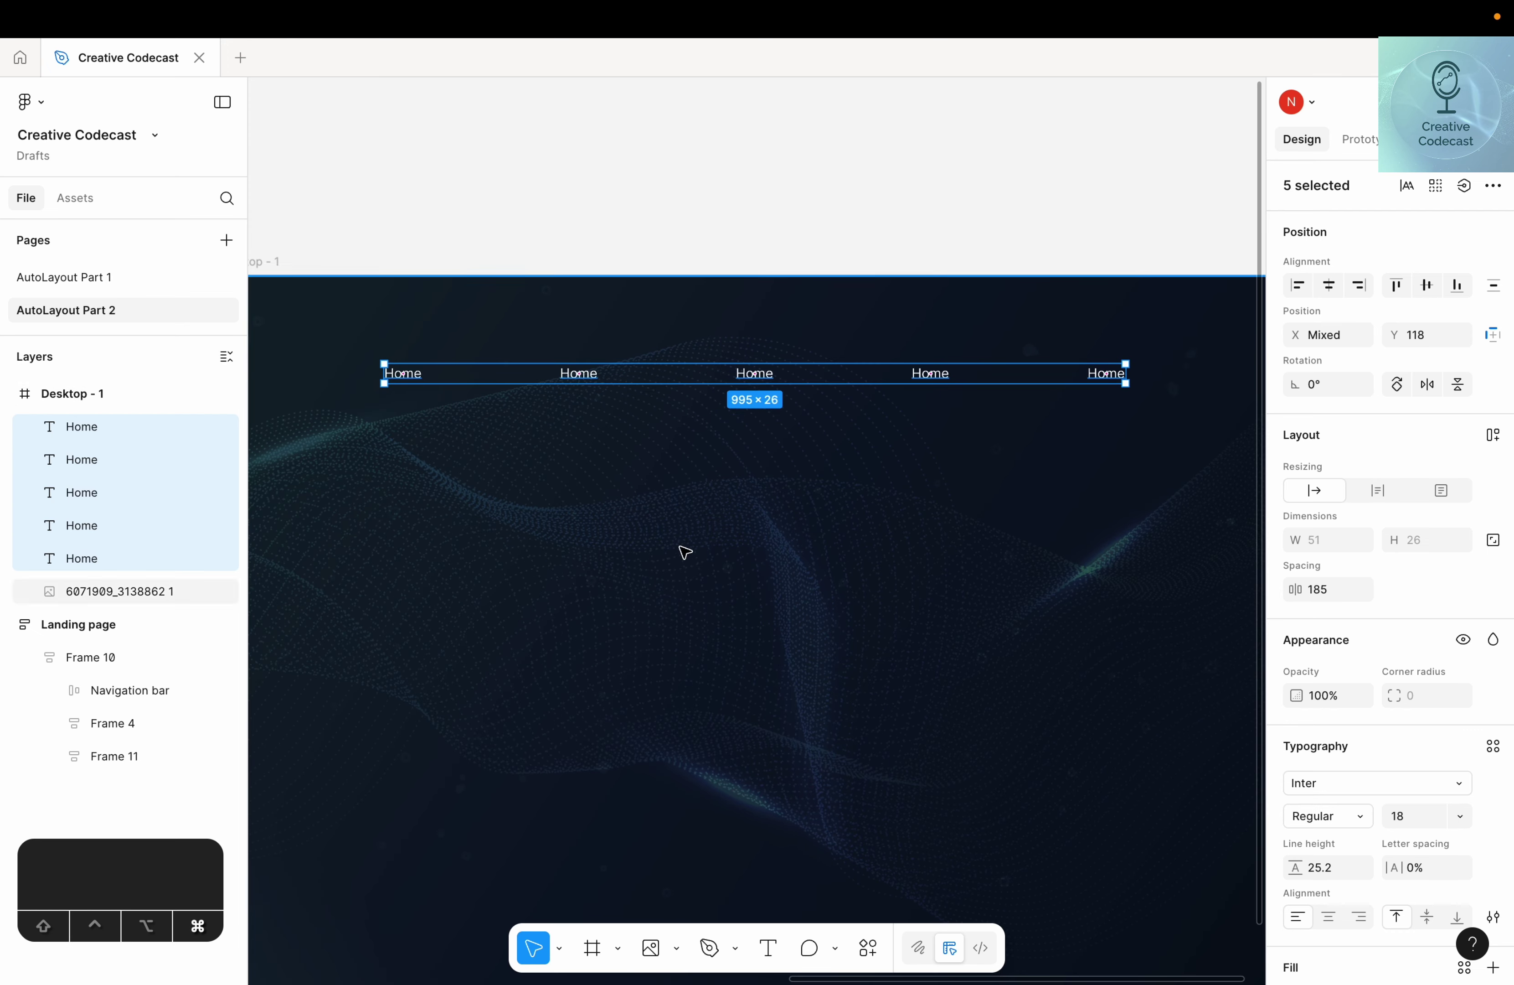
scroll(683, 548, down, 2)
scroll(713, 548, left, 2)
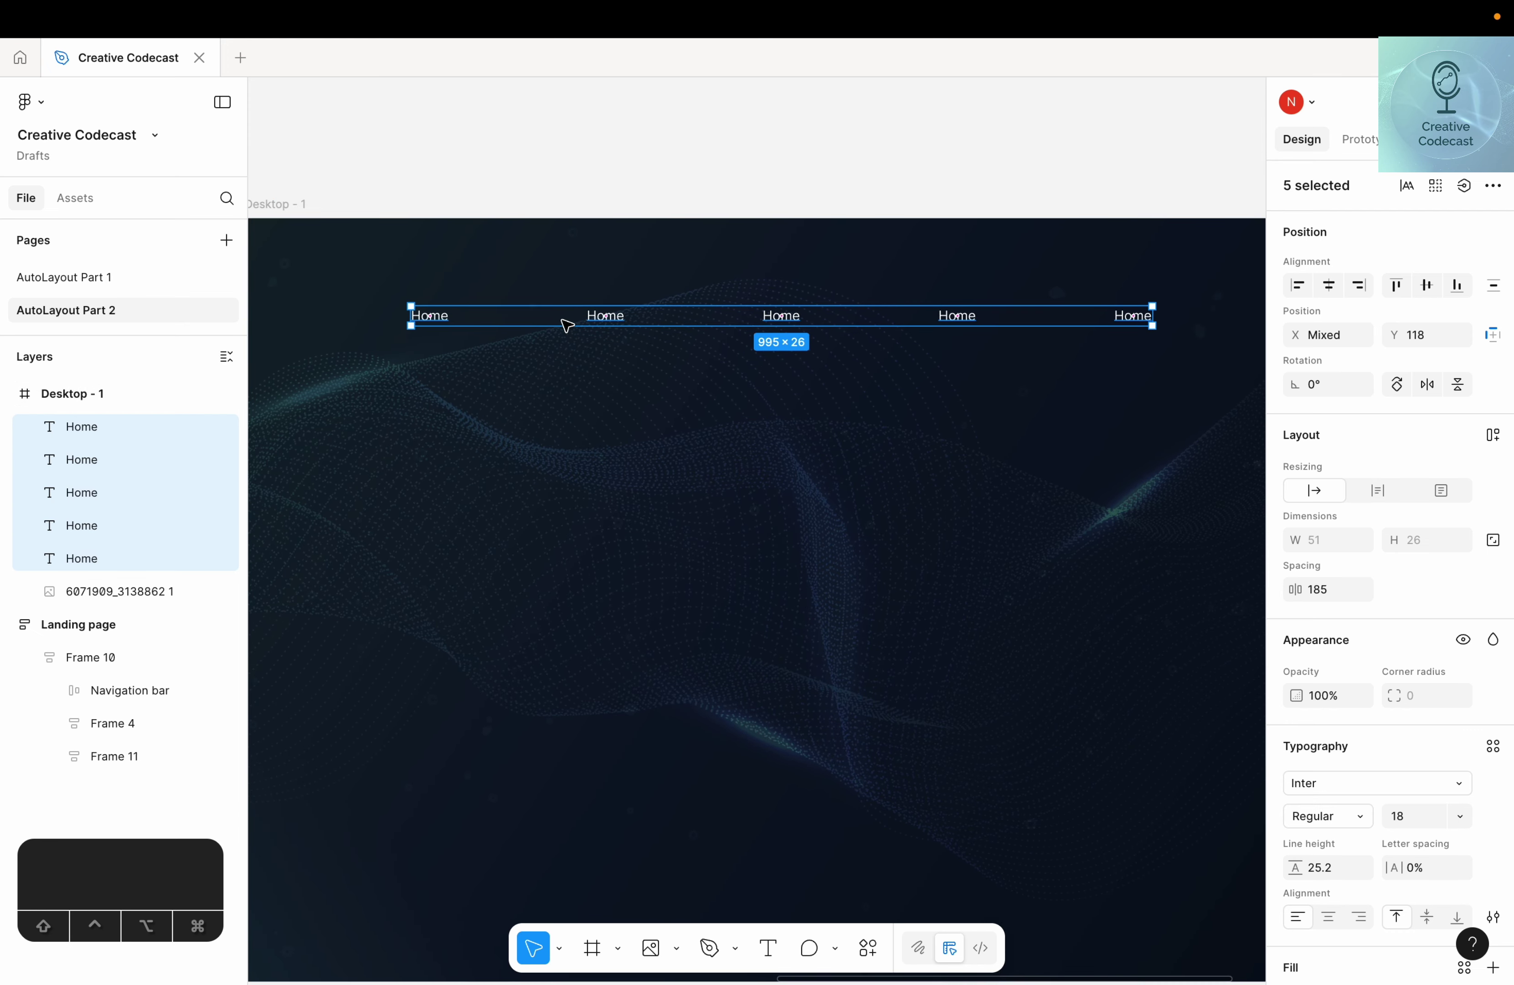
click(603, 323)
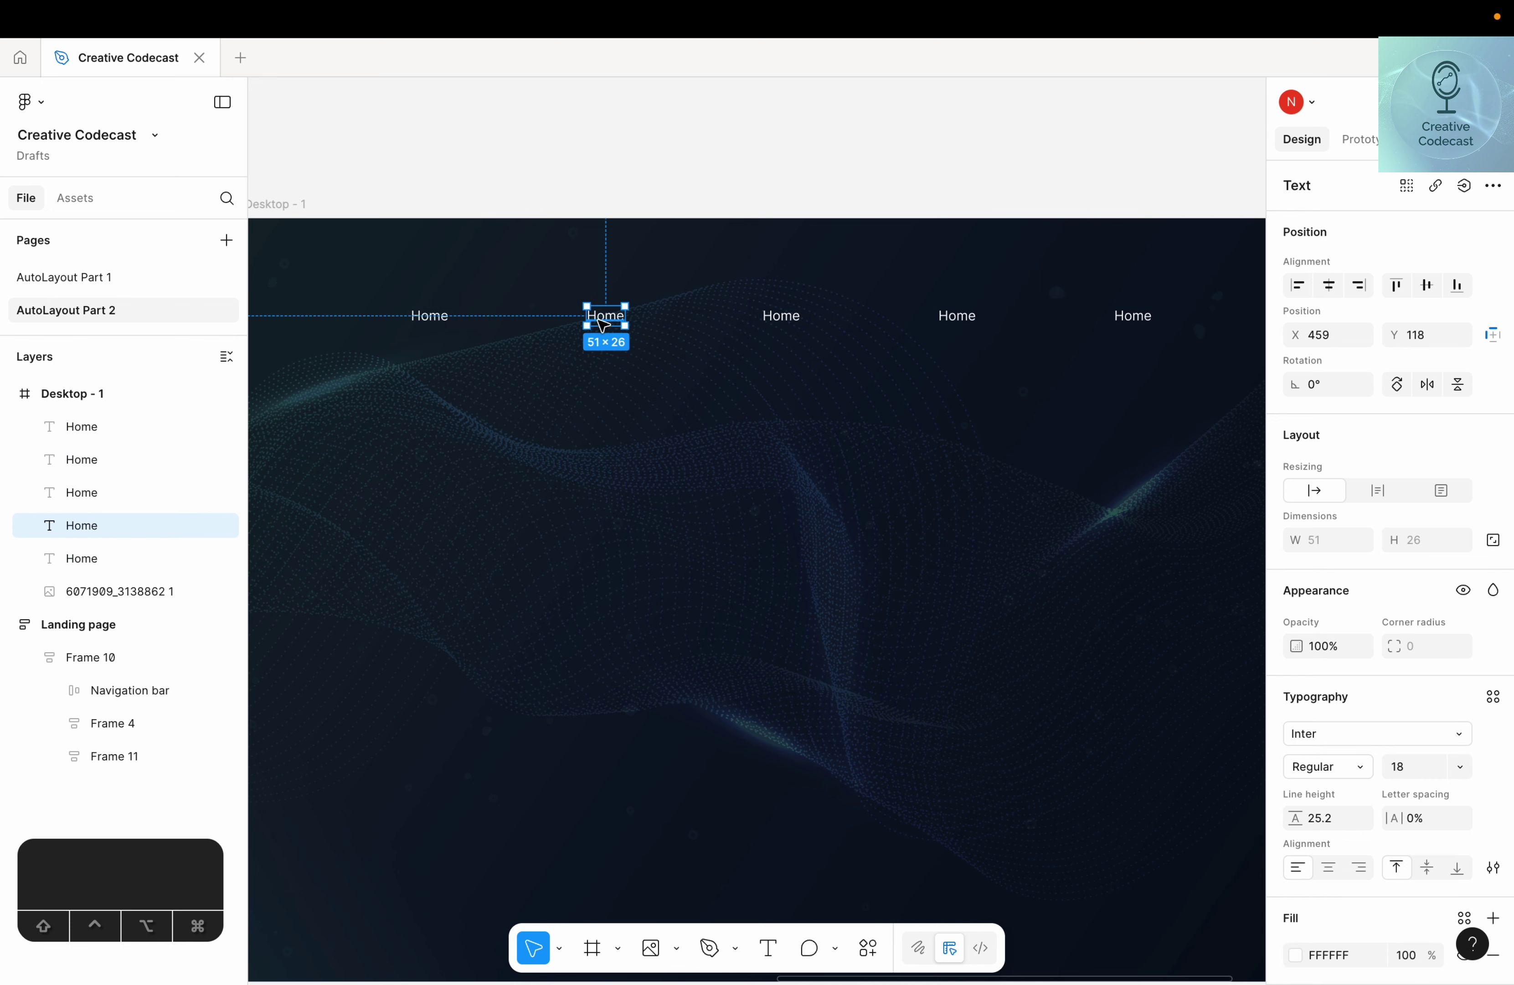
key(Return)
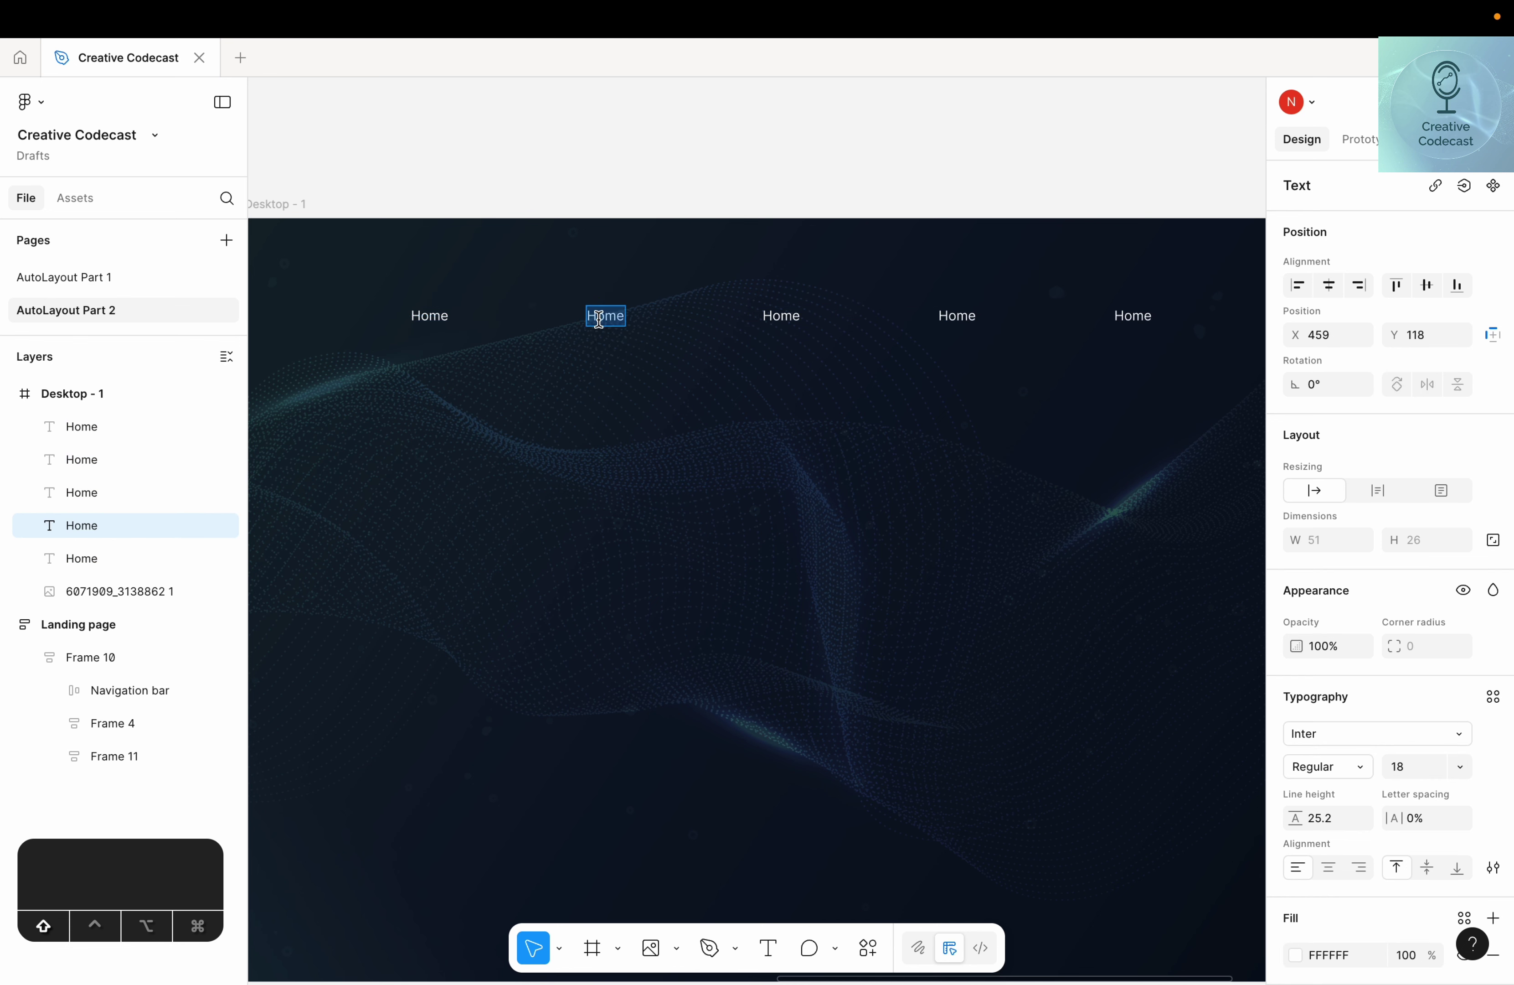
text(Tutorials)
key(Escape)
Change the third and fourth Home texts in the navigation row to "Reviews" and "Services"
key(Tab)
key(Return)
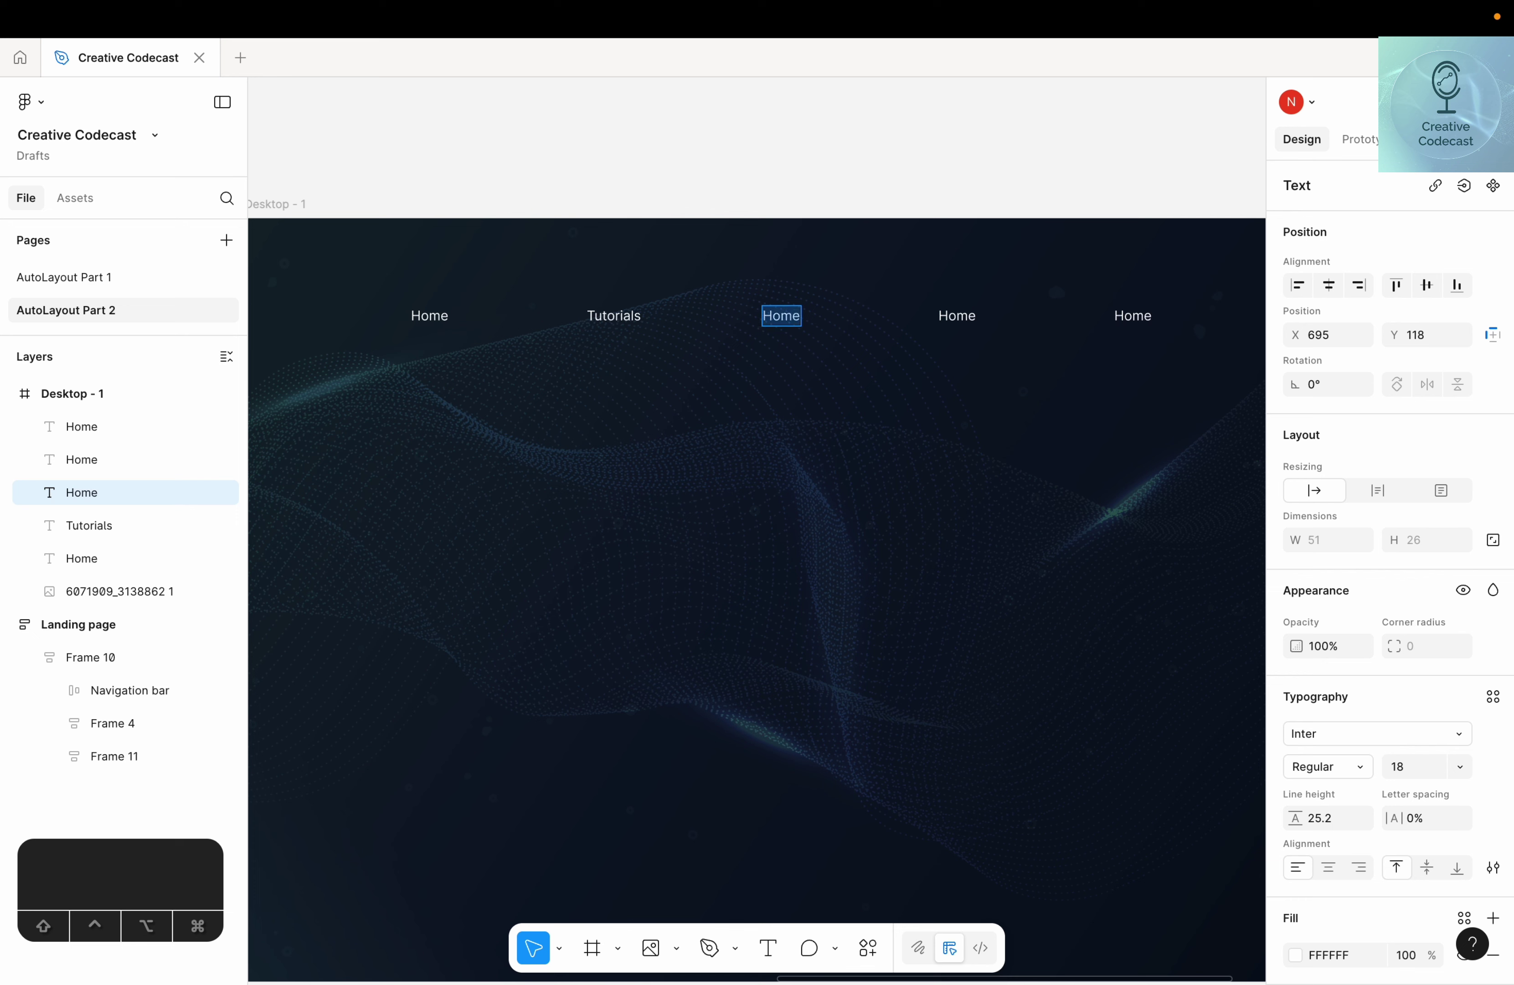
text(Reviews)
key(Escape)
key(Tab)
key(Return)
text(Services)
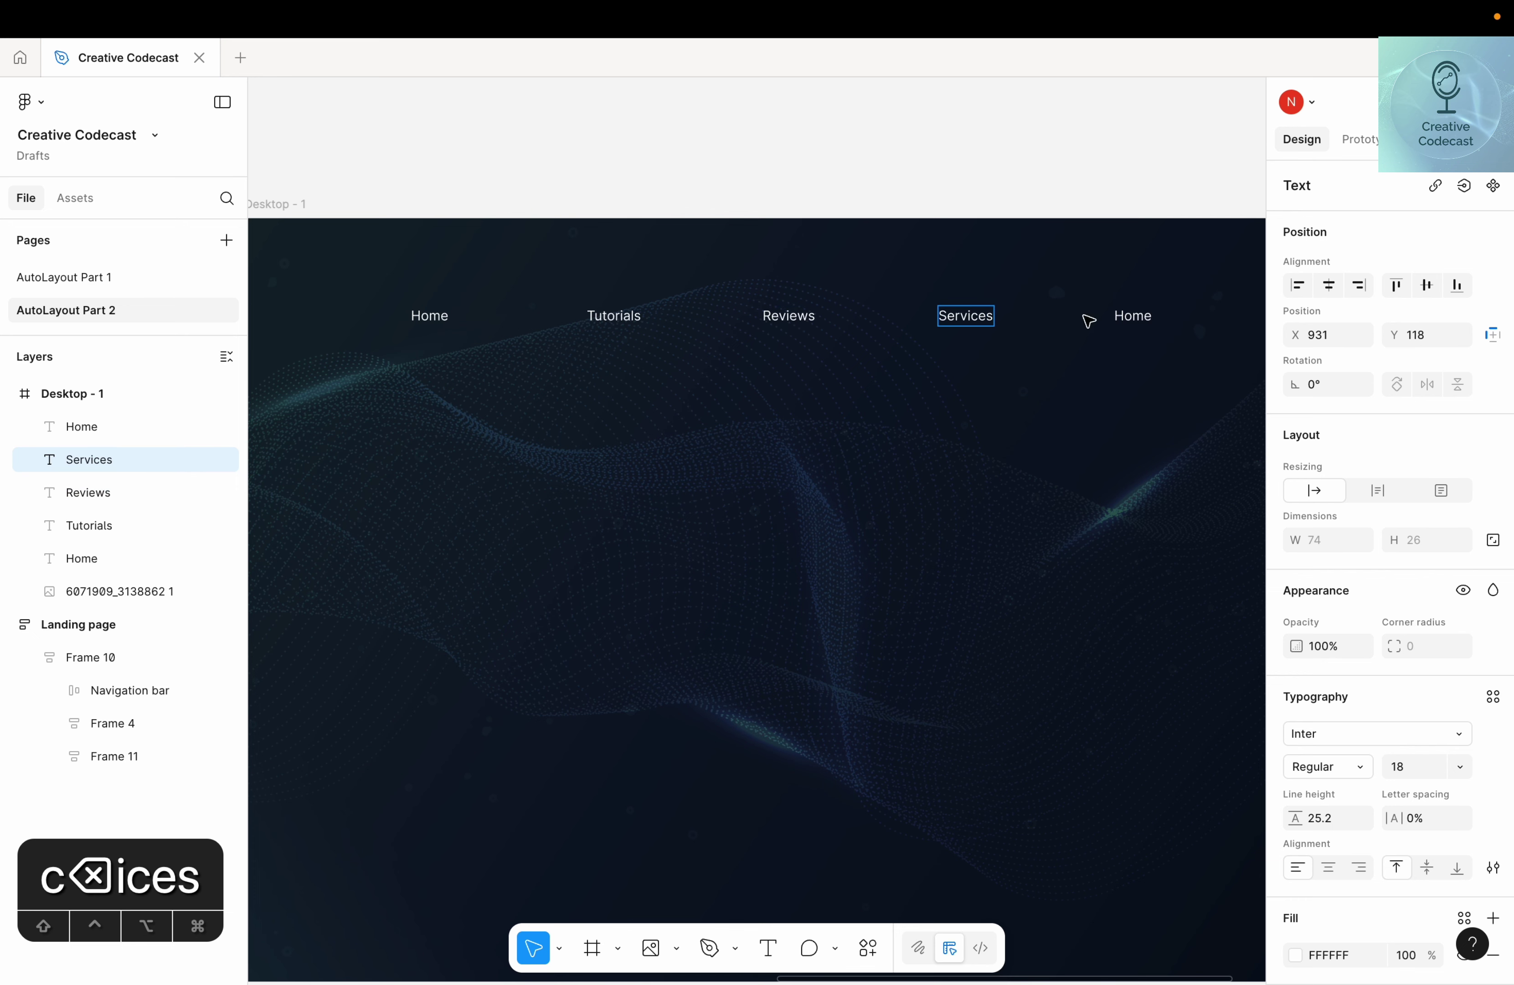
Change the last Home text in the navigation row to "About Us" and deselect it
key(Escape)
key(Tab)
key(Return)
text(About Us)
click(761, 152)
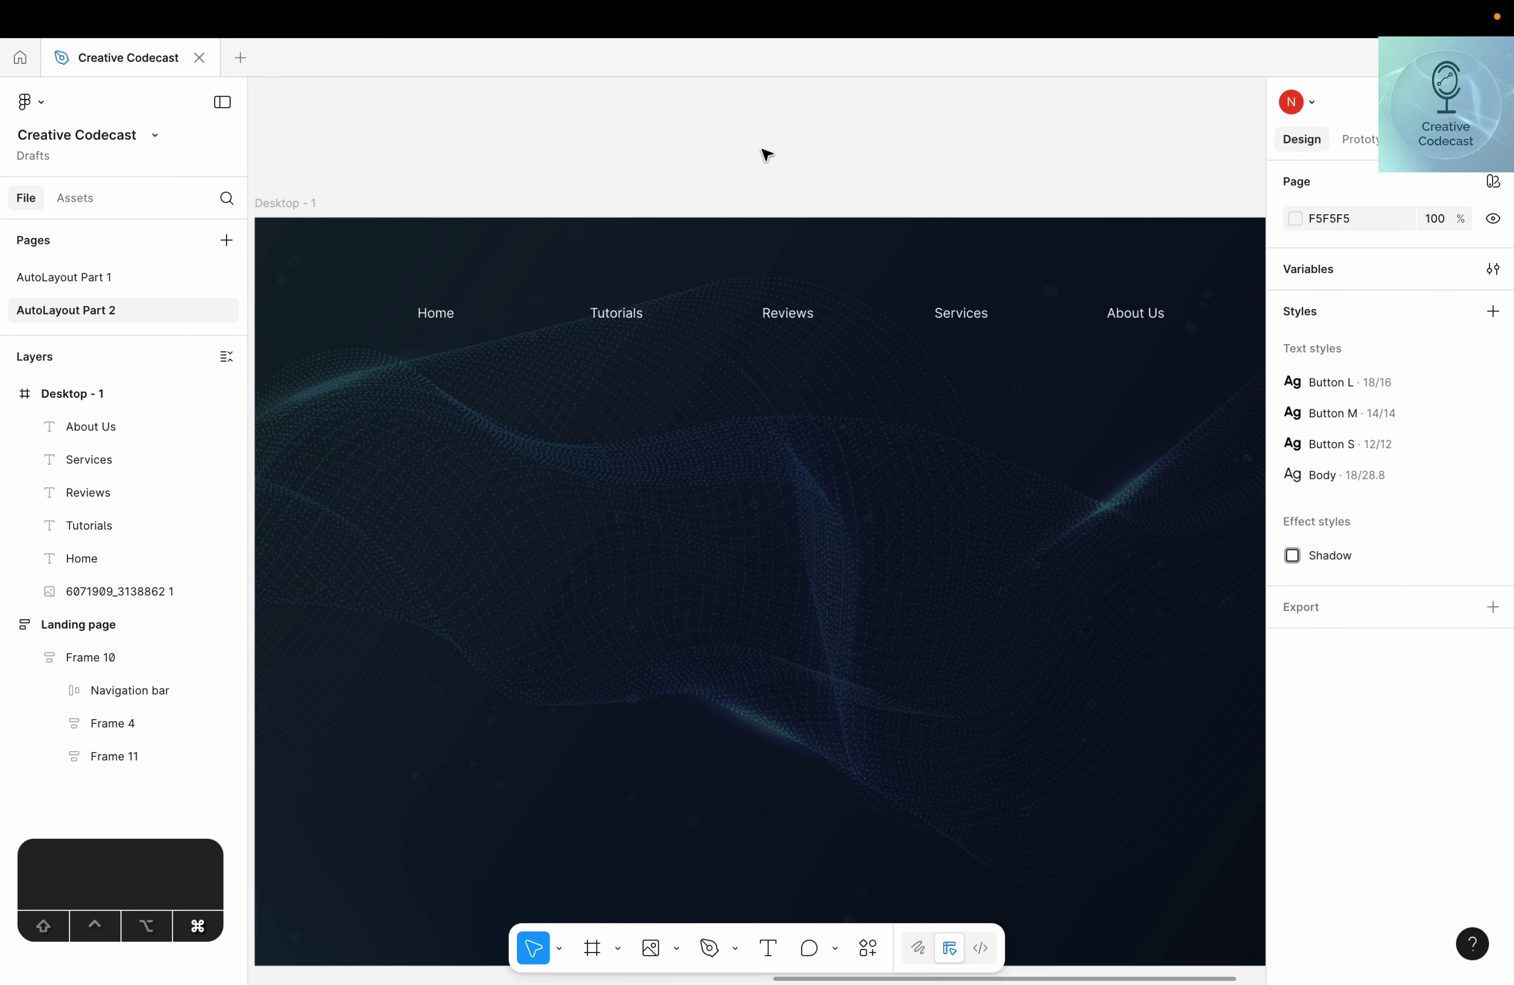
Examine the Instagram and WhatsApp buttons in the navigation bar of the finished landing page beside the new frame
super+scroll(767, 155, down, 5)
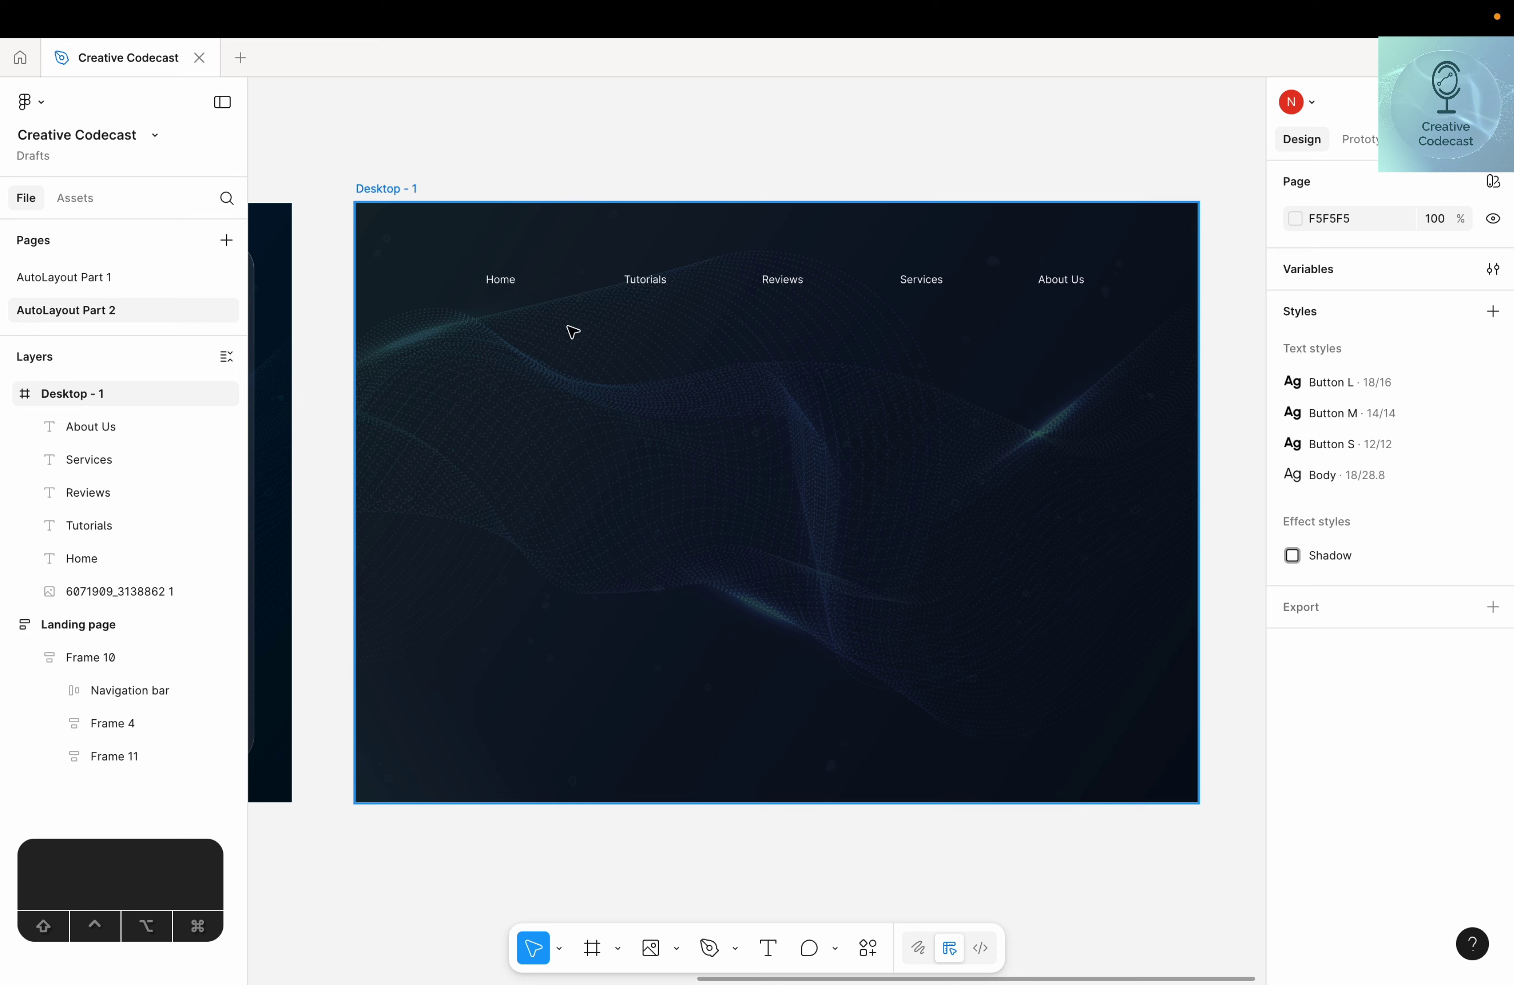
drag(592, 160, 579, 196)
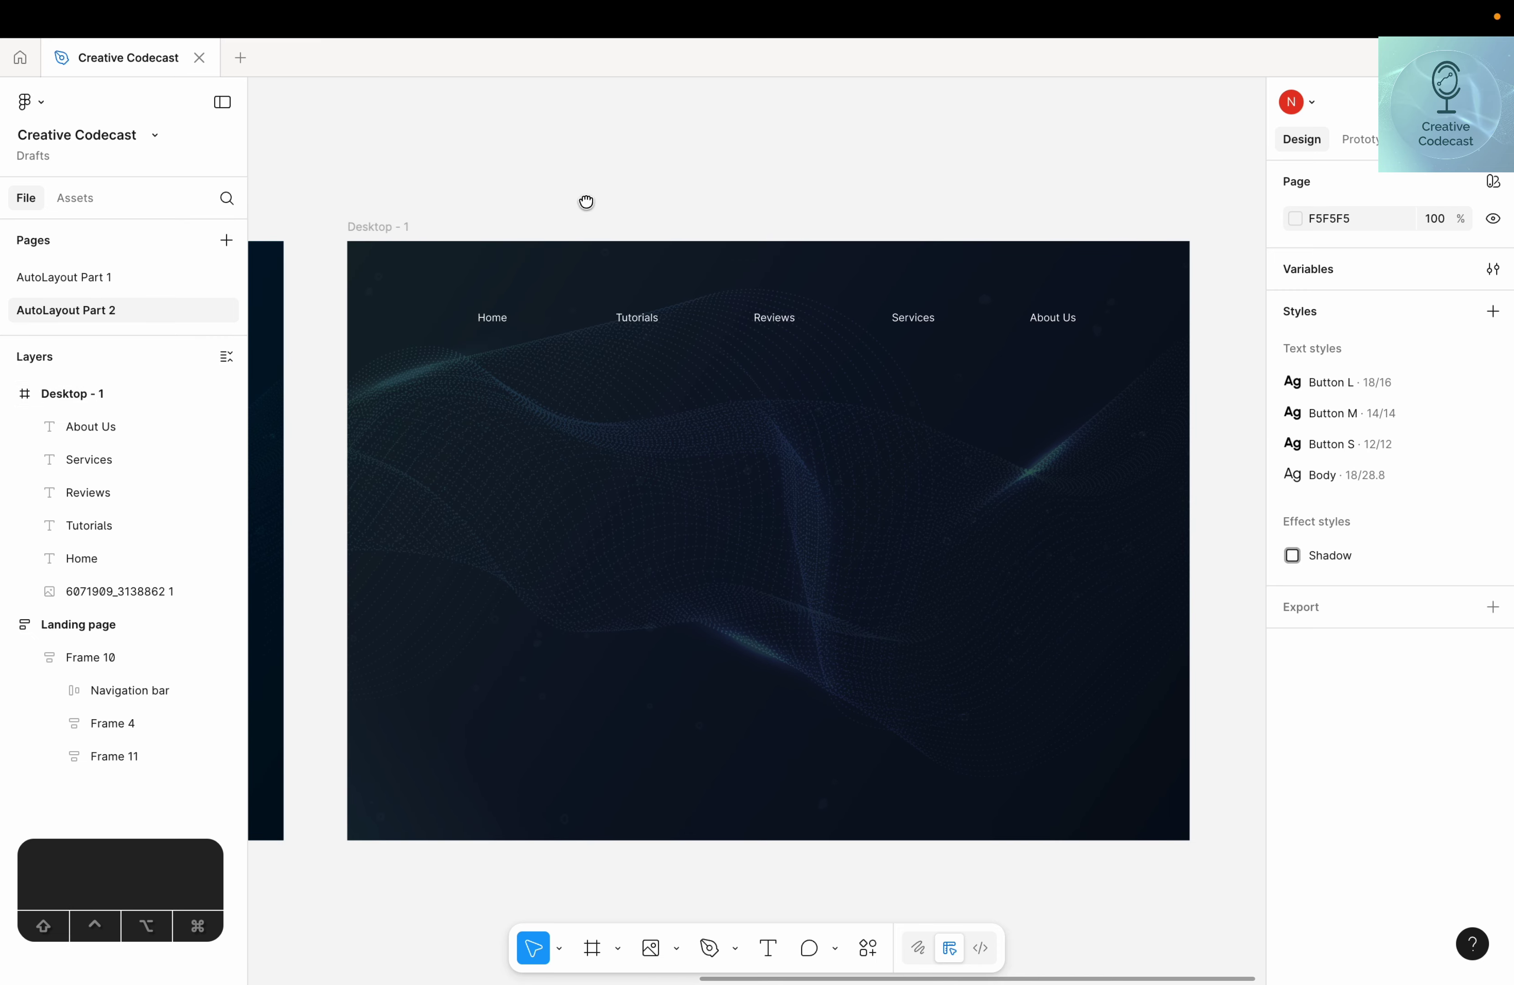
scroll(585, 202, left, 10)
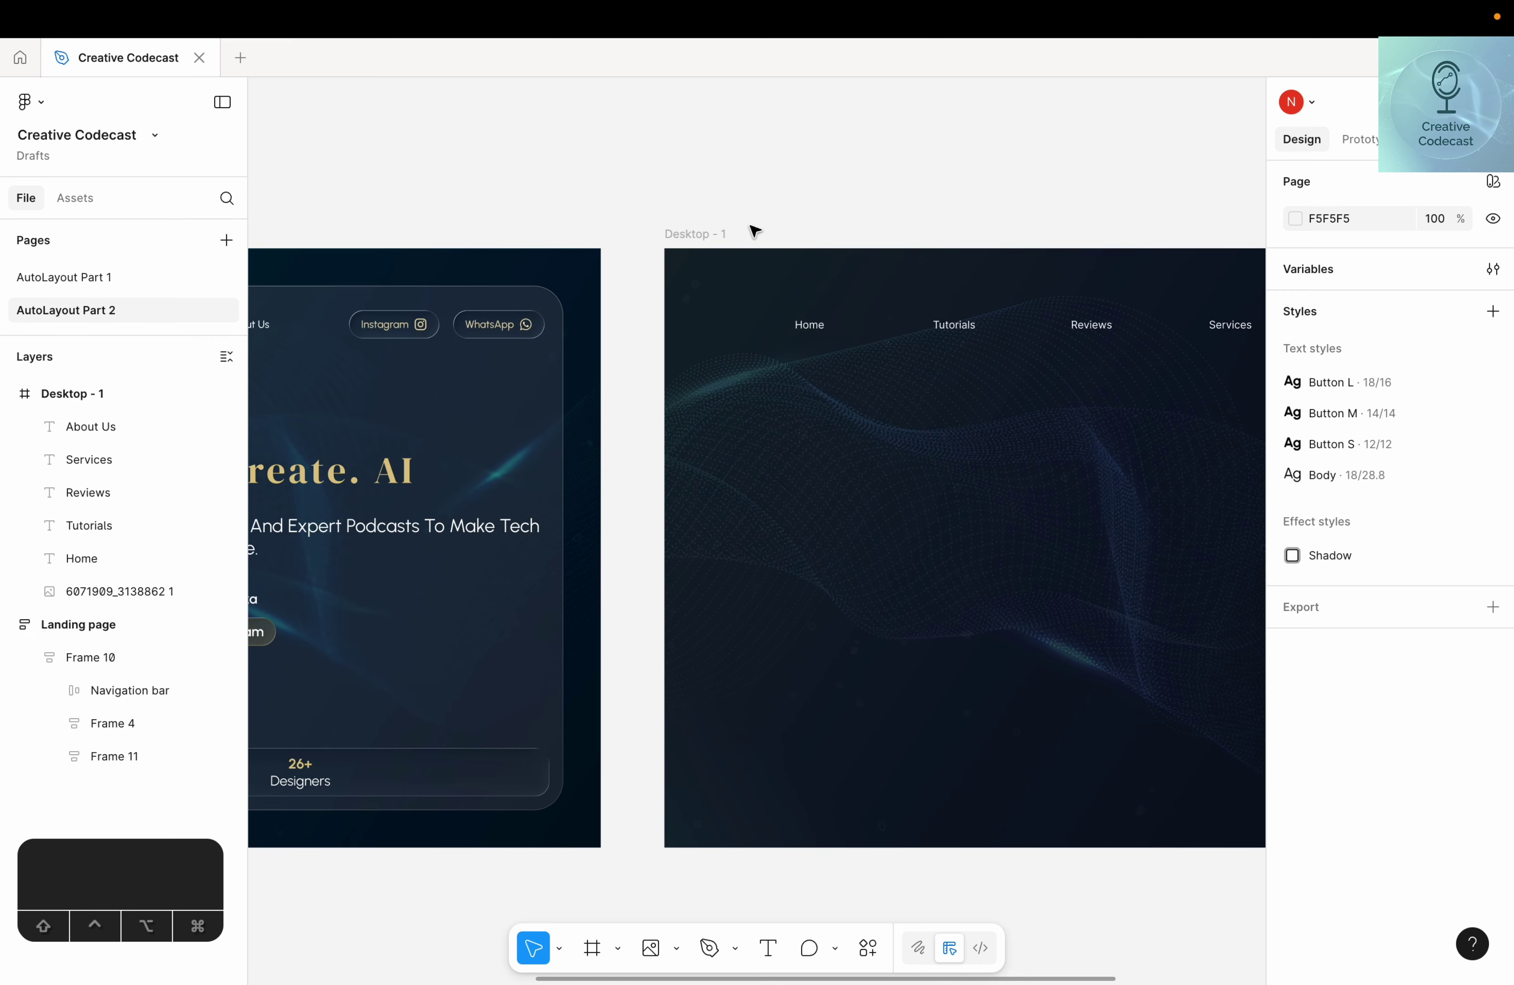
scroll(754, 231, left, 10)
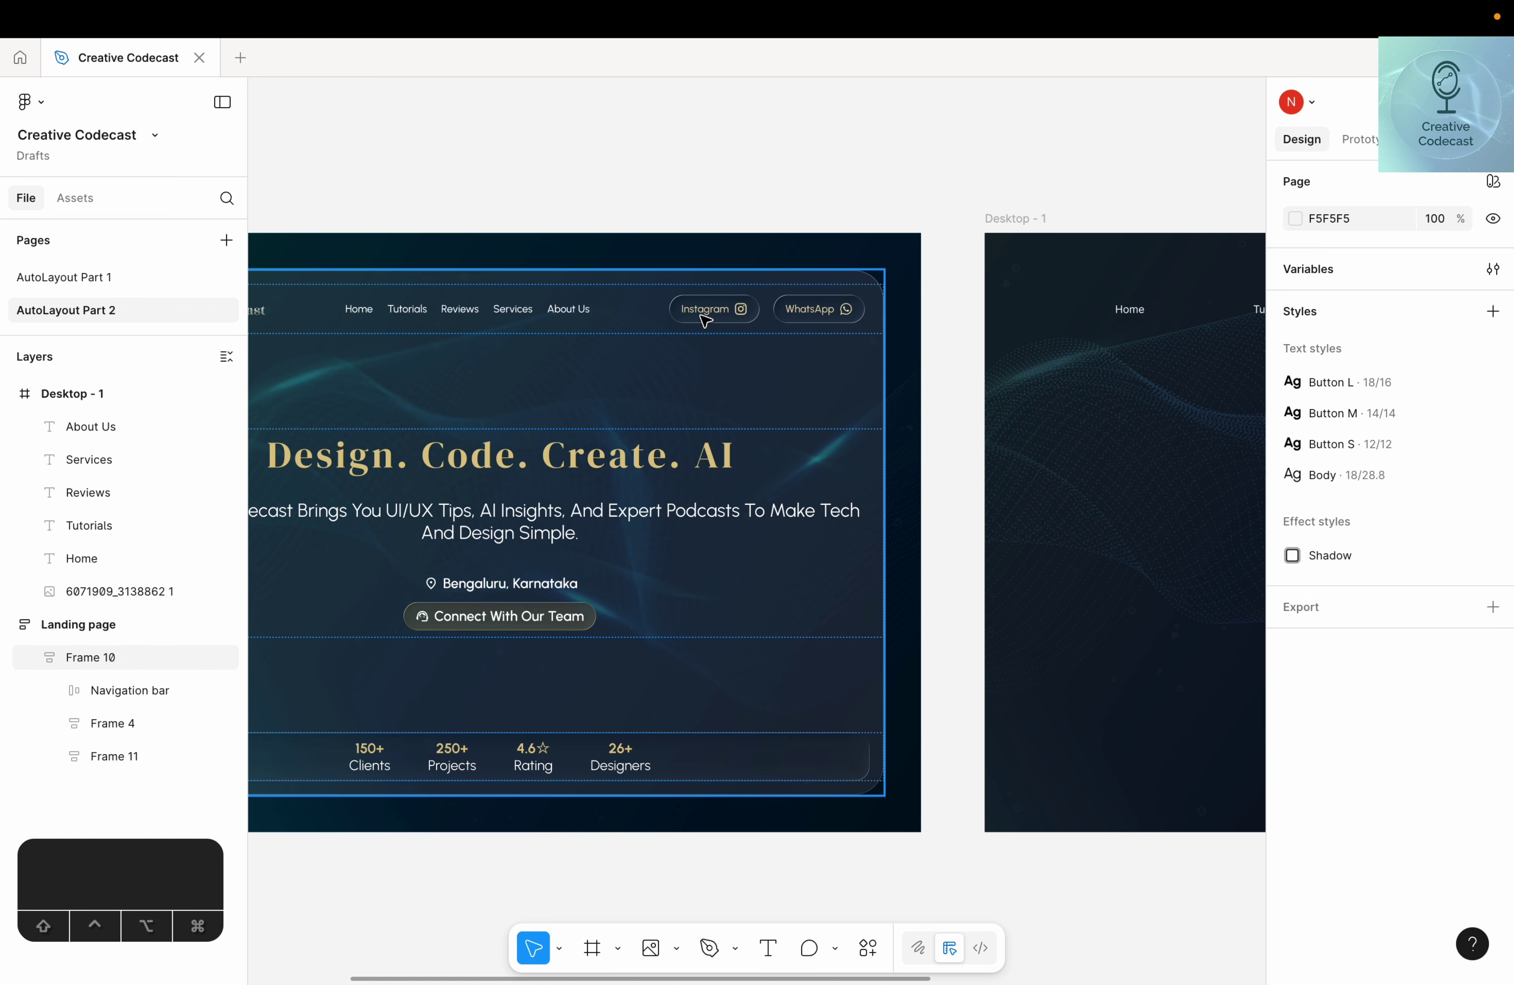
scroll(703, 314, right, 15)
scroll(901, 350, down, 2)
scroll(947, 372, up, 6)
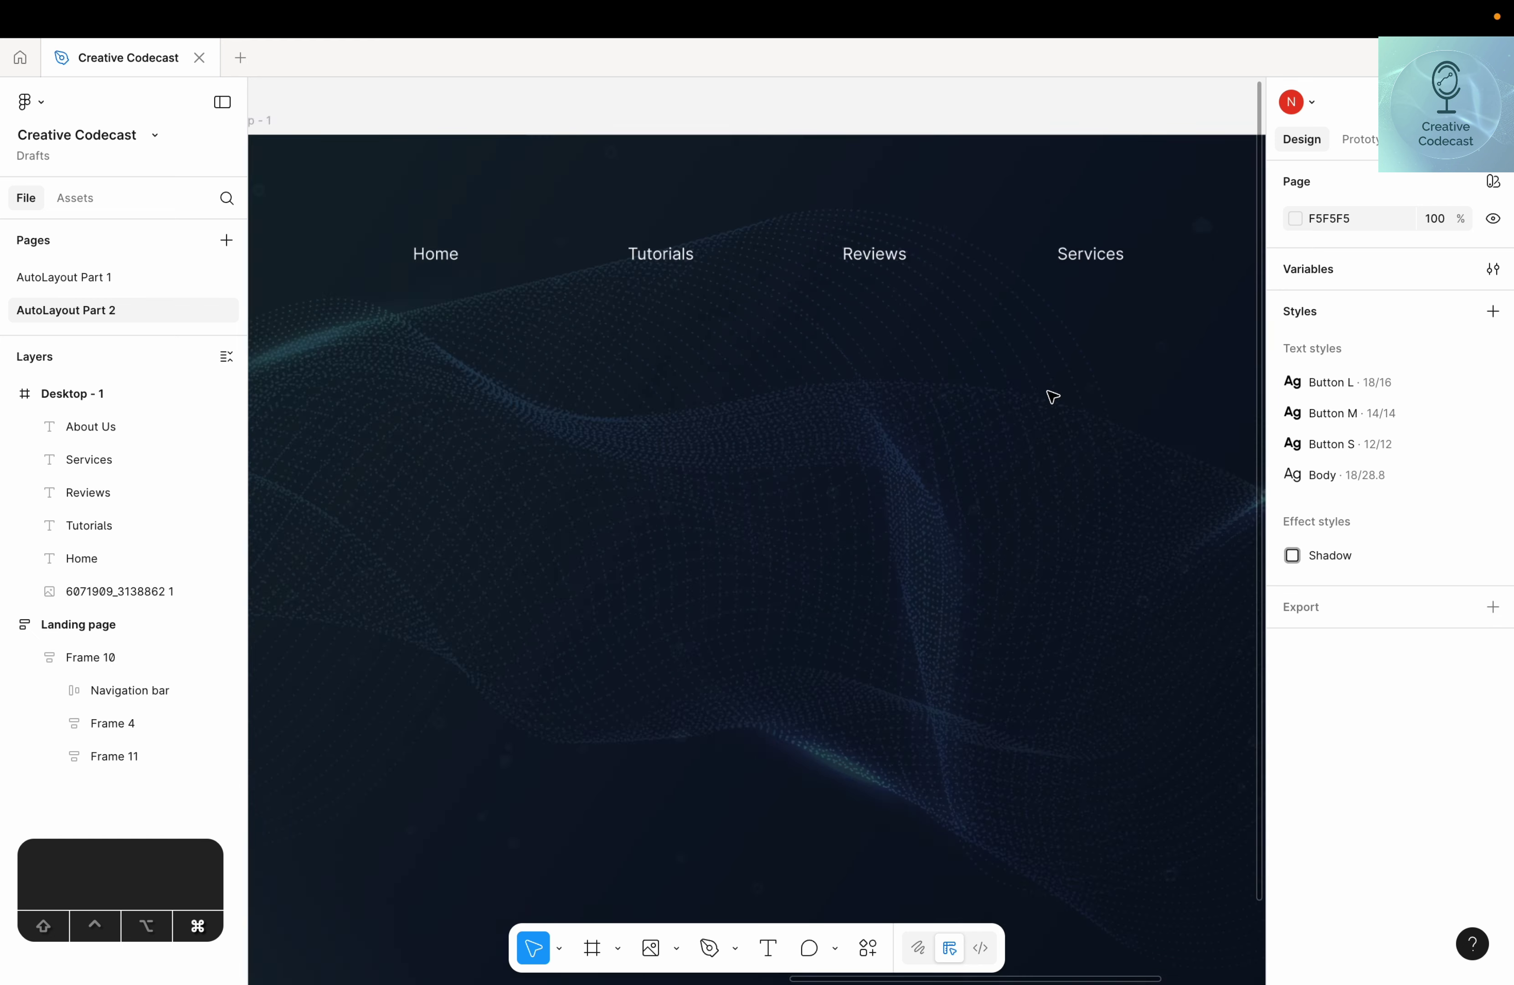
drag(1051, 393, 805, 378)
scroll(914, 431, down, 2)
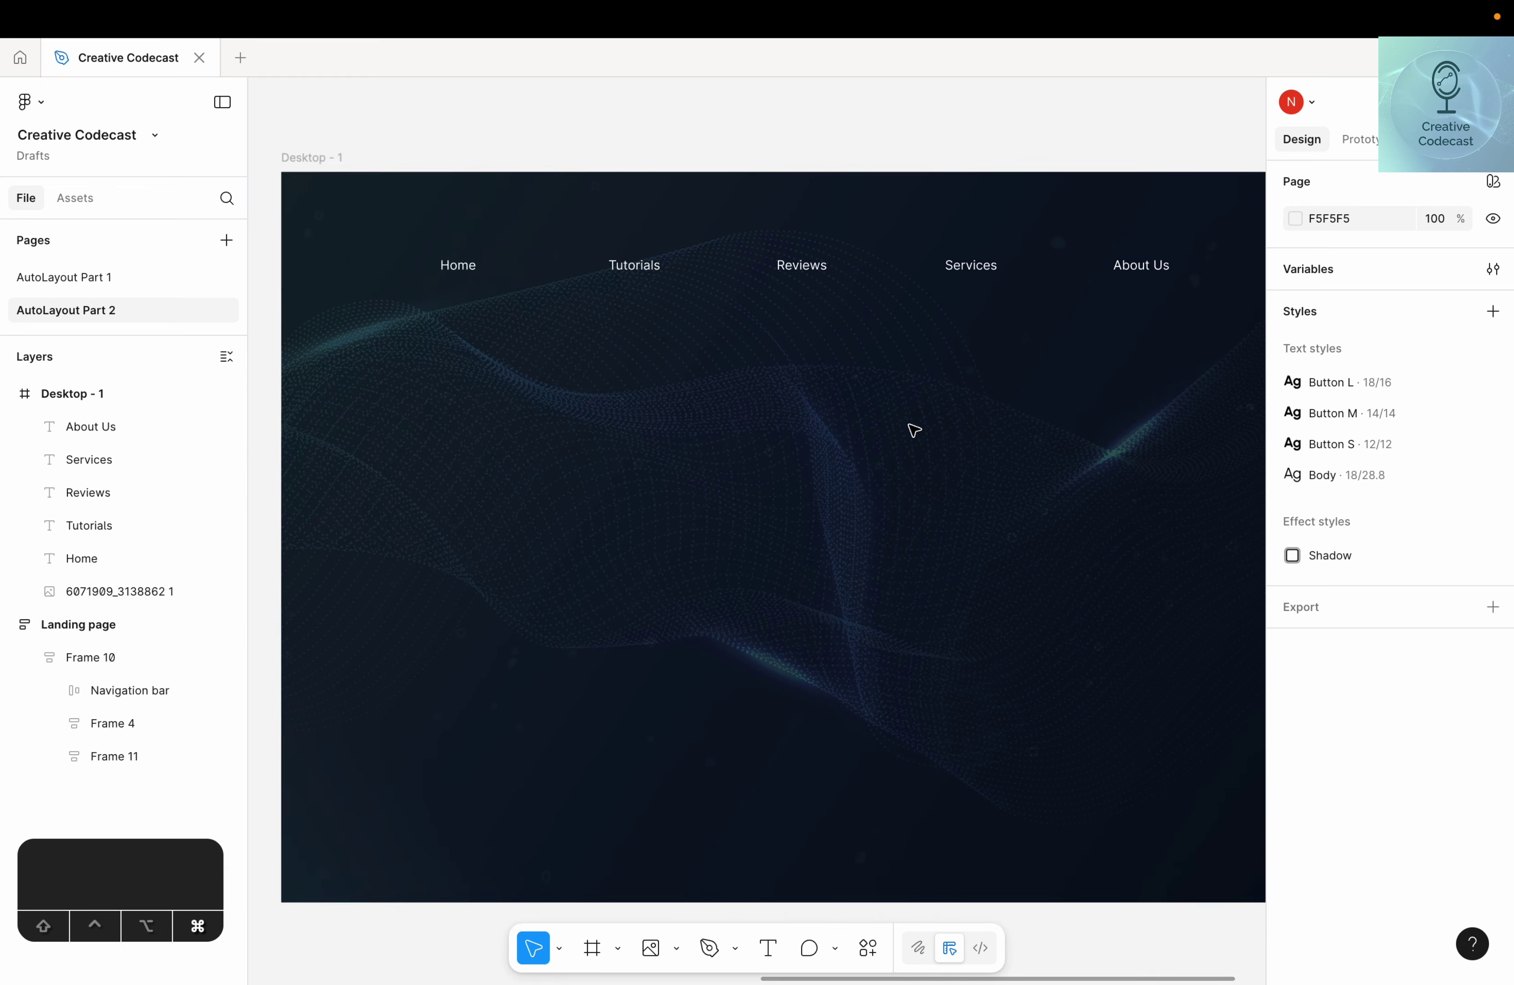
Add the text "Instagram" near the middle of the desktop frame, at about X 663, Y 478
click(770, 951)
click(751, 518)
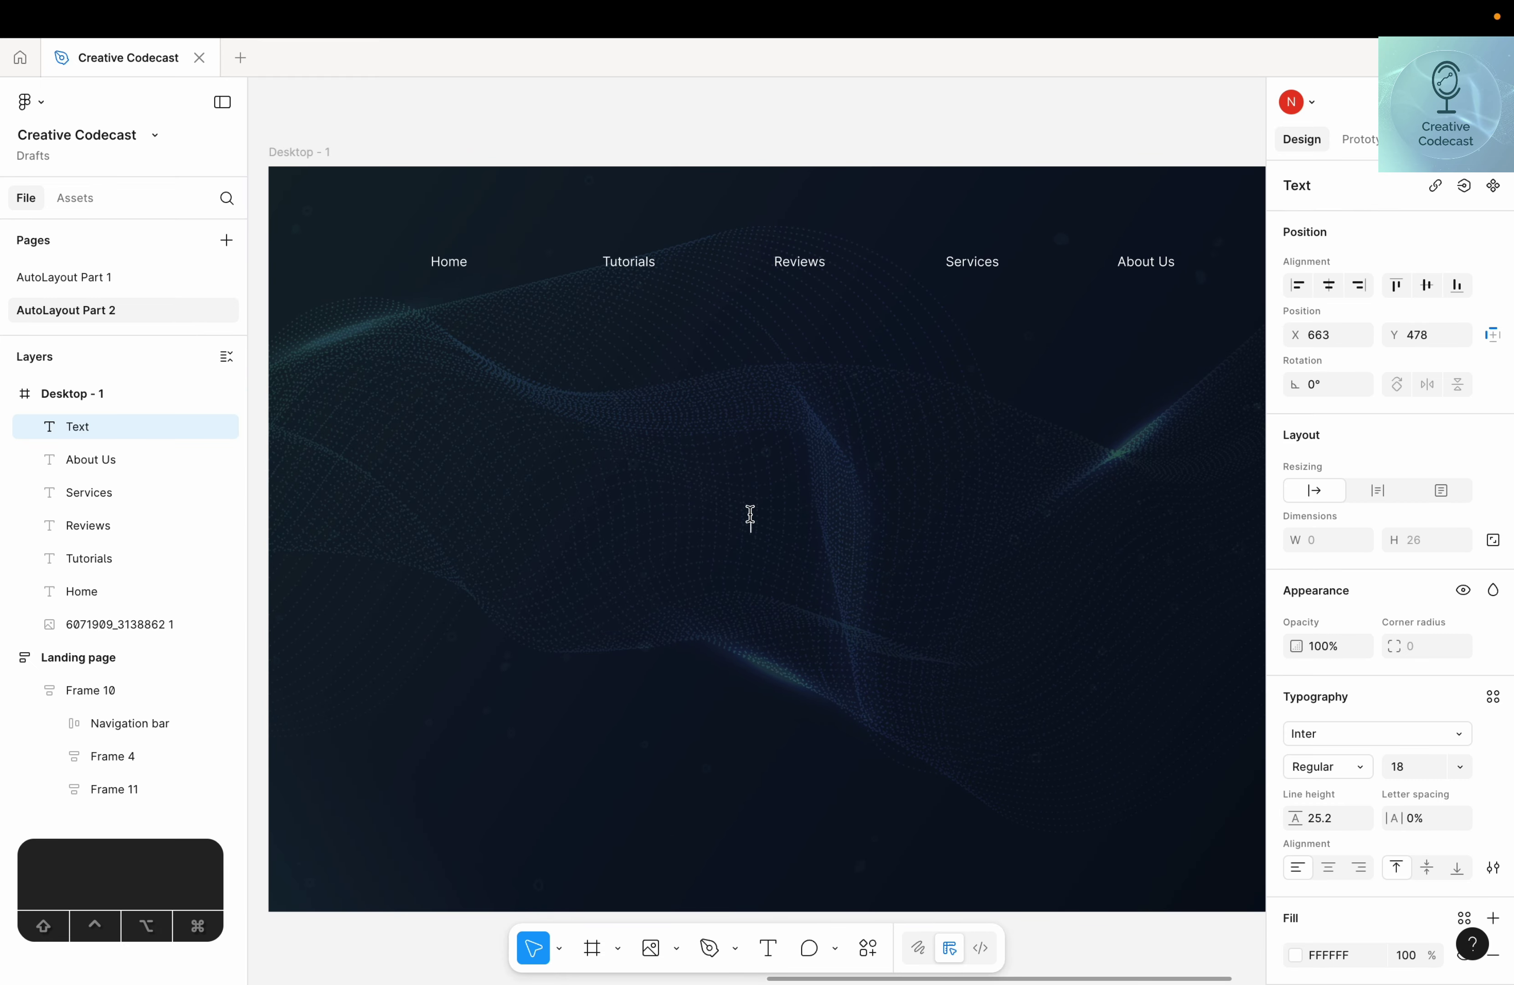
text(Instagram)
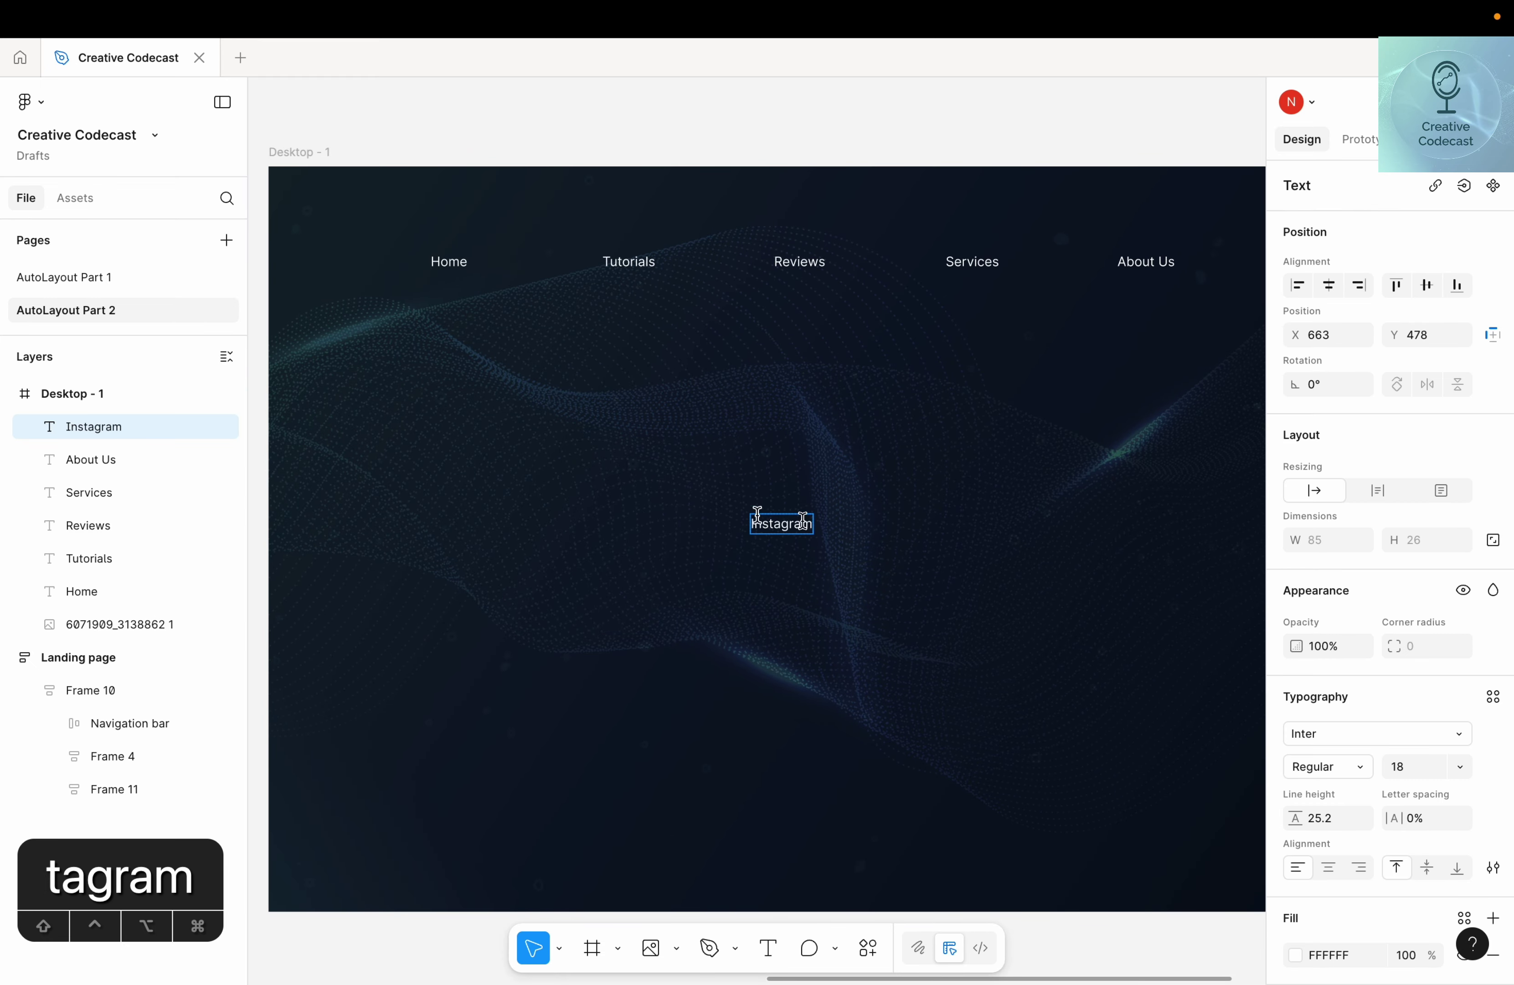
key(Escape)
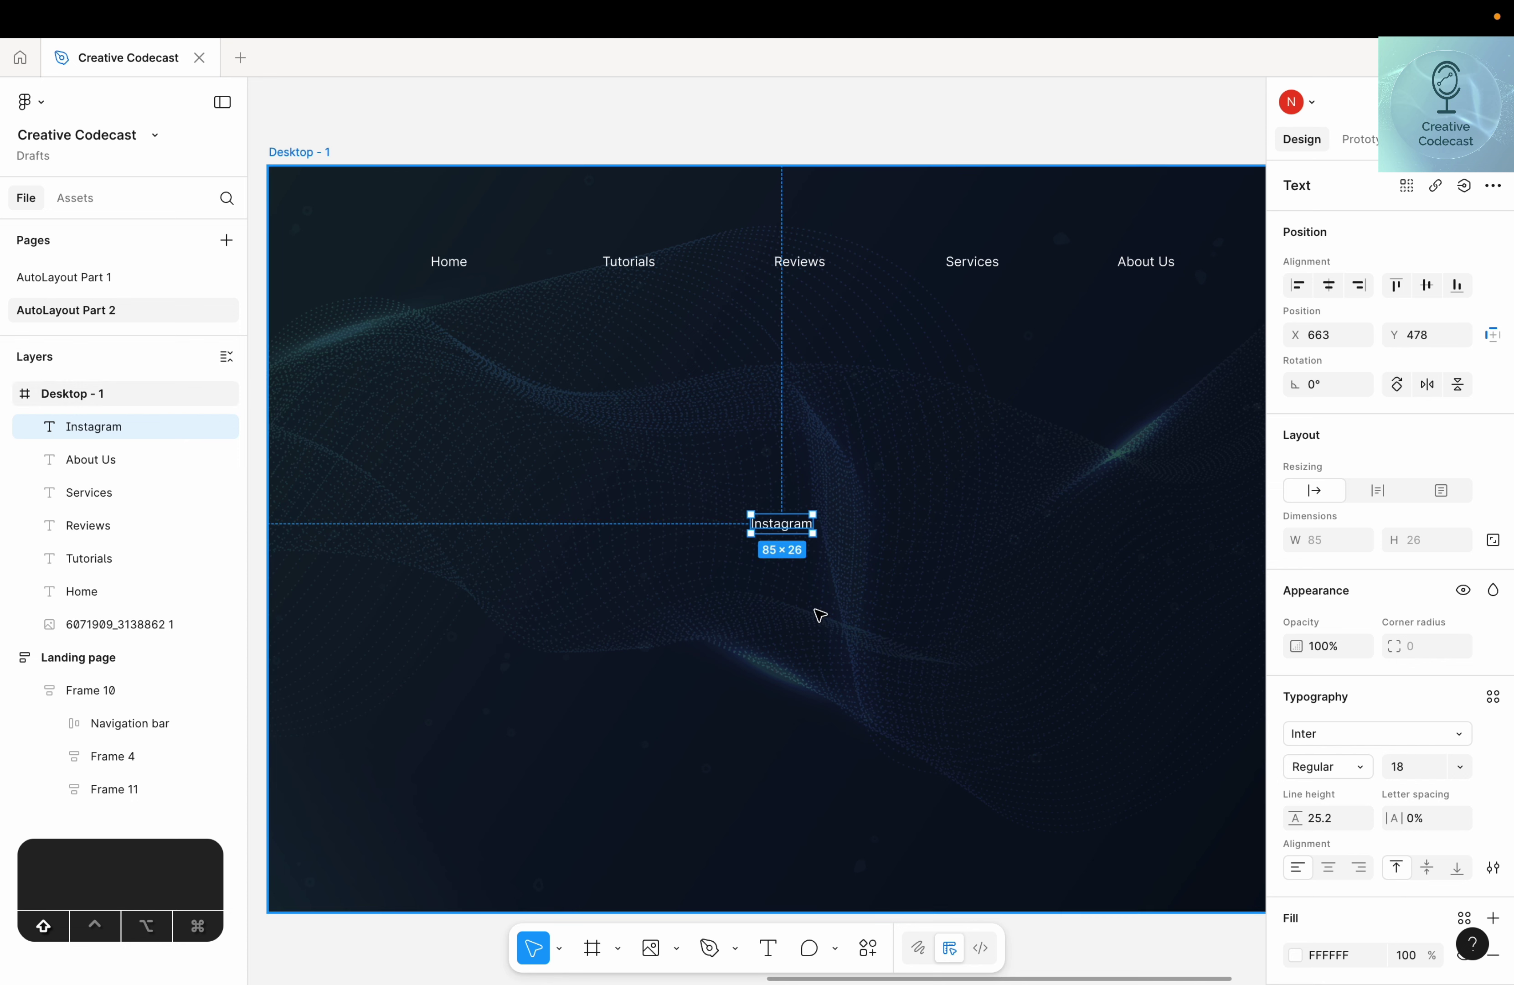
Wrap the Instagram text in an auto layout frame with a corner radius of 20
key(shift+a)
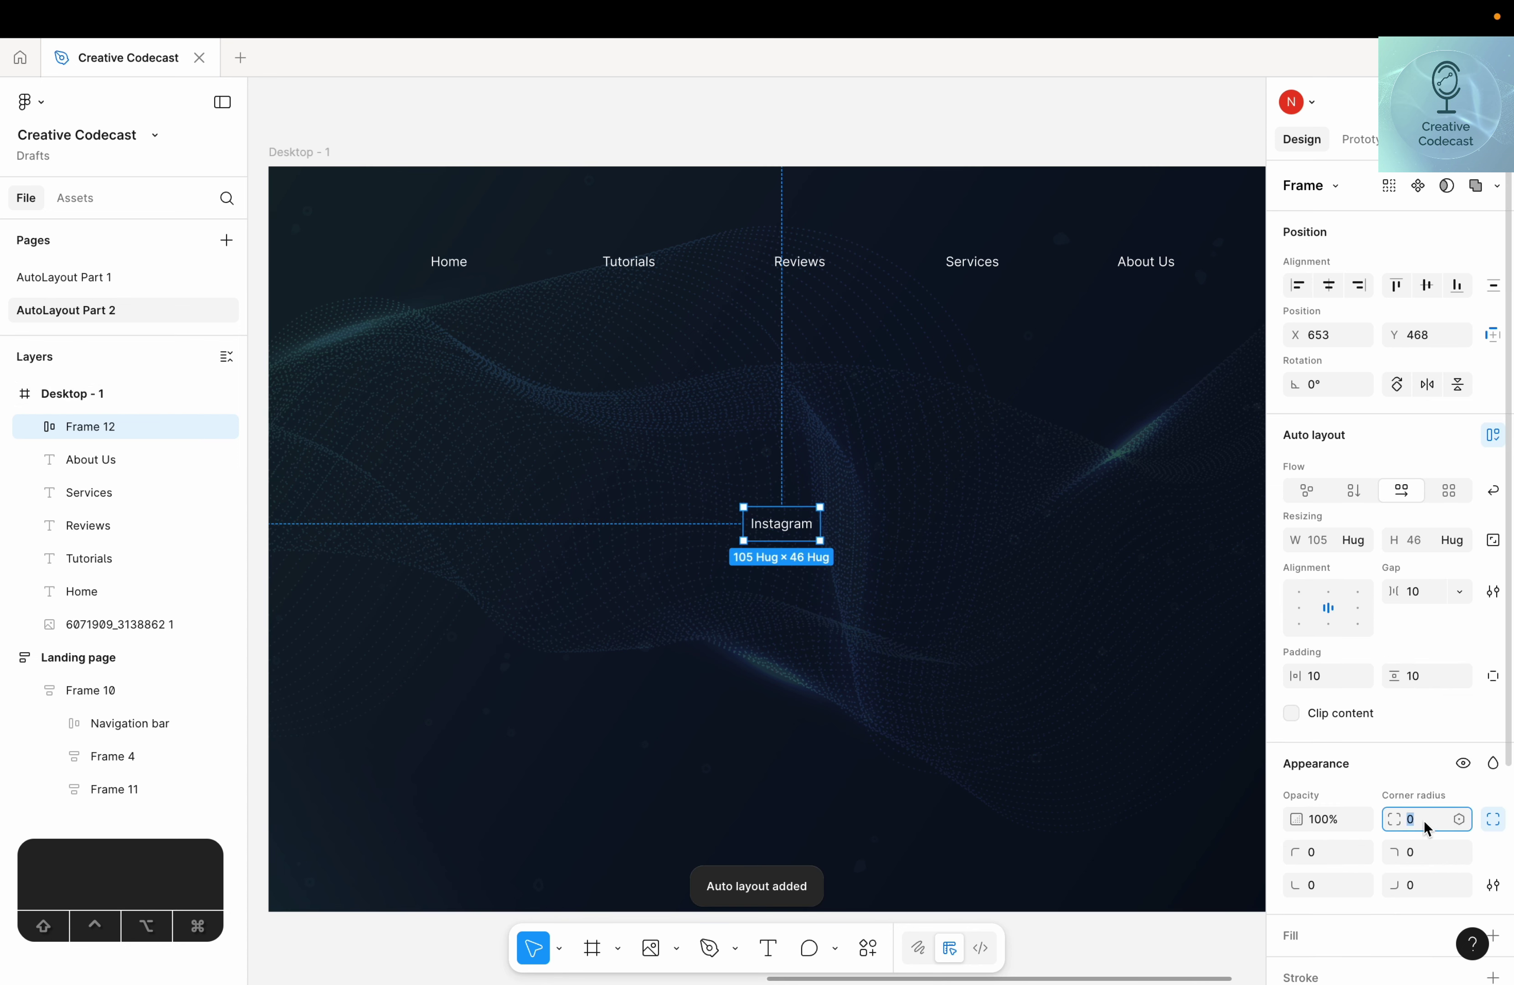
text(20)
key(Return)
Give the Instagram frame a Glass effect with depth 73, dispersion 85 and frost 14
scroll(1400, 774, down, 5)
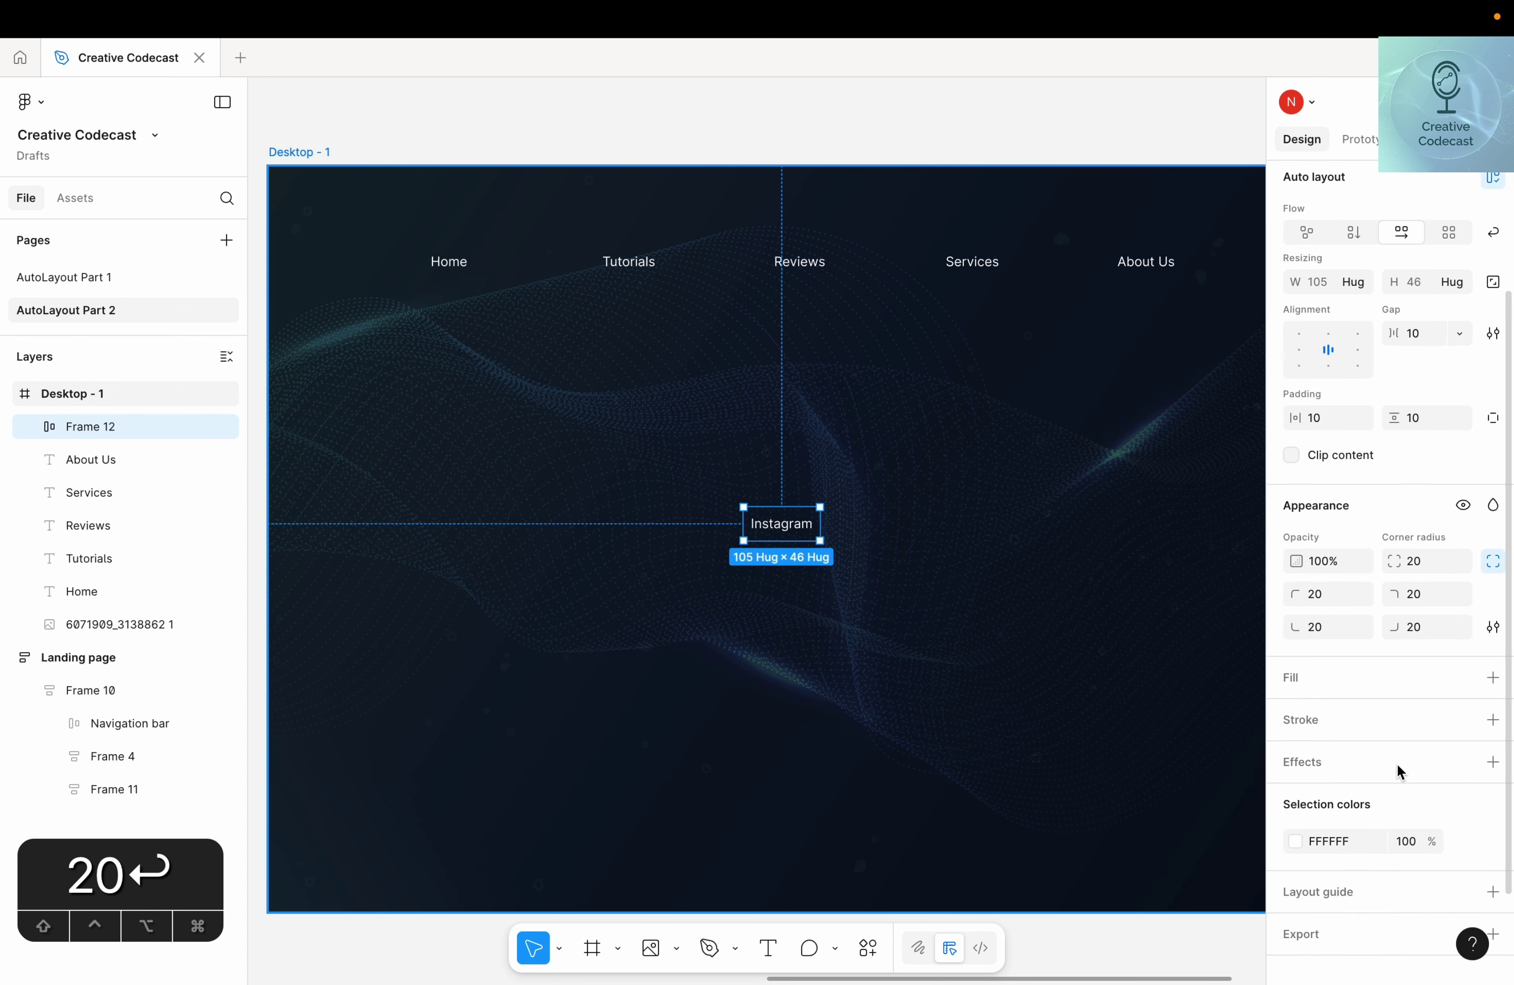
click(1494, 739)
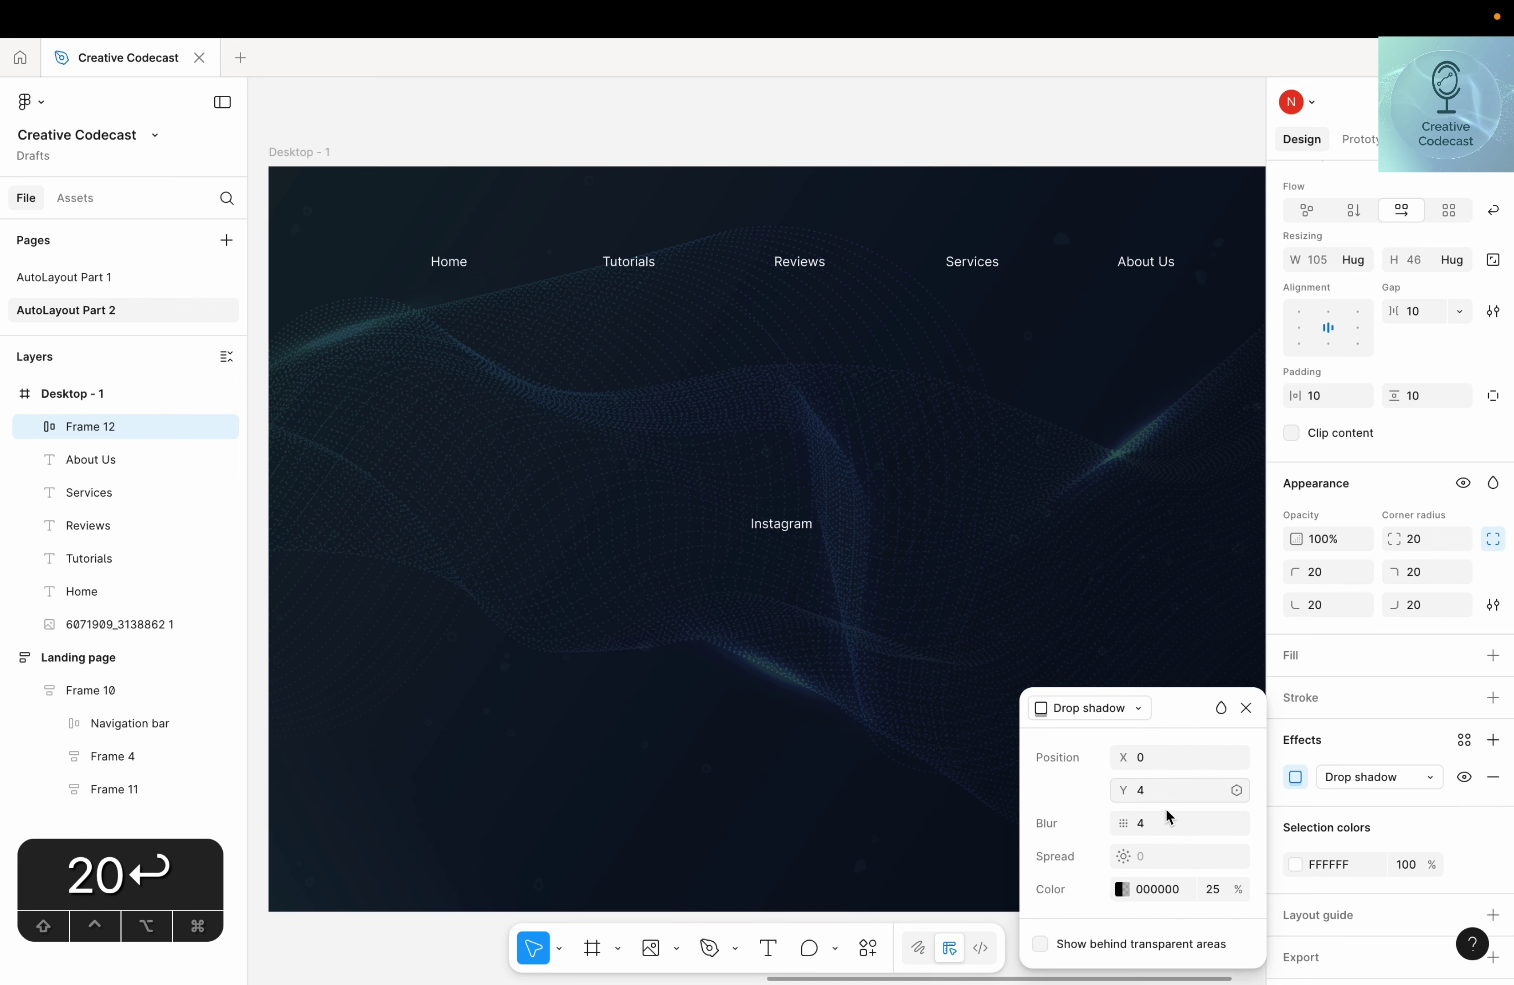
click(1135, 721)
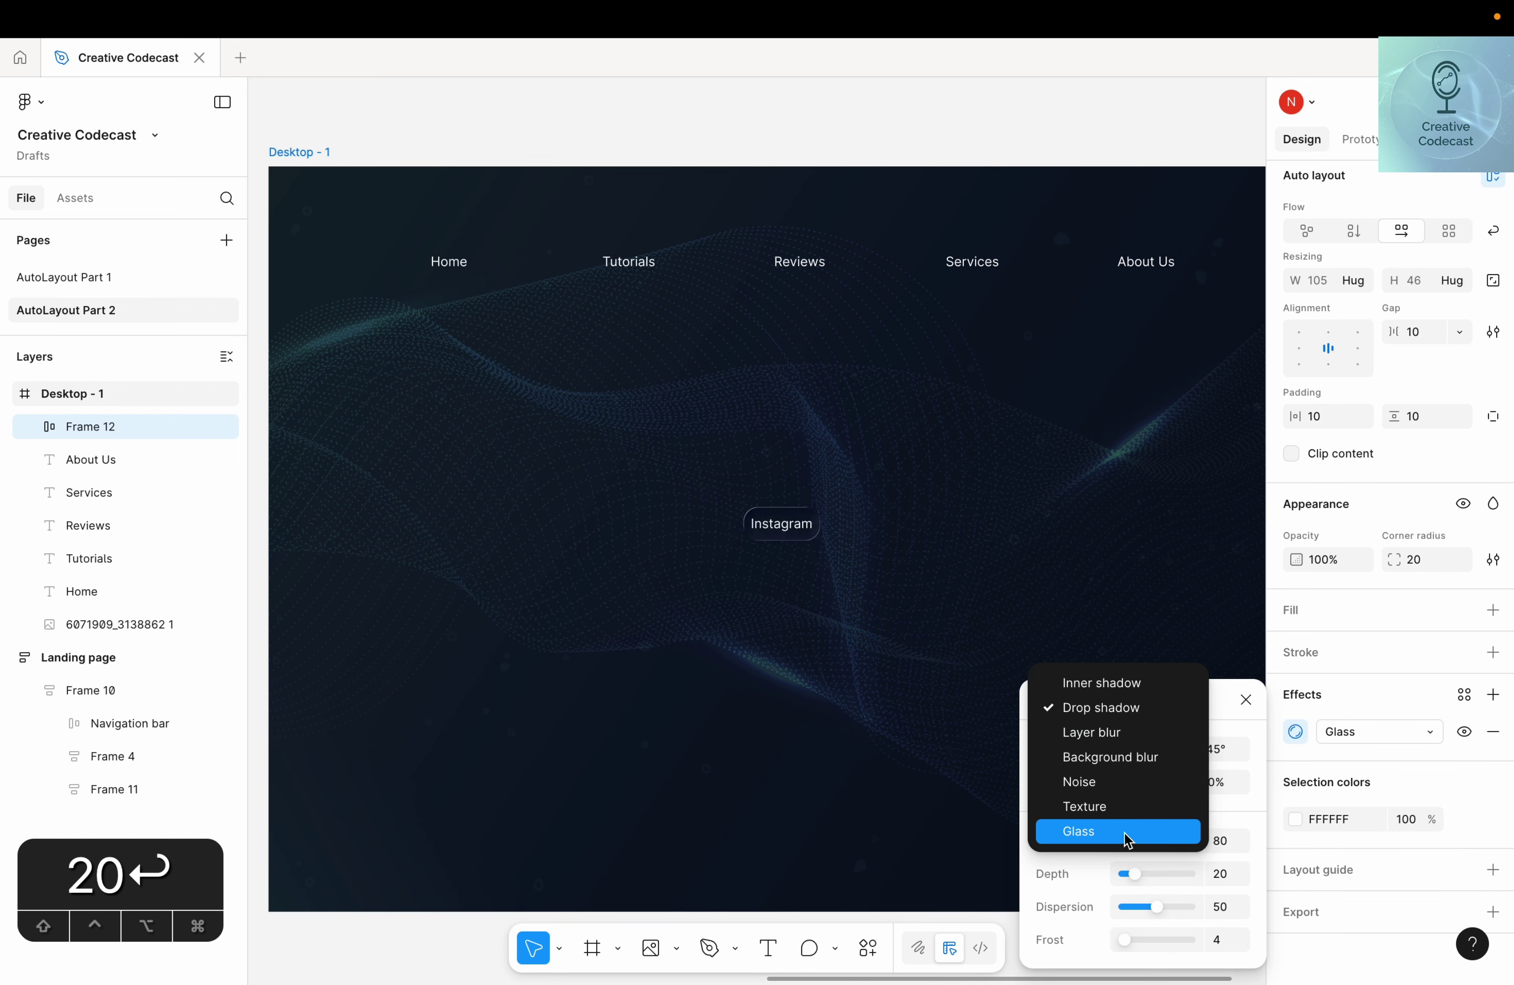
click(1128, 835)
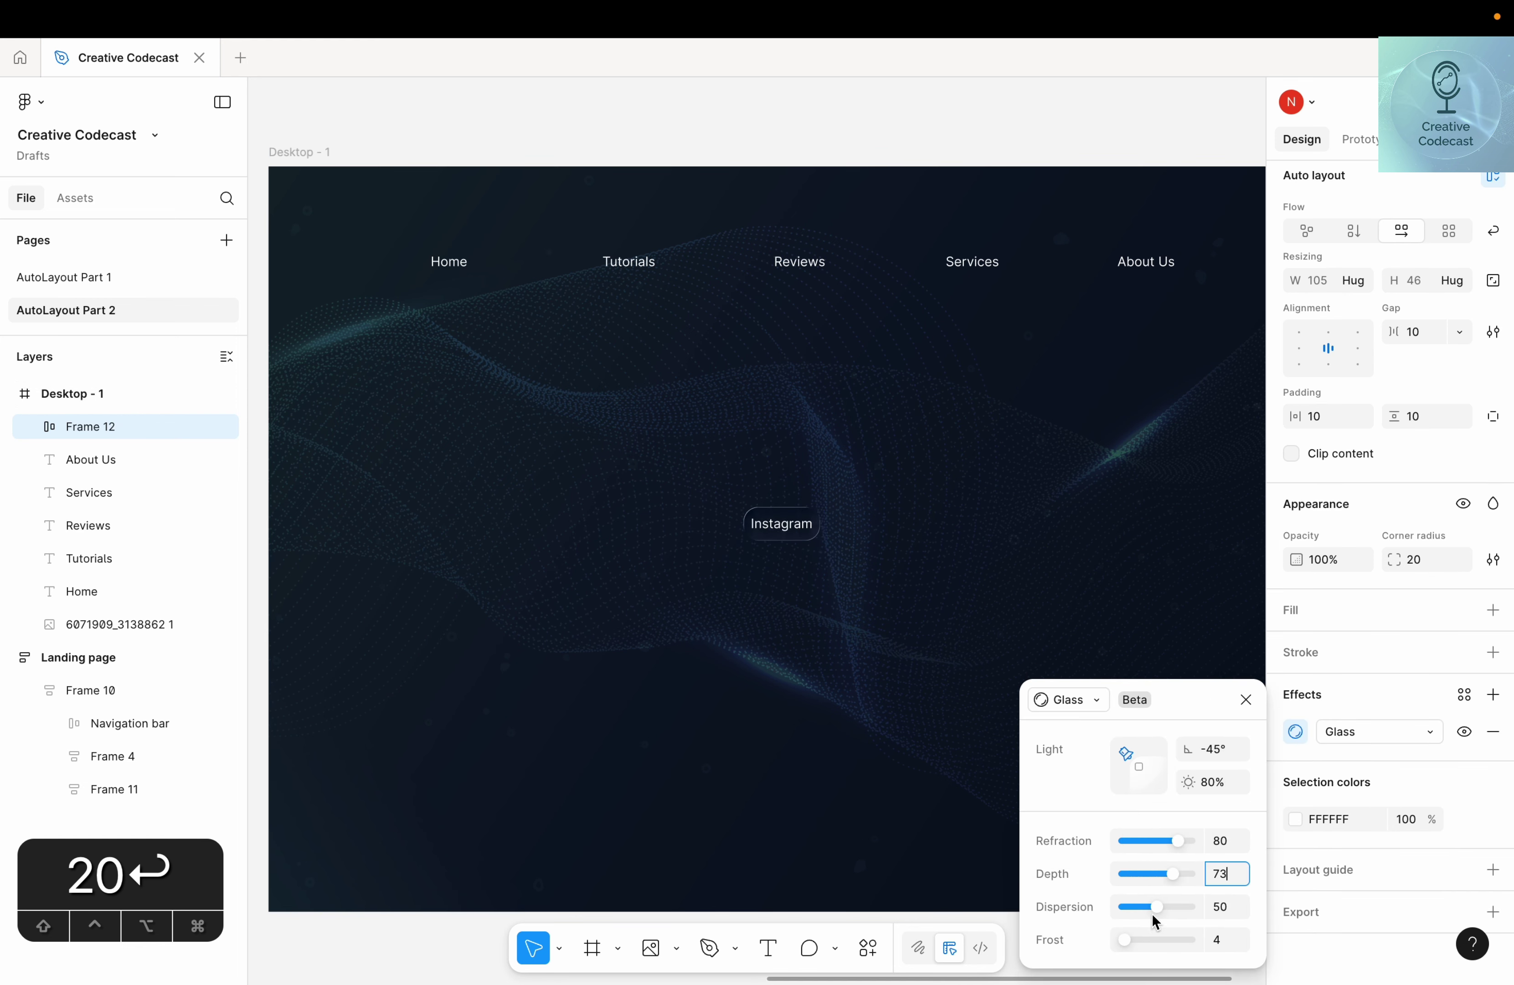
drag(1156, 908, 1138, 951)
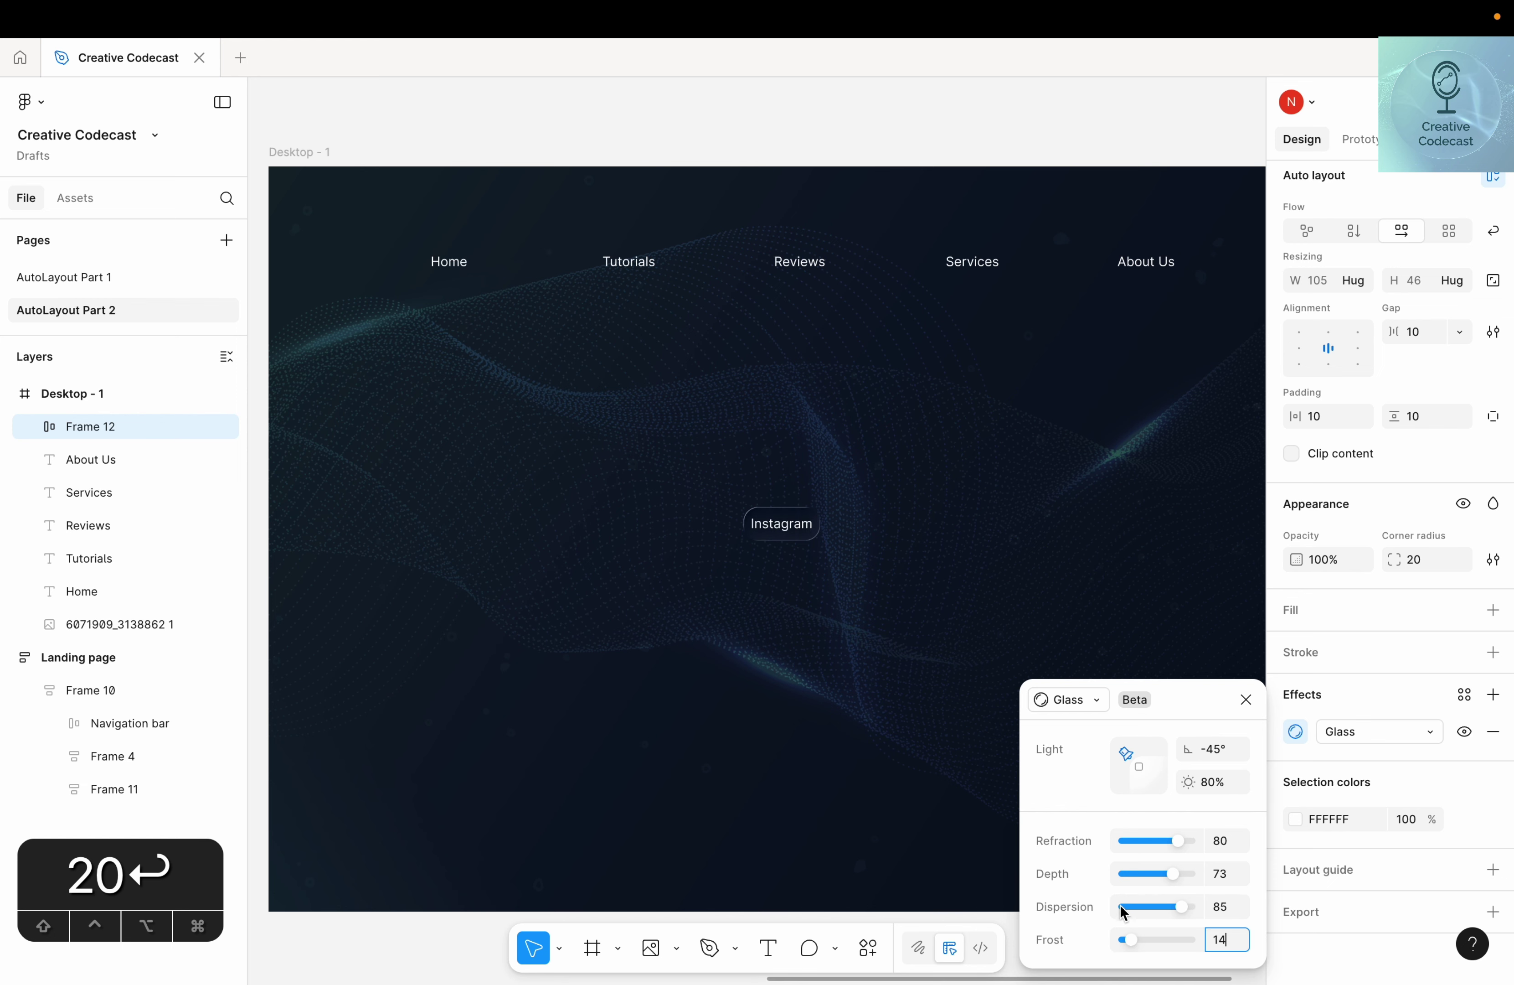
Move the Instagram button up below the Services link, aligned with that link's left edge, and deselect it
scroll(967, 564, right, 2)
scroll(967, 565, up, 1)
drag(740, 543, 941, 374)
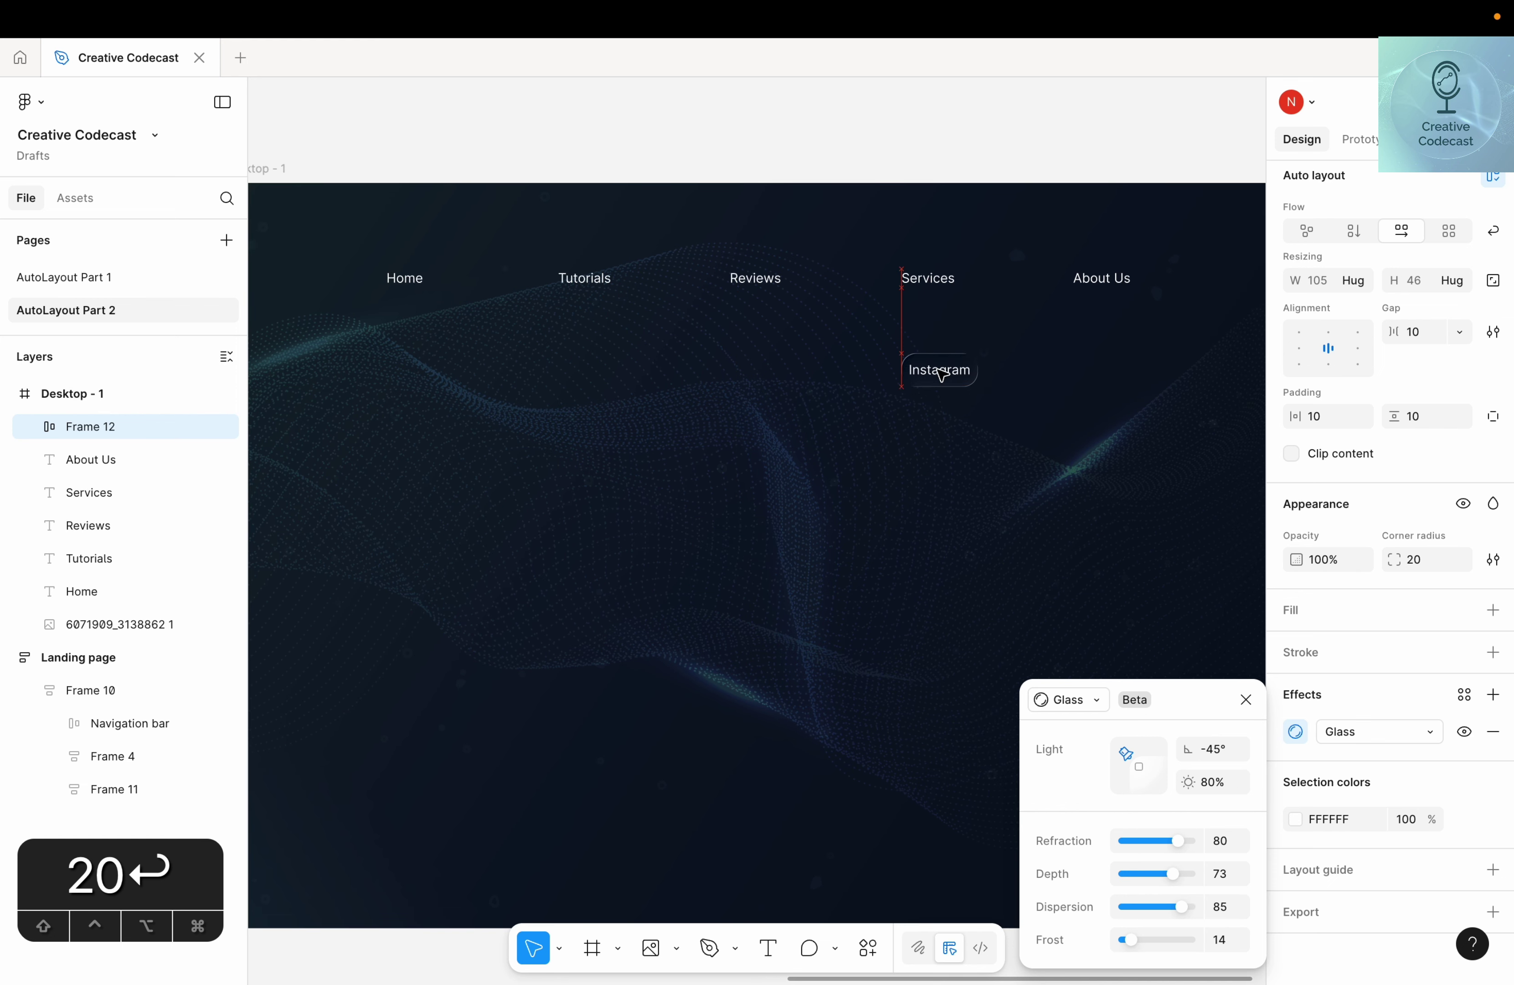
click(978, 165)
scroll(985, 211, down, 1)
scroll(991, 250, up, 3)
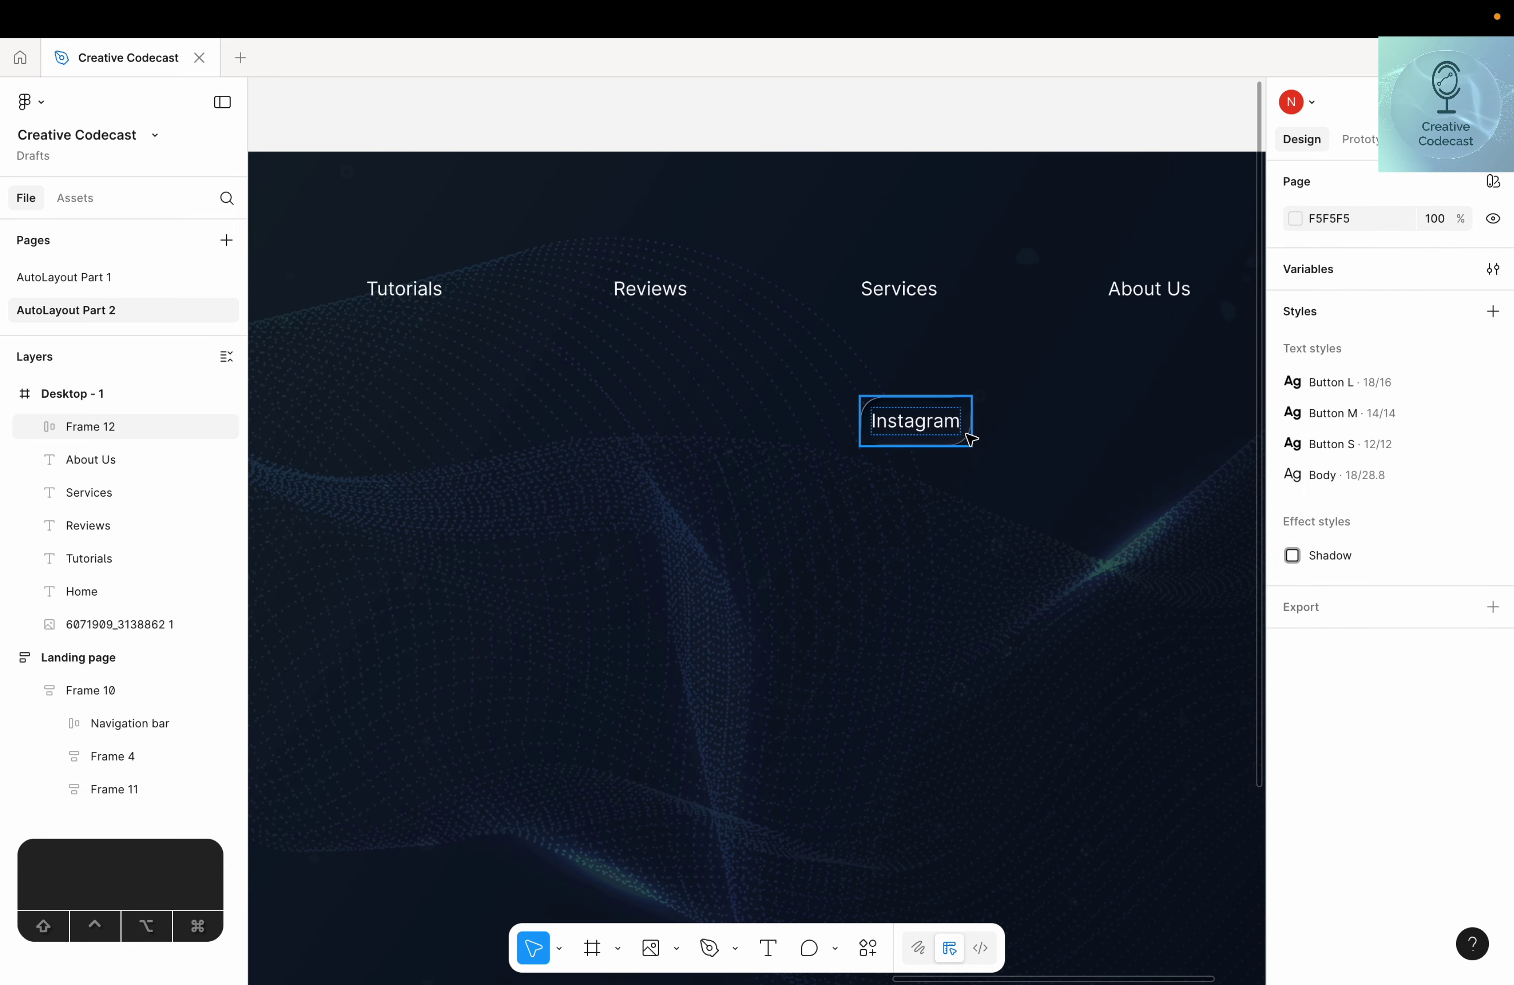
scroll(834, 460, down, 2)
Run the Iconify plugin and search its icons for "Instagram"
right_click(652, 170)
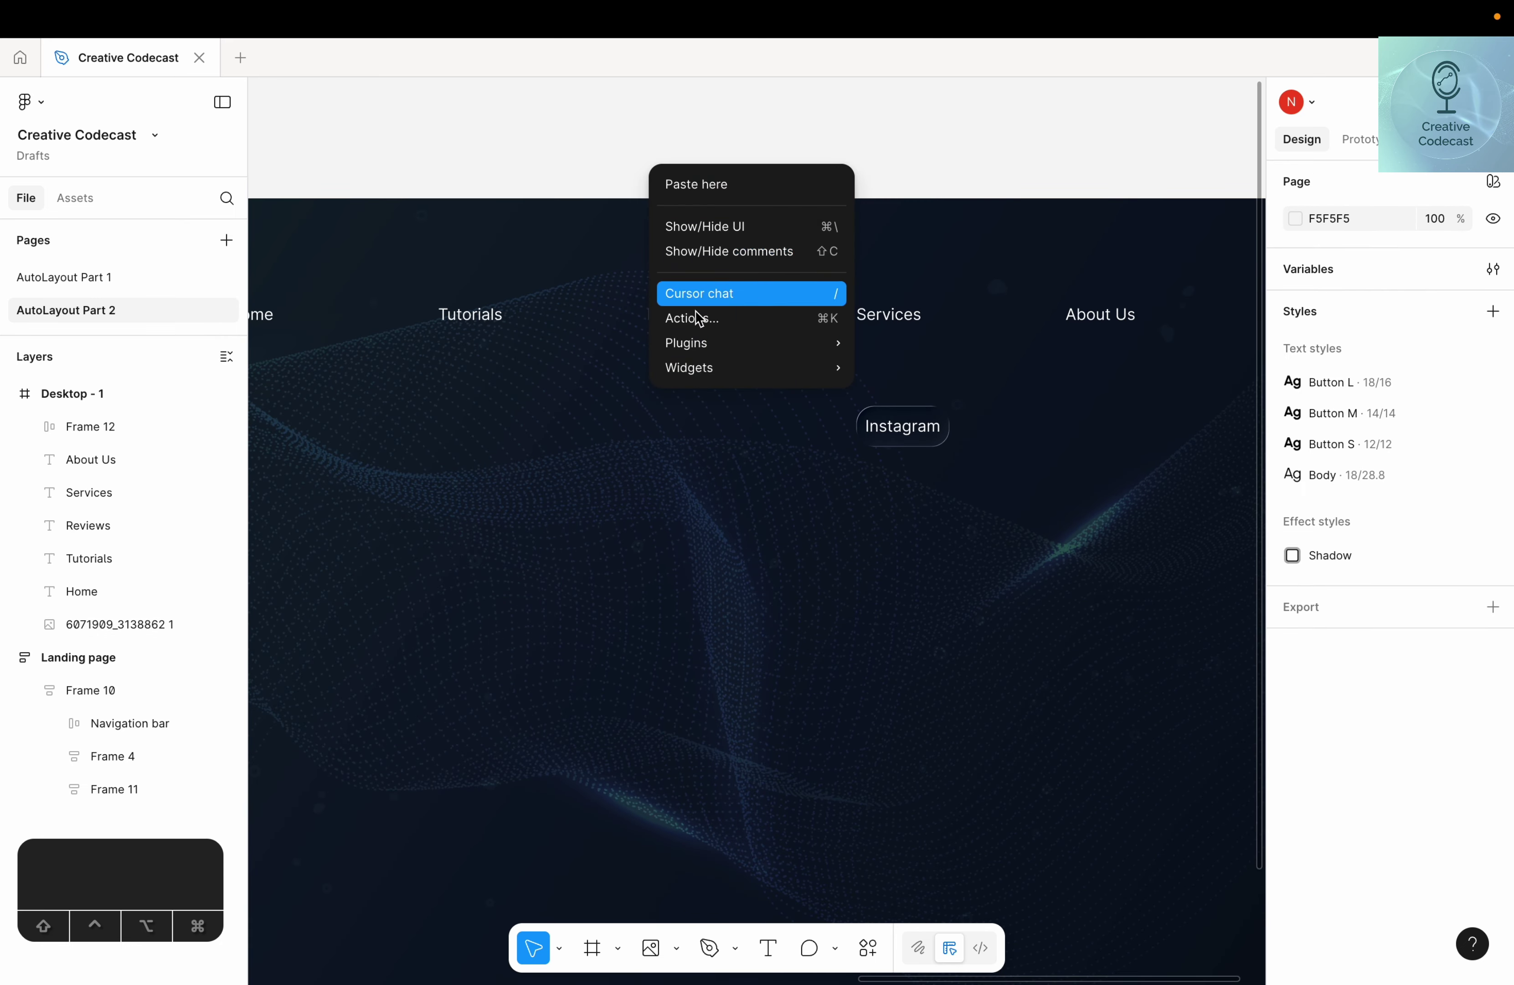
mouse_move(716, 351)
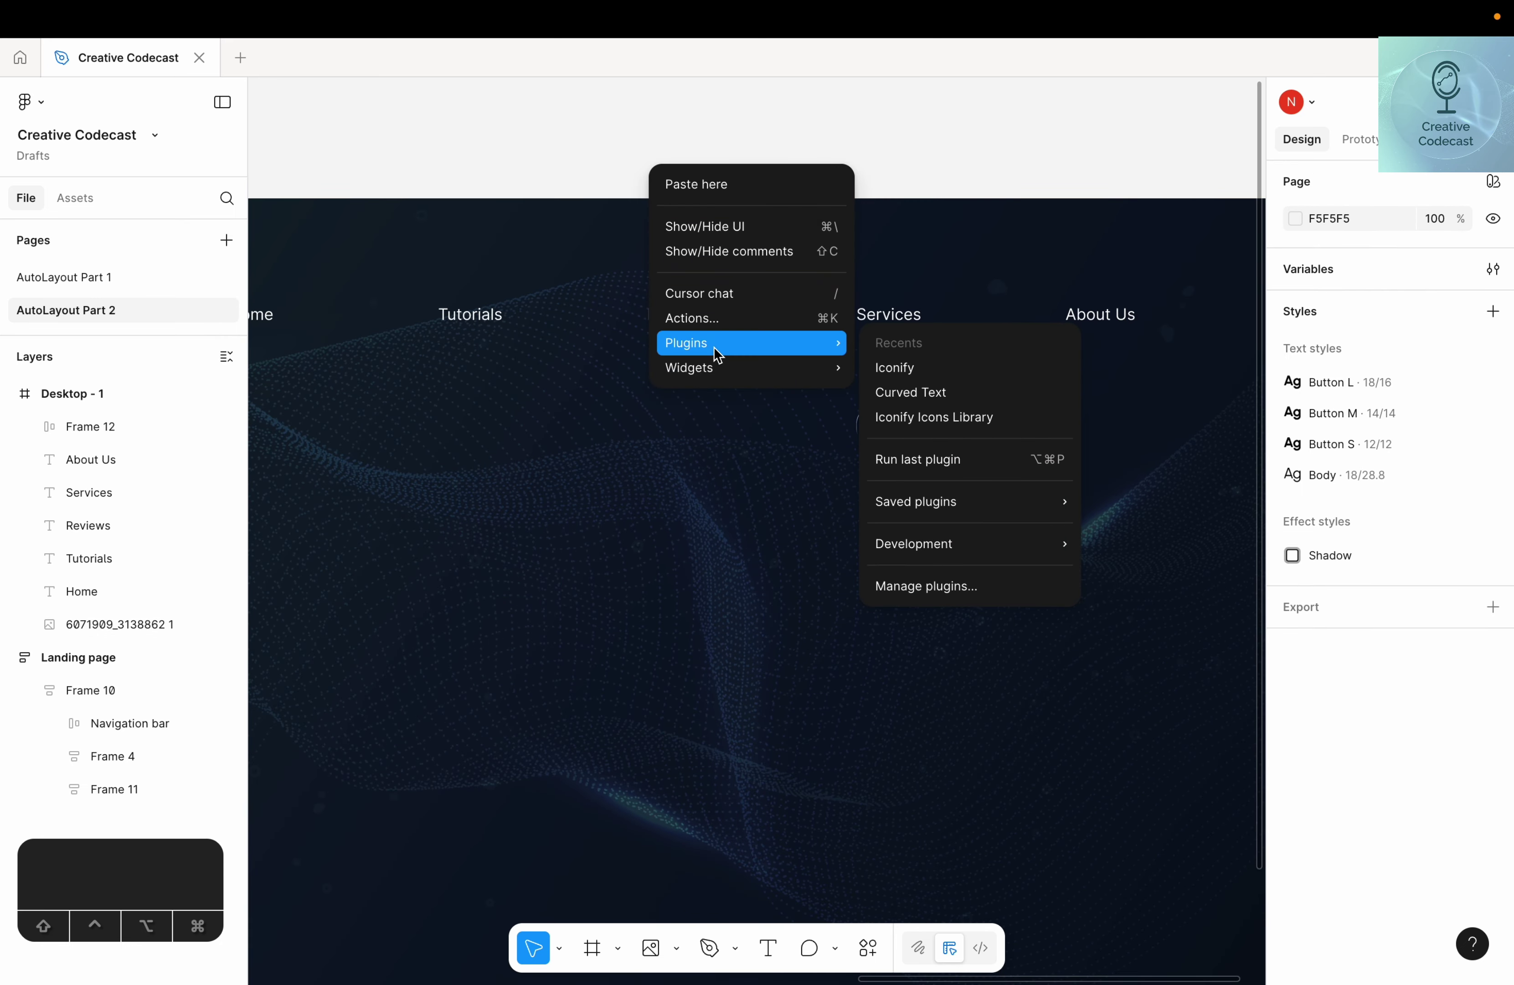
click(929, 367)
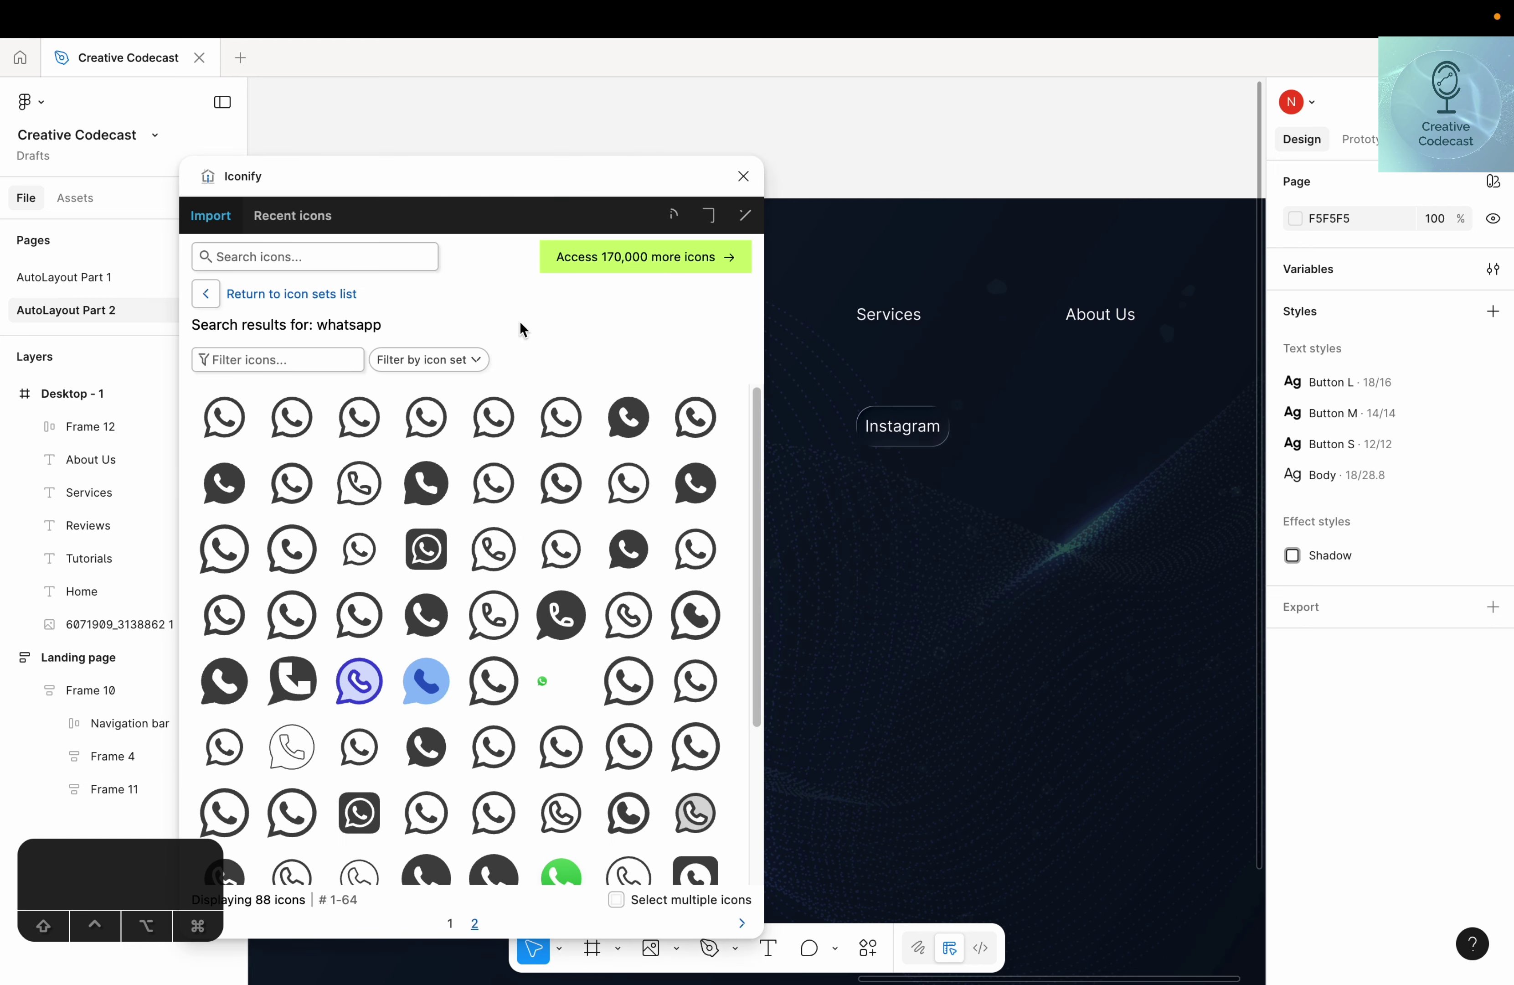
click(286, 261)
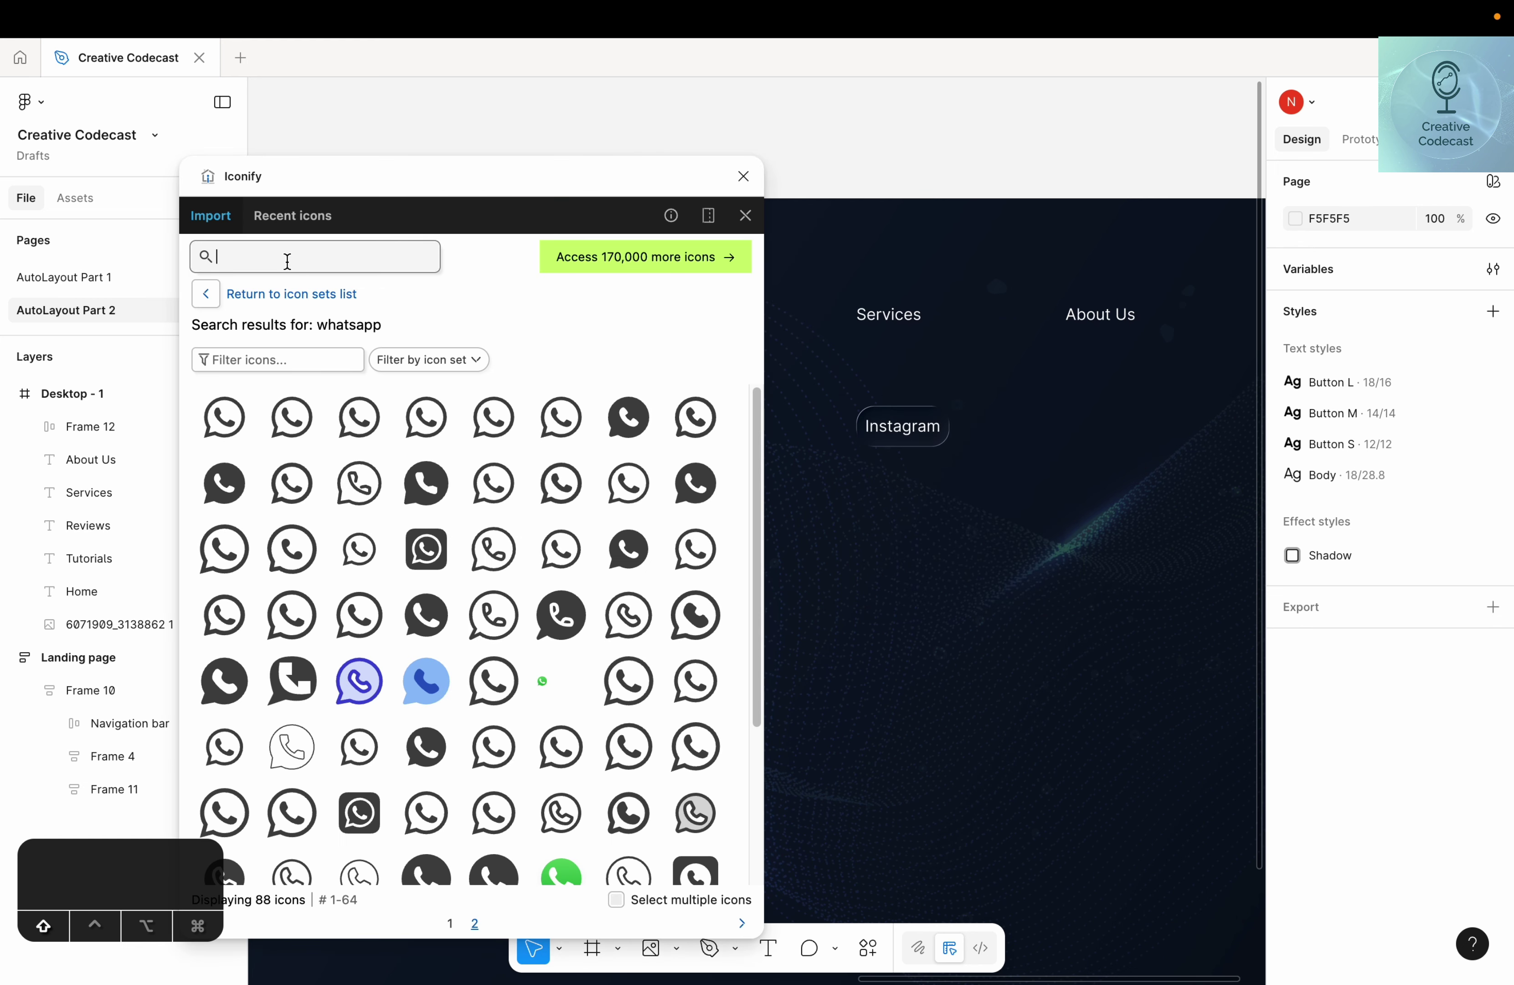
text(Instagram)
key(Return)
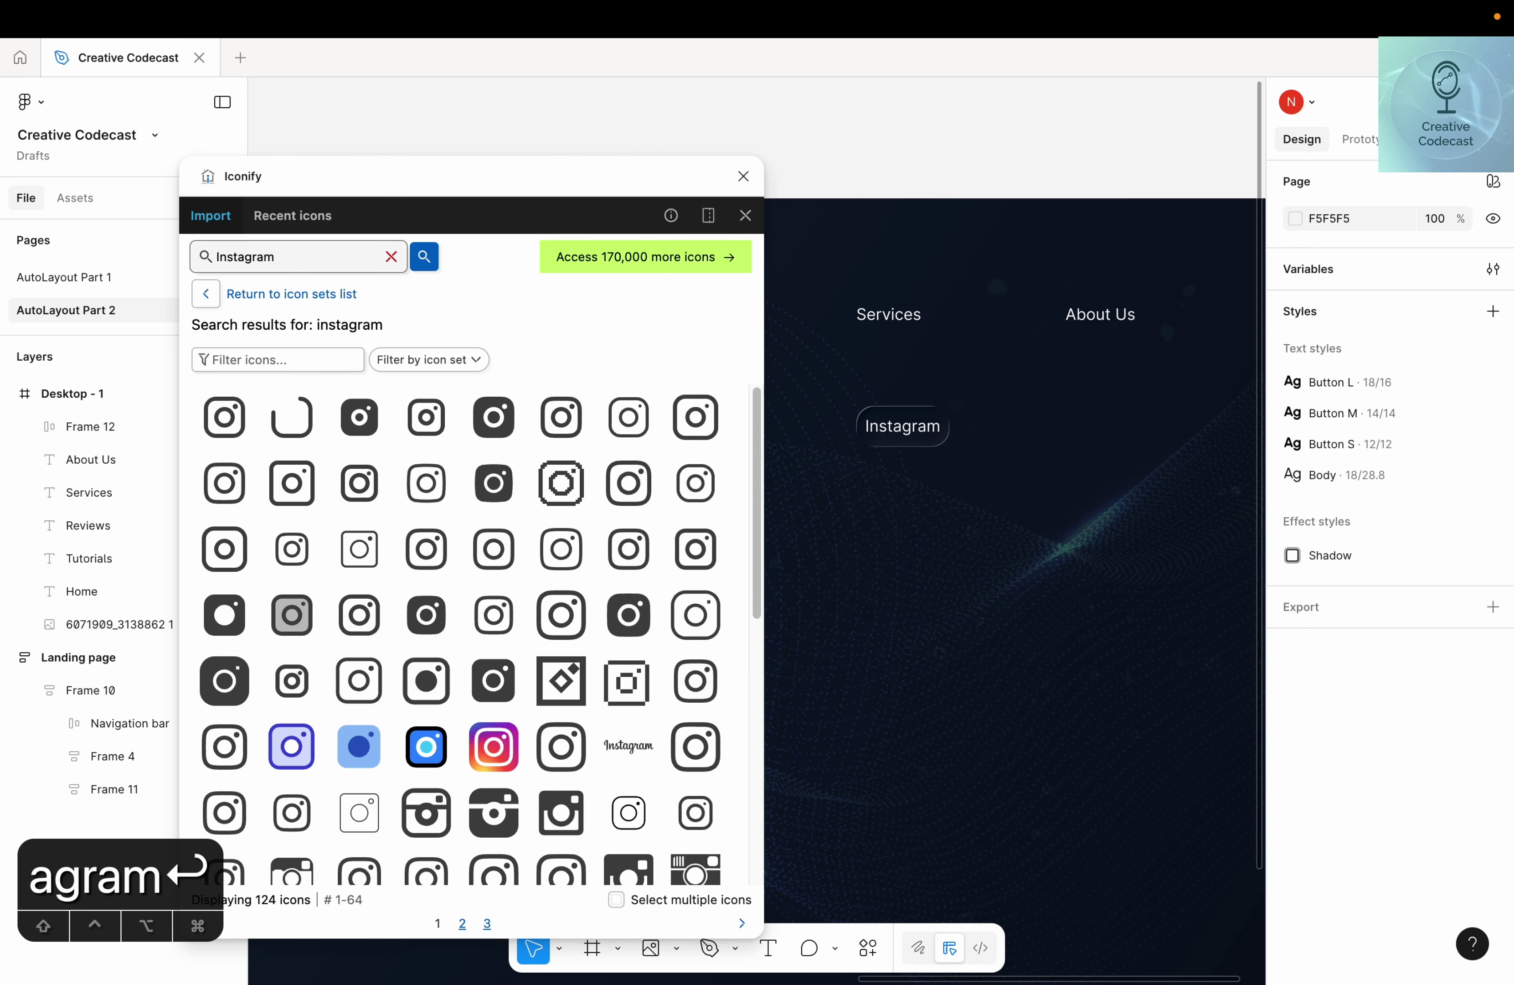
Import the first Instagram icon from the search results as a frame and close the plugin
click(225, 416)
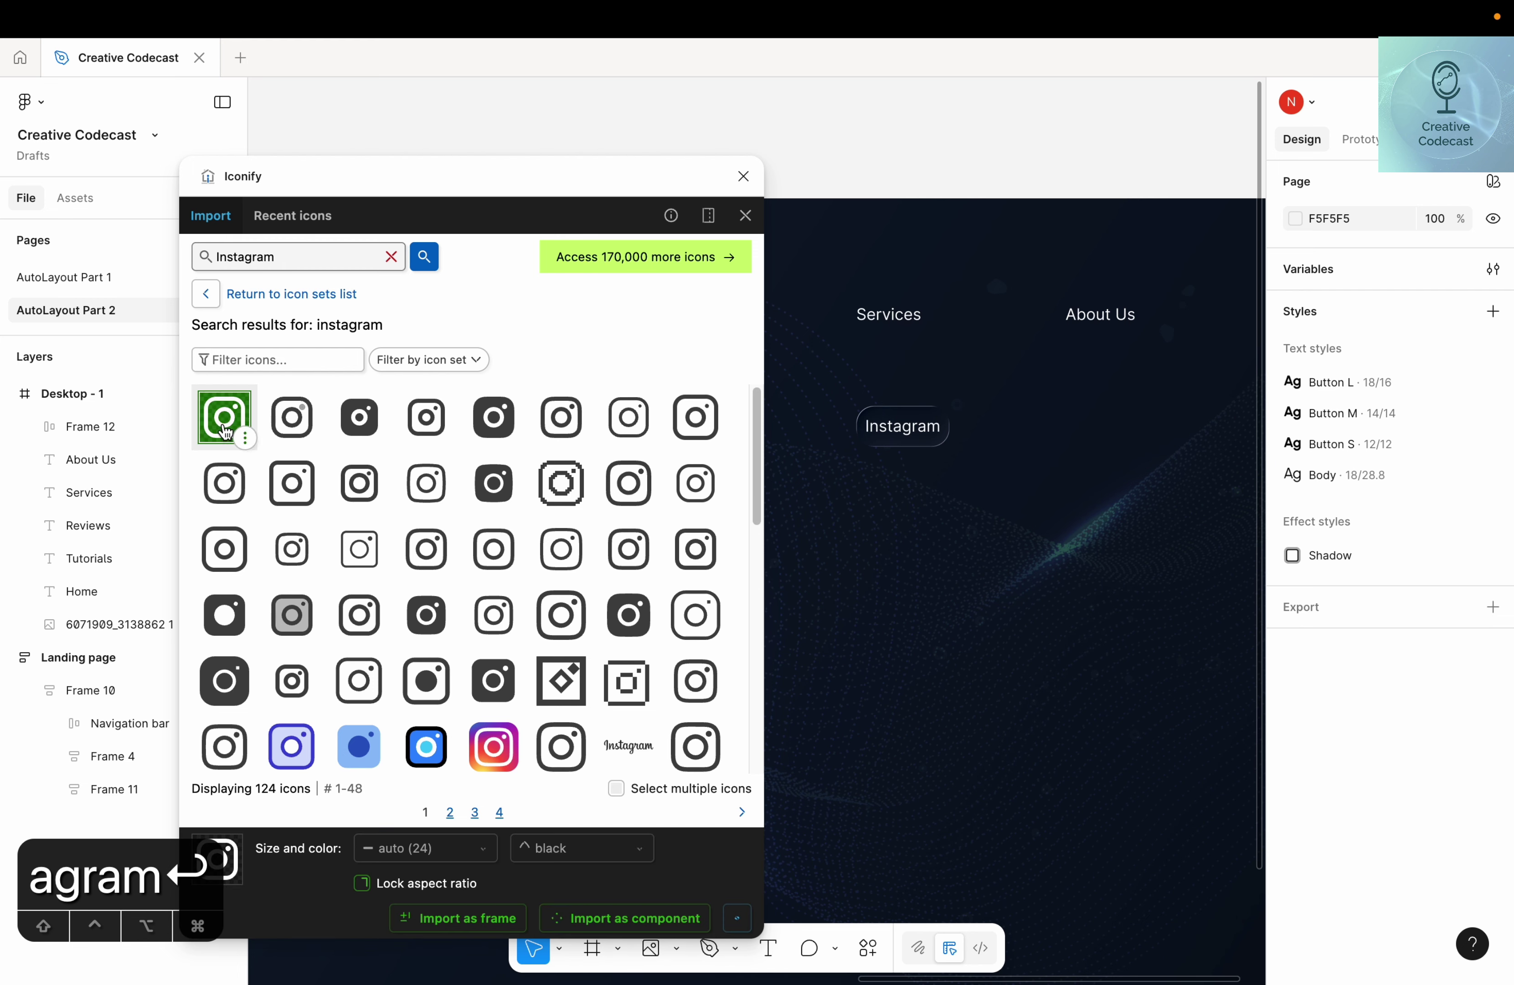
click(501, 924)
click(743, 176)
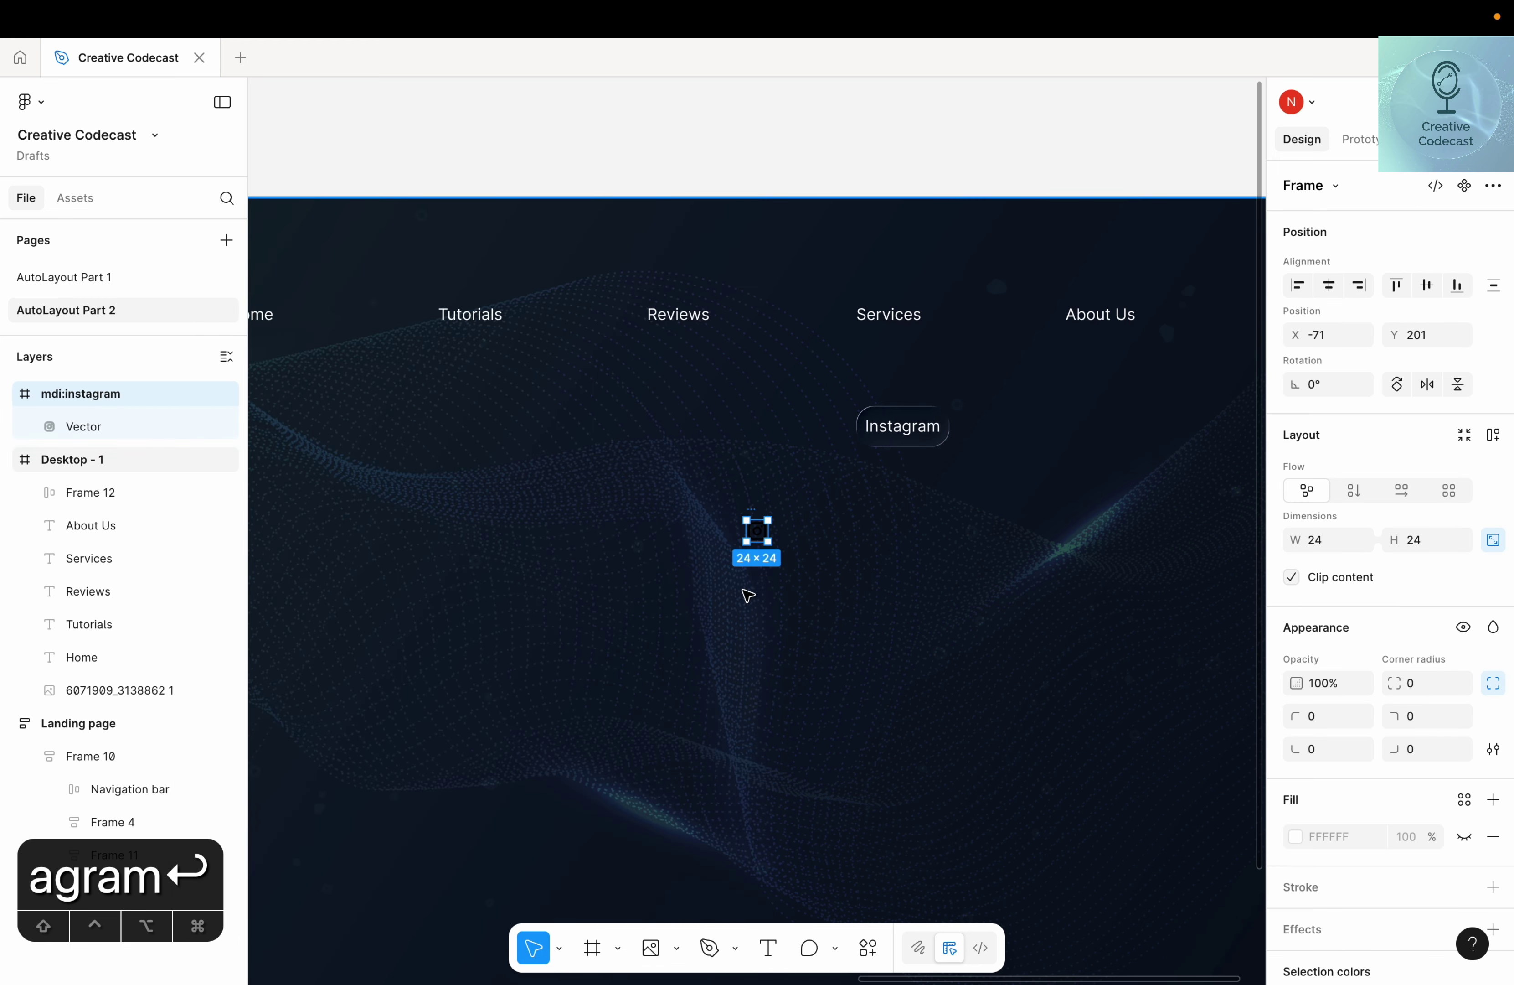
Move the imported Instagram icon just below the Instagram button and set its colour to FFFFFF
double_click(765, 536)
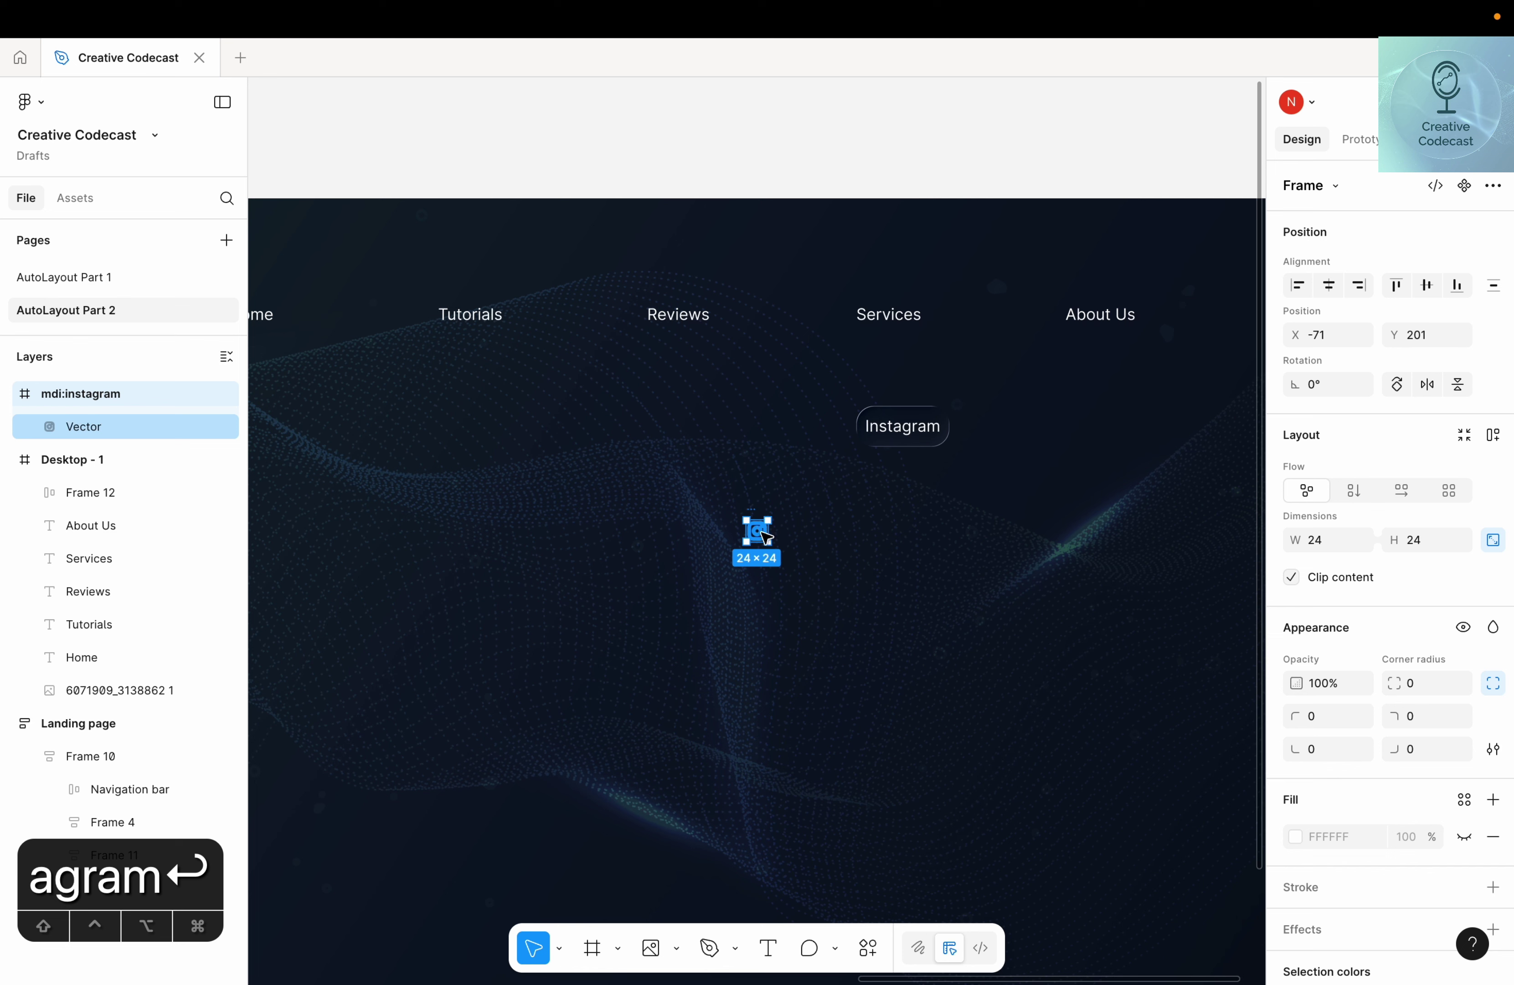
drag(765, 536, 942, 491)
scroll(1342, 799, down, 5)
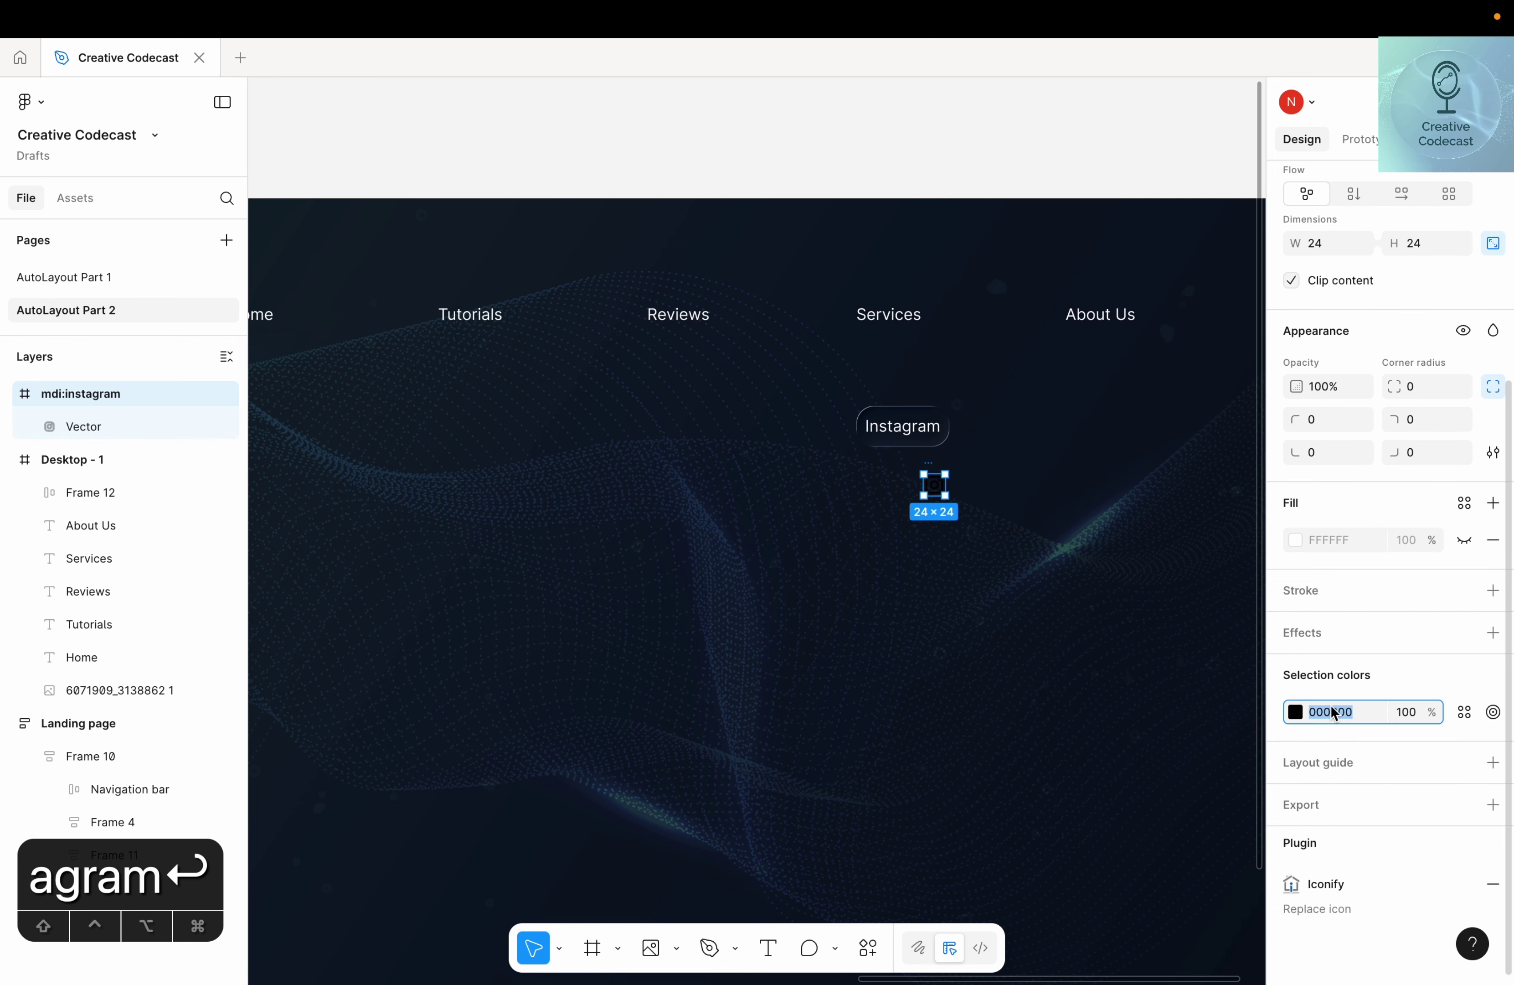
text(FFFFFF)
key(Return)
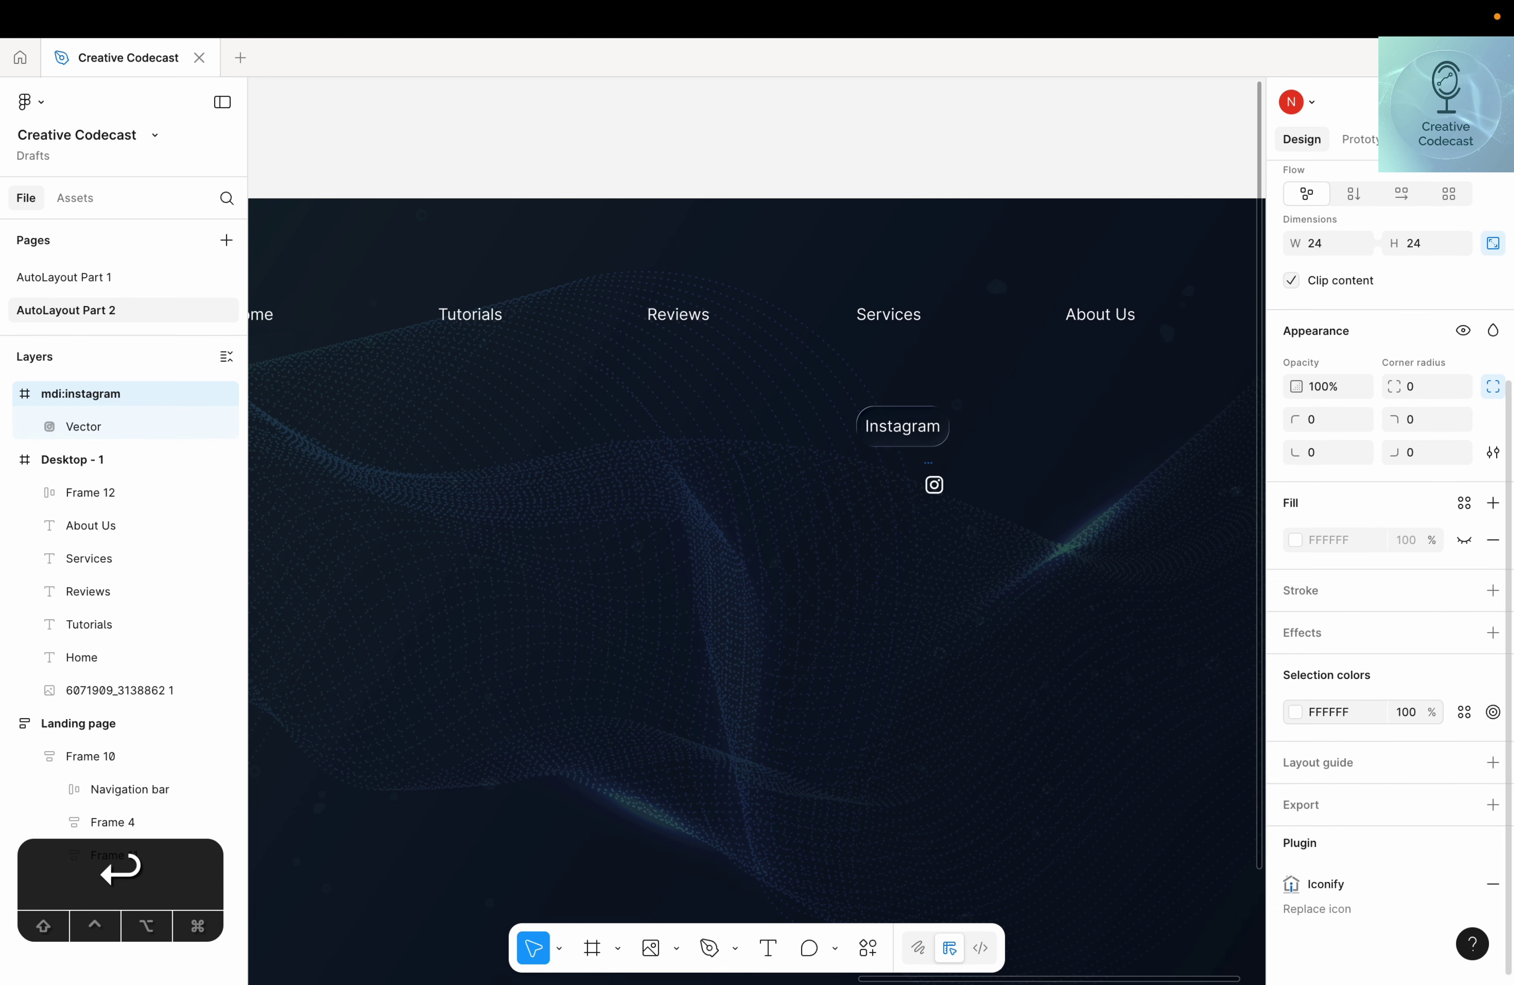
Place the white icon inside the Instagram button's auto layout, after the text
drag(934, 484, 920, 435)
click(991, 525)
scroll(946, 520, right, 2)
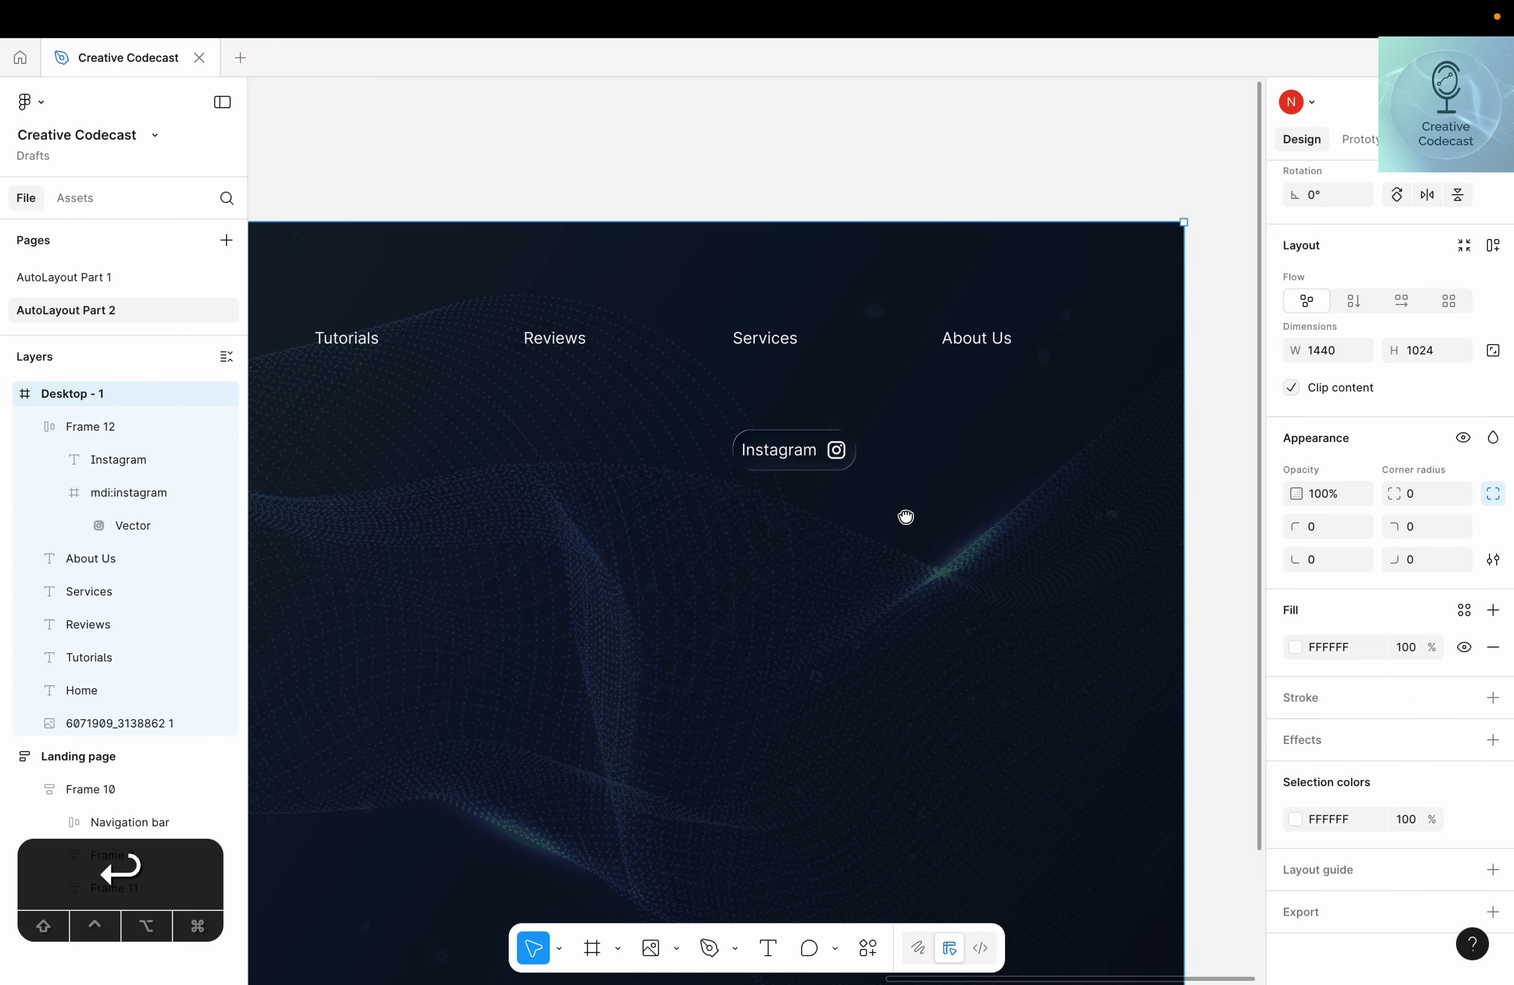
Move the Instagram button closer to the navigation links and place a duplicate beside it, under About Us
click(821, 451)
drag(779, 470, 964, 413)
double_click(777, 438)
key(Return)
Change the text of the duplicated Instagram button to "Whatsapp"
click(966, 413)
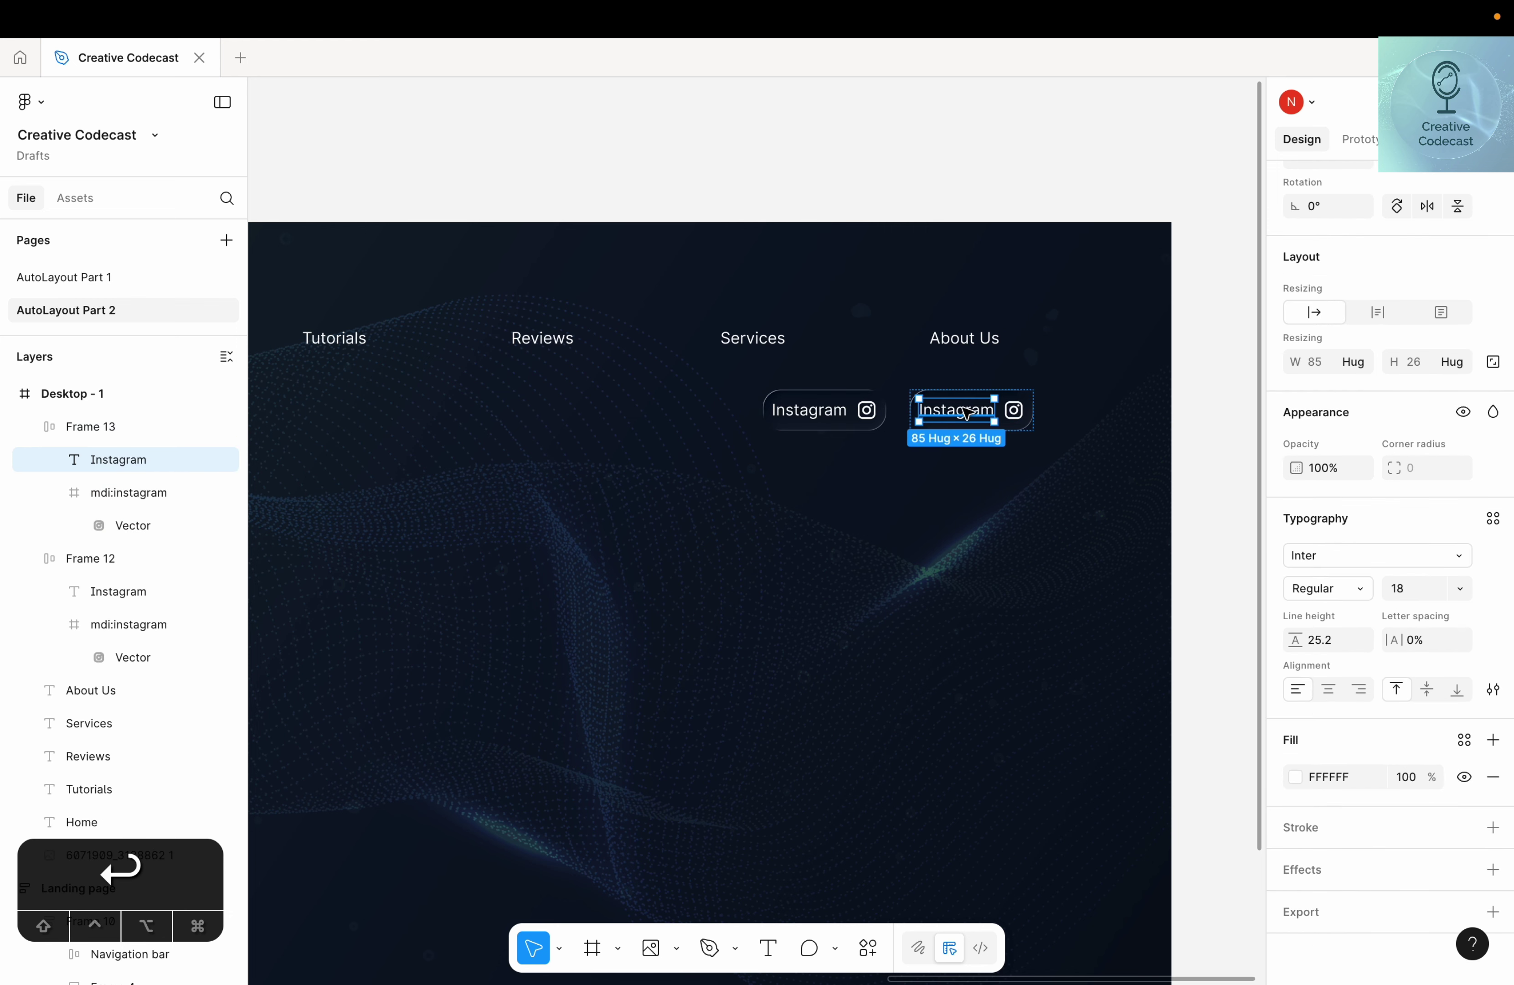
key(Return)
text(Whas)
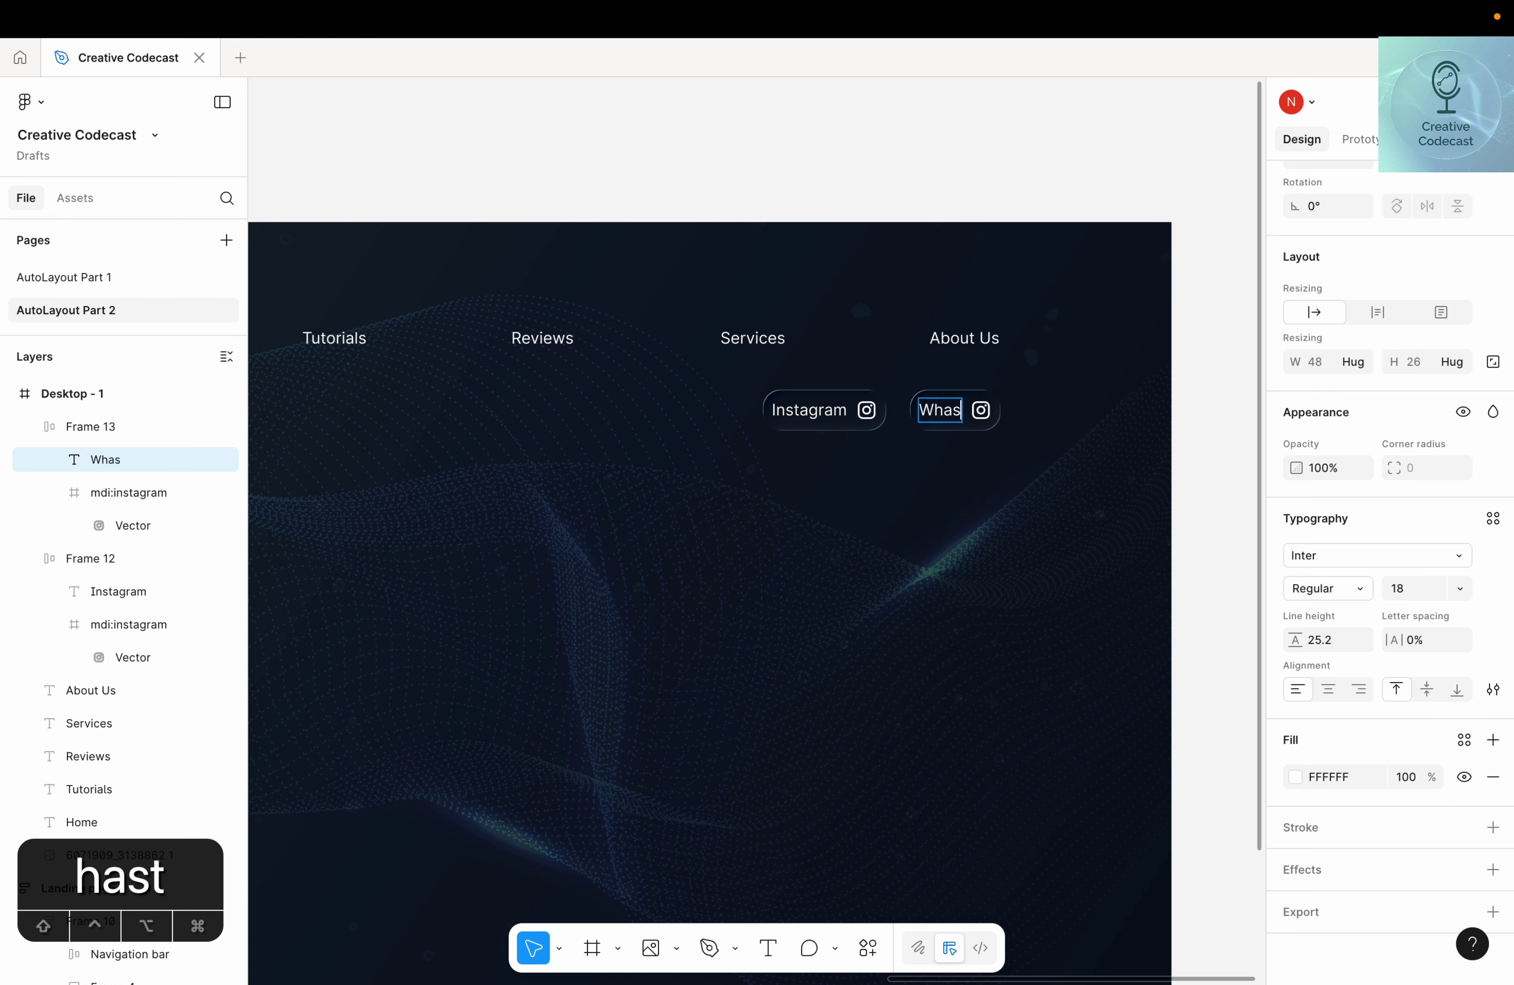
text(t)
key(BackSpace)
key(BackSpace)
text(tsapp)
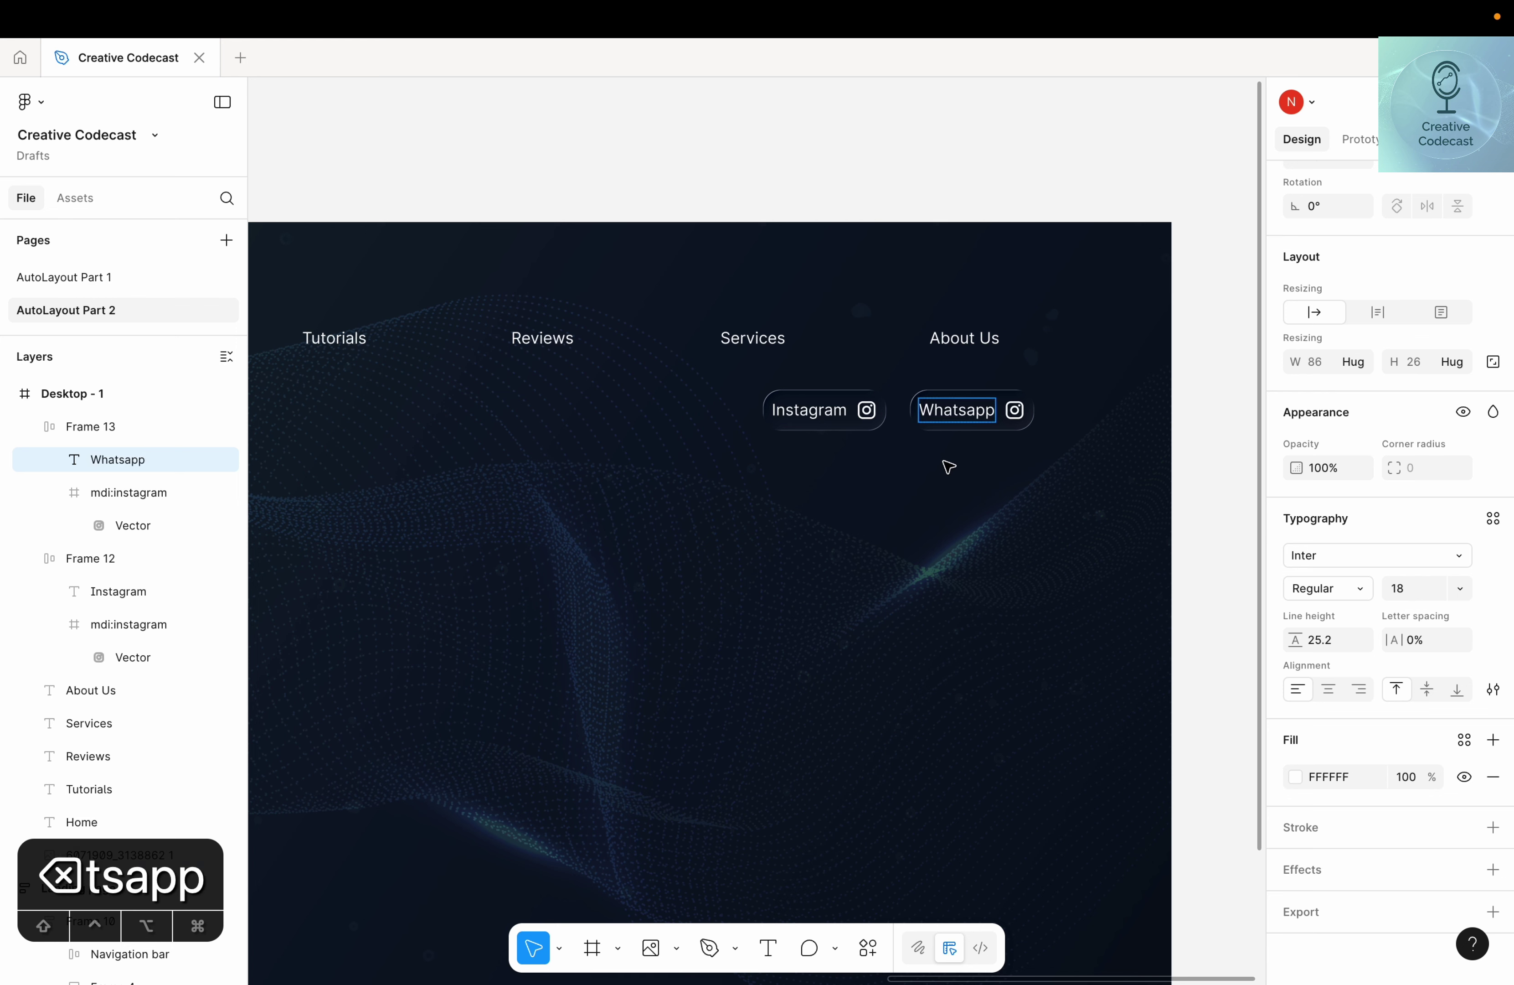
Use the Iconify plugin to search for "Whatsapp" and import the first matching outline icon into Desktop - 1 as a frame
click(676, 440)
right_click(676, 440)
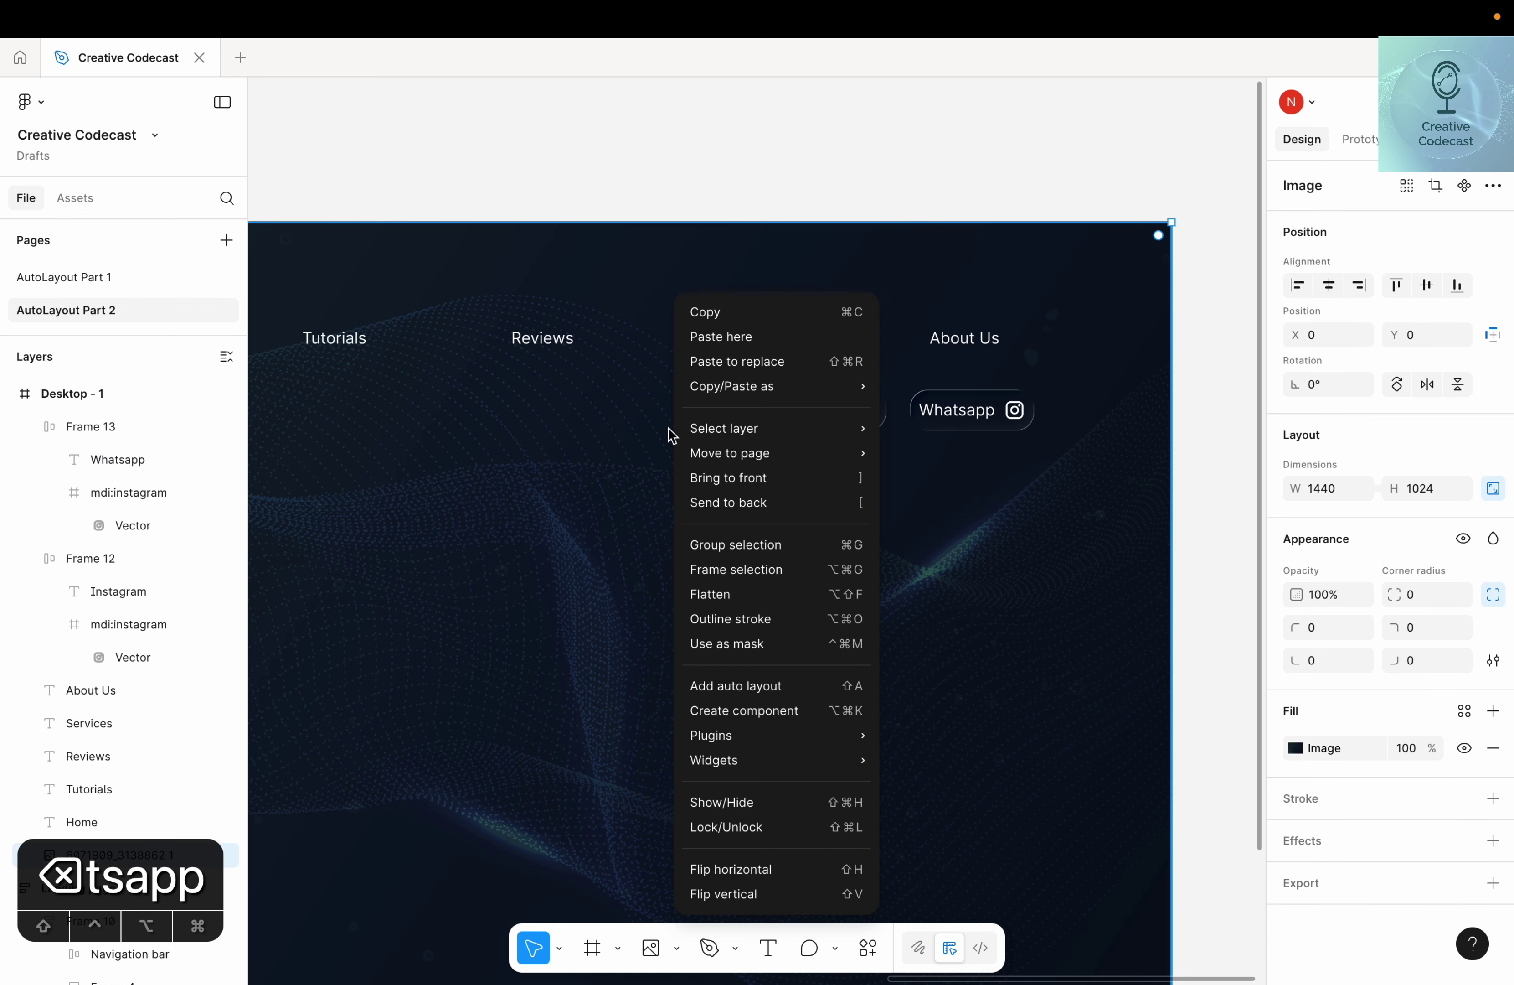
mouse_move(751, 736)
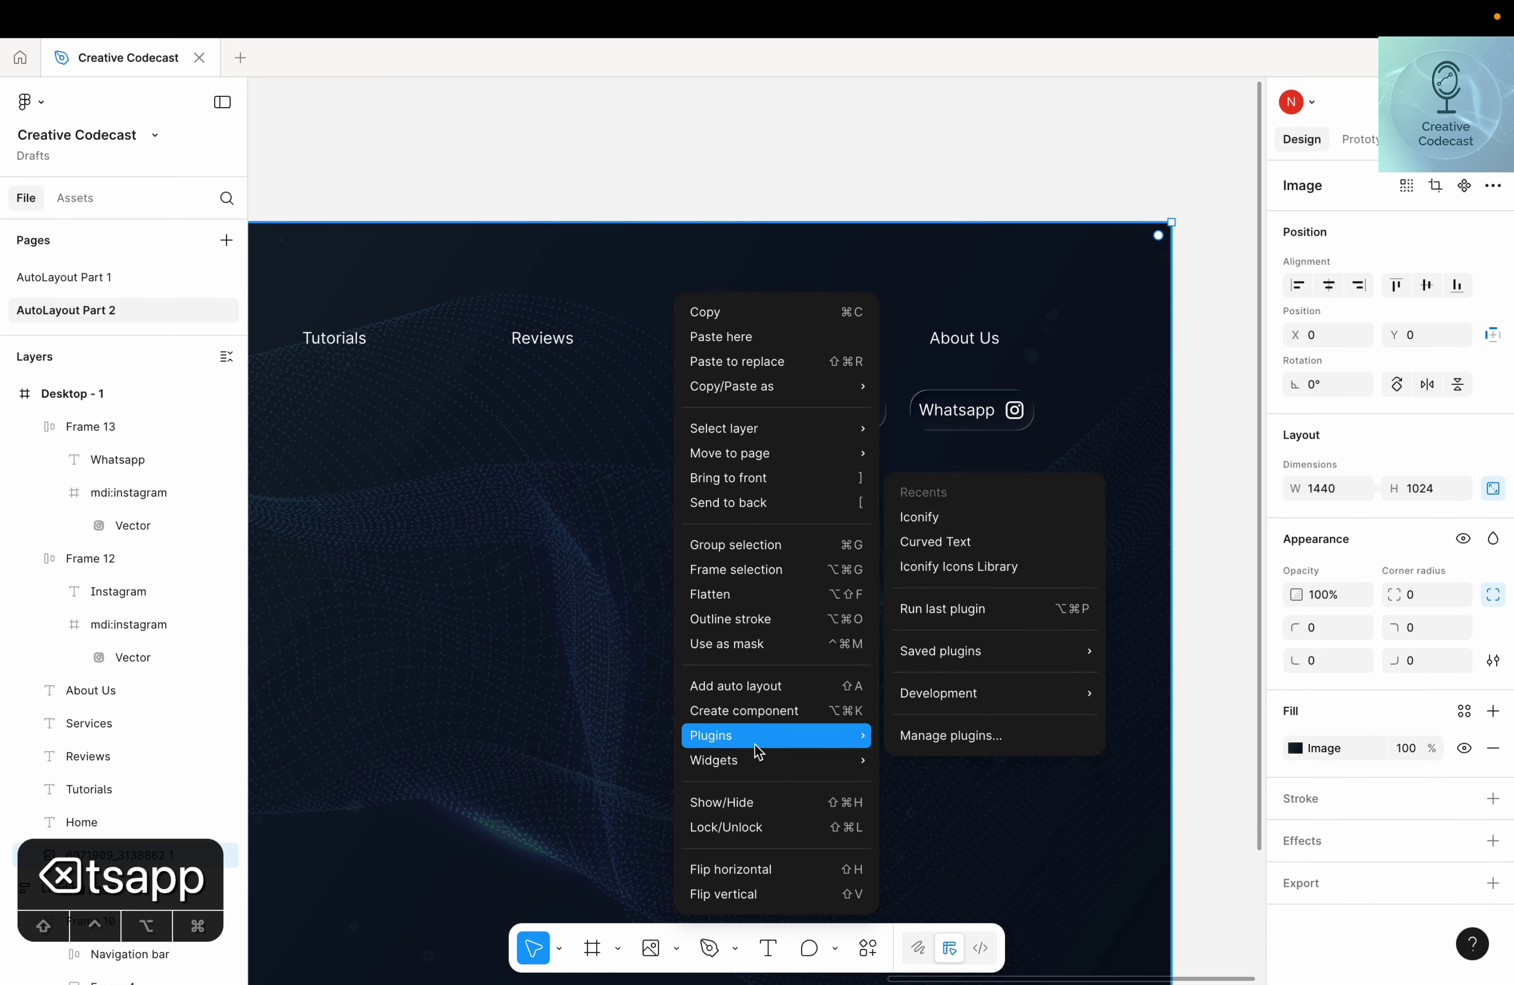
click(920, 517)
click(263, 265)
text(W)
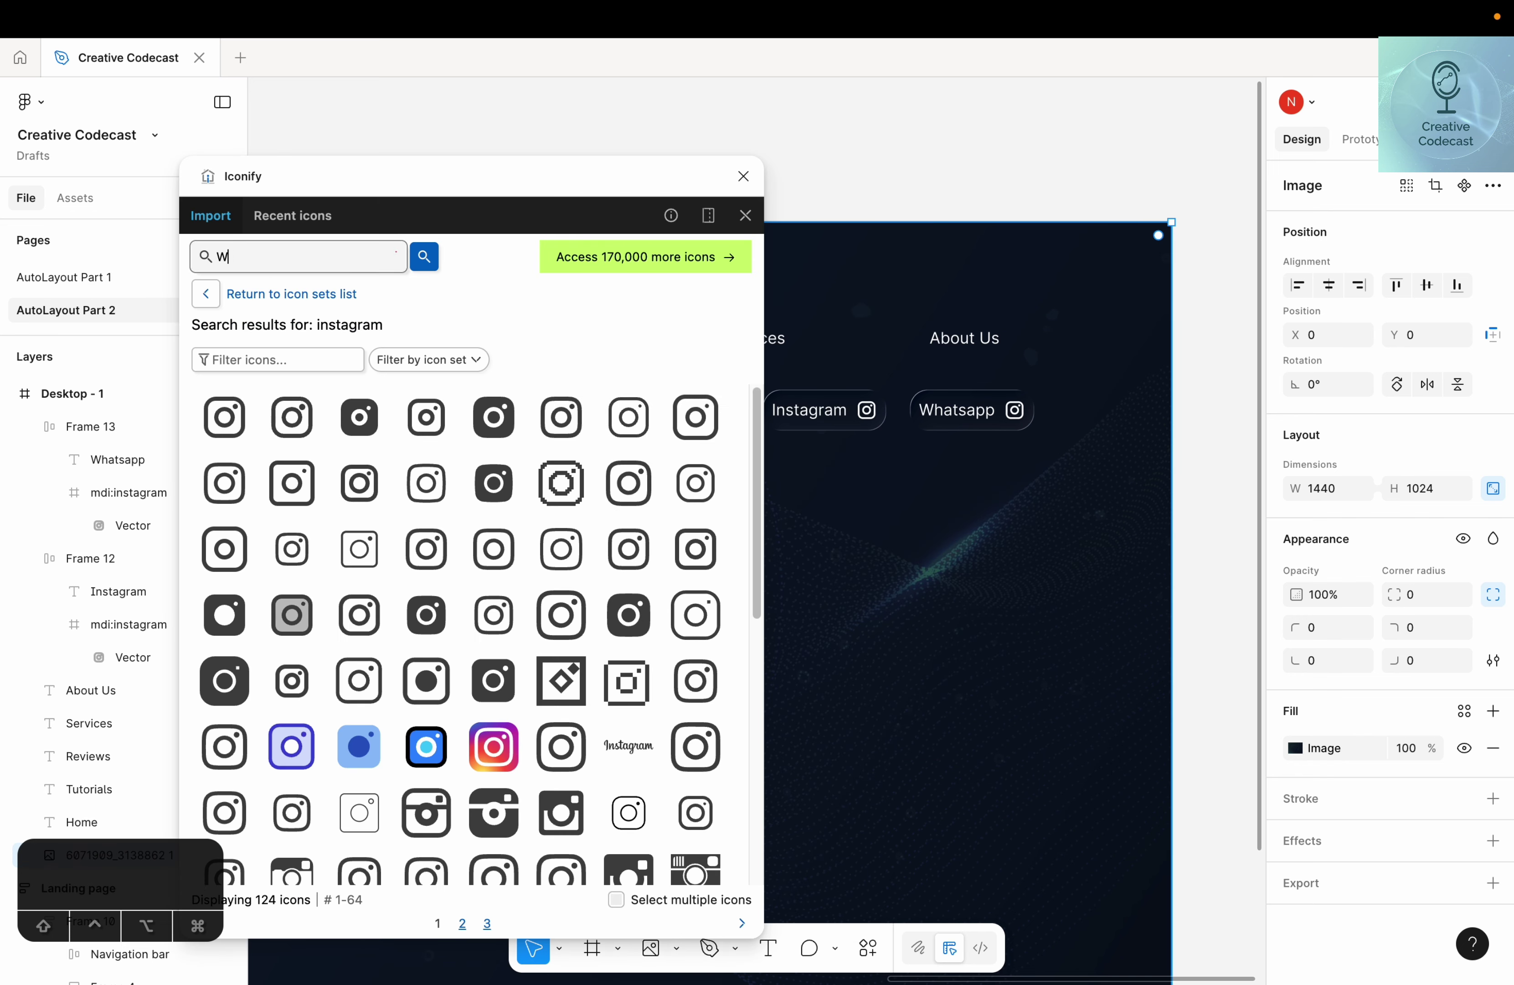
text(hatsapp)
key(Return)
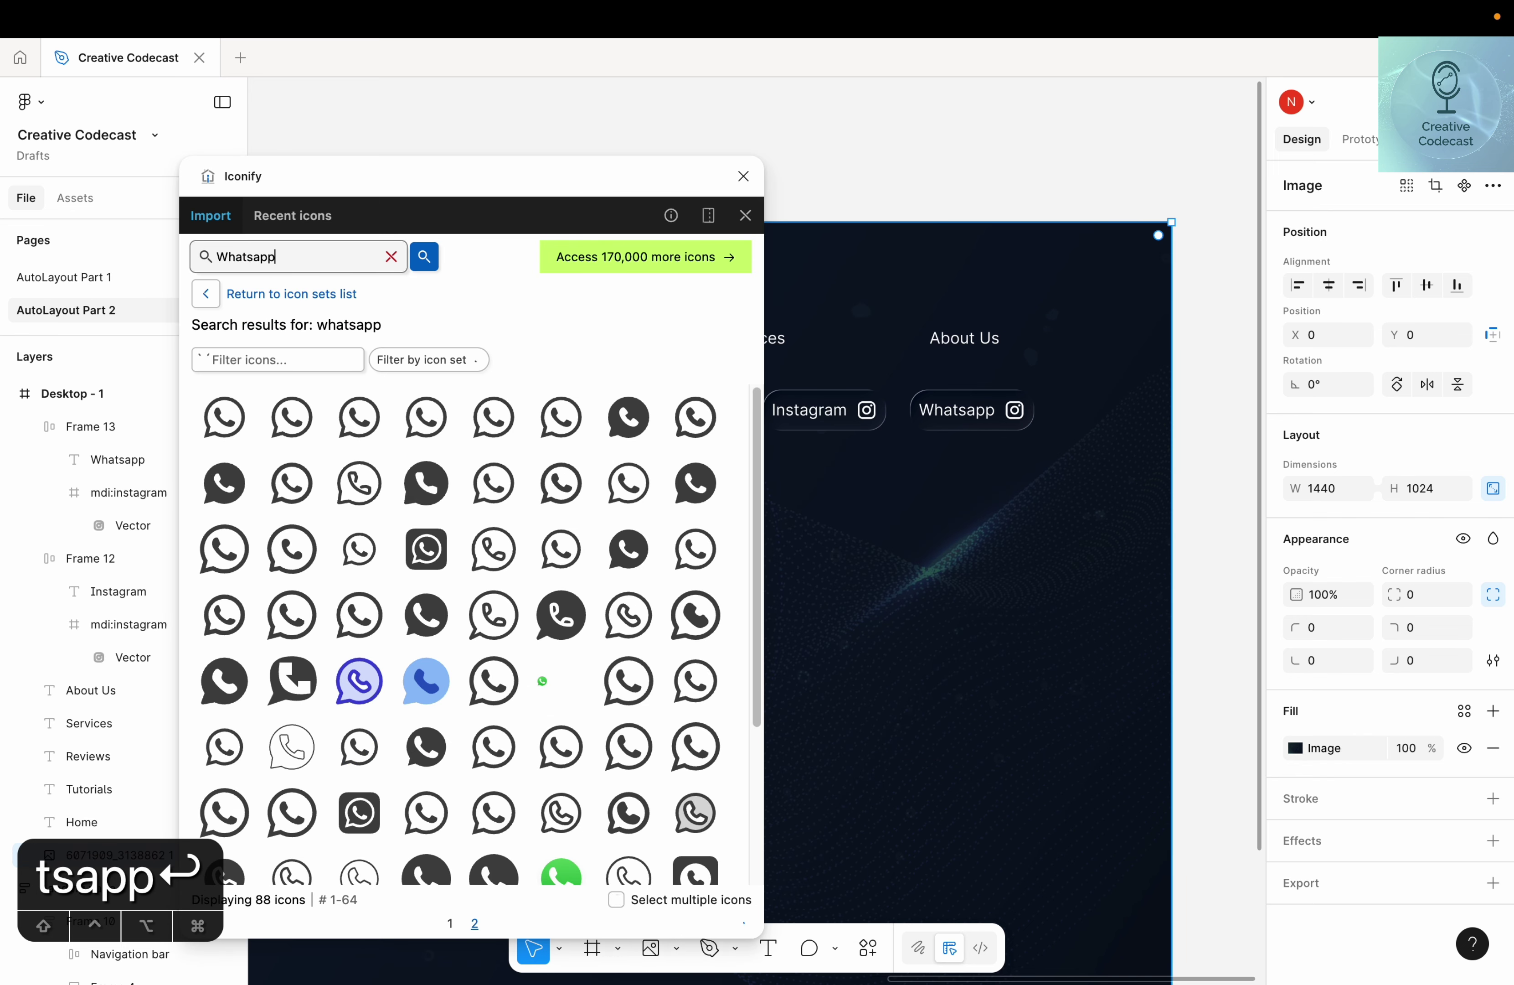
click(224, 417)
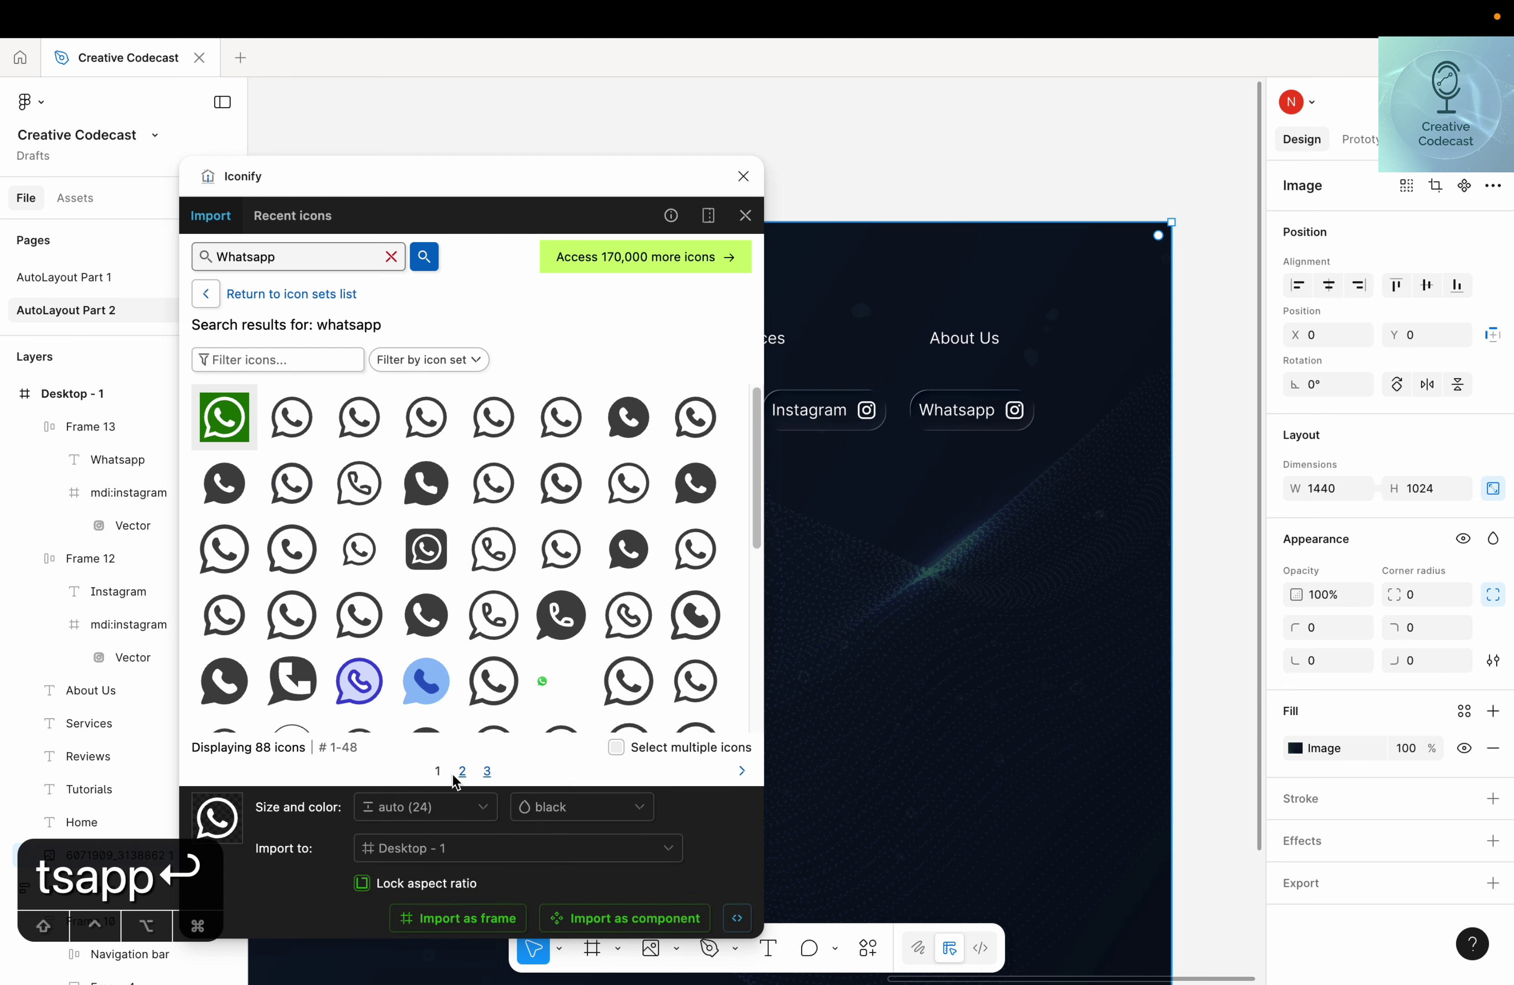
click(514, 919)
click(743, 178)
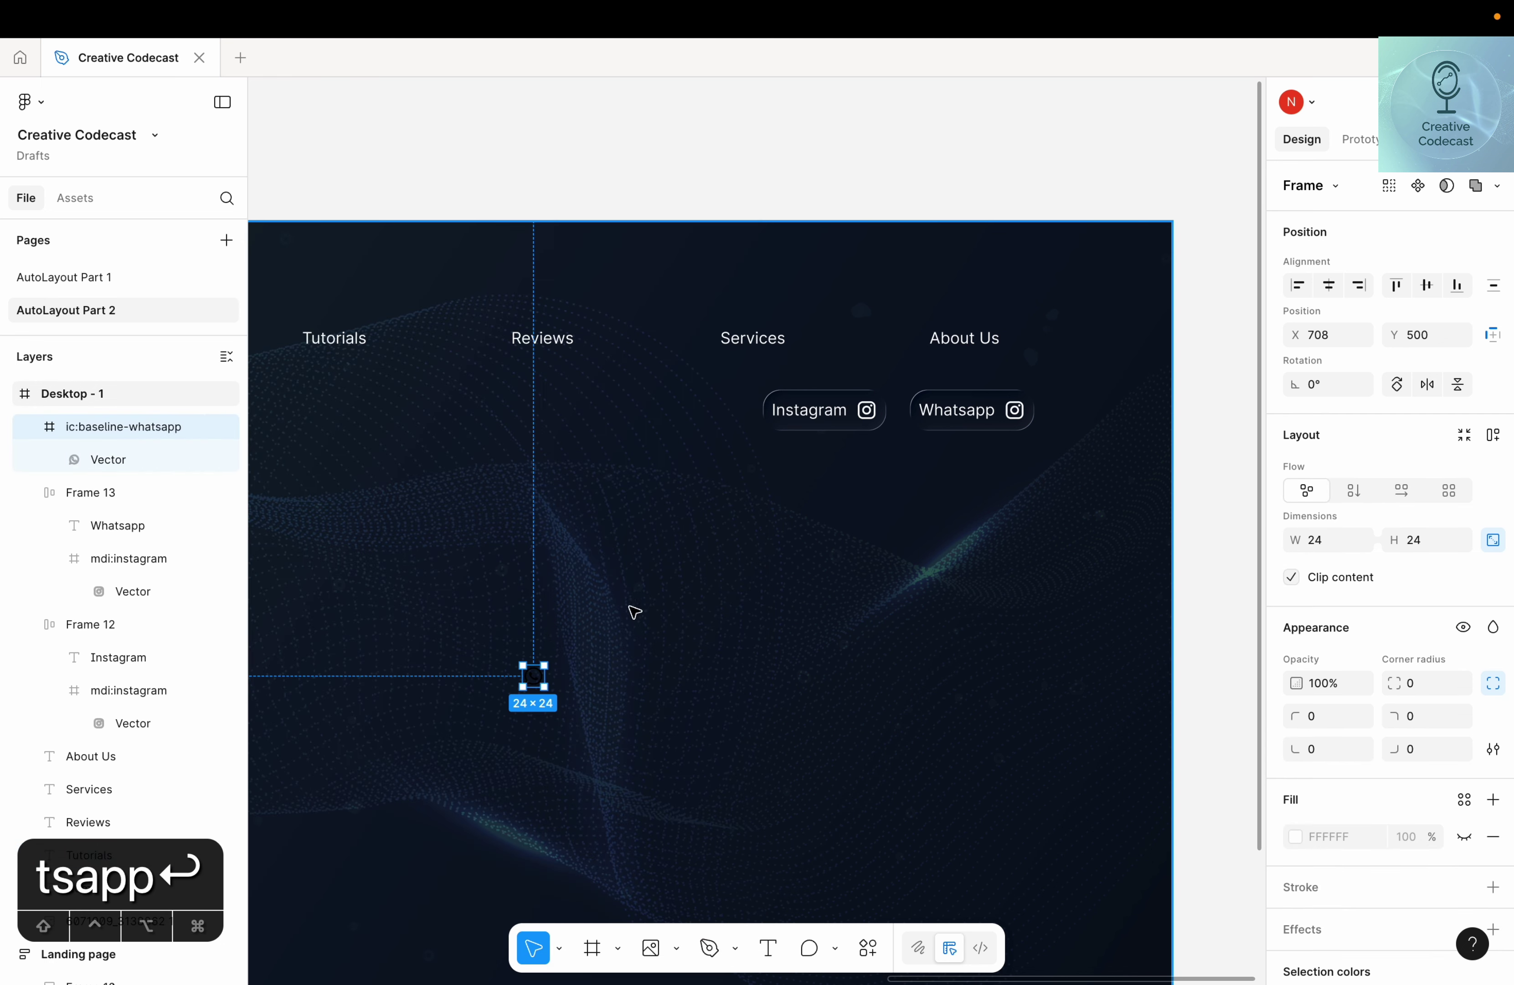
Move the imported Whatsapp icon below the Whatsapp button and set its colour to FFFFFF
drag(534, 675, 908, 524)
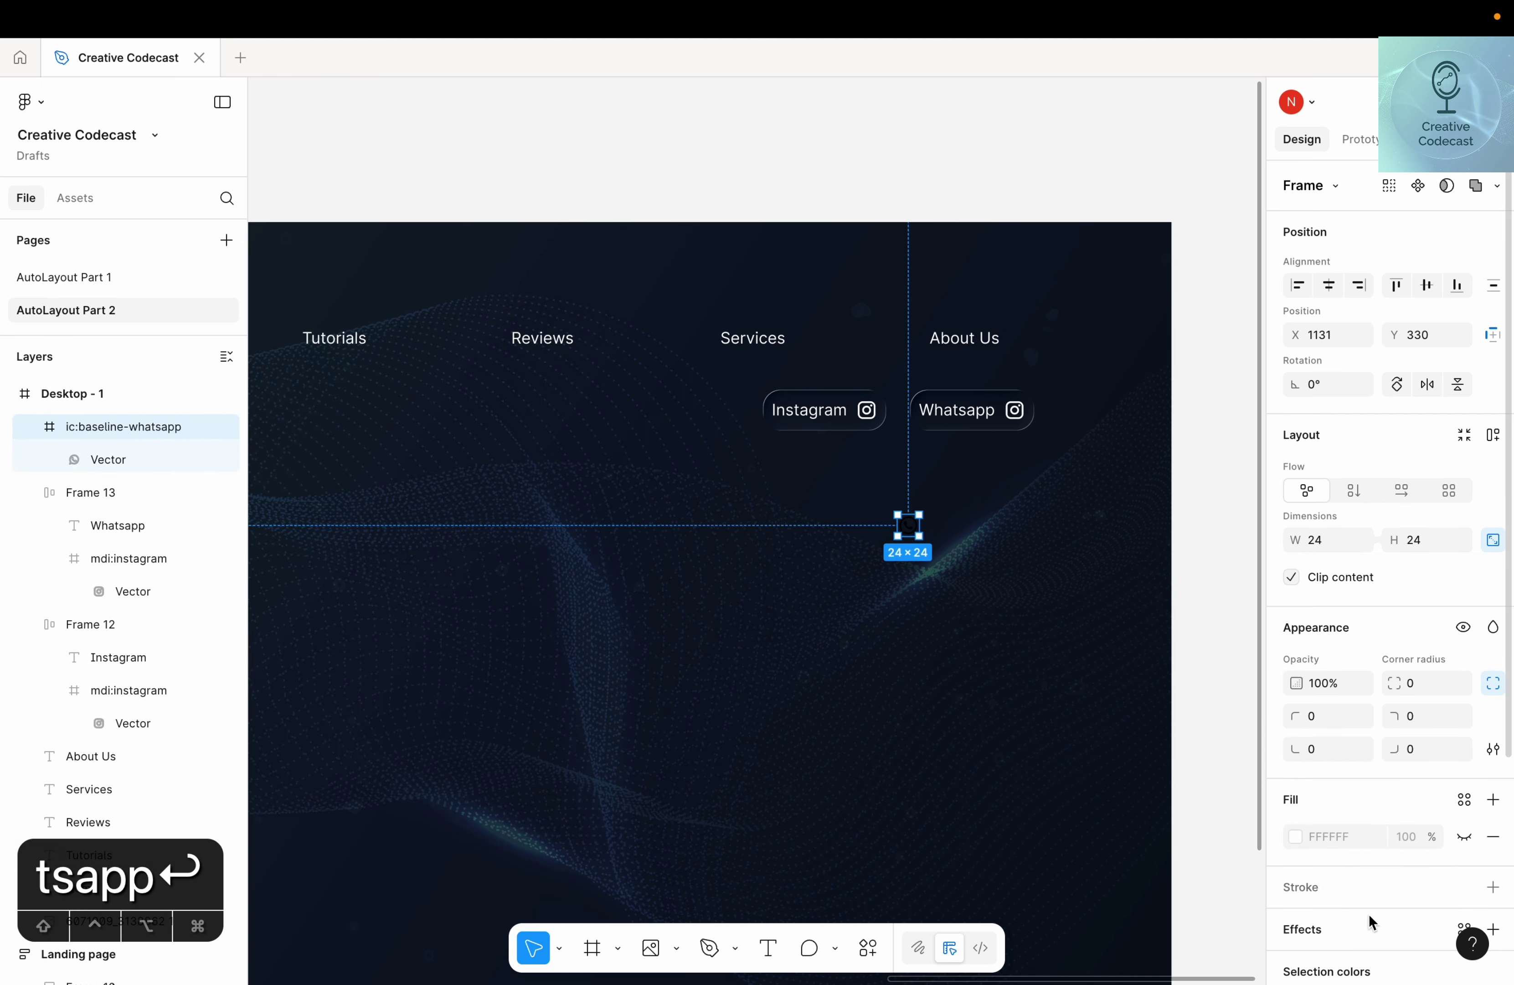
scroll(1370, 921, down, 4)
click(1333, 793)
text(FFF)
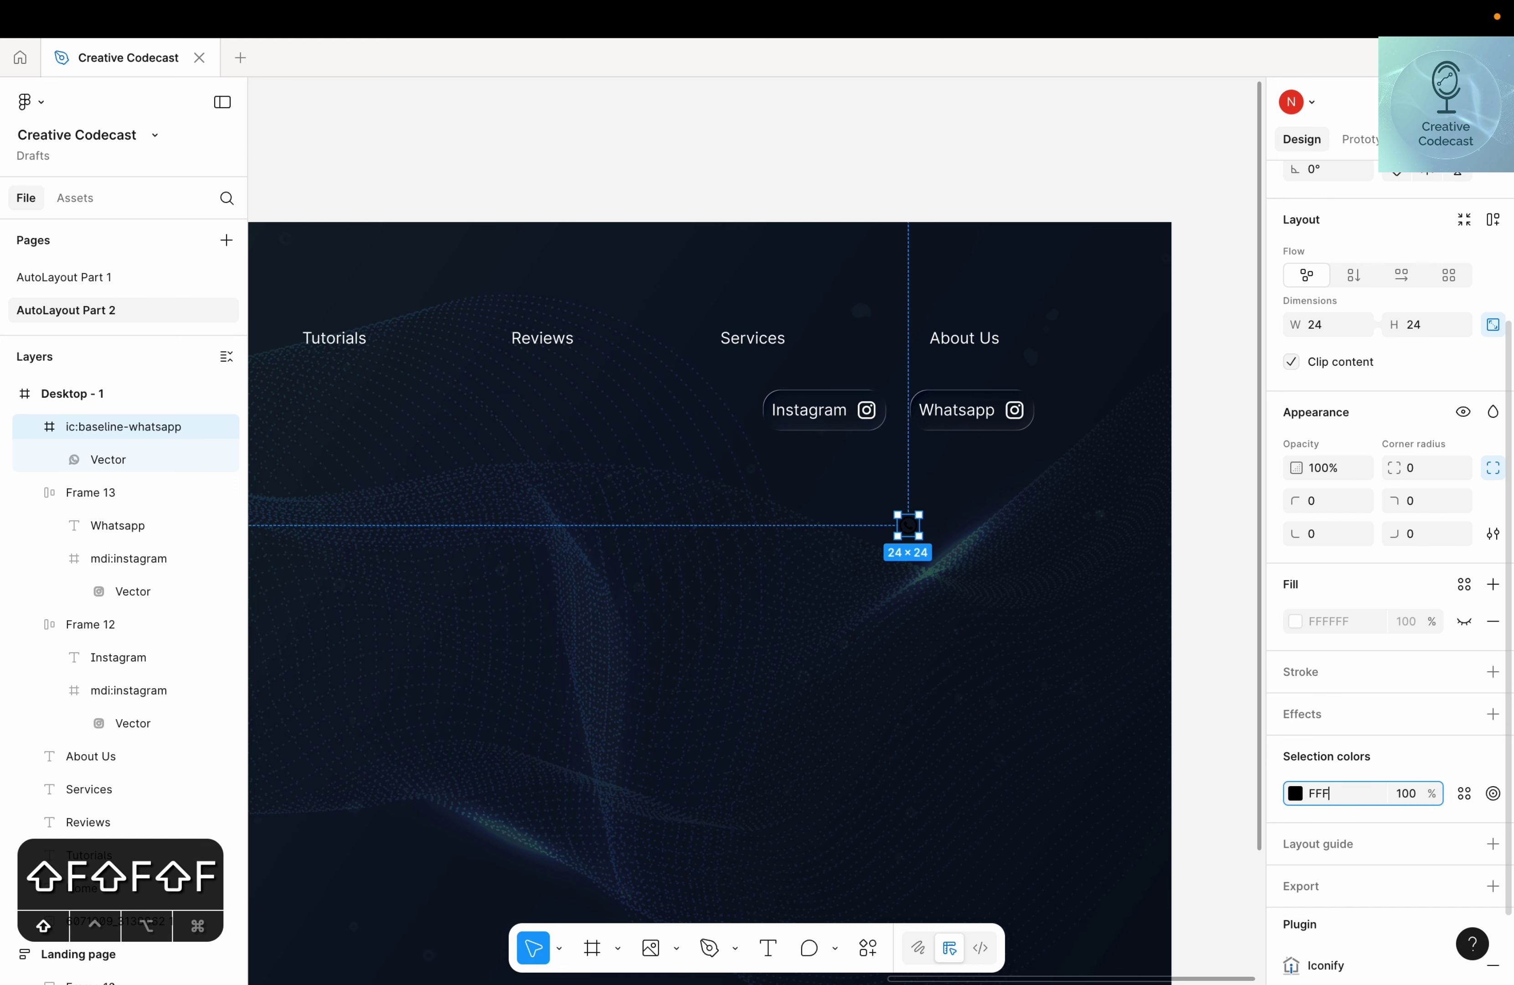
text(FFFF)
key(Return)
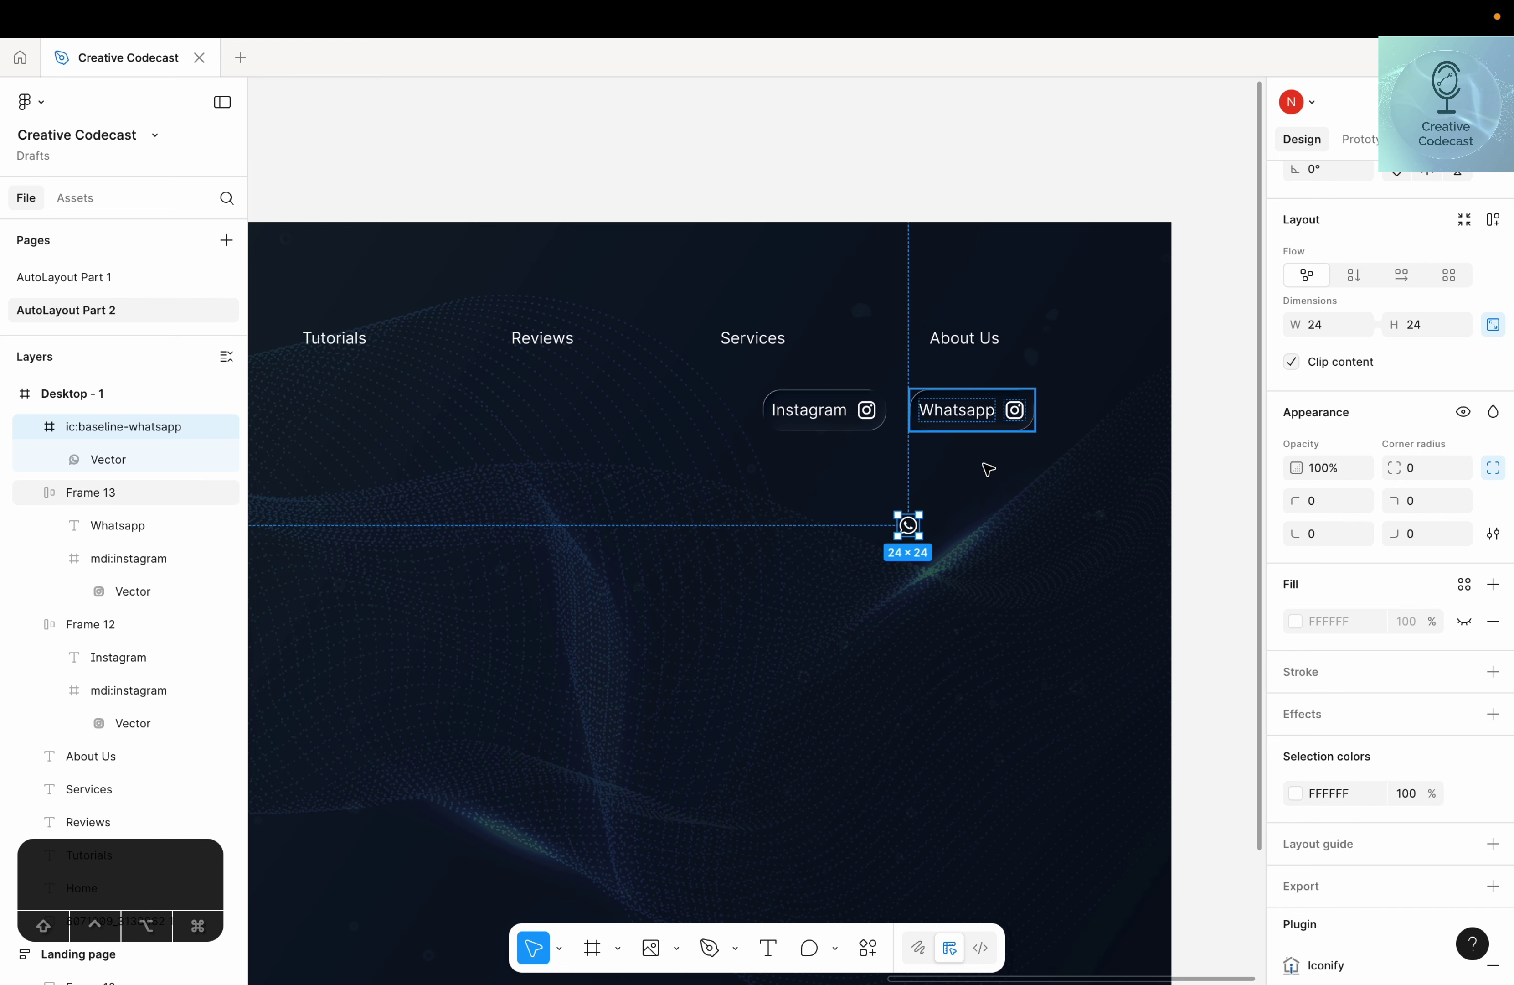
Cut the white Whatsapp icon and paste it in place of the Instagram icon inside the Whatsapp button
scroll(798, 595, up, 2)
drag(781, 601, 842, 515)
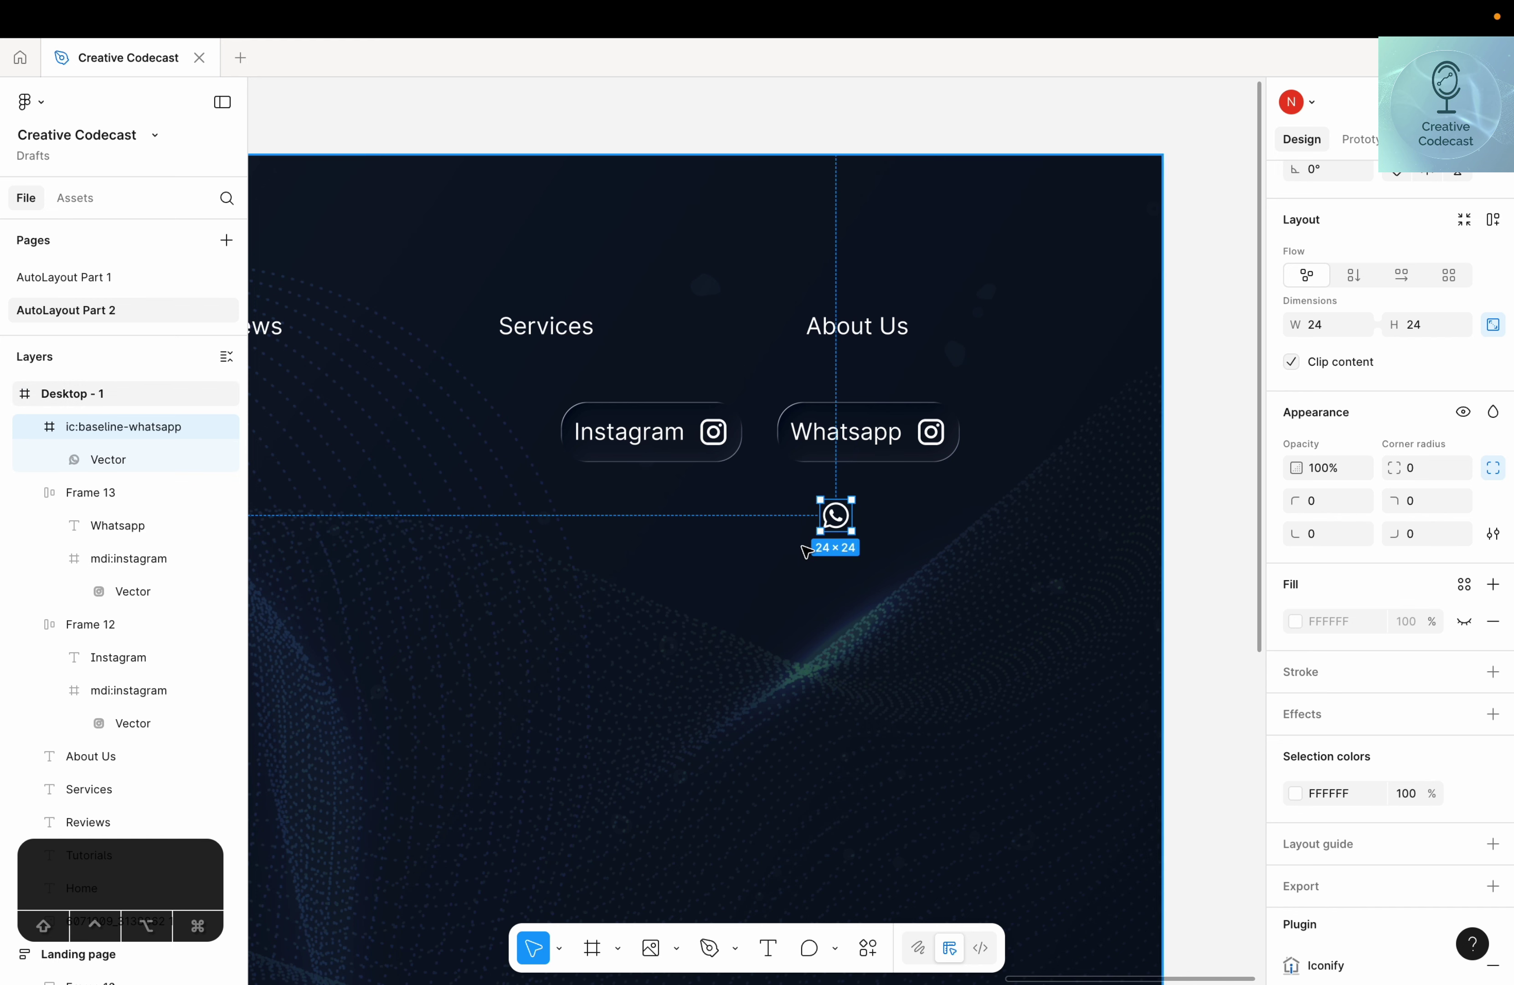
key(Delete)
click(949, 441)
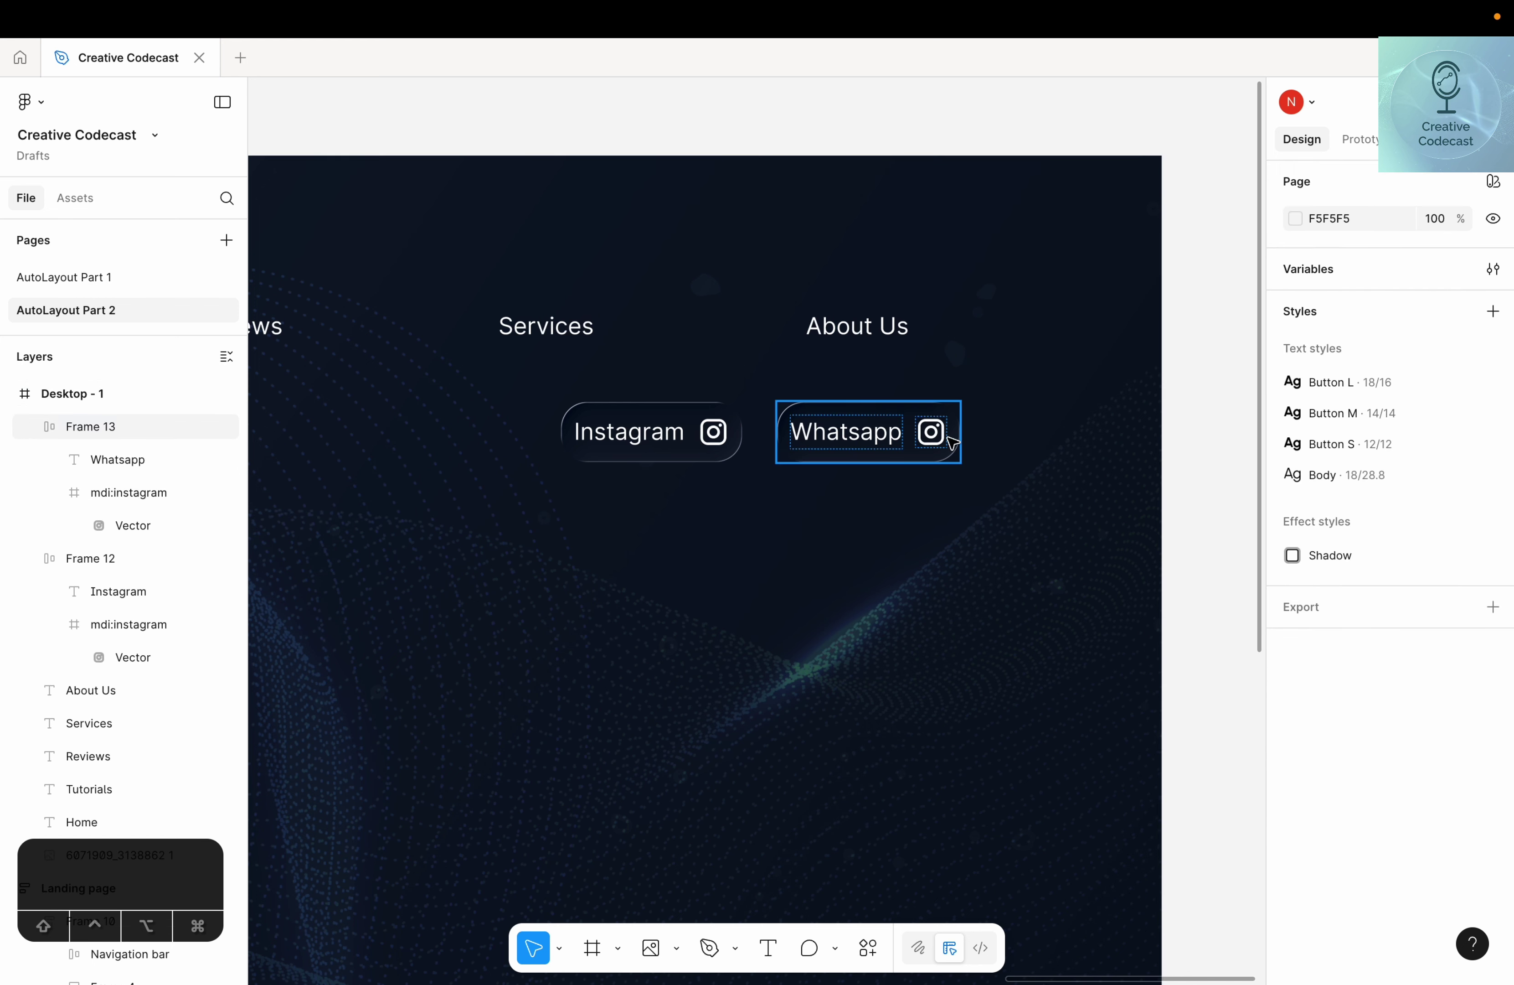
key(Return)
click(936, 434)
right_click(936, 435)
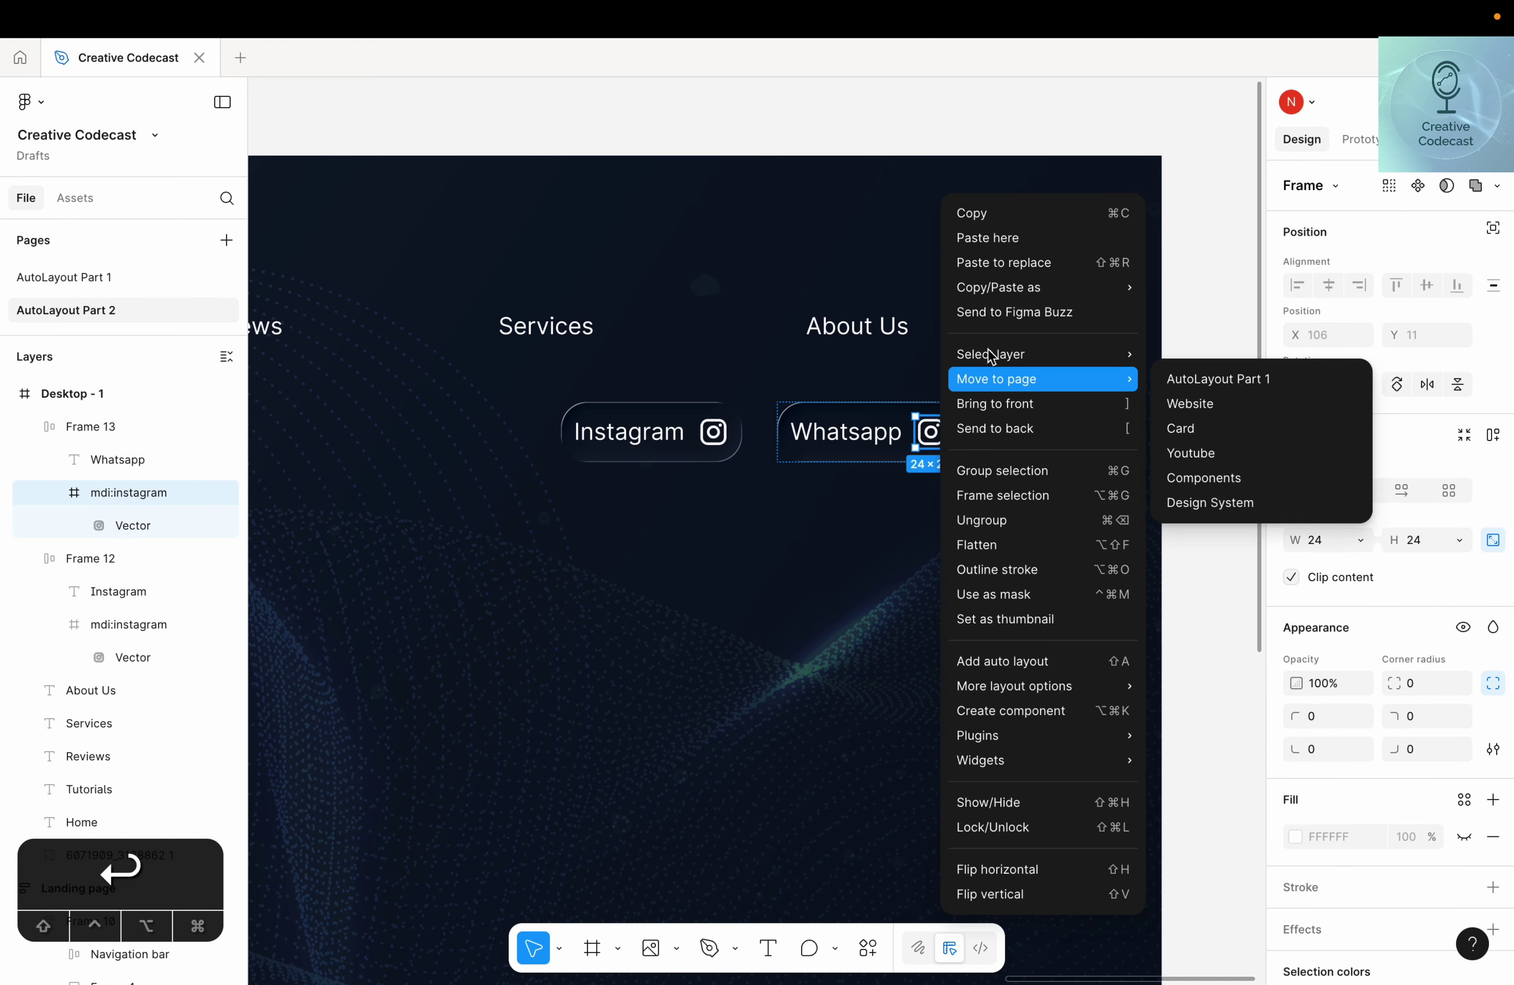
click(1021, 262)
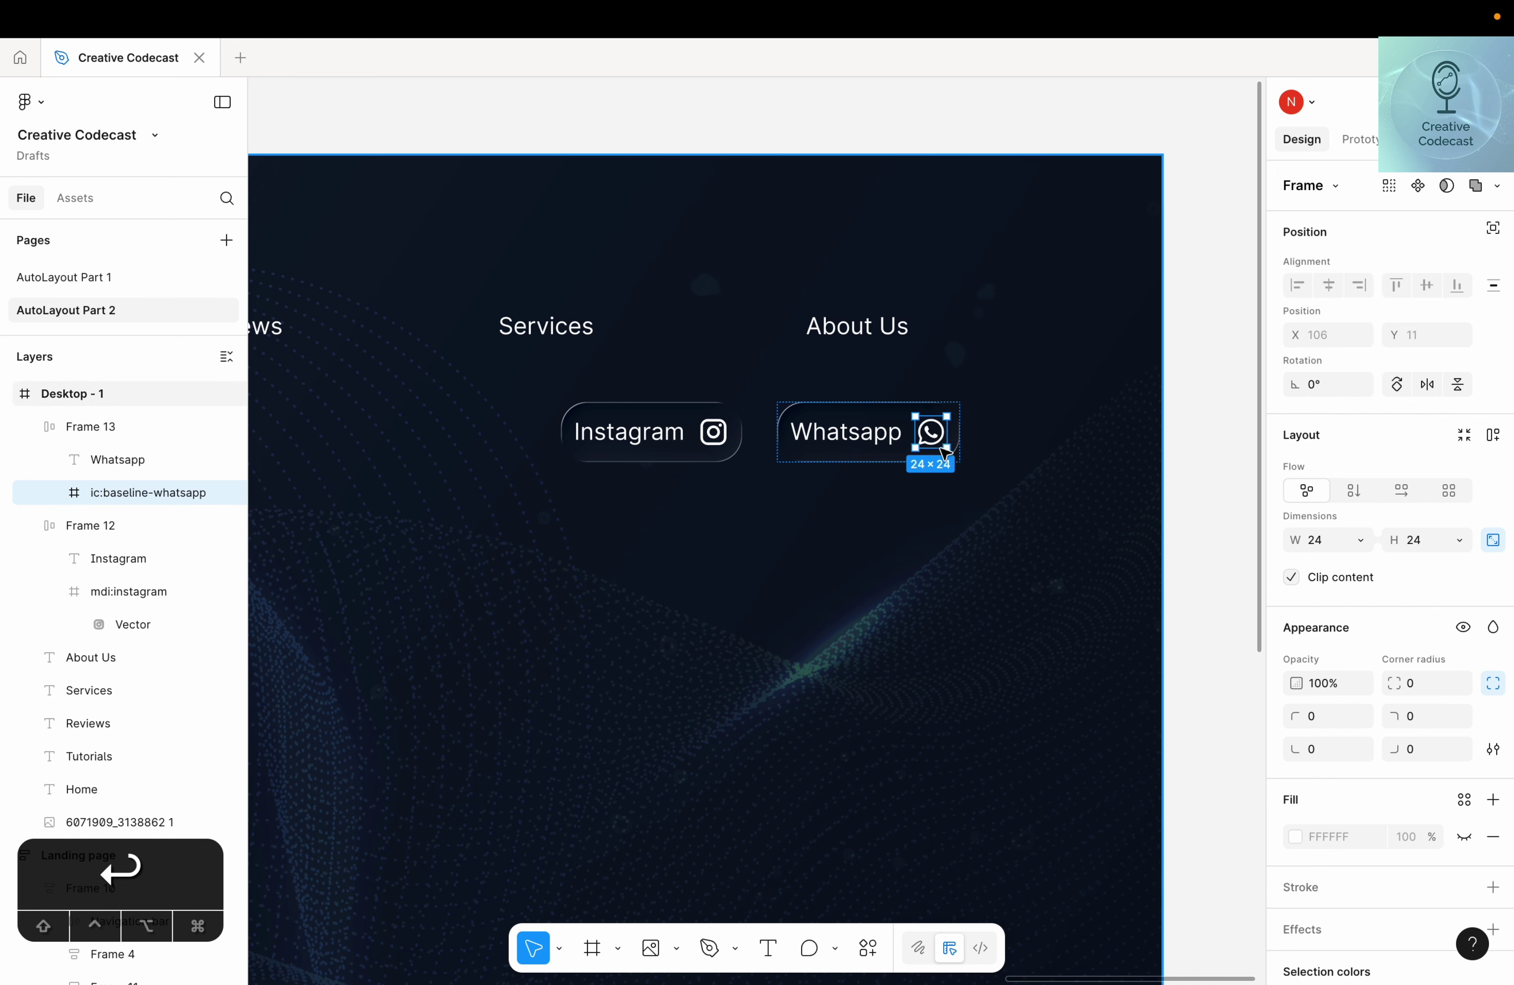
click(1176, 572)
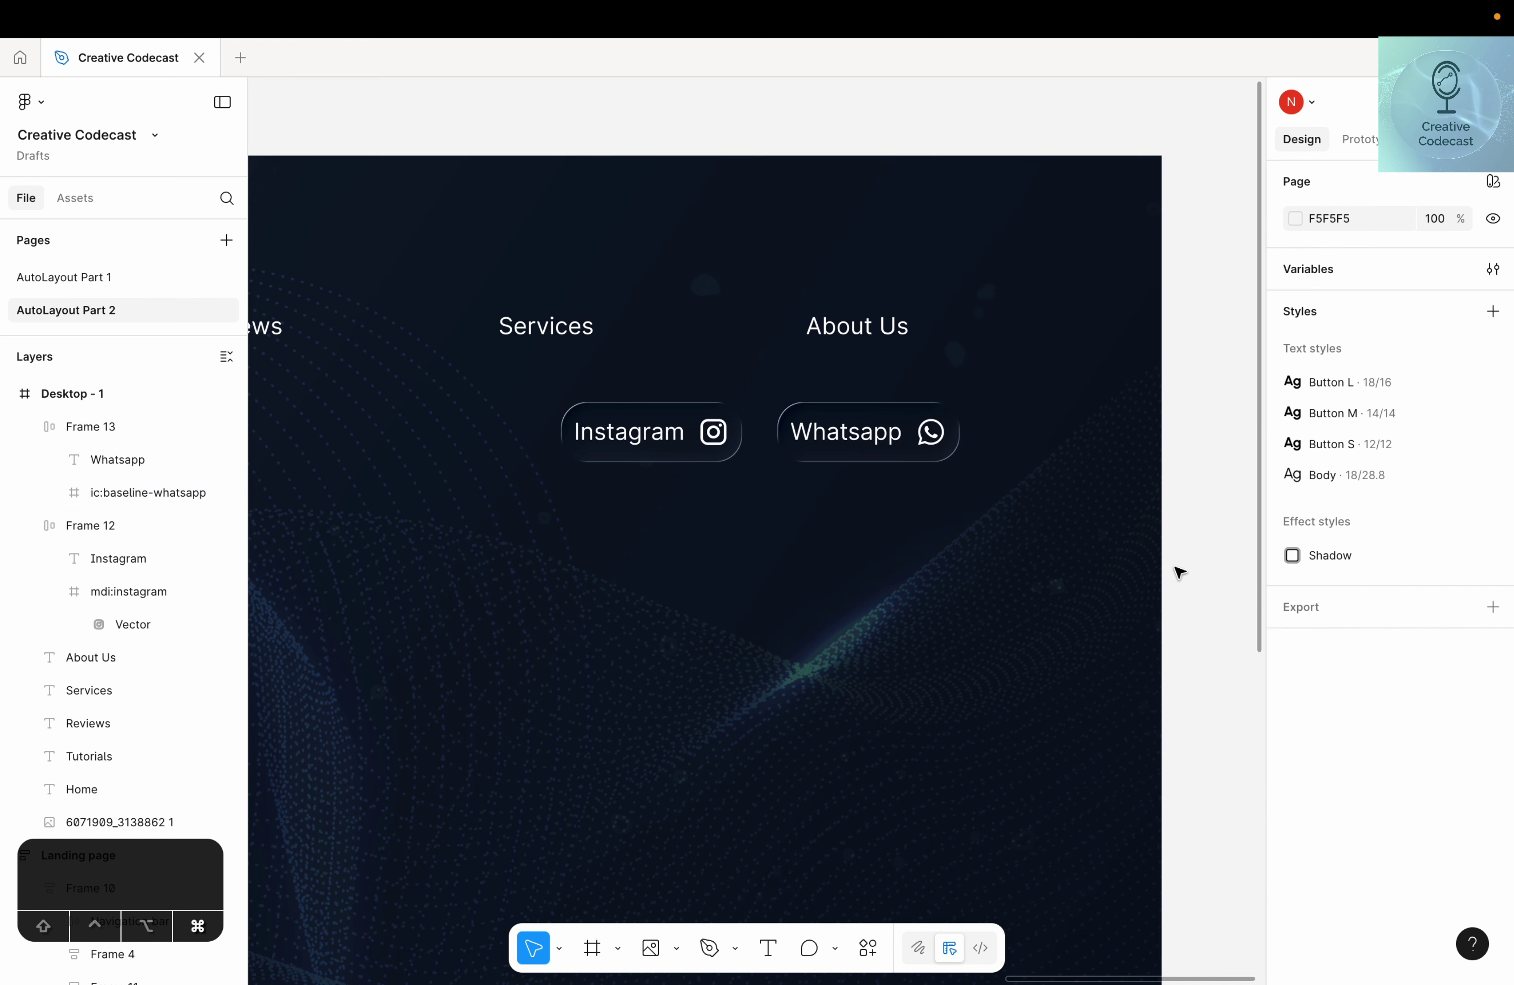
Copy the Logo frame, containing the microphone mark and Creative Codecast text, from the Landing page's navigation bar
scroll(426, 332, down, 5)
drag(426, 332, 584, 313)
scroll(583, 313, left, 6)
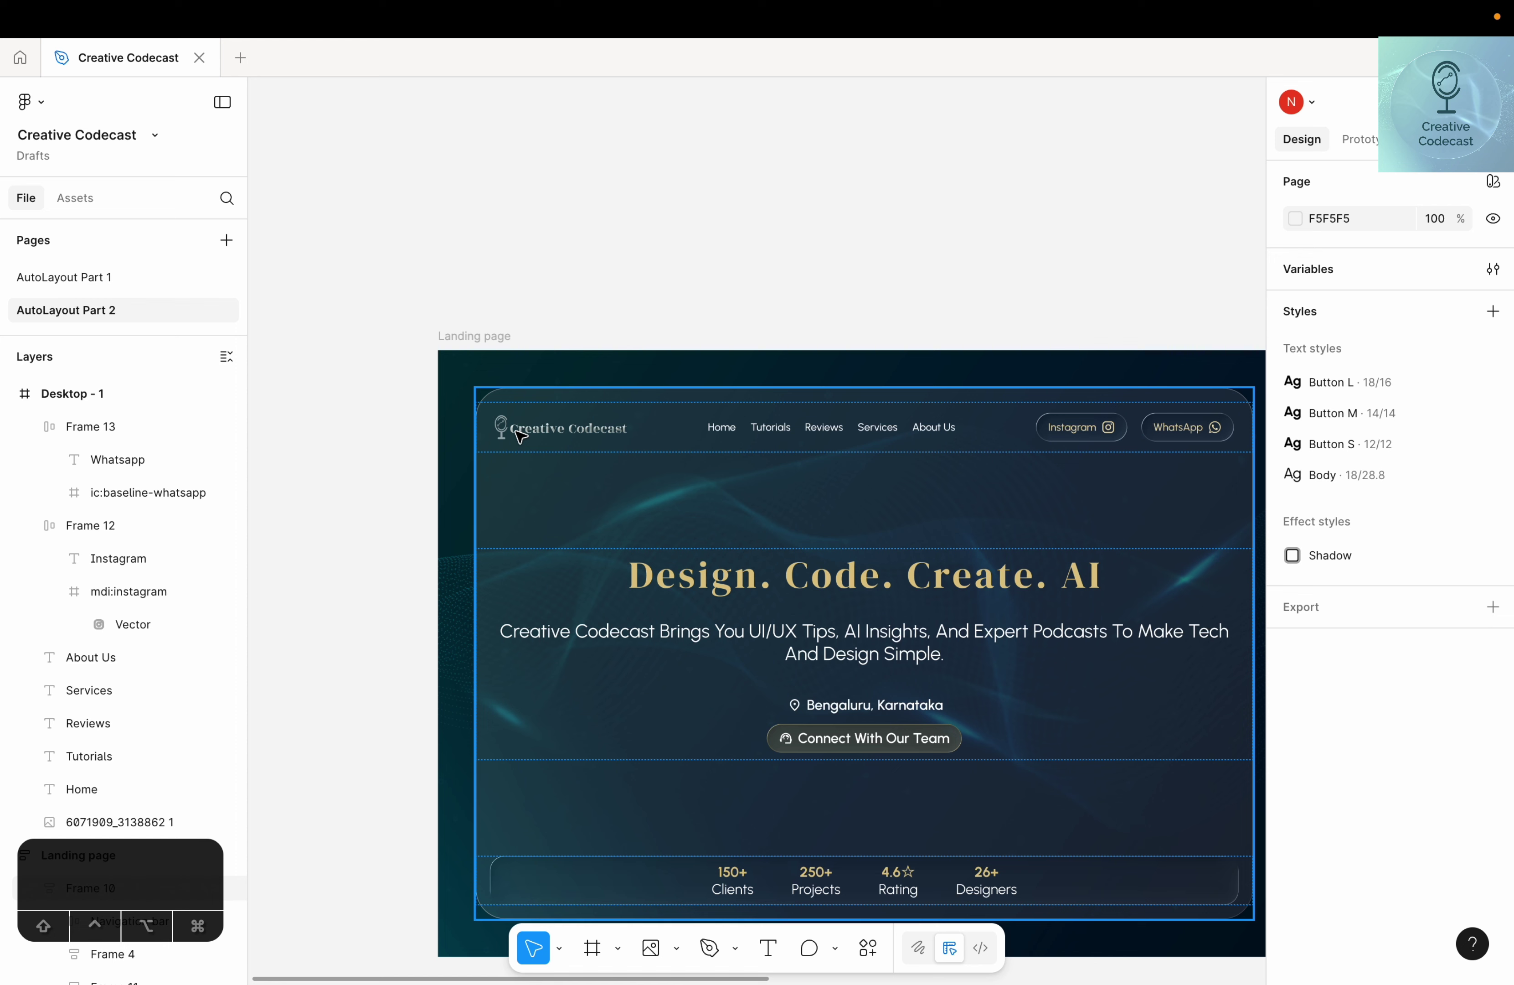
scroll(639, 308, right, 4)
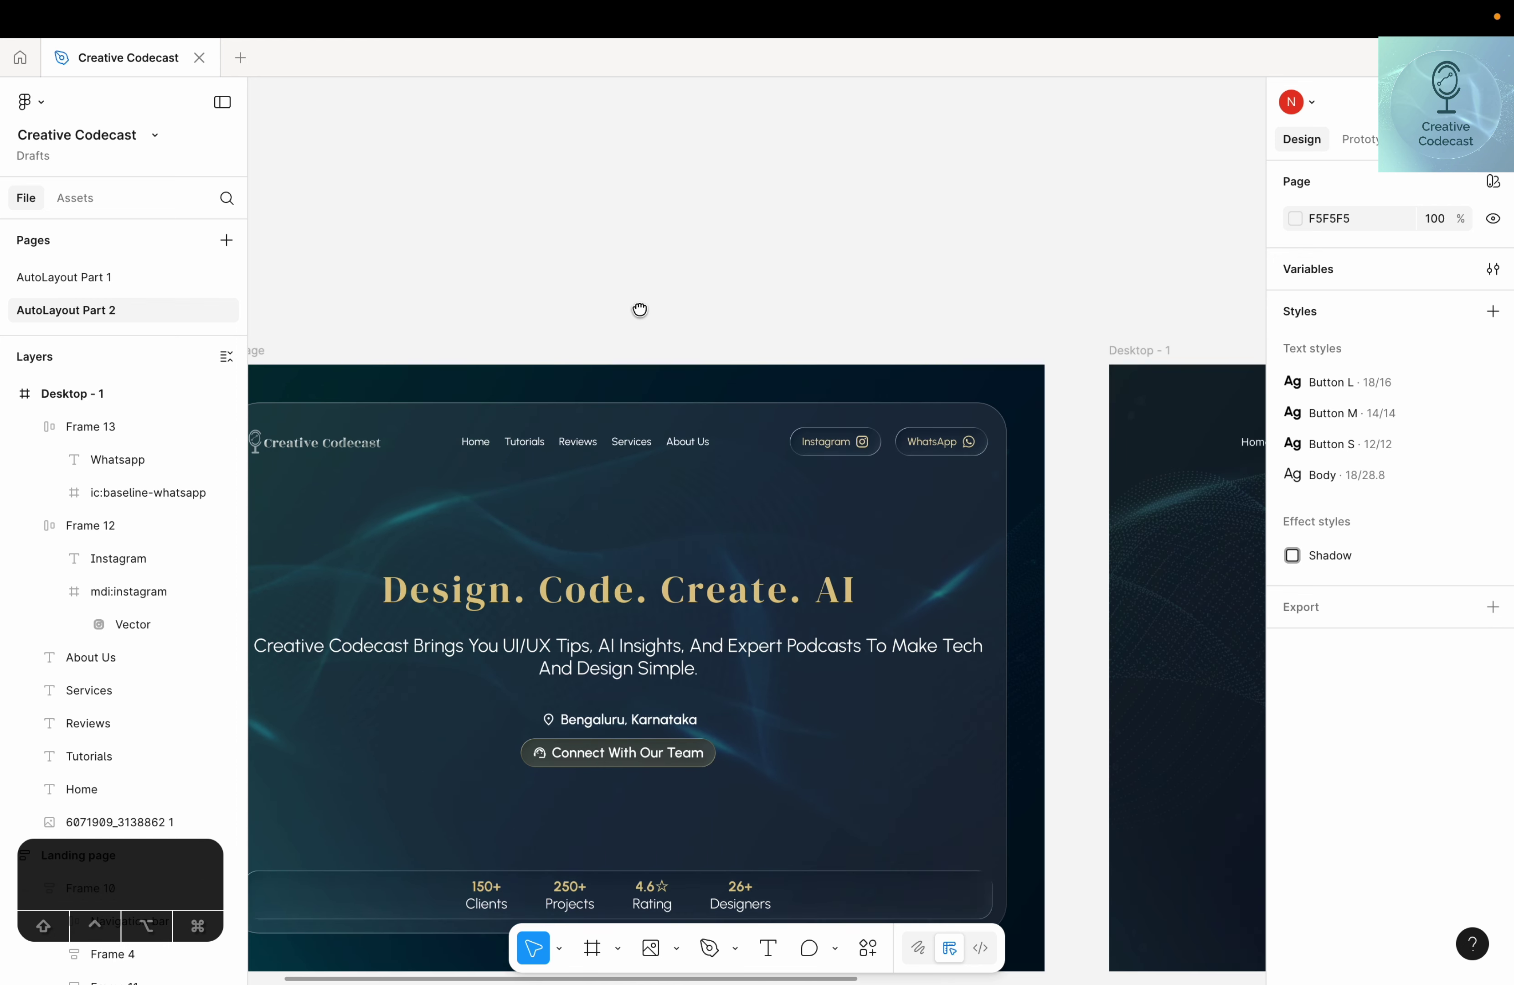
scroll(520, 356, left, 2)
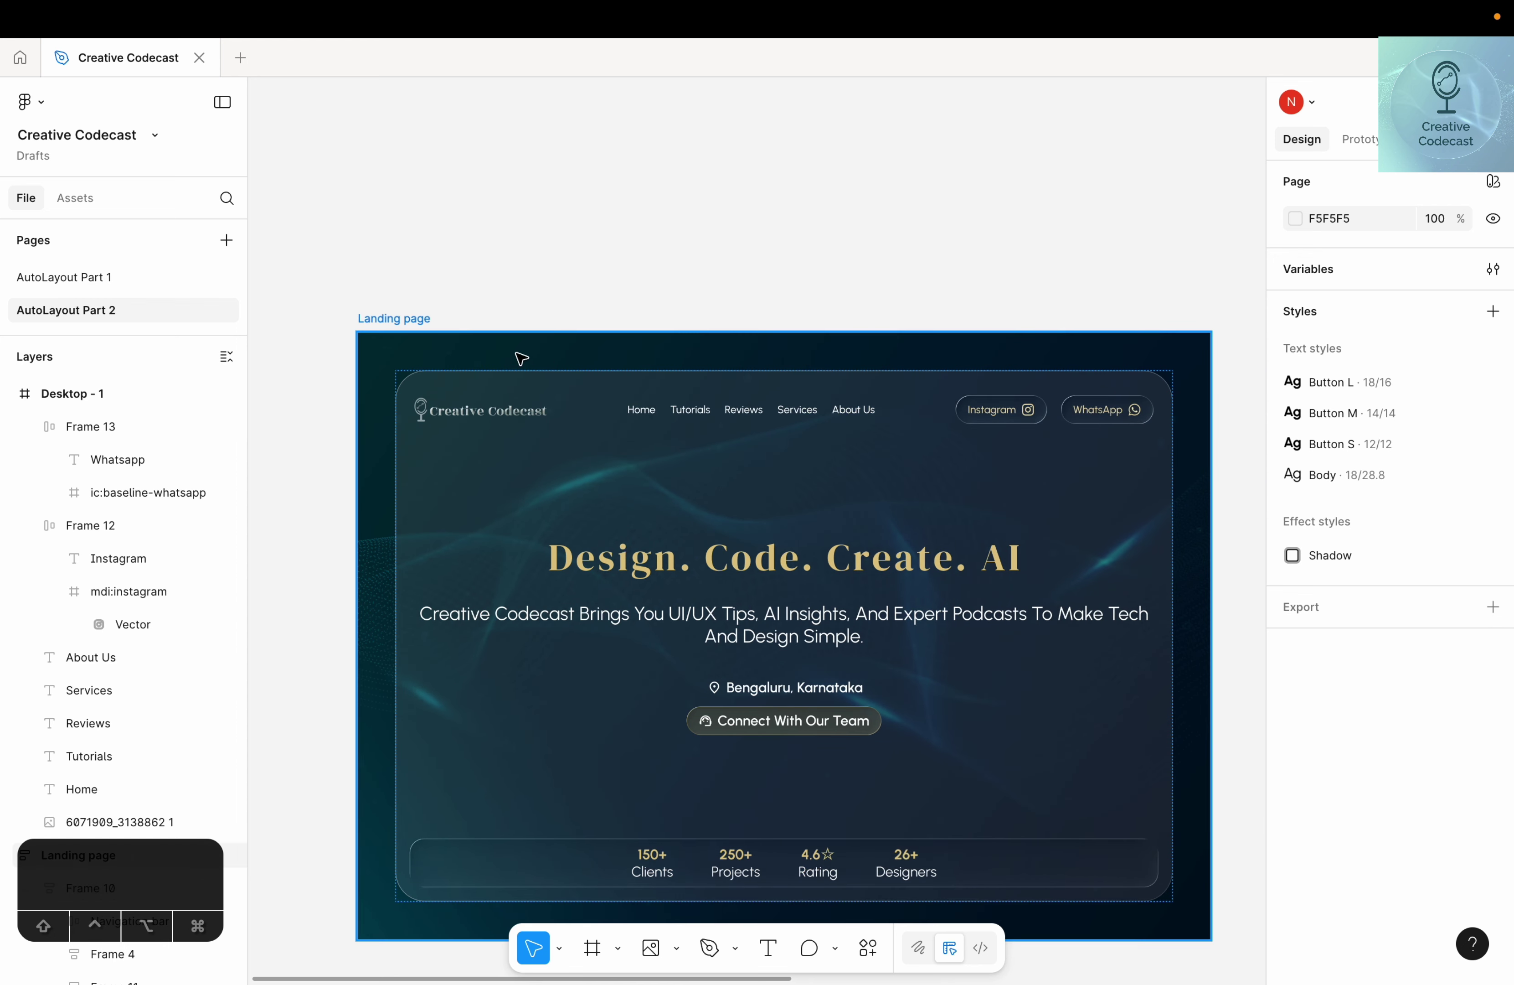
click(498, 424)
key(Return)
key(Return)
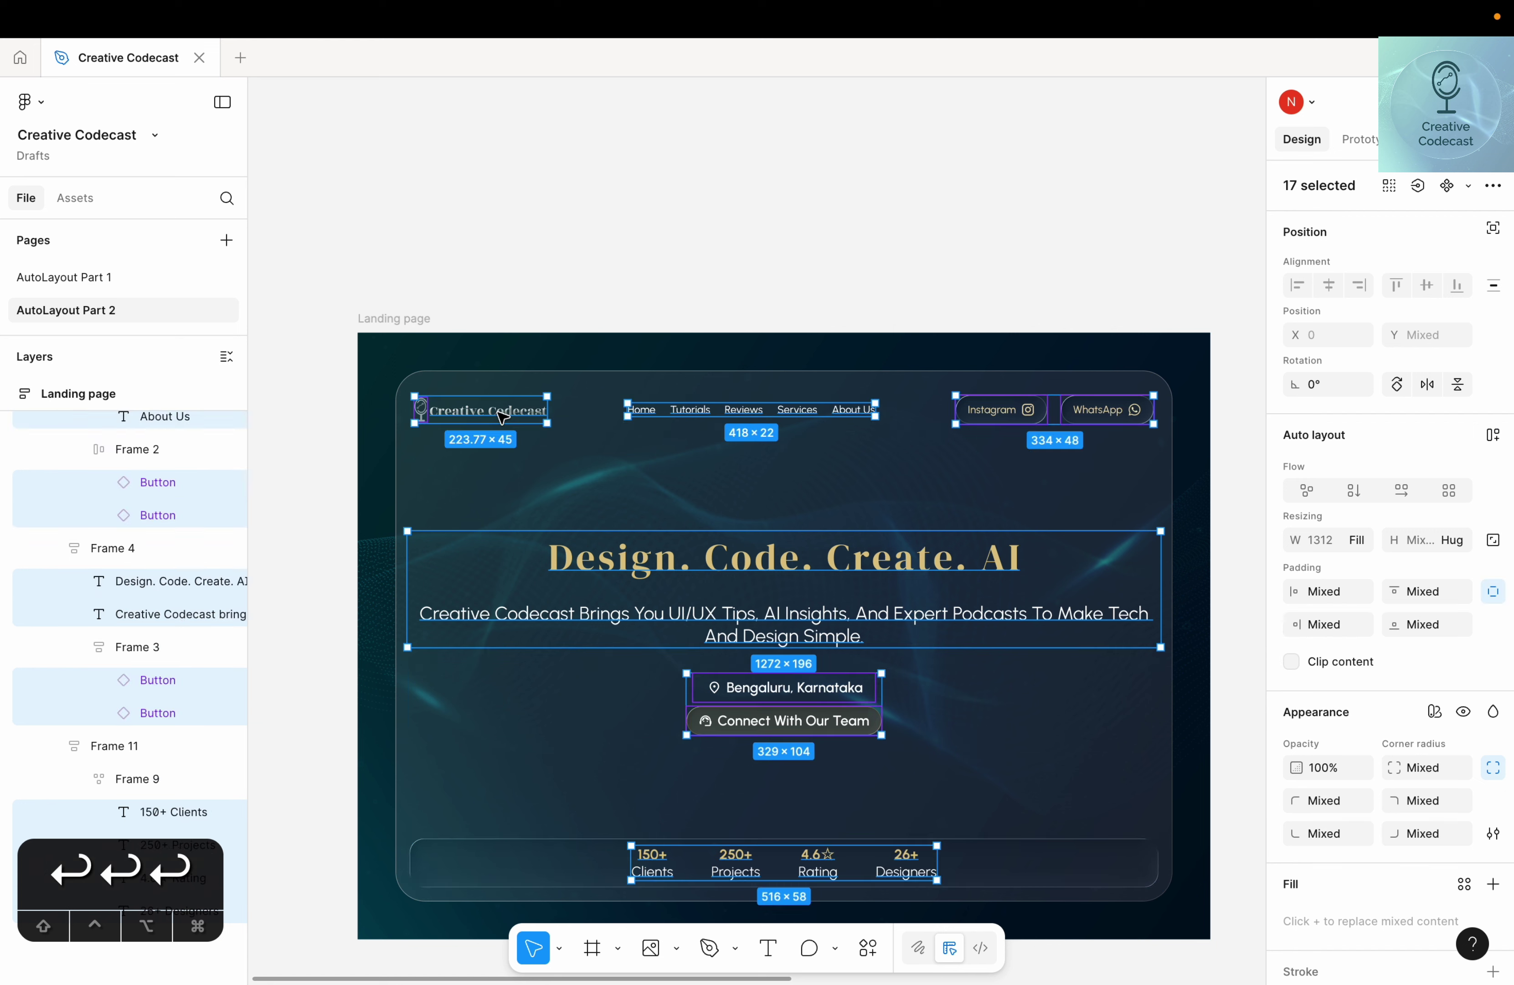
key(Return)
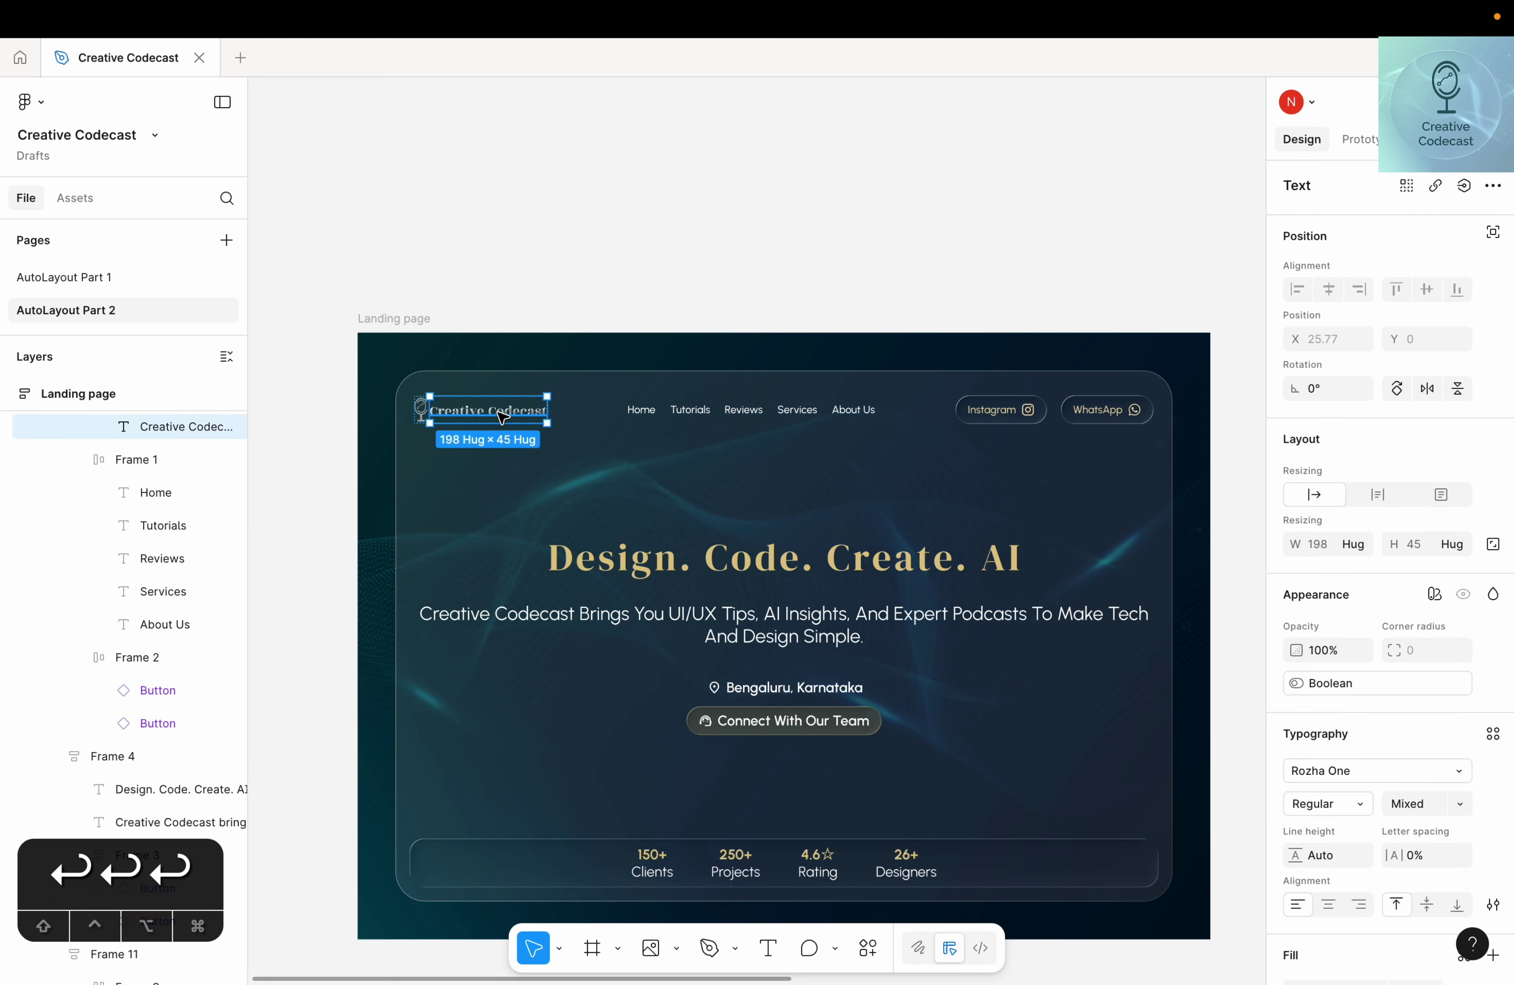
shift+click(420, 417)
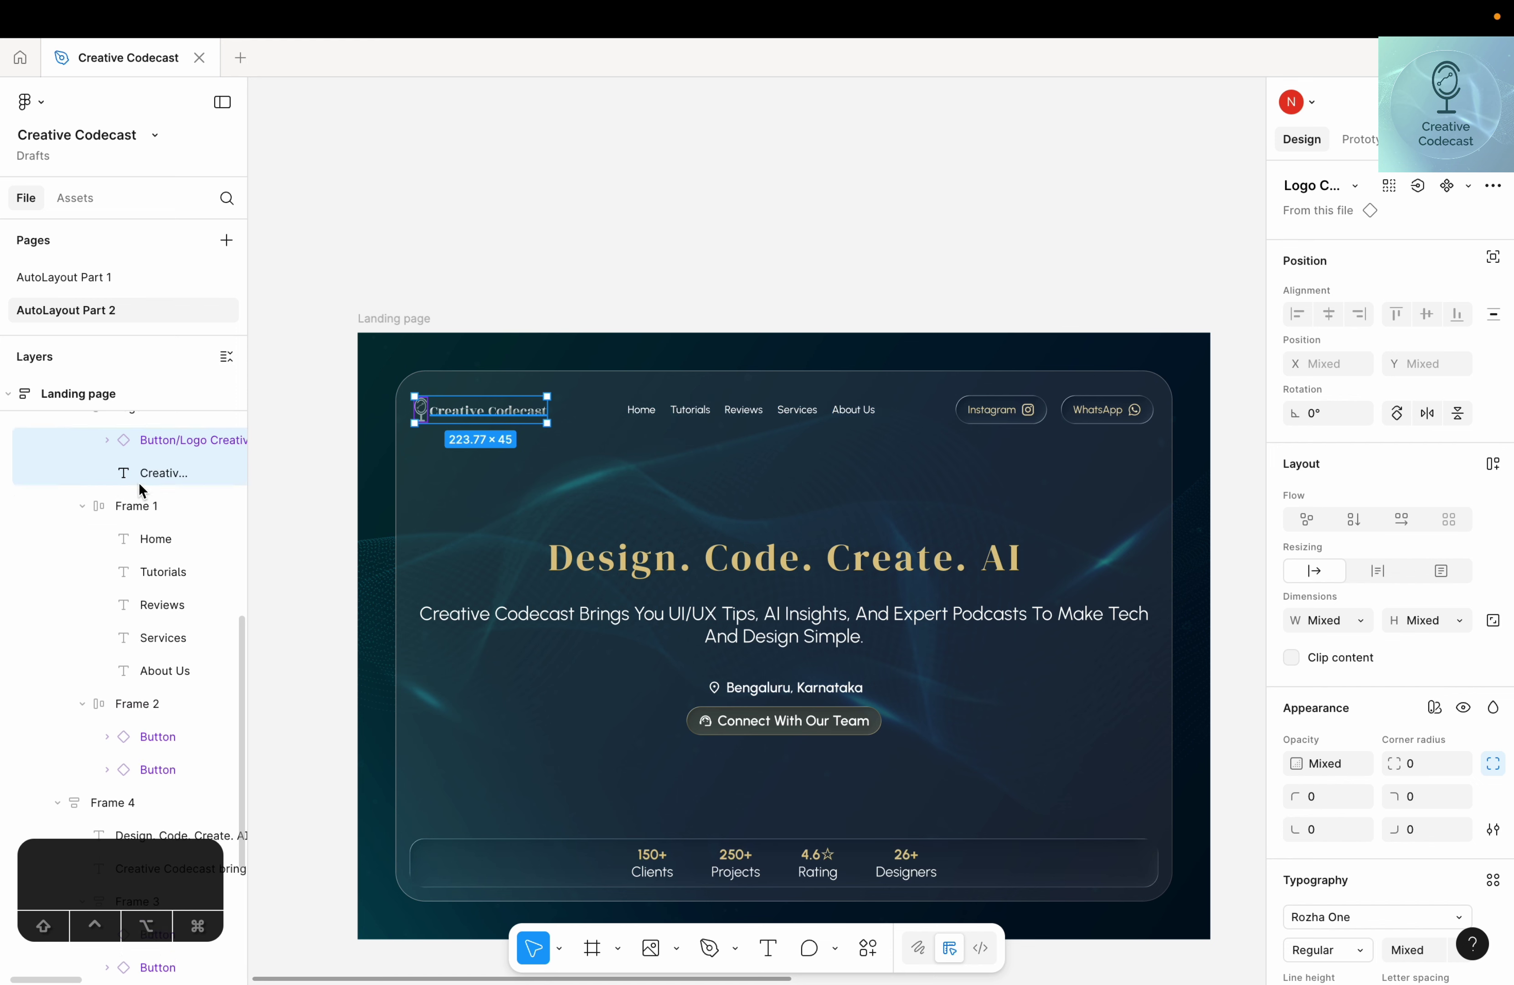
scroll(138, 483, up, 5)
click(139, 613)
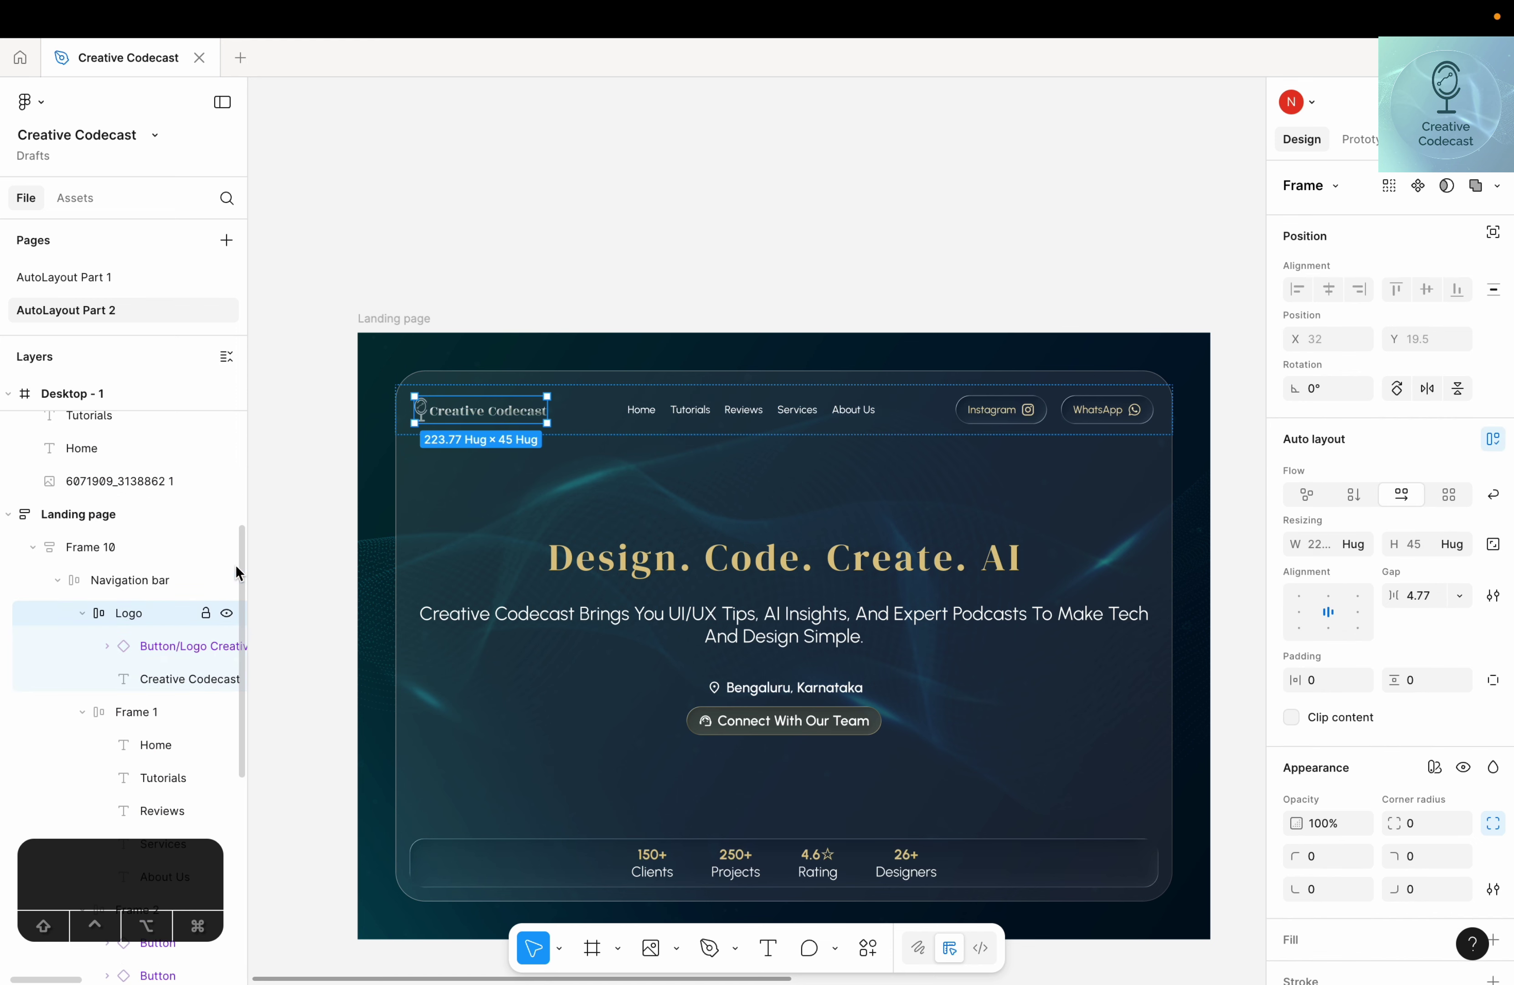
Paste the logo into the Desktop - 1 frame and place it near the frame's upper-left corner, above Home
key(n)
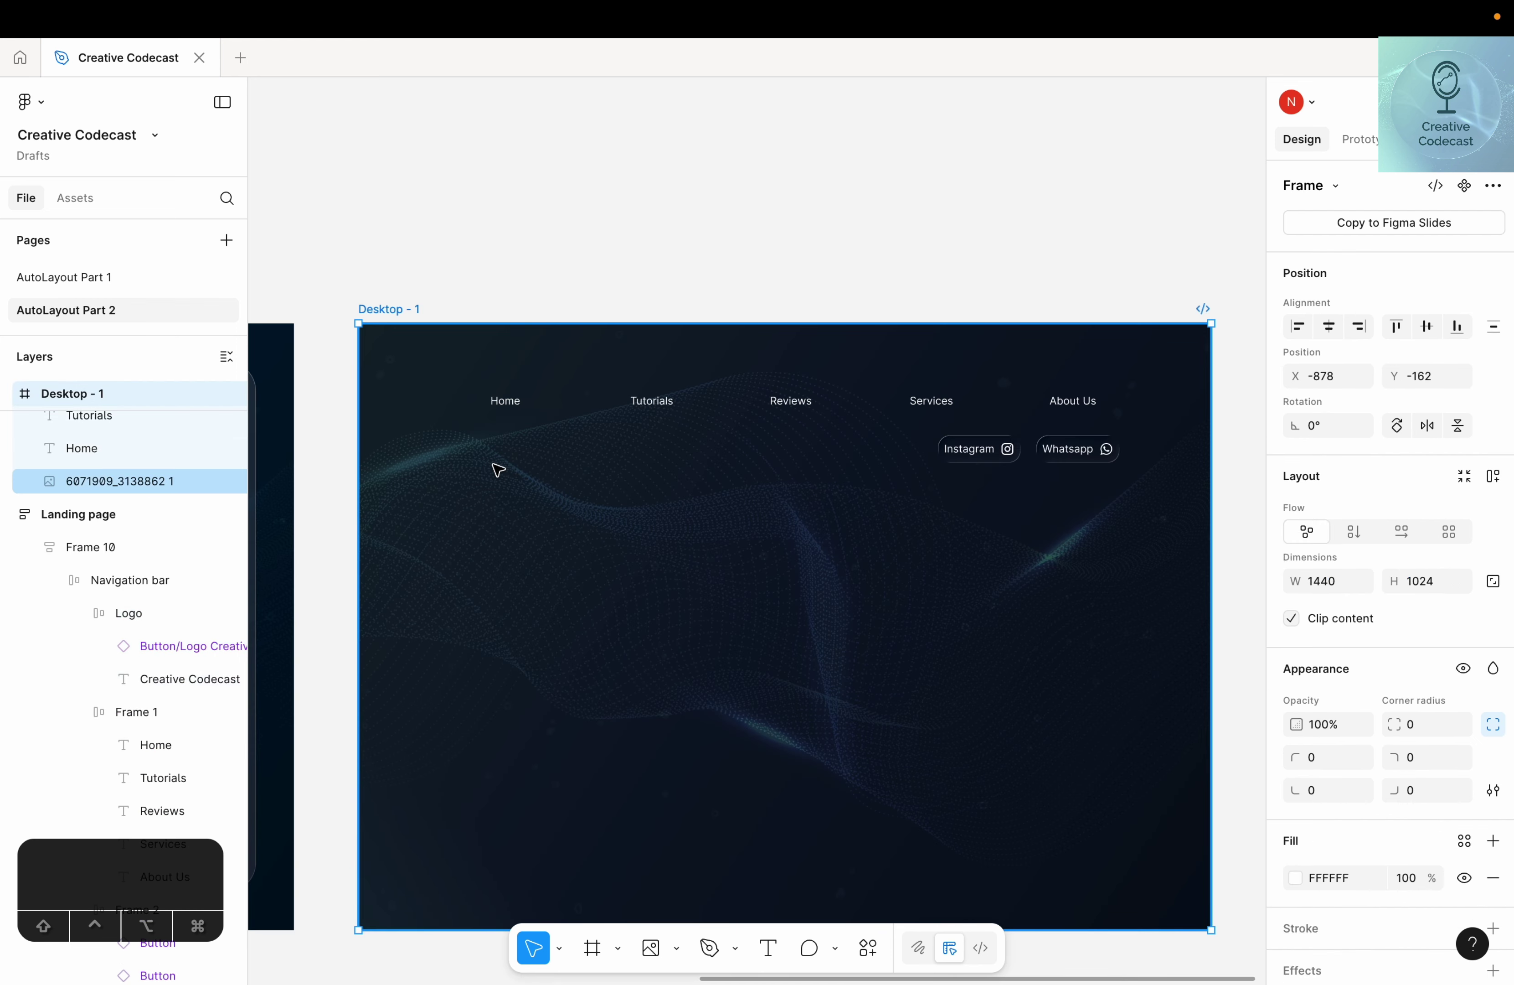
key(super+v)
mouse_move(408, 349)
mouse_down()
mouse_move(440, 450)
mouse_move(414, 371)
mouse_up()
click(797, 260)
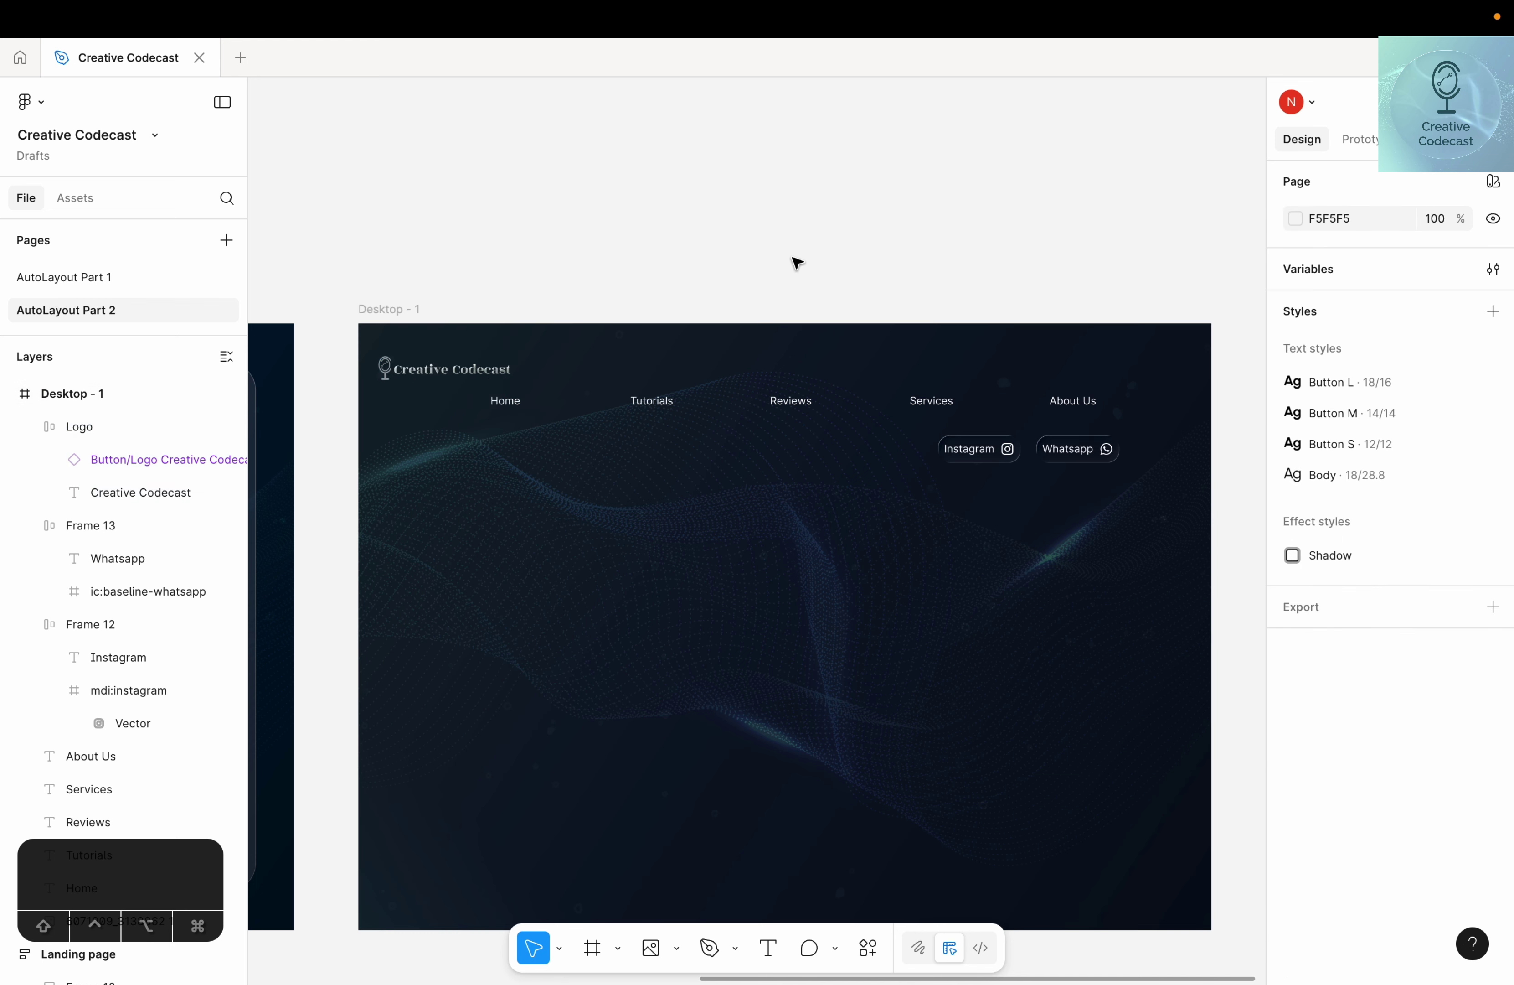
Wrap the Home, Tutorials, Reviews, Services and About Us links in one horizontal auto layout
scroll(924, 441, up, 2)
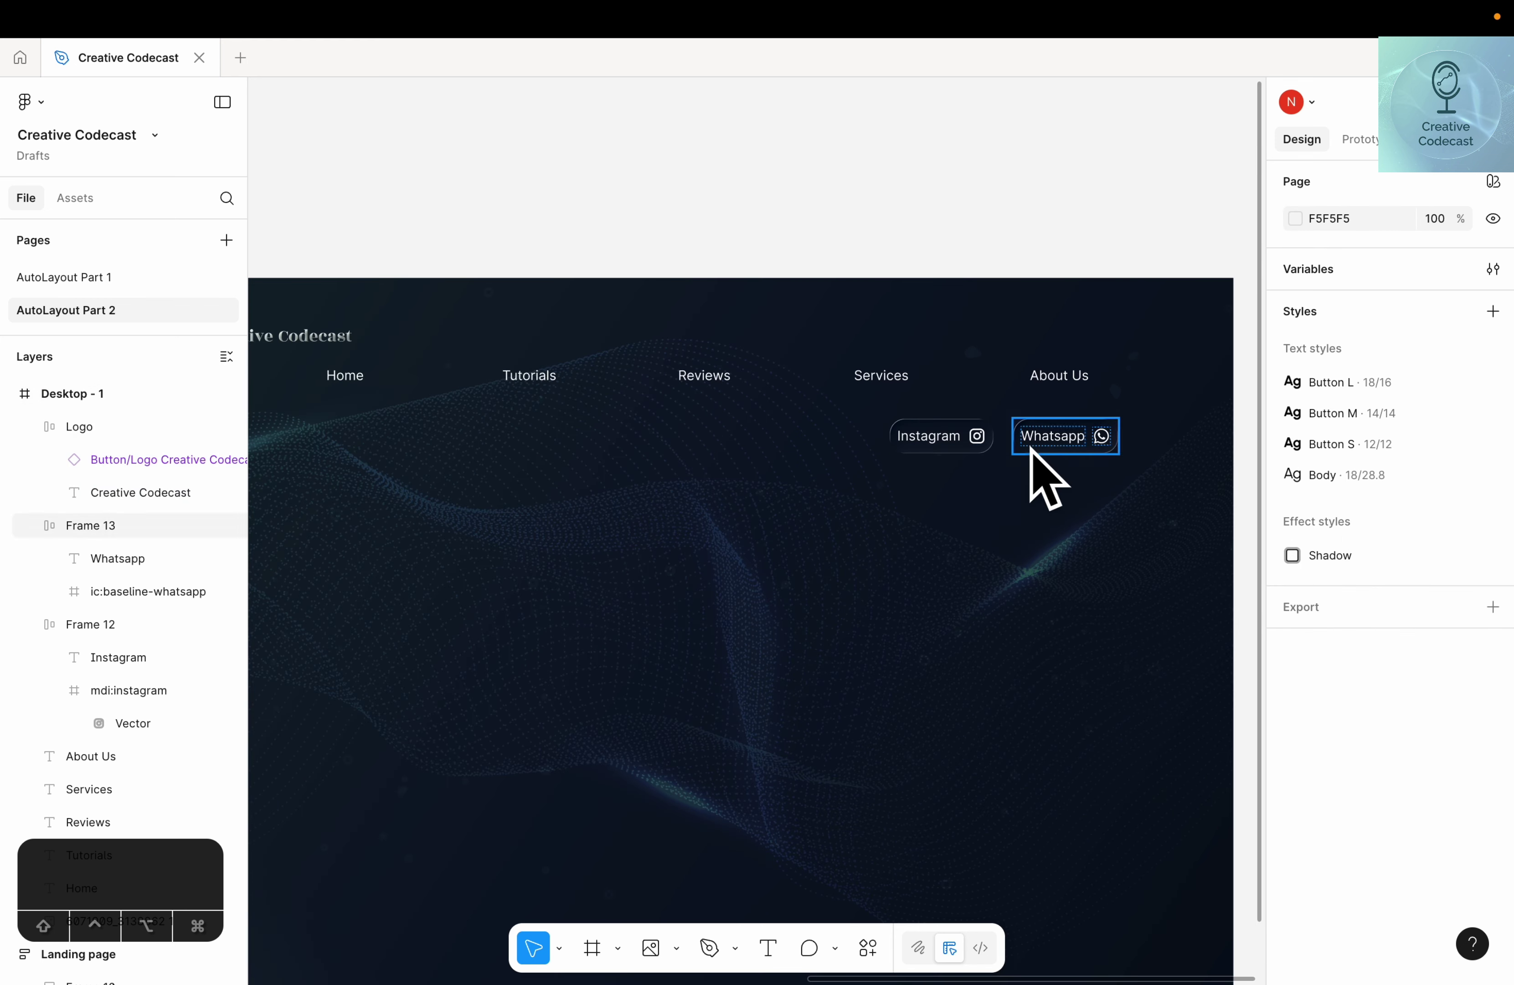
scroll(848, 450, left, 2)
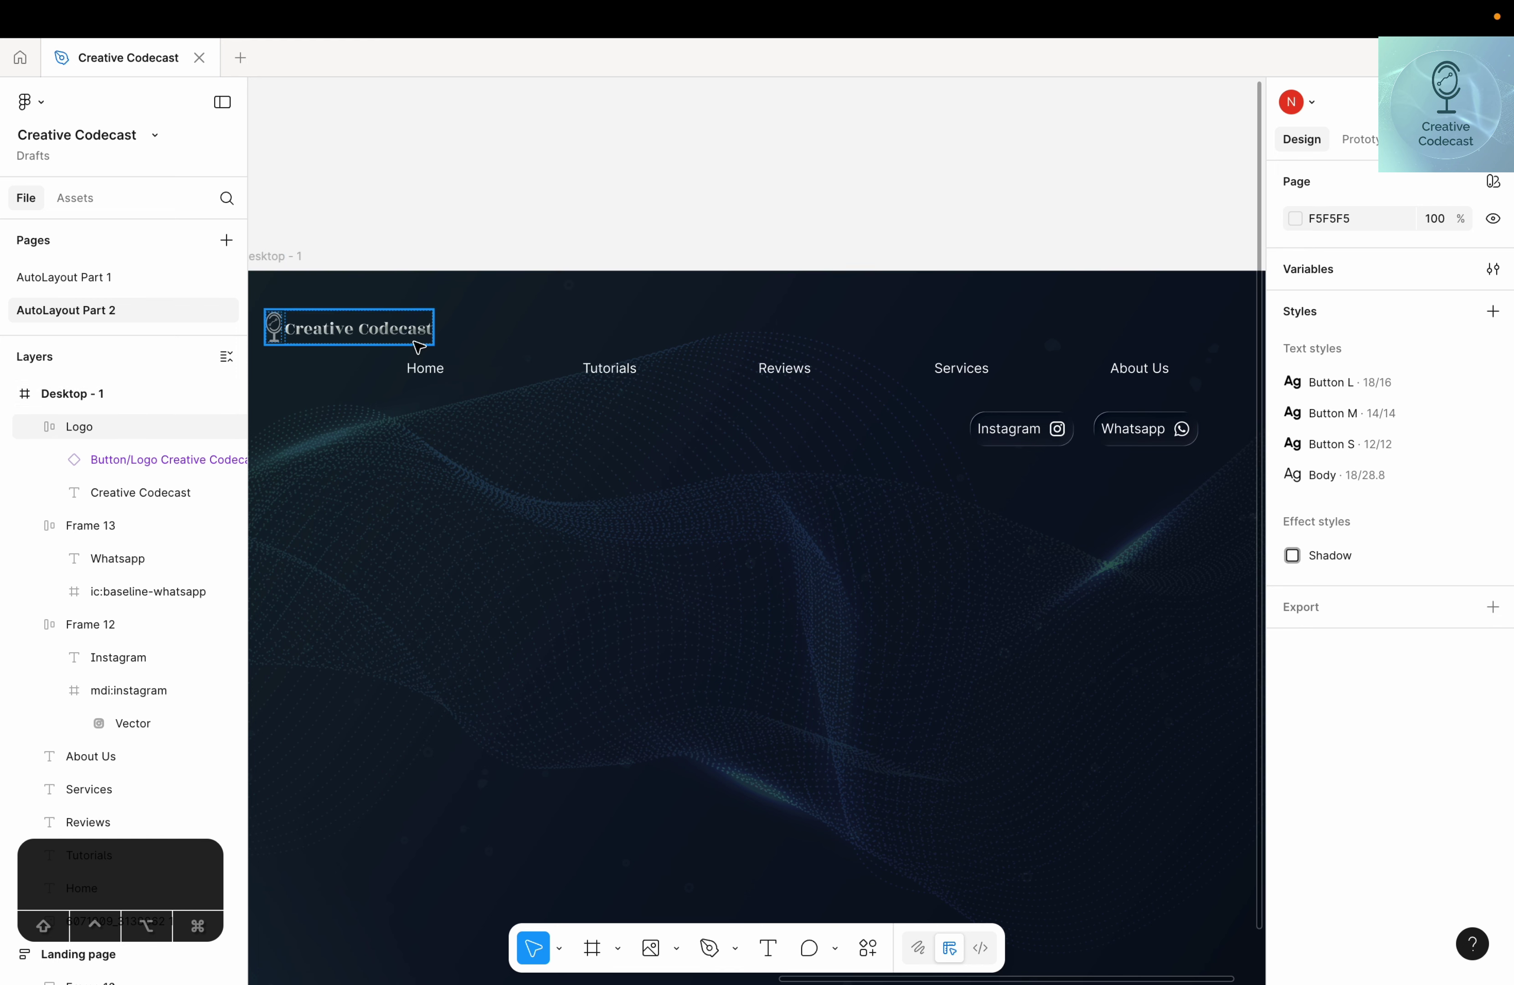
click(441, 378)
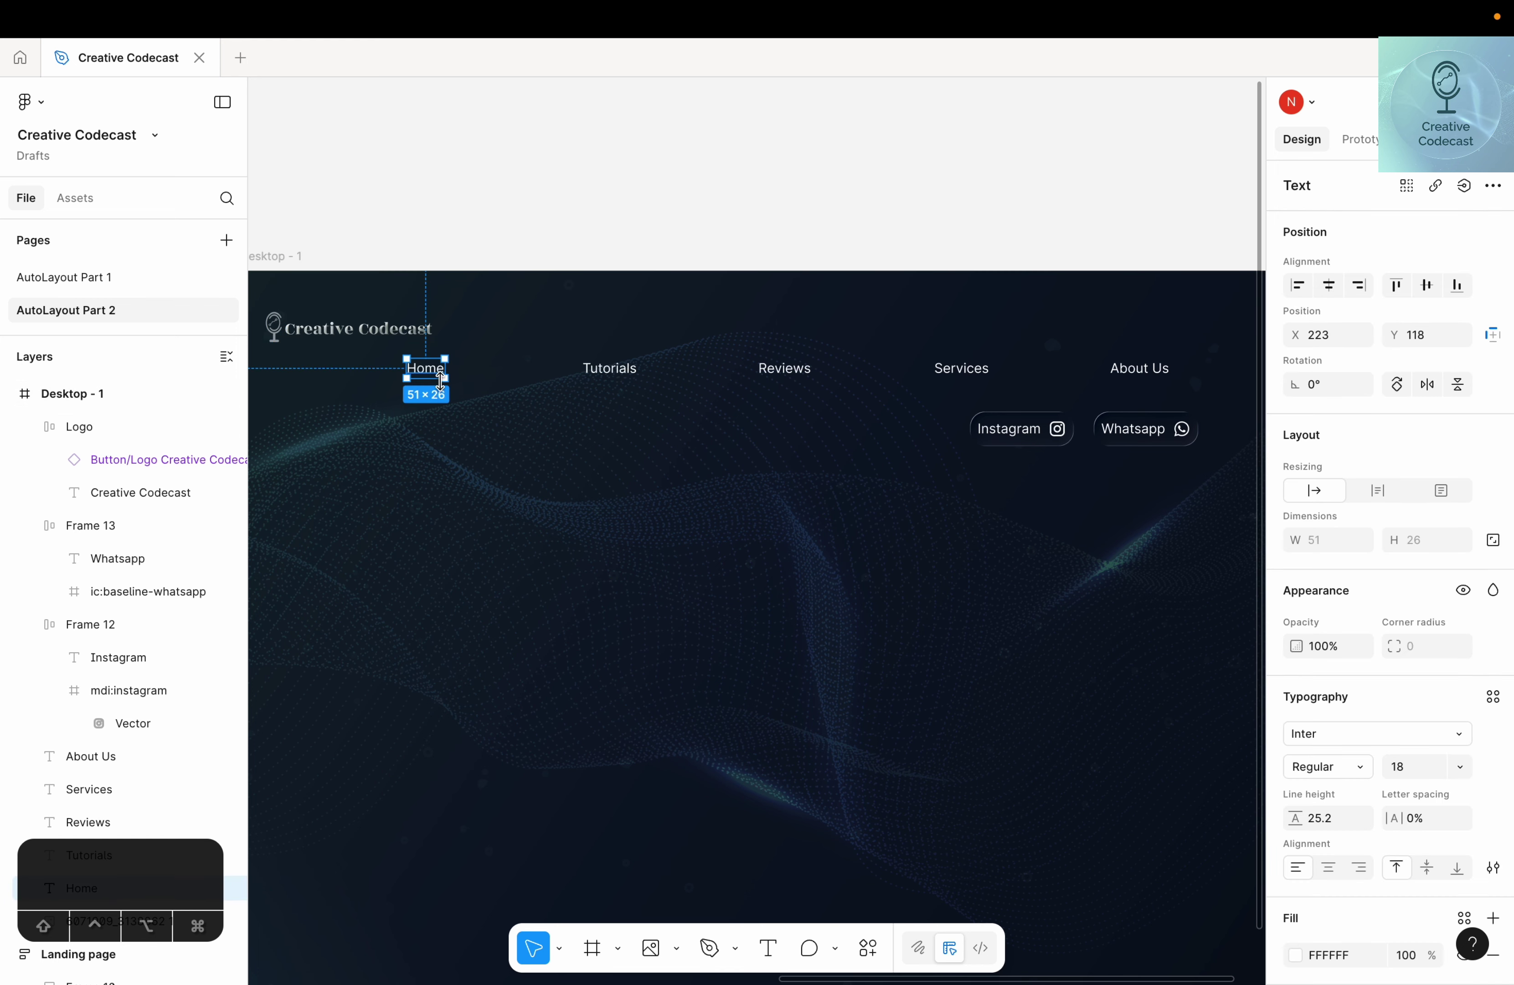
shift+click(605, 370)
shift+click(775, 369)
shift+click(982, 370)
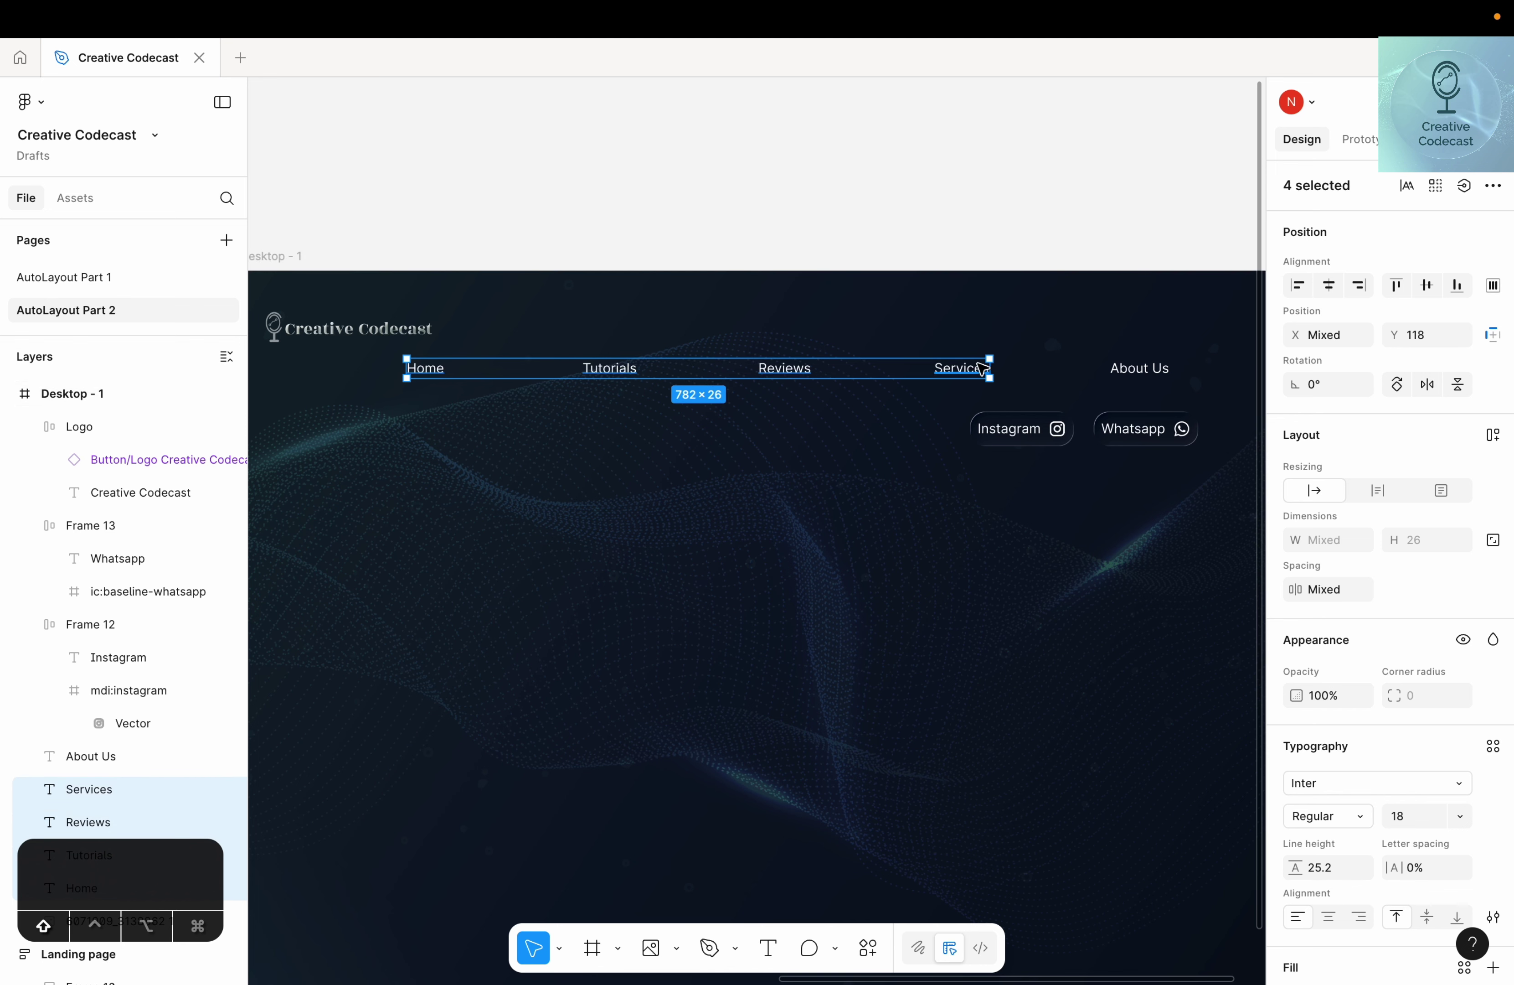
shift+click(1141, 370)
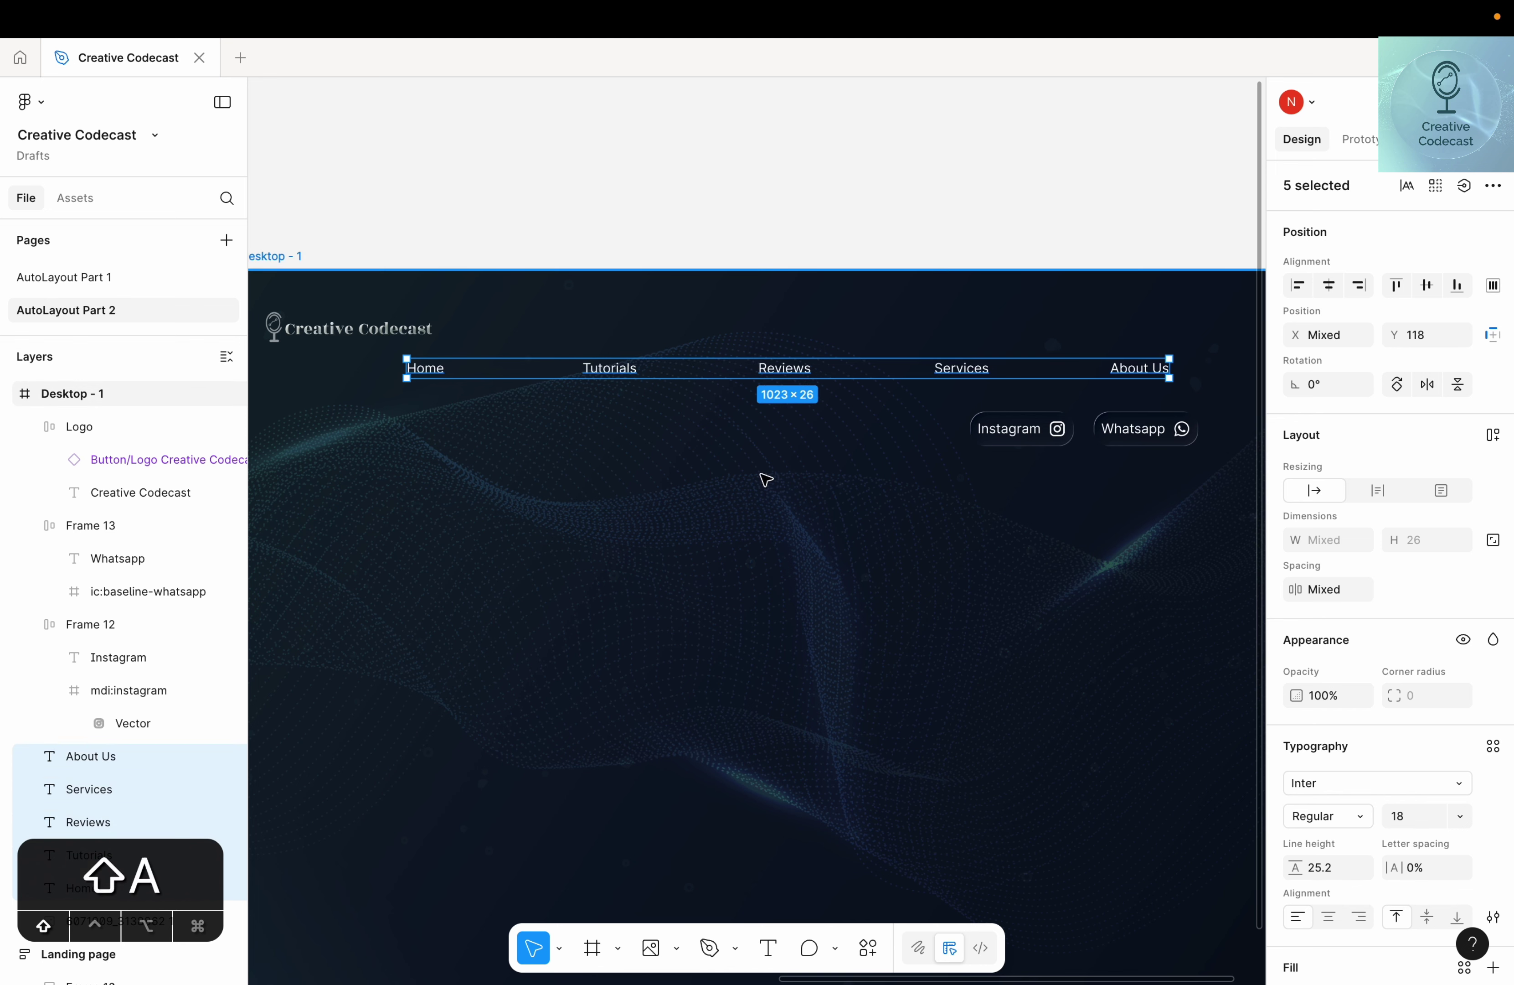
key(shift+a)
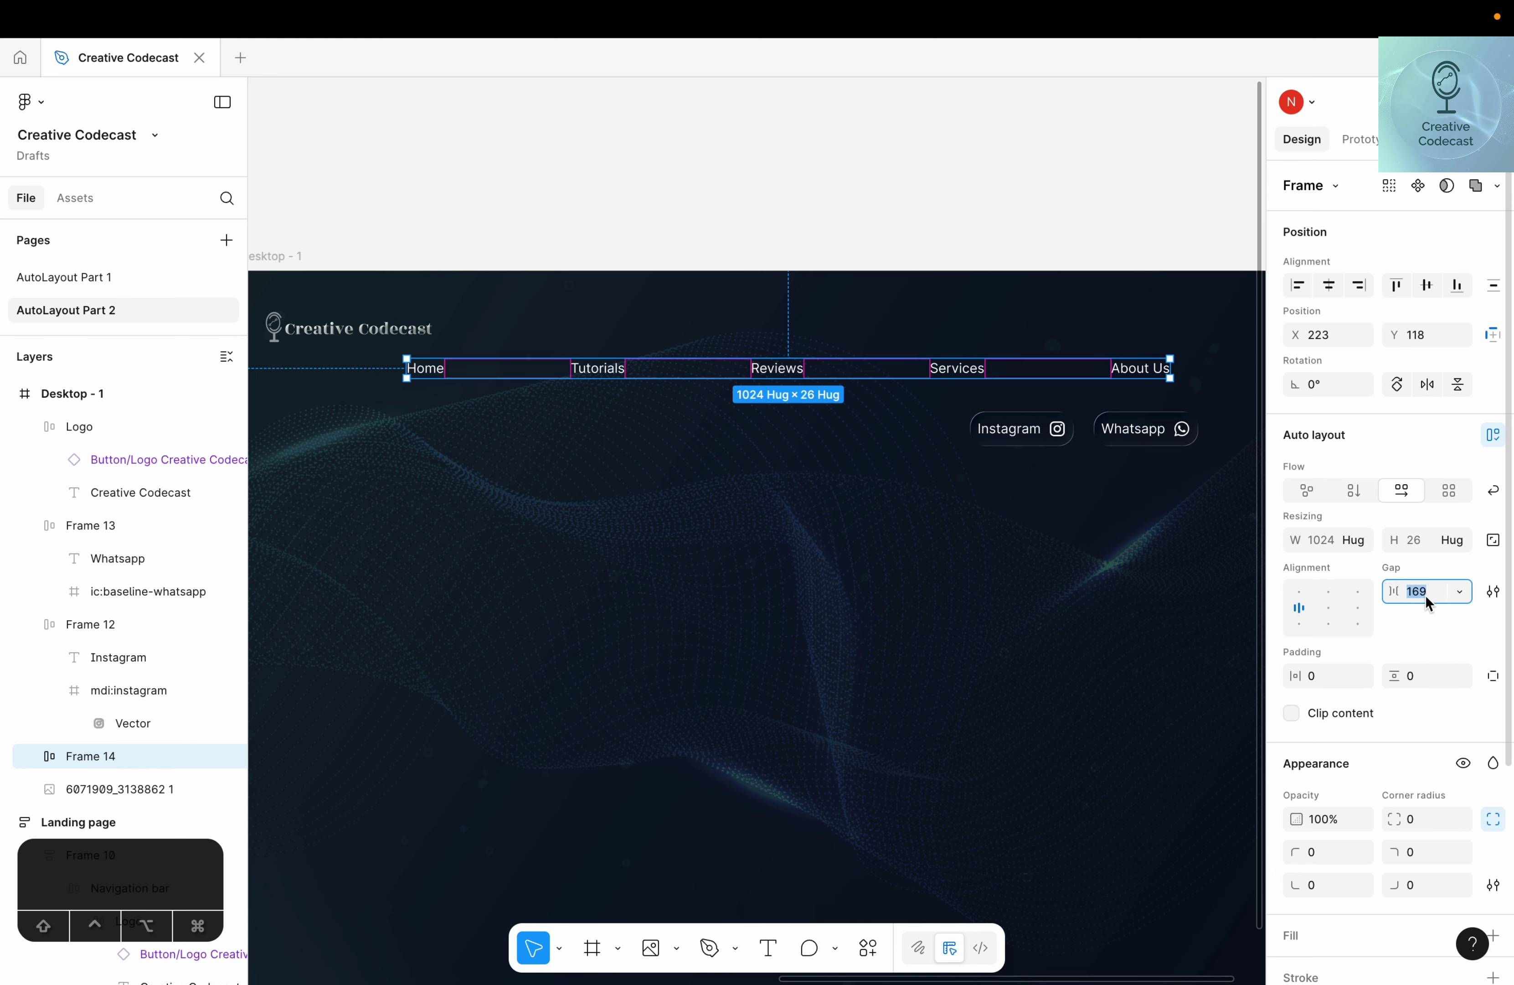
Set the navigation links' auto layout gap to 60 and move the row level with the logo
text(60)
key(Return)
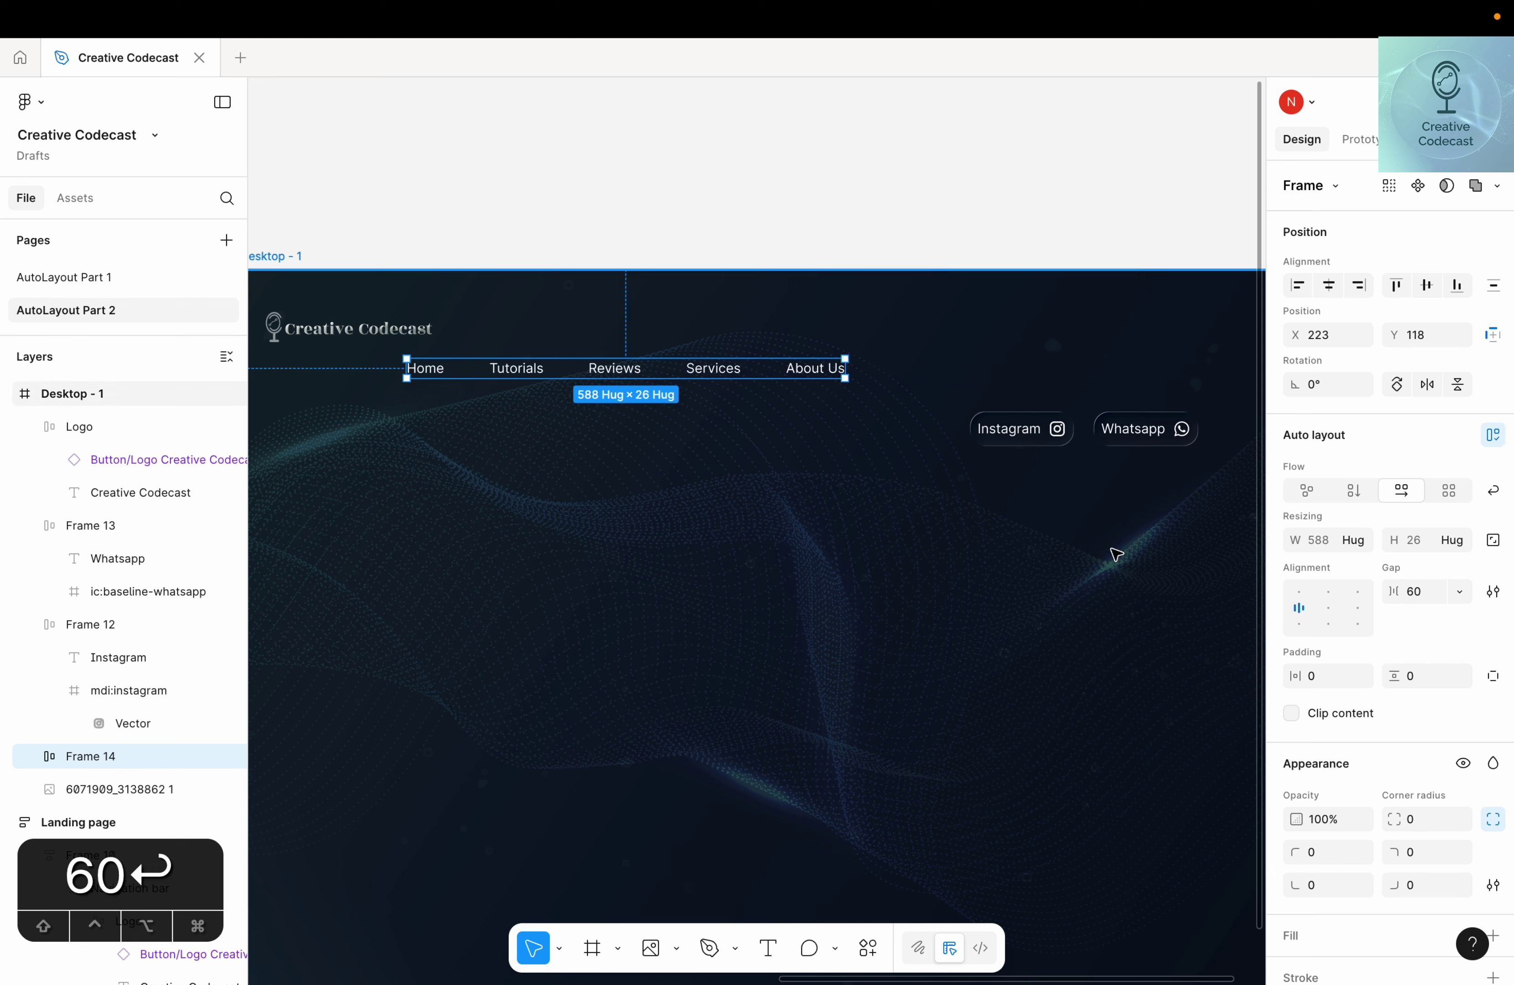
drag(604, 370, 701, 335)
key(Escape)
Wrap the Instagram and Whatsapp buttons in an auto layout with a wider gap and place it level with the navigation links
scroll(727, 467, right, 5)
click(818, 428)
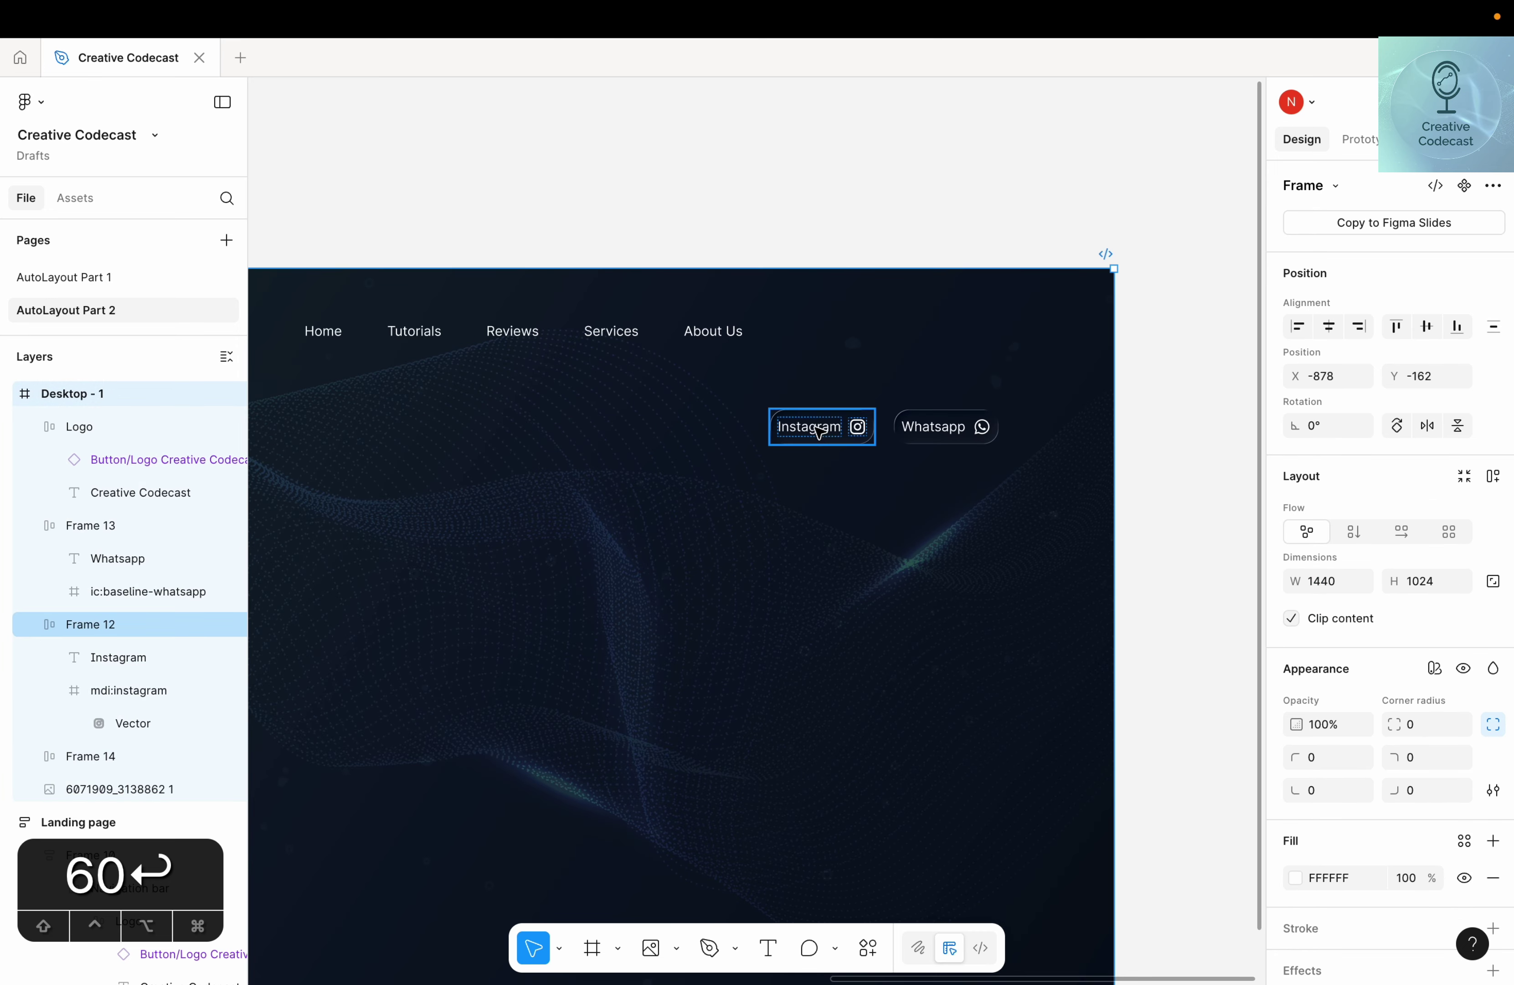
shift+click(939, 427)
key(shift+a)
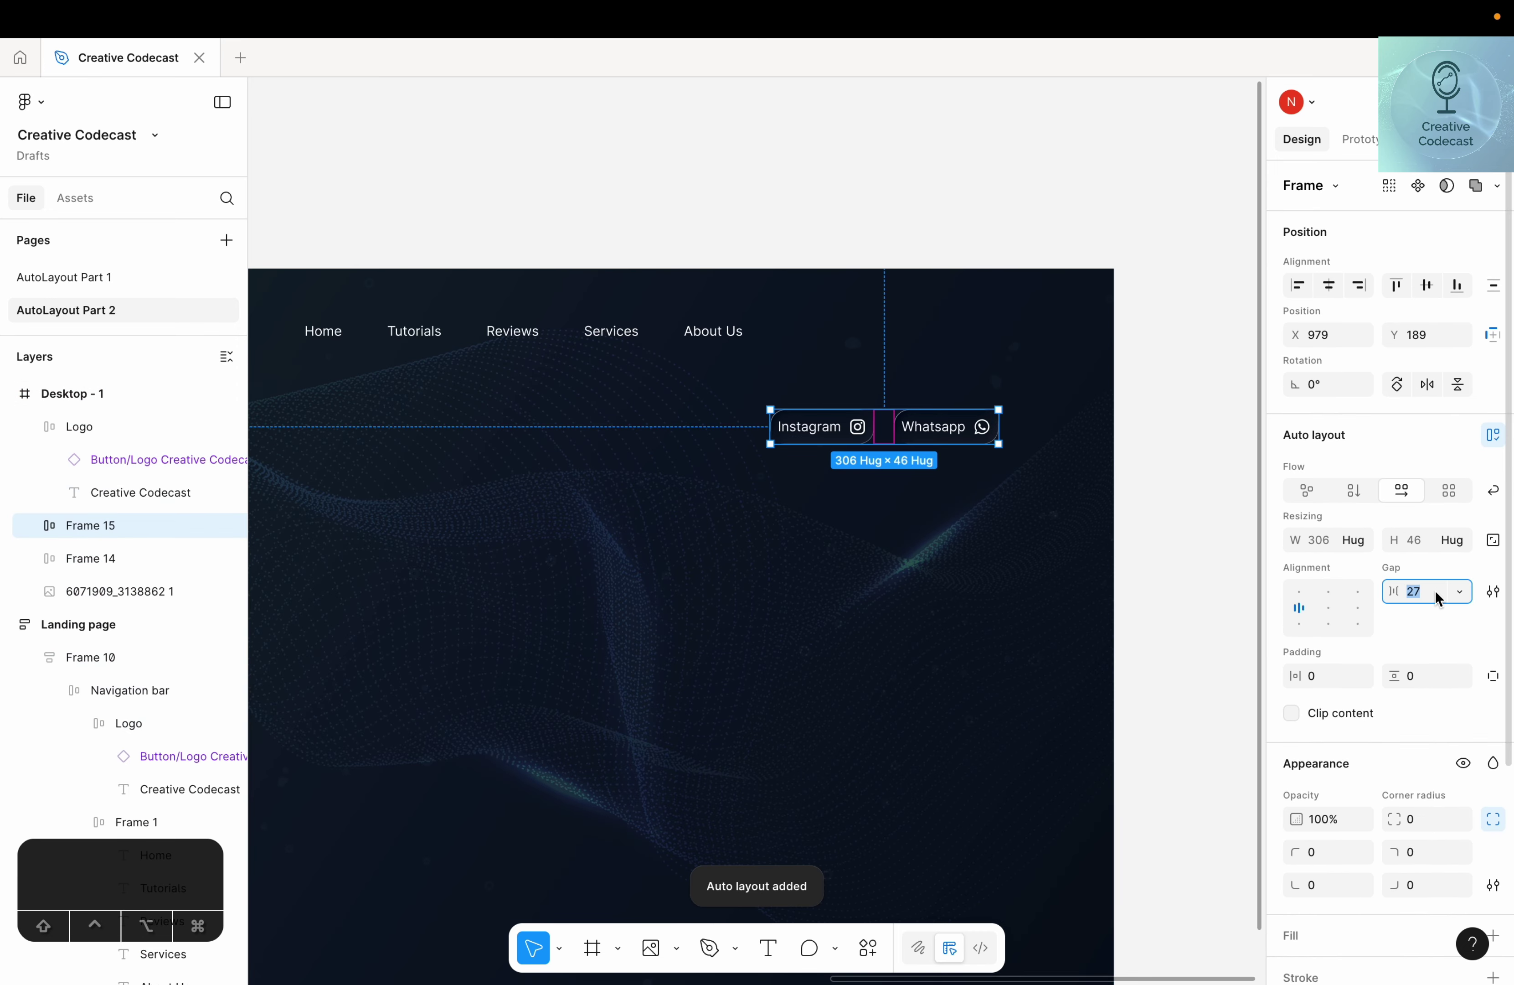
key(Return)
key(Escape)
key(shift+1)
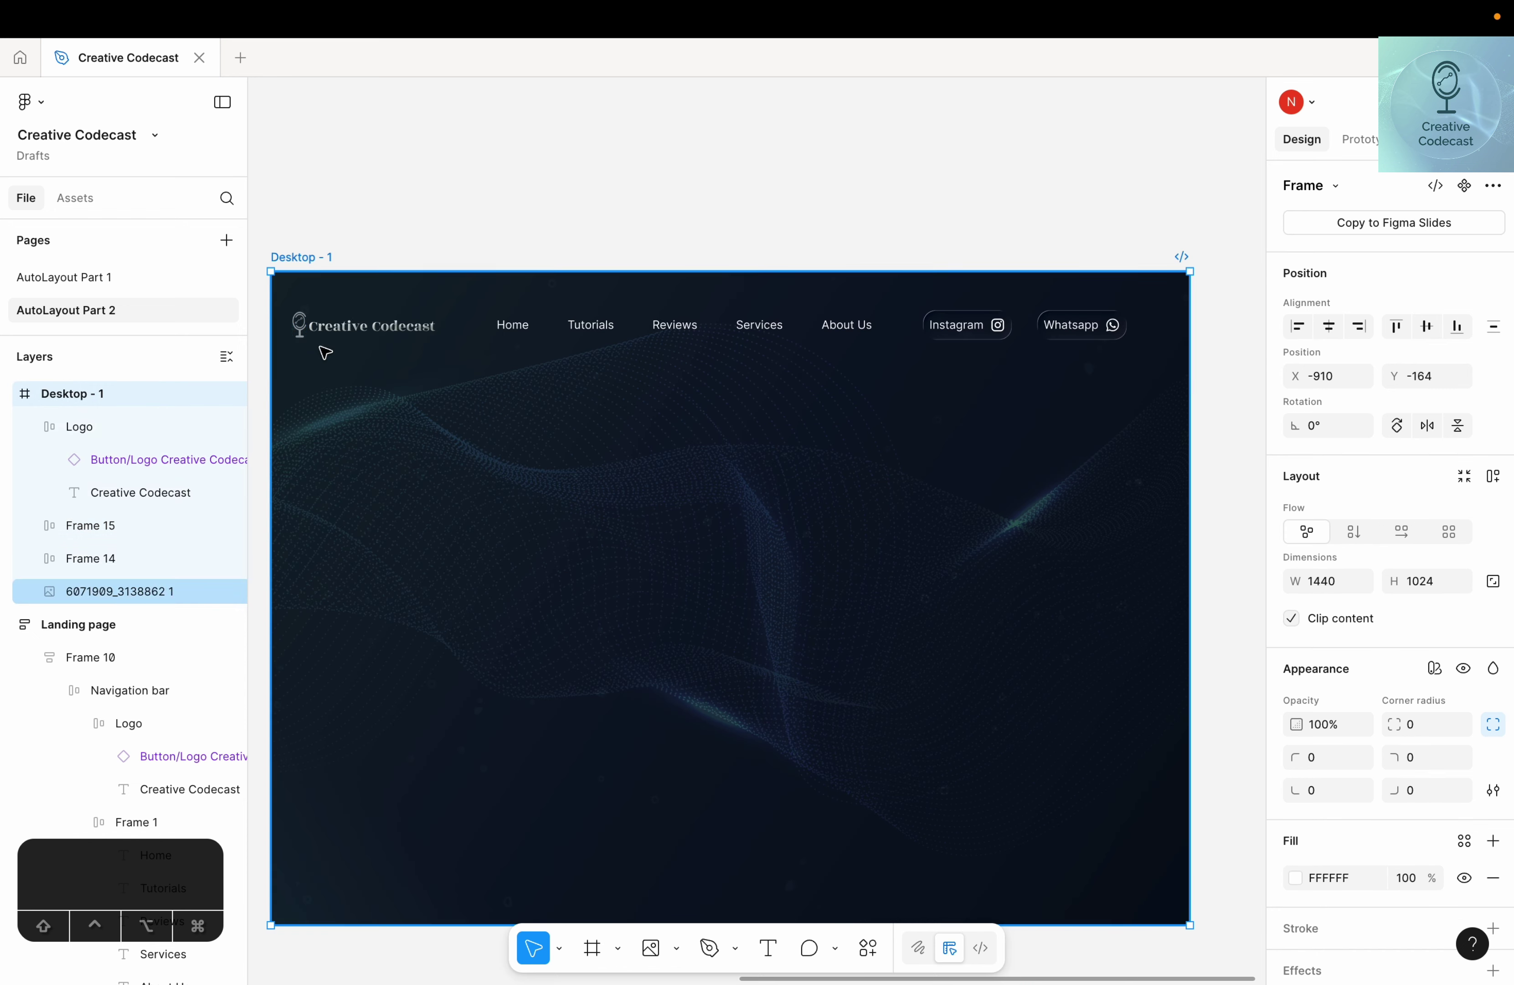
Combine the logo, the navigation links and the button pair into one horizontal auto layout
click(341, 343)
shift+click(675, 325)
shift+click(997, 326)
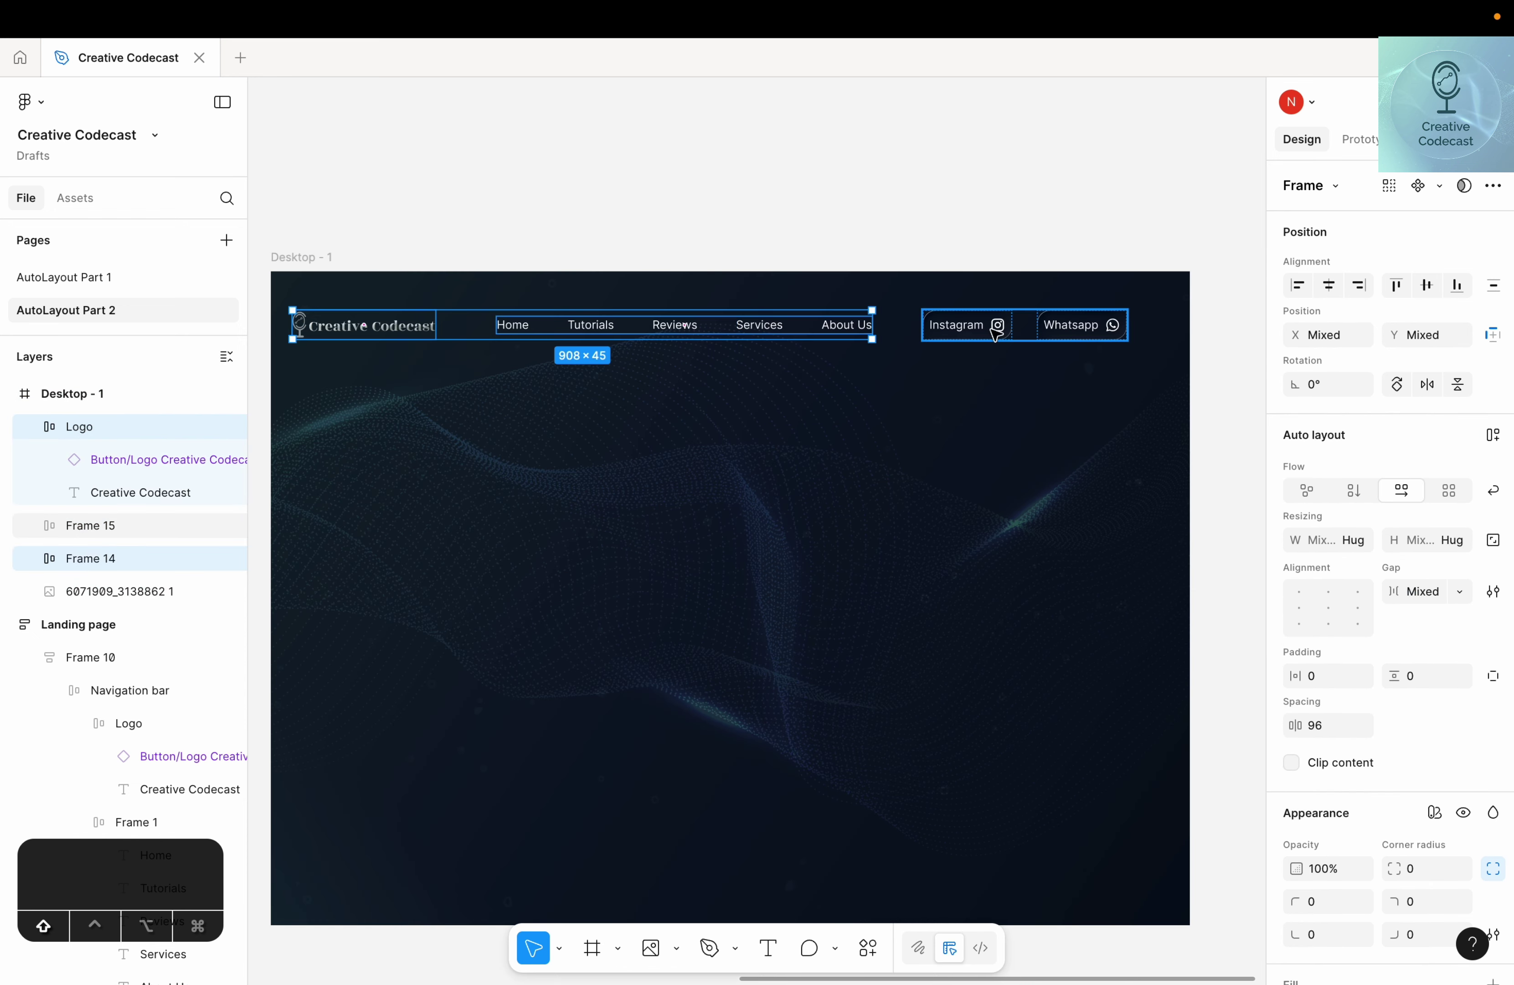
key(shift+a)
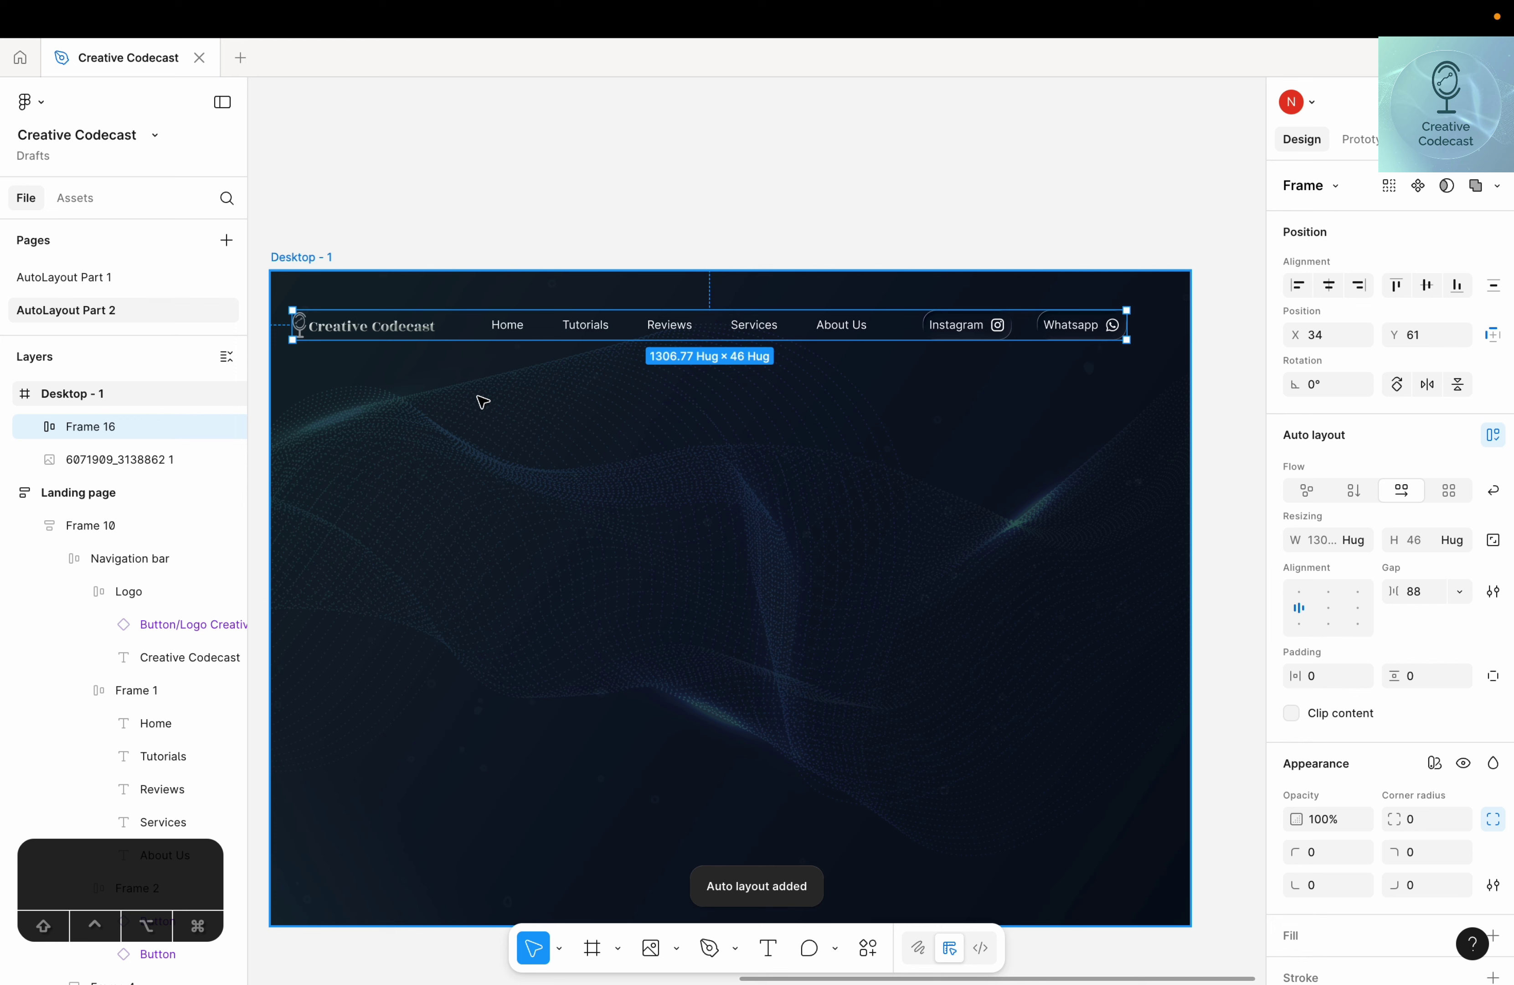
Move the combined navigation bar within the Desktop - 1 frame to X 67, Y 69
drag(528, 327, 551, 156)
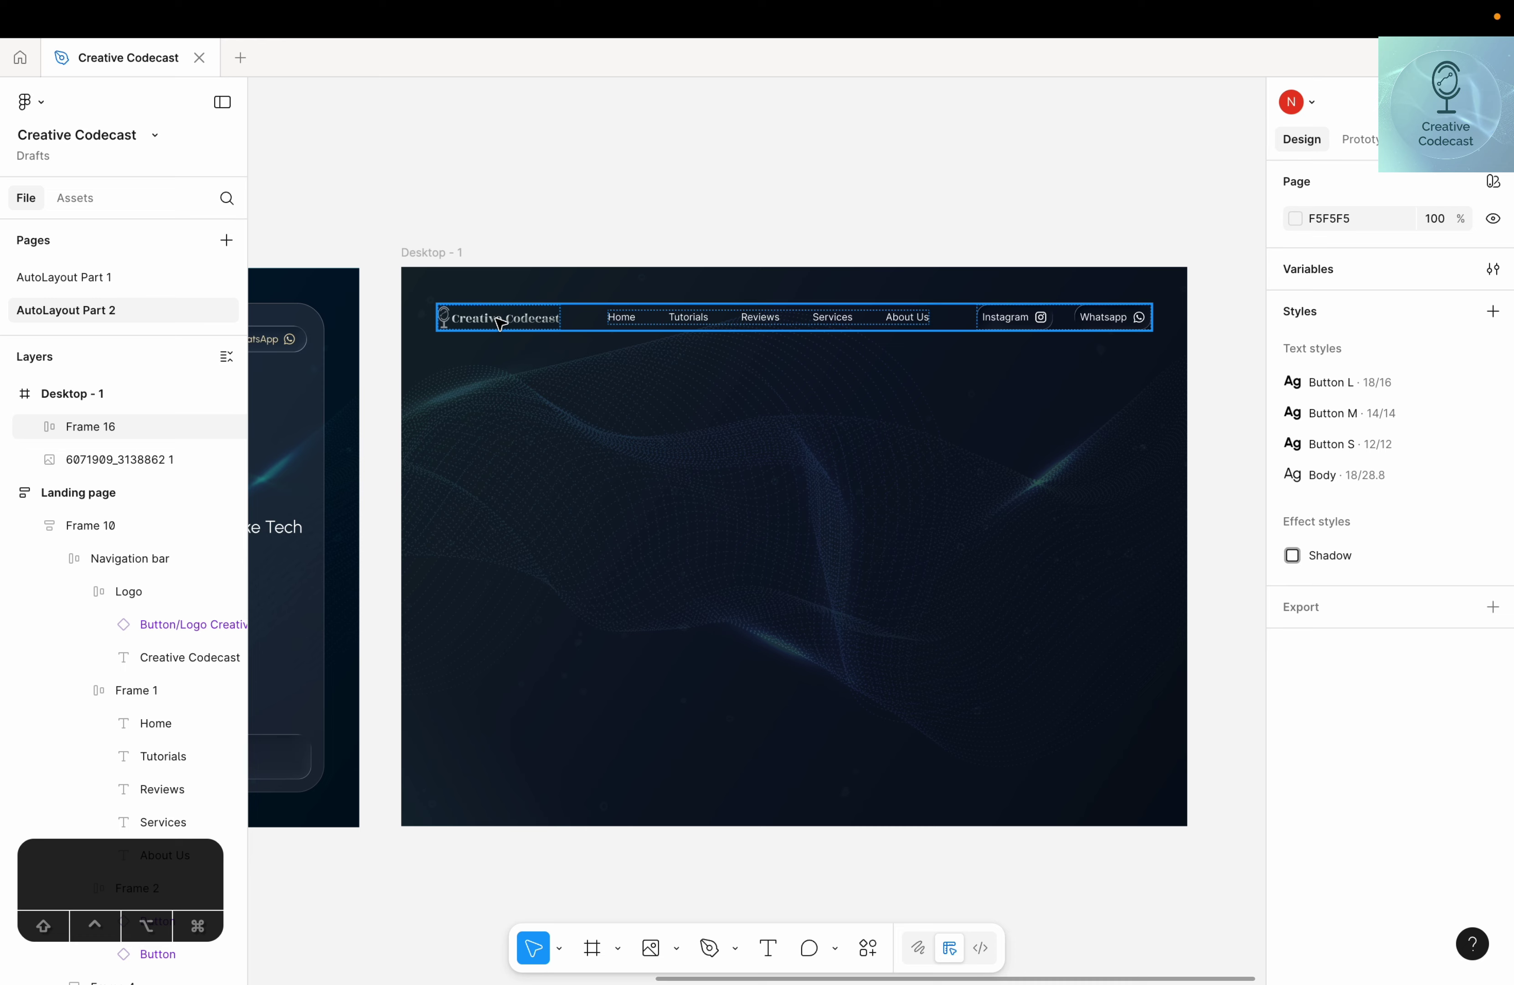
click(680, 329)
scroll(905, 281, up, 3)
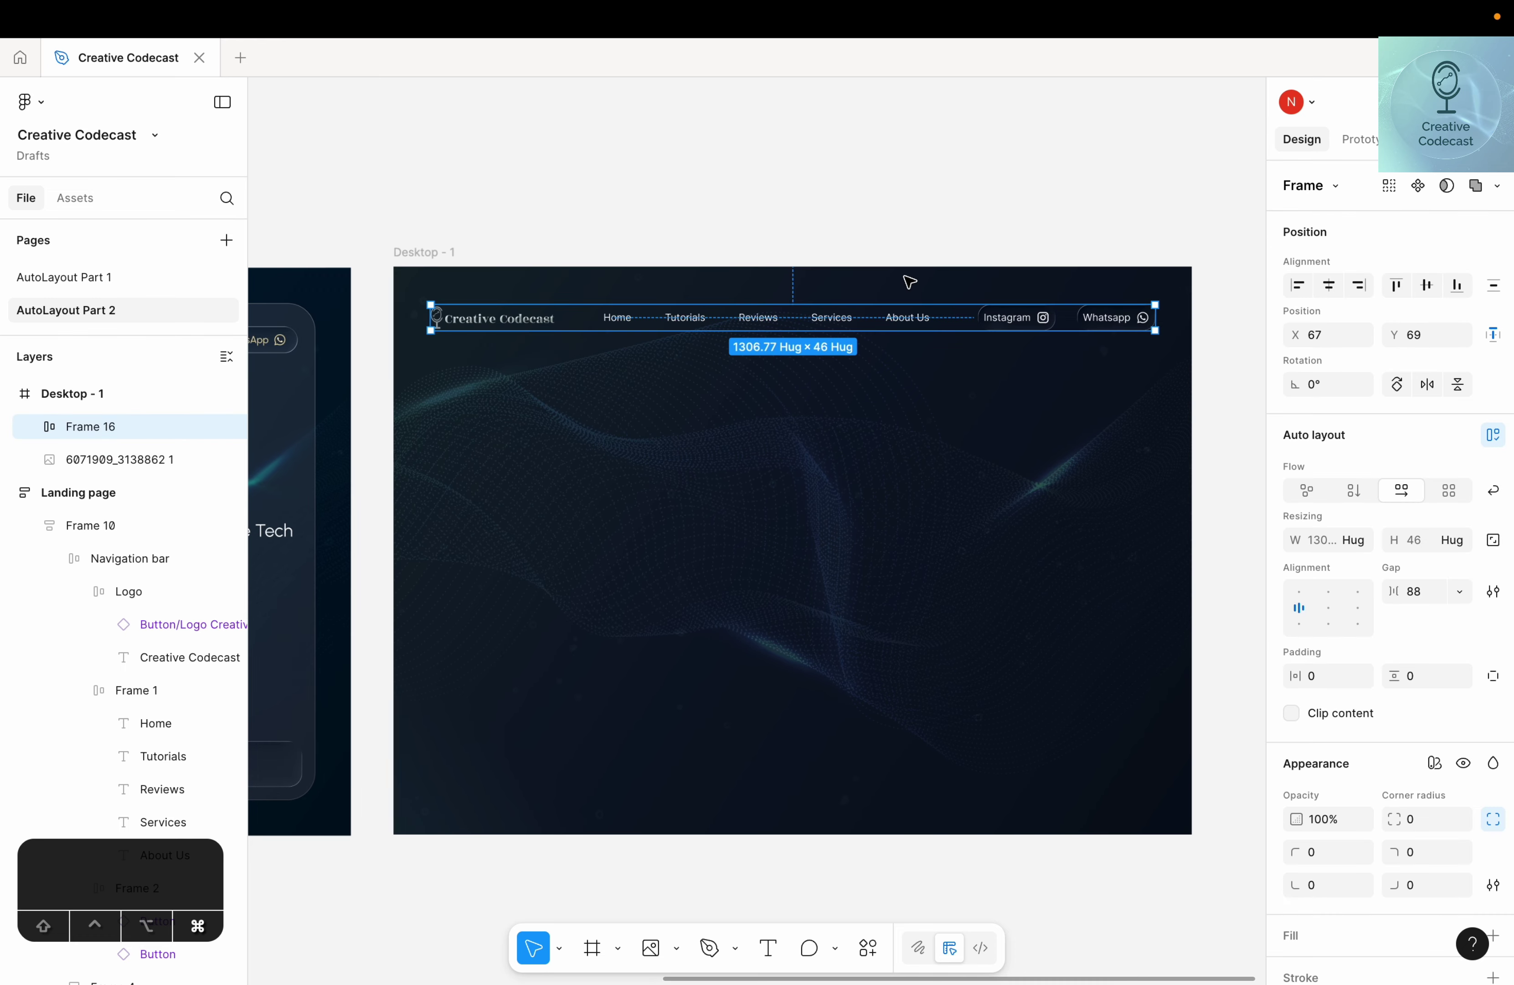
key(Escape)
Add the white heading text "Design. Code. Create. AI" beneath the navigation bar in Desktop - 1, following the original Landing page
scroll(737, 396, down, 3)
drag(543, 458, 922, 420)
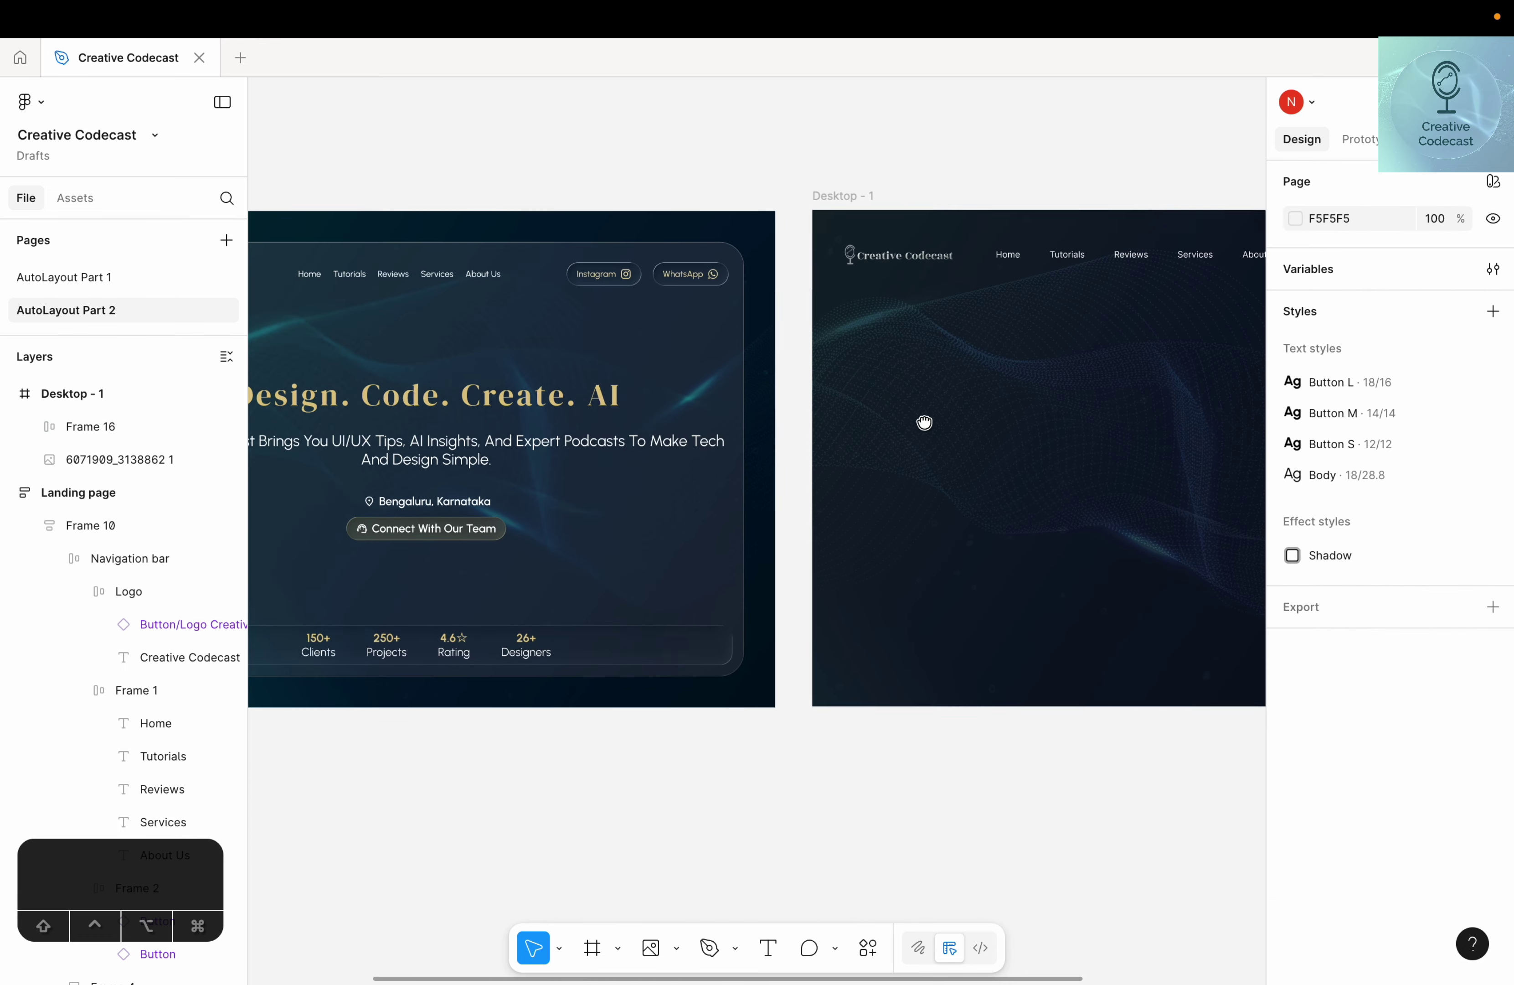
scroll(490, 451, left, 5)
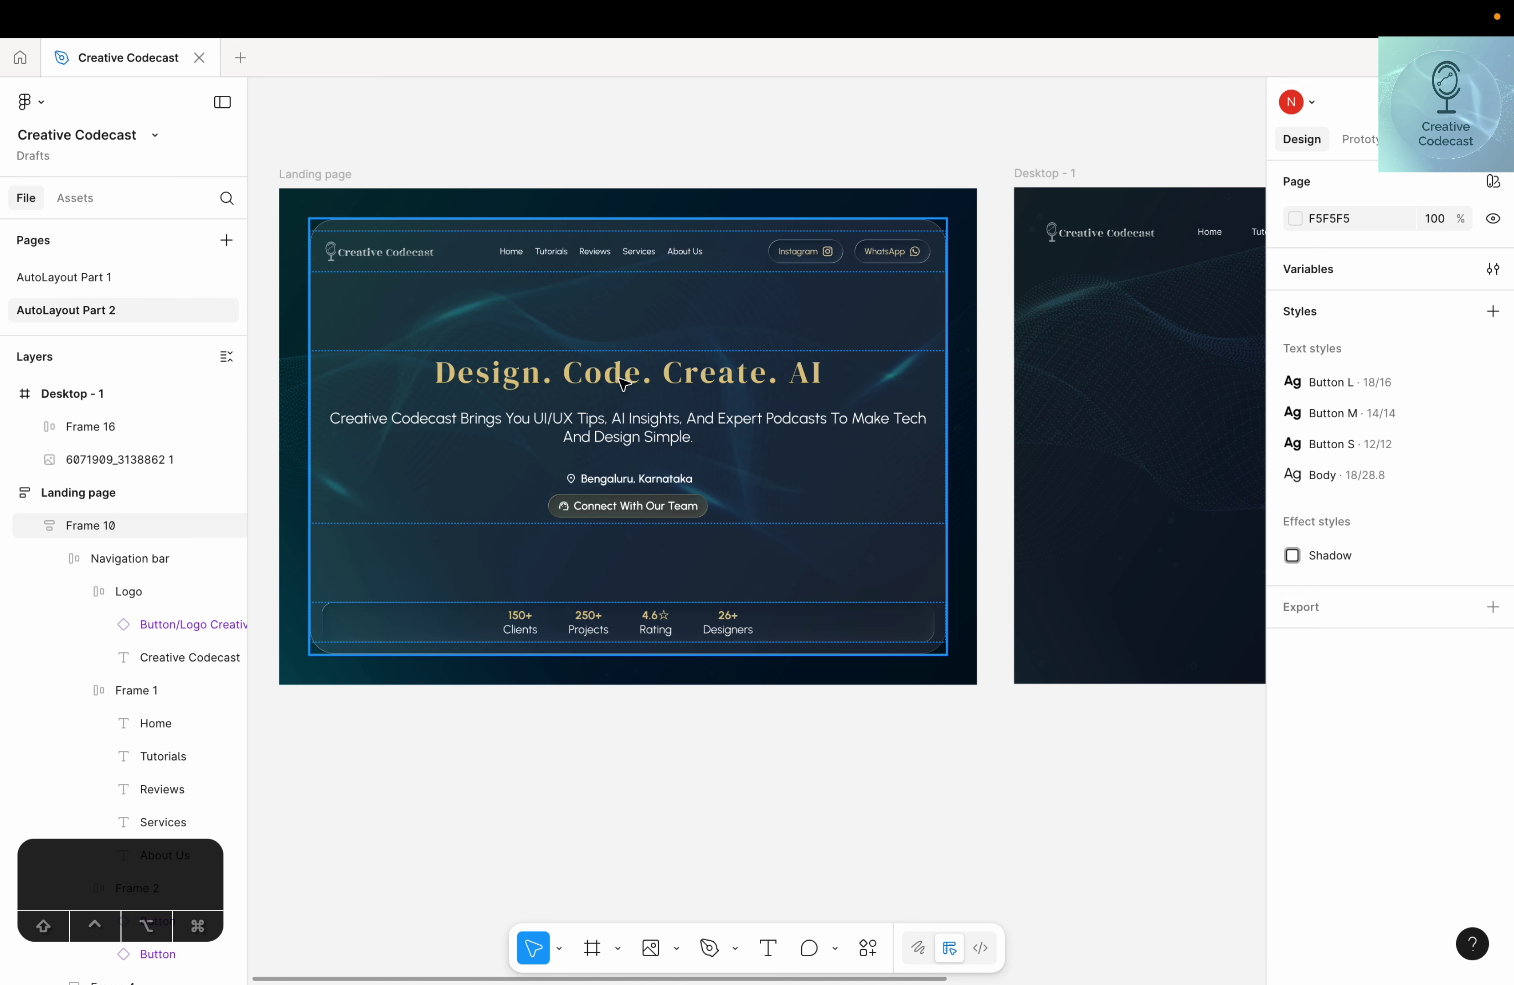
scroll(412, 426, right, 10)
scroll(592, 453, up, 2)
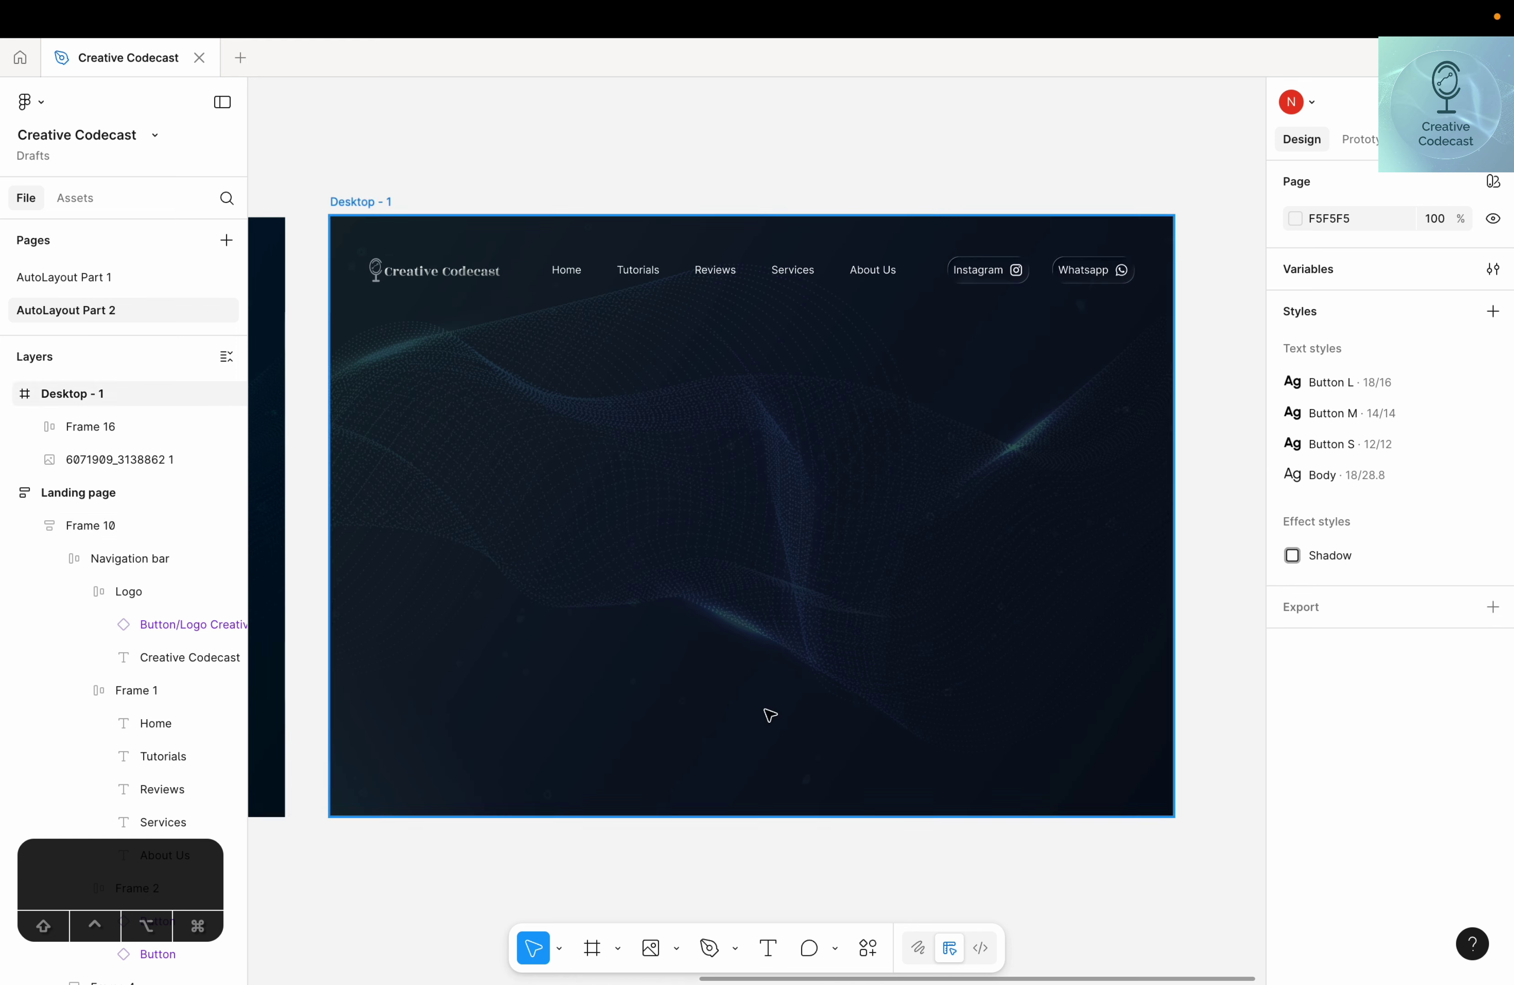
click(769, 949)
click(589, 428)
text(Design. Code. Create. AI)
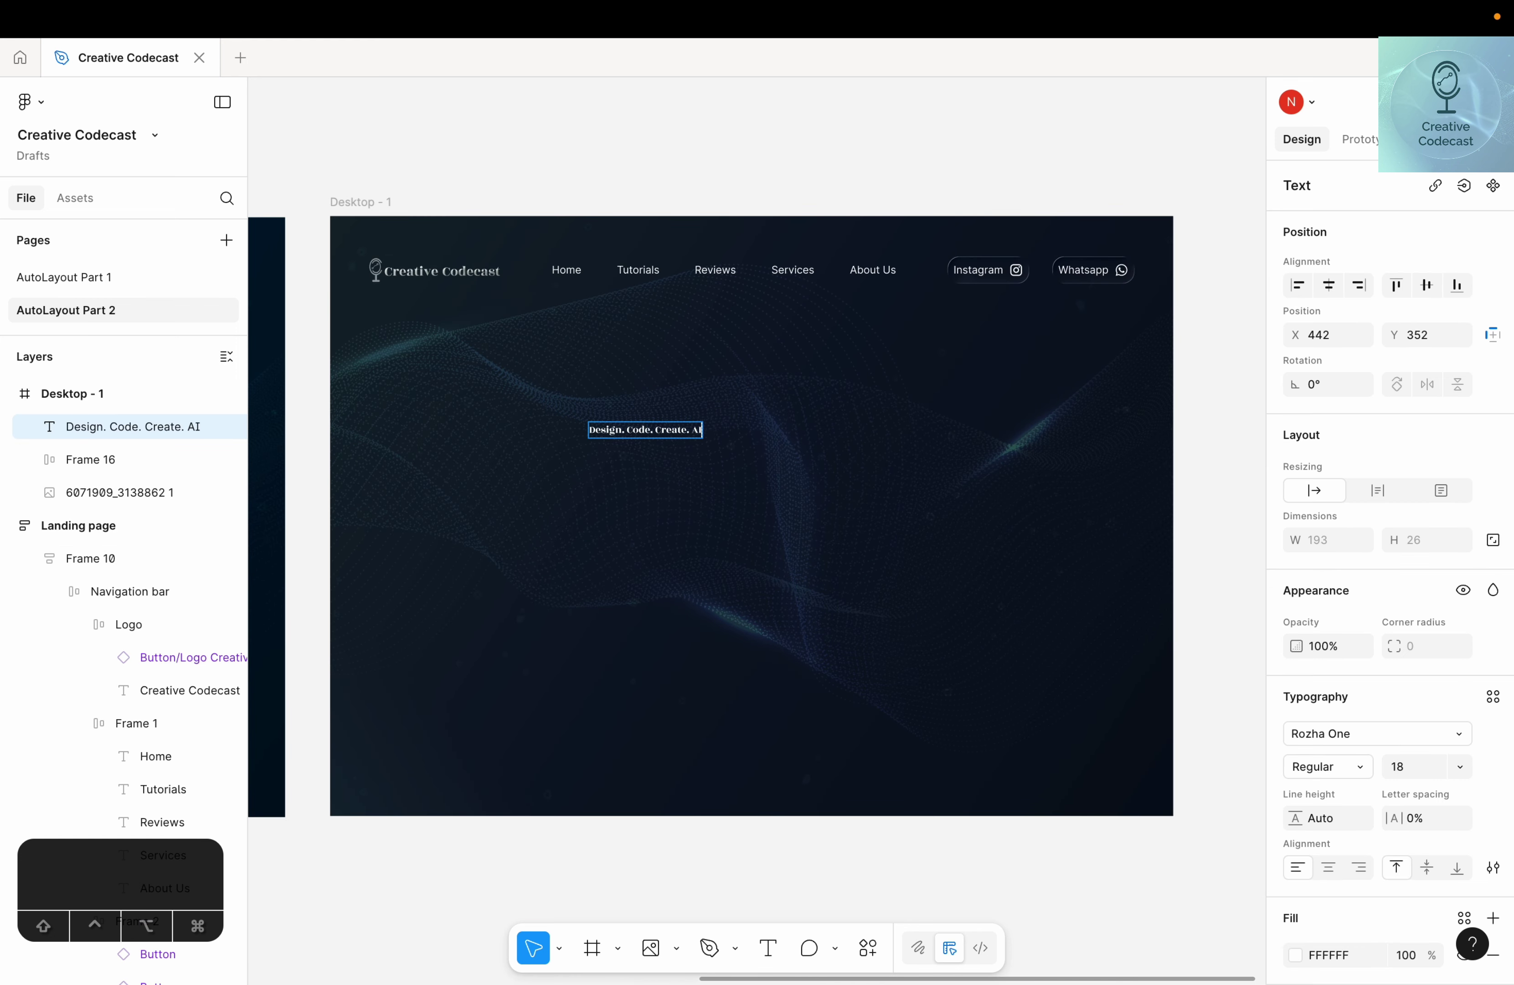
key(Escape)
Set the heading's font size to 64 and shift the heading to X 389, Y 320
click(1459, 775)
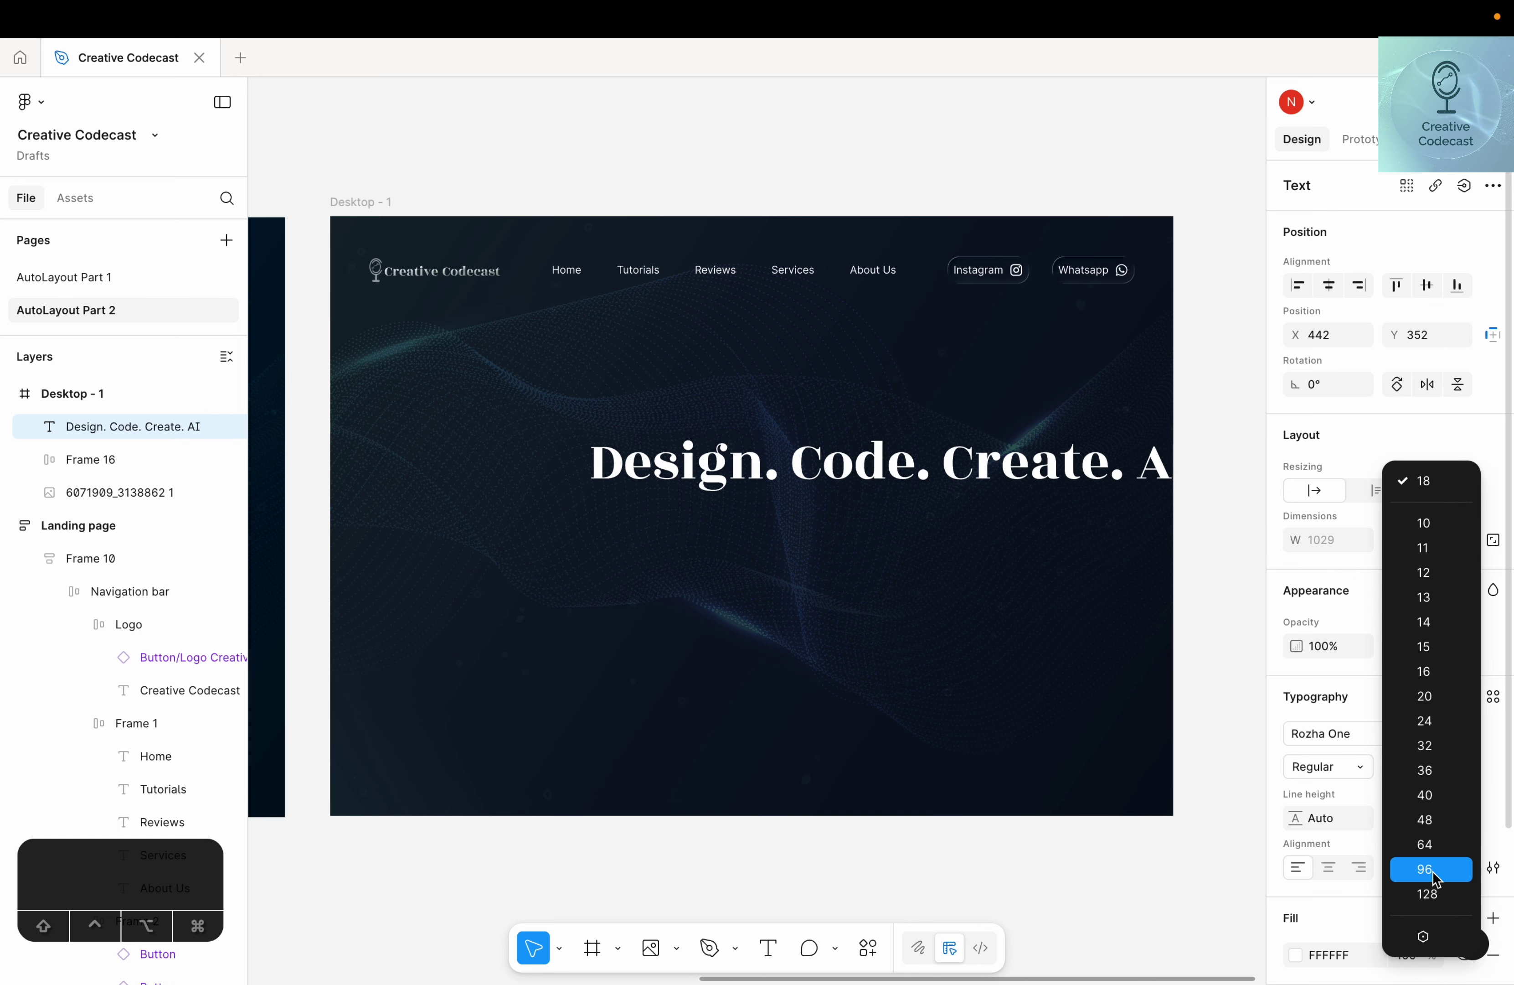
click(1431, 845)
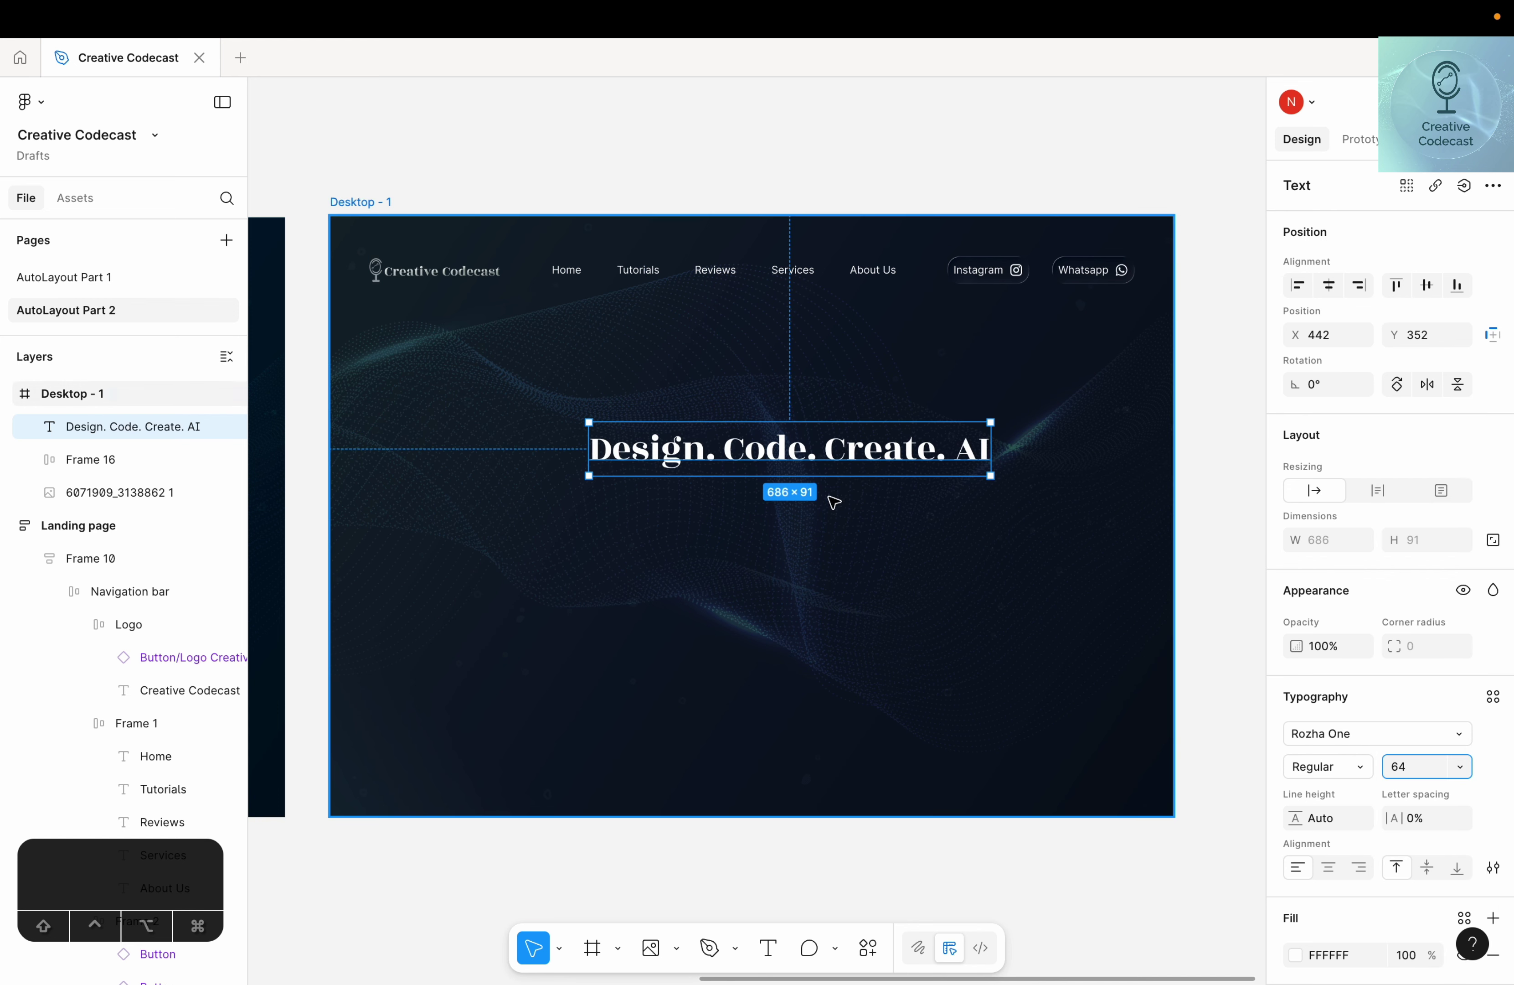
drag(831, 454, 808, 440)
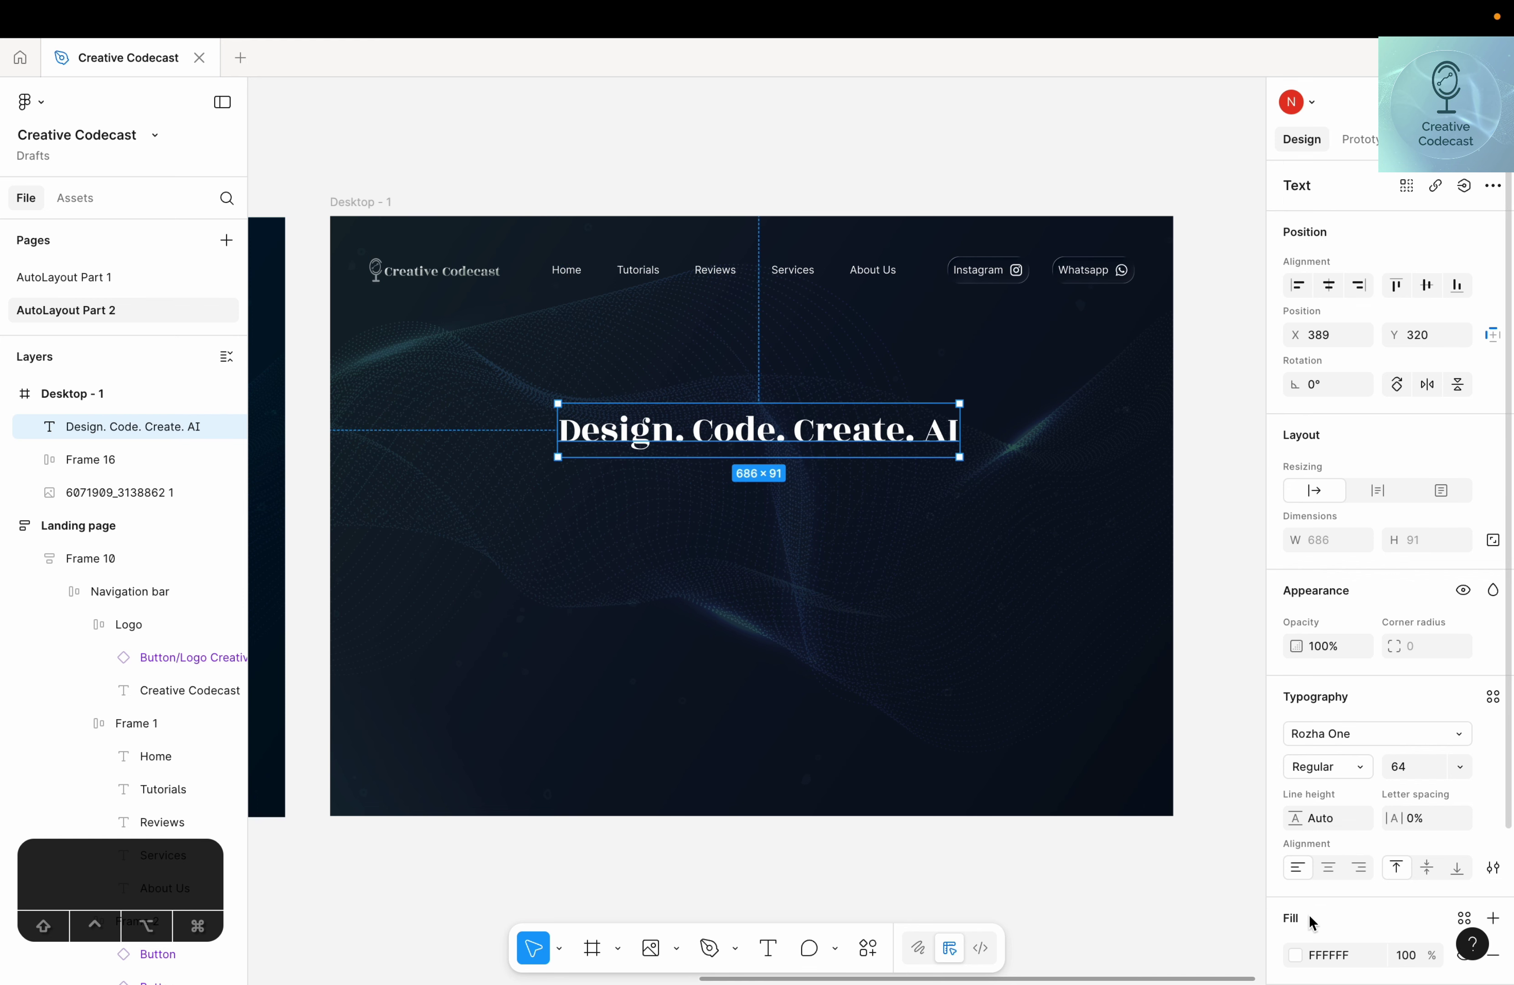
Fill the heading with the page colour E8D6A8 and move it to X 380, Y 334
scroll(1297, 831, down, 3)
click(1296, 777)
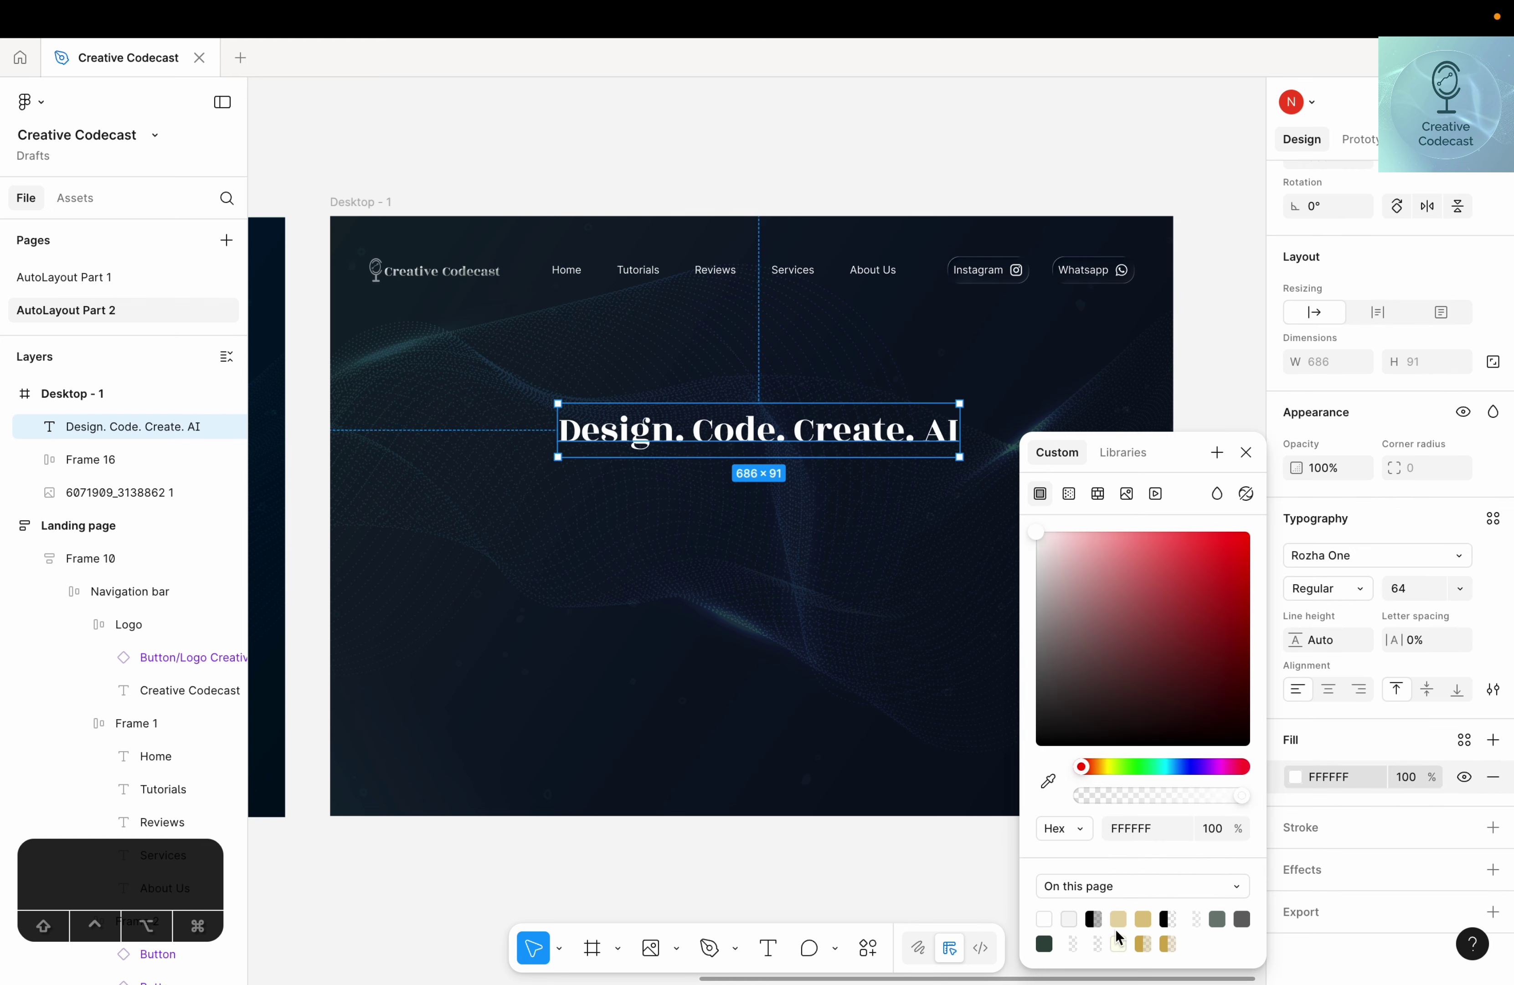
click(1119, 921)
click(795, 832)
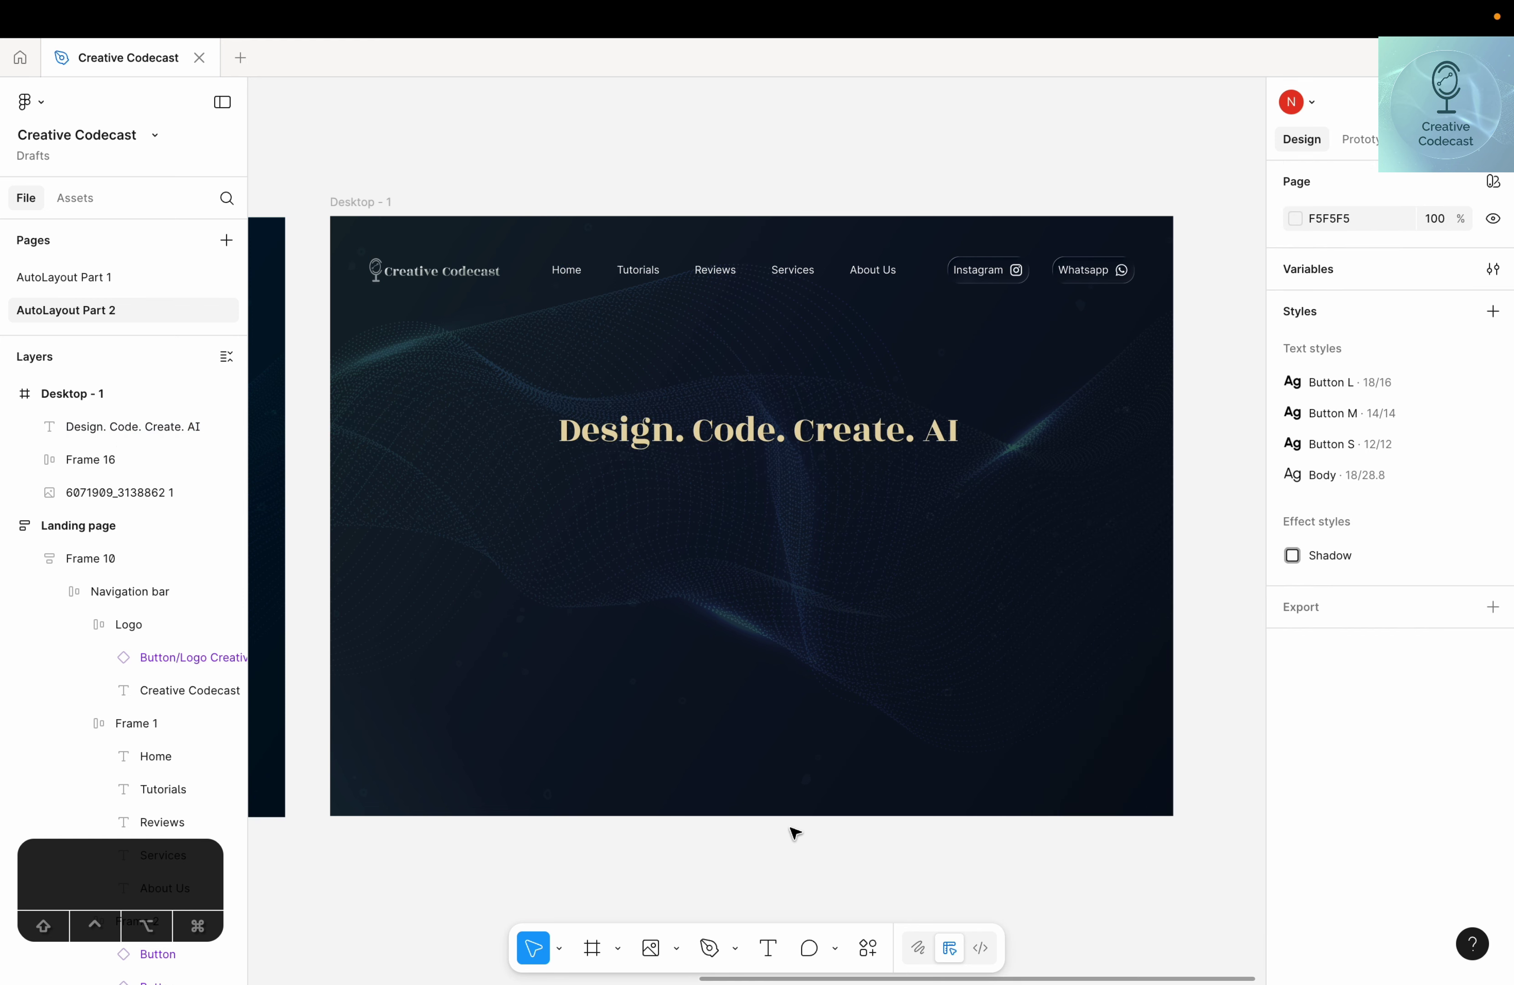
drag(792, 439, 784, 459)
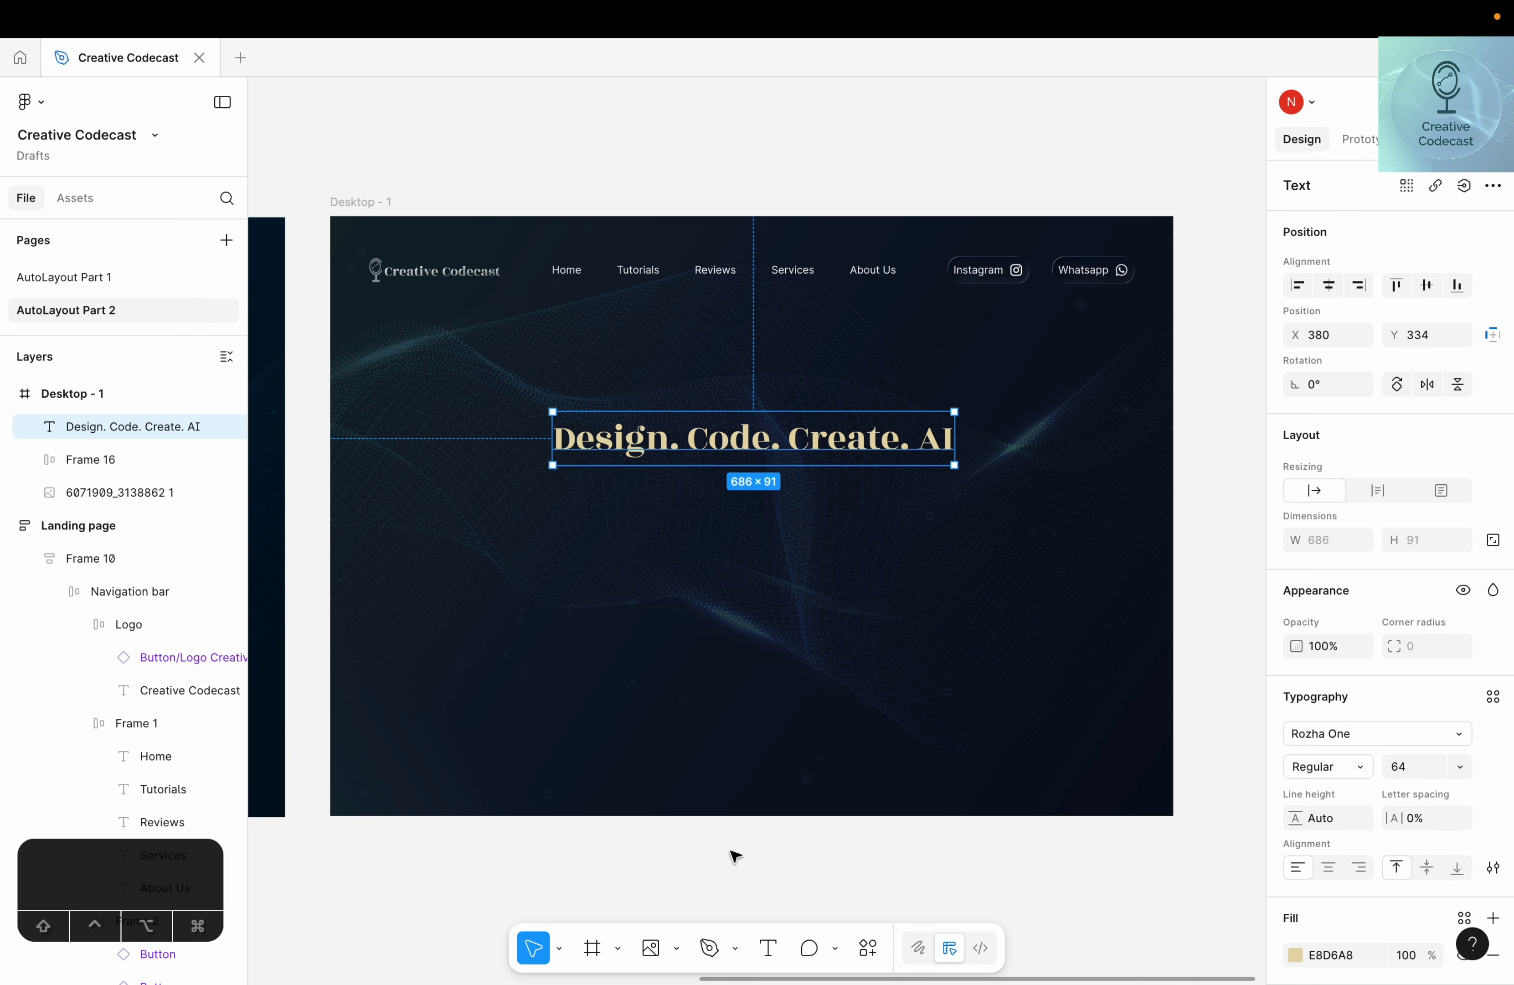
click(736, 856)
Copy the text of the description paragraph below the heading in the original Landing page frame
scroll(731, 829, left, 13)
click(651, 498)
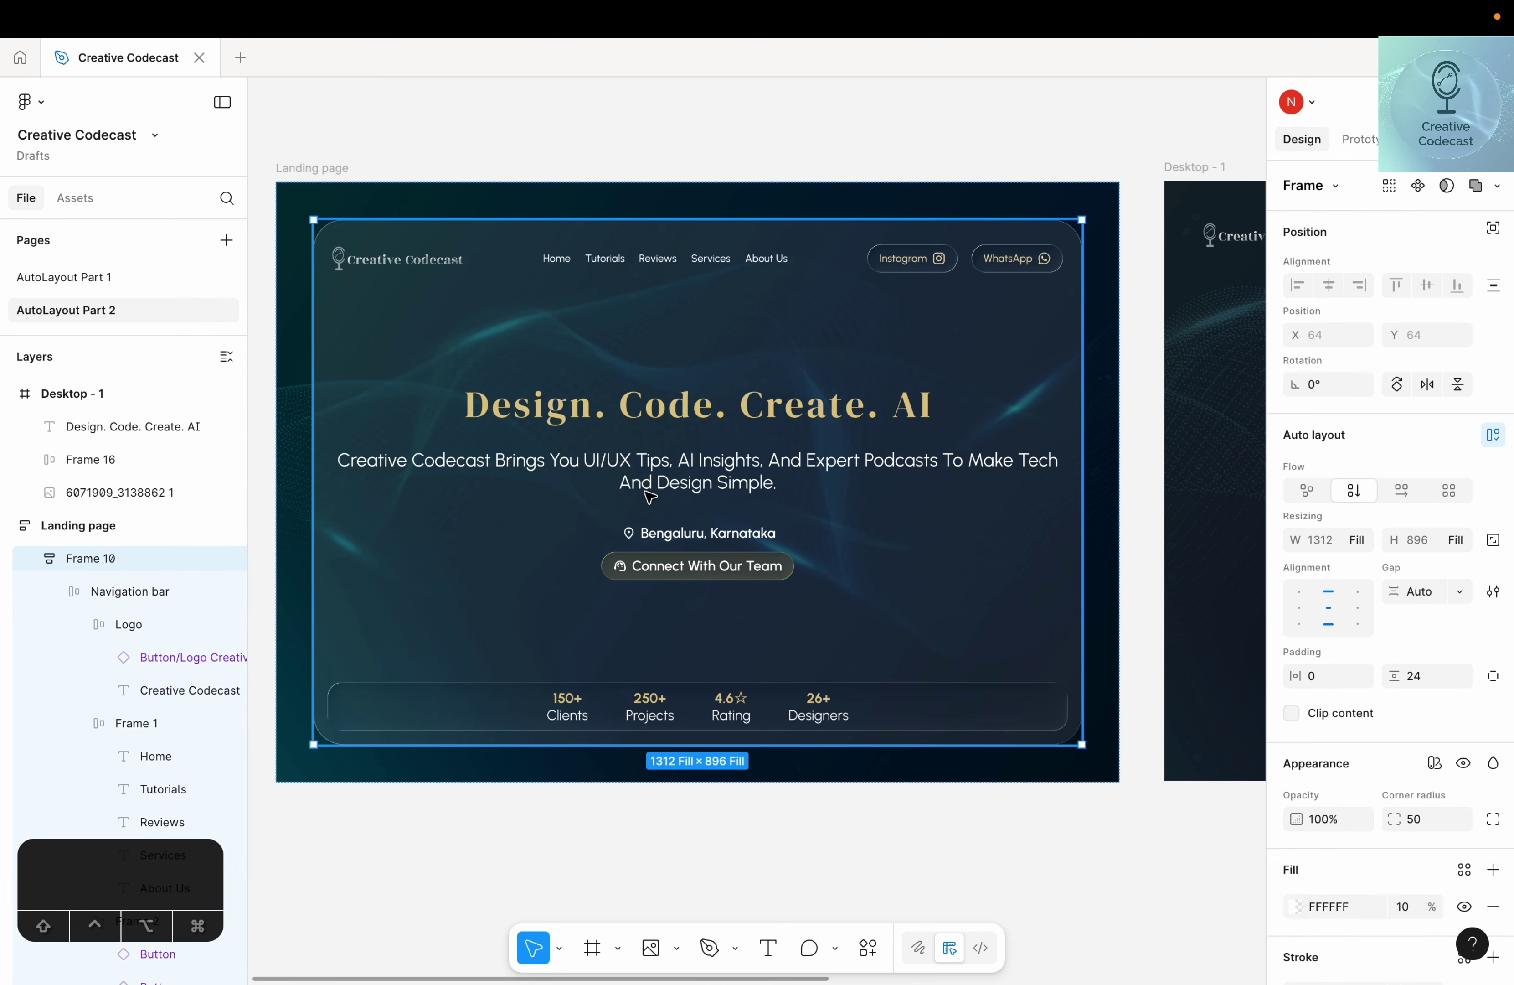
key(Return)
key(Return)
key(Return)
key(Return)
key(Return)
key(Return)
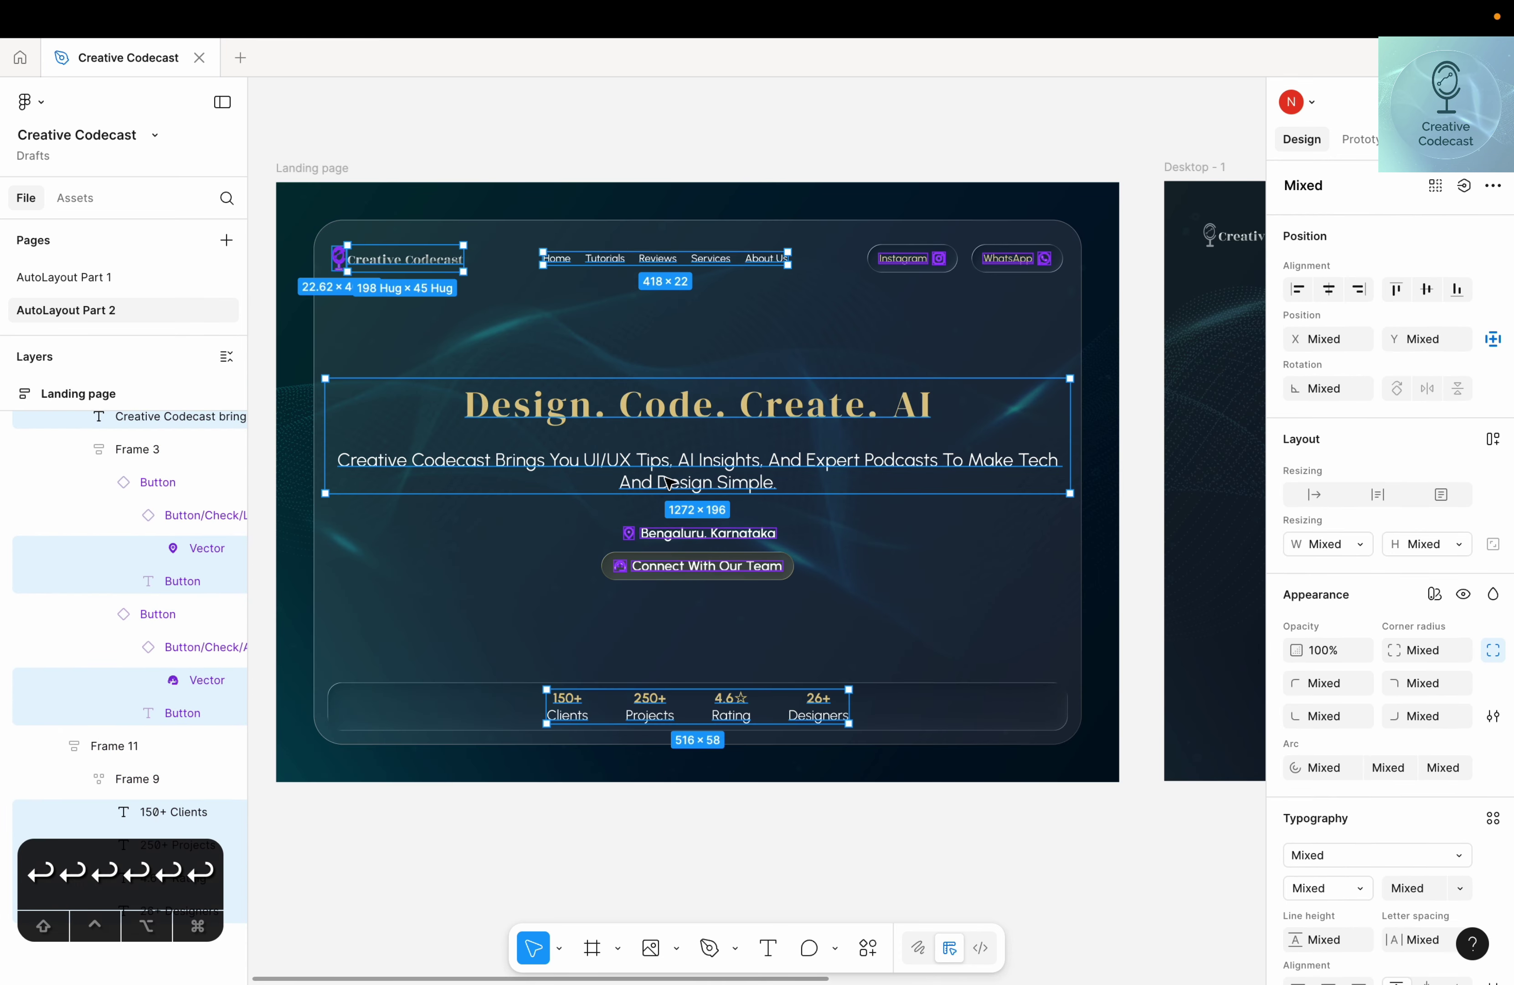
double_click(668, 481)
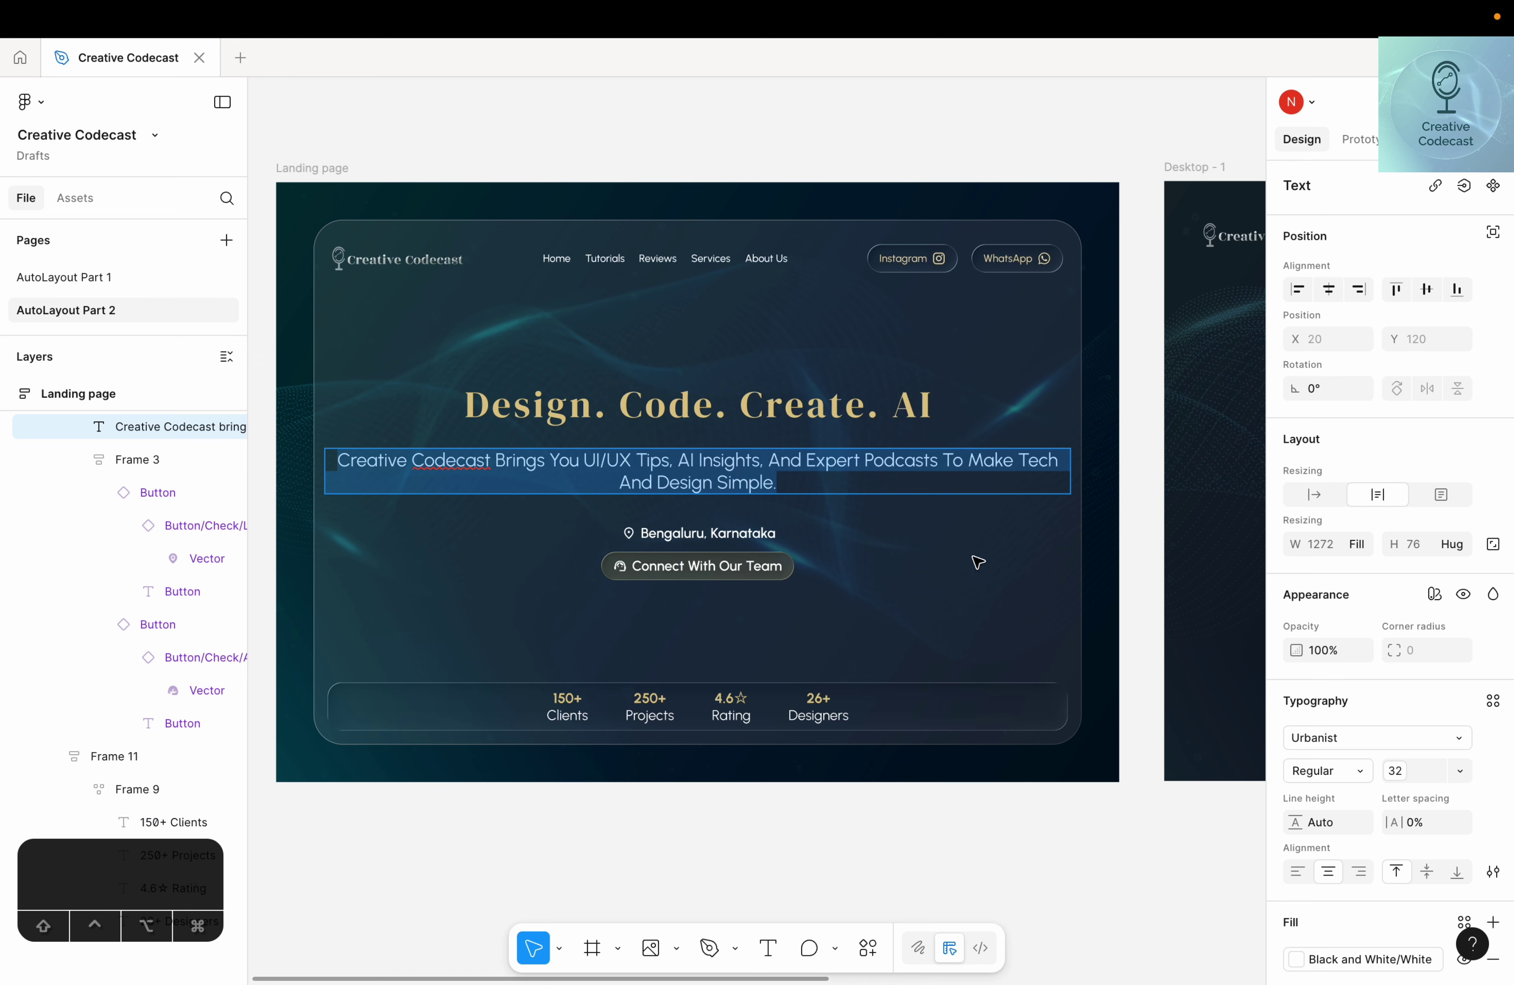
Add the copied "Creative Codecast brings you UI/UX Tips" description to Desktop - 1 and place it just below the heading at X 0, Y 437
scroll(978, 561, right, 10)
click(768, 947)
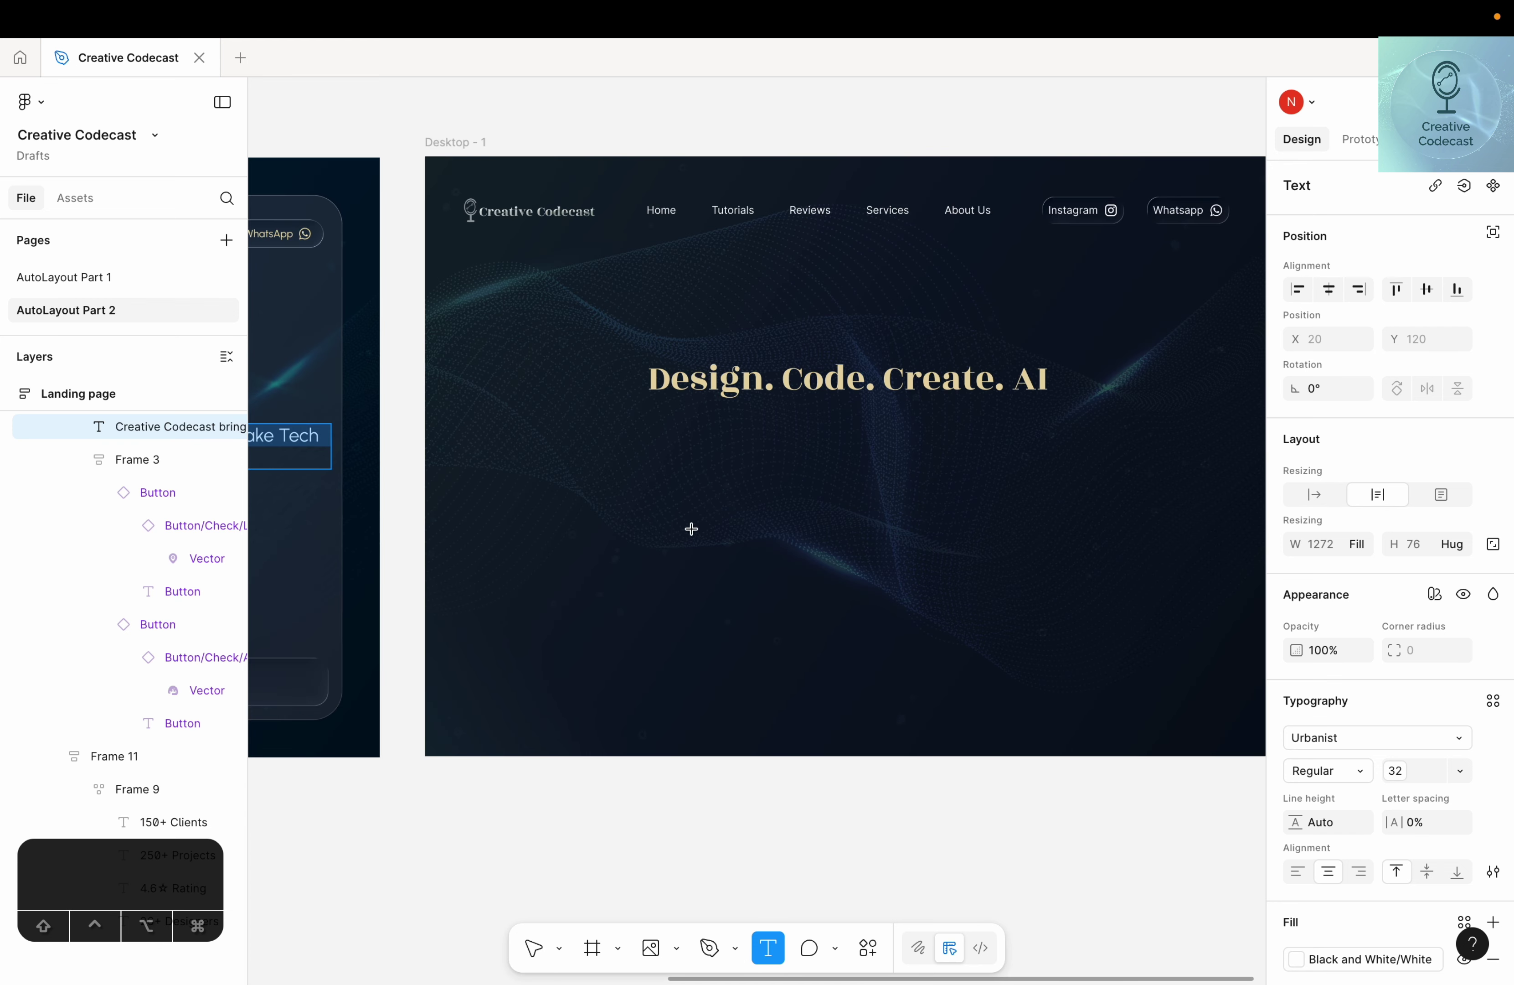
click(657, 473)
text(Creative Codecast brings you UI/UX Tips, AI Insights, And Expert Podcasts To Make Tech And Design Simple.)
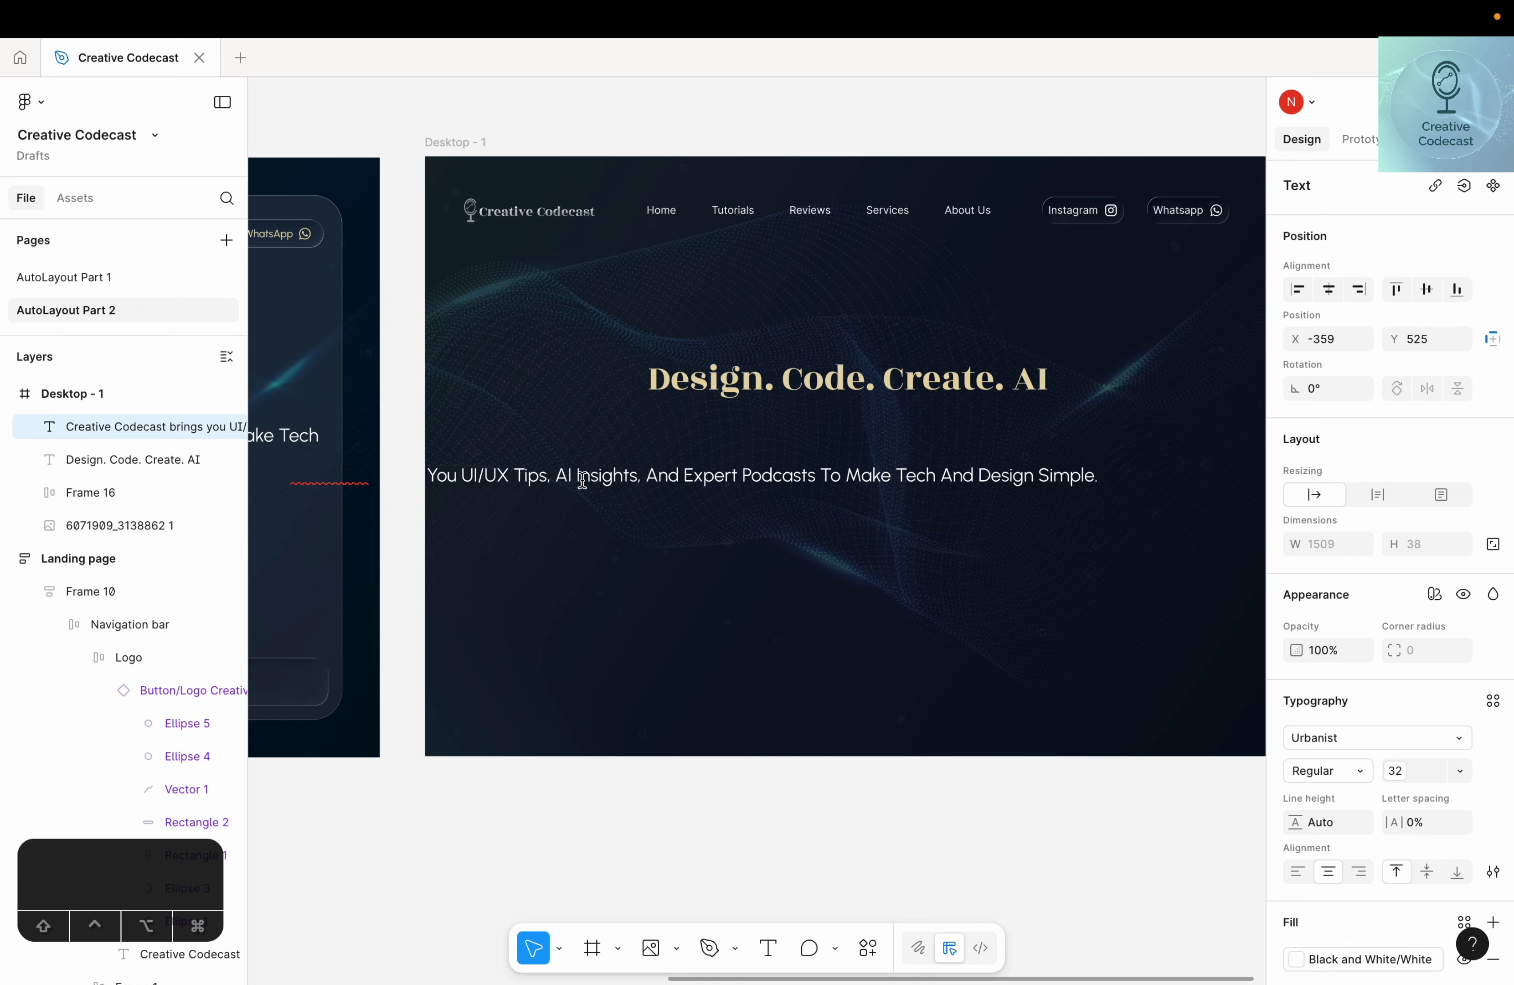
key(Escape)
drag(588, 474, 799, 423)
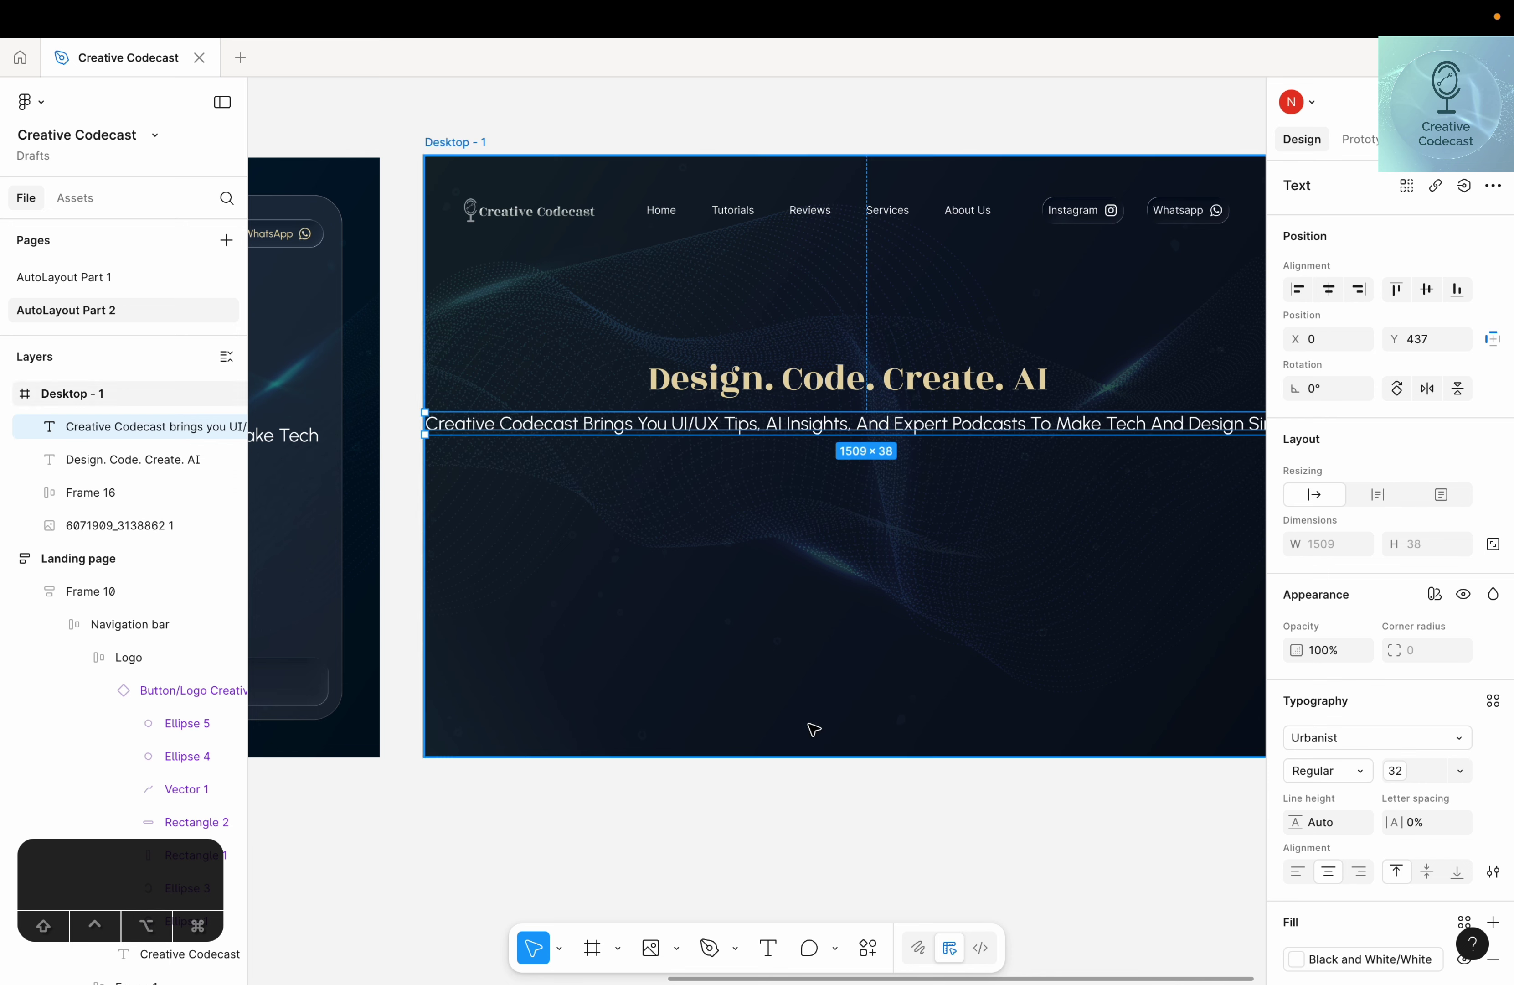
click(658, 829)
Duplicate the Whatsapp button out of the navigation bar and place the copy below the description at X 580, Y 579
scroll(588, 812, left, 10)
scroll(626, 814, left, 2)
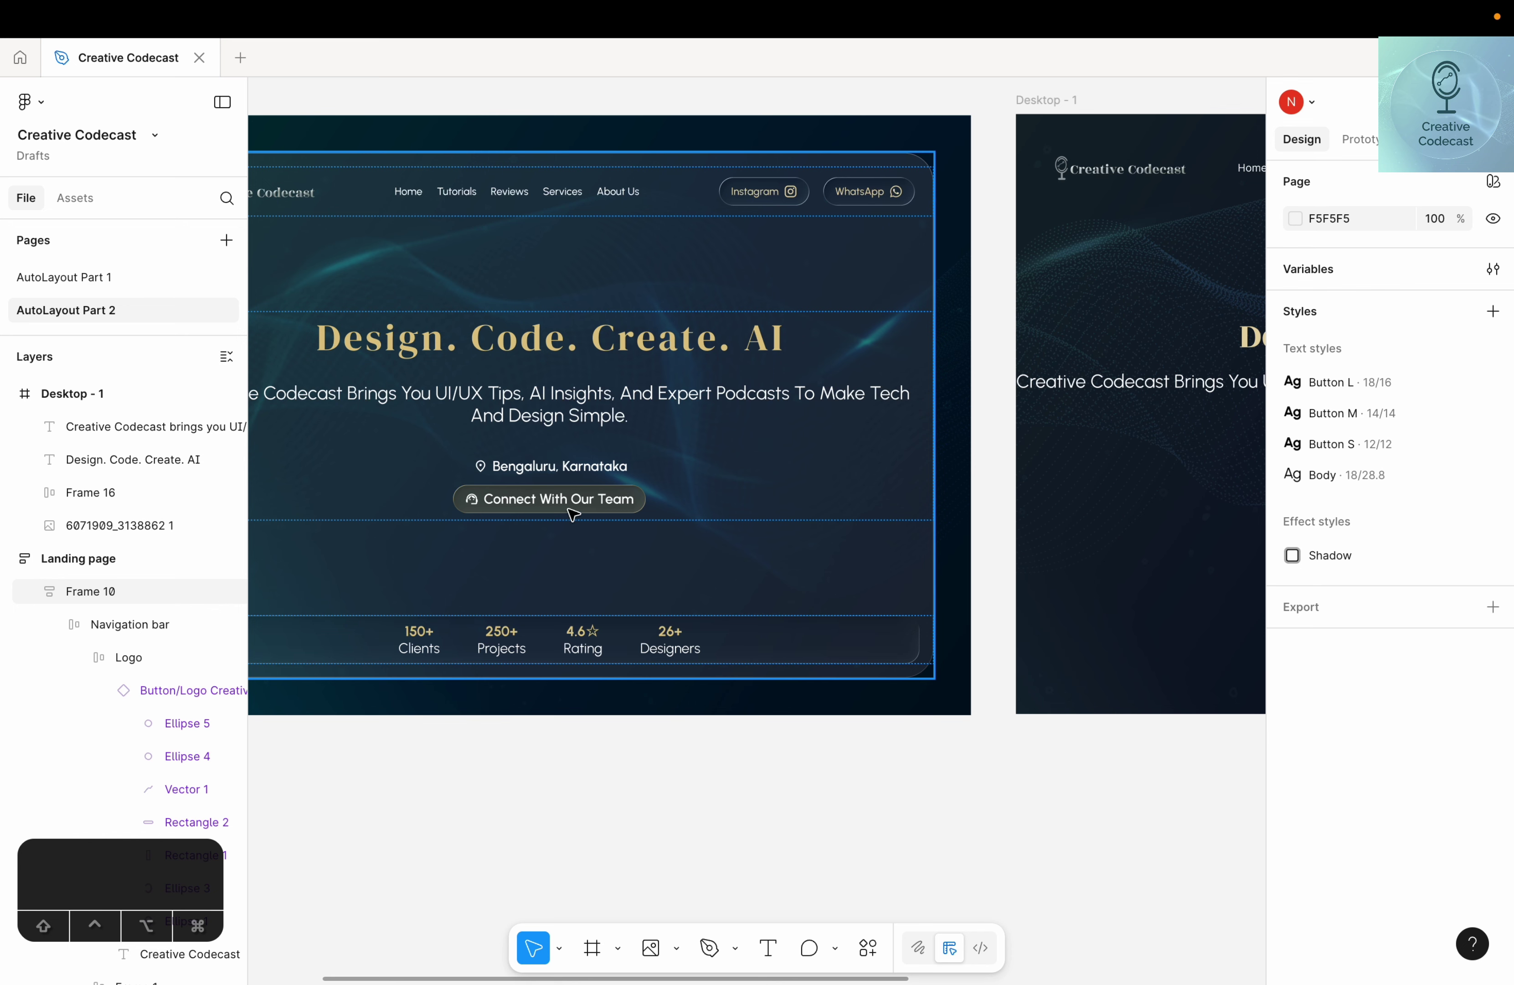
drag(1081, 764, 353, 814)
drag(680, 808, 586, 823)
scroll(563, 819, up, 2)
scroll(585, 823, down, 2)
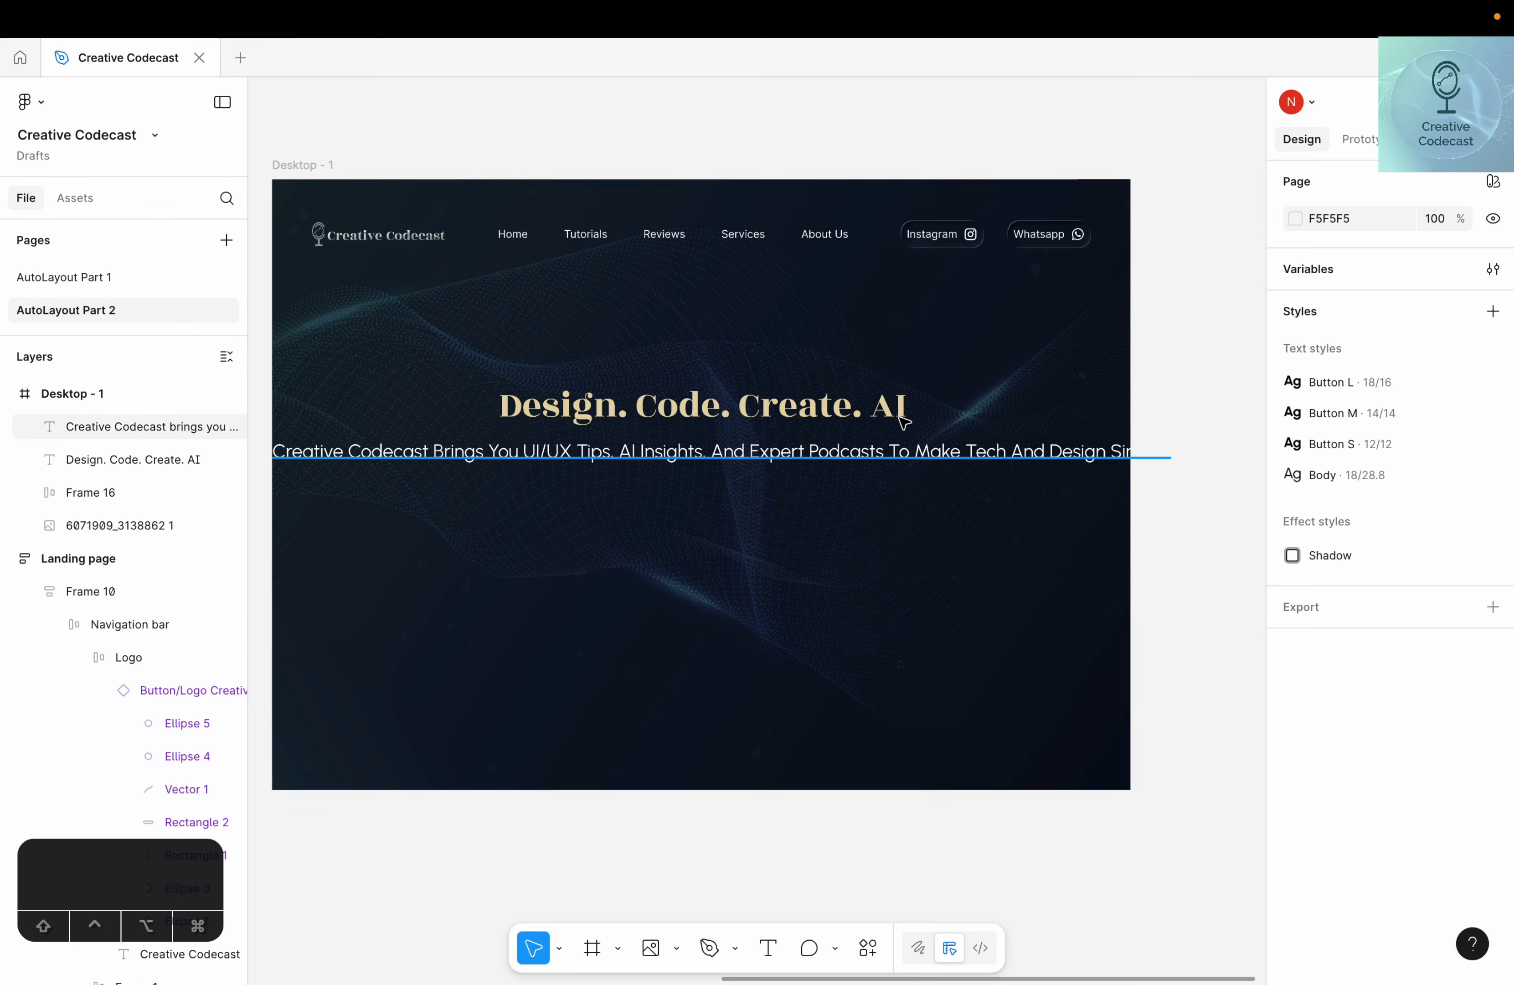
click(957, 251)
key(Return)
key(Return)
key(Return)
click(953, 242)
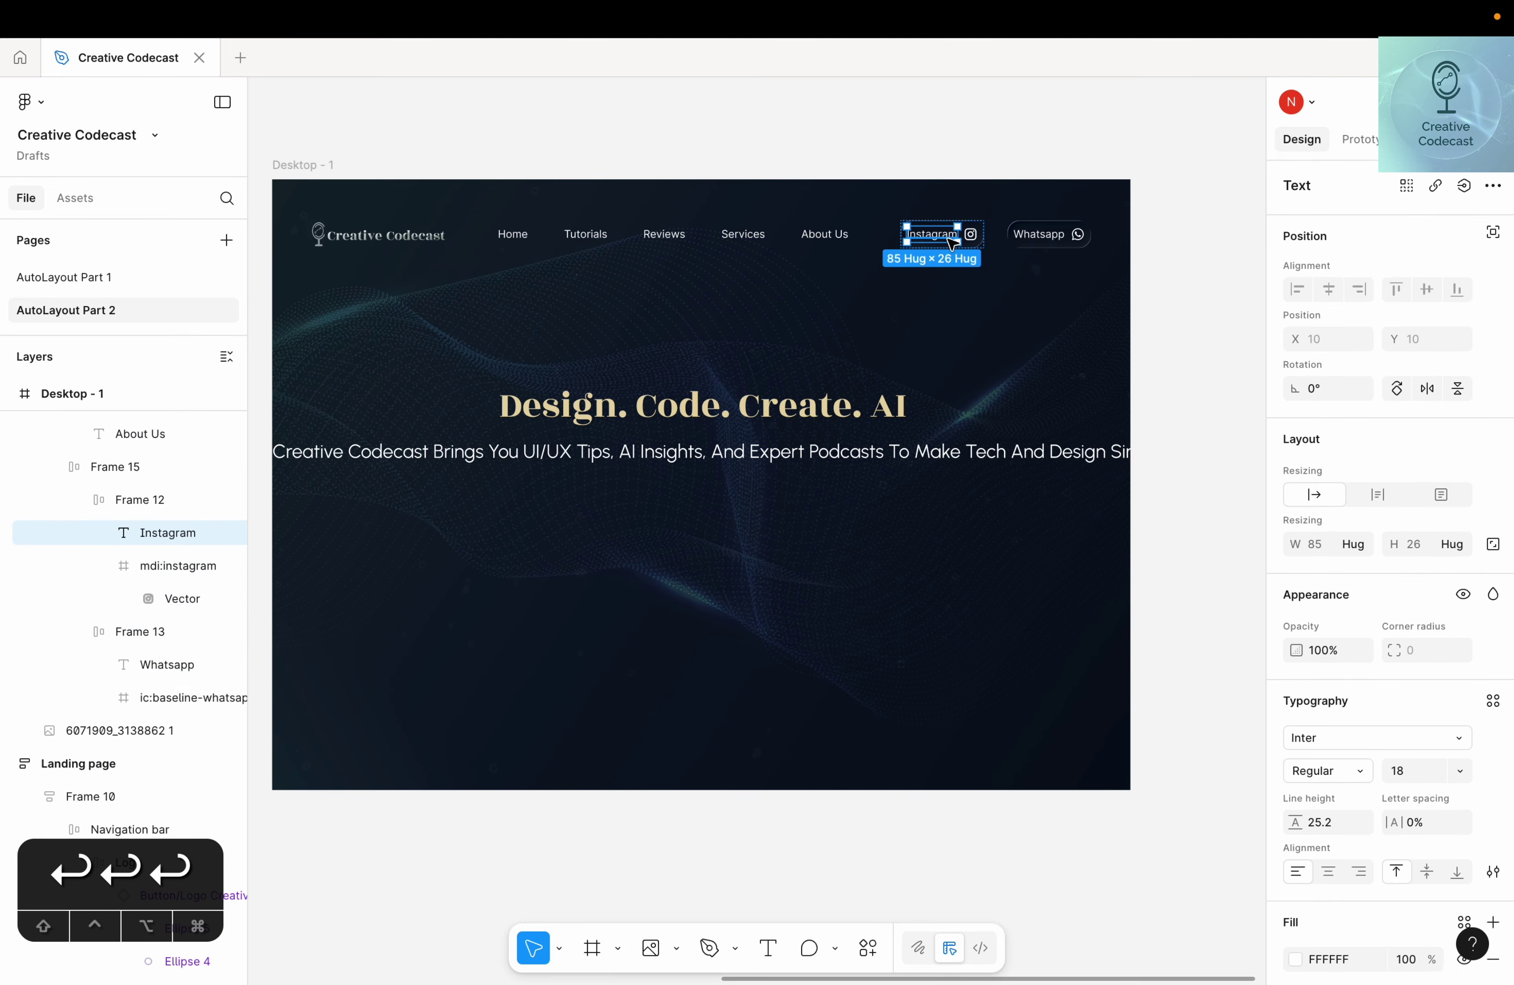
click(1056, 239)
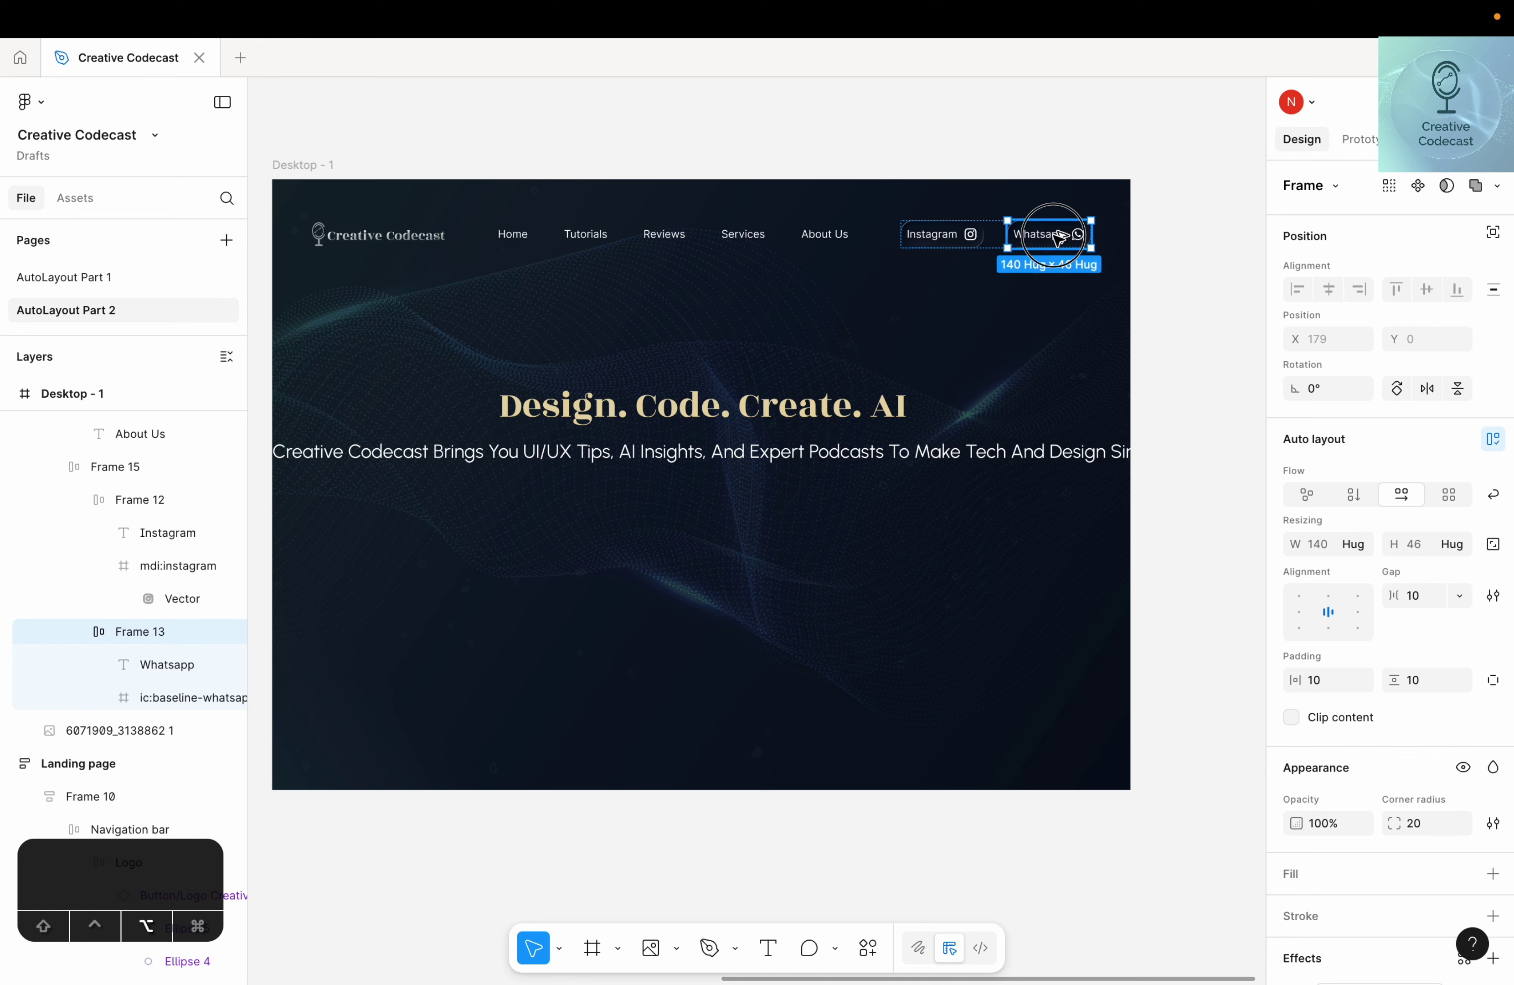
drag(1057, 238, 682, 527)
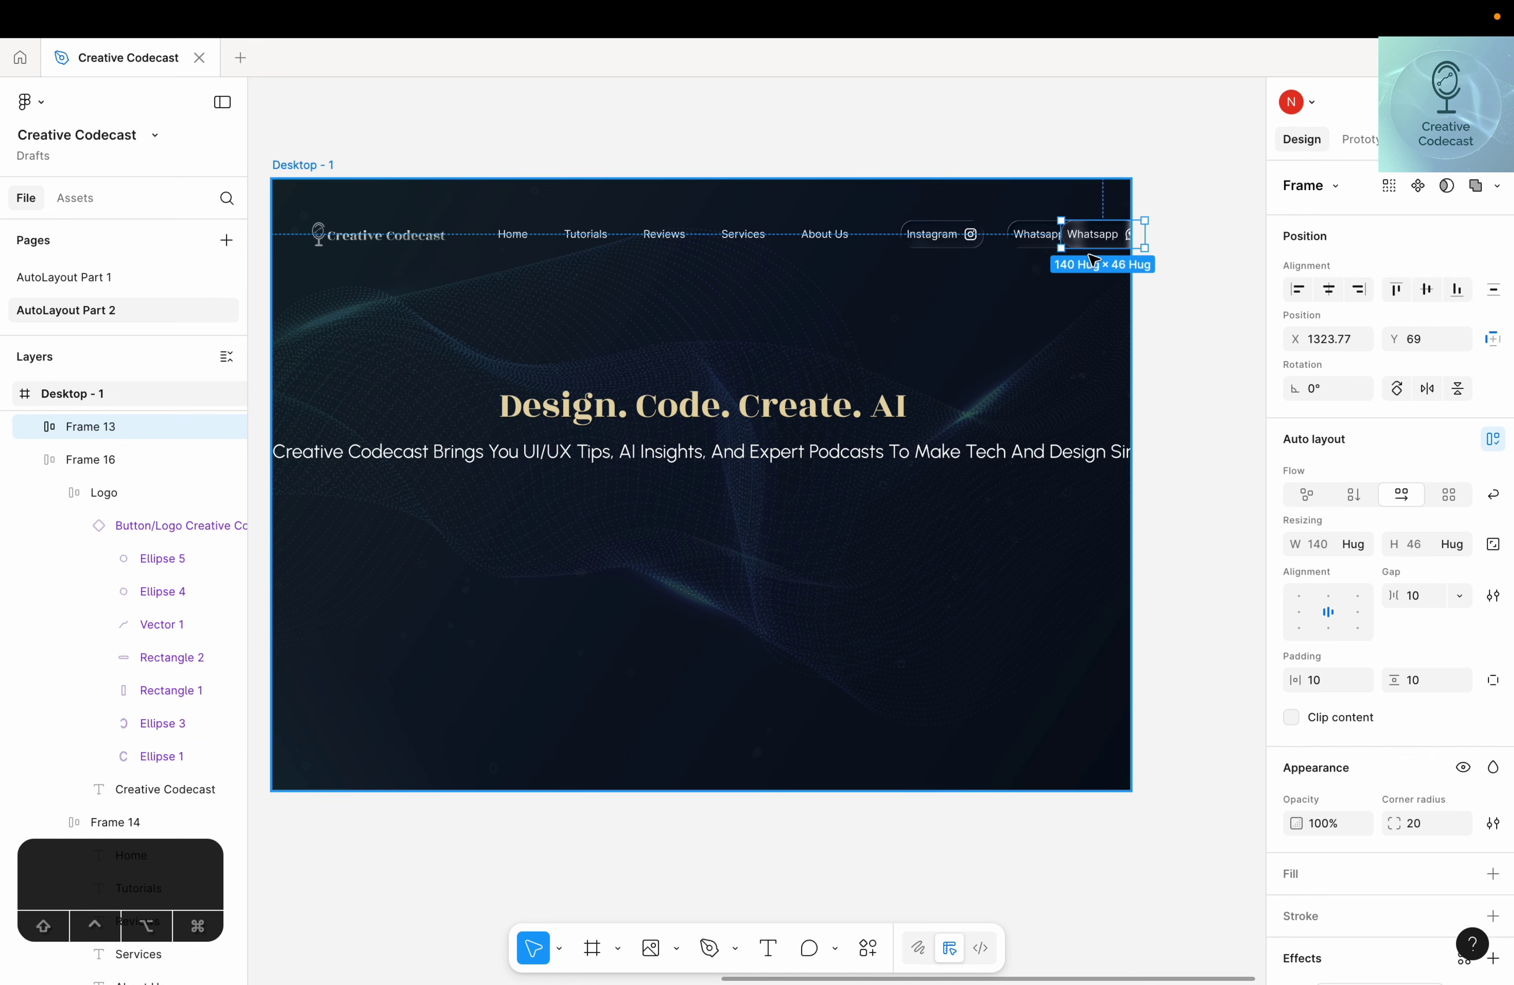
drag(1119, 235, 673, 538)
Move the WhatsApp icon in front of its label inside the copied button
scroll(712, 565, left, 5)
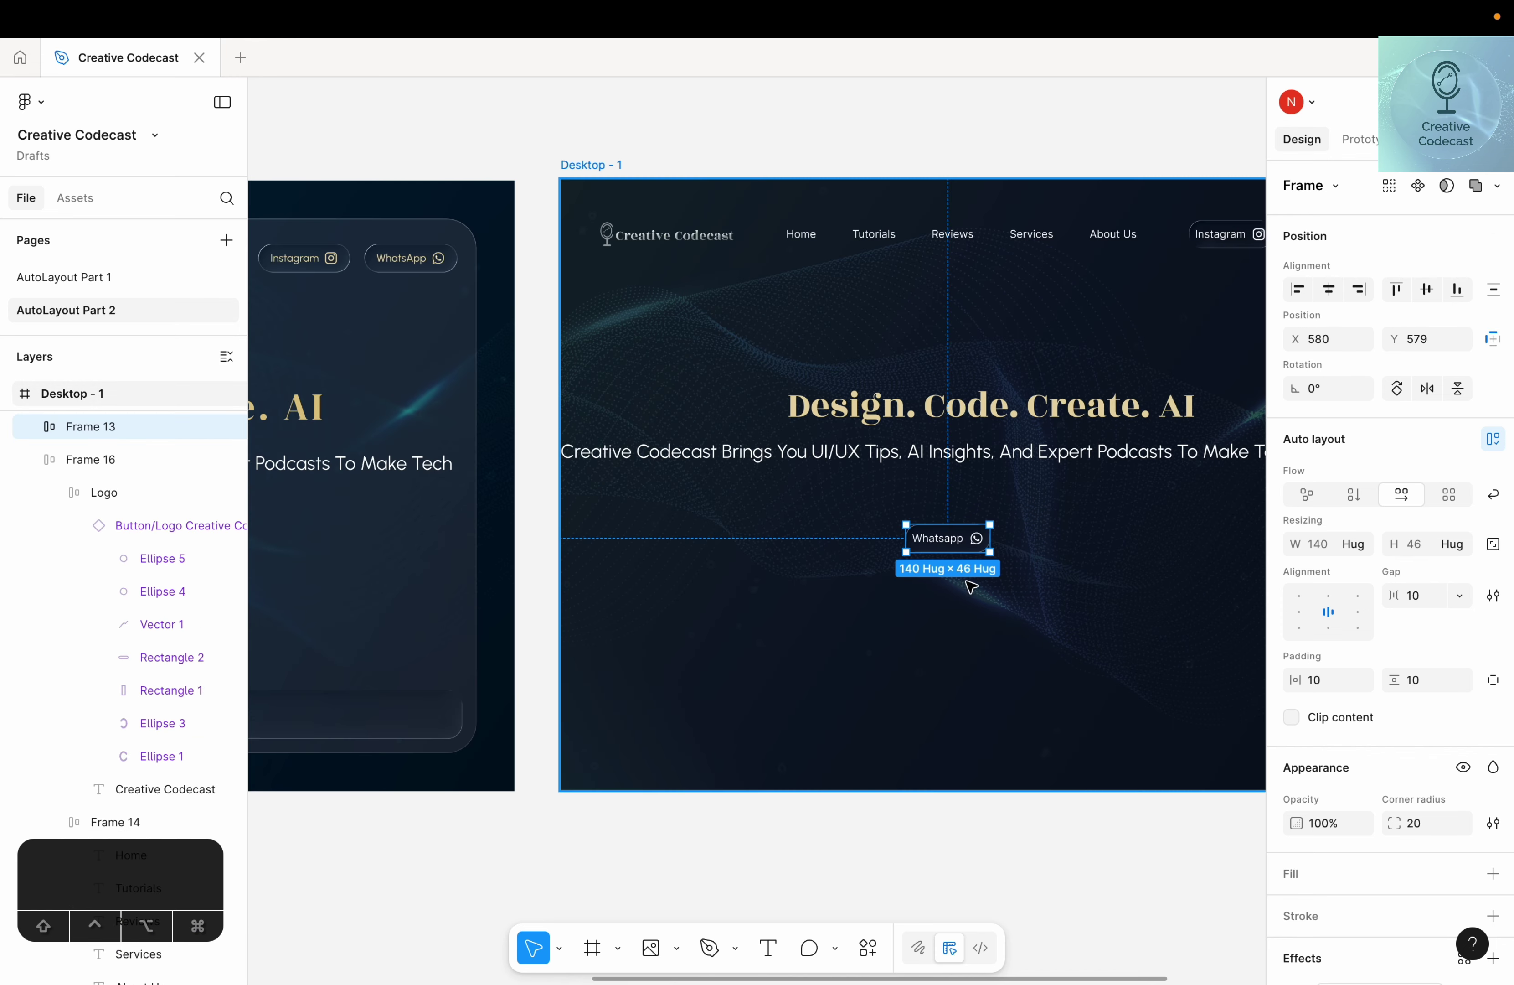
scroll(754, 572, right, 5)
scroll(757, 574, up, 8)
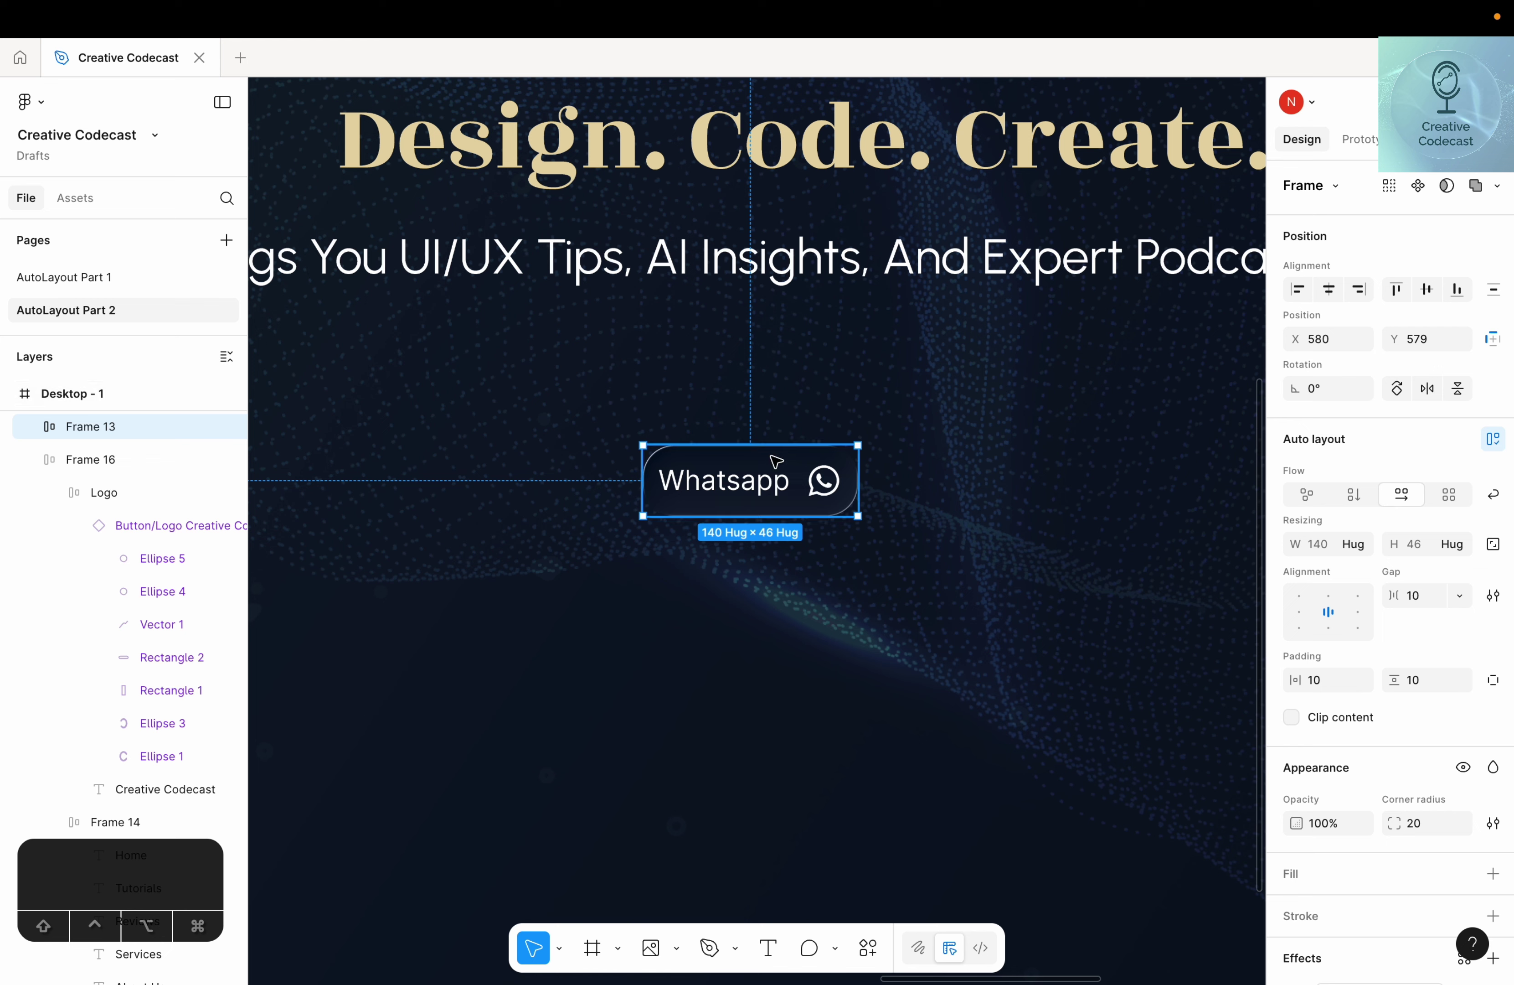
key(Return)
click(762, 481)
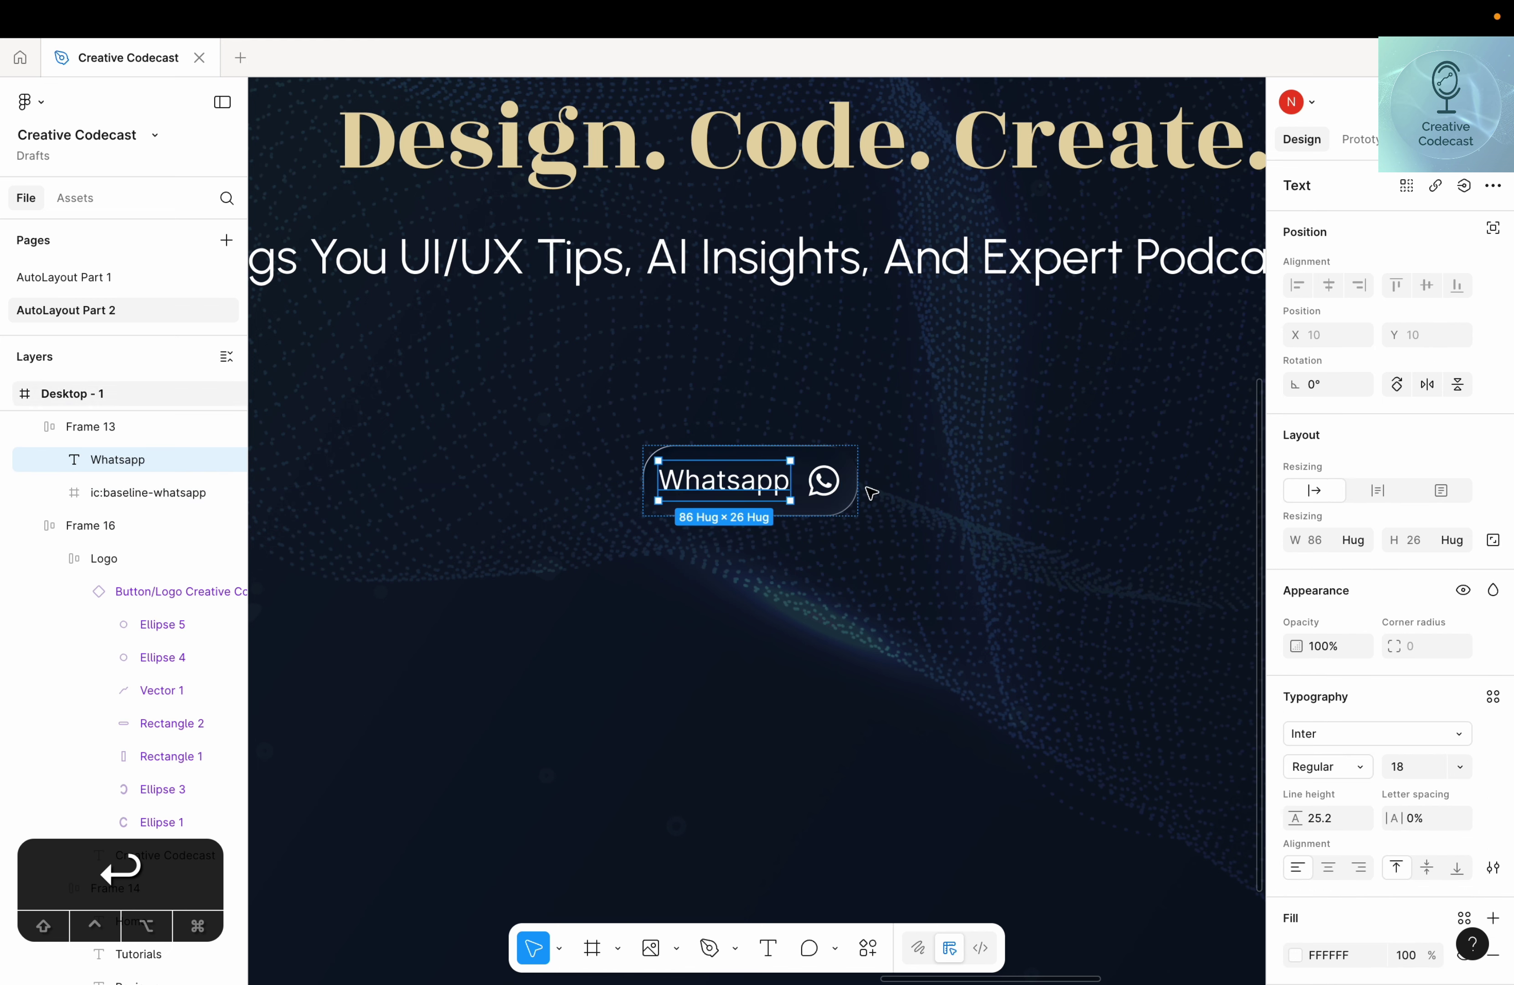
click(823, 481)
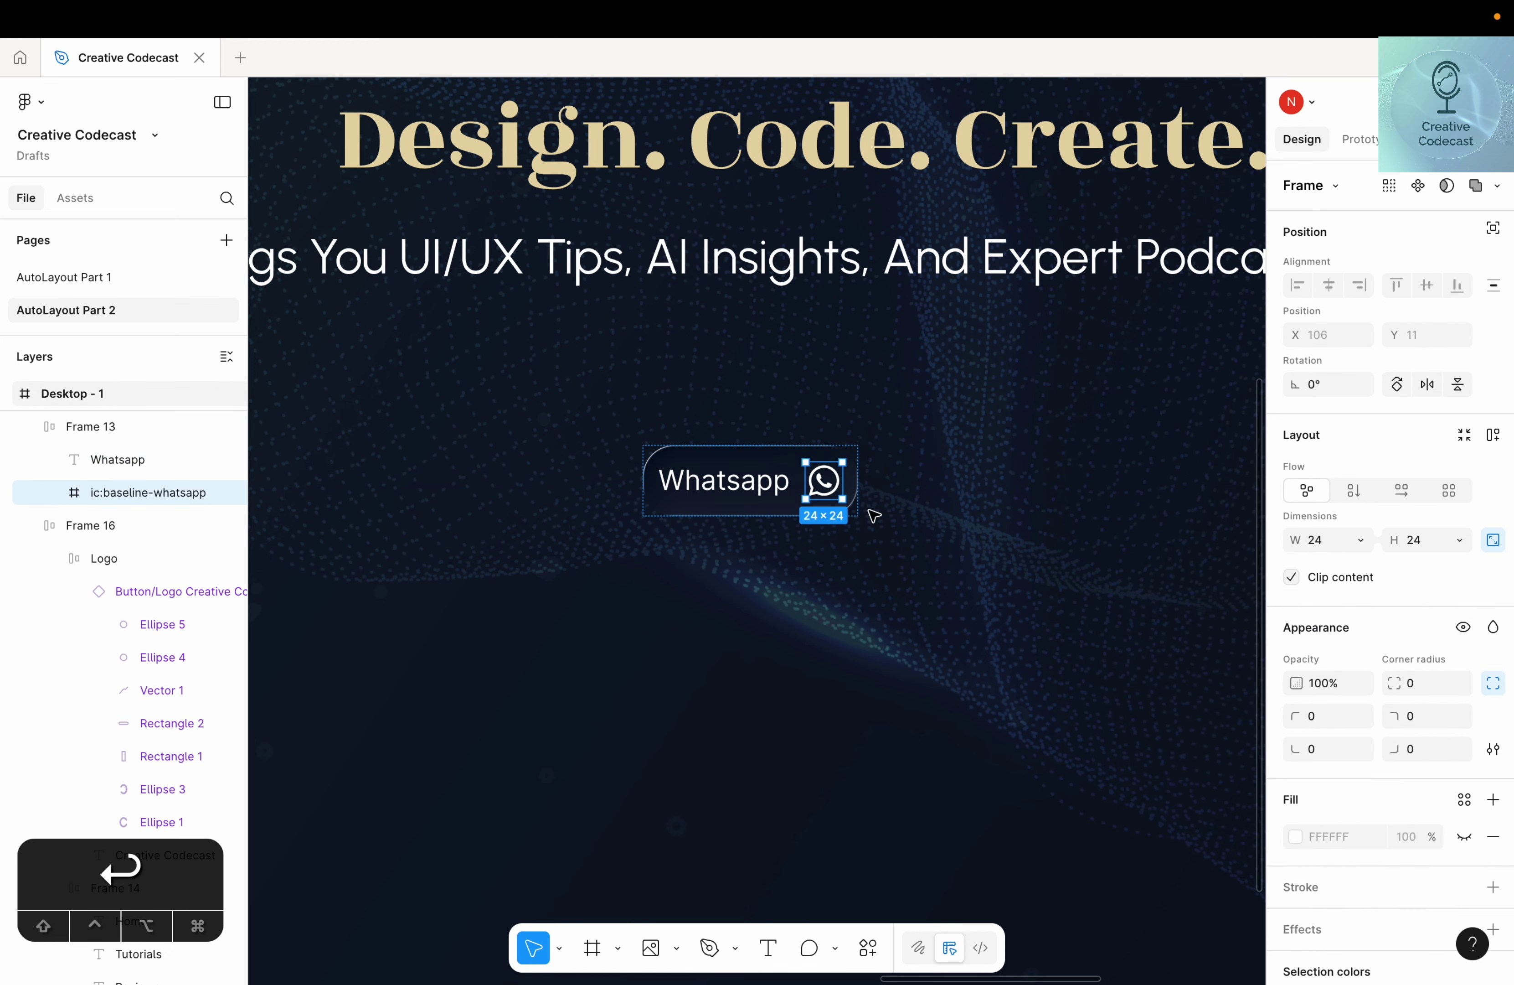
key(Left)
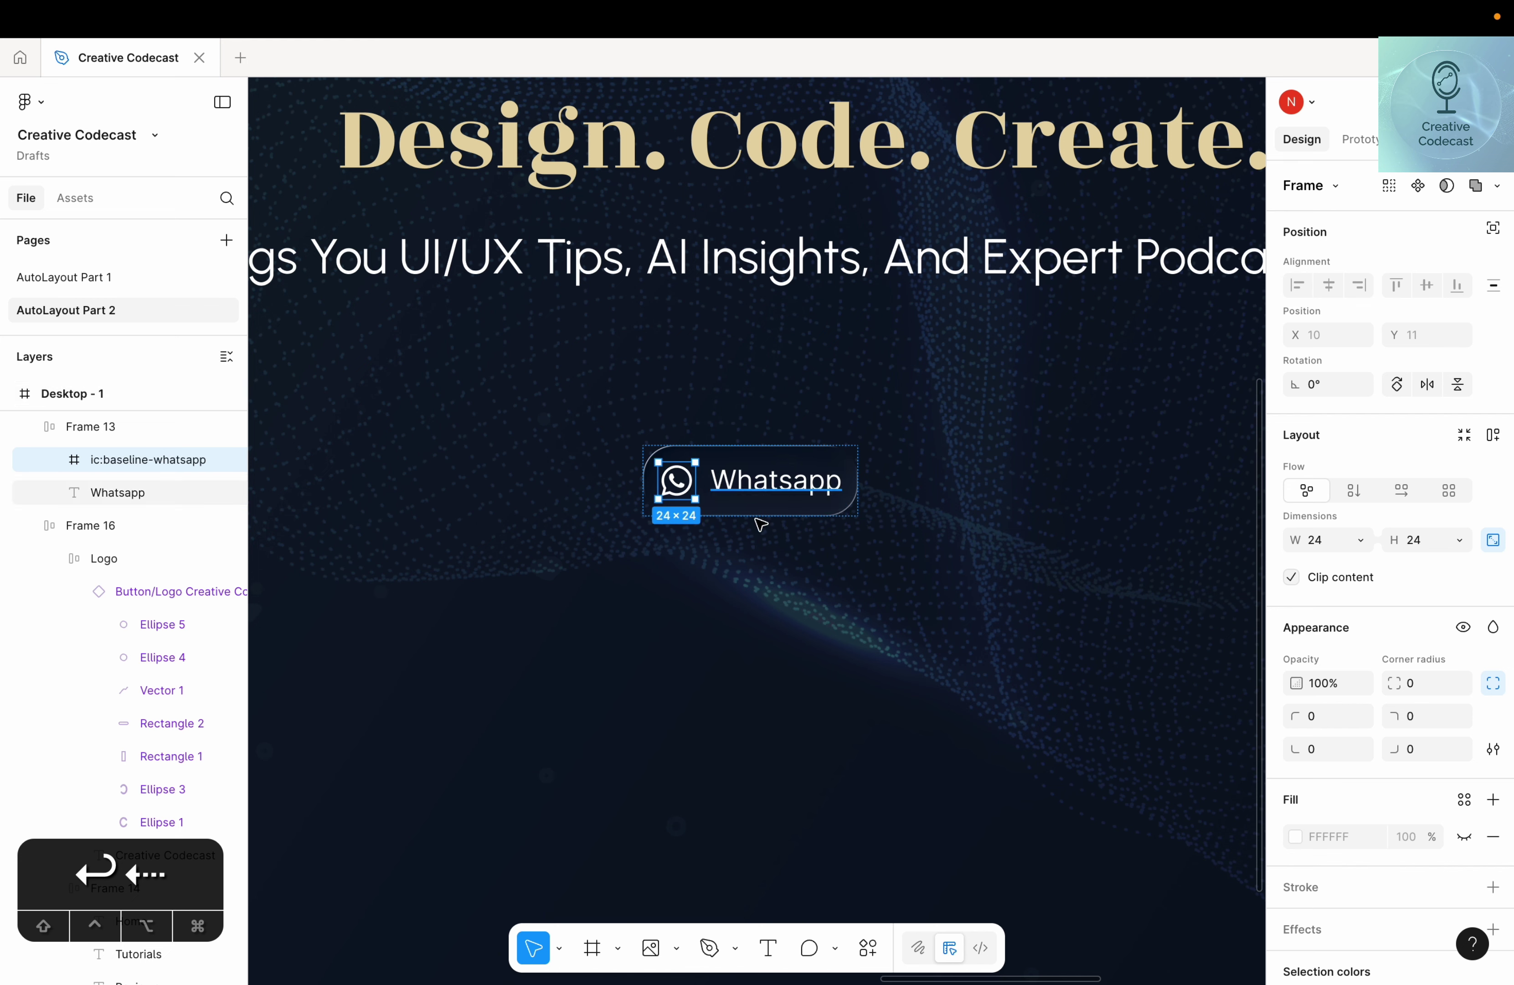
Remove the Glass effect from the copied button and select its Whatsapp label
click(770, 517)
scroll(1381, 871, down, 2)
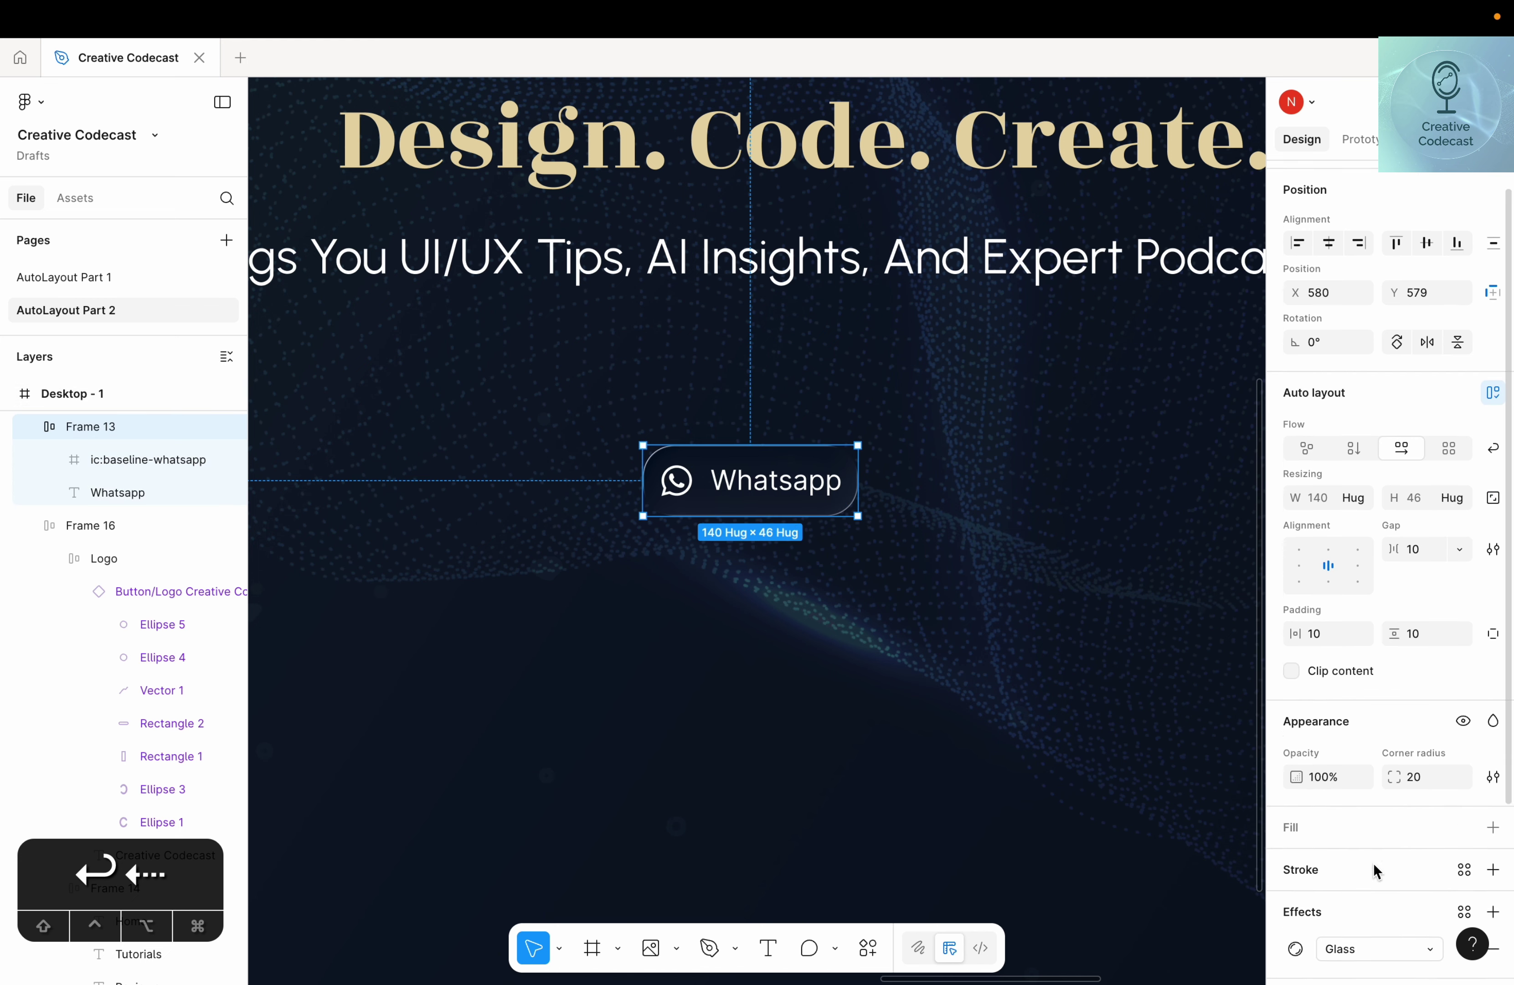
click(1490, 910)
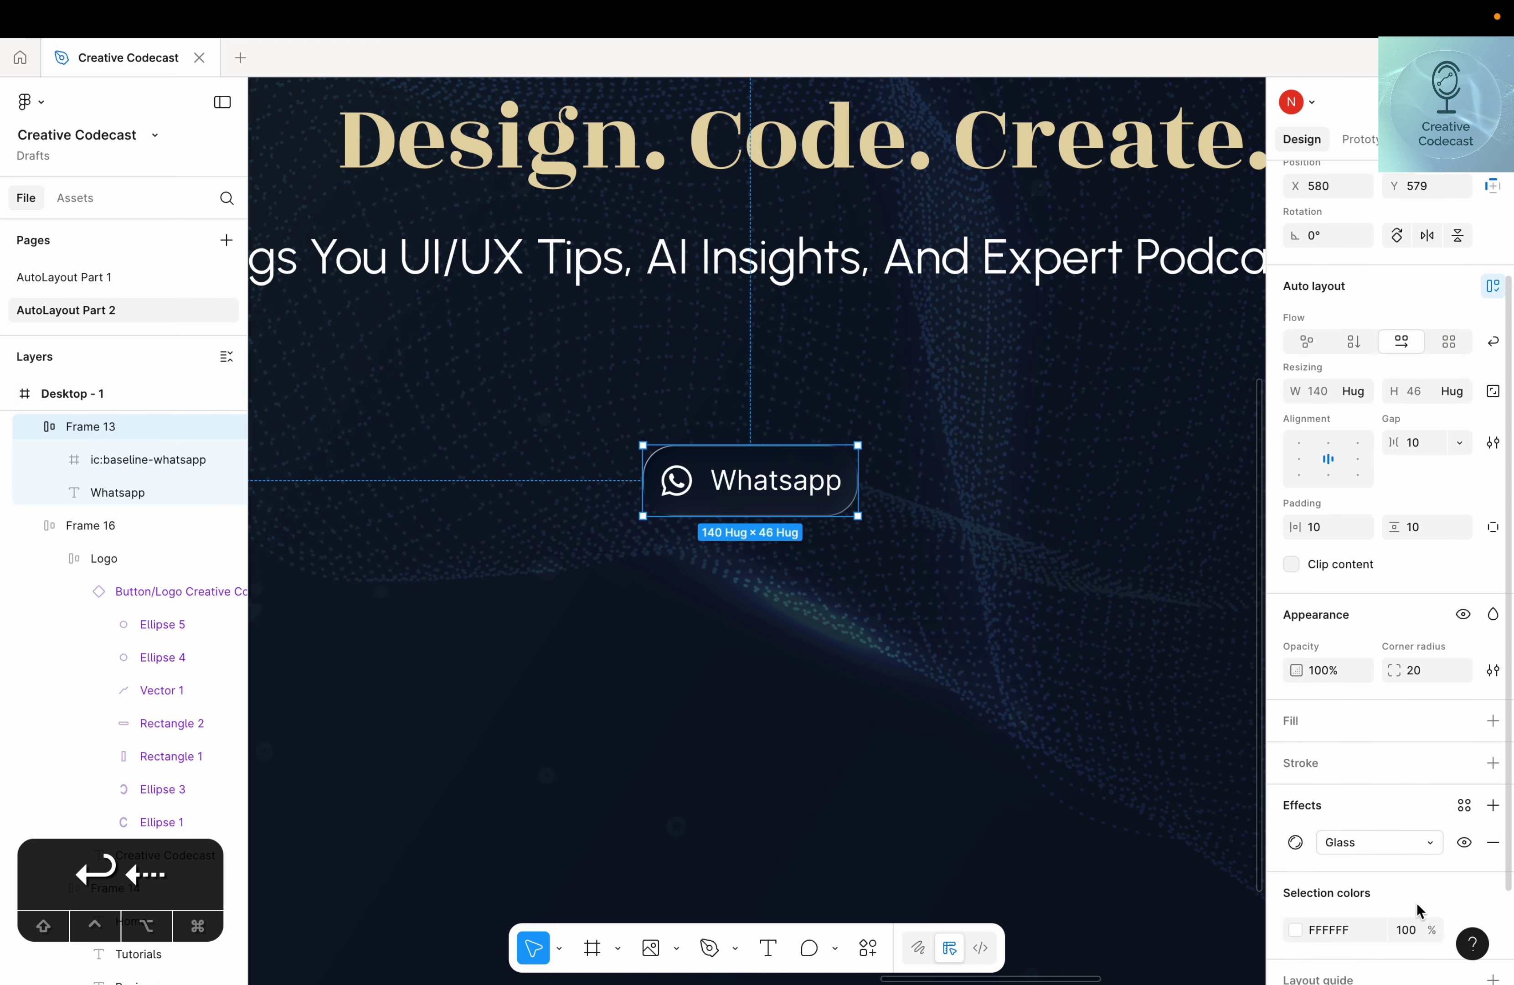
click(1491, 839)
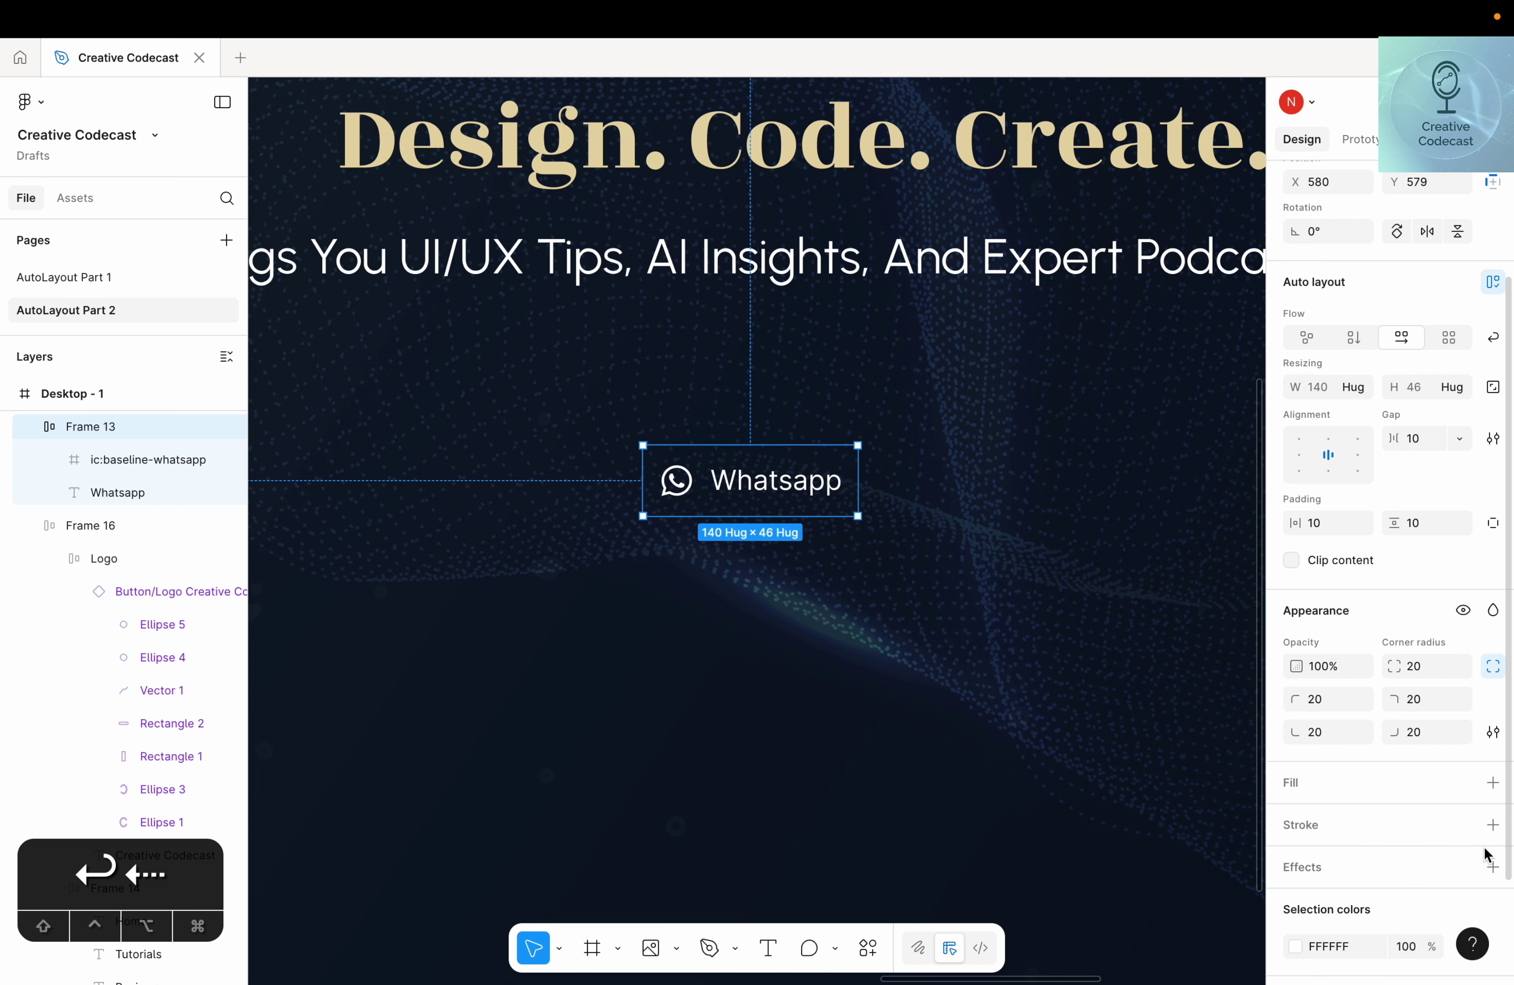
key(Return)
click(764, 480)
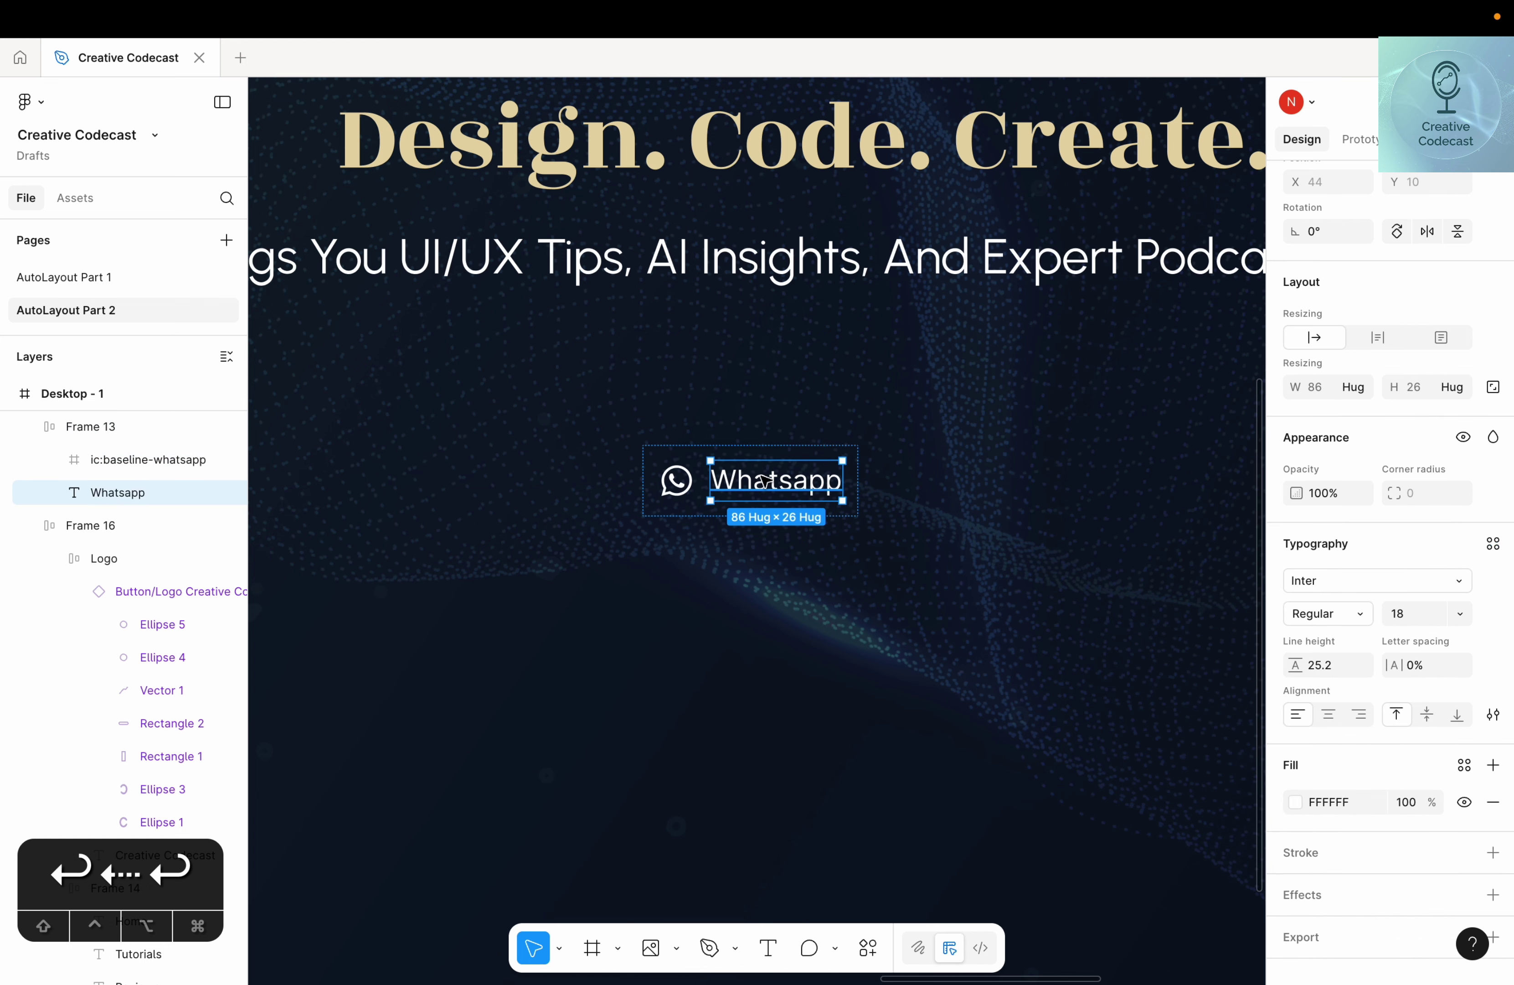
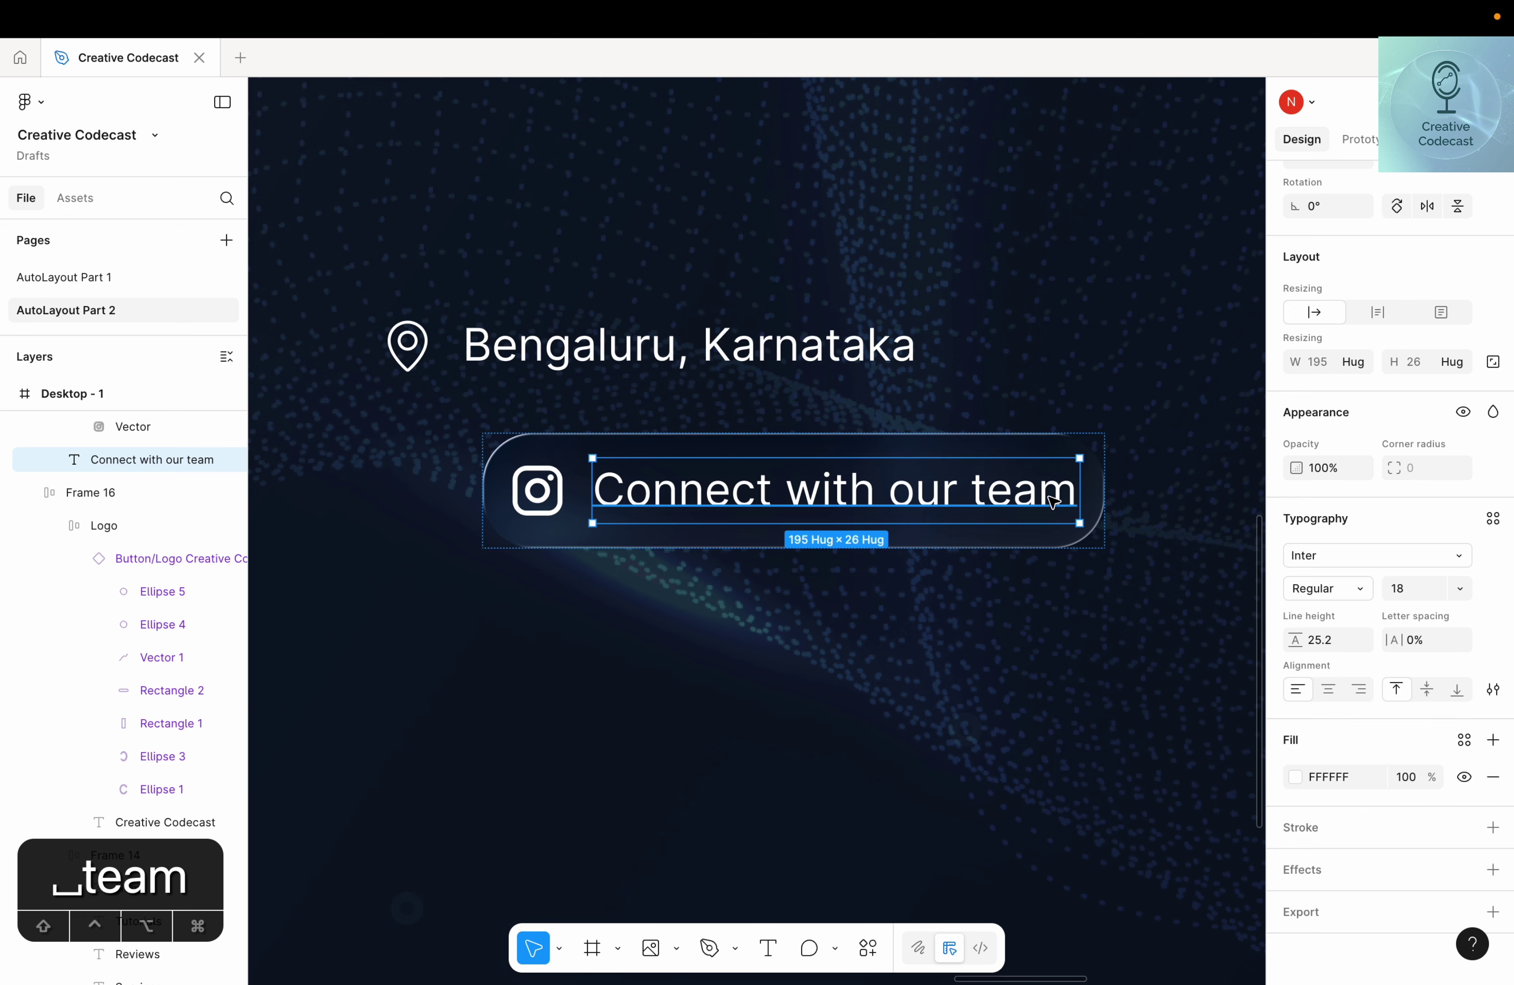
Give the "Connect with our team" button below the location line a gold DFC684 fill
click(1030, 443)
scroll(1342, 777, down, 2)
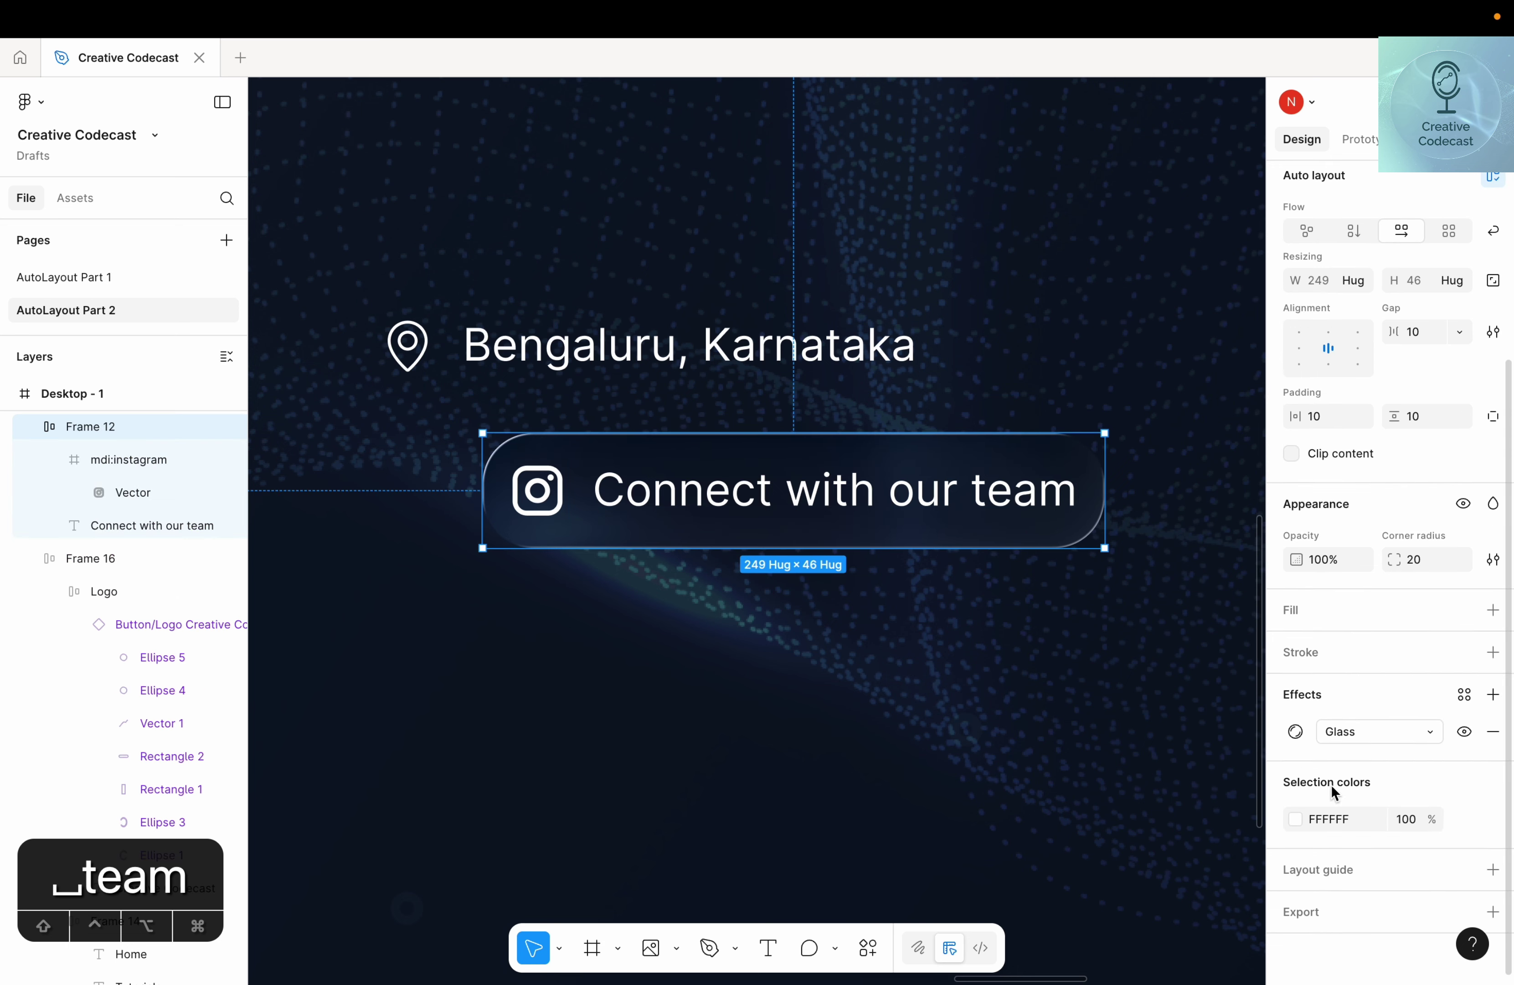
scroll(730, 775, down, 3)
scroll(731, 775, down, 5)
scroll(441, 812, left, 6)
scroll(541, 716, left, 5)
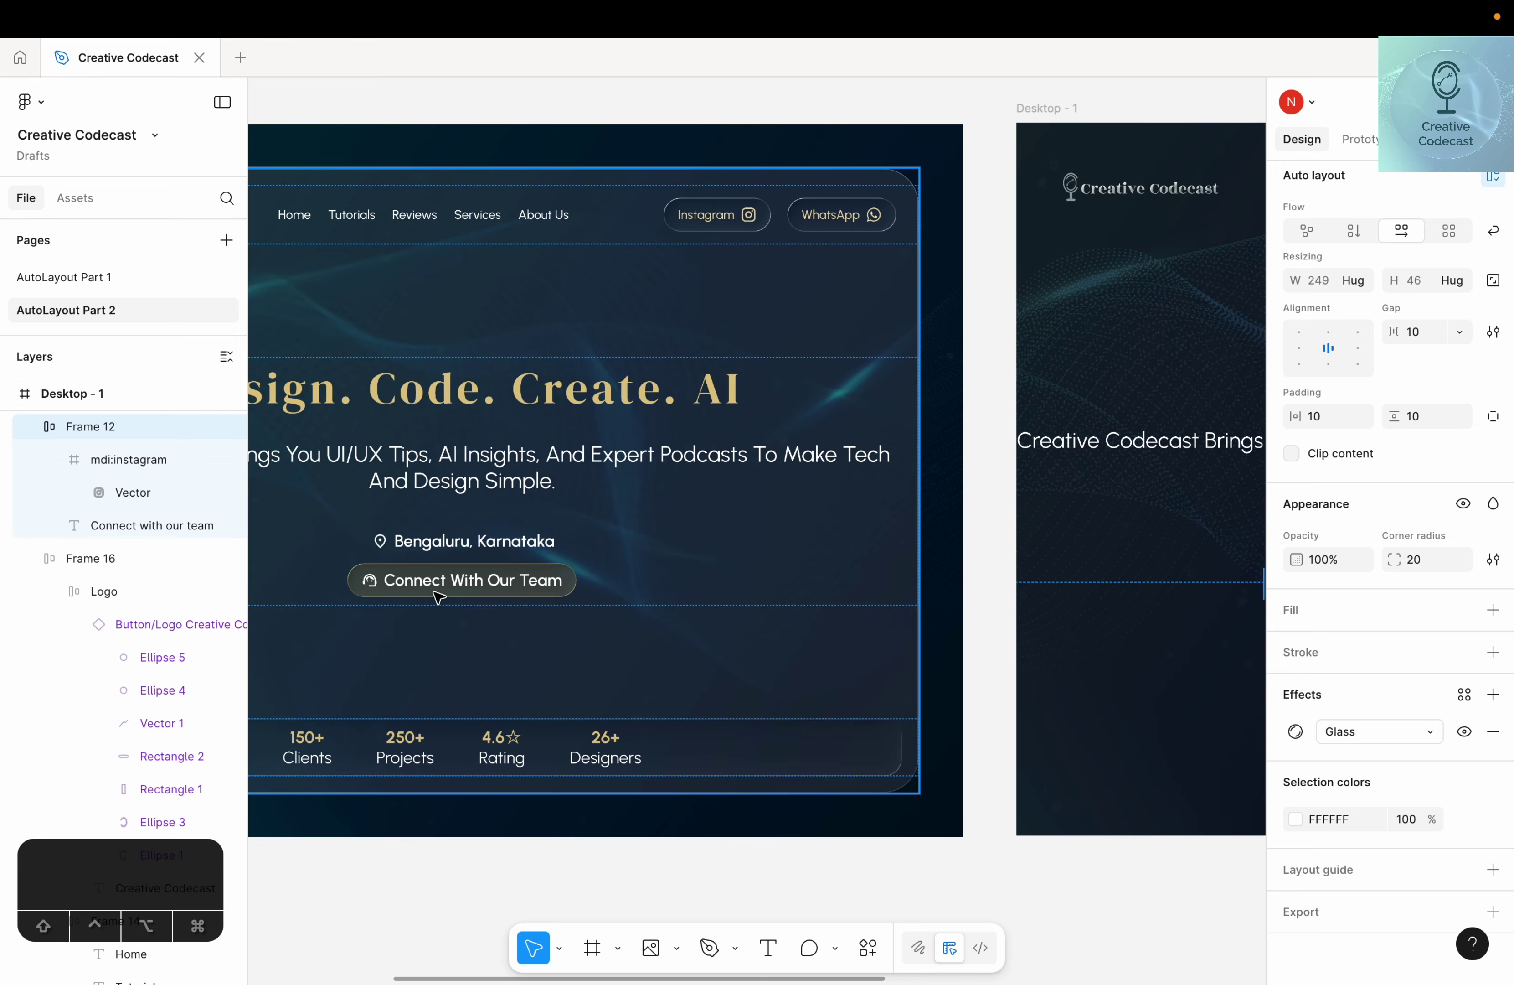
scroll(717, 687, right, 8)
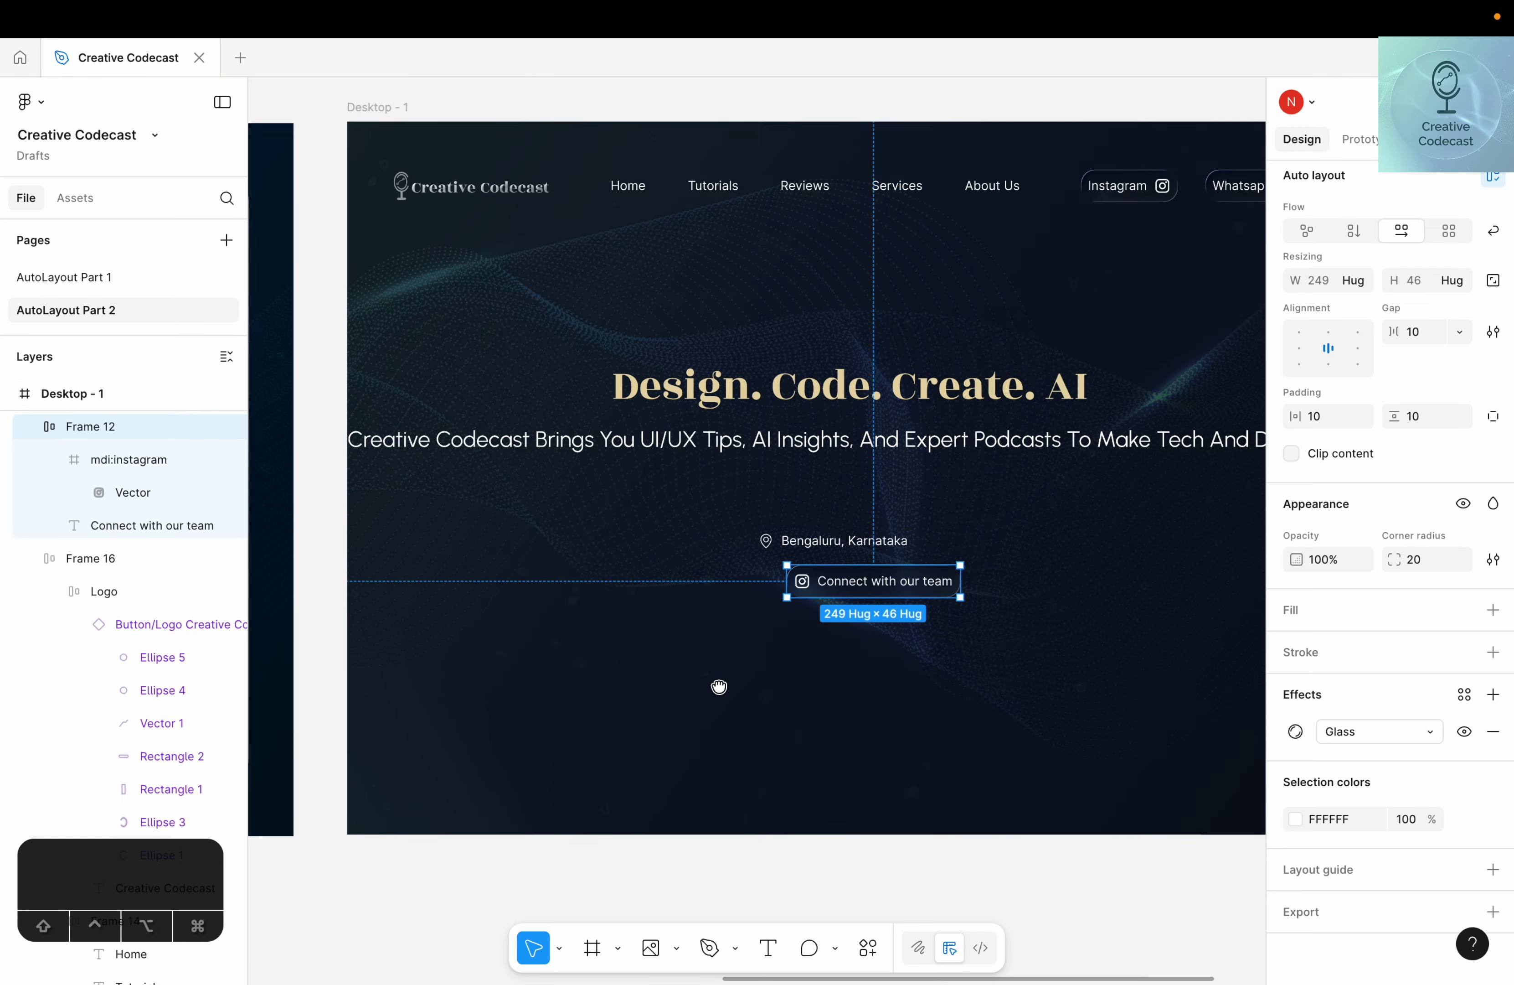
scroll(953, 643, up, 5)
scroll(766, 666, left, 3)
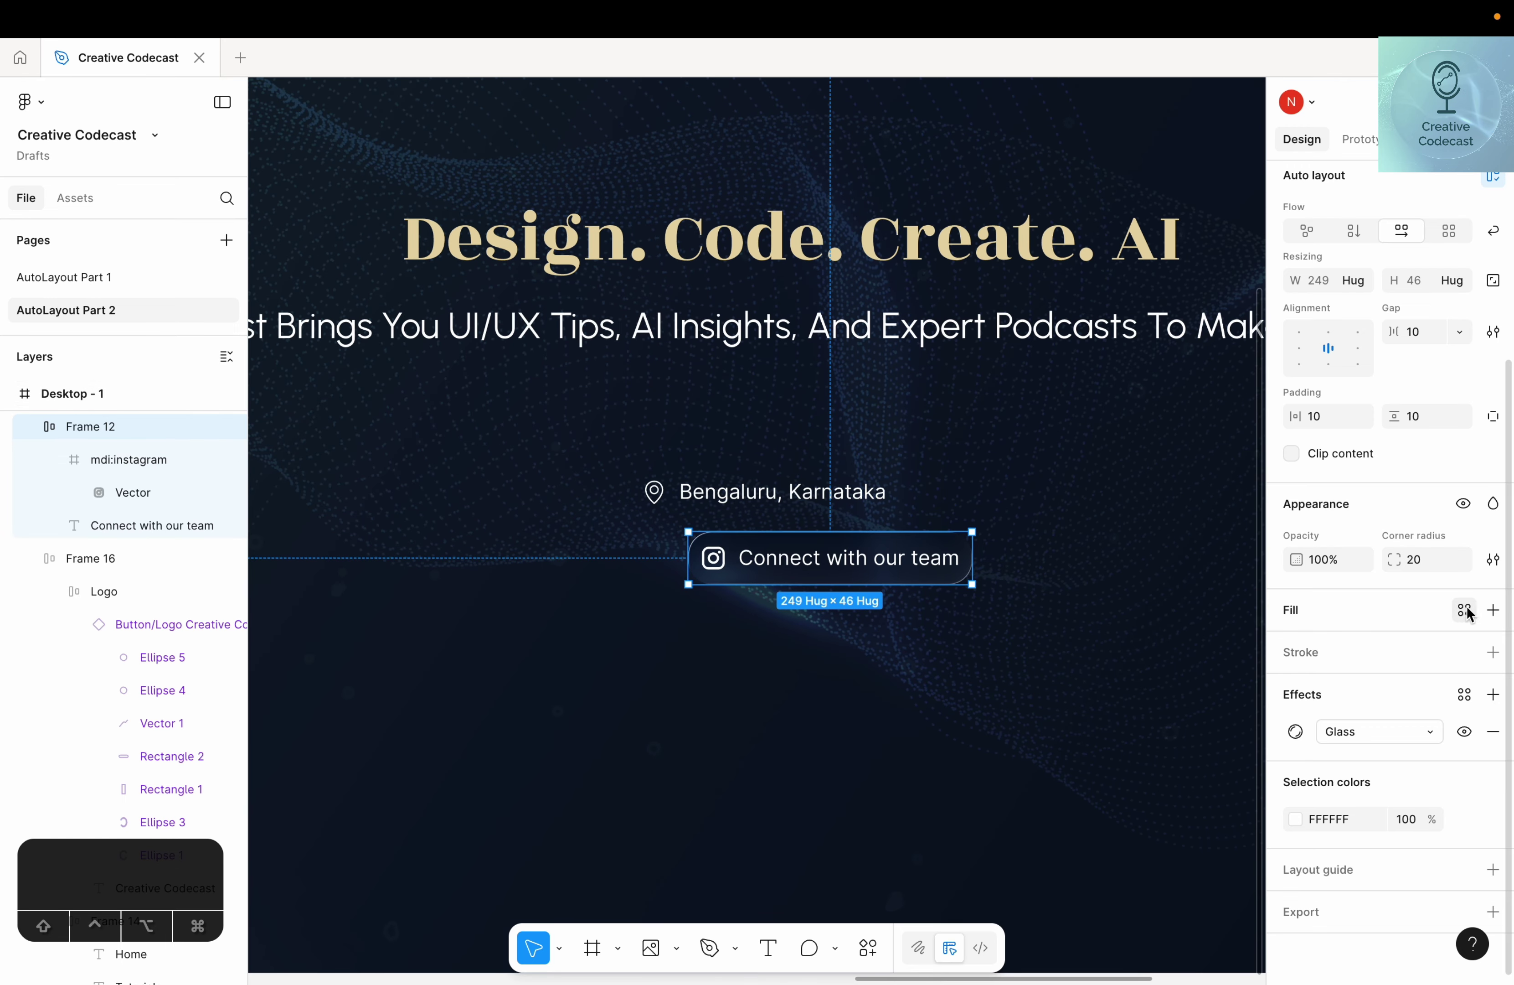
click(1494, 611)
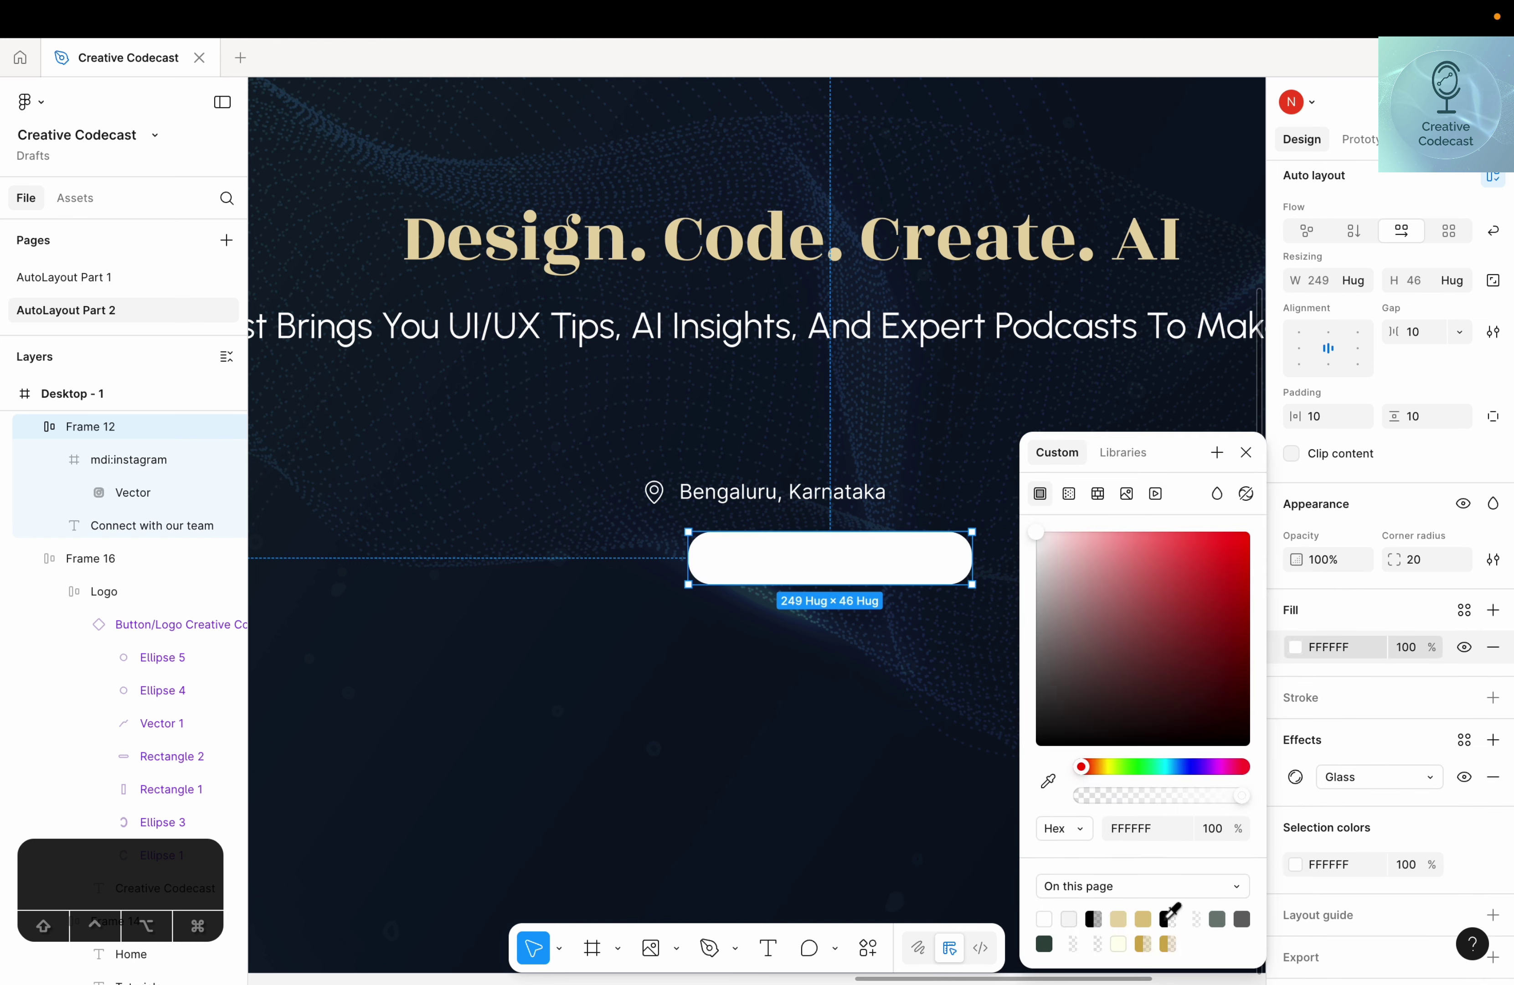
click(1147, 917)
Set the opacity of the button's gold fill to 30%
click(1406, 647)
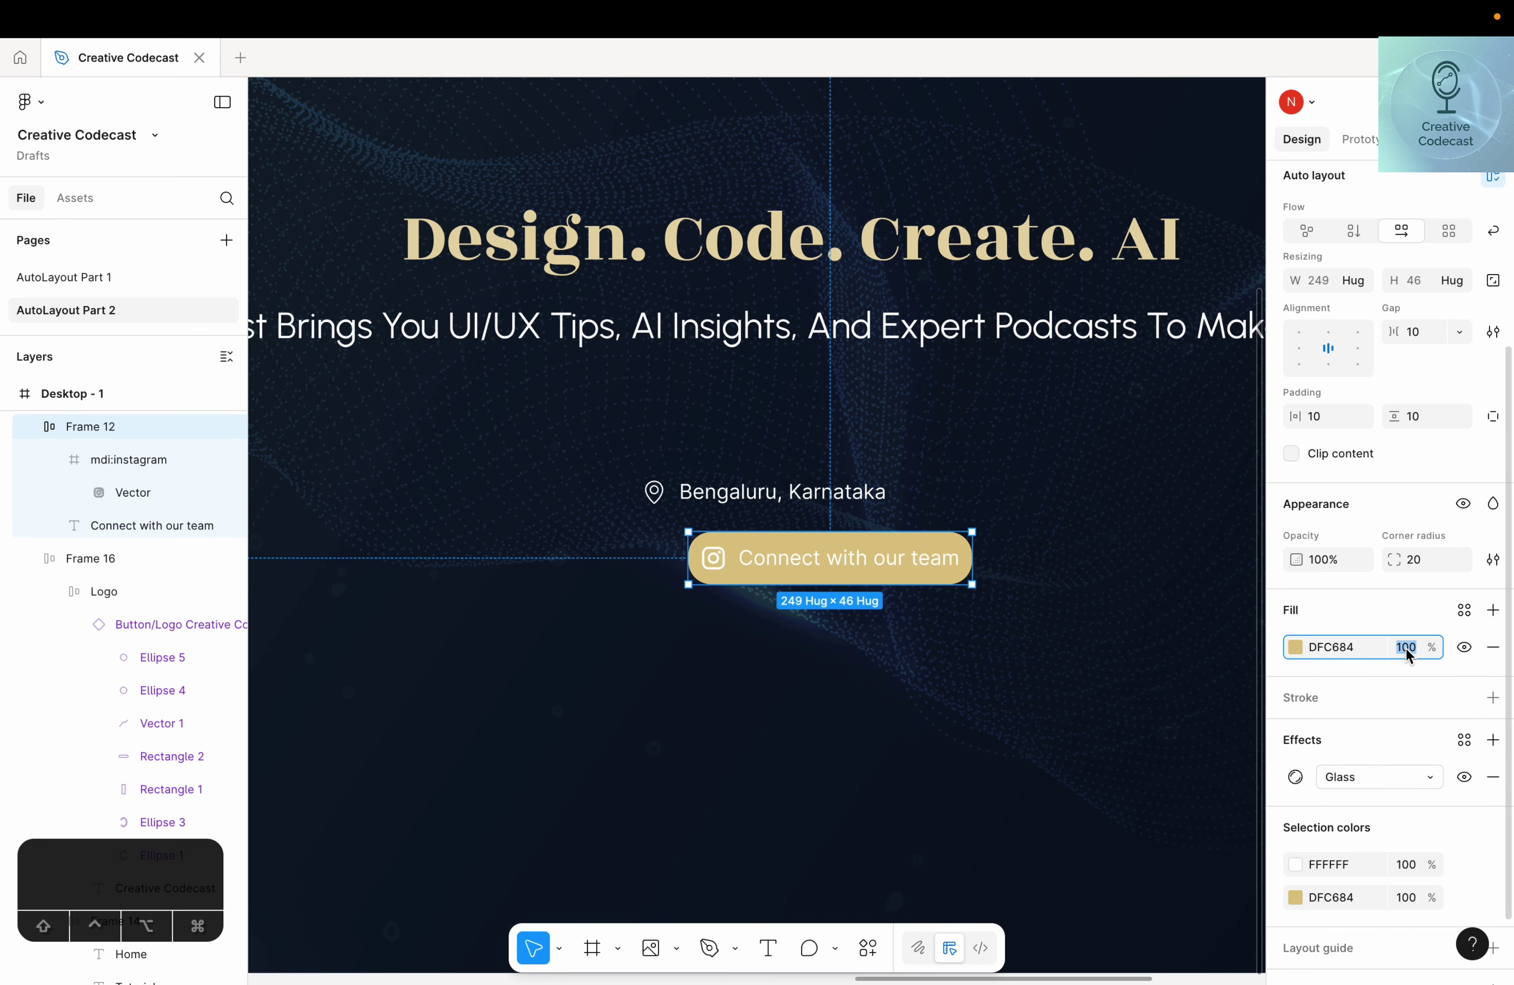
key(Return)
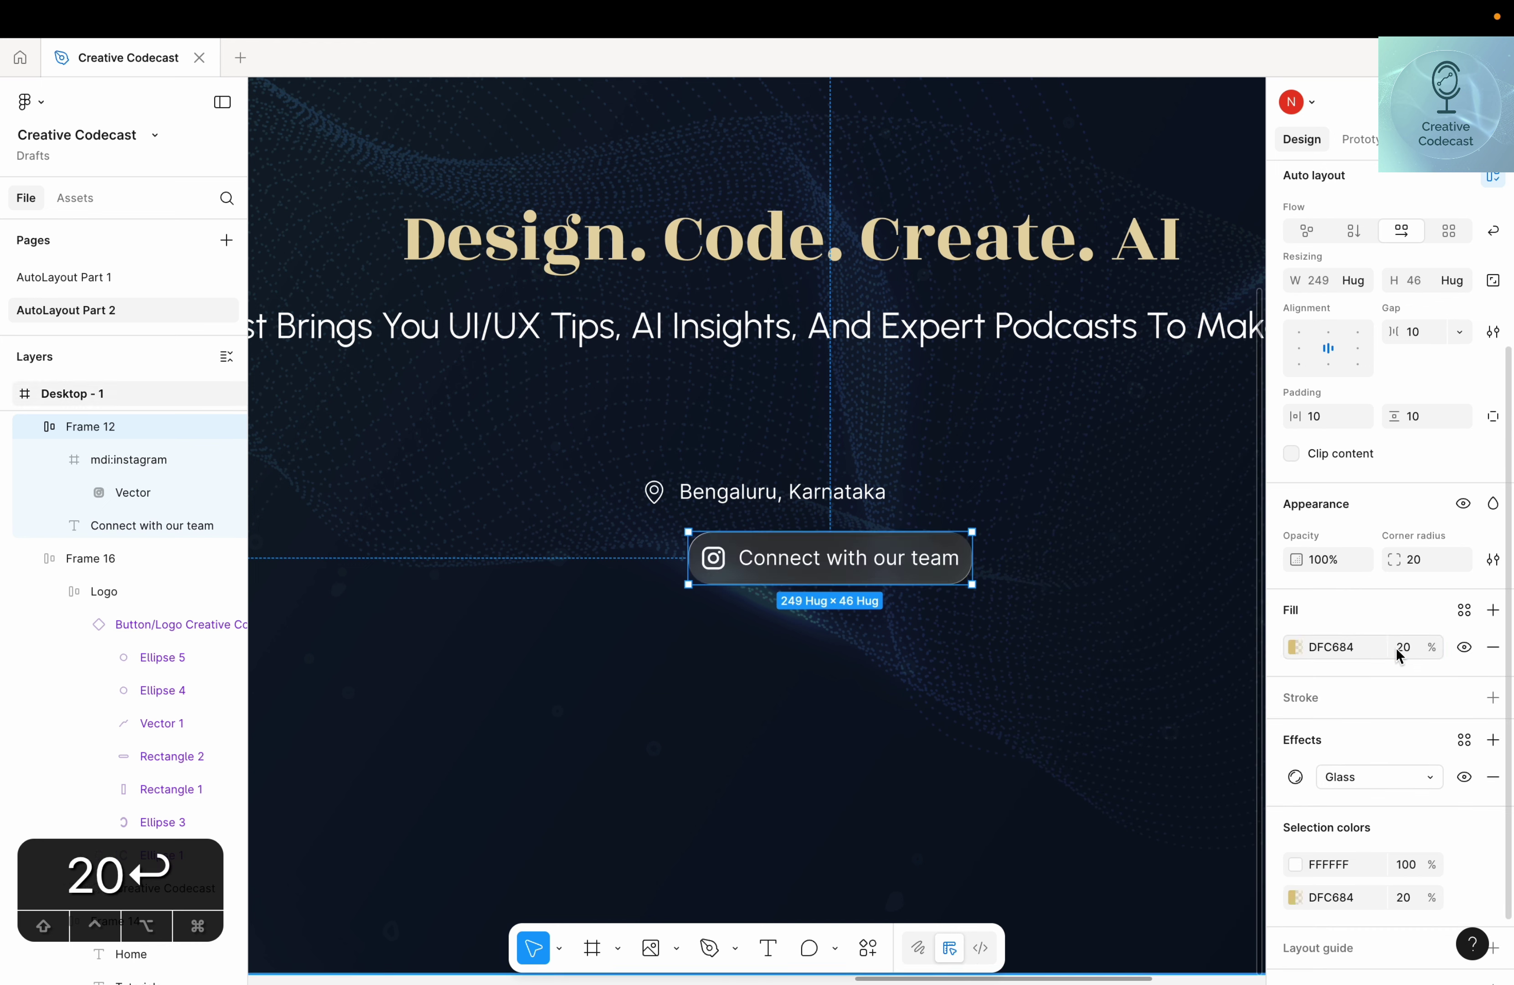
text(30)
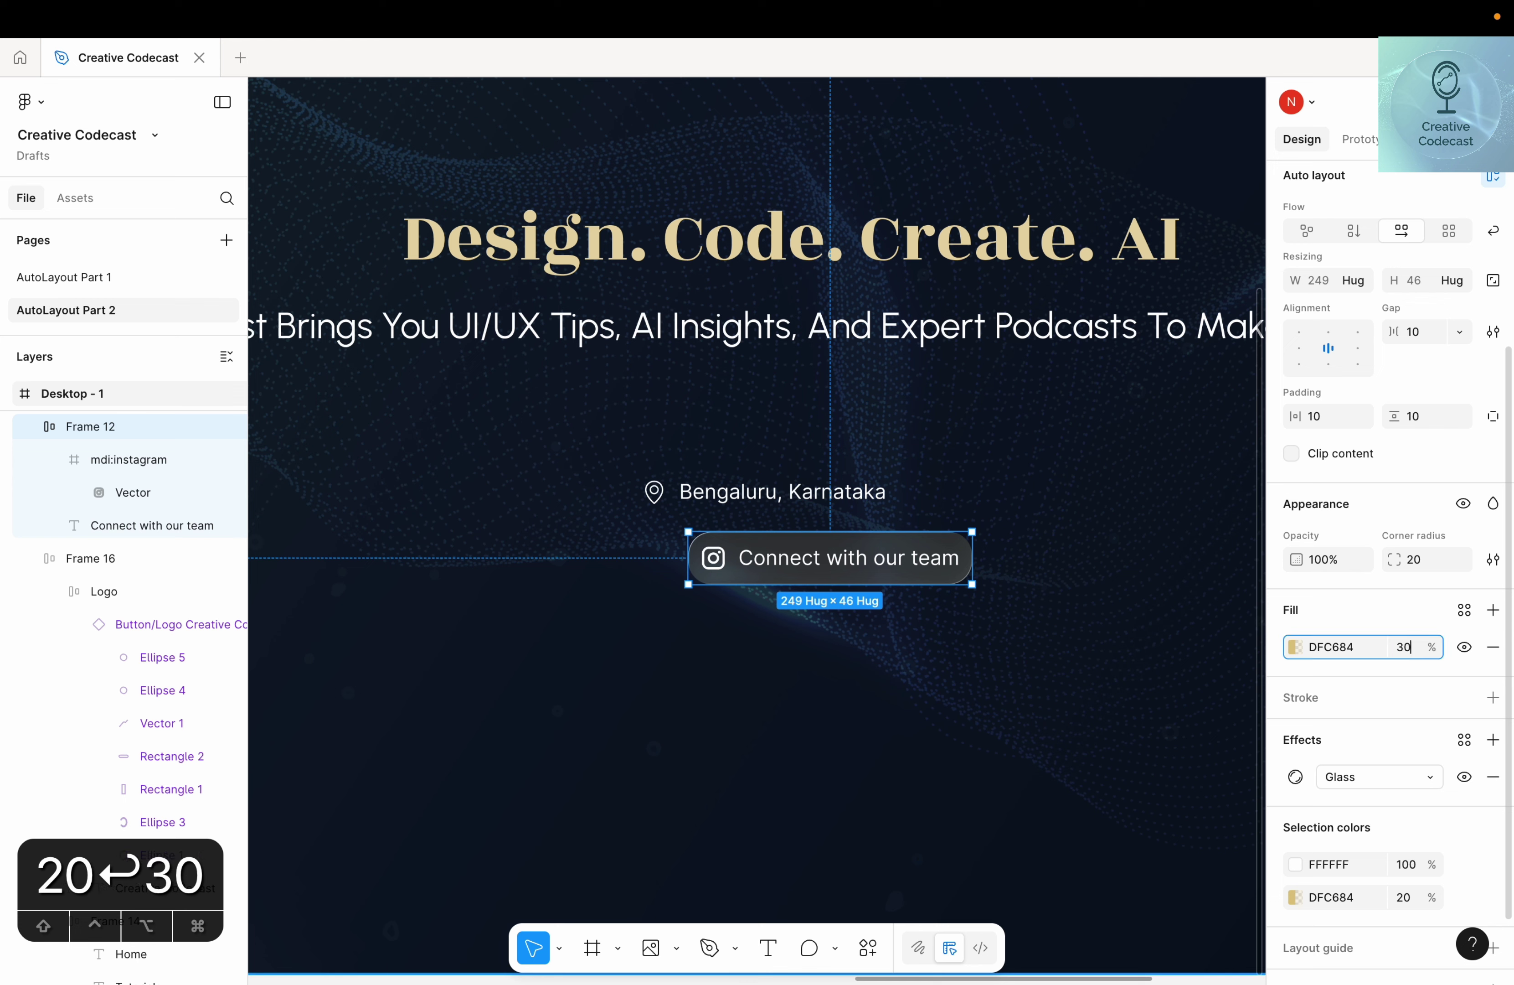
key(Return)
Set the button's horizontal padding to 24 and reposition it under the location line at X 577, Y 642
scroll(1323, 659, down, 2)
scroll(1324, 403, up, 1)
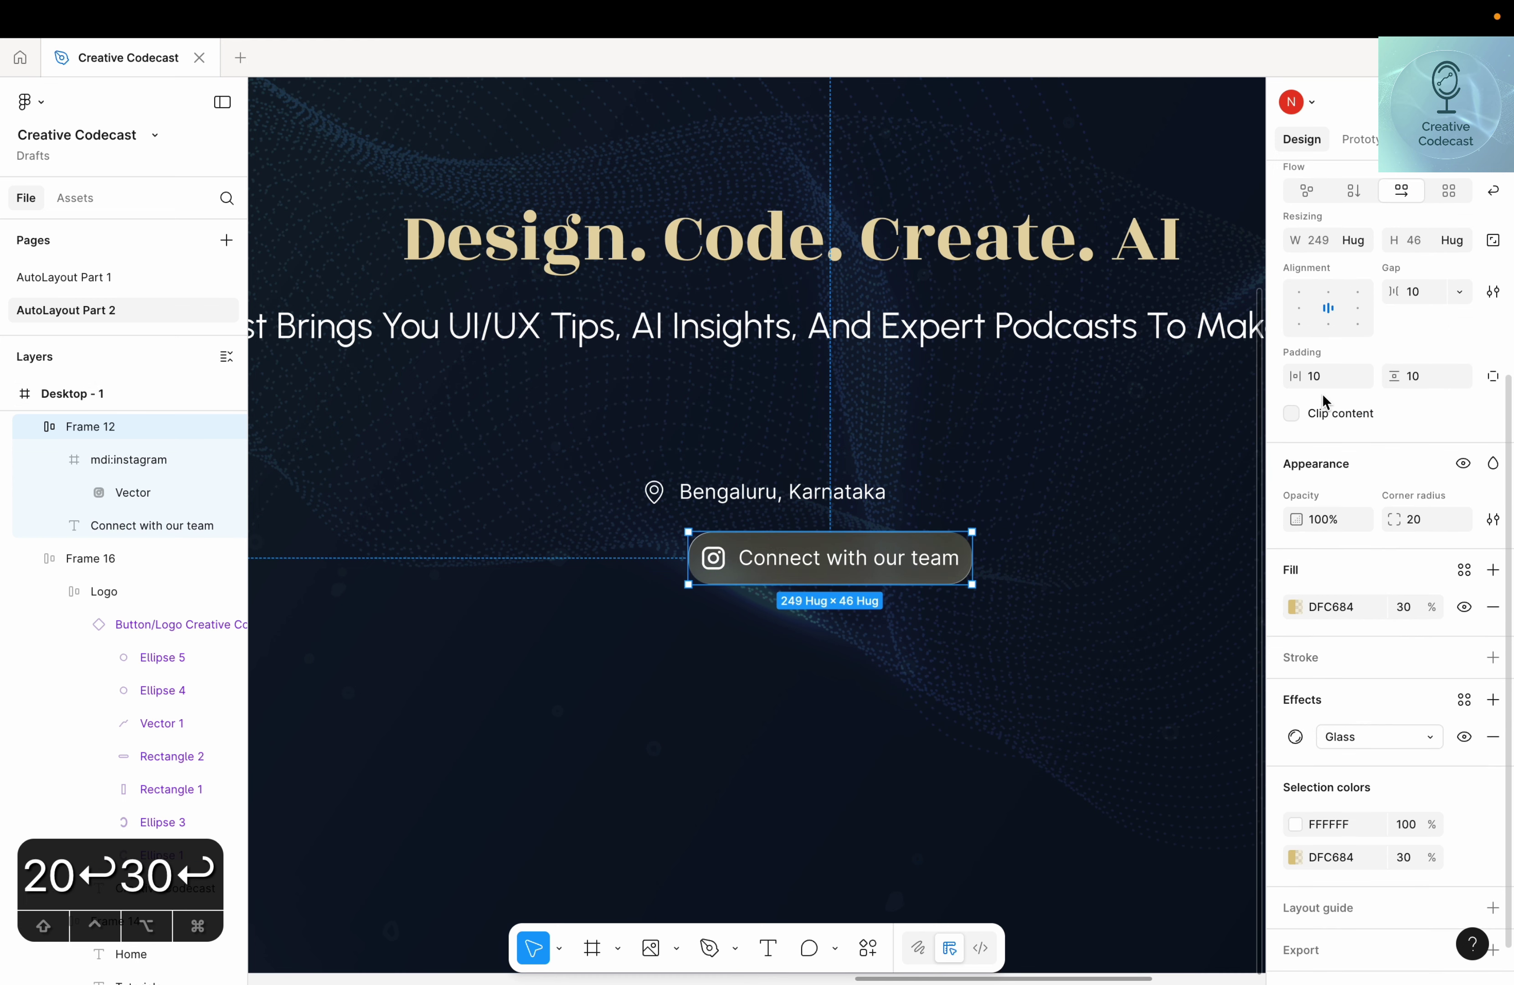
text(24)
key(Return)
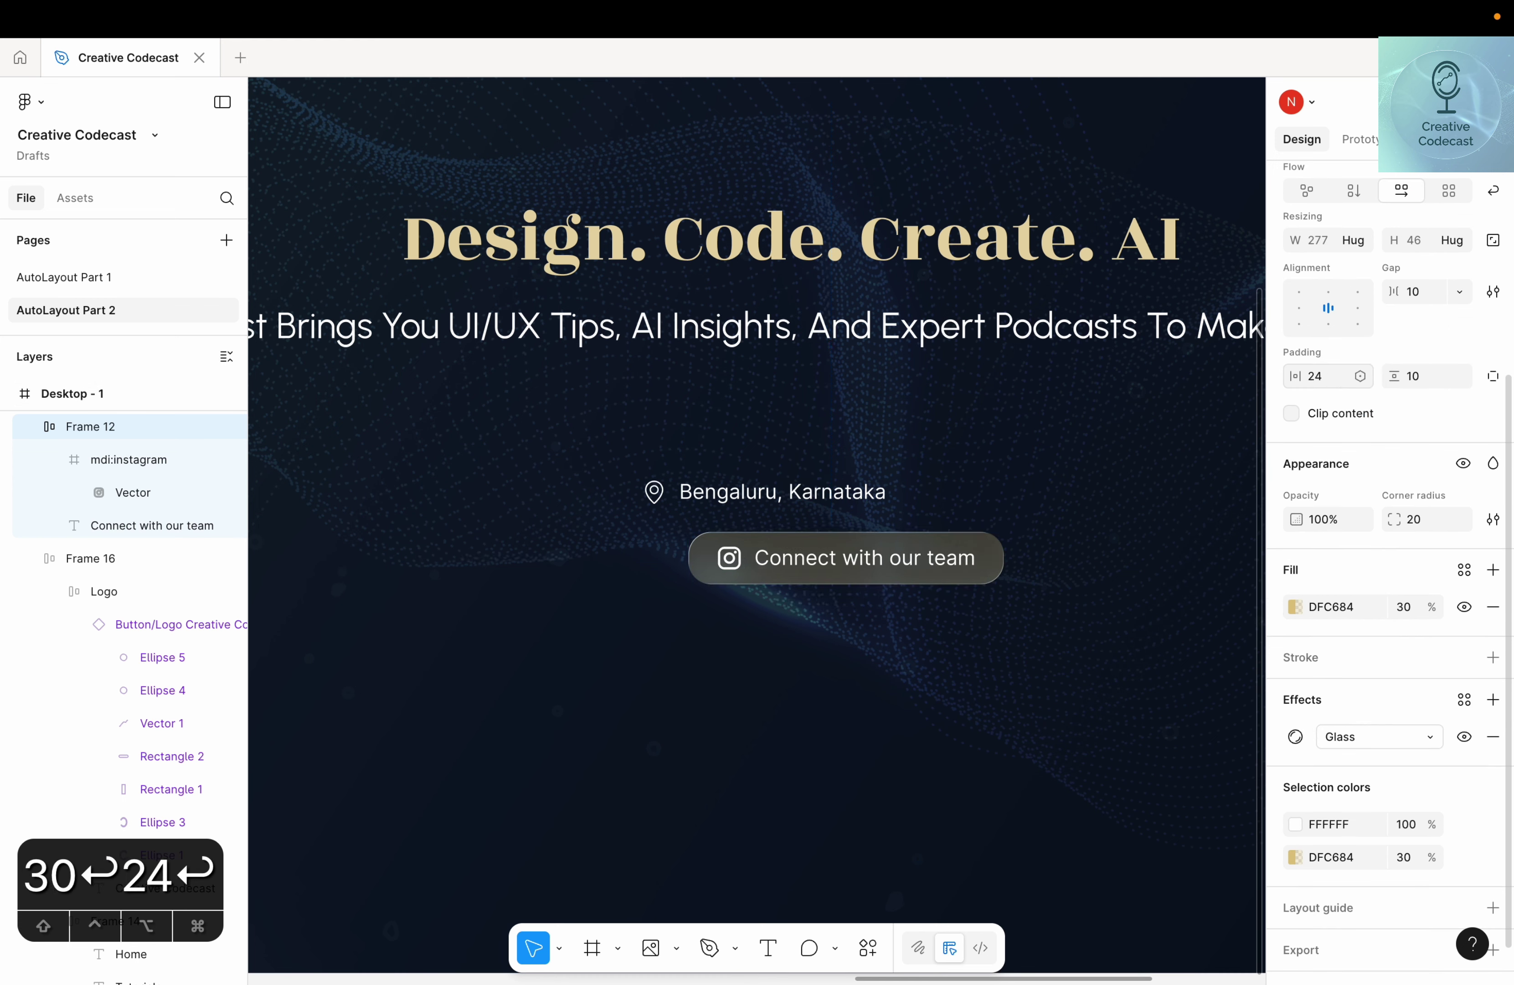
drag(834, 555, 771, 561)
Select the Desktop - 1 frame and open the Iconify plugin
click(477, 663)
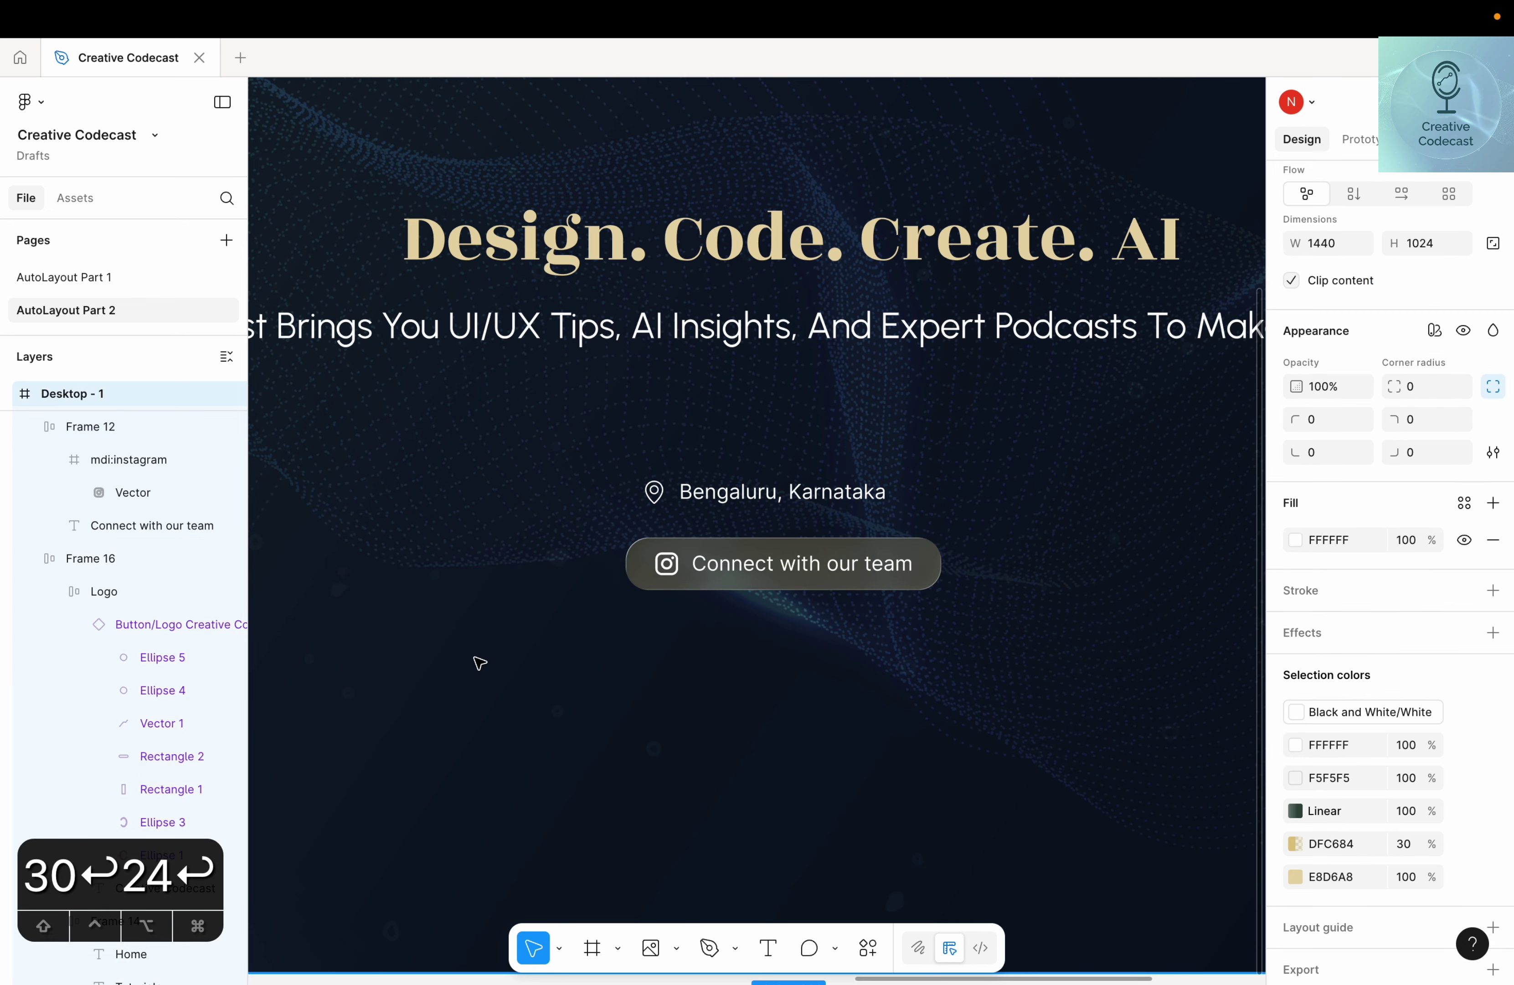
scroll(485, 627, left, 5)
right_click(490, 582)
mouse_move(567, 762)
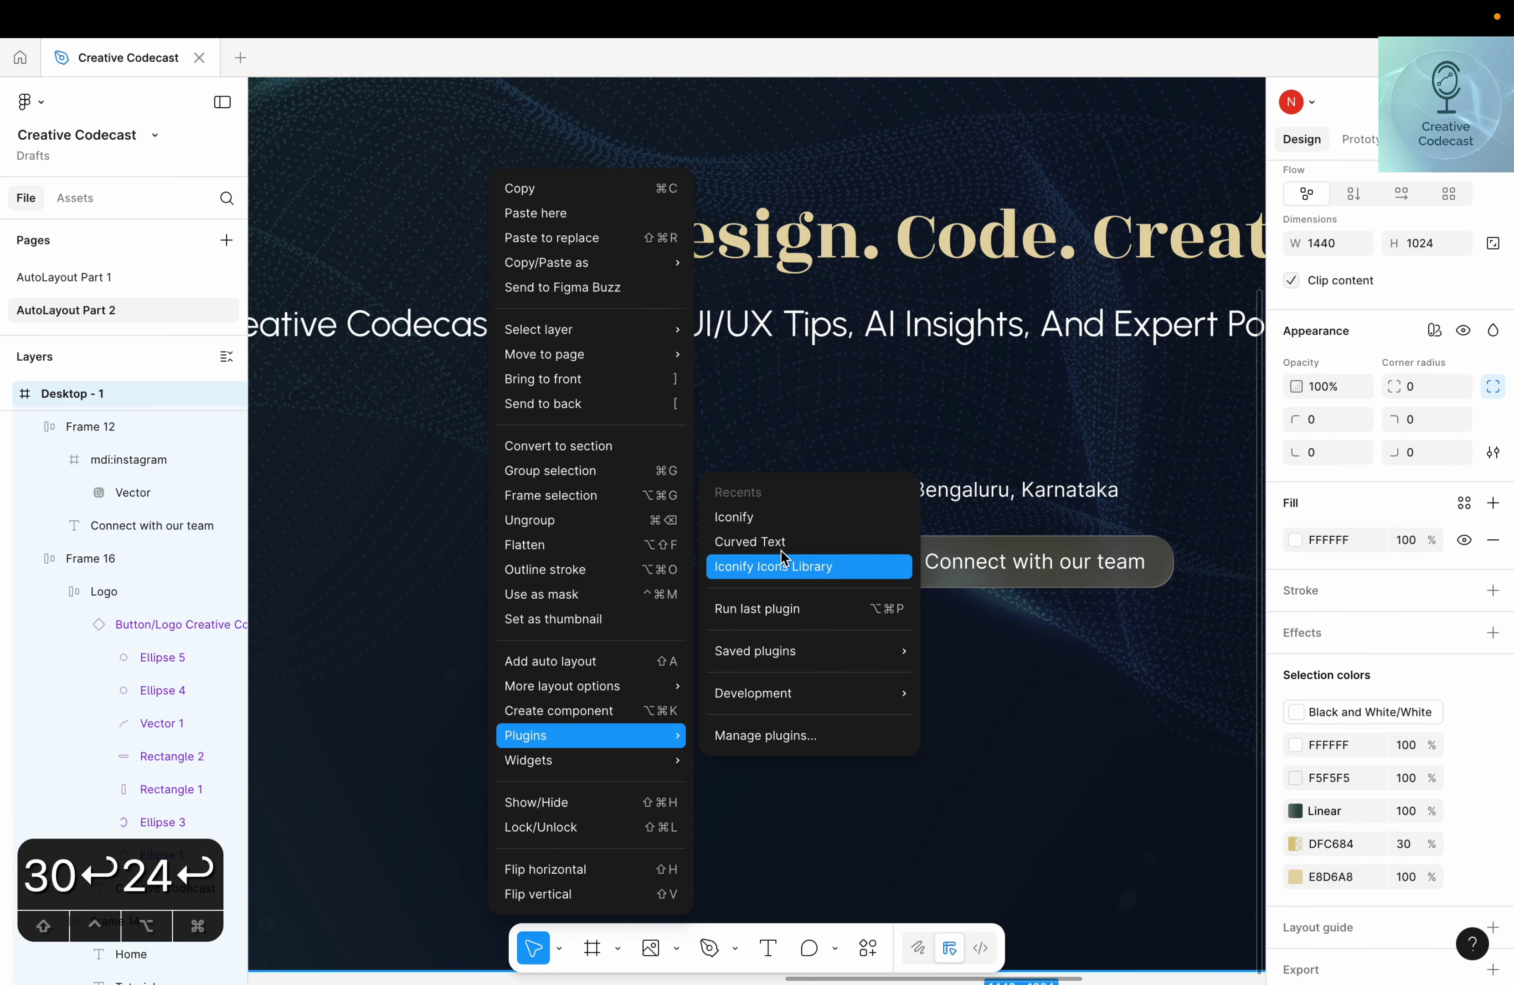
click(784, 521)
Search the icon library for "call" and clear the search term
click(263, 251)
text(call)
key(Return)
key(BackSpace)
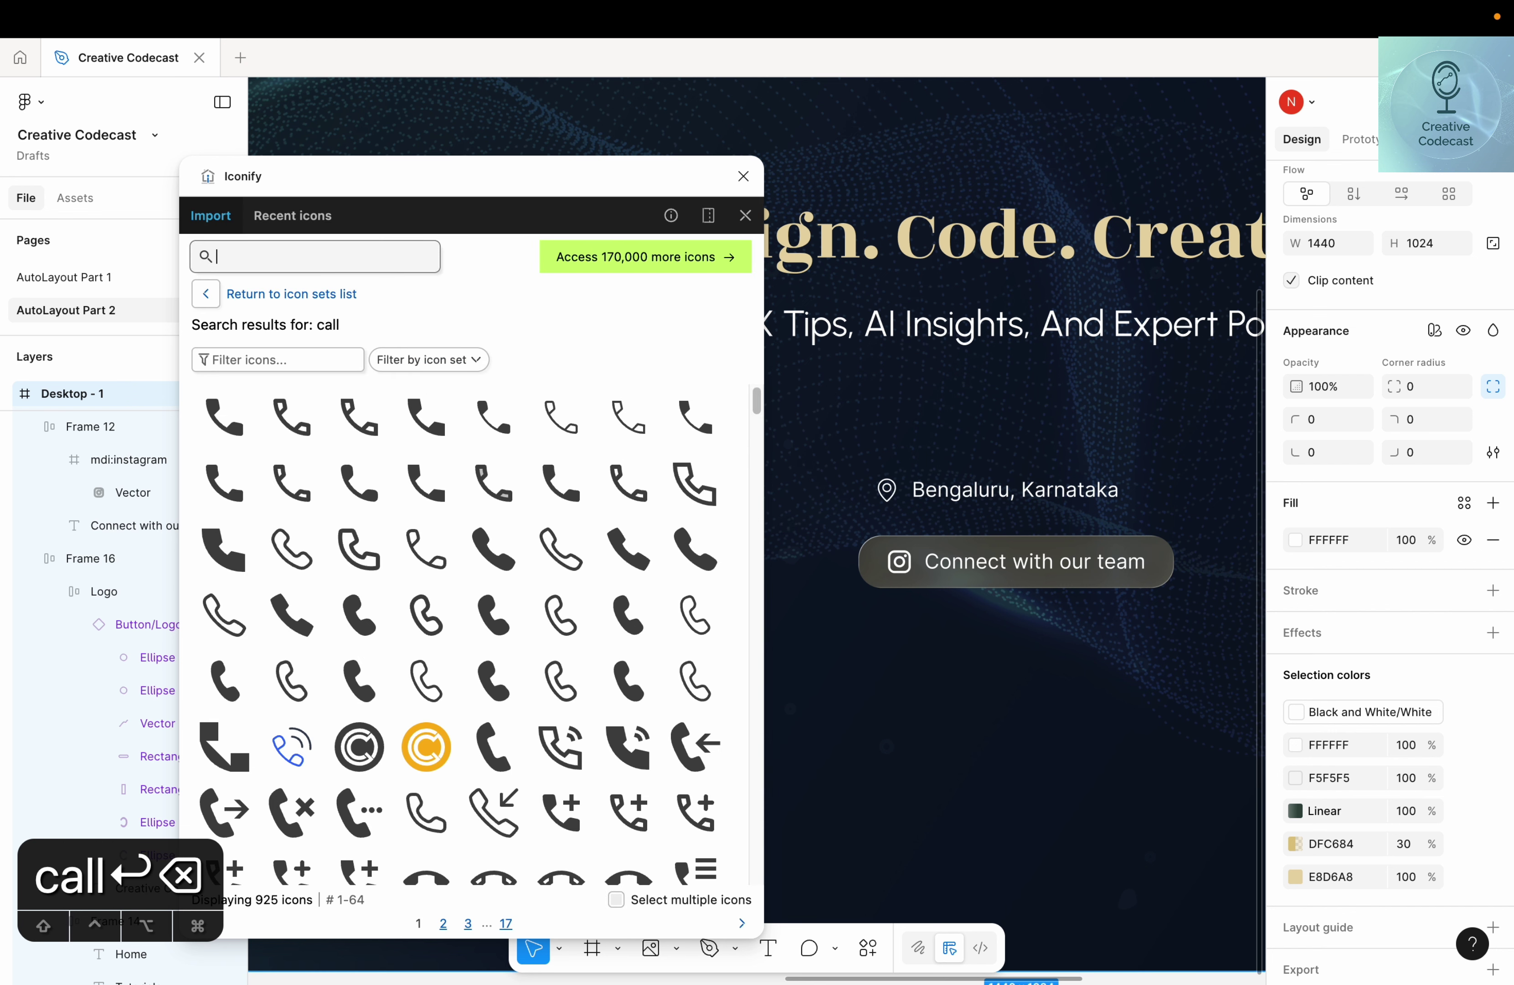
Search Iconify for "customer support", import the outlined headset icon into Desktop - 1 as a frame, and close the plugin
text(custom)
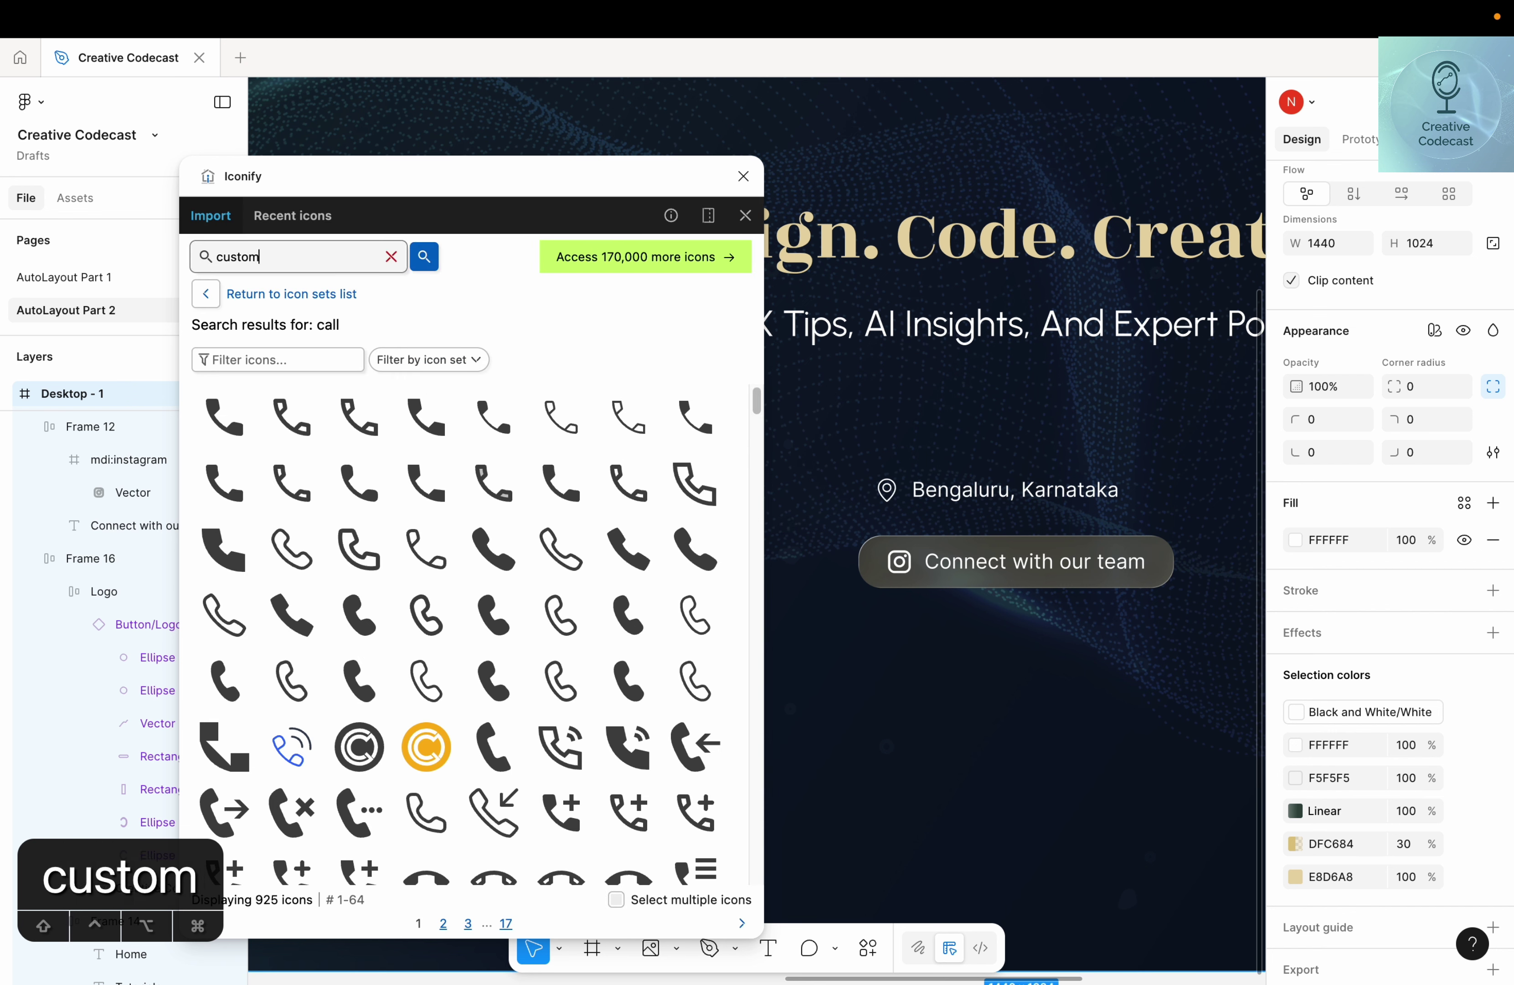
text(er support)
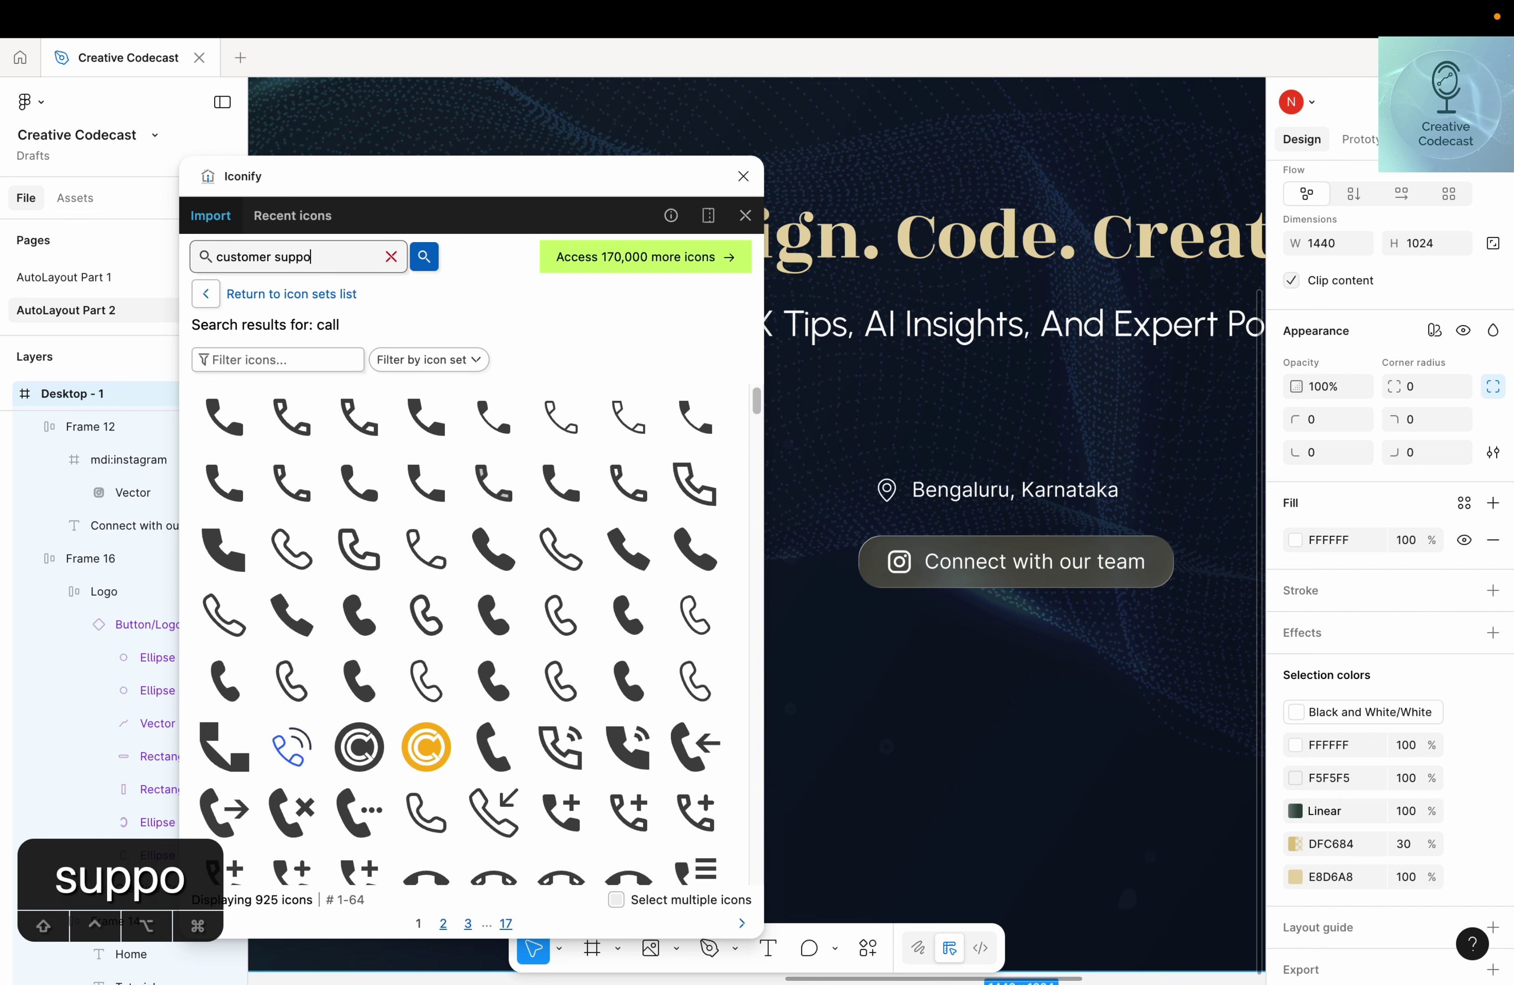
key(Return)
click(433, 483)
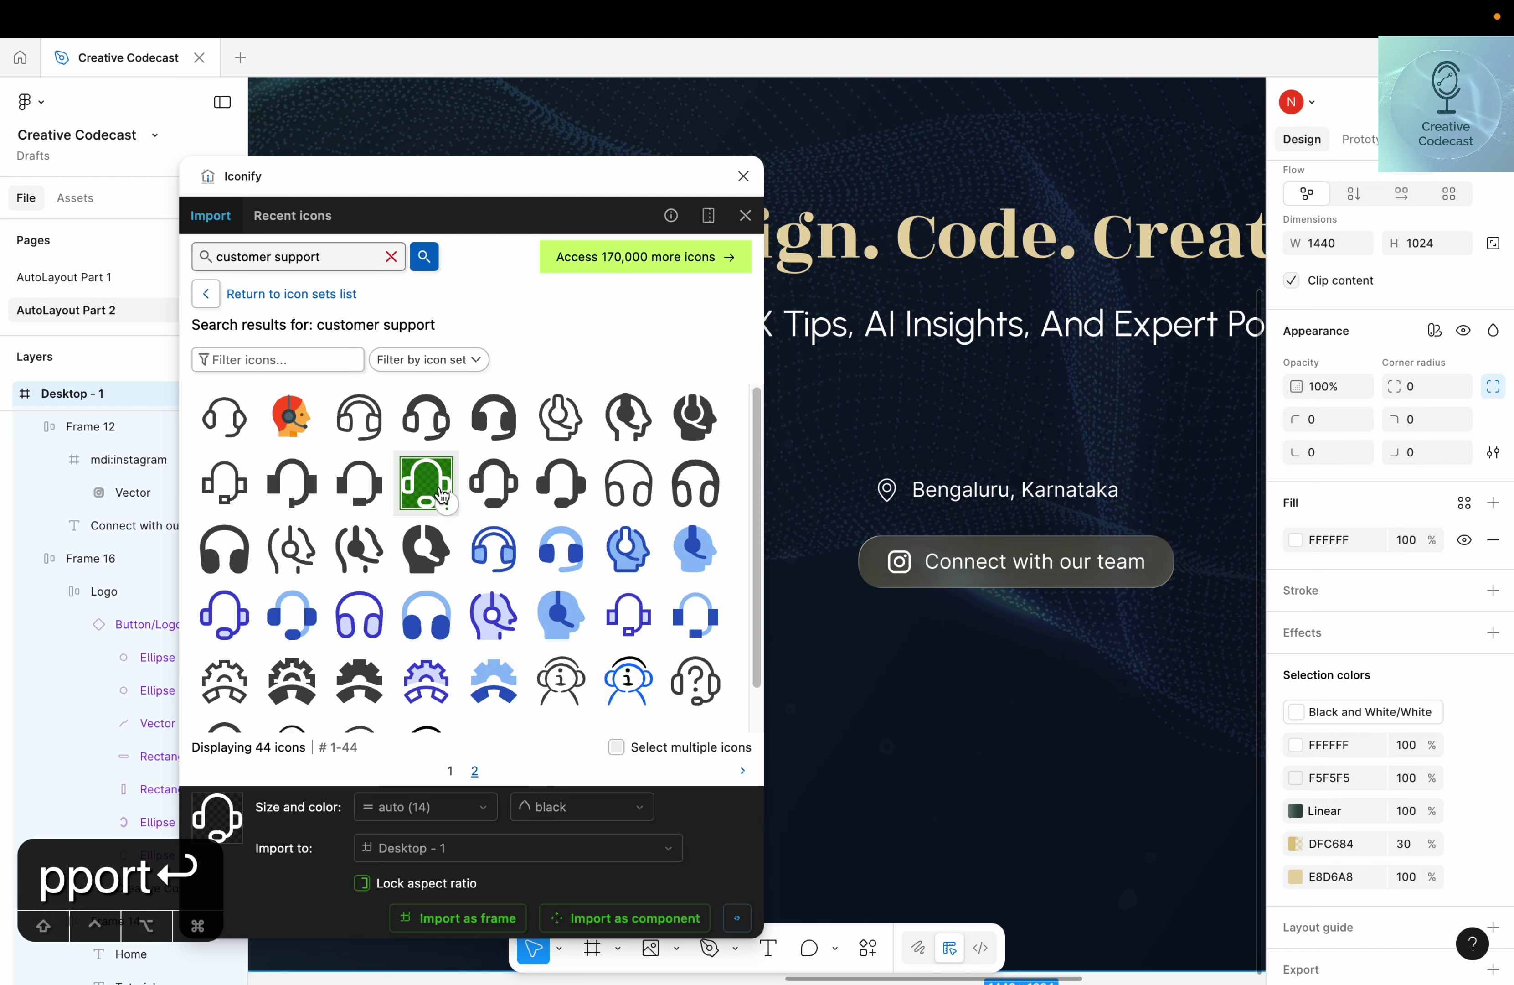
click(478, 921)
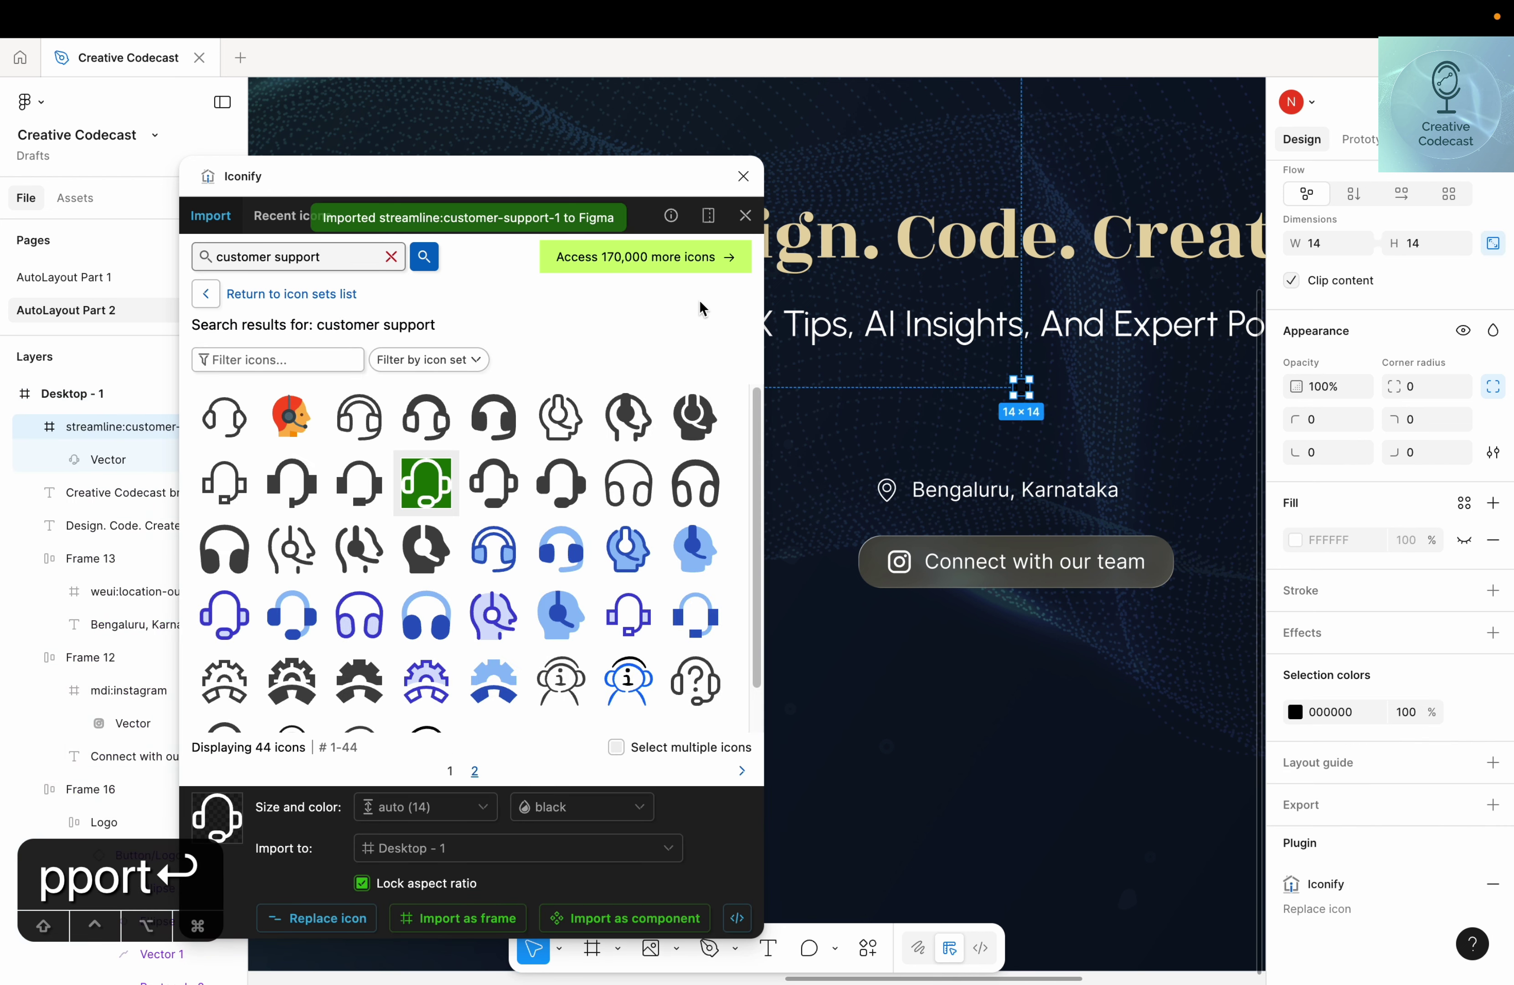
click(743, 176)
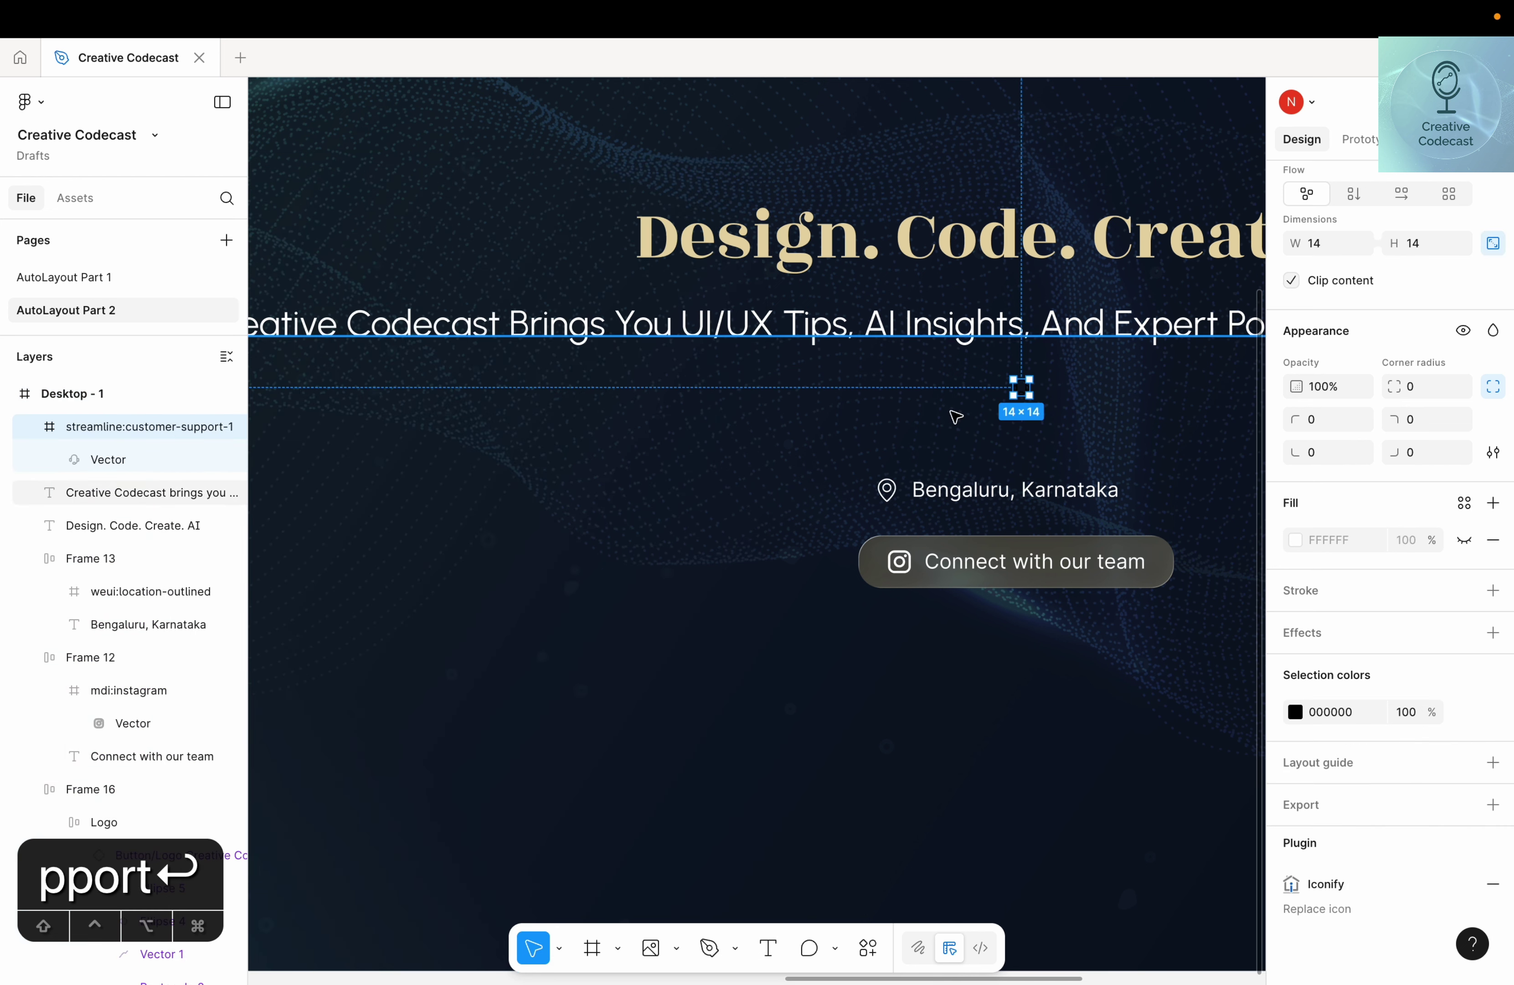
Cut the imported headset icon and paste it to replace the Instagram icon inside the "Connect with our team" button
key(BackSpace)
scroll(1041, 517, down, 3)
scroll(1040, 517, up, 10)
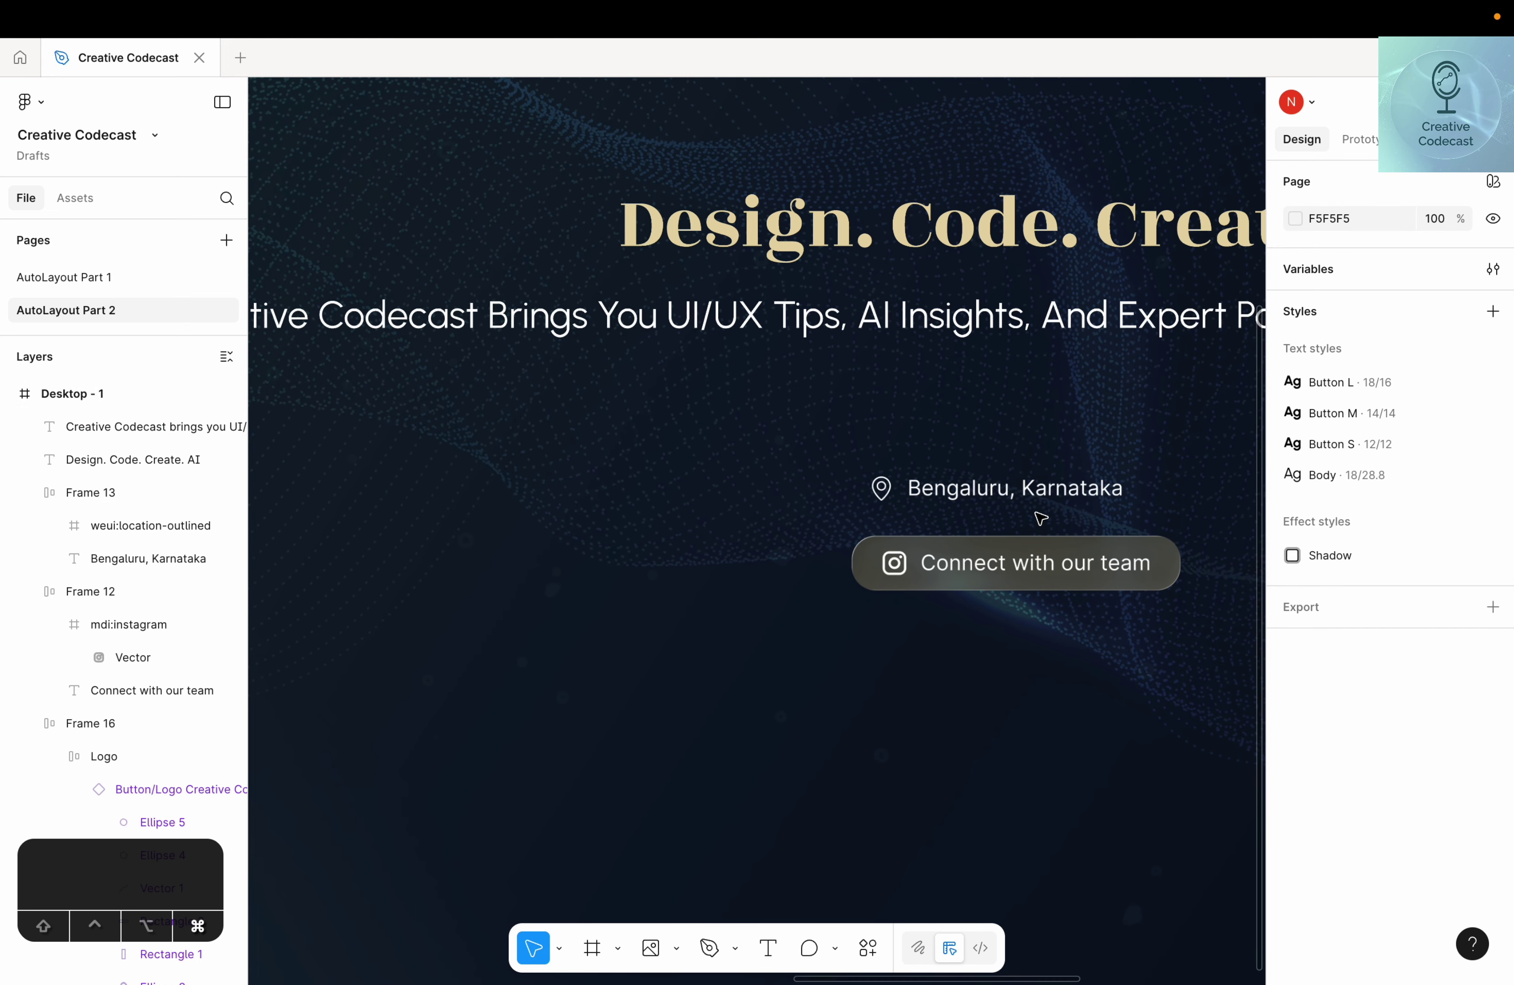
click(728, 617)
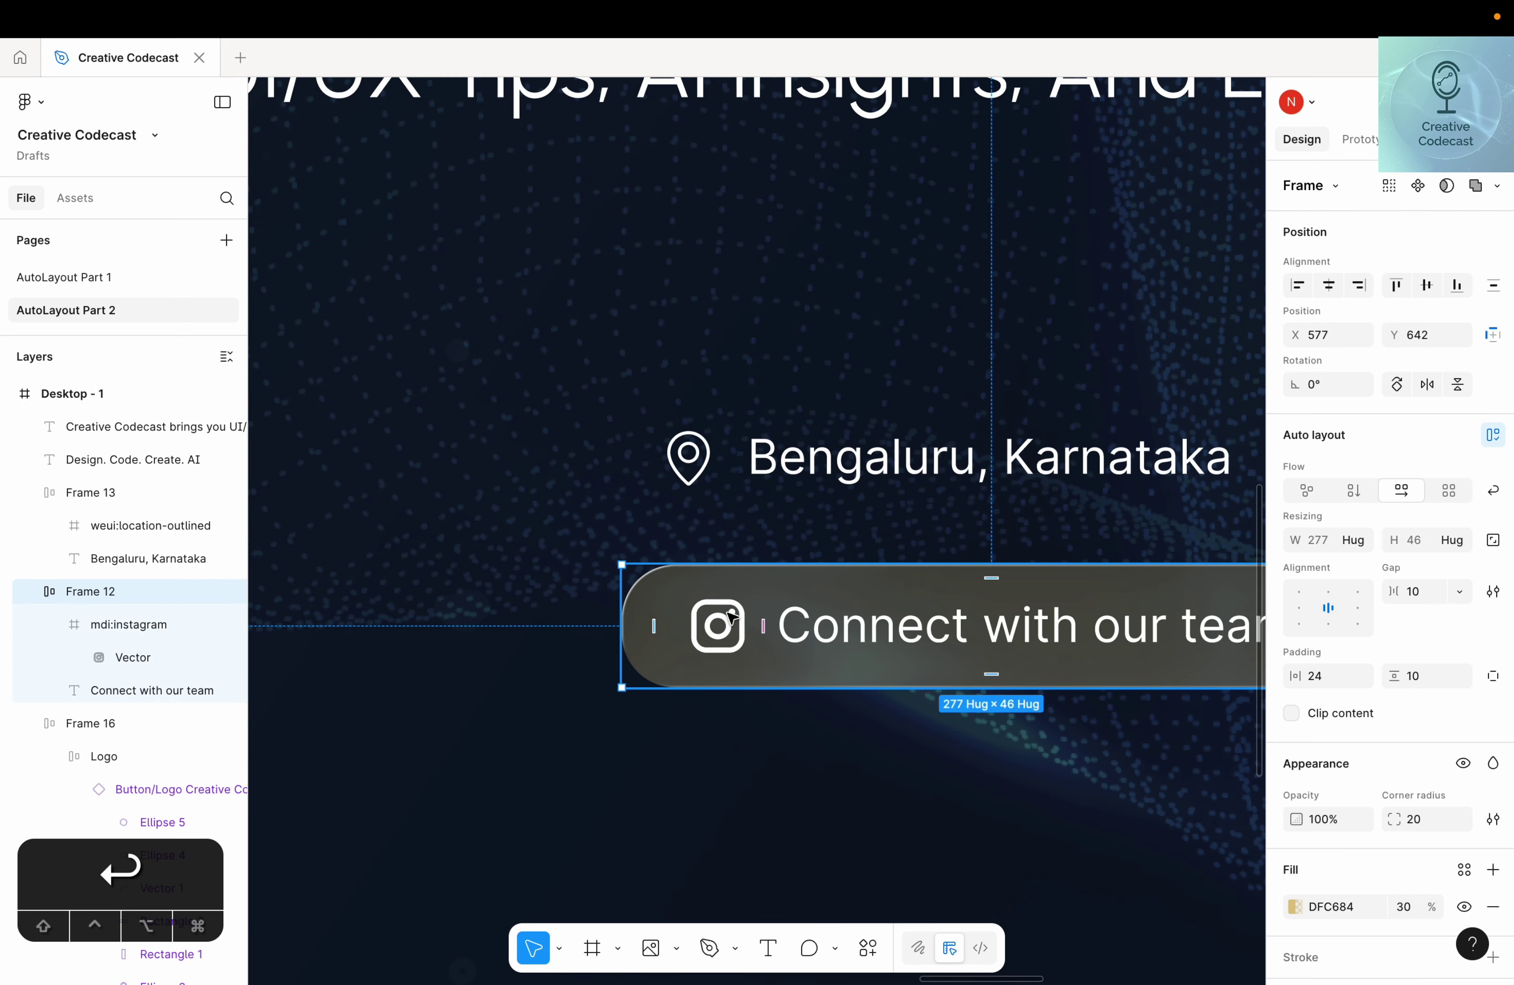
key(Return)
key(Return)
click(129, 624)
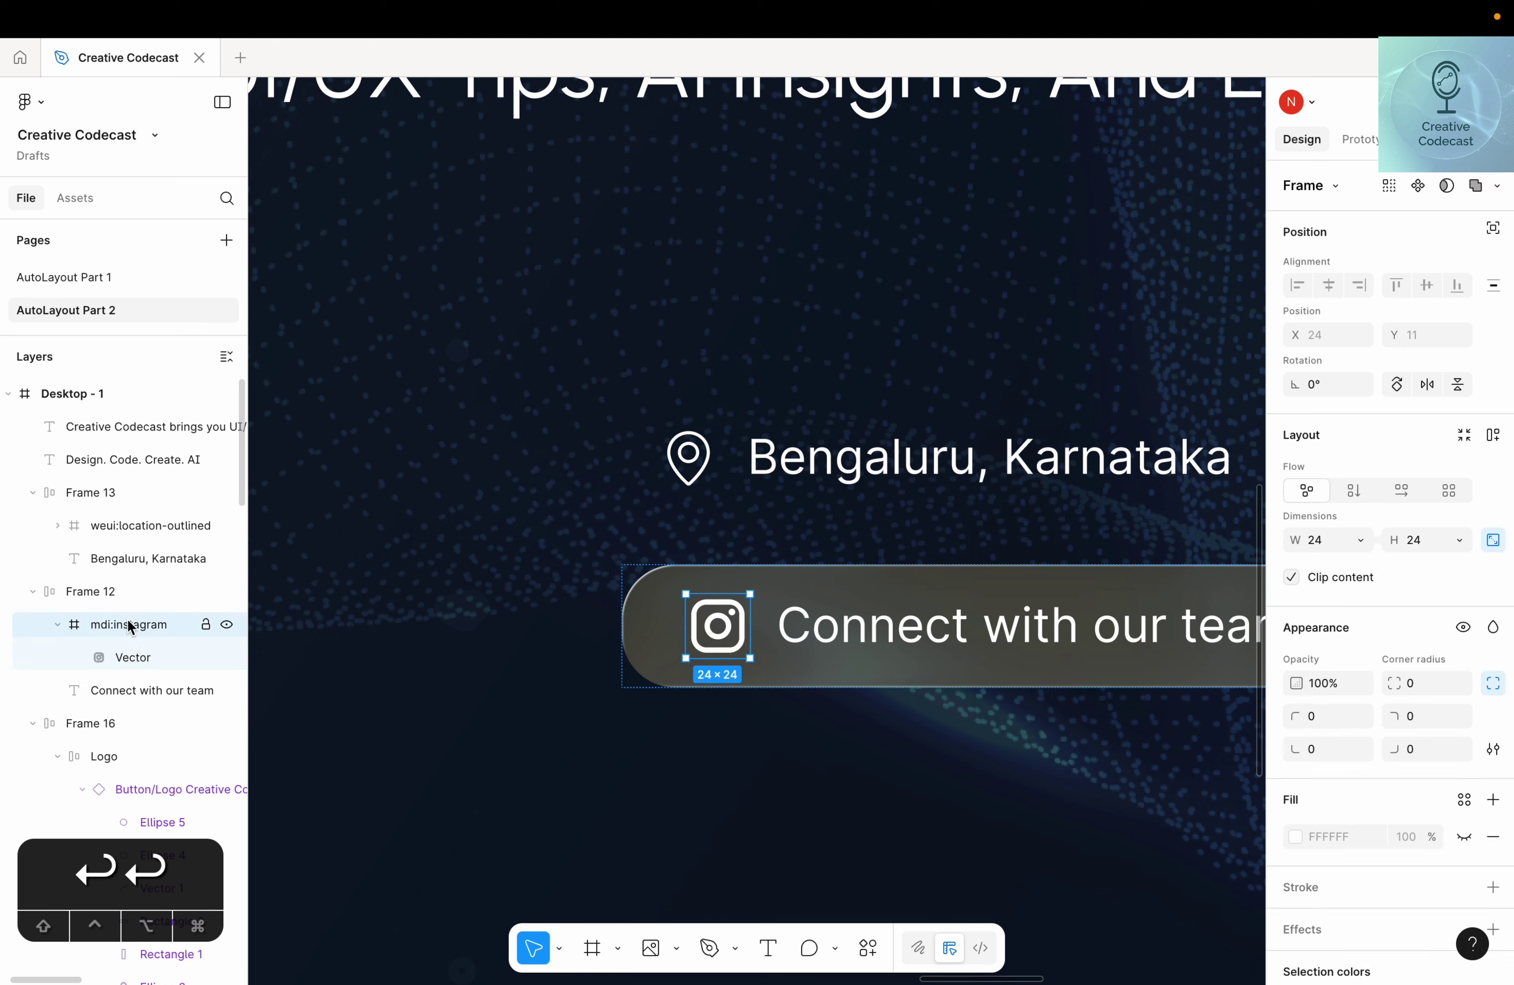
right_click(728, 626)
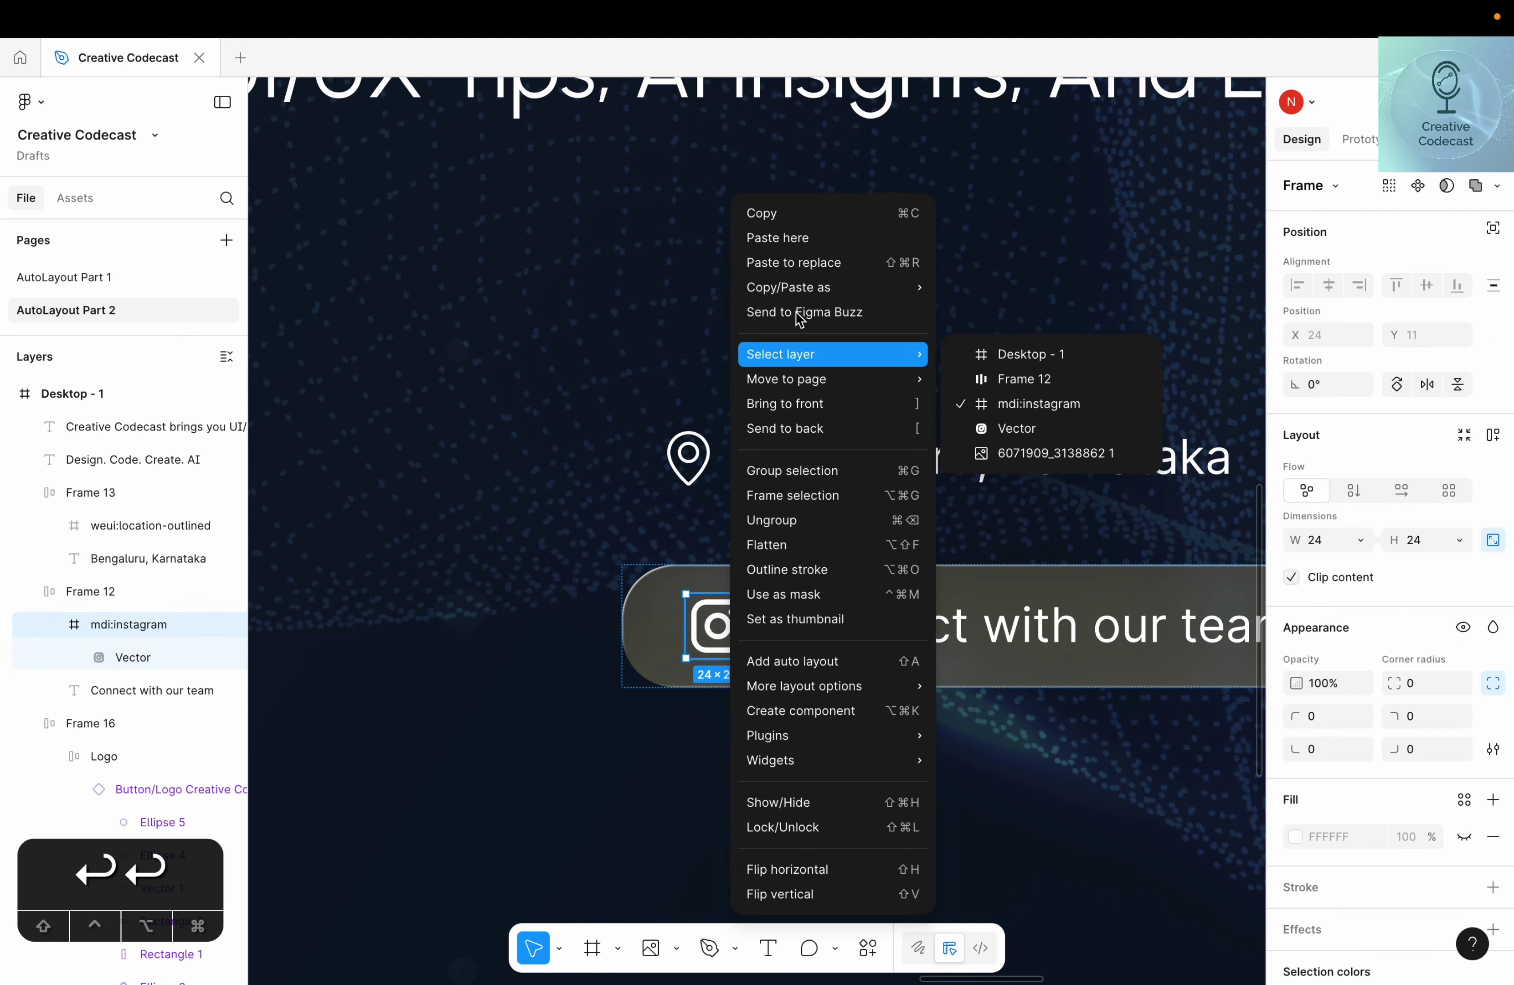
click(807, 265)
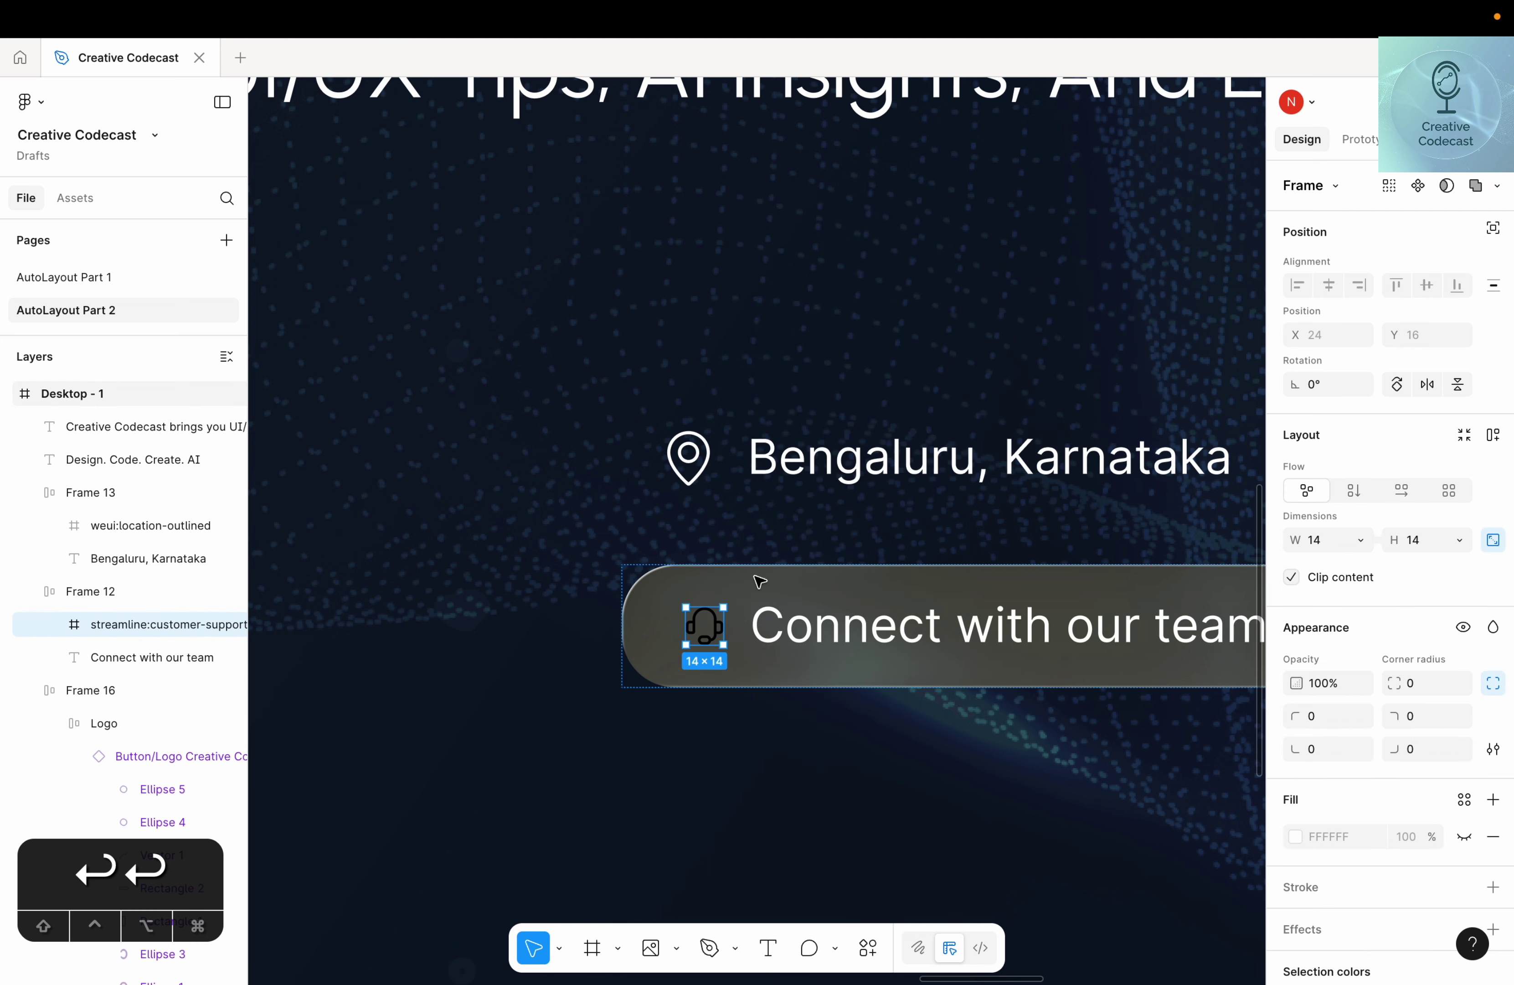
Recolour the button's headset icon to FFFFFF and resize it to 24 × 24
scroll(1334, 826, down, 2)
scroll(1336, 857, down, 2)
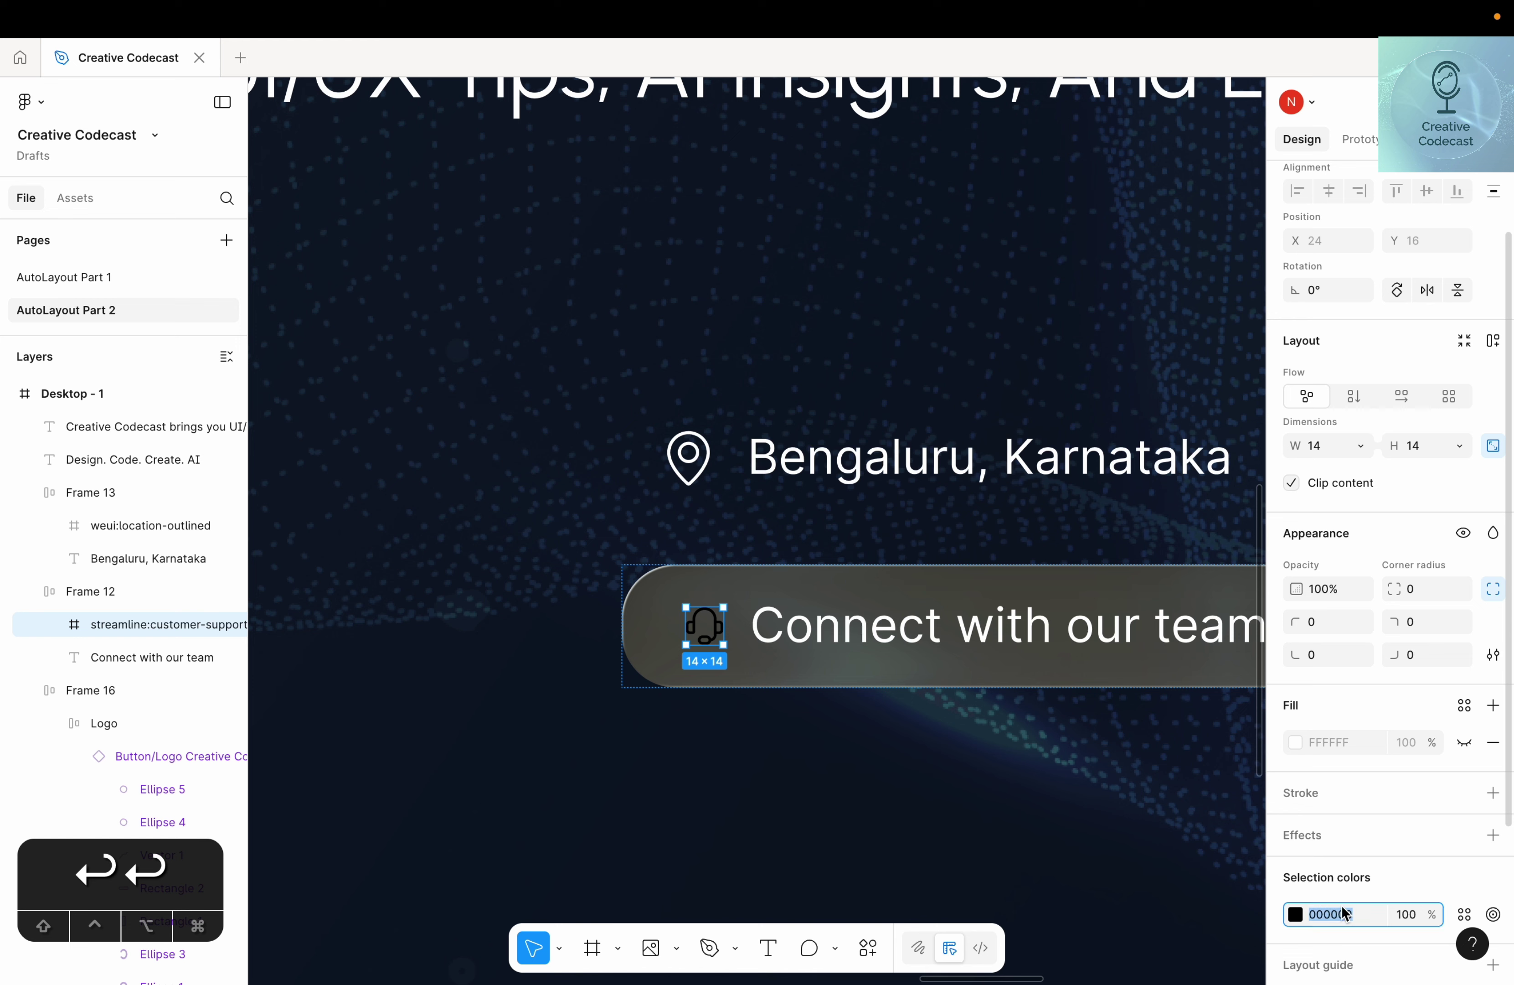
text(FFFFFF)
key(Return)
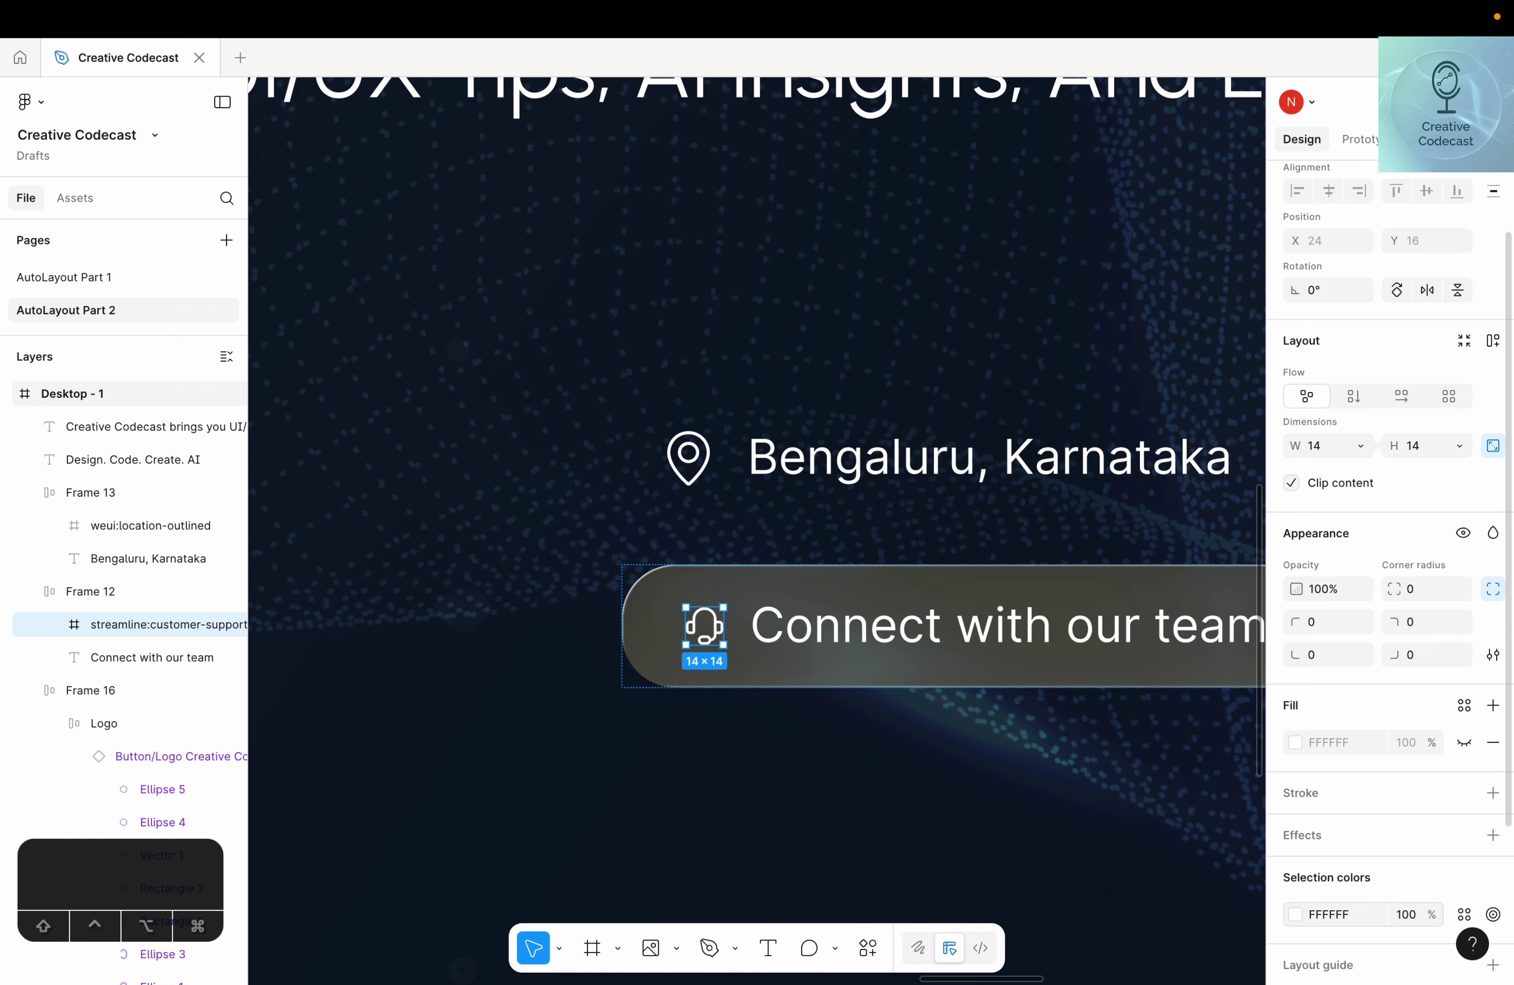
scroll(721, 756, right, 5)
scroll(721, 756, down, 1)
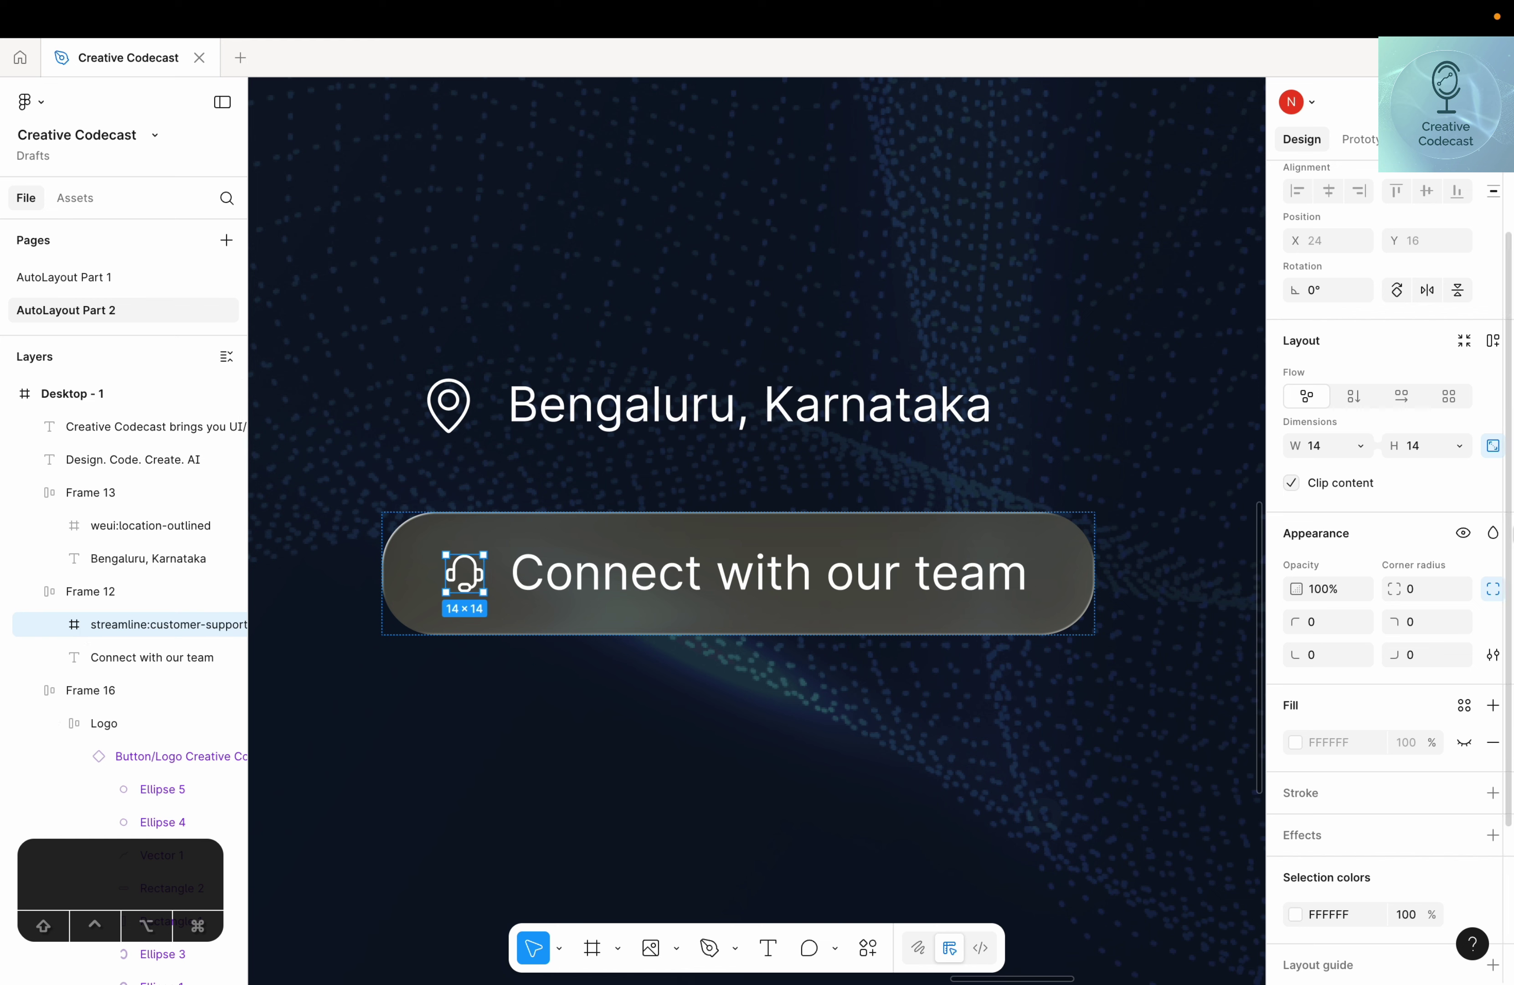
text(4)
key(Return)
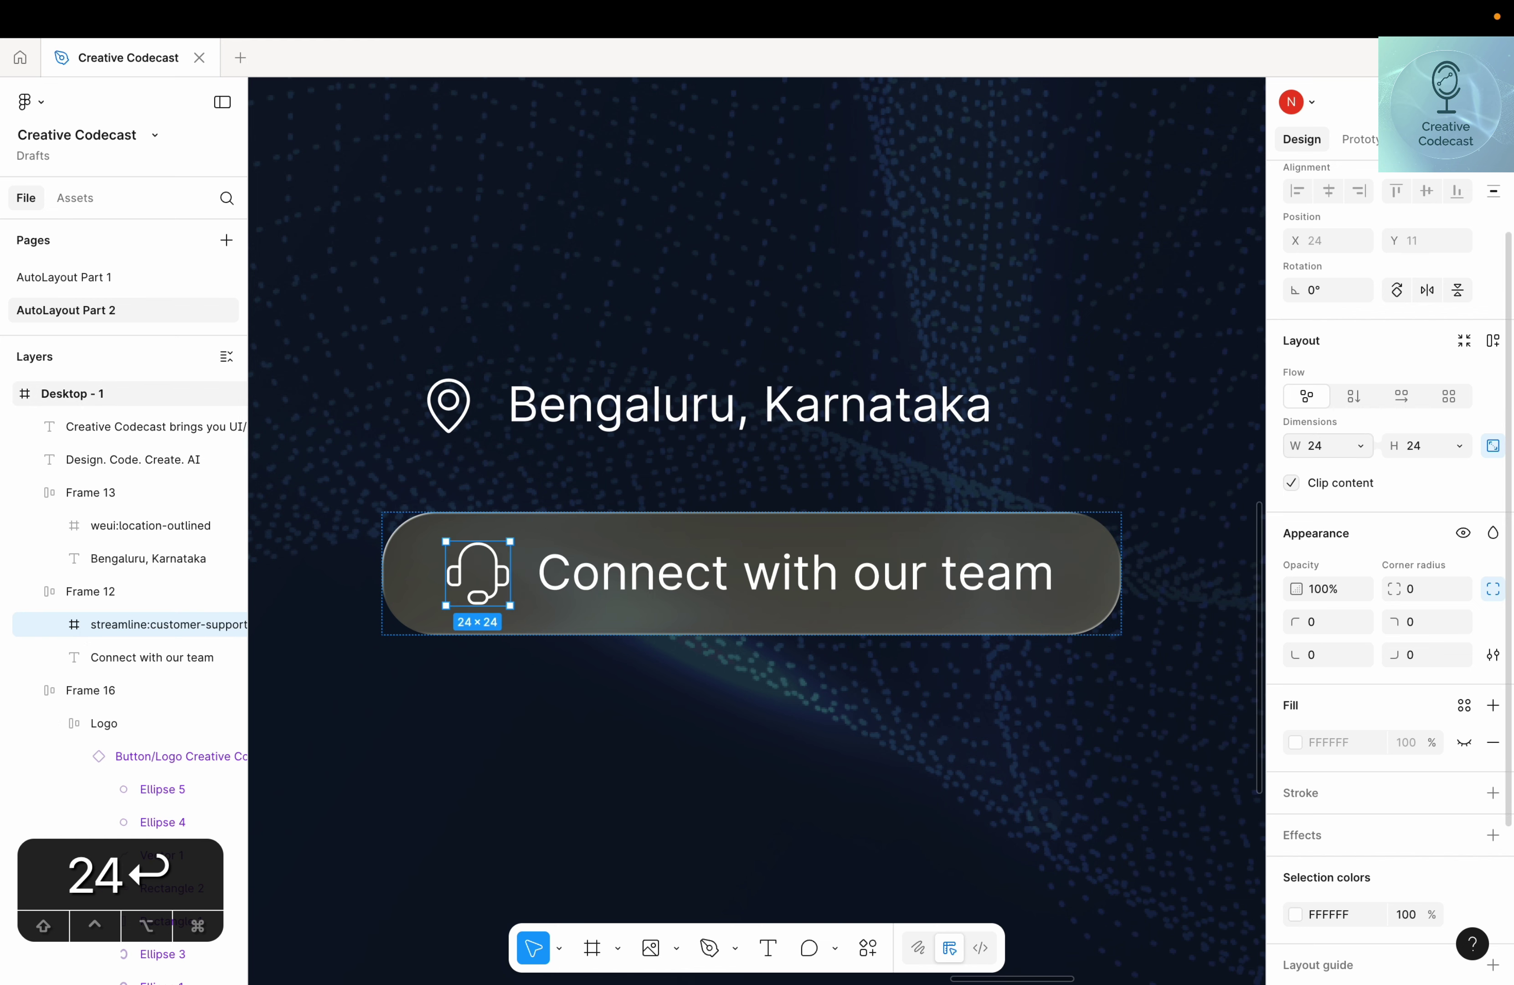
click(460, 406)
key(Return)
key(Return)
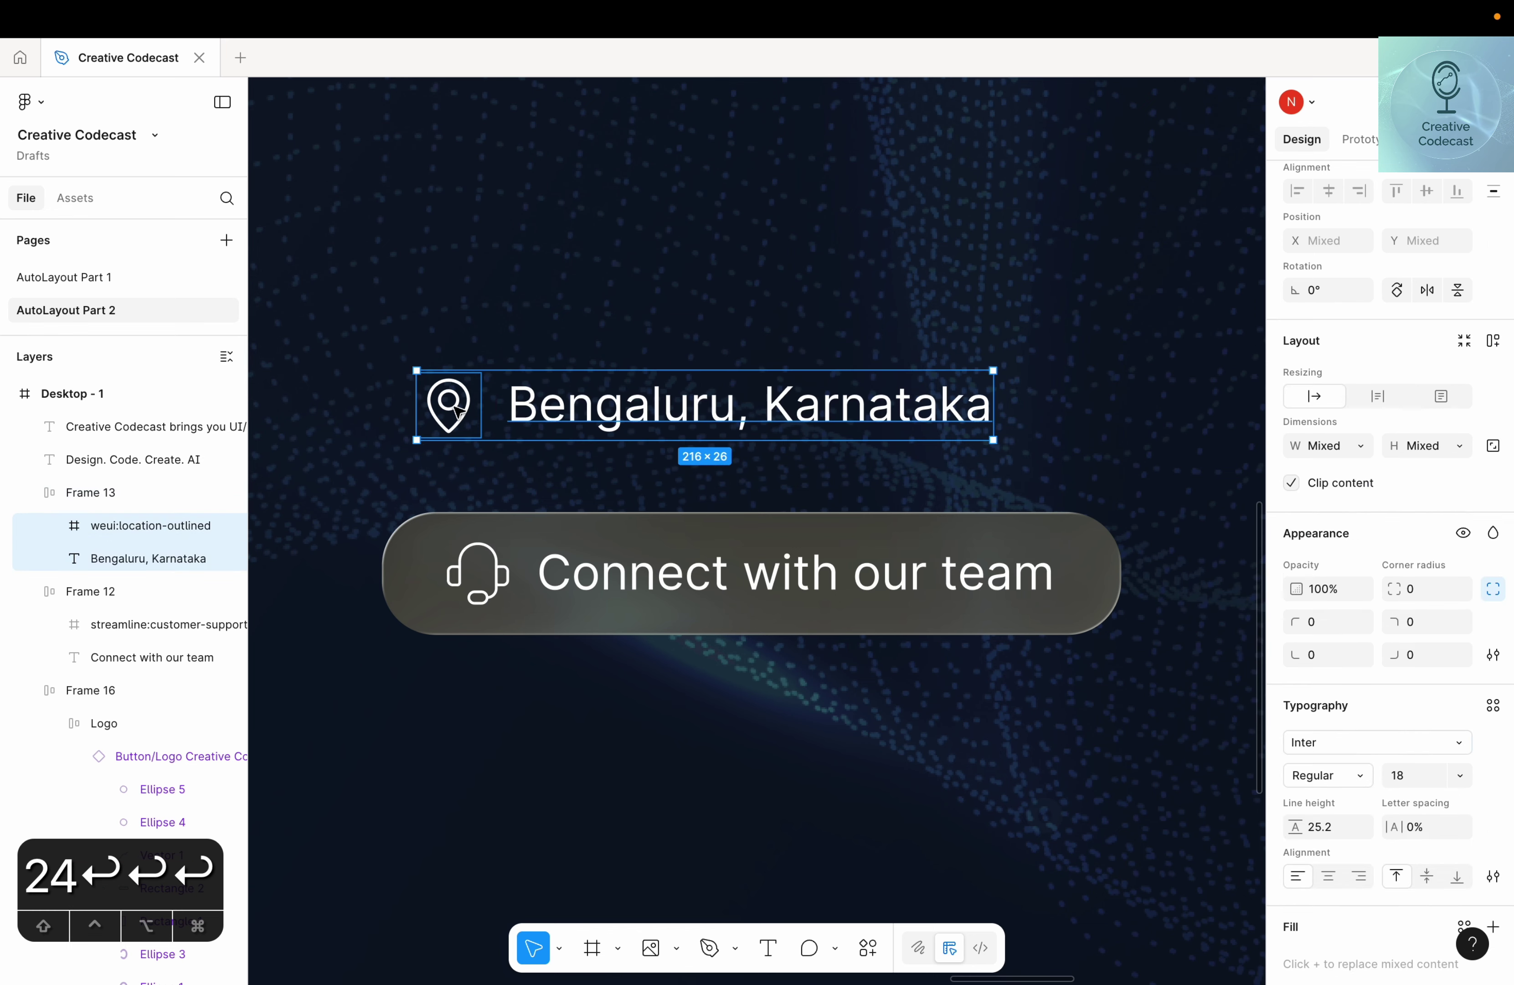
click(455, 410)
click(639, 793)
Add a two-line "150+ Clients" text near the base of Desktop - 1 at X 201, Y 846 and centre its text alignment
scroll(678, 793, down, 10)
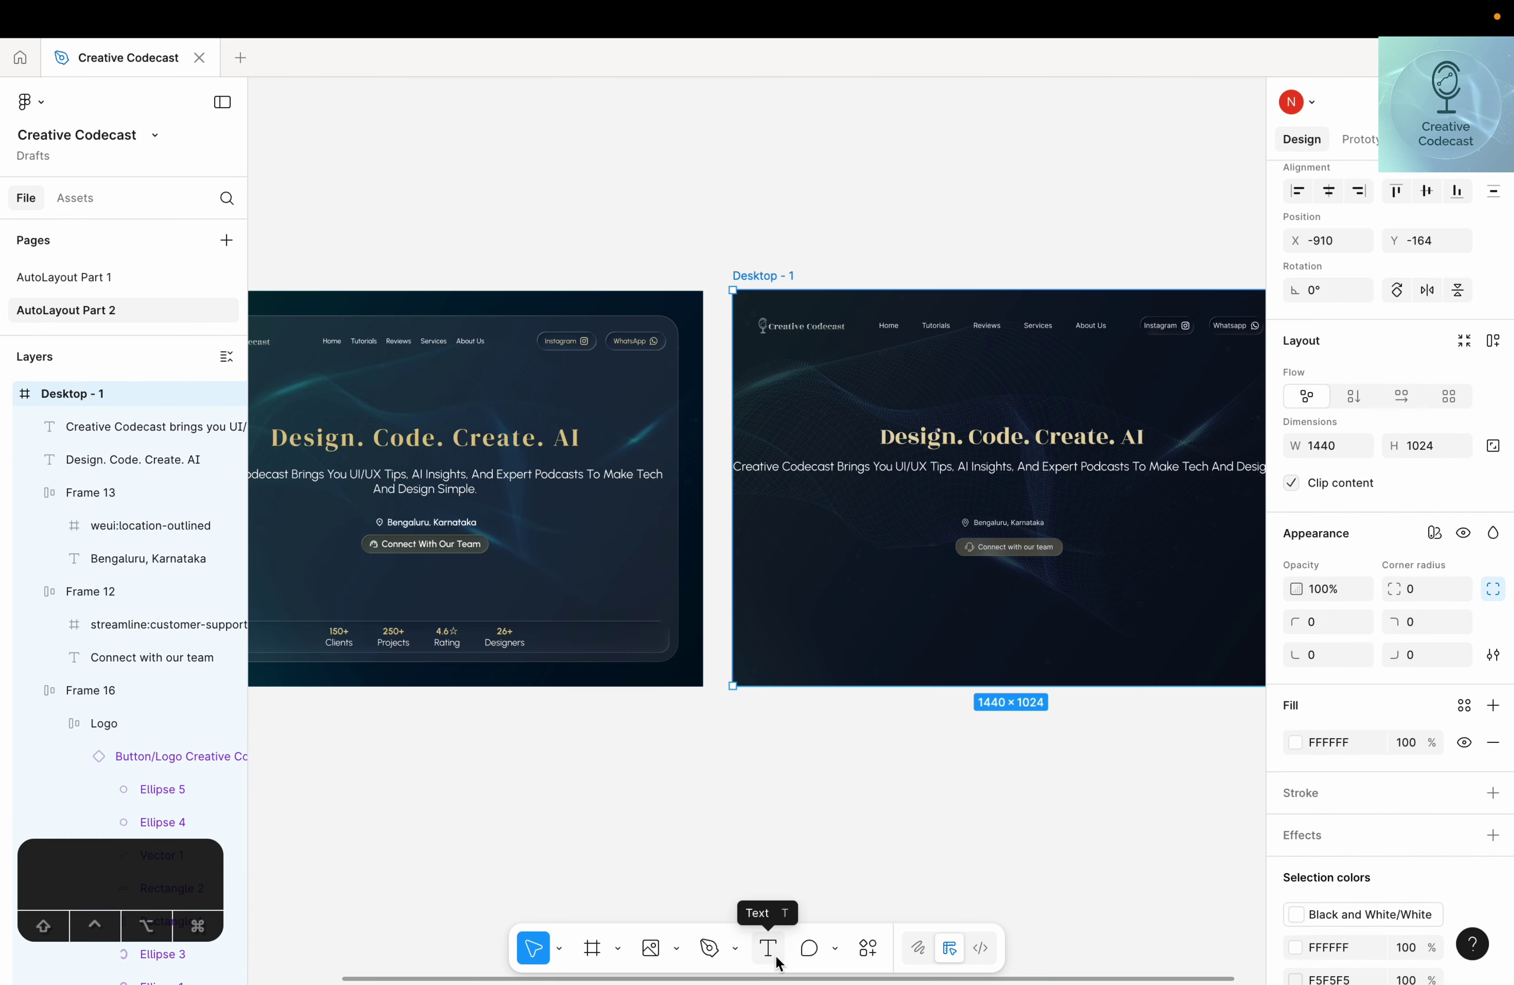
click(768, 947)
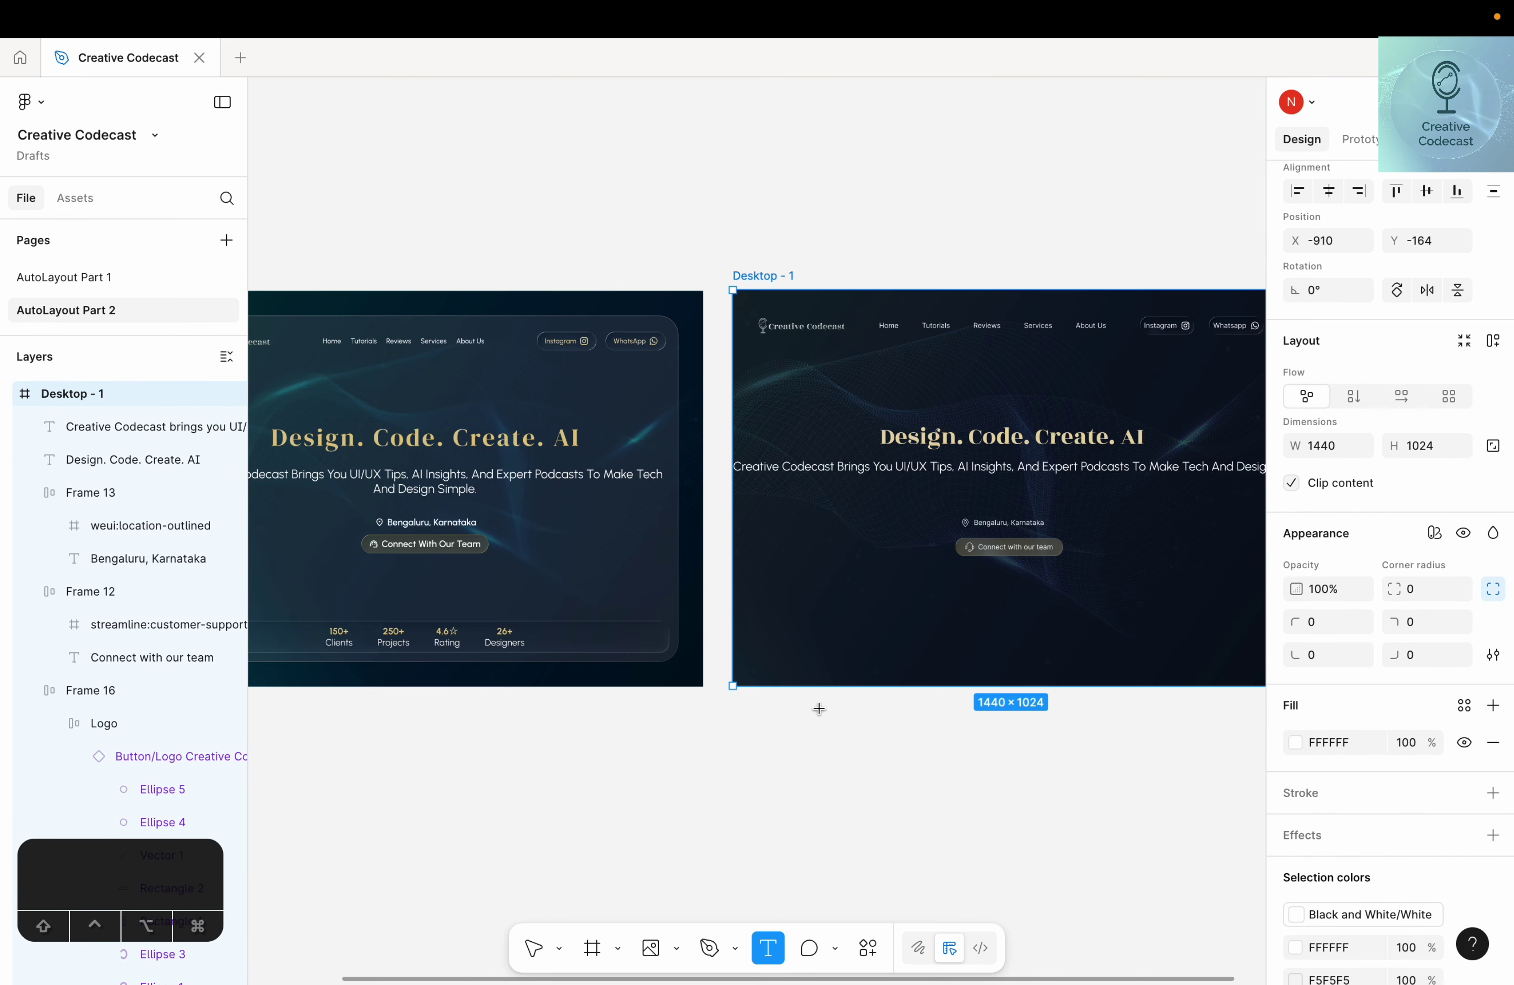
click(812, 621)
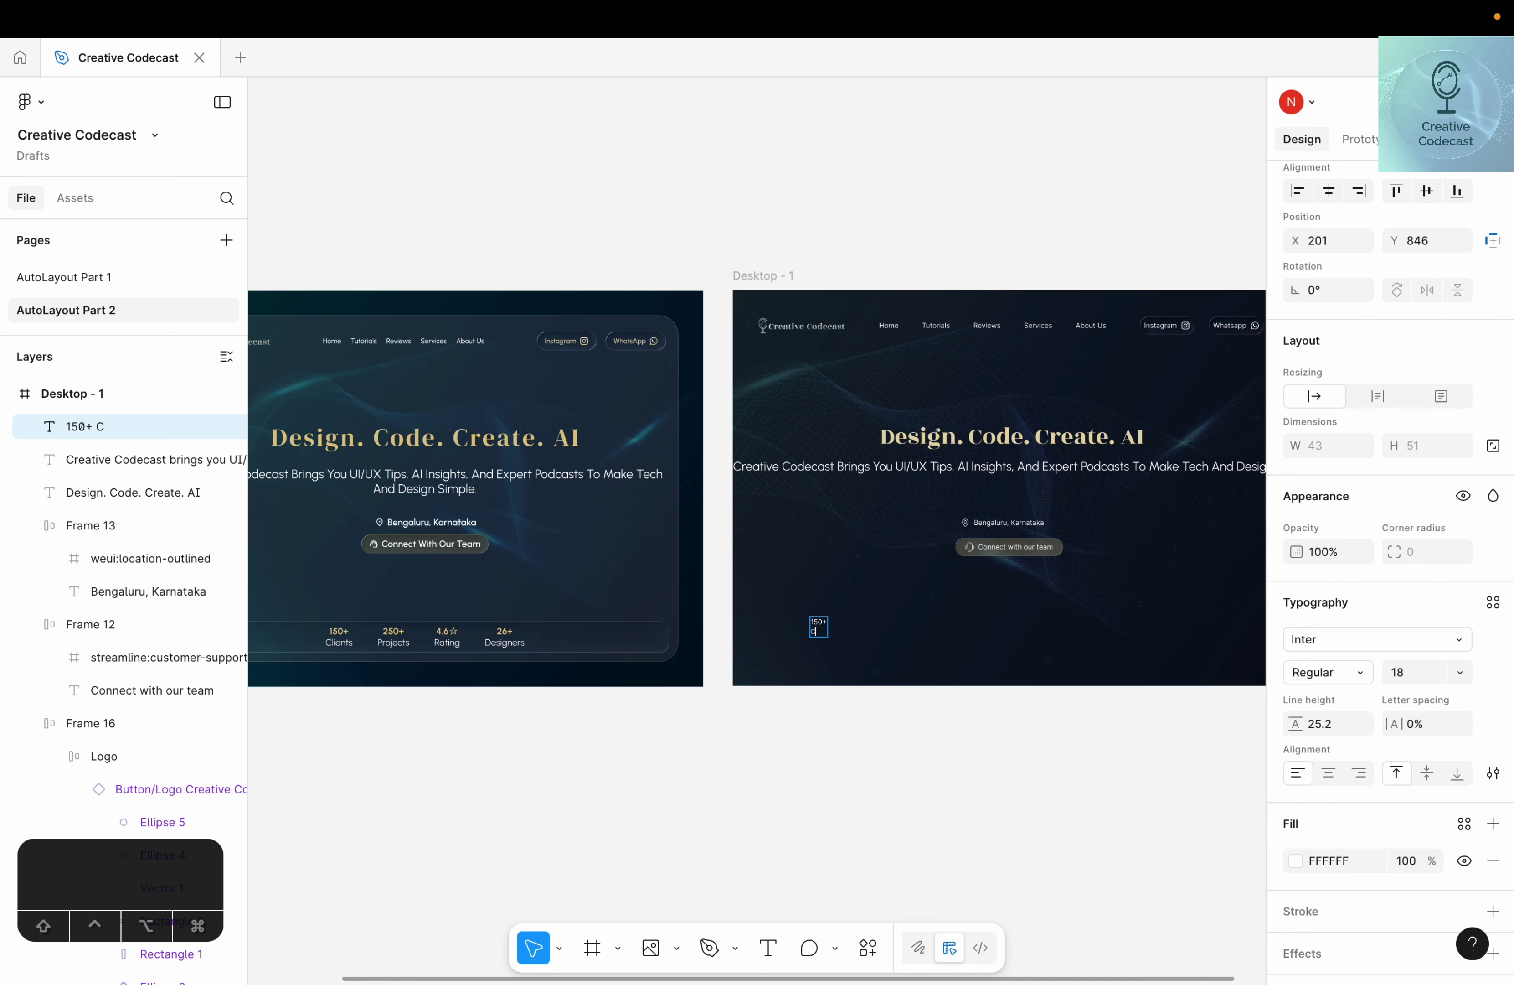
text(150+ Clients)
scroll(920, 740, up, 5)
key(Escape)
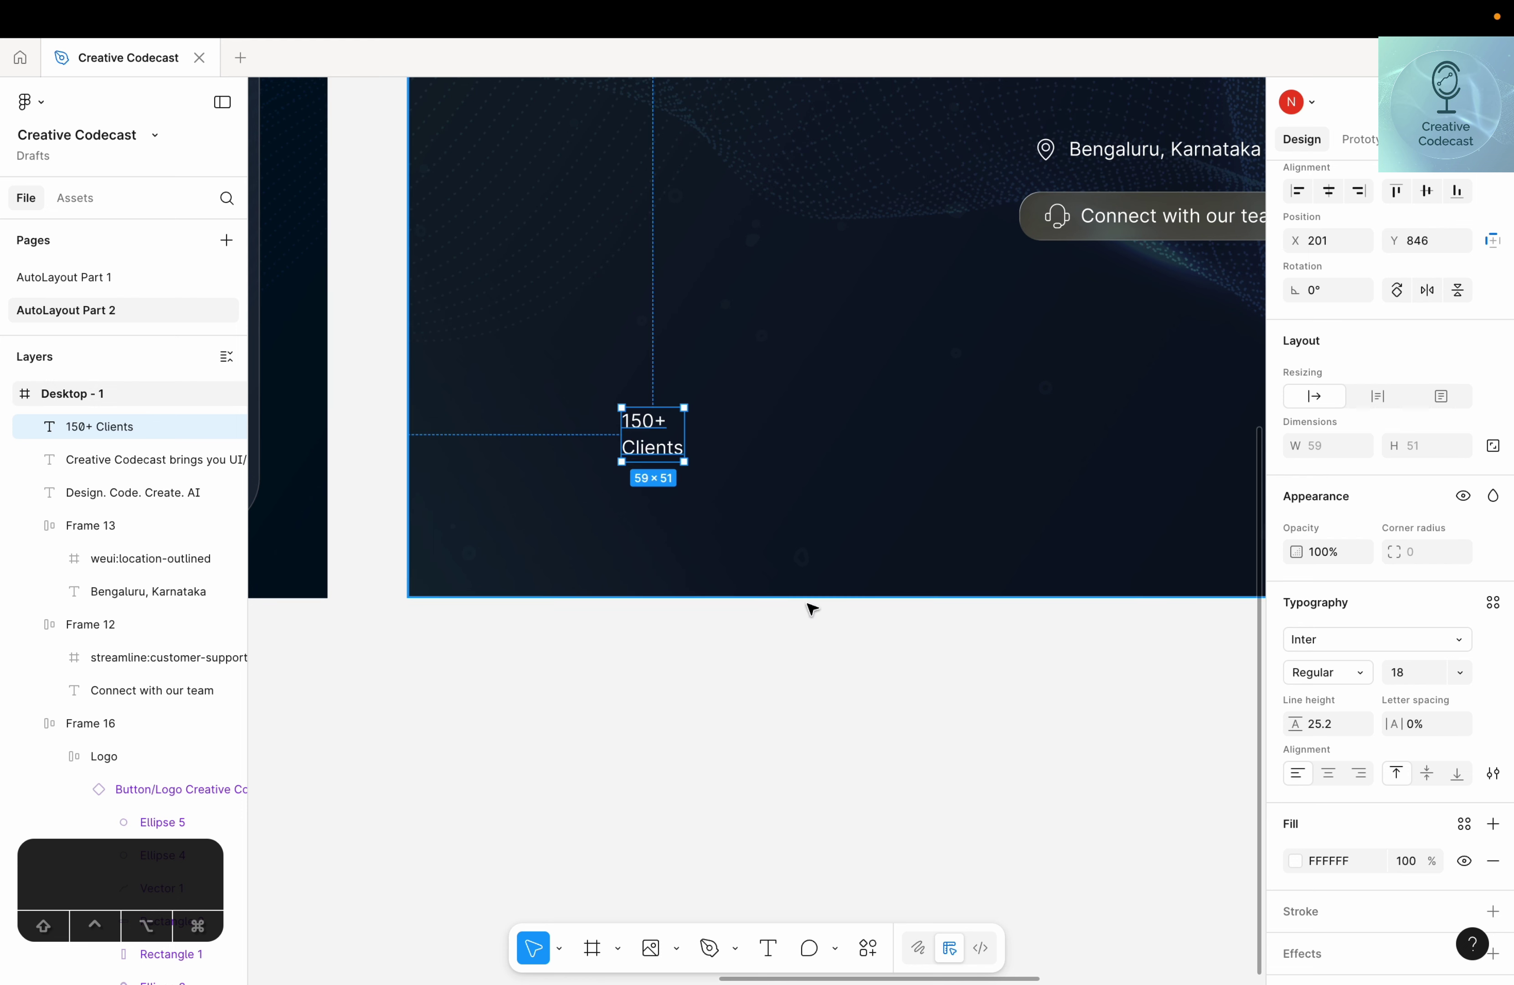
click(1331, 774)
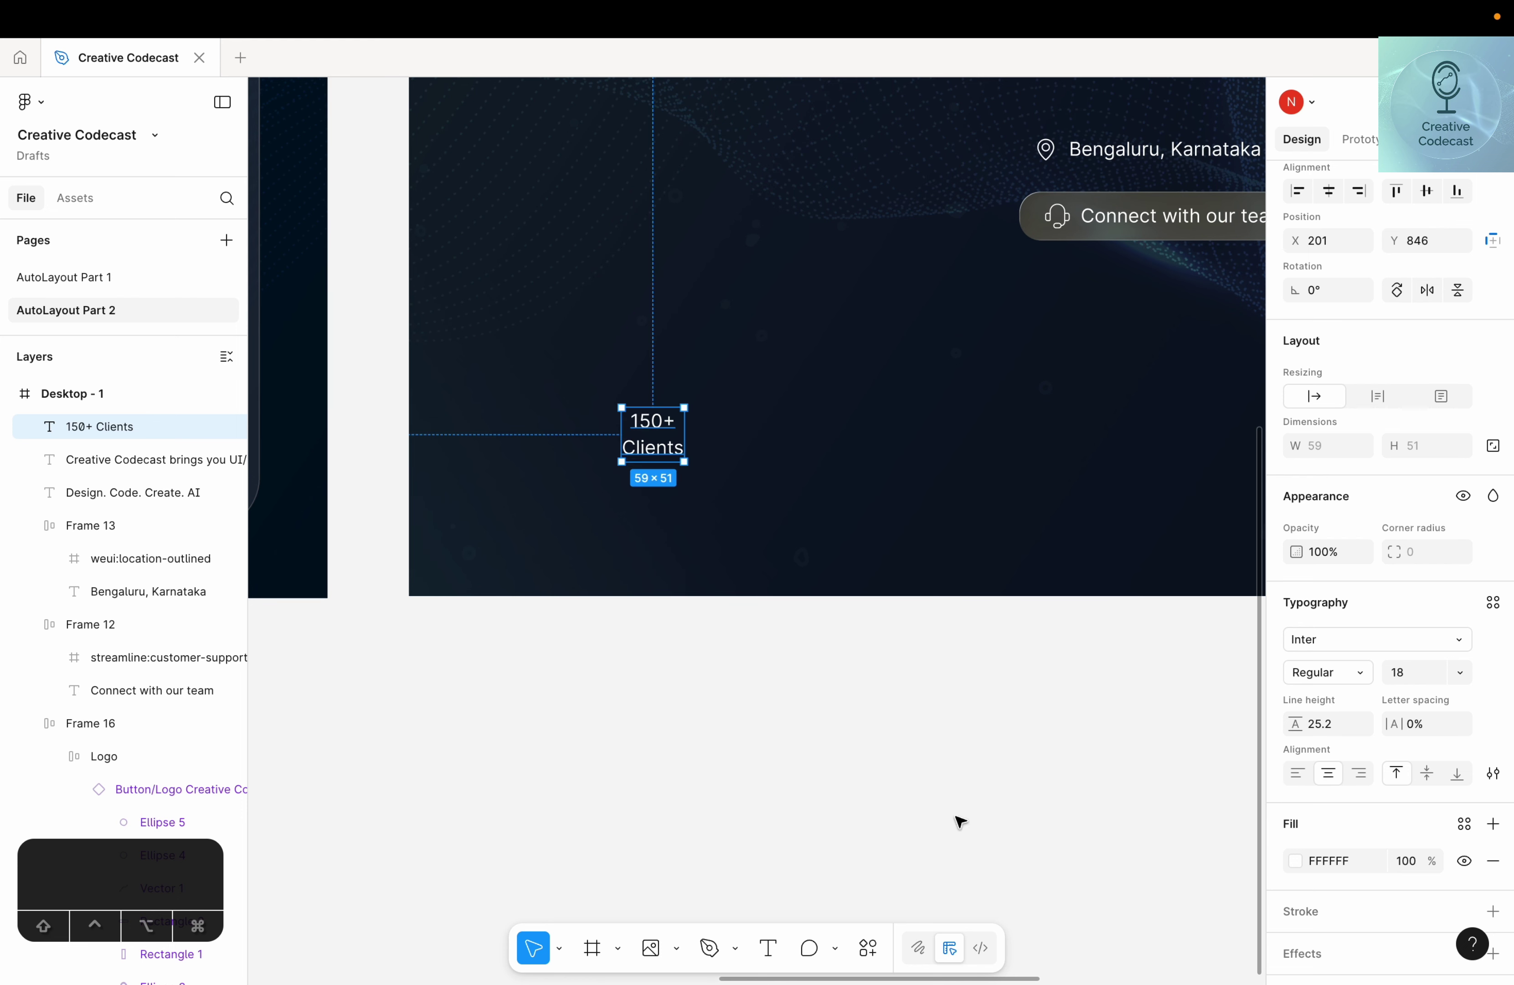
Move the "150+ Clients" text to Y 834 and duplicate it into an evenly spaced row of four
drag(671, 451, 716, 464)
scroll(672, 473, right, 2)
scroll(671, 473, up, 1)
key(super+d)
key(super+d)
key(super+d)
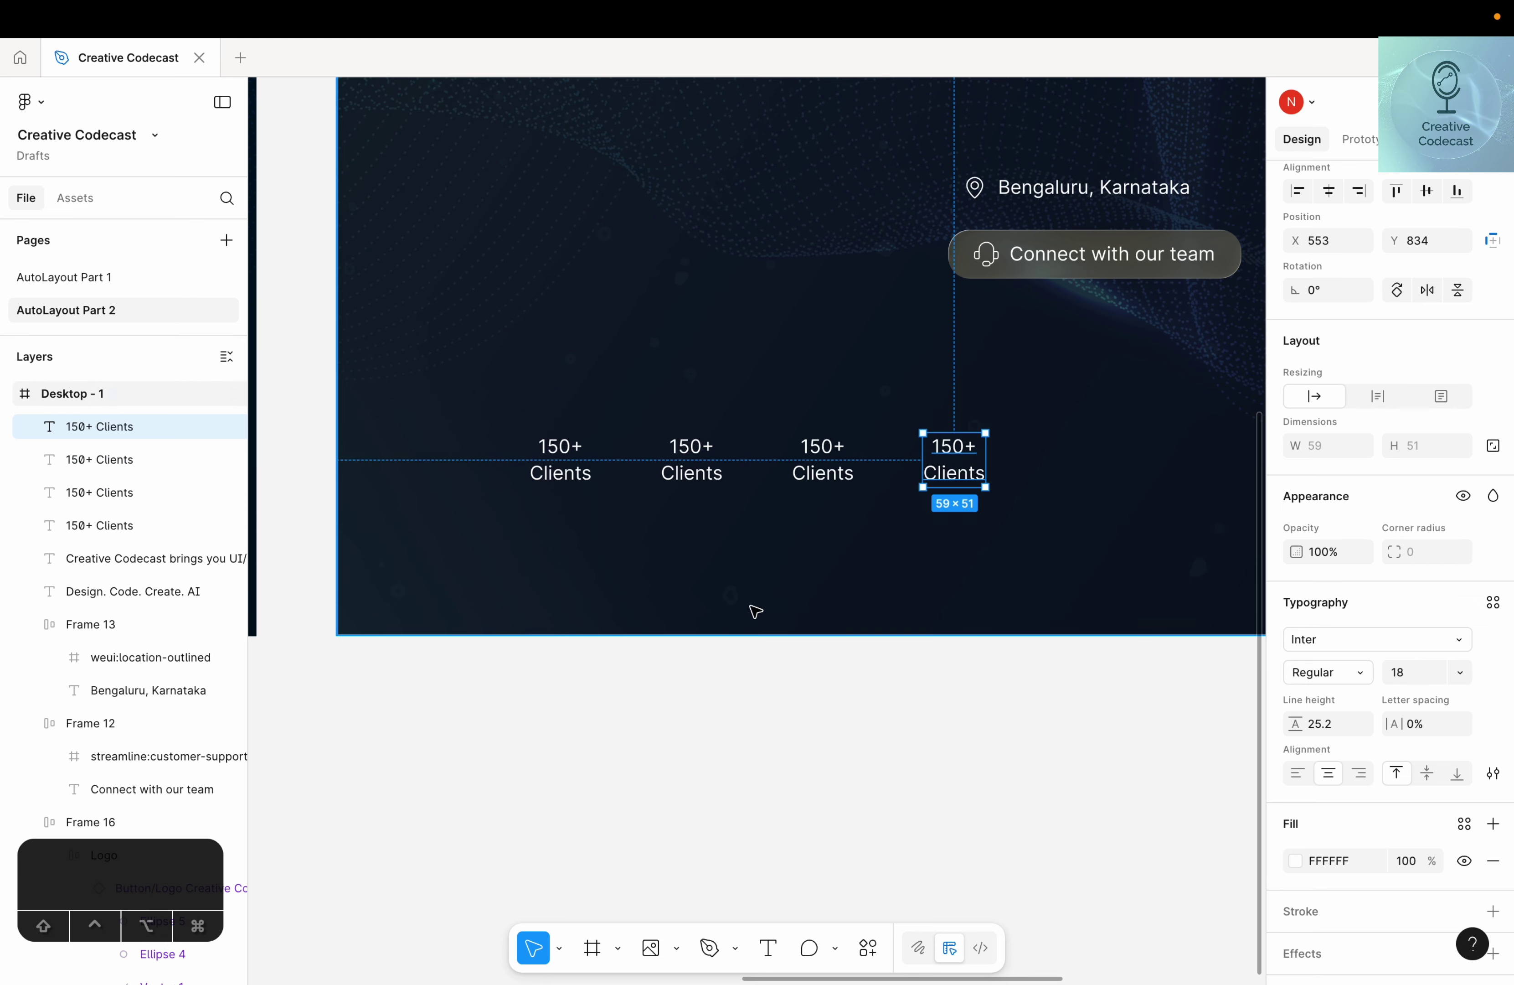
scroll(754, 609, down, 5)
scroll(610, 712, left, 3)
scroll(737, 680, up, 5)
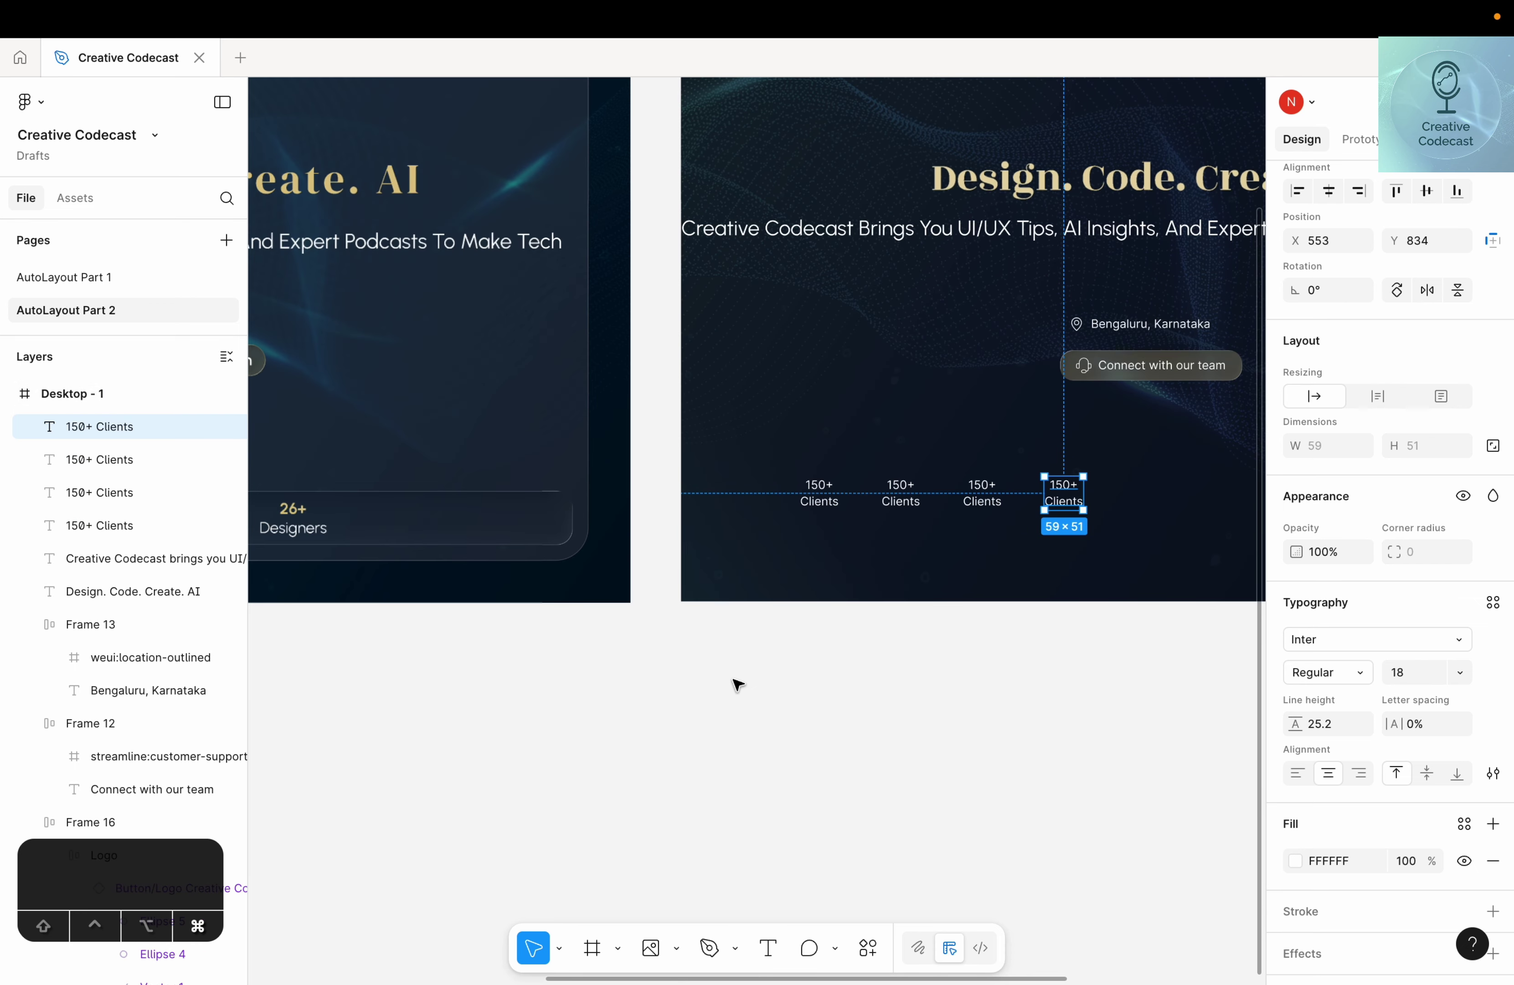
Change the second statistic in the row to a two-line "250+ Projects"
click(845, 486)
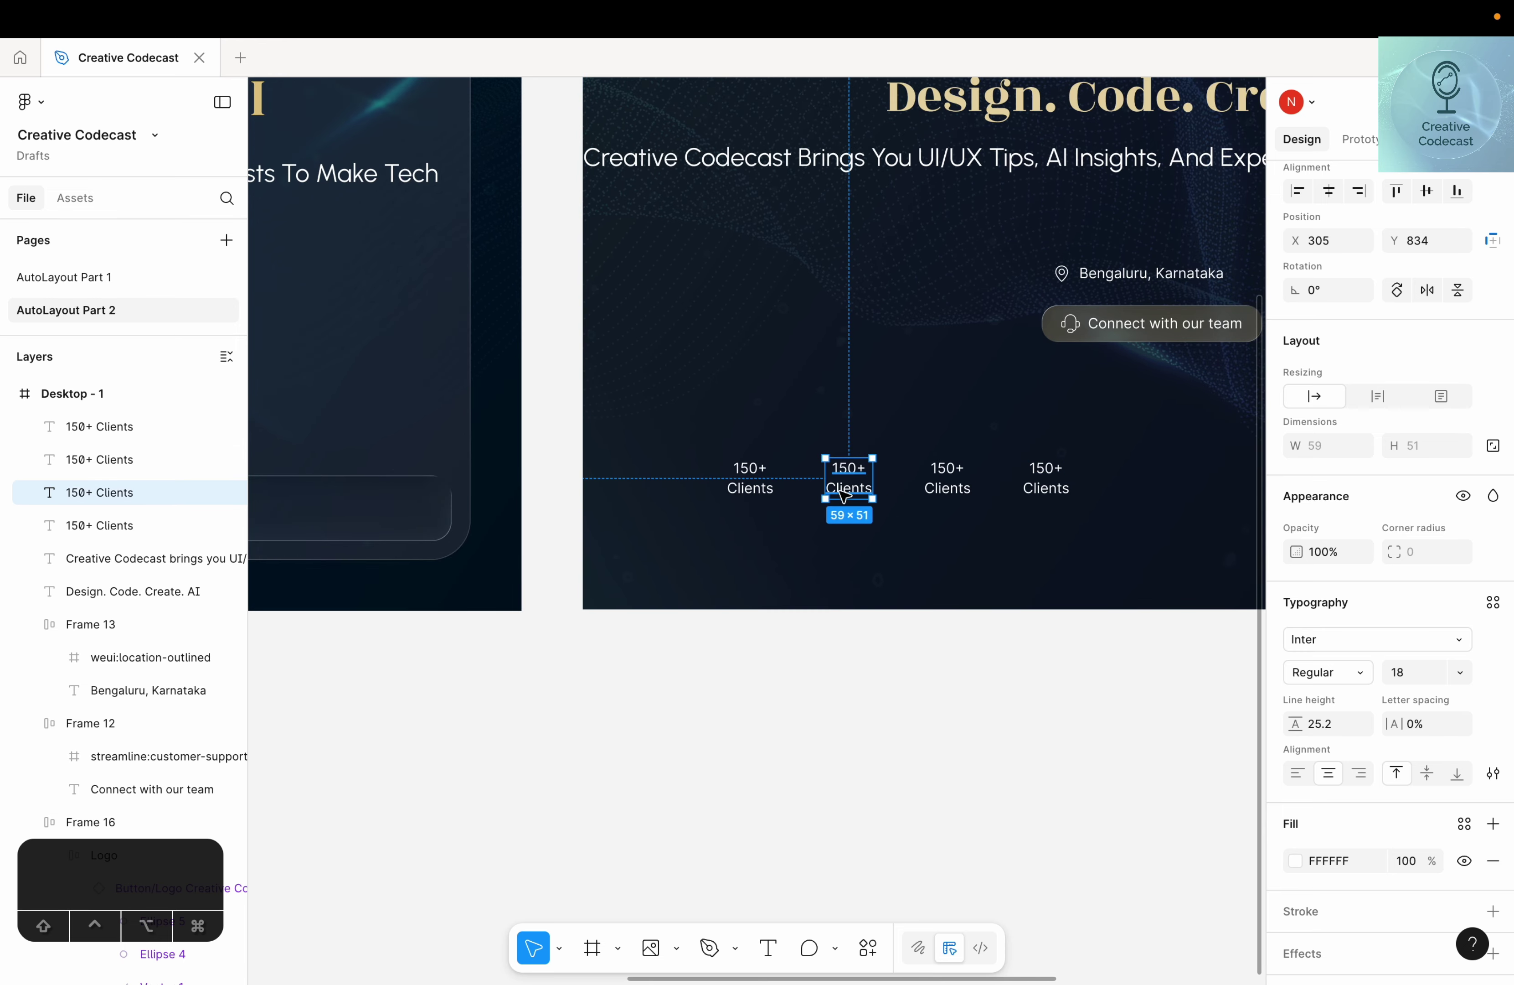
key(Return)
text(250+)
key(Return)
text(Projects)
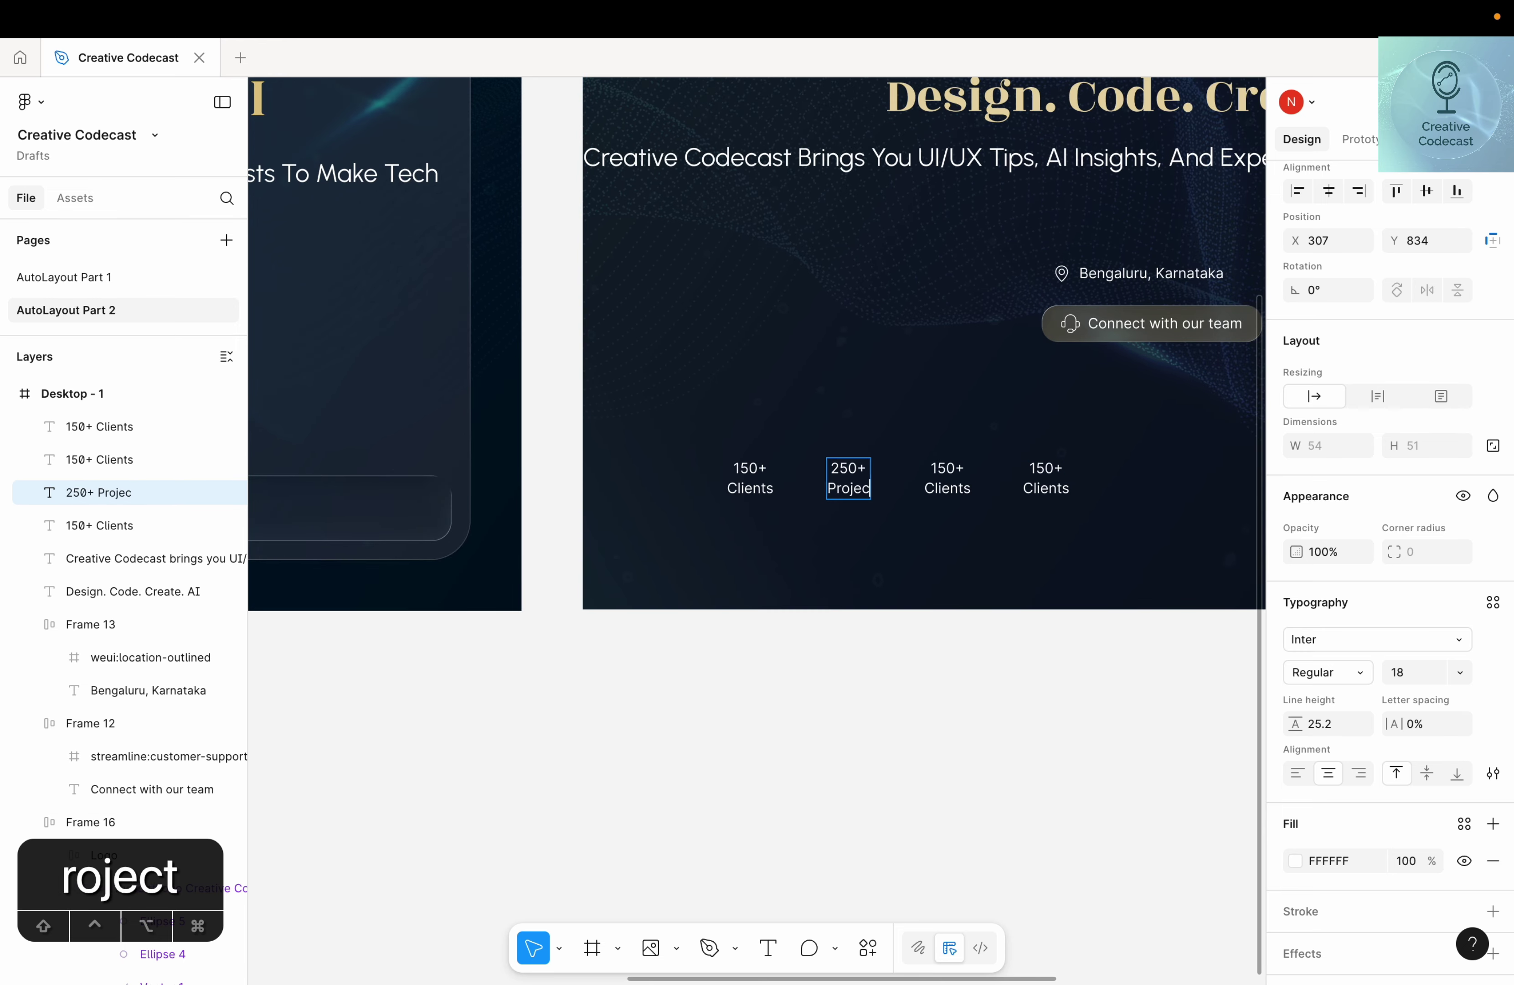
Change the third statistic in the row to a two-line "4.6+ Rating"
scroll(848, 484, left, 2)
click(1026, 497)
key(BackSpace)
key(BackSpace)
key(BackSpace)
text(4.6)
double_click(1020, 512)
text(Rating)
scroll(1021, 512, right, 2)
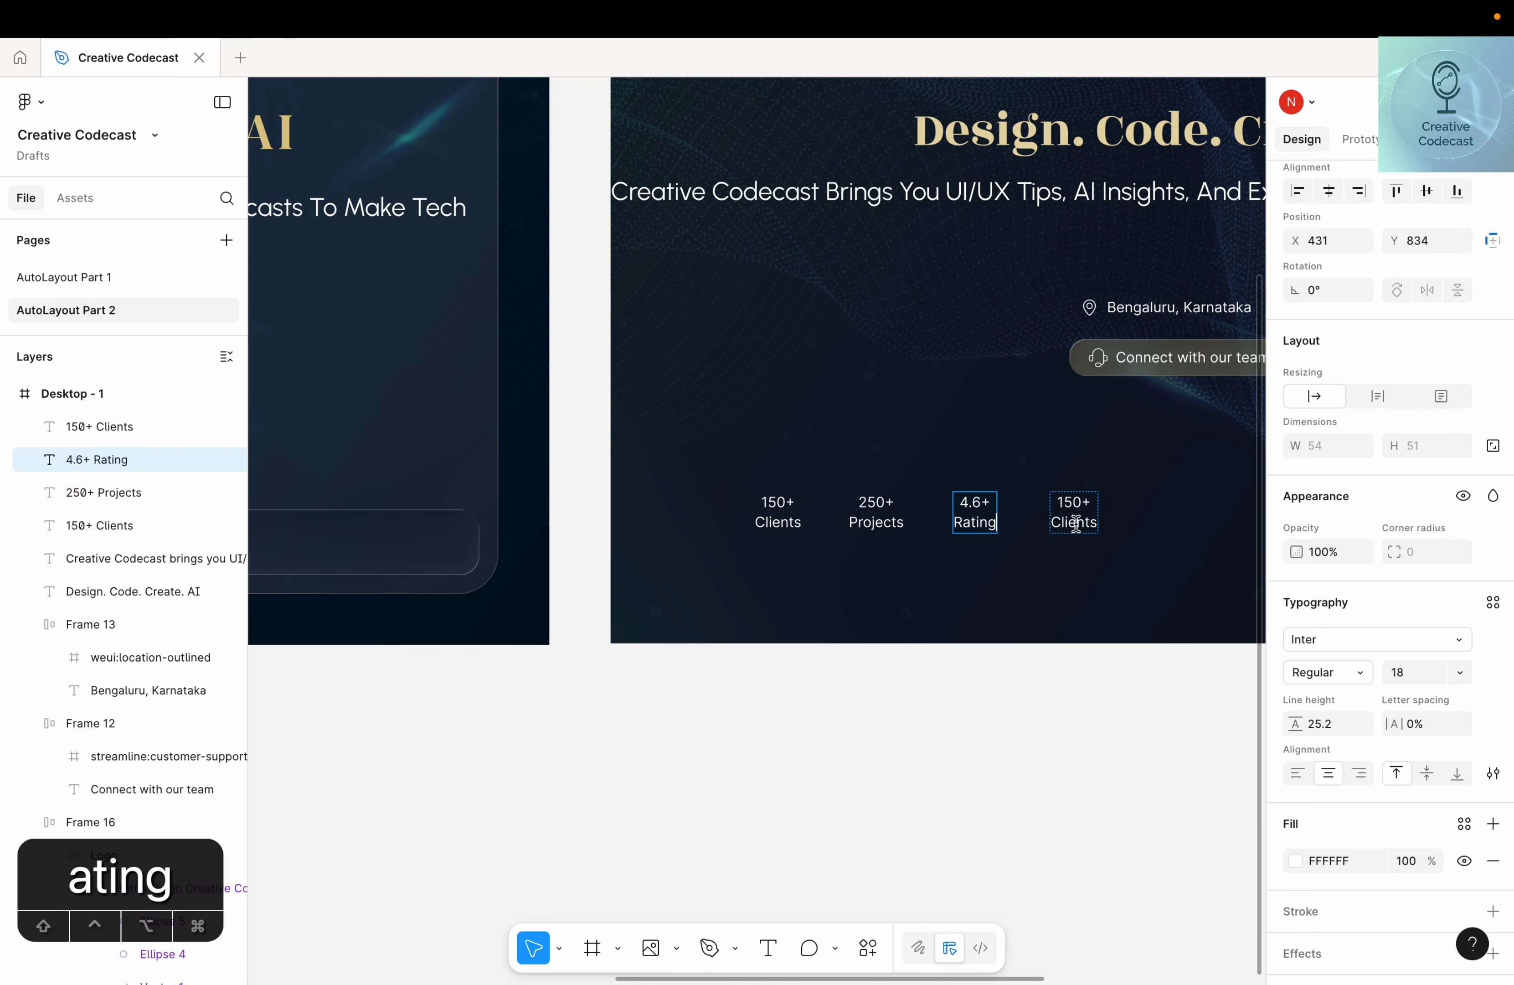
Change the fourth statistic in the row to a two-line "2.6+ Designers"
double_click(1081, 507)
text(2.6+ )
text(Designers)
Copy the star symbol from the reference page's rating and paste it over the plus sign after 4.6 in Desktop - 1
scroll(886, 771, left, 8)
double_click(680, 511)
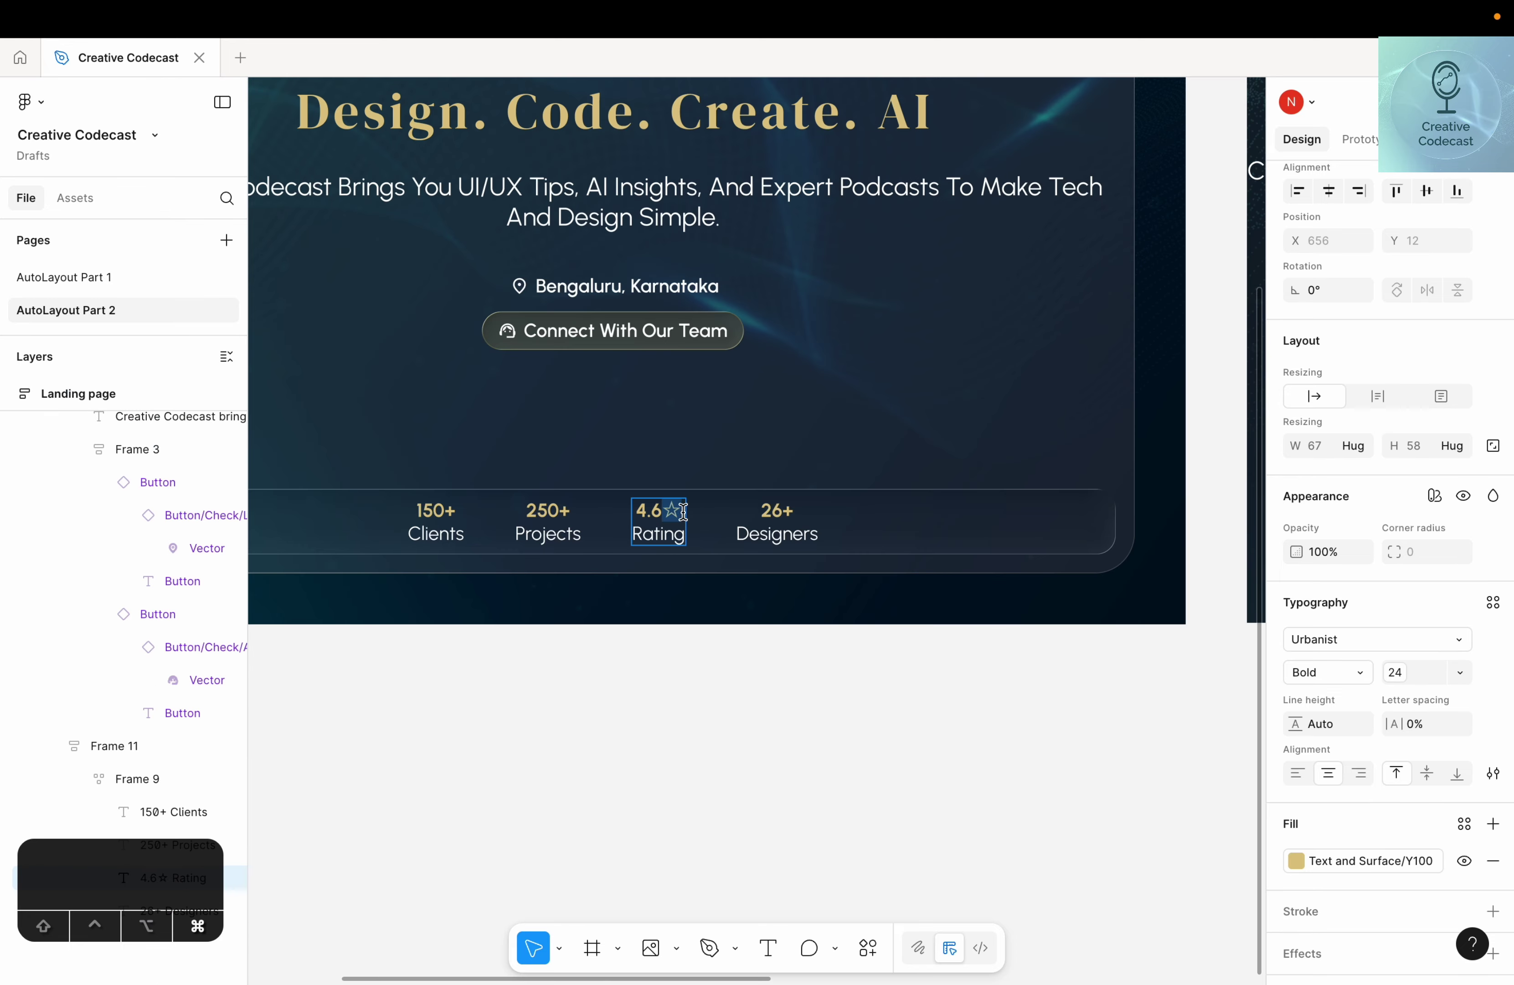
key(super+c)
scroll(767, 576, right, 8)
double_click(898, 517)
key(super+v)
scroll(605, 613, right, 2)
click(605, 612)
Recolour the figures "150+" and "250+" in the statistics row to the gold E8D6A8, leaving their labels white
scroll(605, 613, up, 3)
triple_click(527, 505)
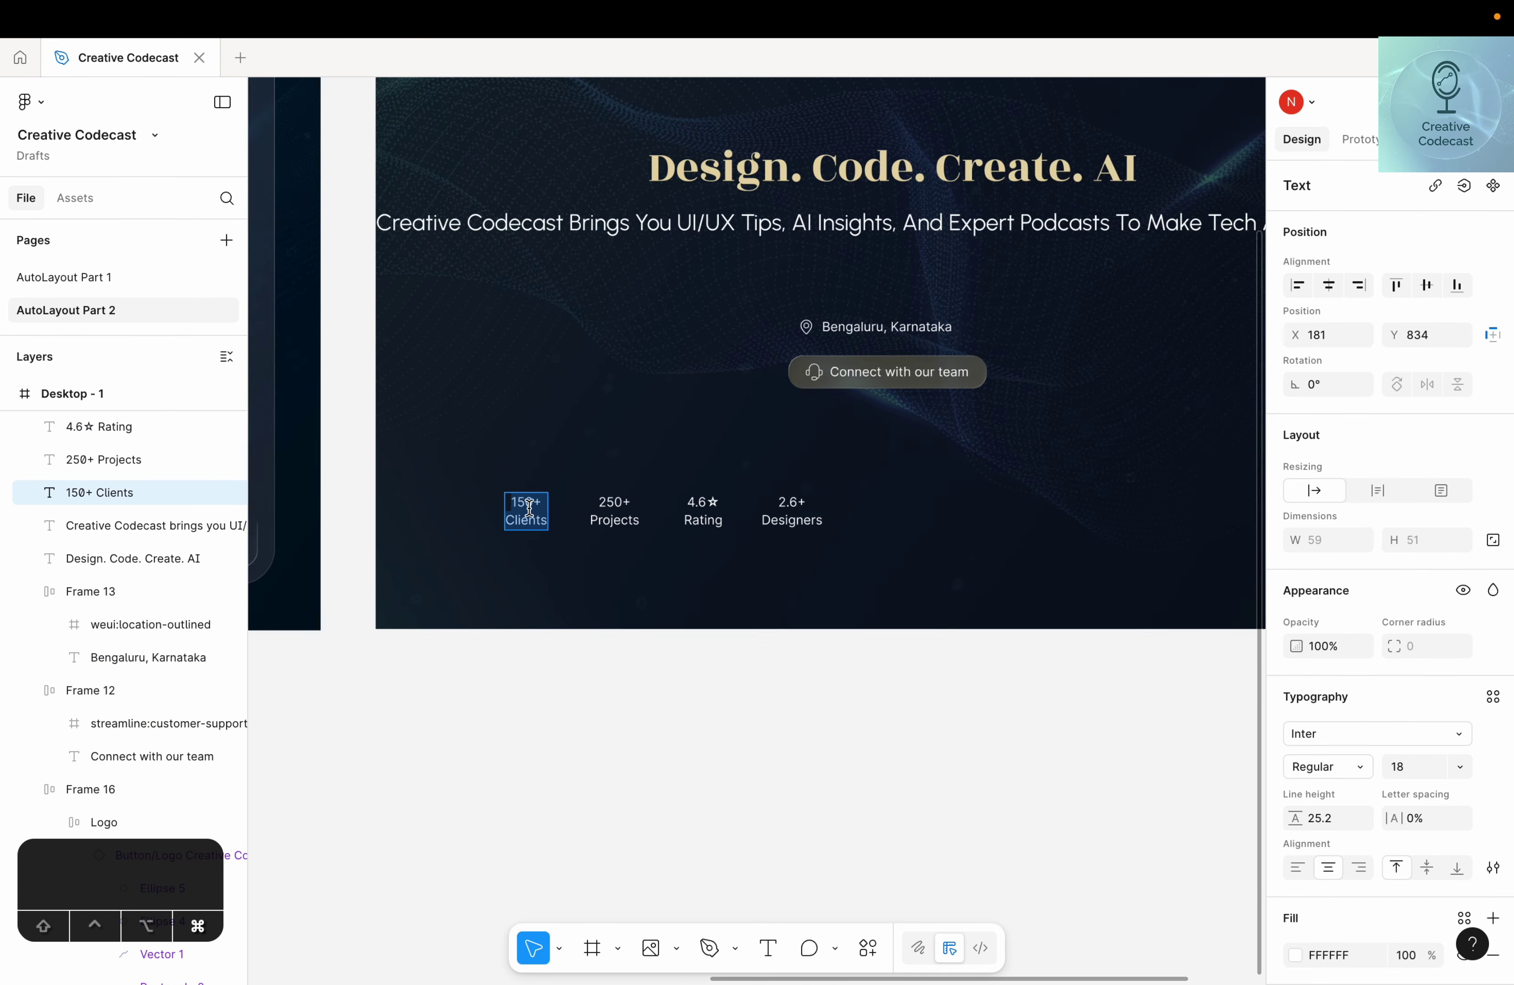
scroll(527, 509, up, 4)
scroll(1329, 754, down, 3)
click(1295, 777)
click(1074, 896)
double_click(684, 498)
triple_click(684, 498)
click(1296, 777)
click(1144, 916)
Recolour the "4.6☆" and "2.6+" figures to the gold E8D6A8, leaving their labels white
triple_click(806, 498)
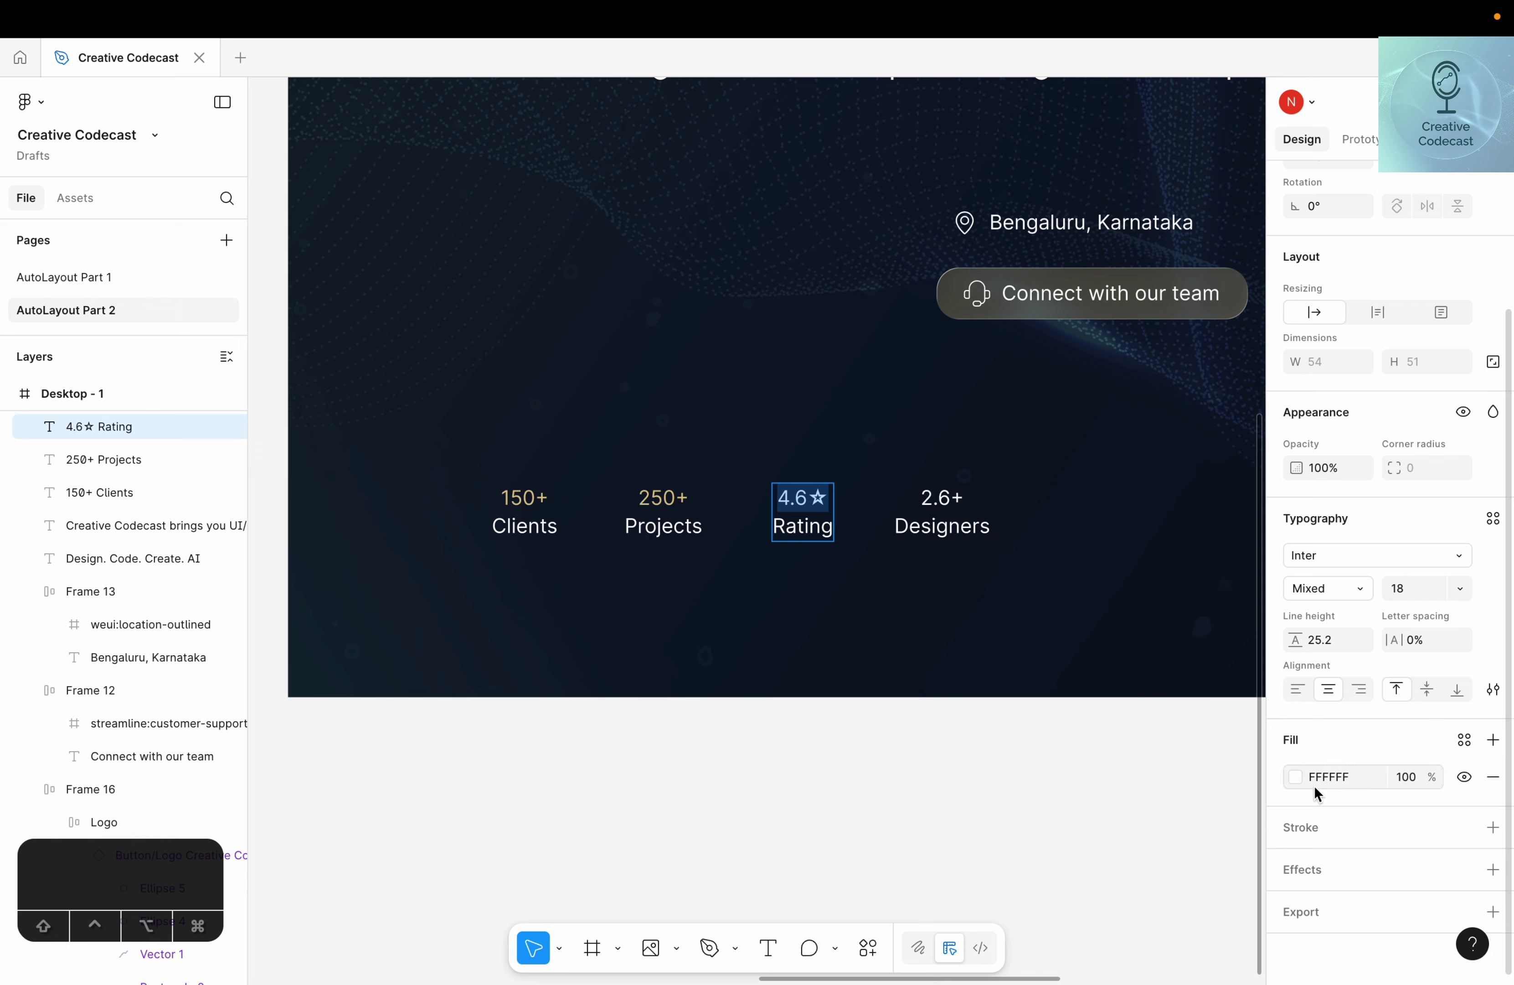
click(1295, 777)
click(1144, 917)
triple_click(947, 497)
click(1295, 777)
click(1144, 917)
scroll(753, 578, right, 3)
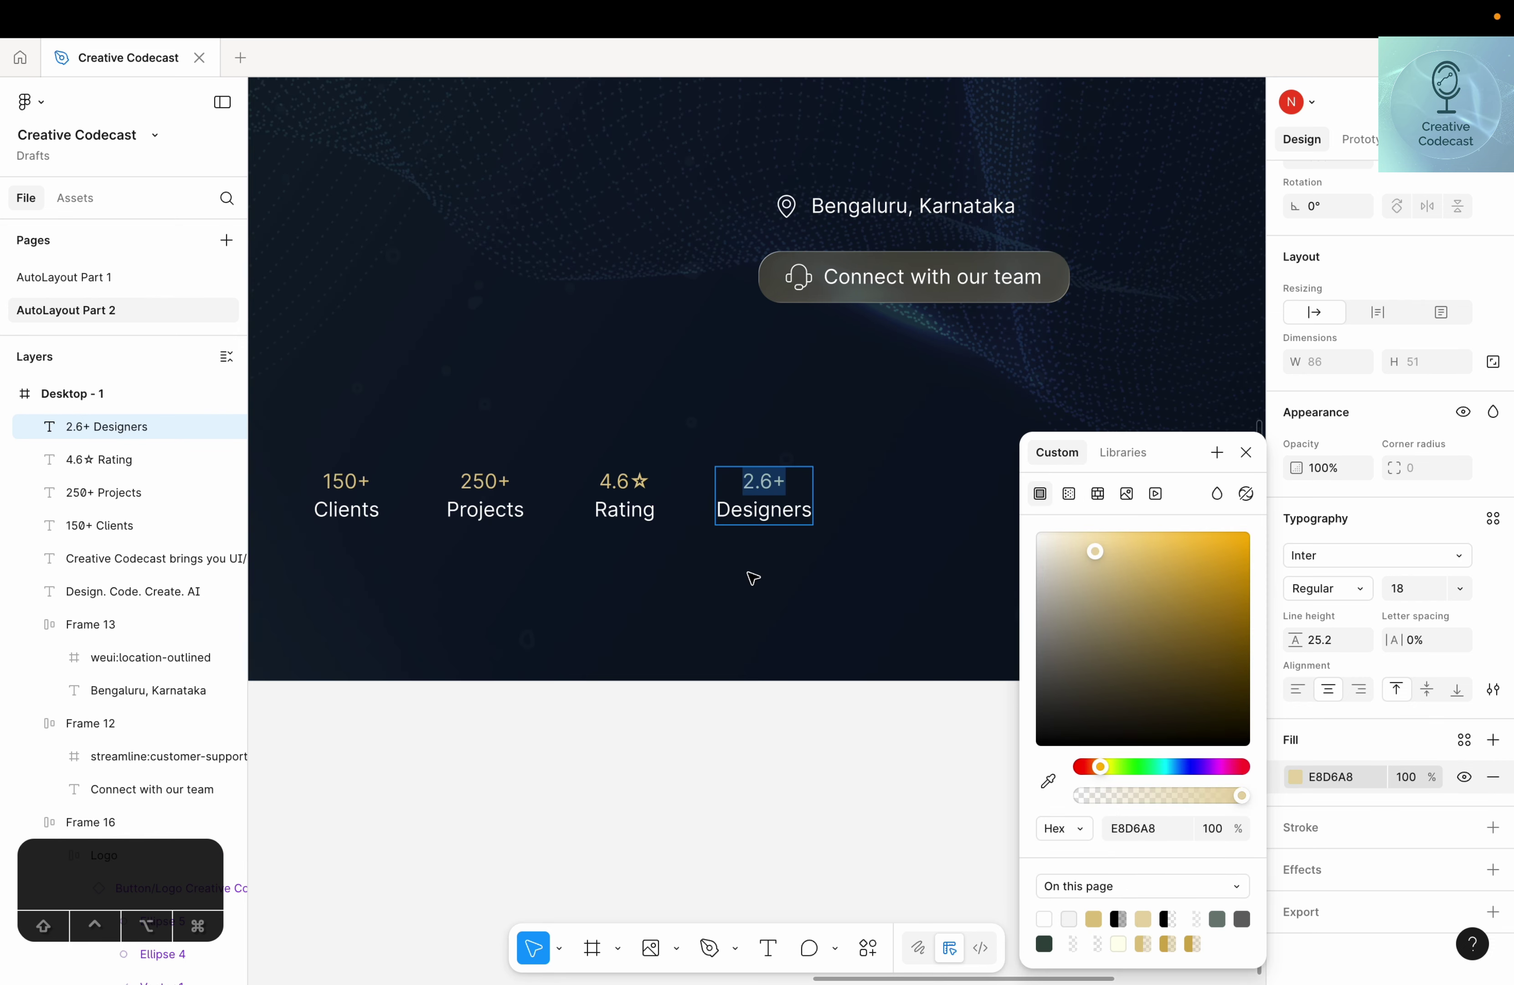
click(706, 716)
scroll(794, 831, left, 3)
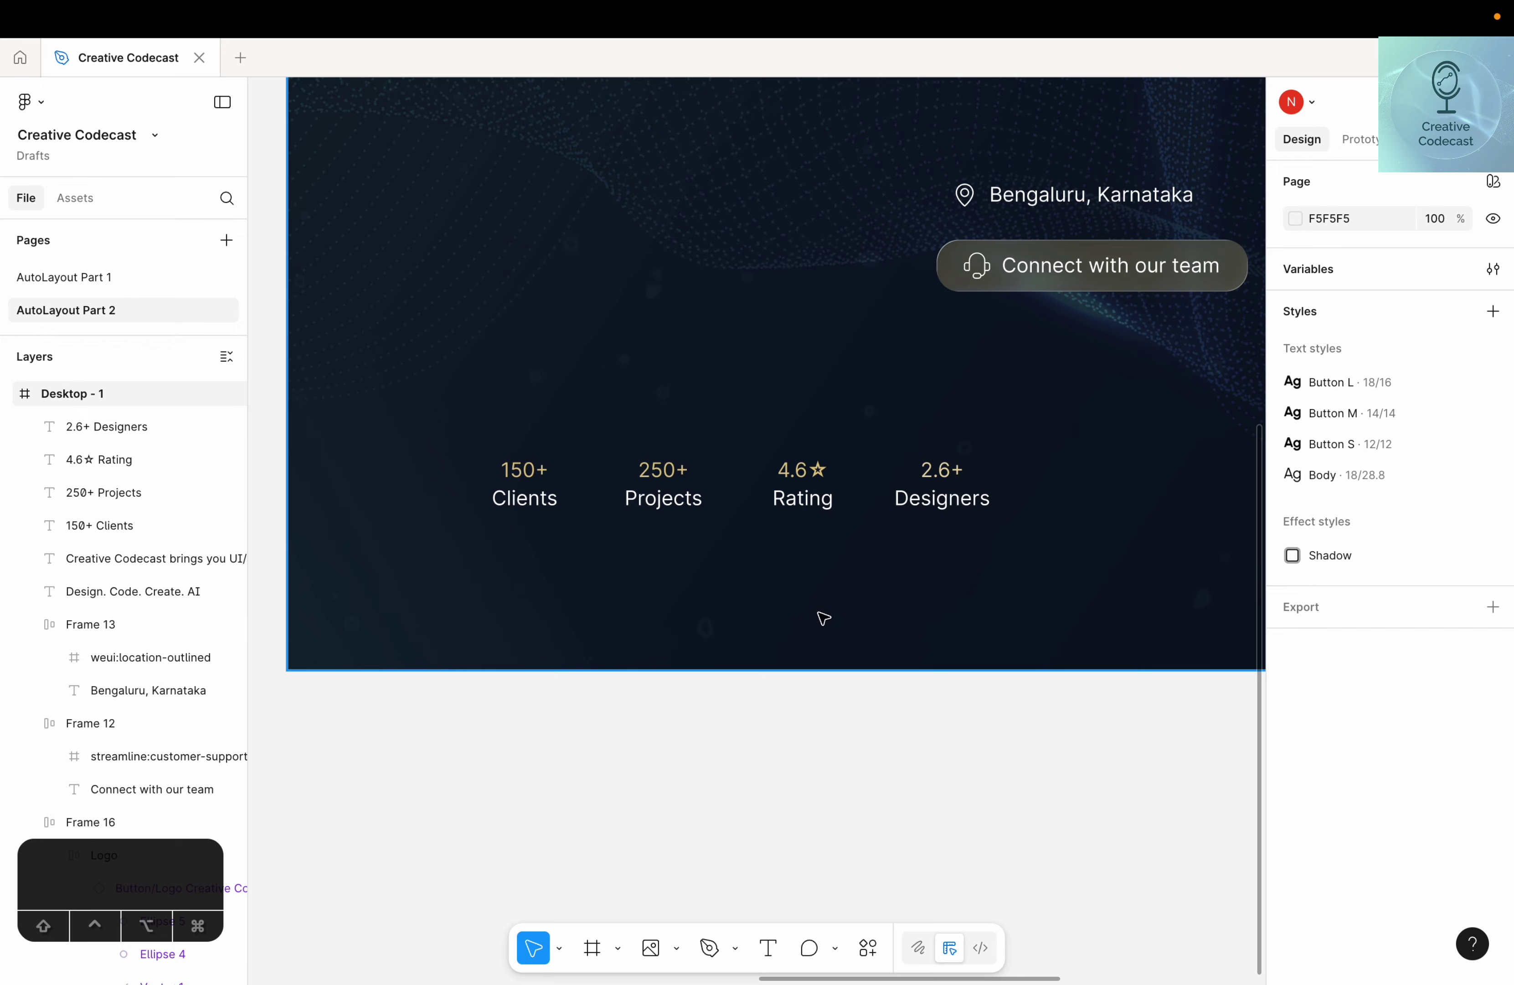
Move the four statistics together below the contact button at Y 822 and put them in a horizontal auto layout with wrap enabled
scroll(735, 634, down, 6)
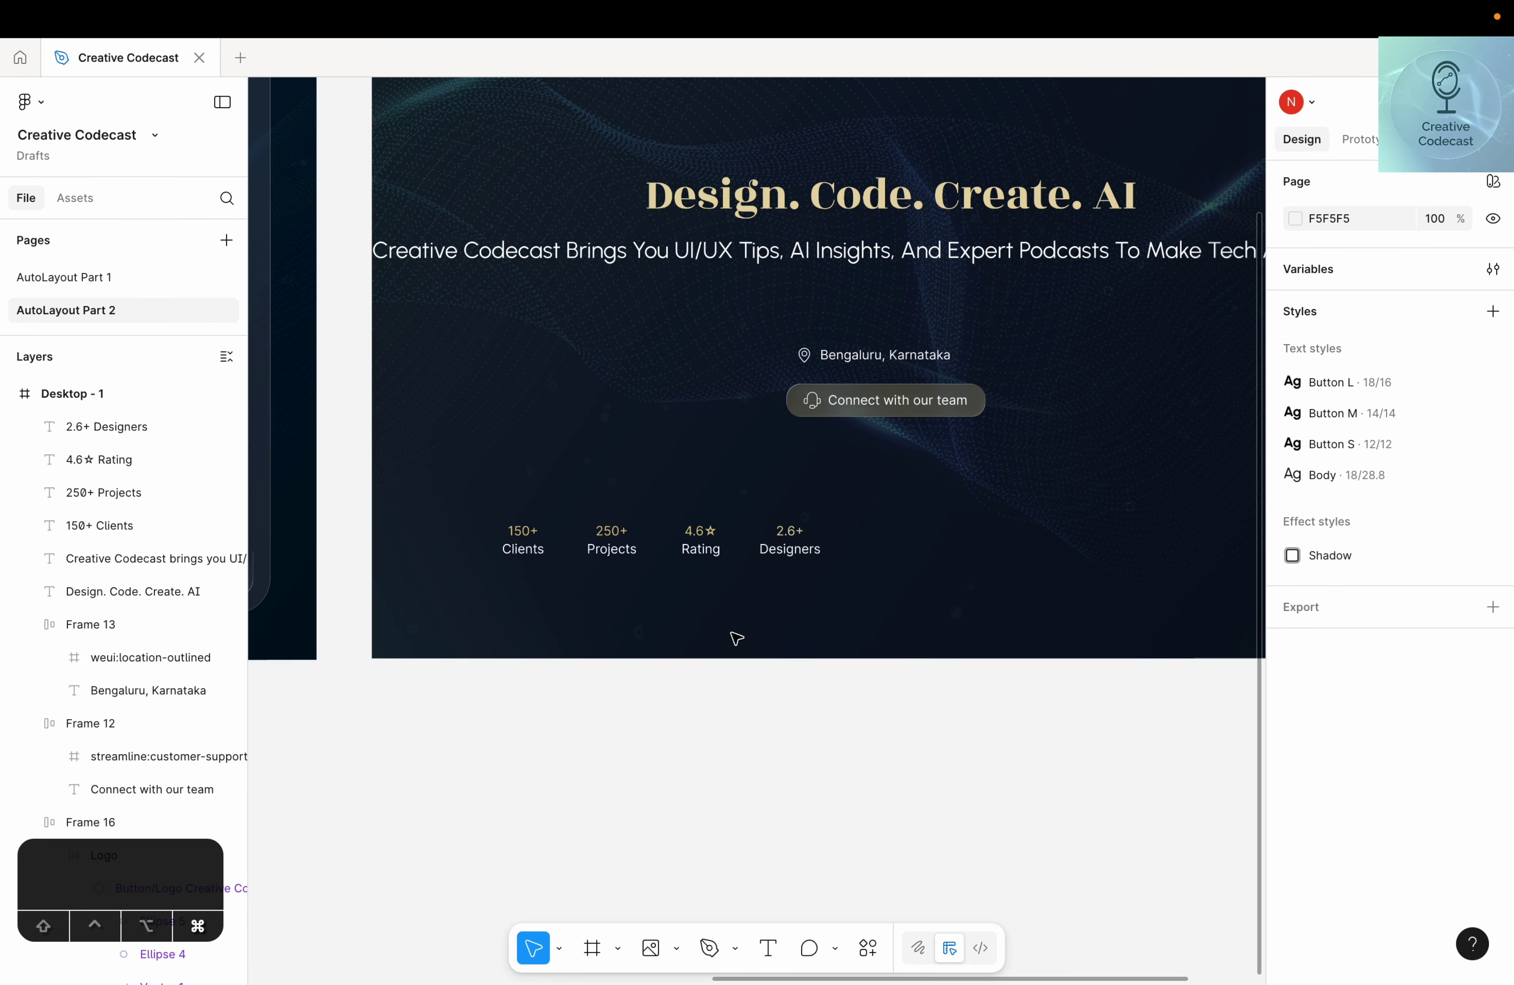
scroll(716, 659, down, 4)
click(497, 634)
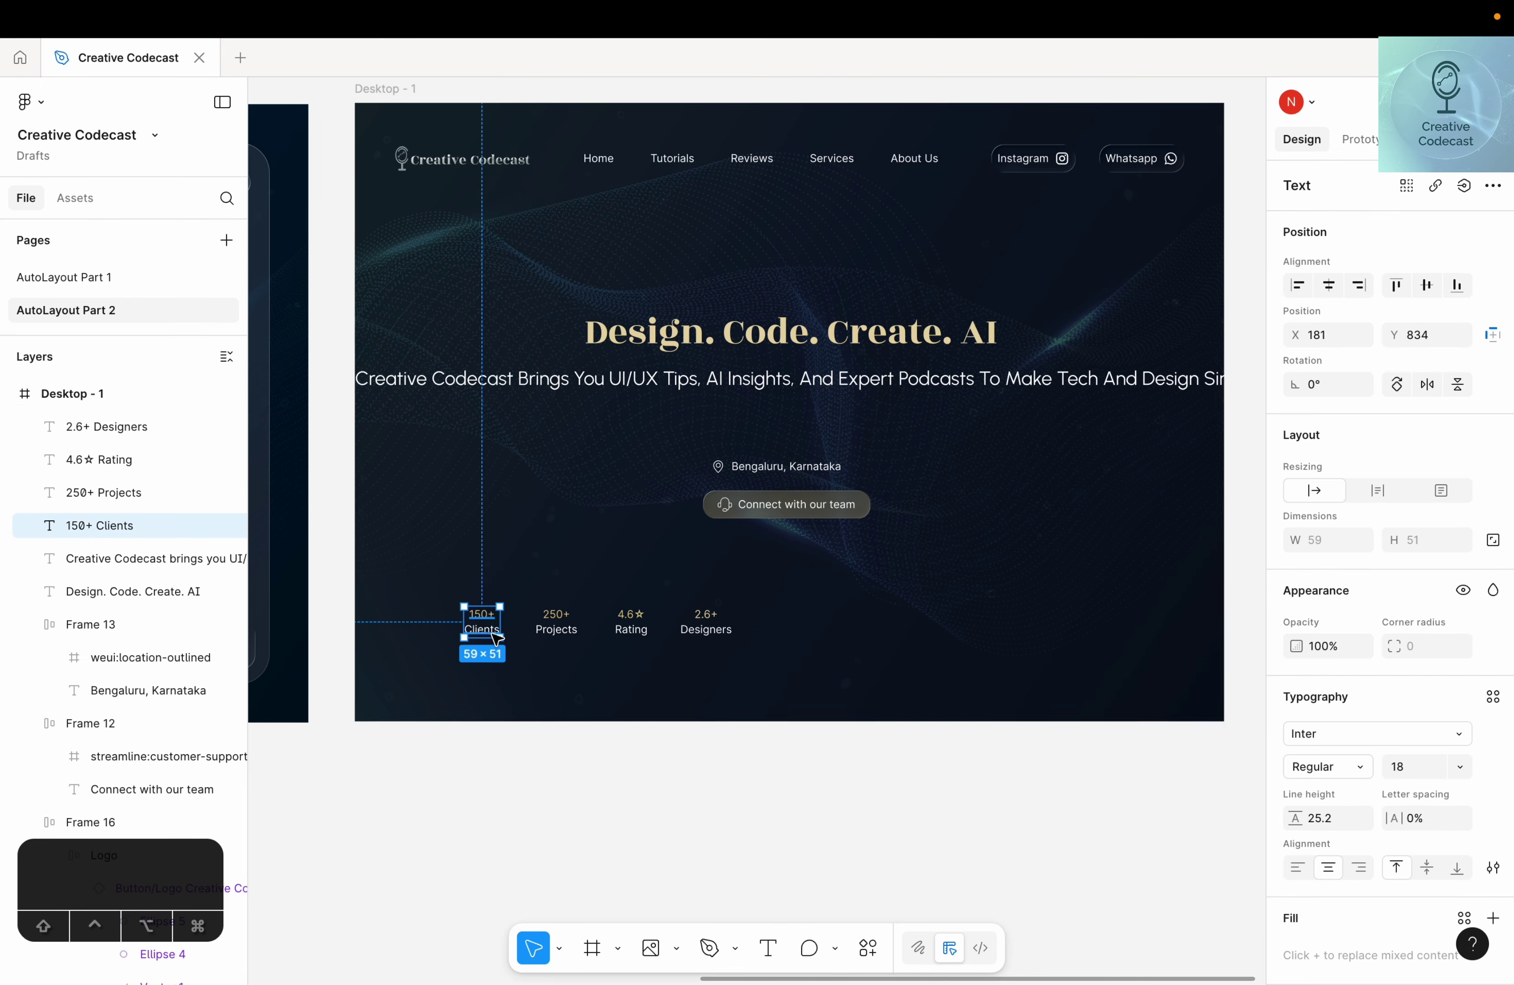
shift+click(556, 633)
shift+click(643, 635)
shift+click(697, 636)
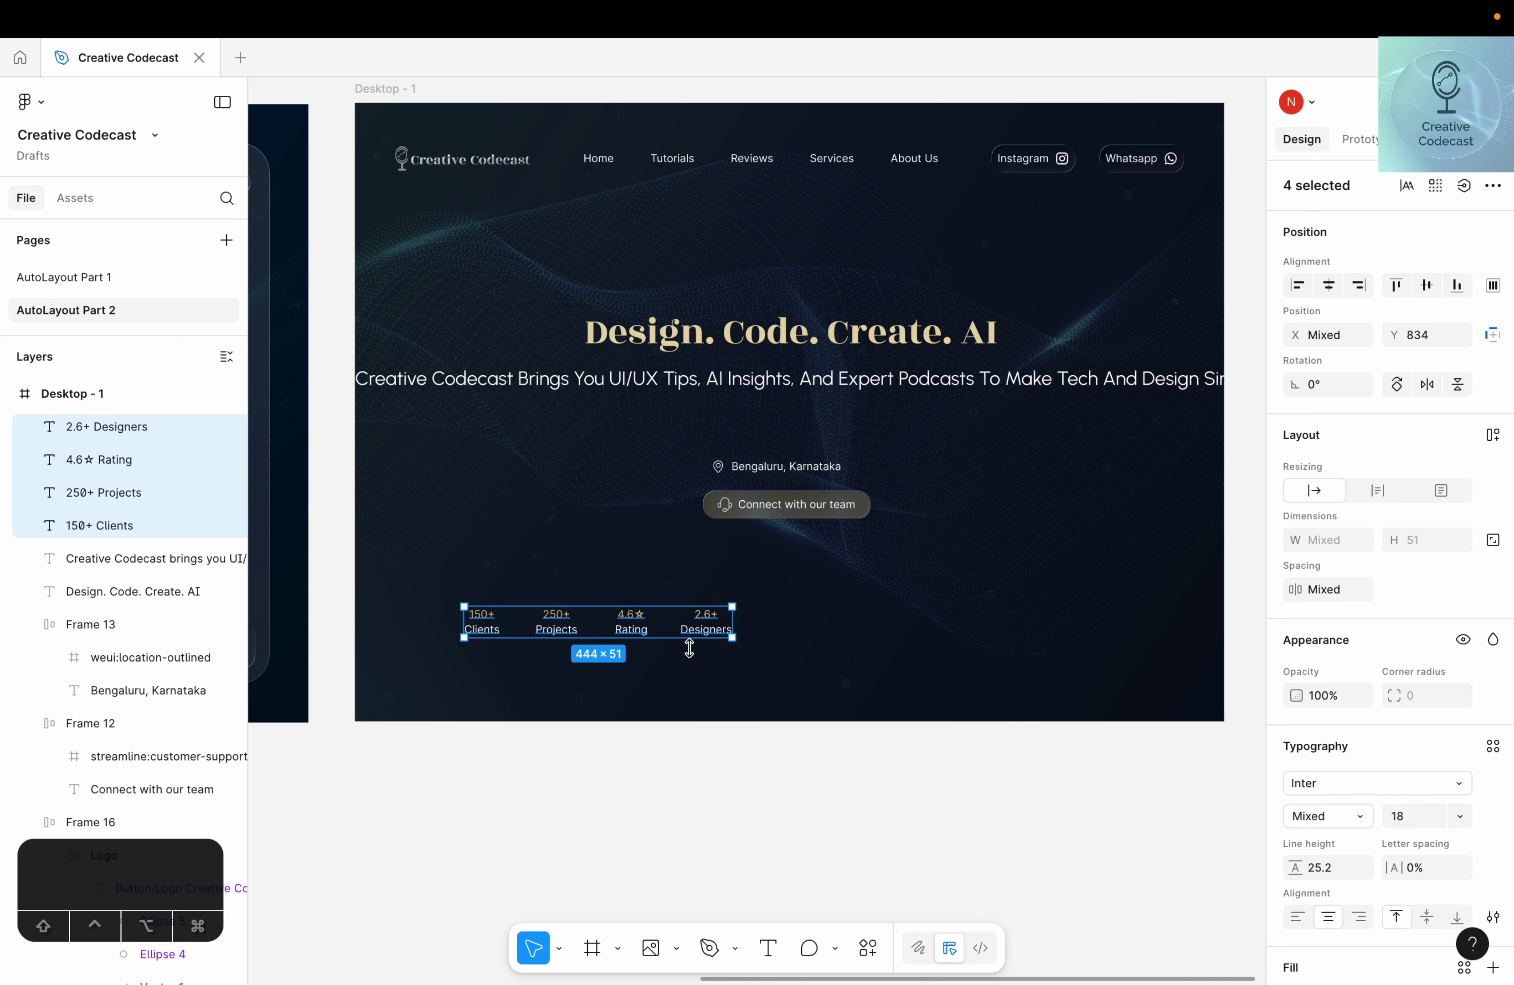
drag(583, 632, 729, 627)
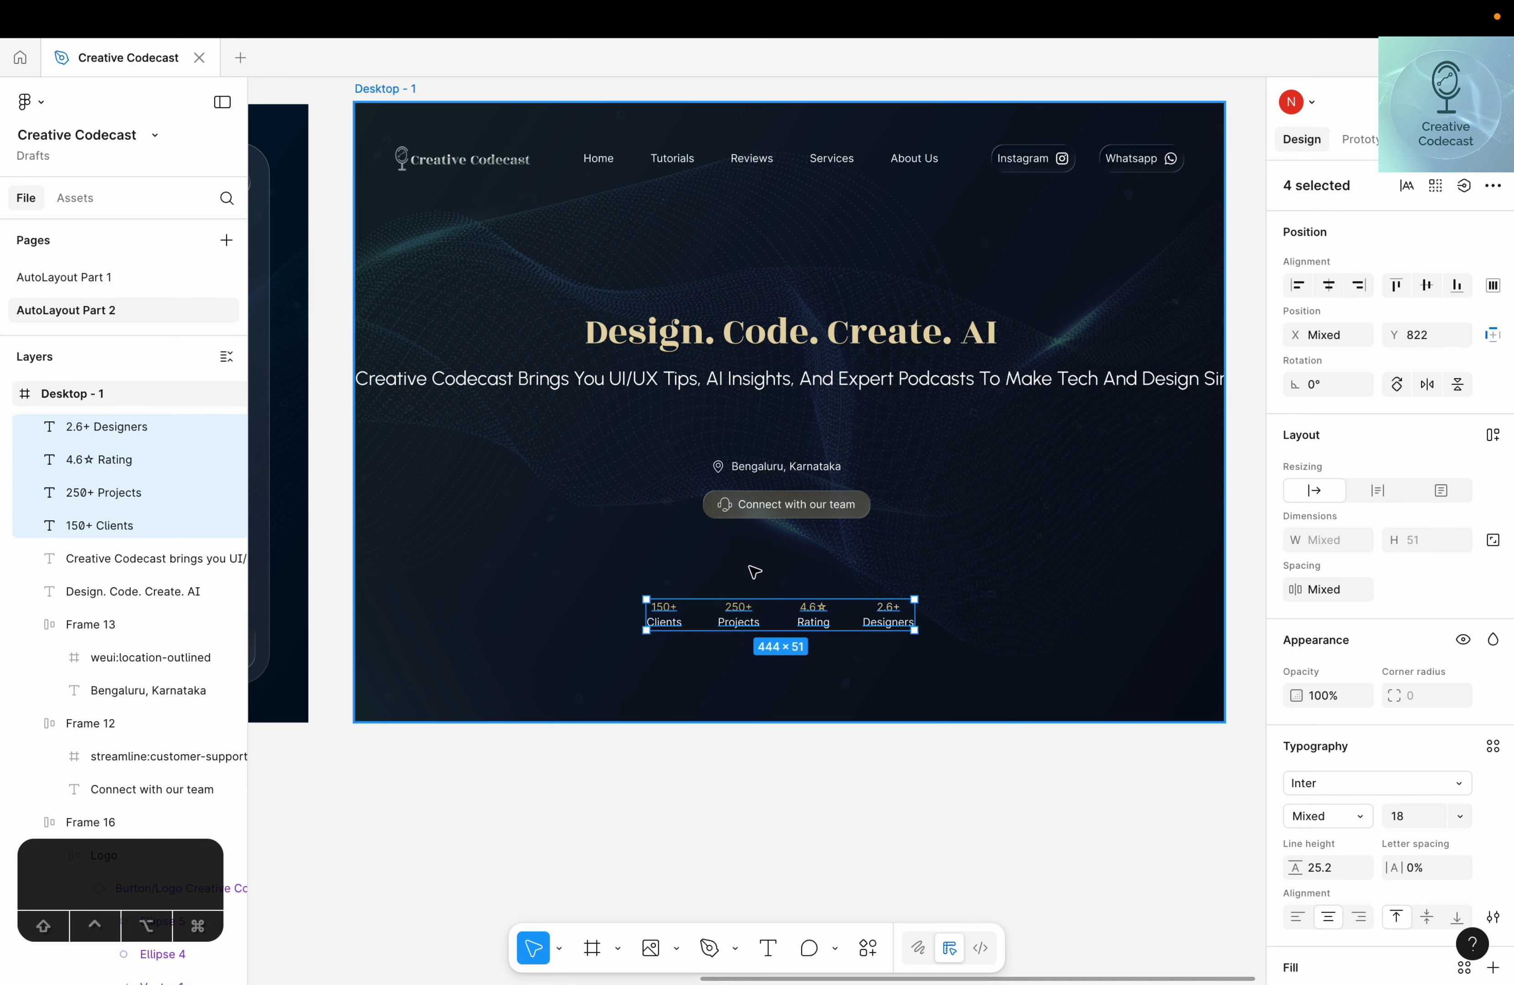
key(shift+a)
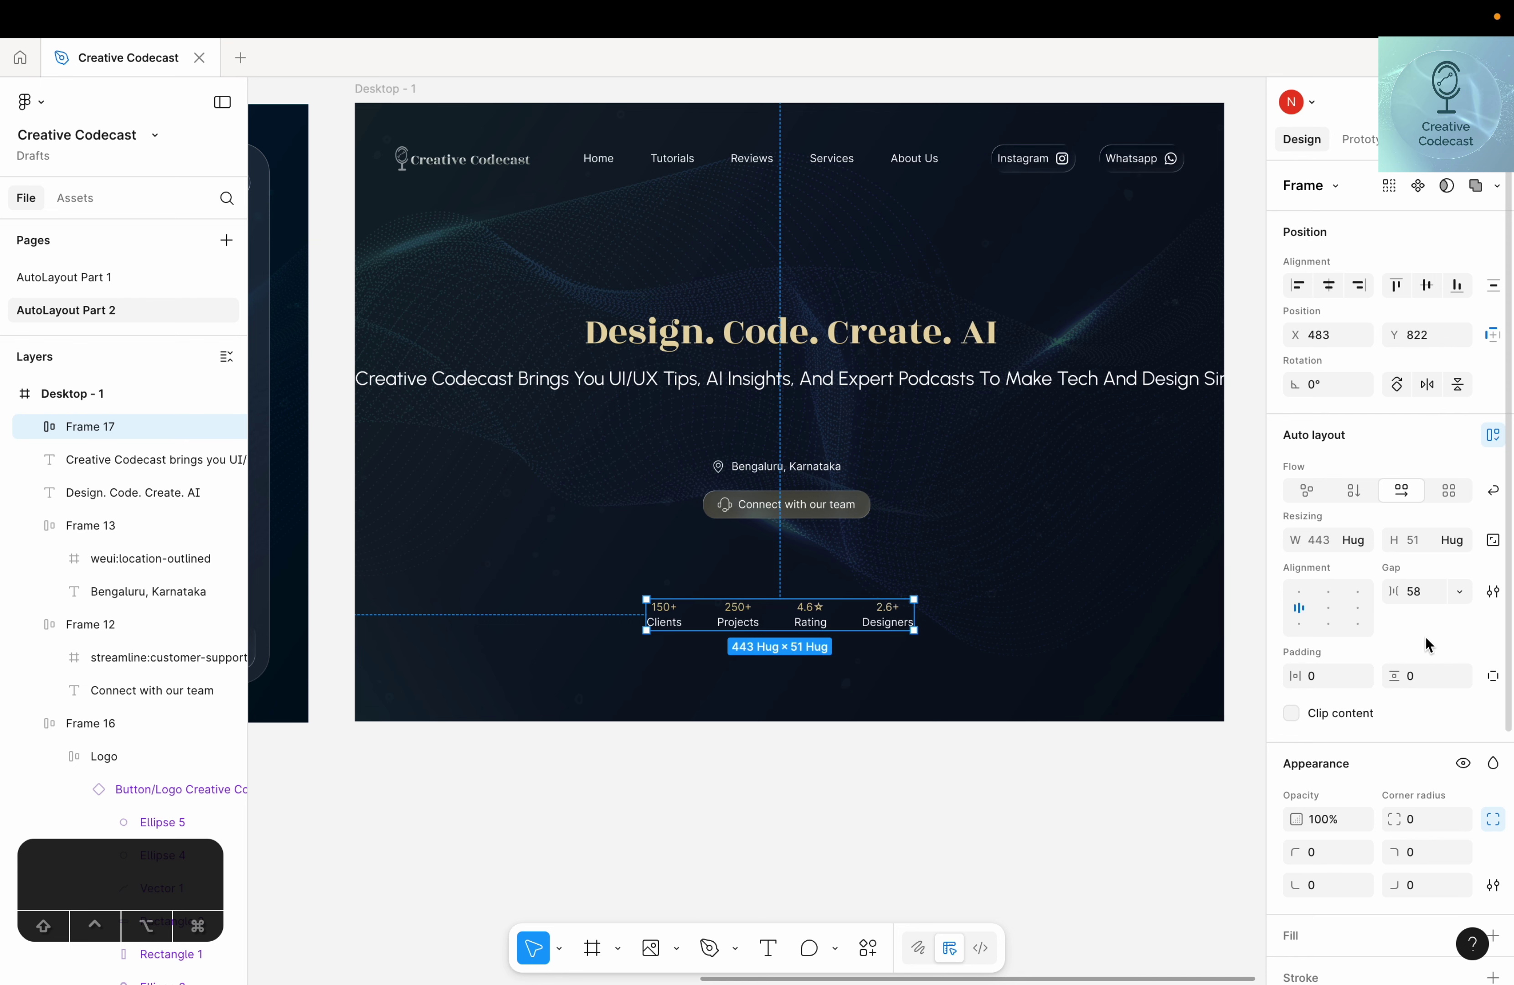
click(1499, 499)
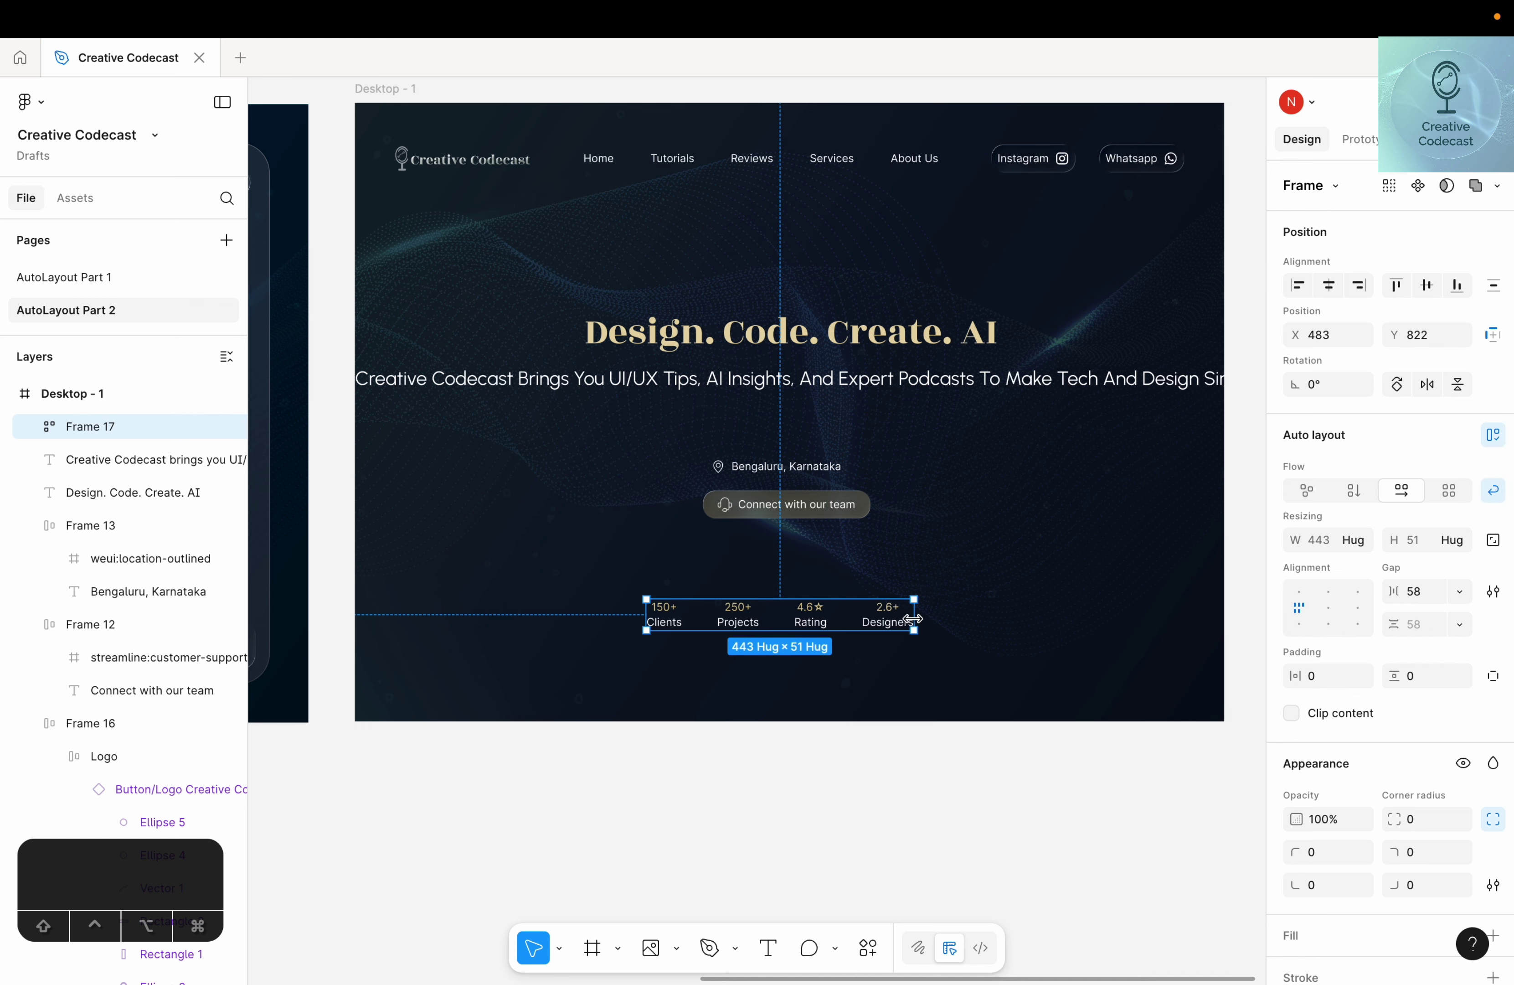
Test the wrapping by narrowing the statistics frame to 222 wide, and undo the resize
drag(913, 619, 781, 631)
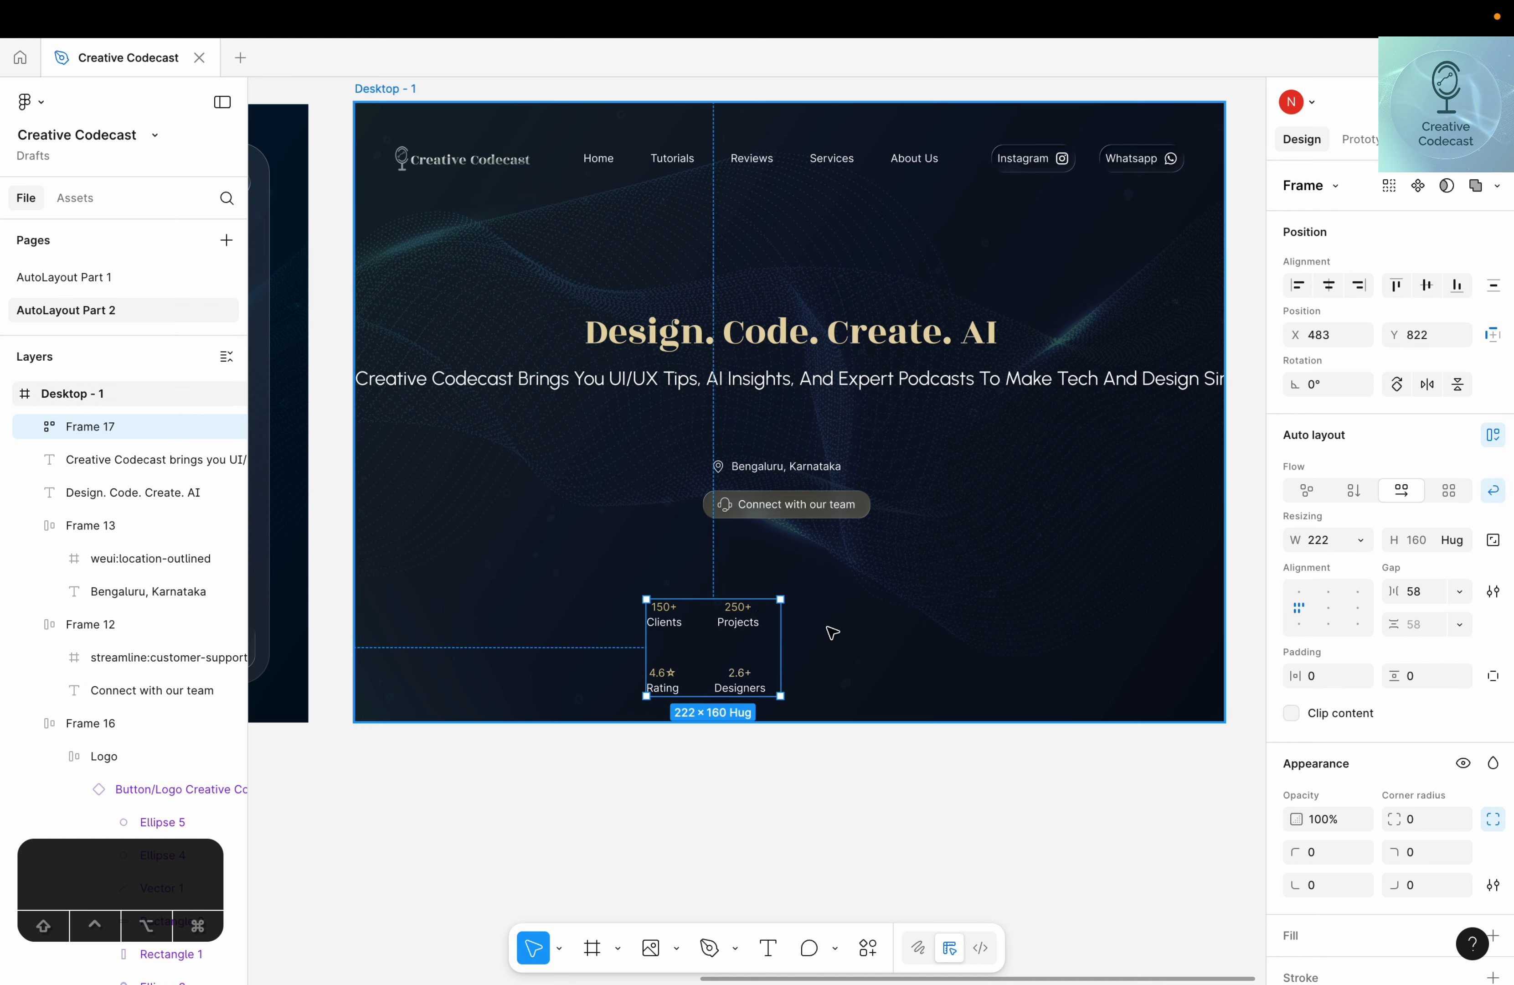
key(super+z)
click(882, 777)
Group the "Design. Code. Create. AI" headline and the description below it in a vertical auto layout
scroll(756, 434, up, 2)
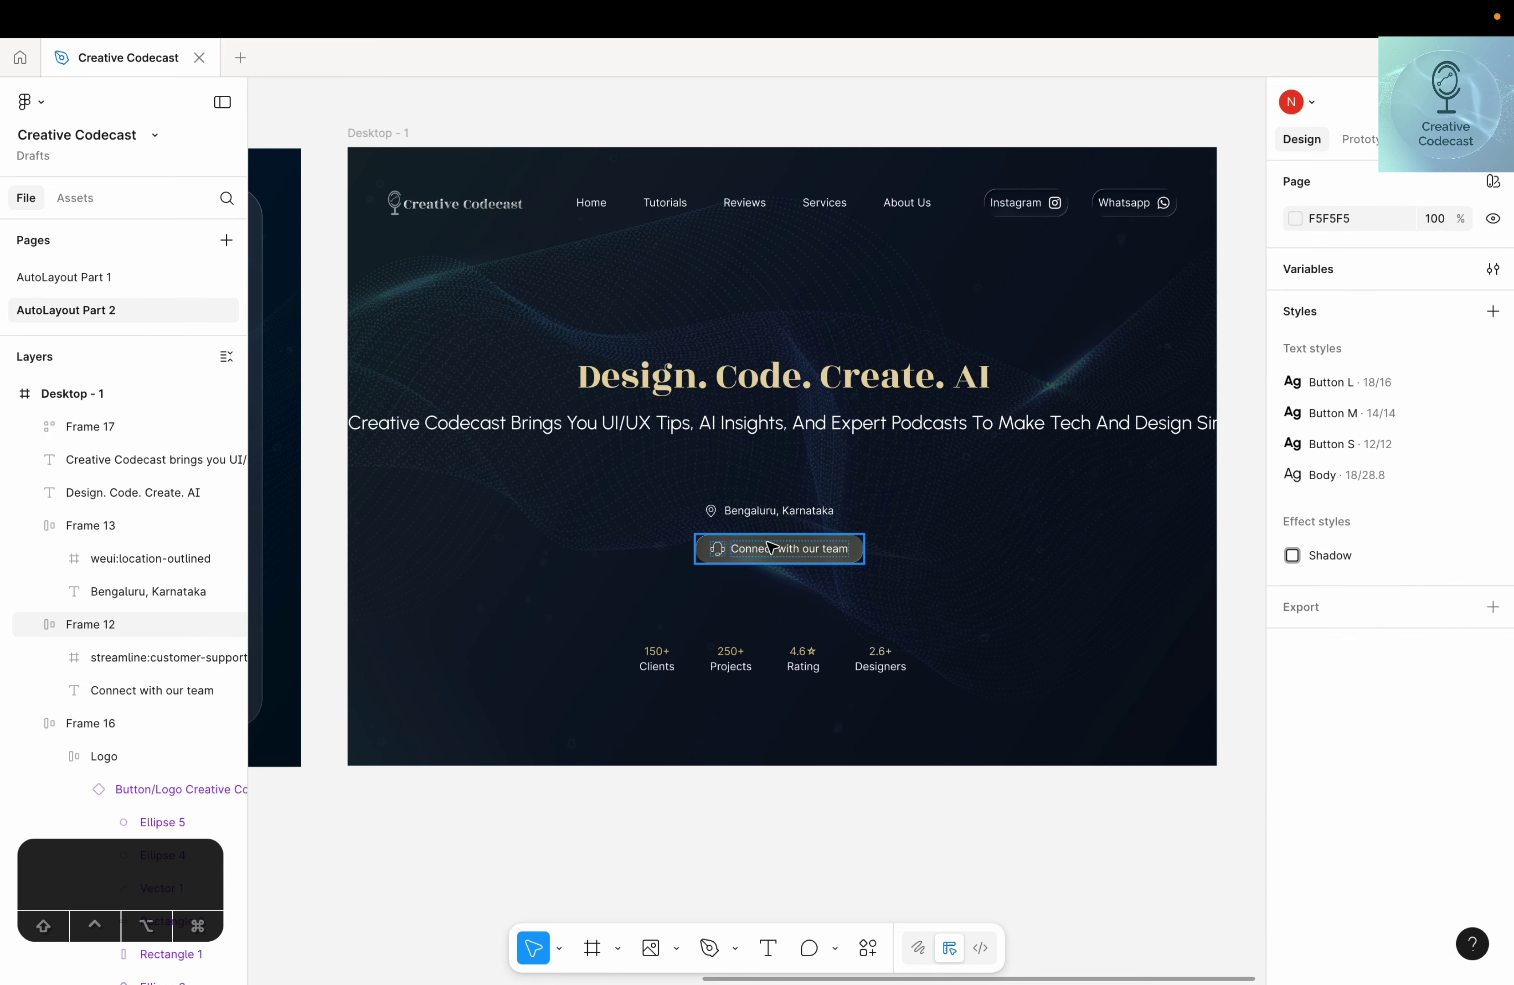
click(762, 373)
shift+click(652, 442)
click(673, 384)
shift+click(673, 425)
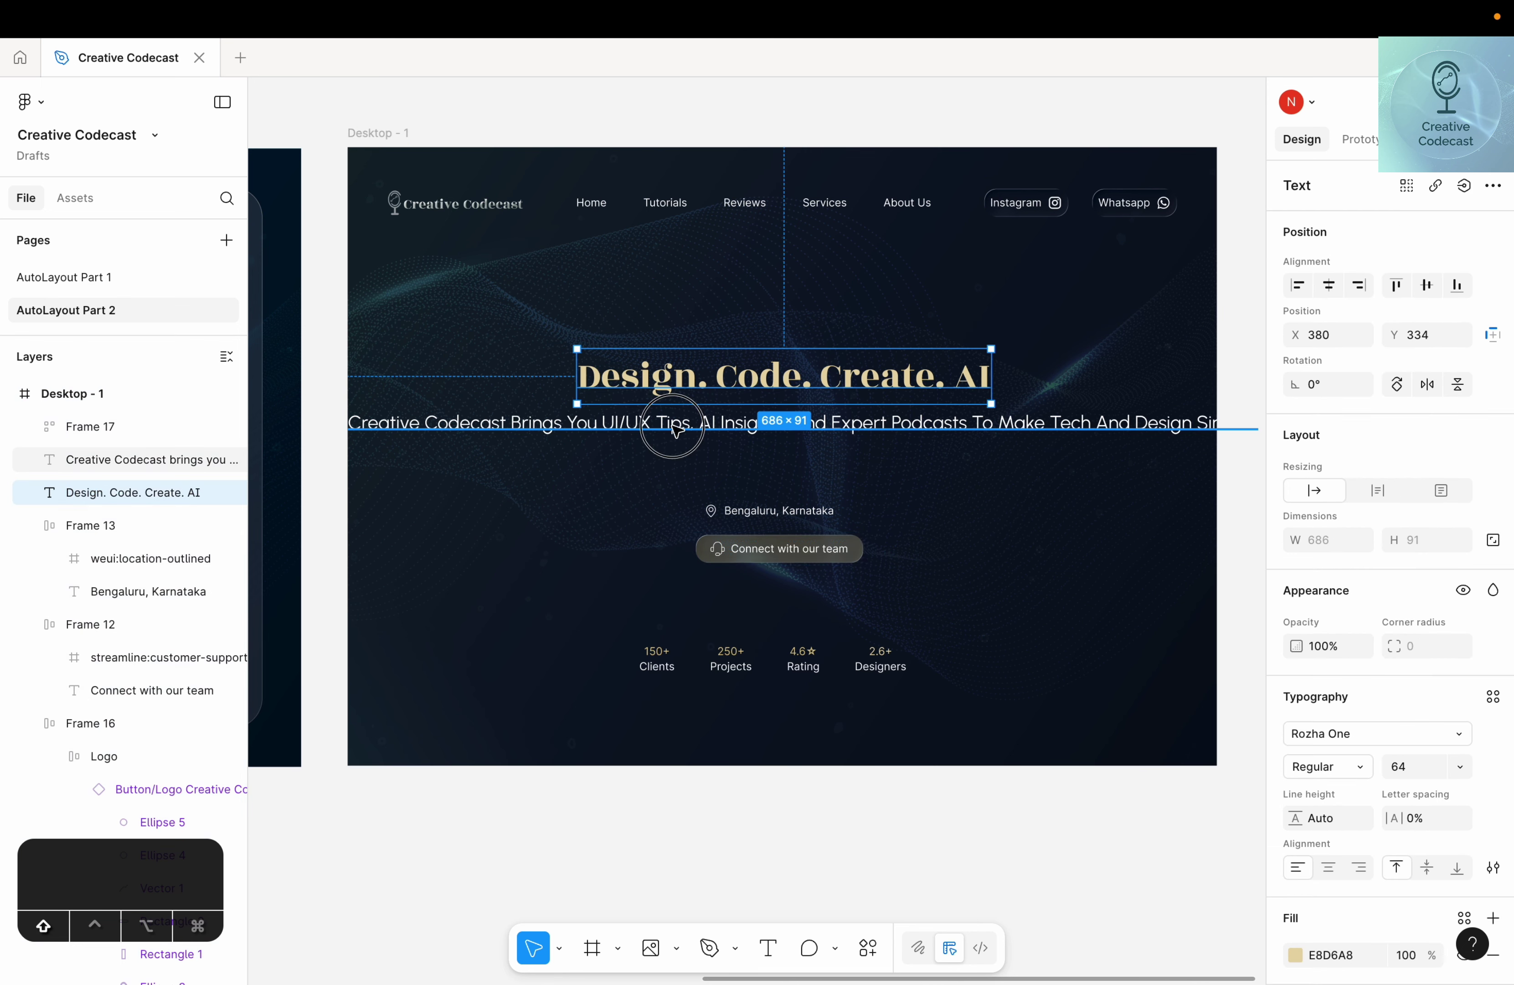
key(shift+a)
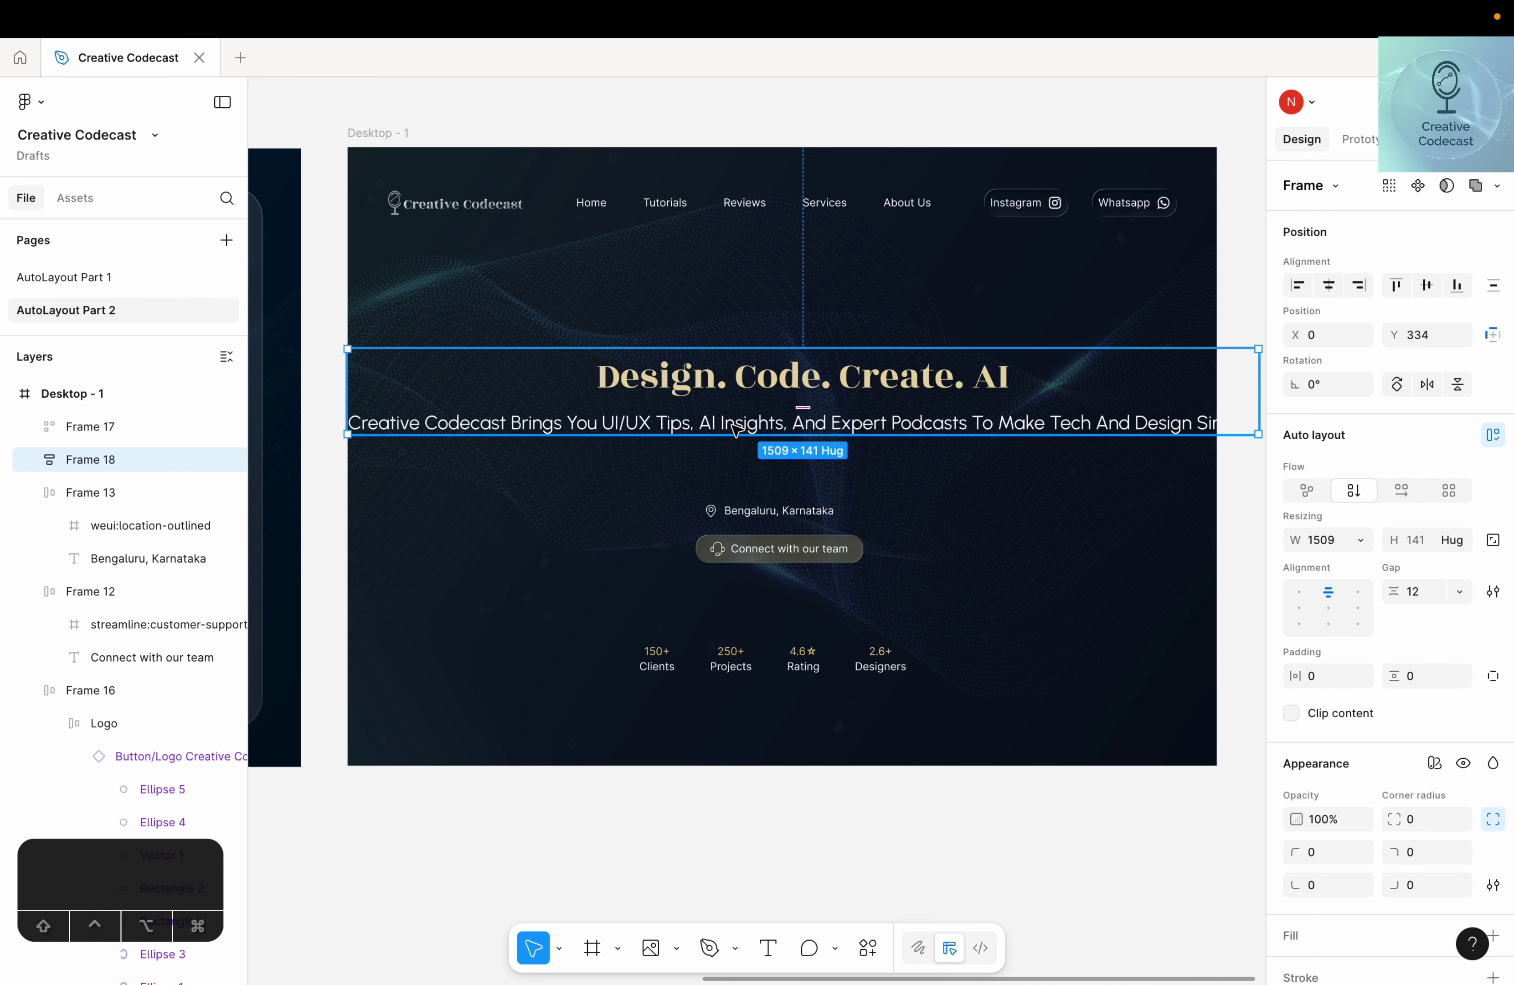
Group the location line and the contact button in a vertical auto layout, centre-aligned with a gap of 12
click(761, 510)
shift+click(739, 551)
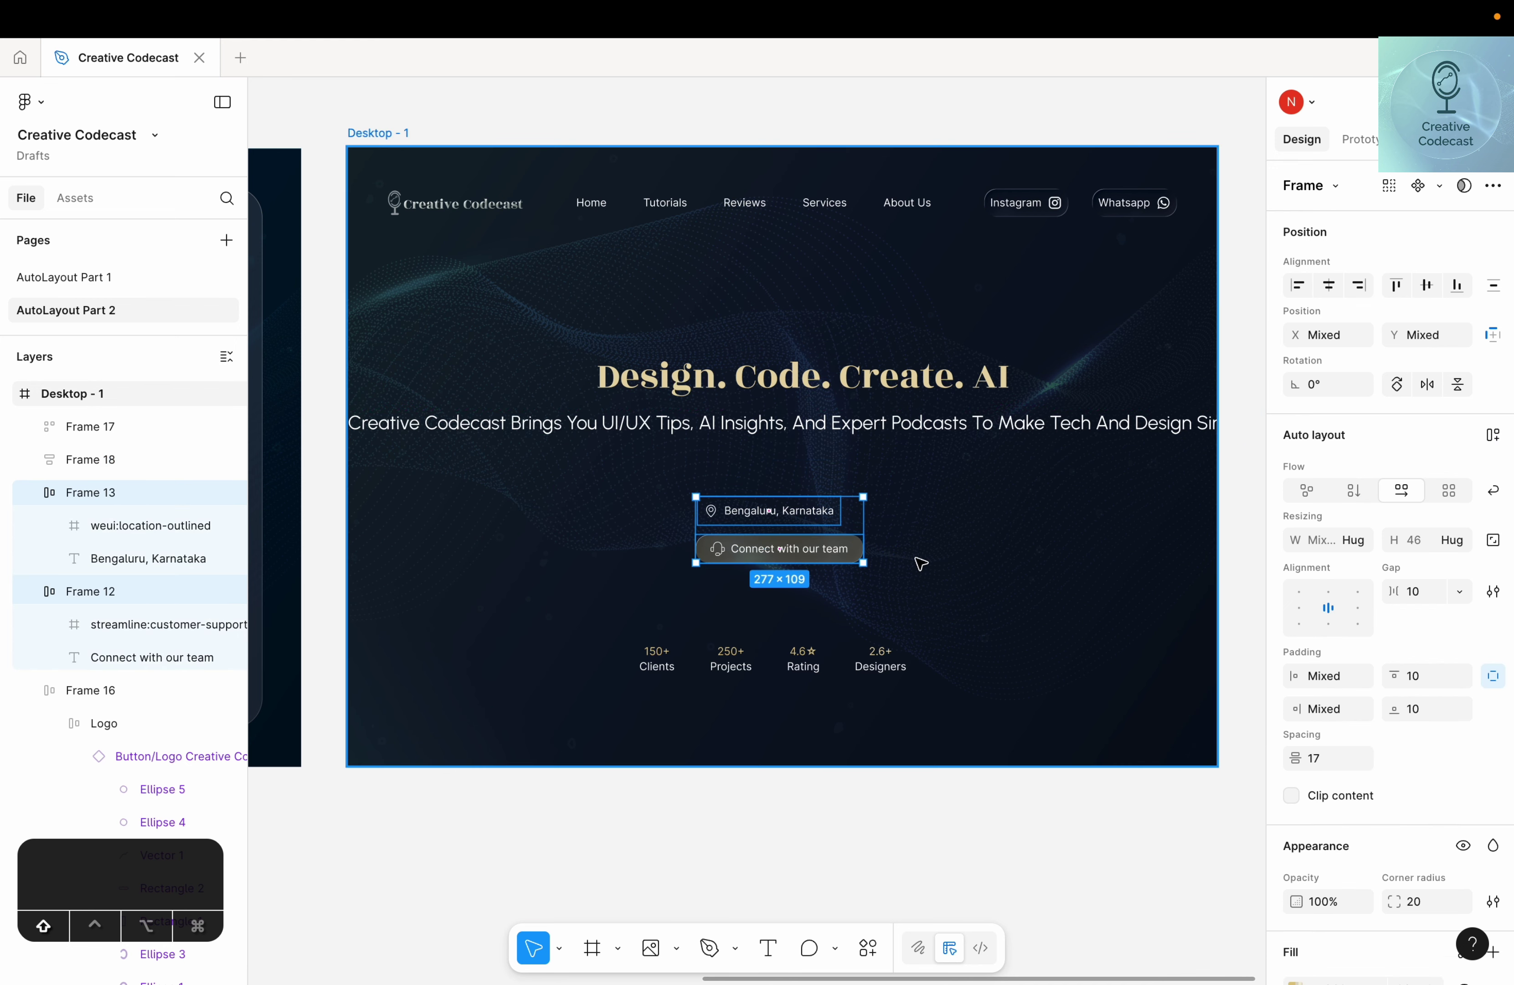
key(shift+a)
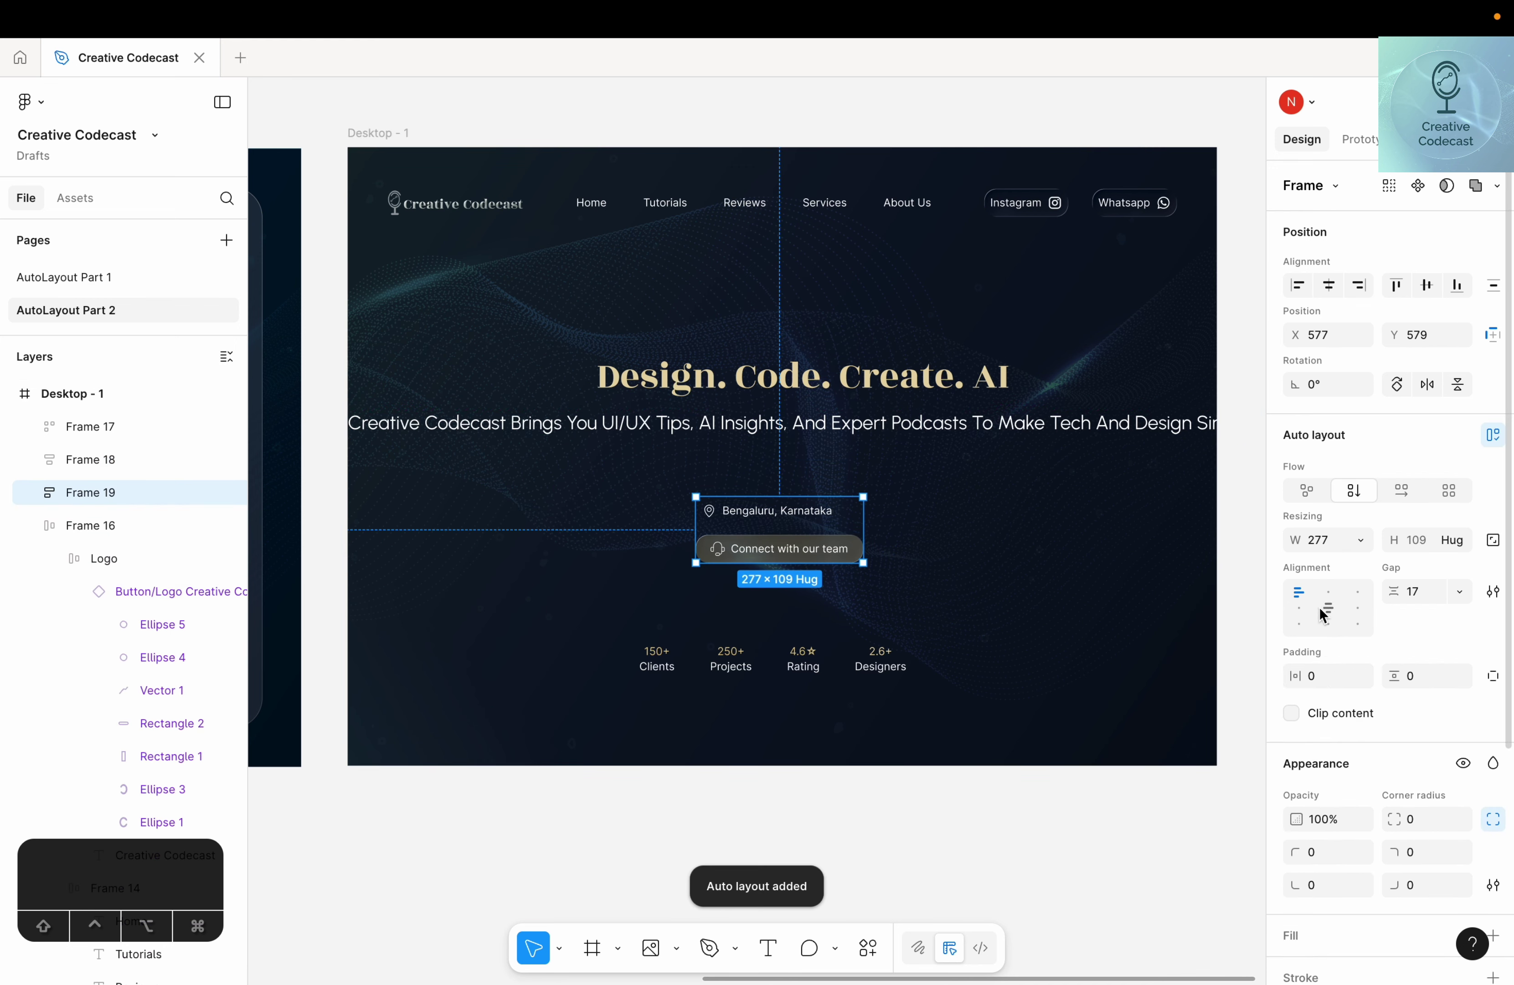
click(1329, 616)
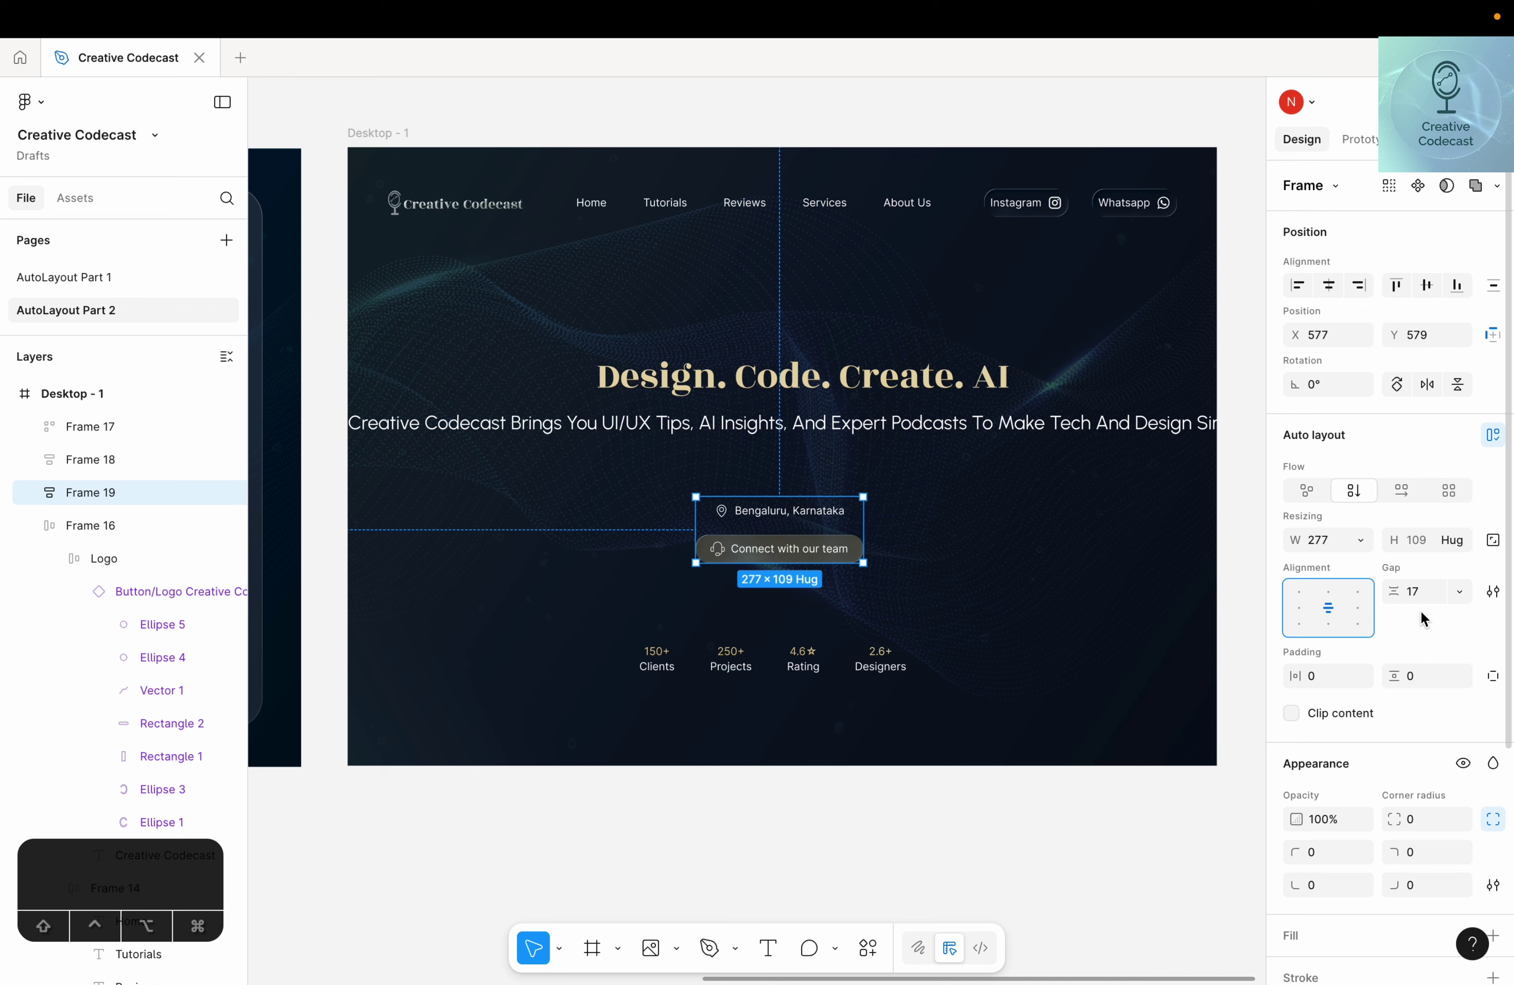
text(12)
key(Return)
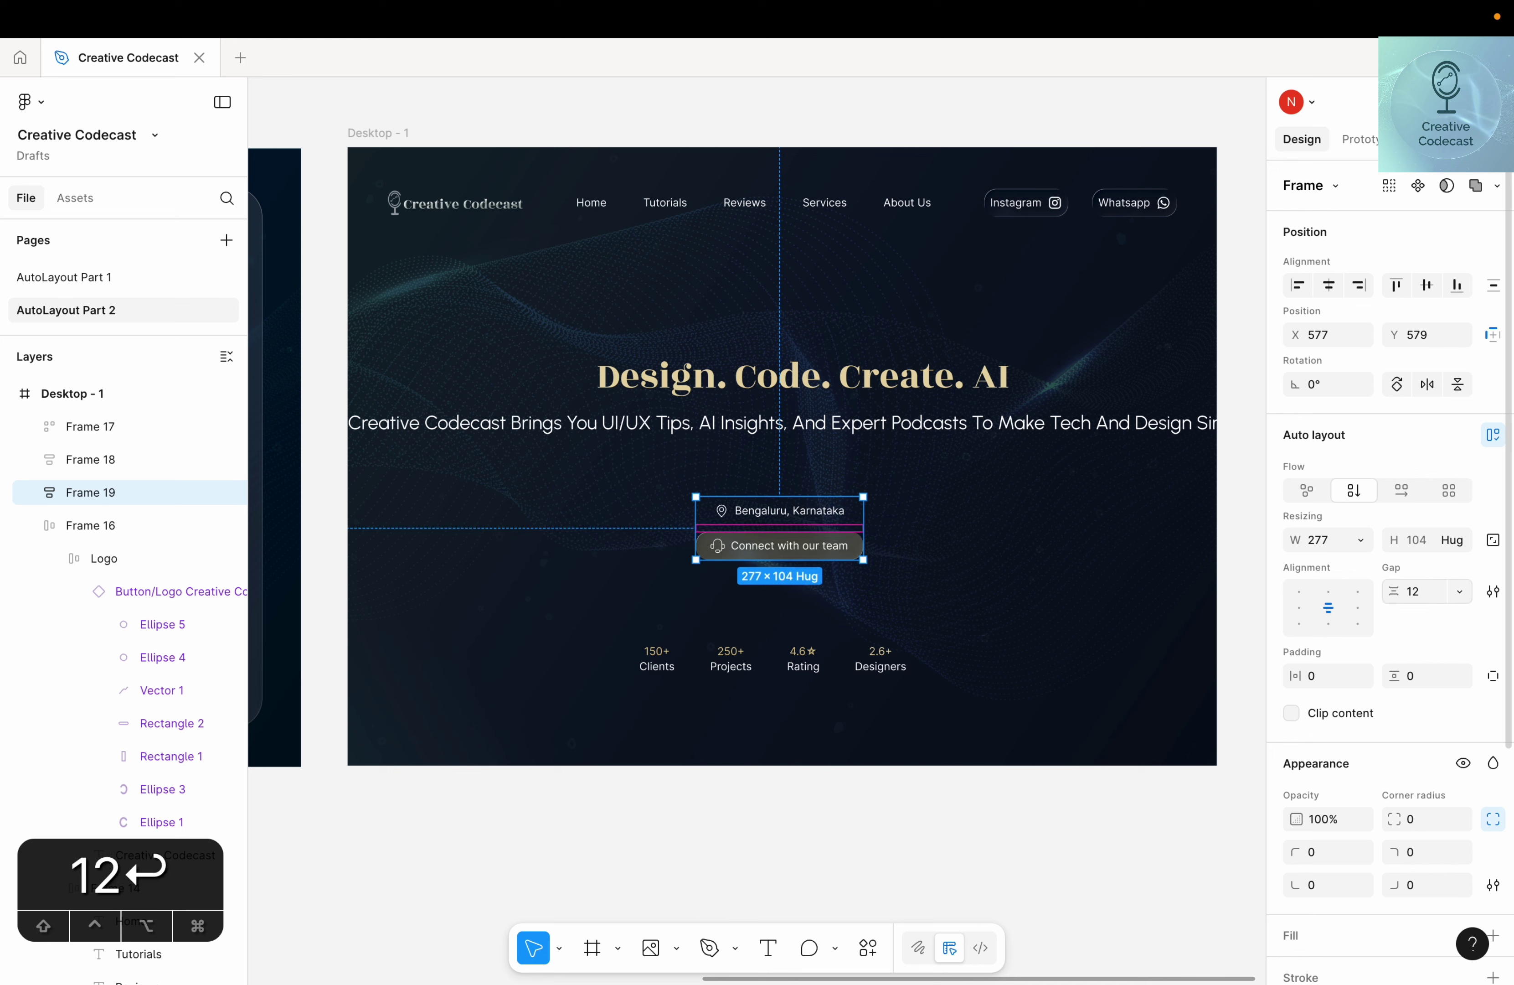
Combine the headline group and the location and button group in one vertical auto layout with a gap of 98
click(941, 677)
click(839, 425)
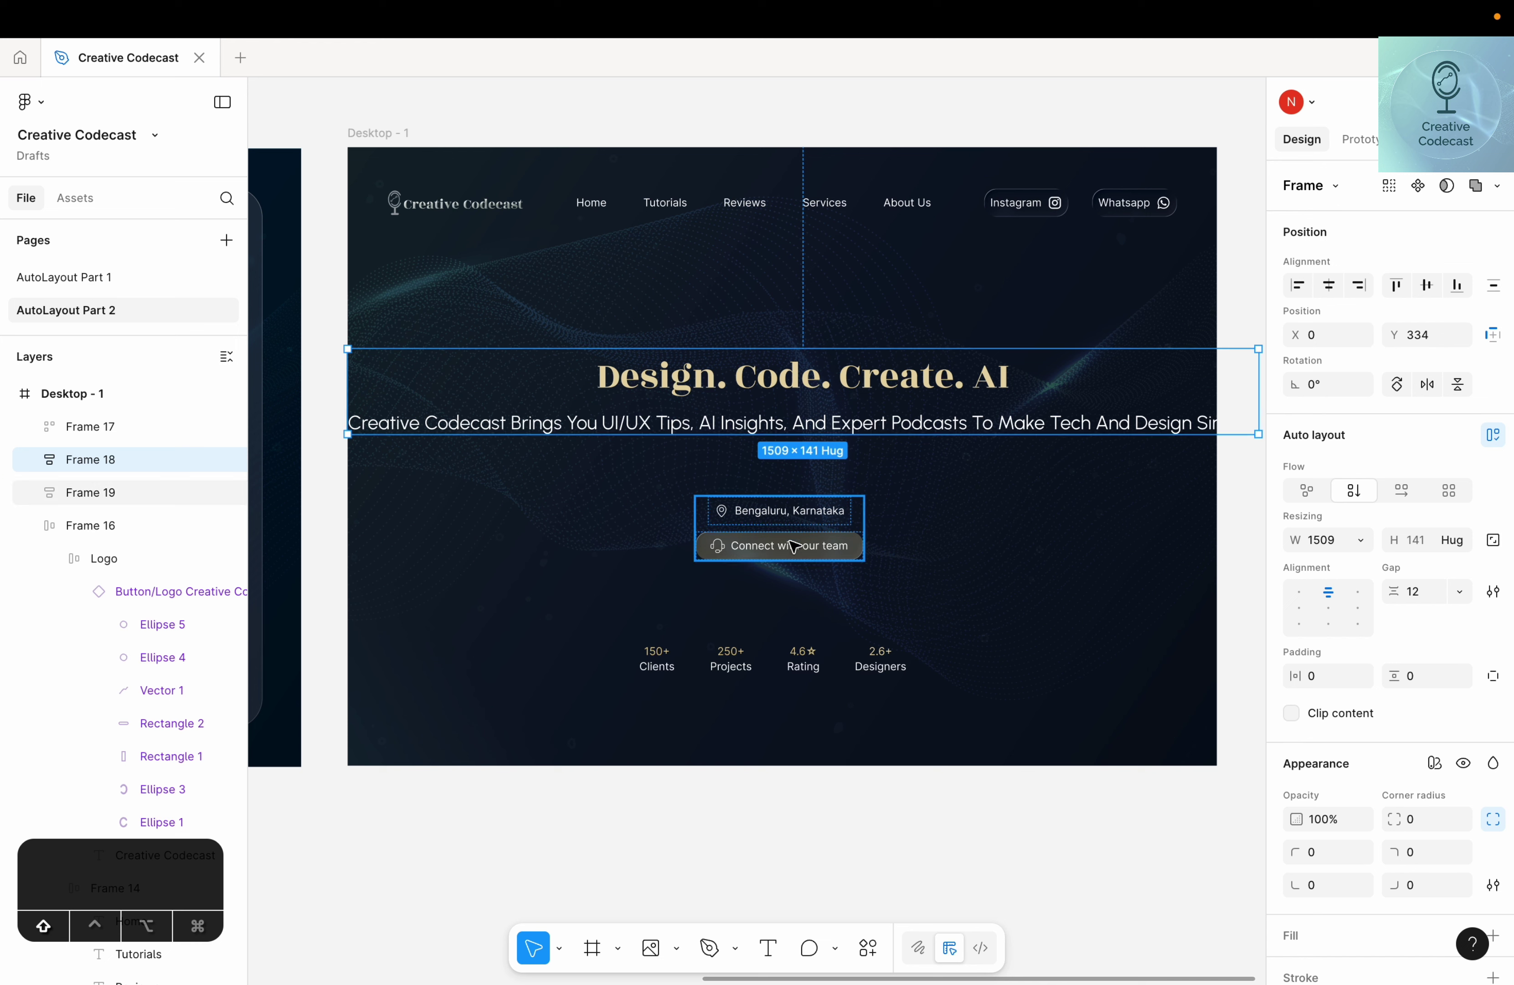
shift+click(793, 550)
key(shift+a)
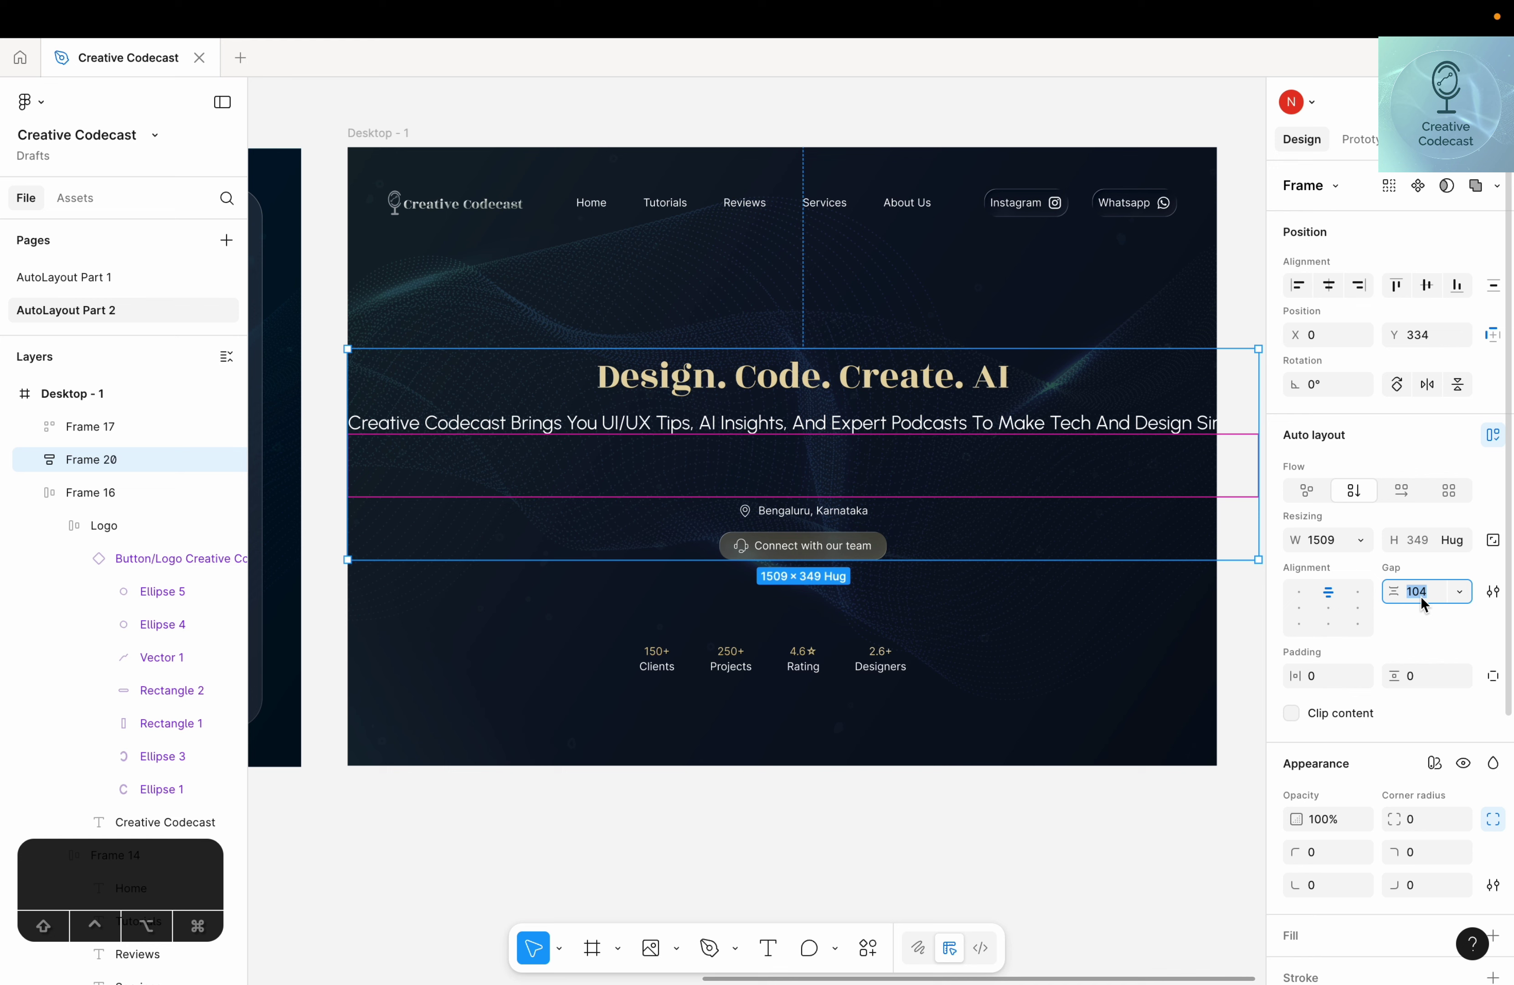
key(Return)
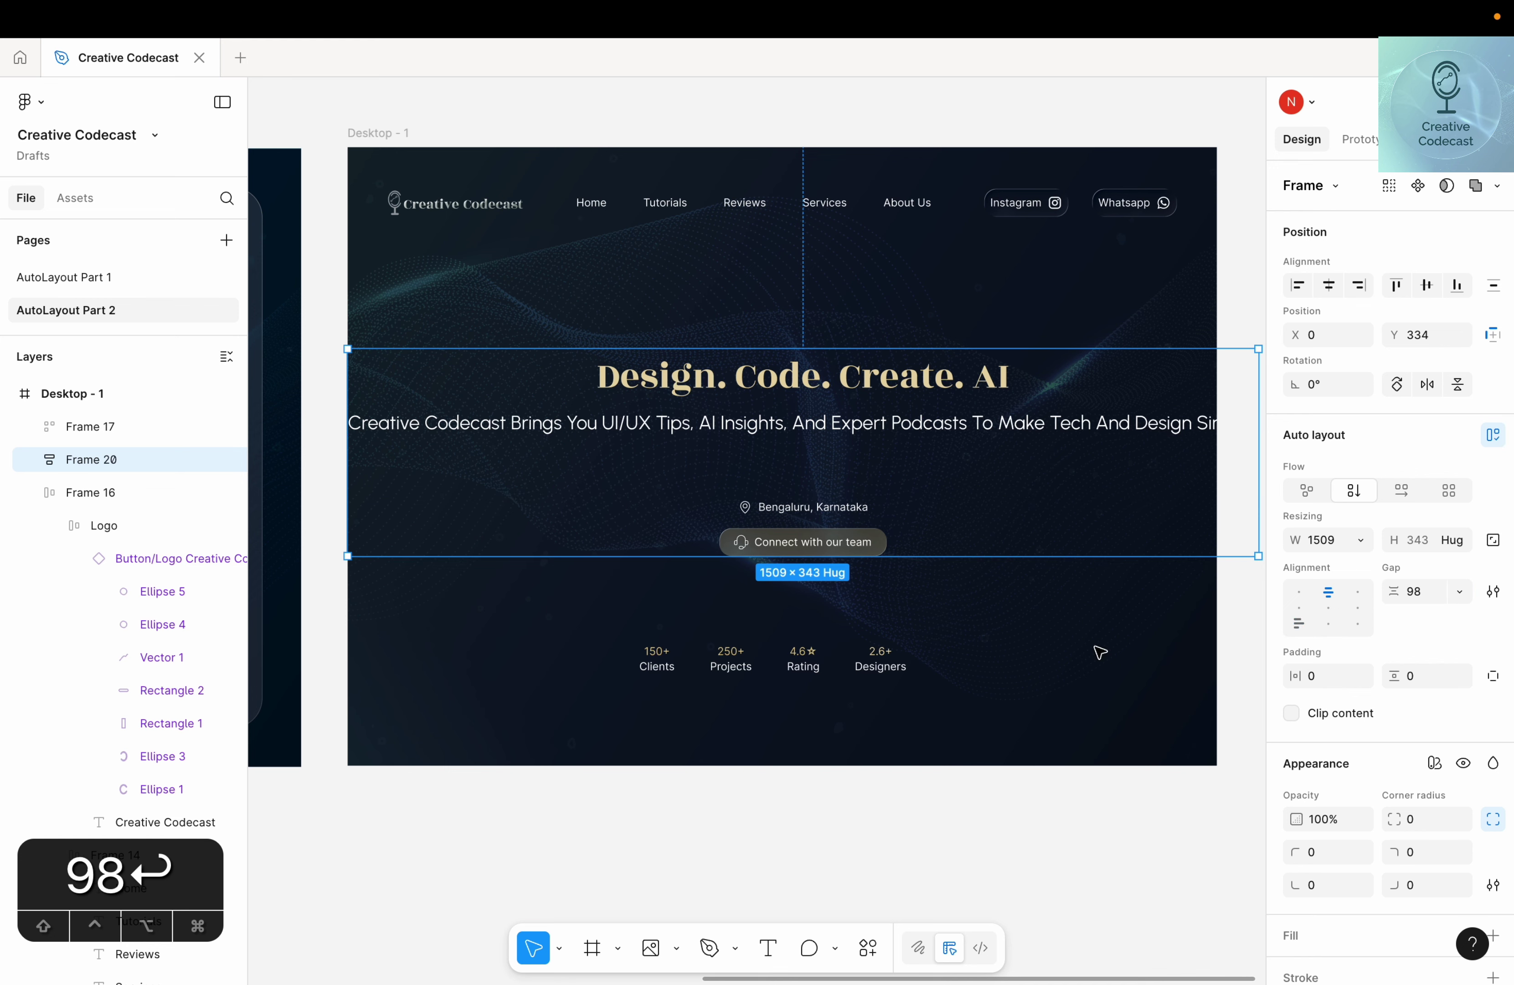
Narrow the combined hero frame to fit inside Desktop - 1 so the description wraps onto two lines
scroll(953, 676, right, 2)
drag(1244, 489, 778, 464)
key(super+z)
key(Escape)
Examine the reference landing page's statistics panel and compare it with the row in Desktop - 1
scroll(791, 751, down, 3)
scroll(902, 751, left, 10)
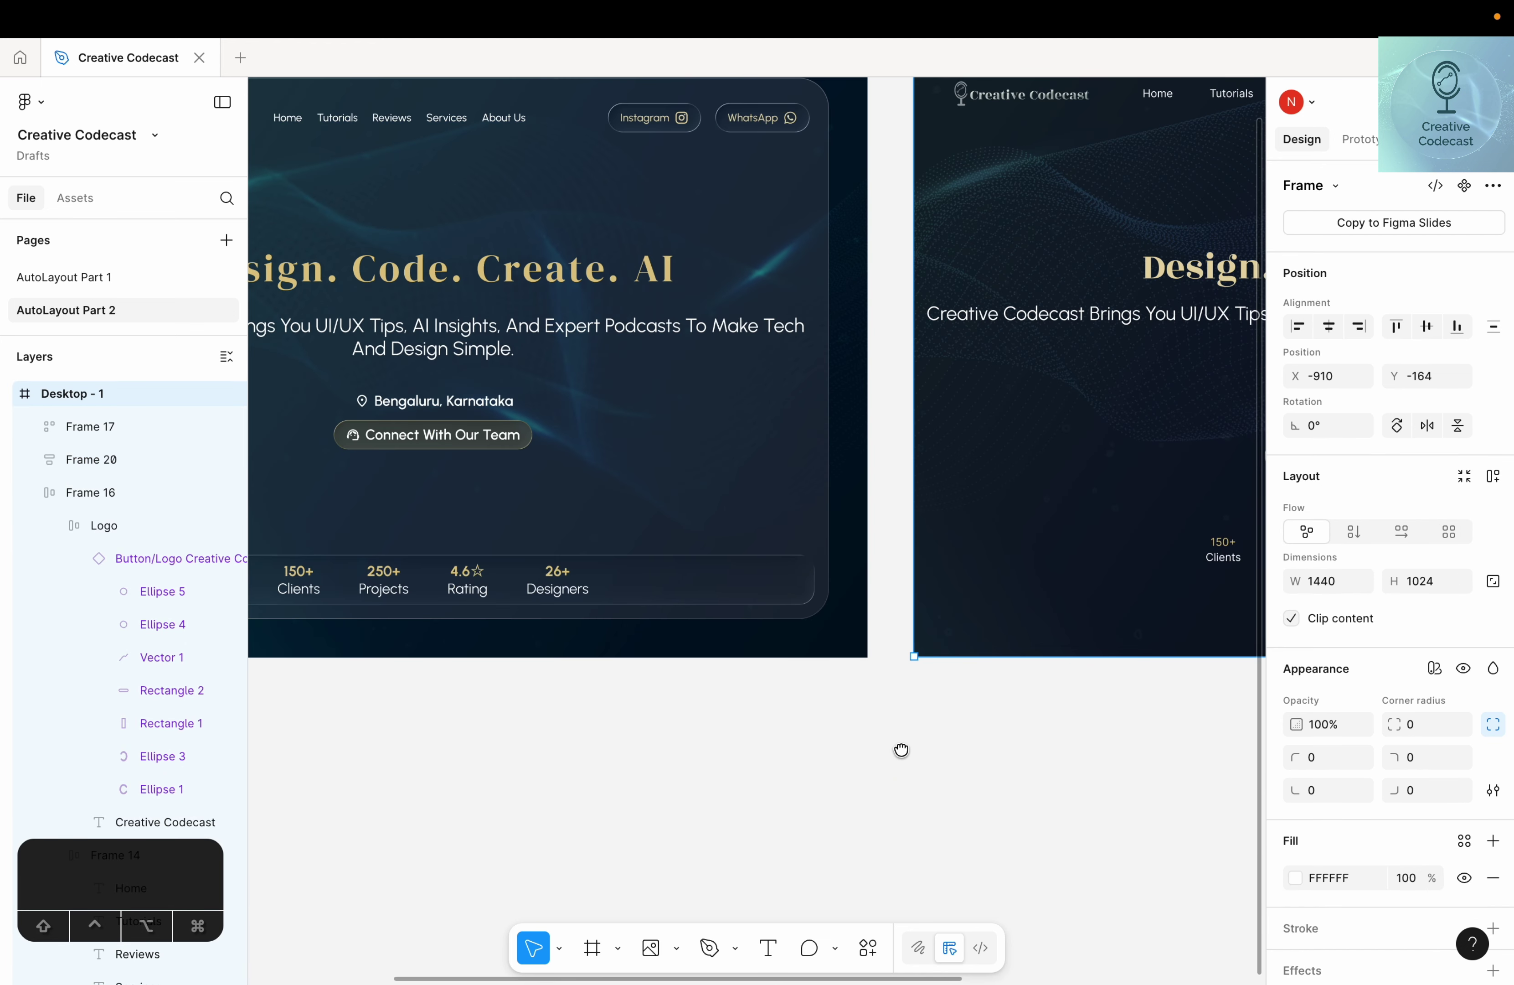
scroll(848, 751, up, 3)
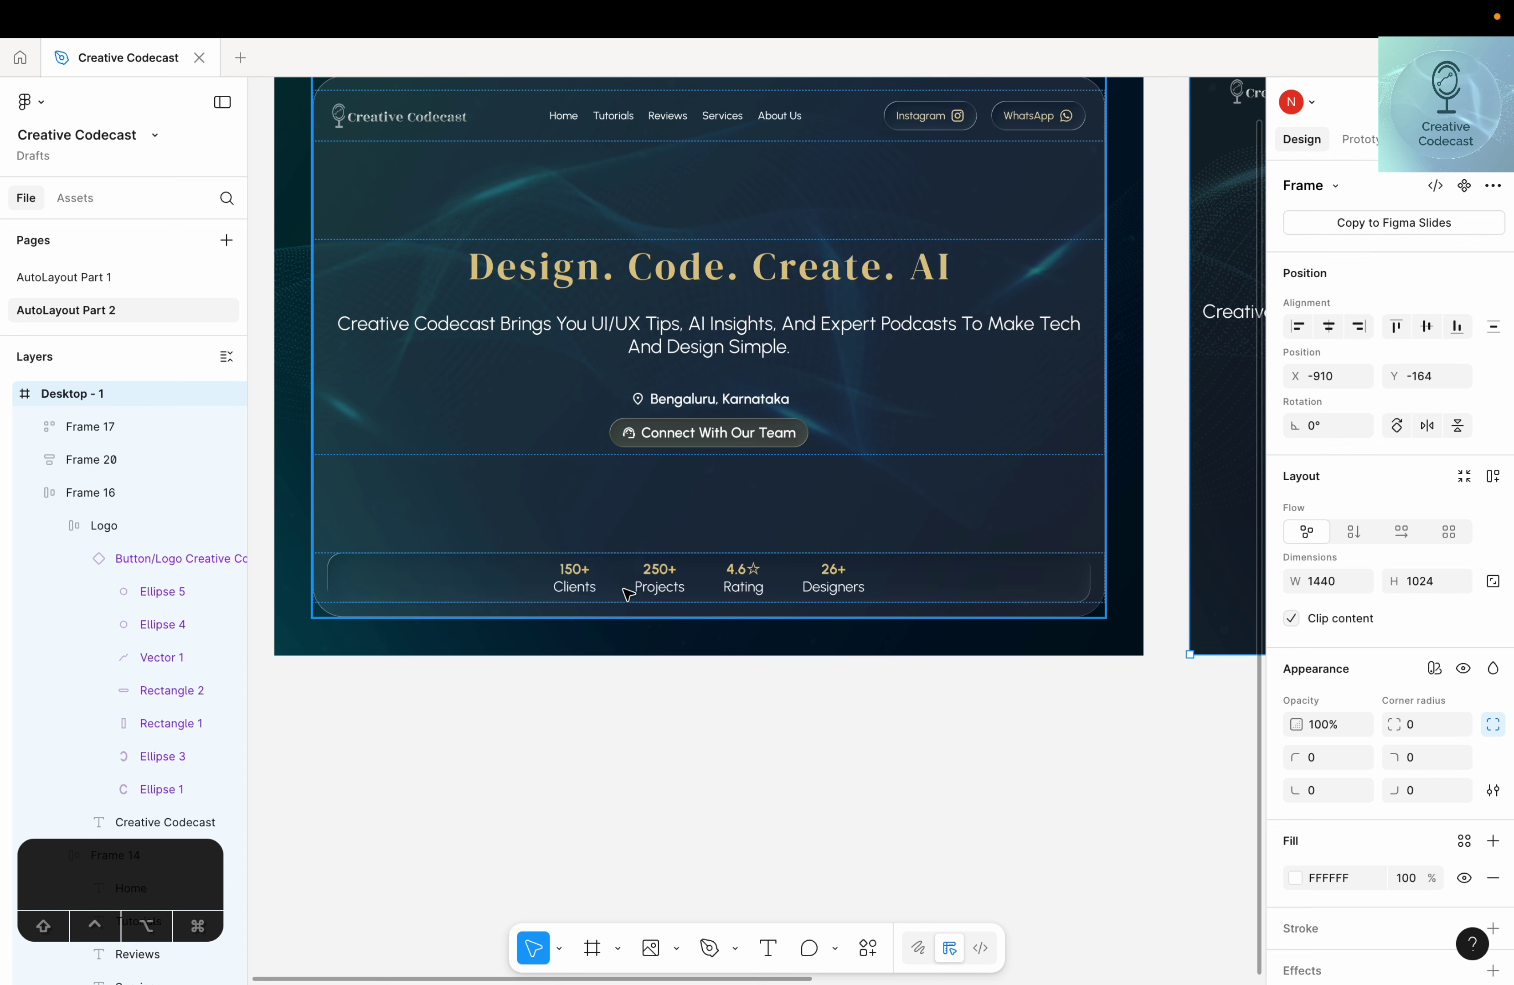
drag(1123, 740, 508, 748)
drag(894, 736, 622, 747)
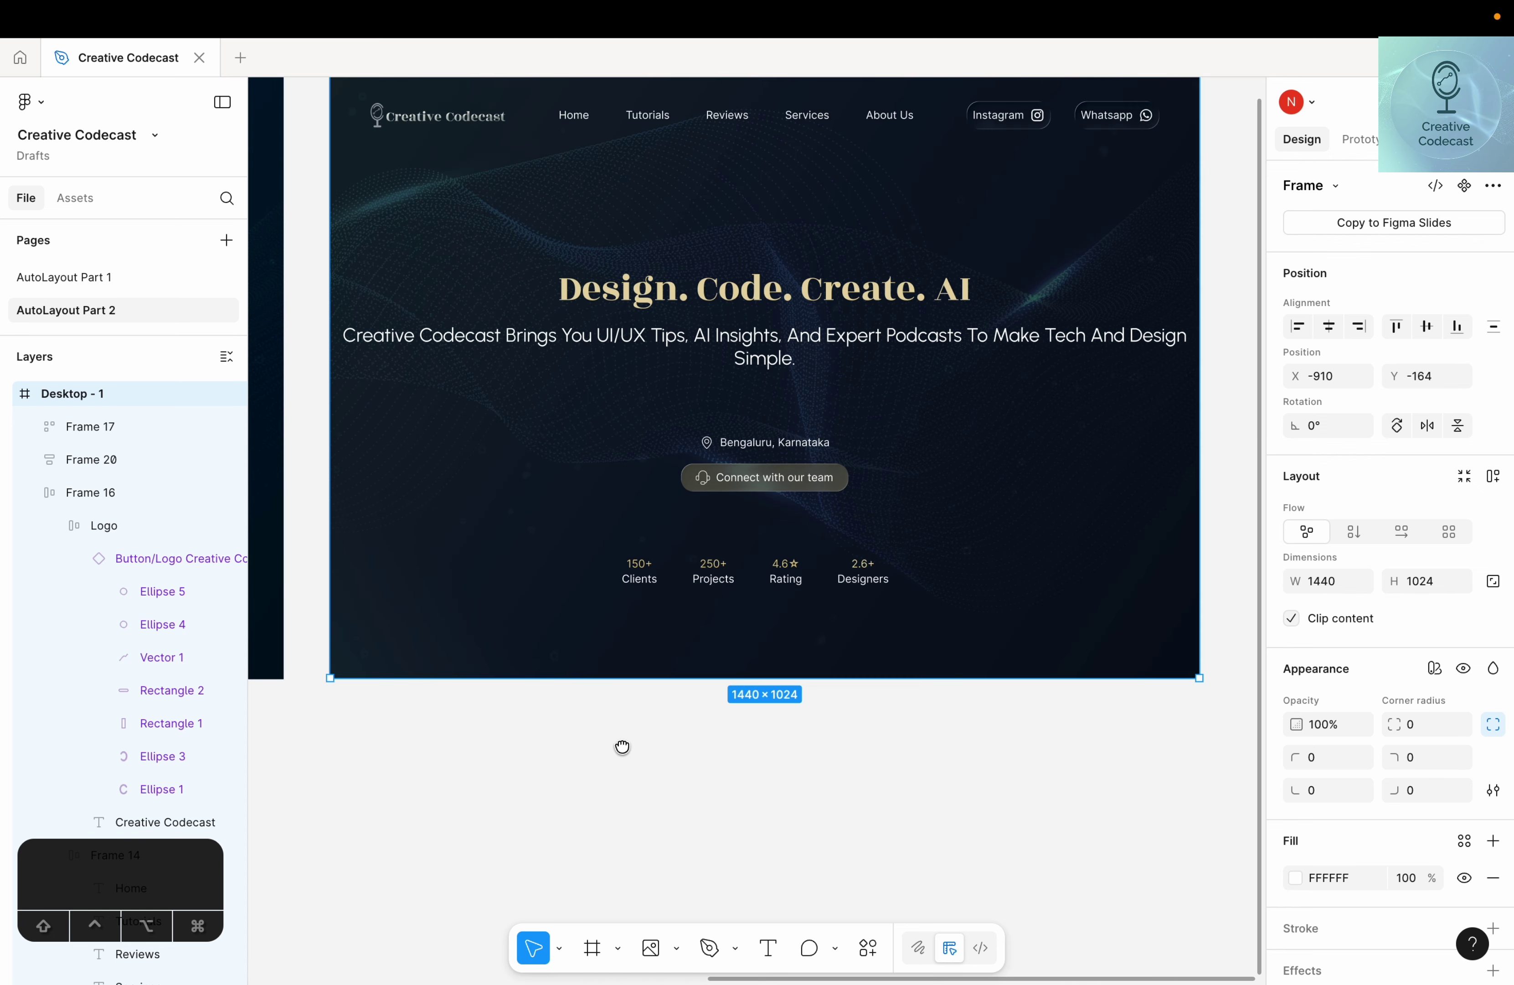
scroll(876, 674, up, 5)
scroll(873, 676, left, 2)
scroll(903, 700, down, 3)
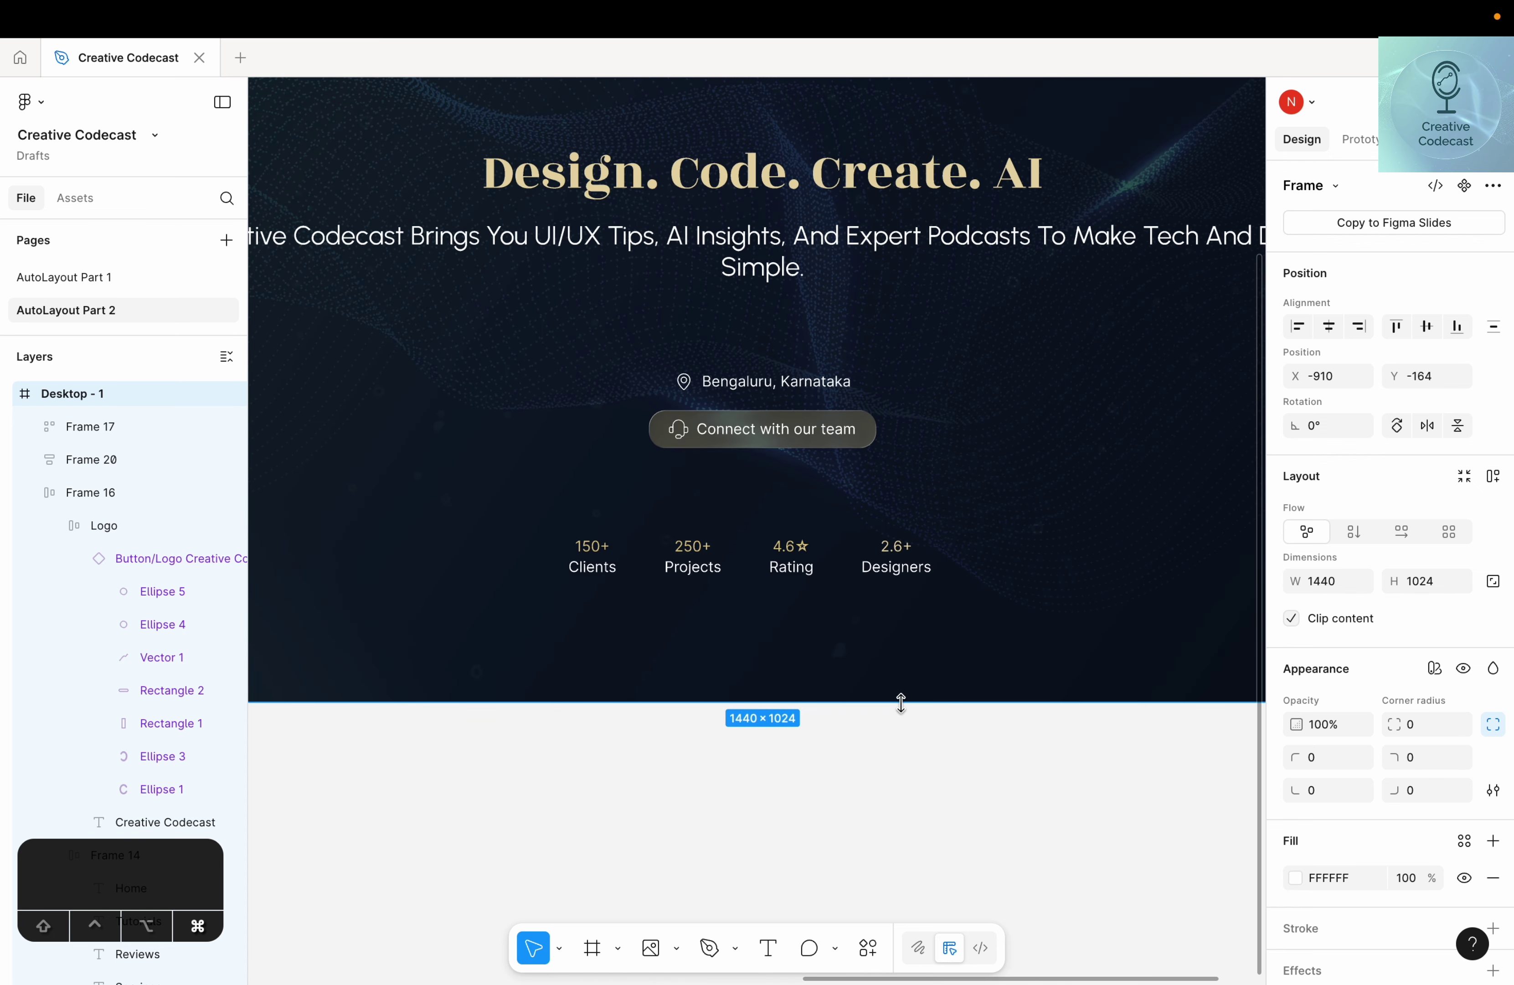
Wrap the statistics row in an additional outer auto layout frame and expand it in the layer tree to check the nested row
click(671, 583)
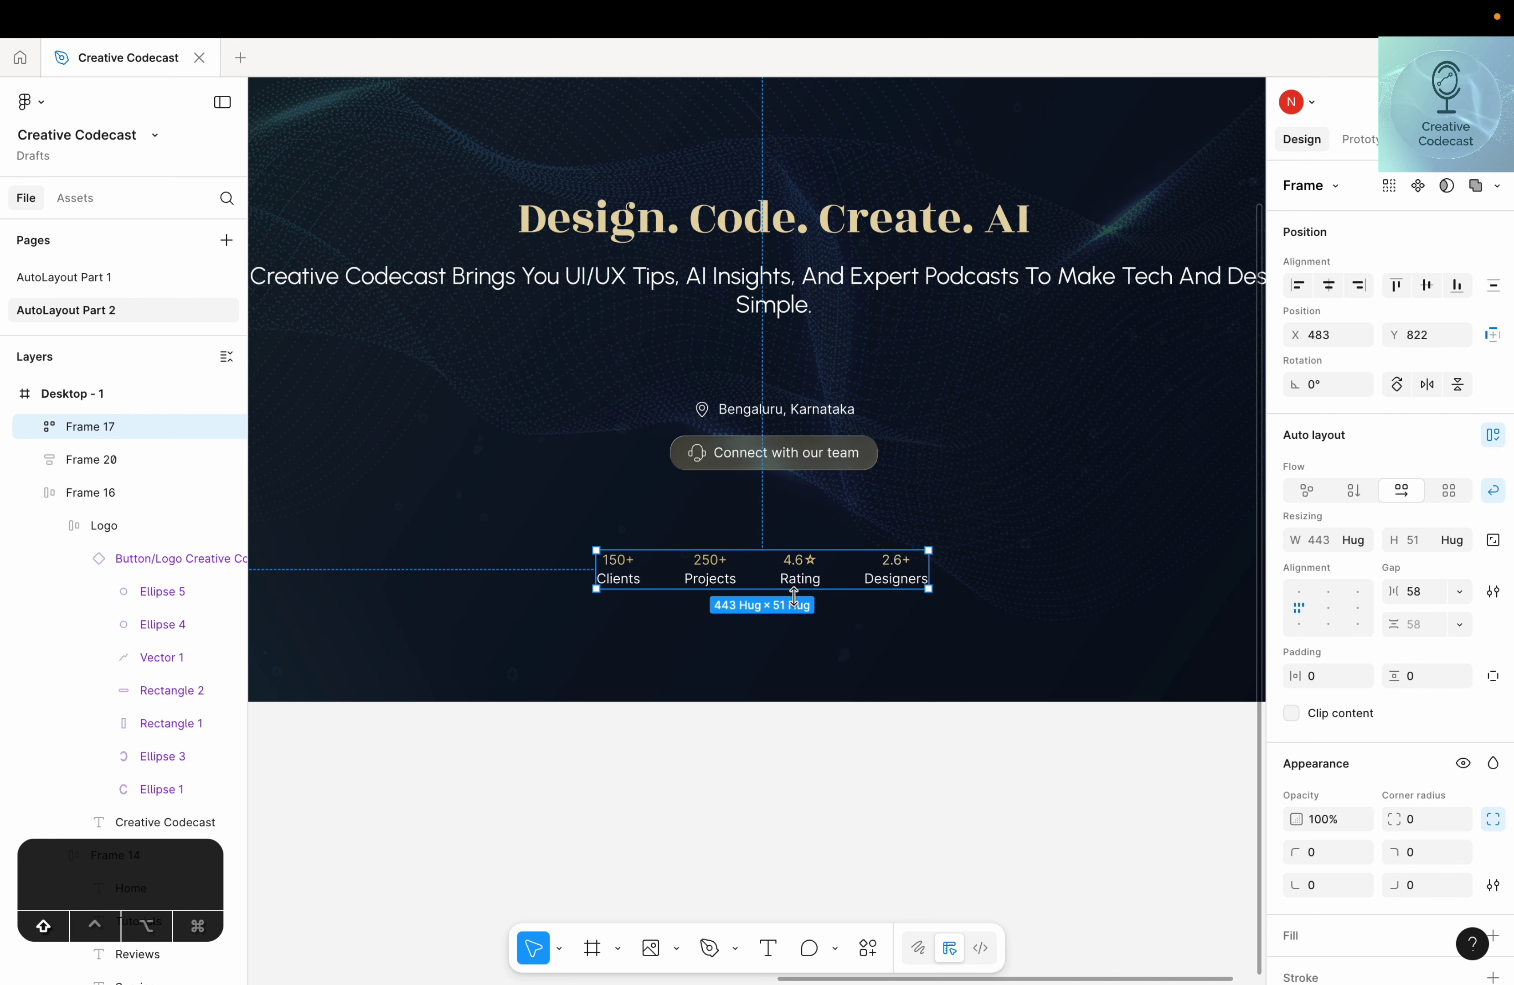
key(shift+a)
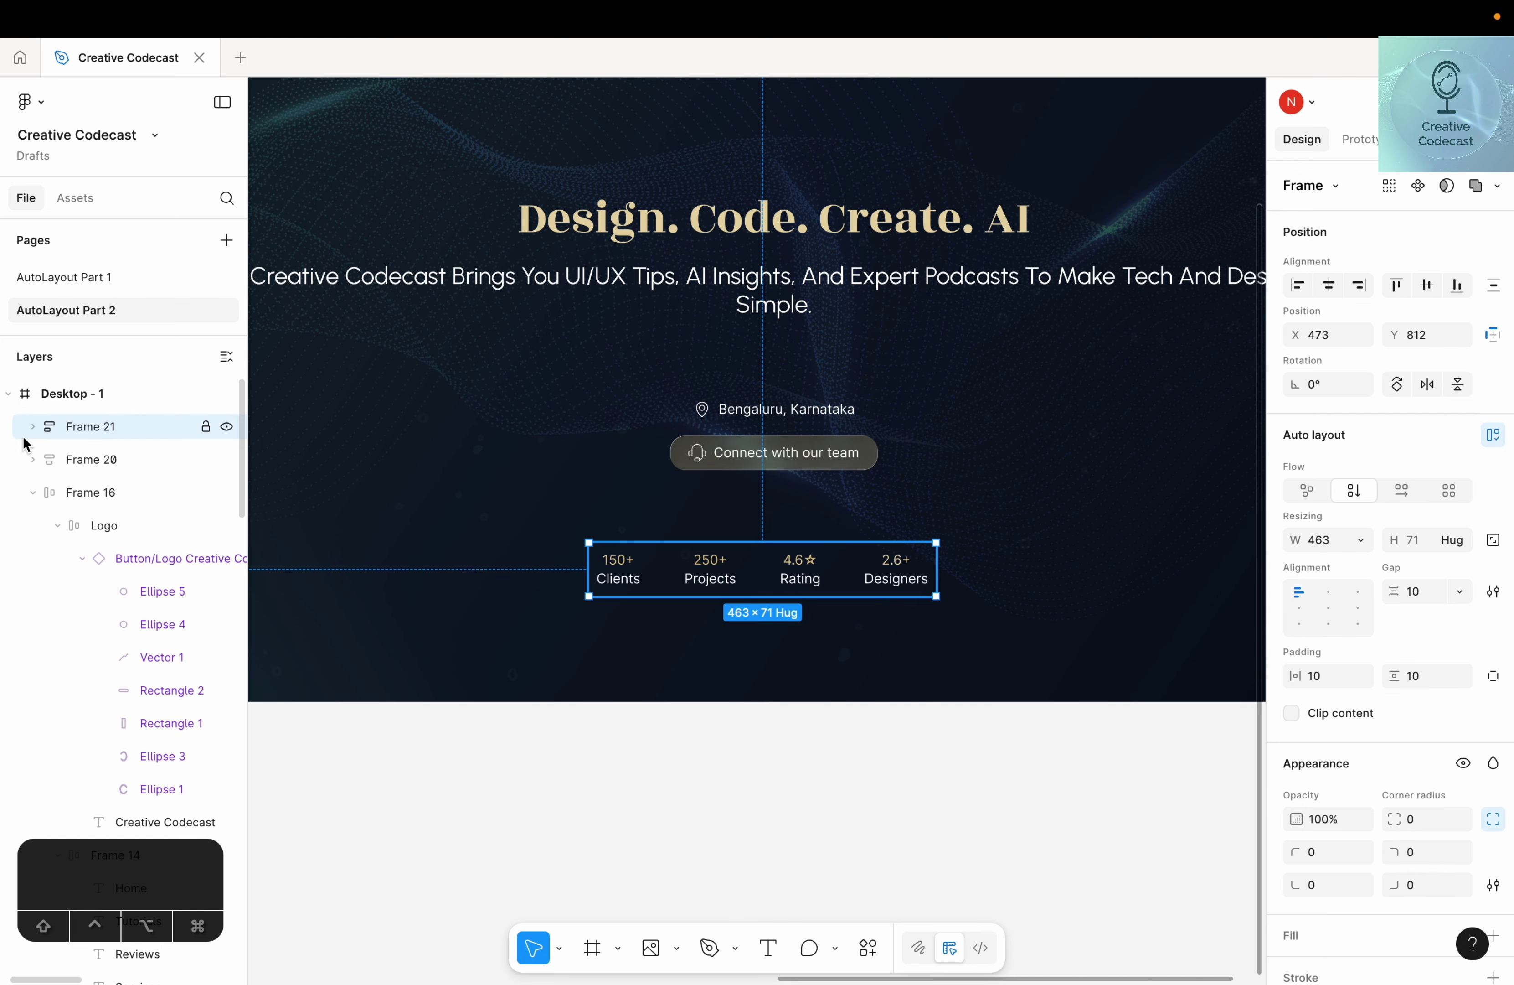
click(32, 426)
click(43, 454)
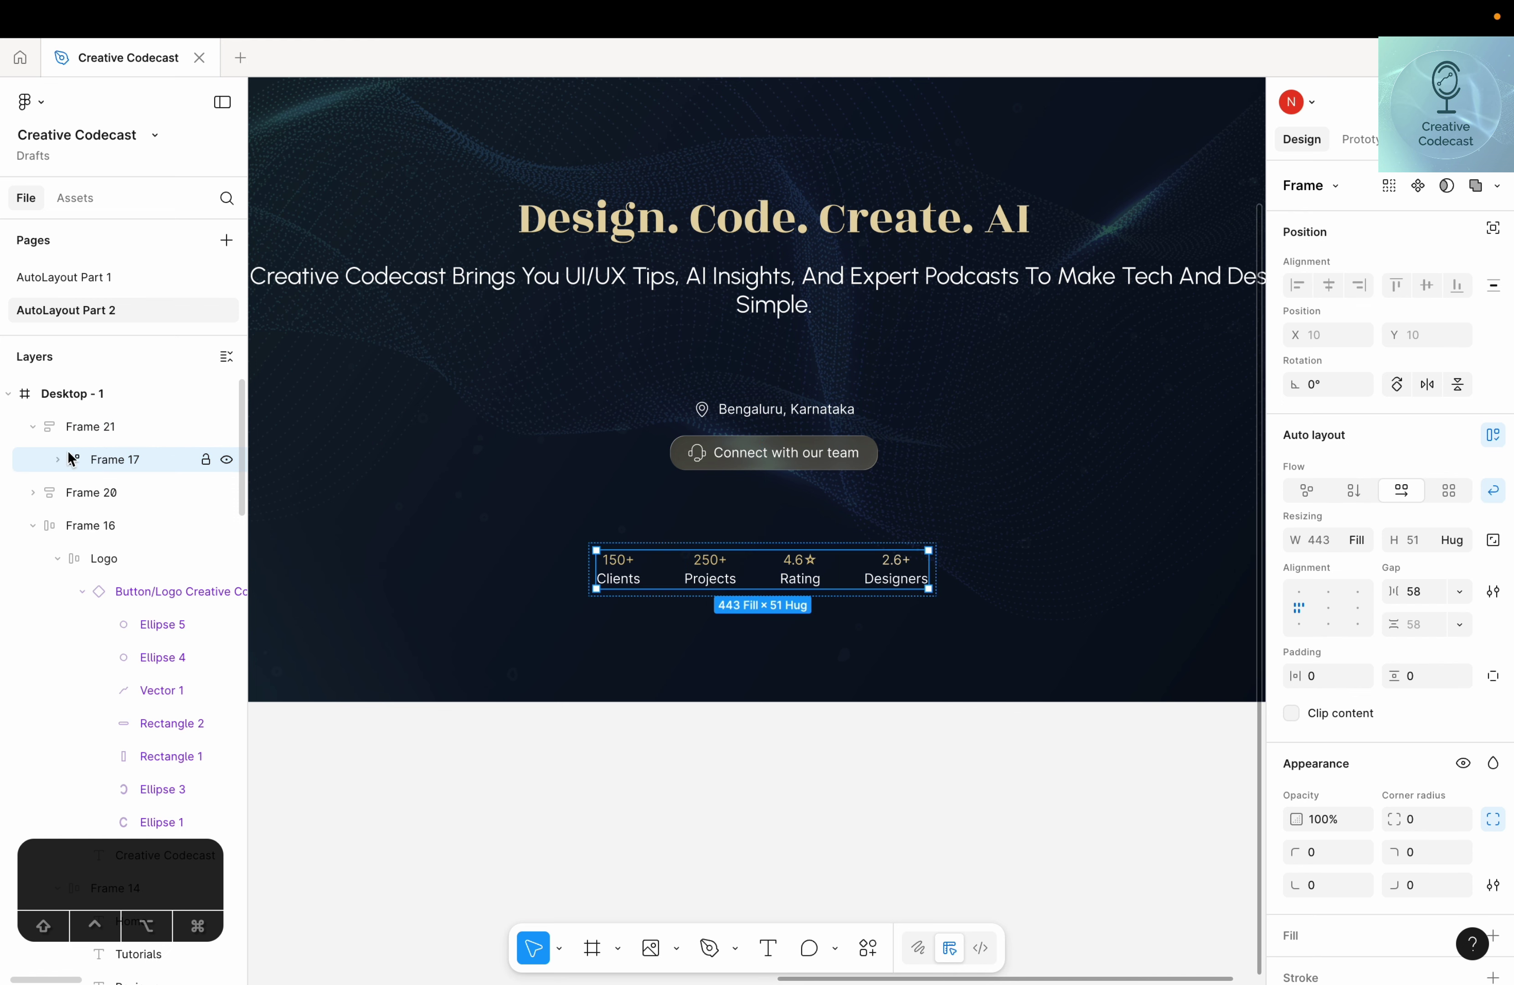
Set the outer statistics frame's padding to 24 horizontal and 12 vertical, and widen the frame to 1137
click(80, 437)
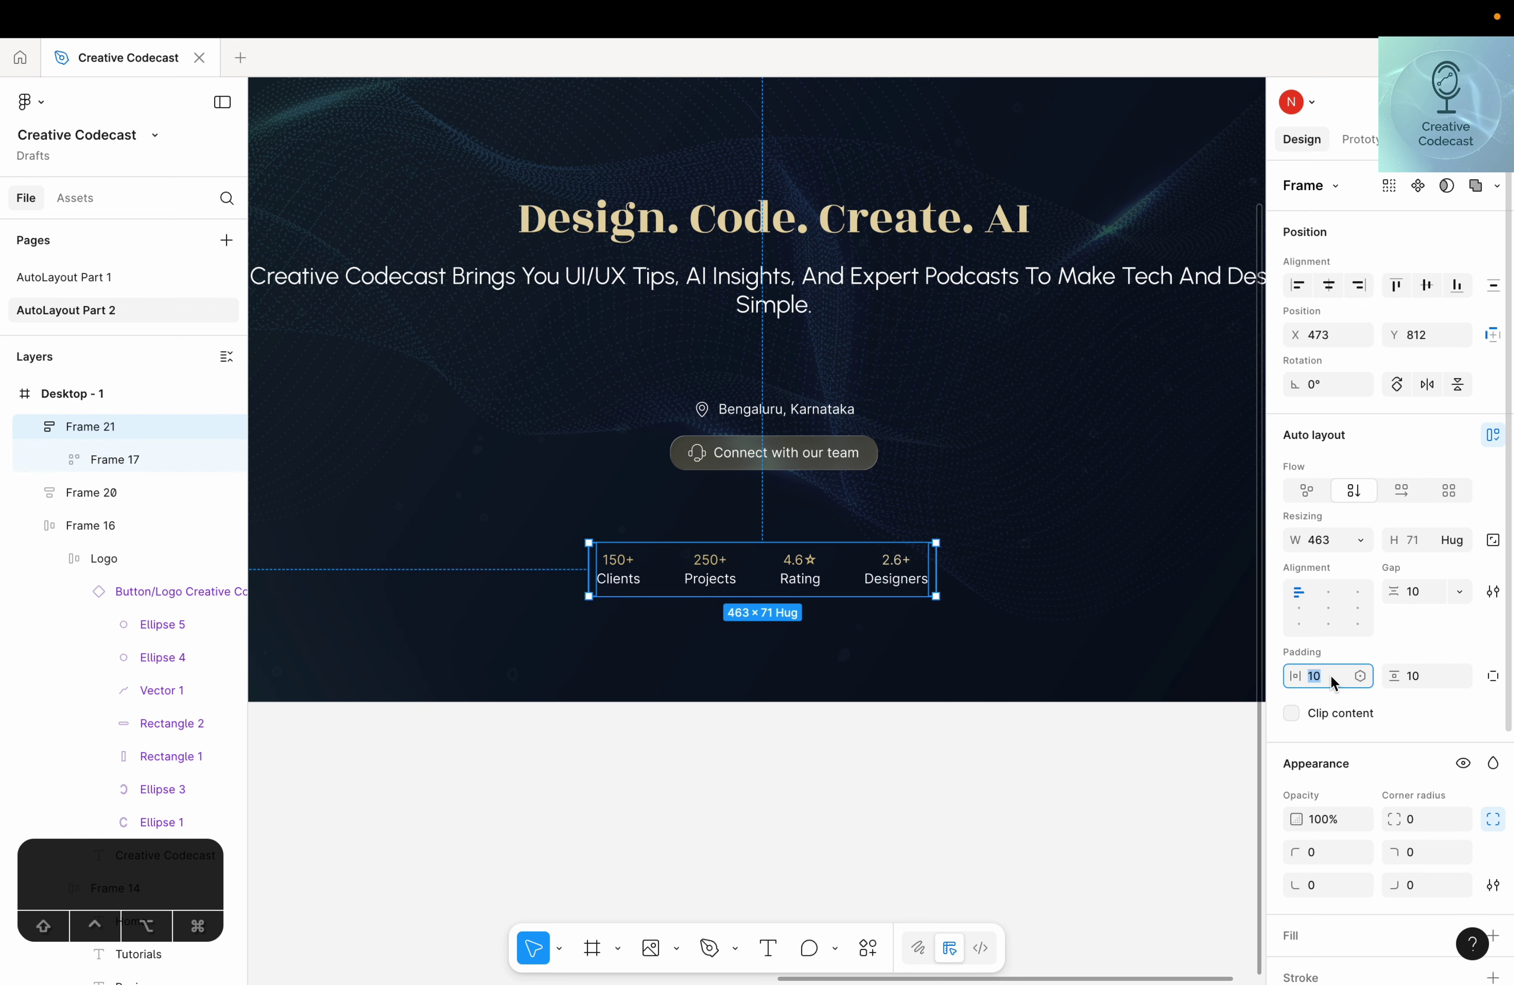
text(24)
key(Return)
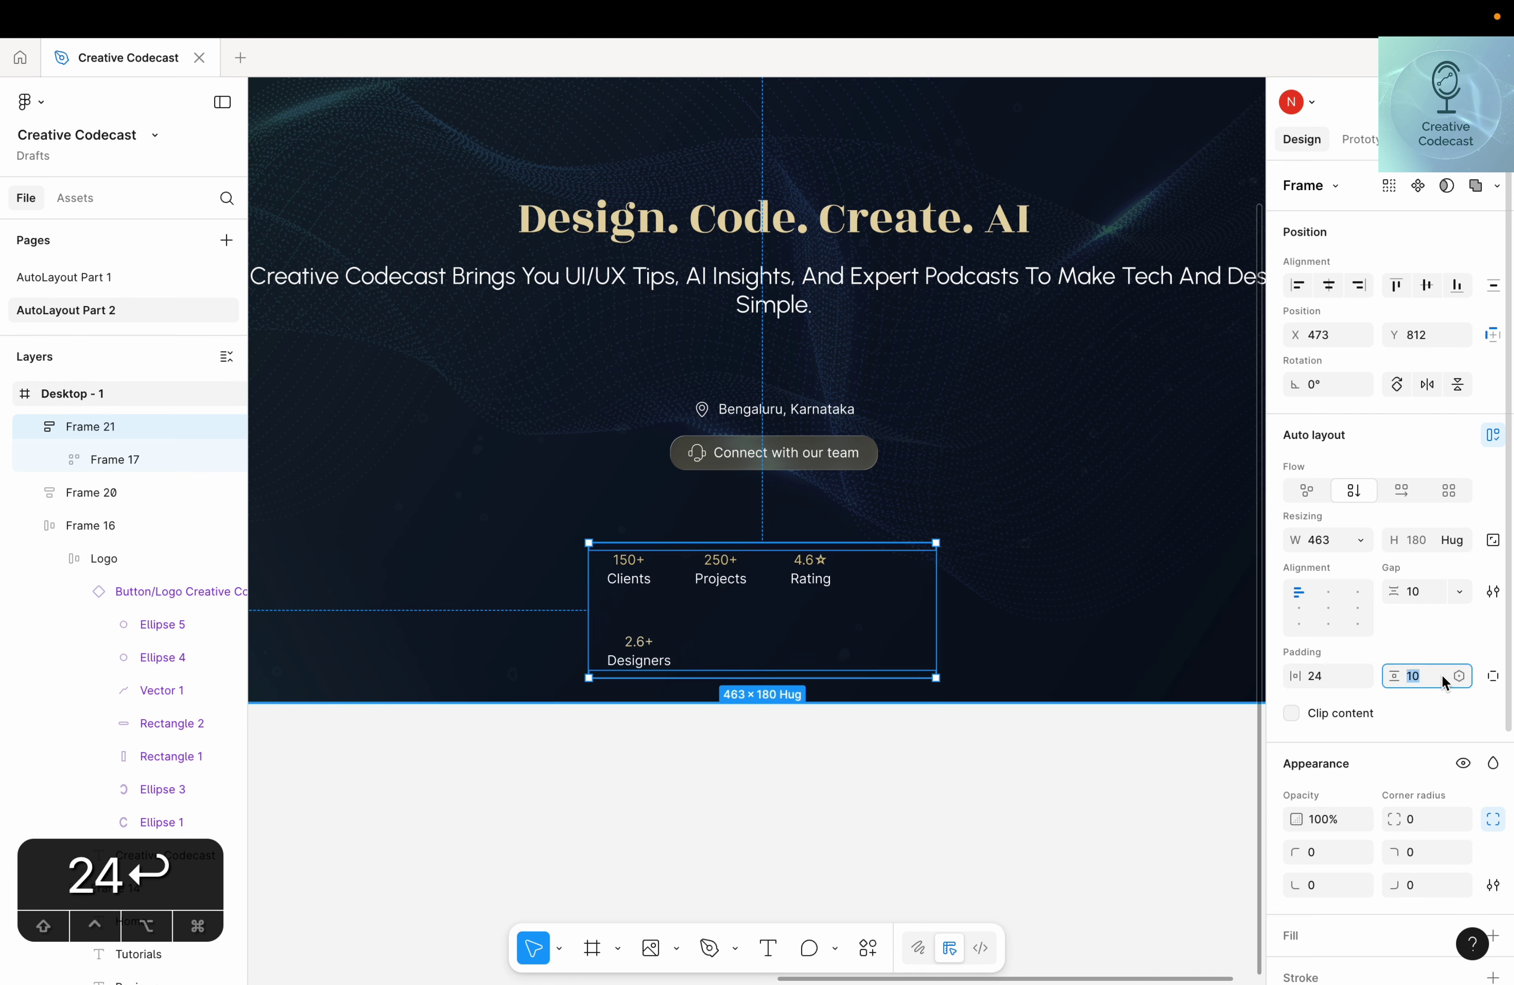
text(12)
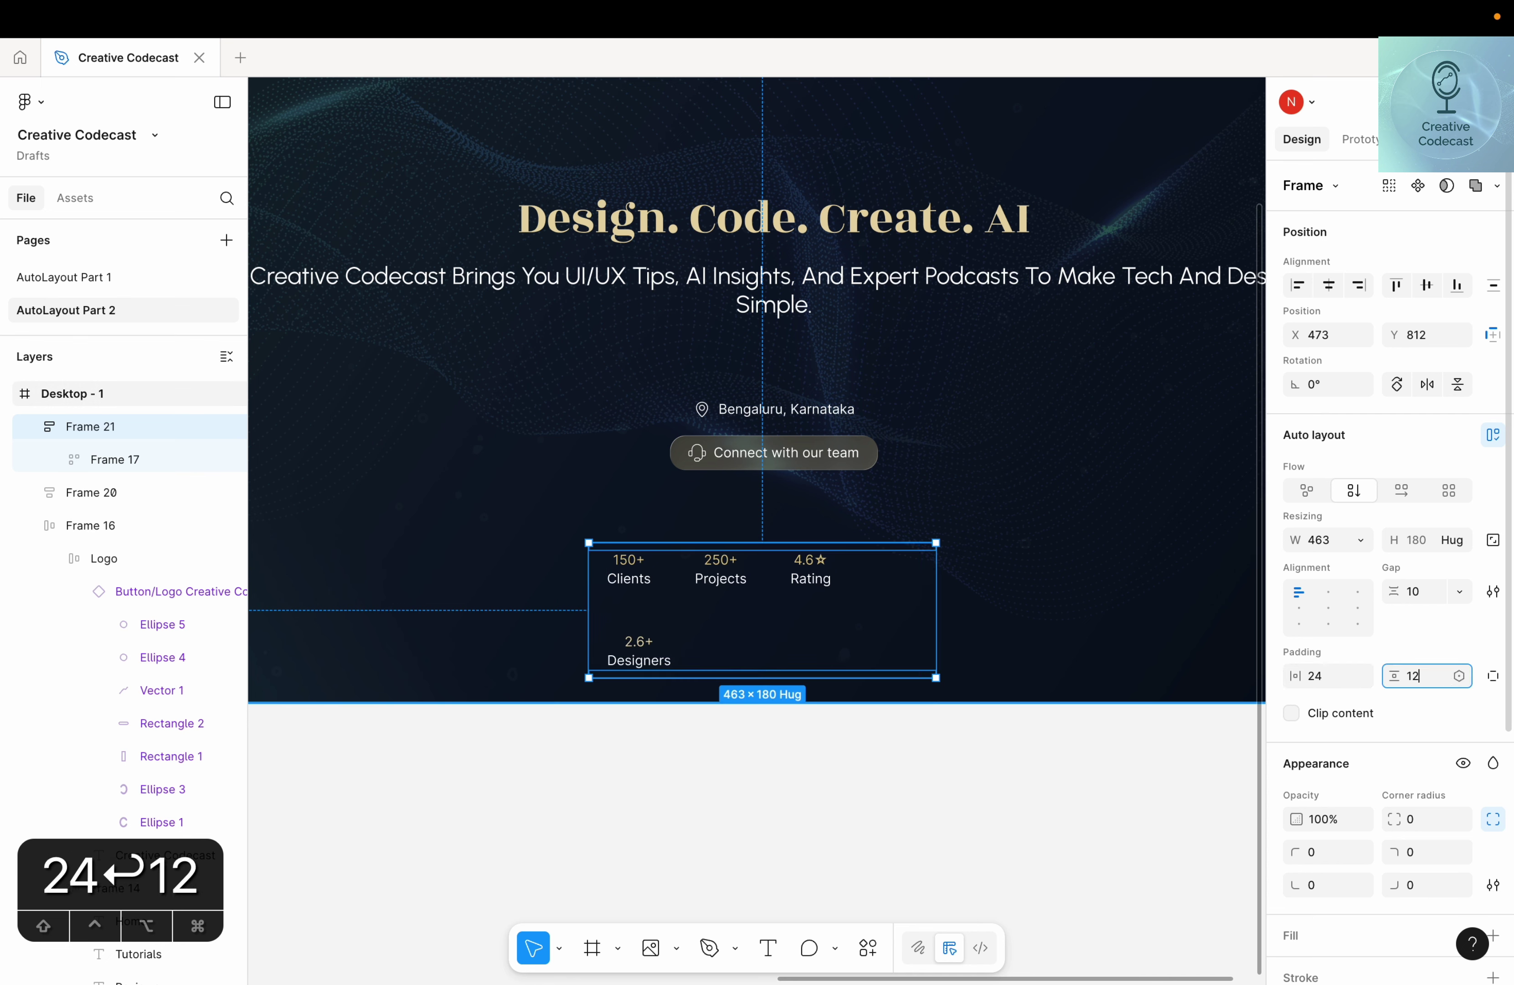
key(Return)
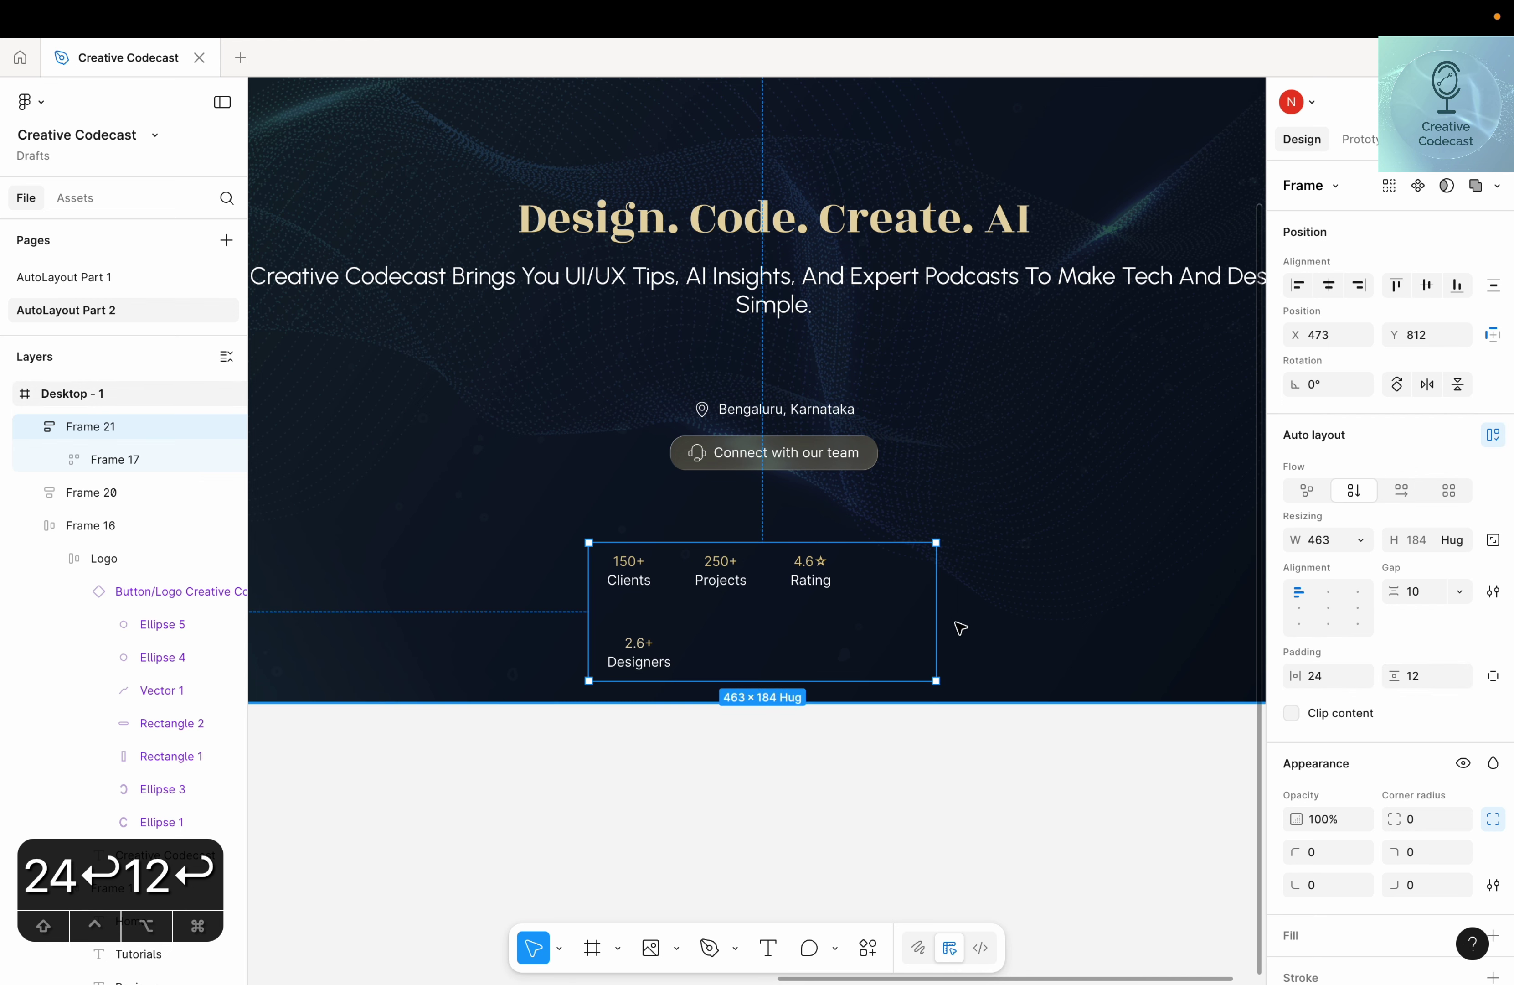
drag(935, 620, 1087, 610)
Add a Glass effect to the statistics frame with depth 83, dispersion 65 and frost 16
click(1494, 701)
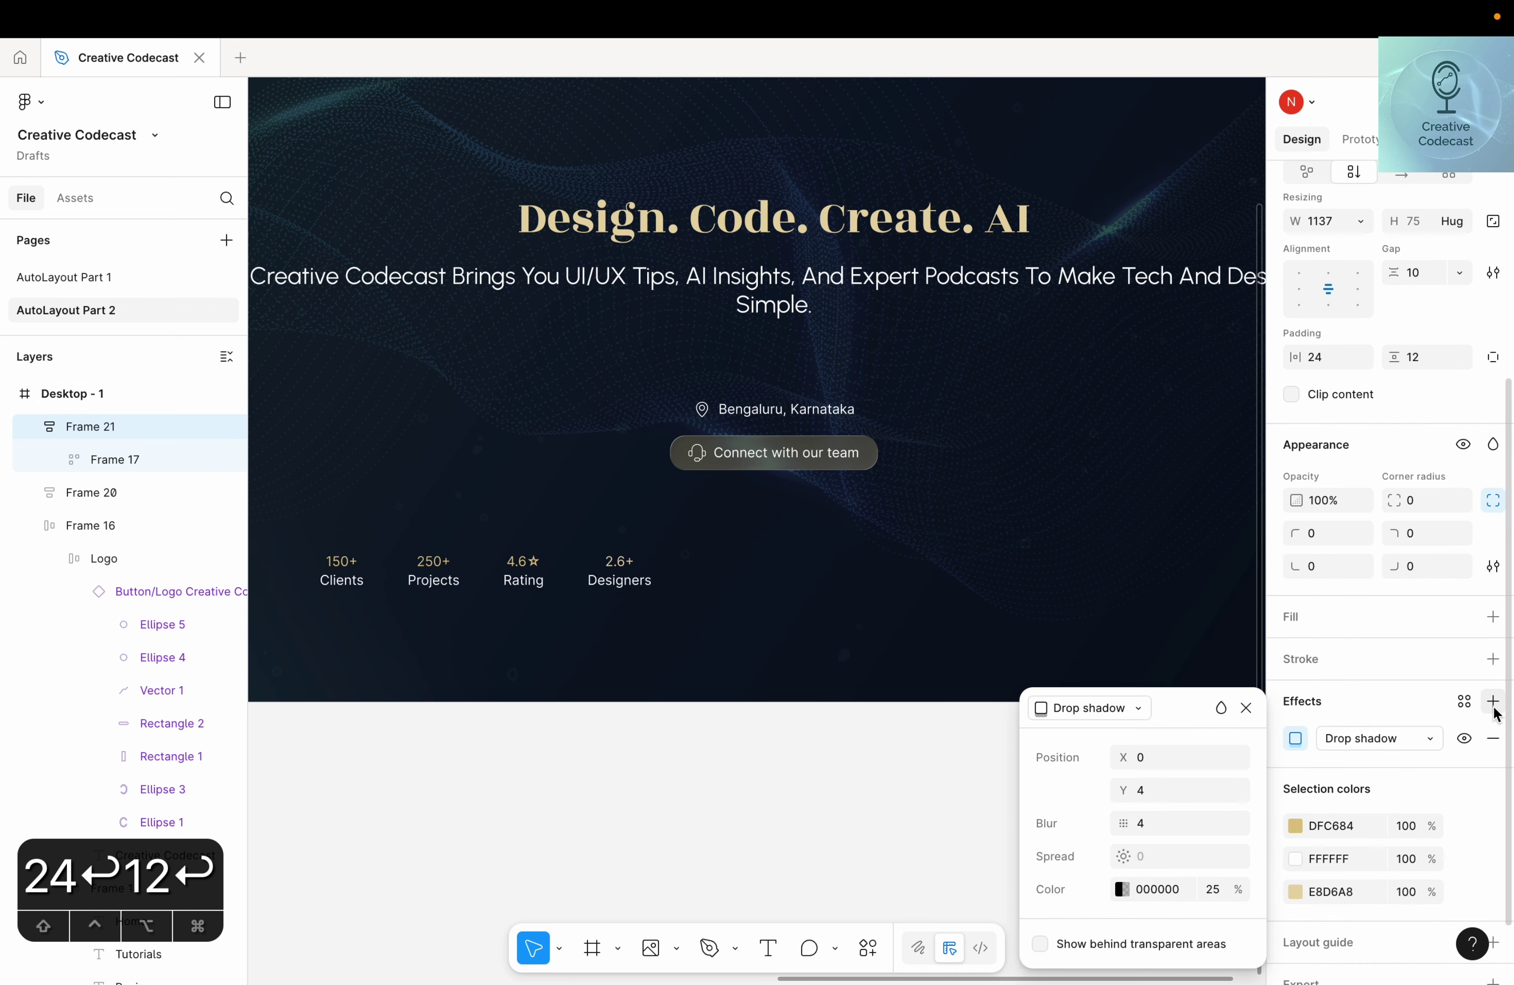
click(1149, 713)
click(1141, 831)
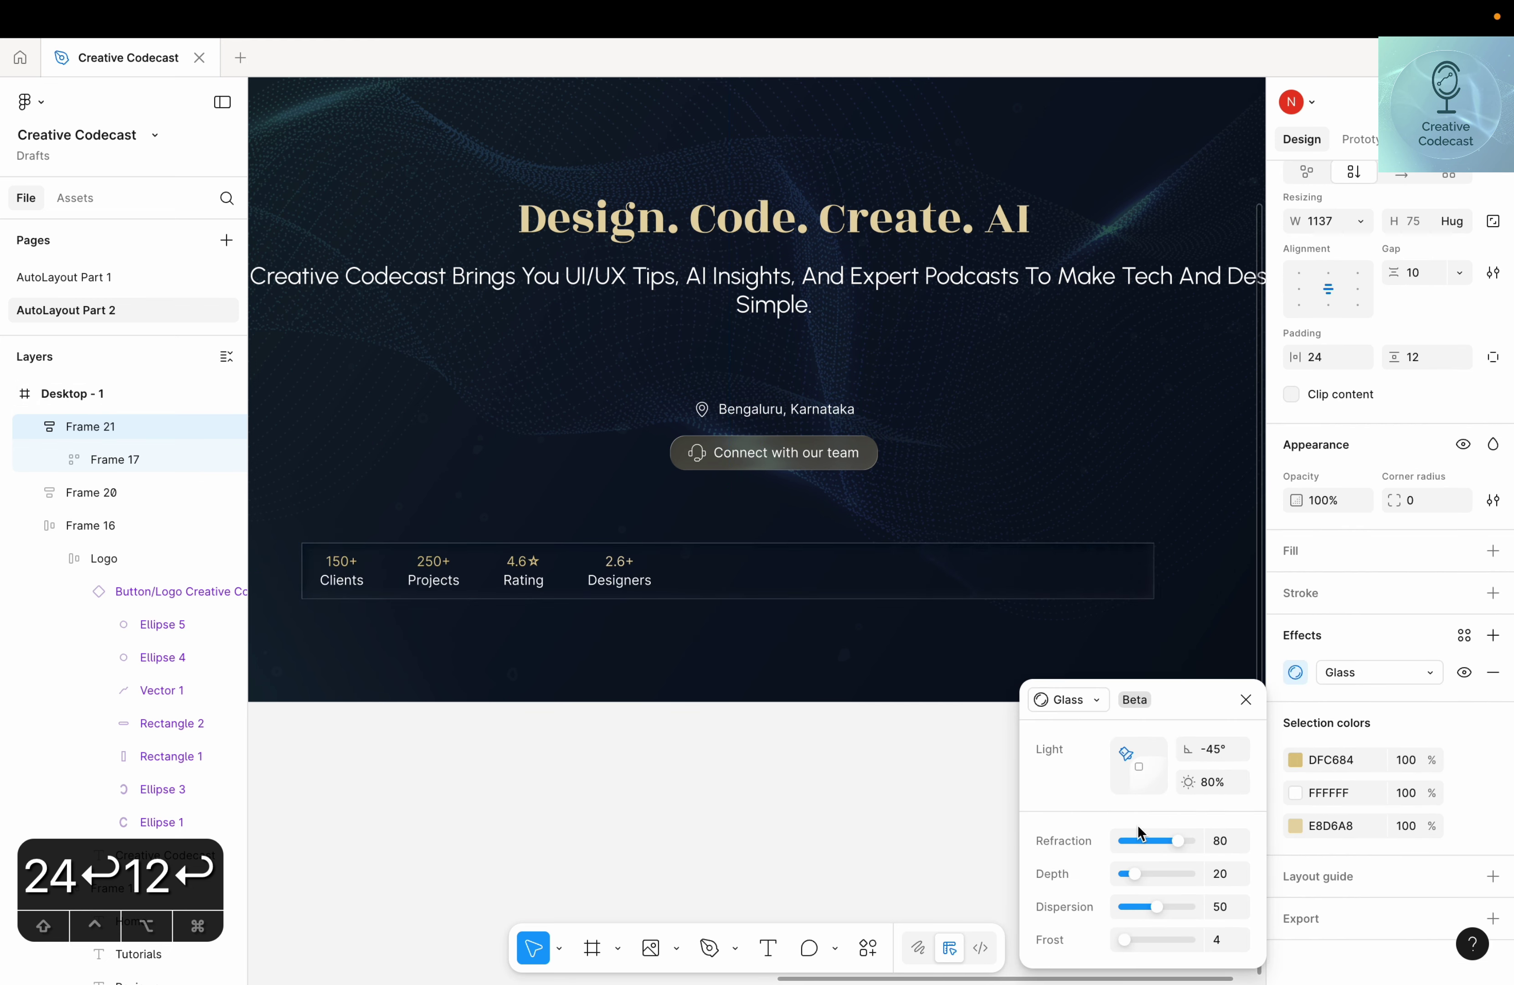
drag(1136, 875, 1136, 947)
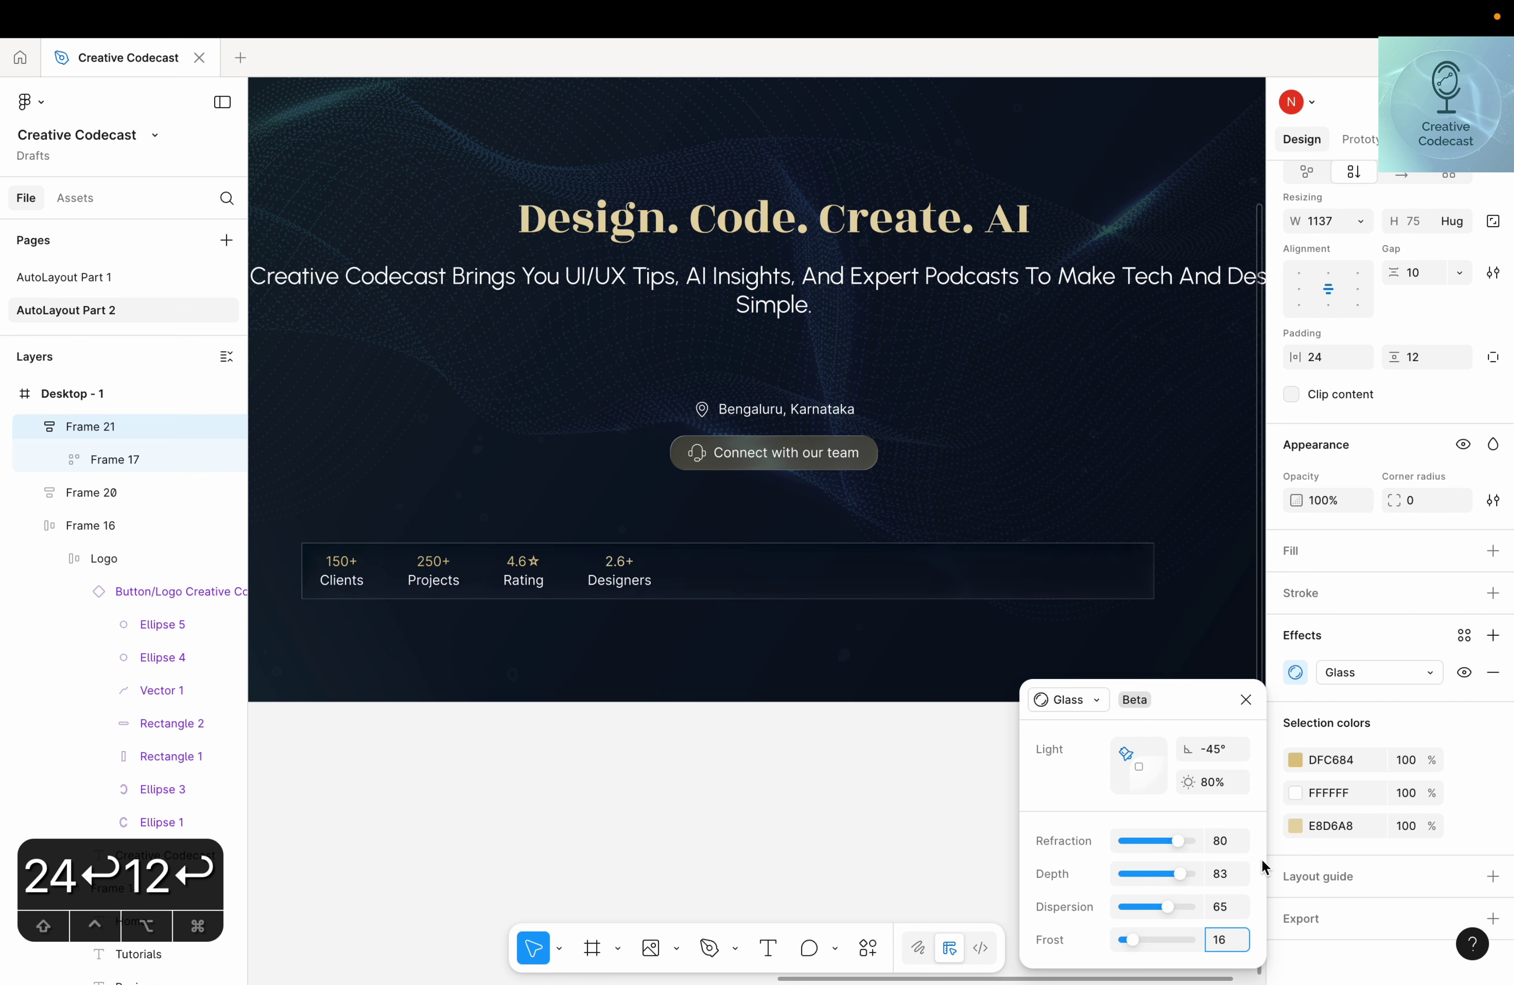
Try corner radii of 20 and 40 on the statistics frame and settle on 24
click(1438, 498)
text(2)
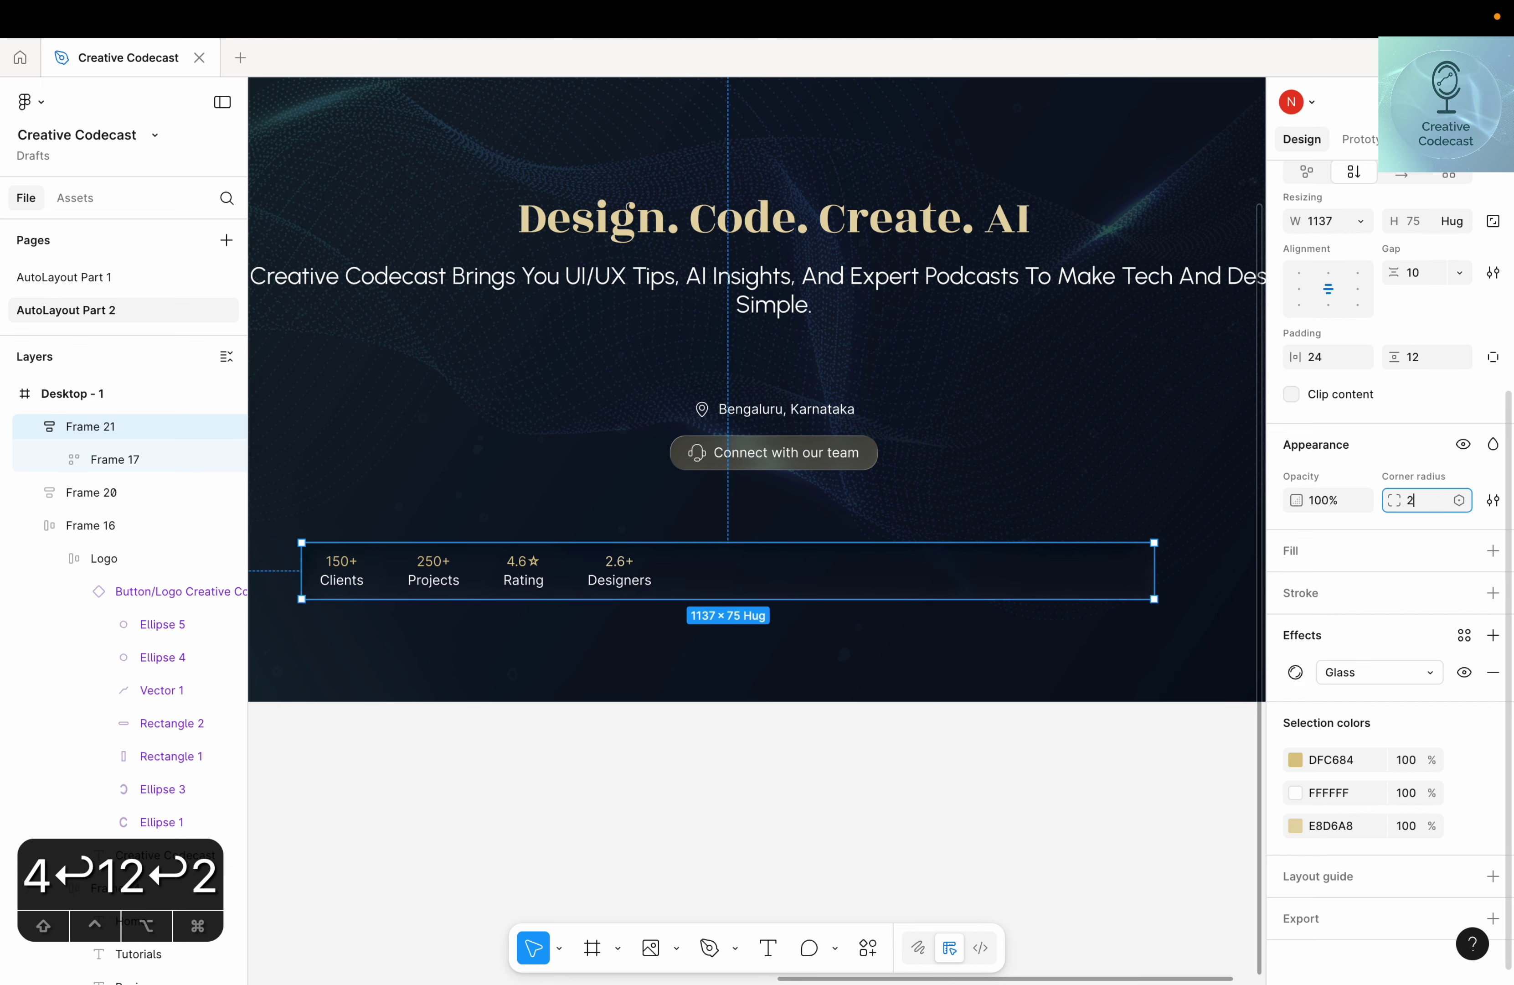
text(0)
key(Return)
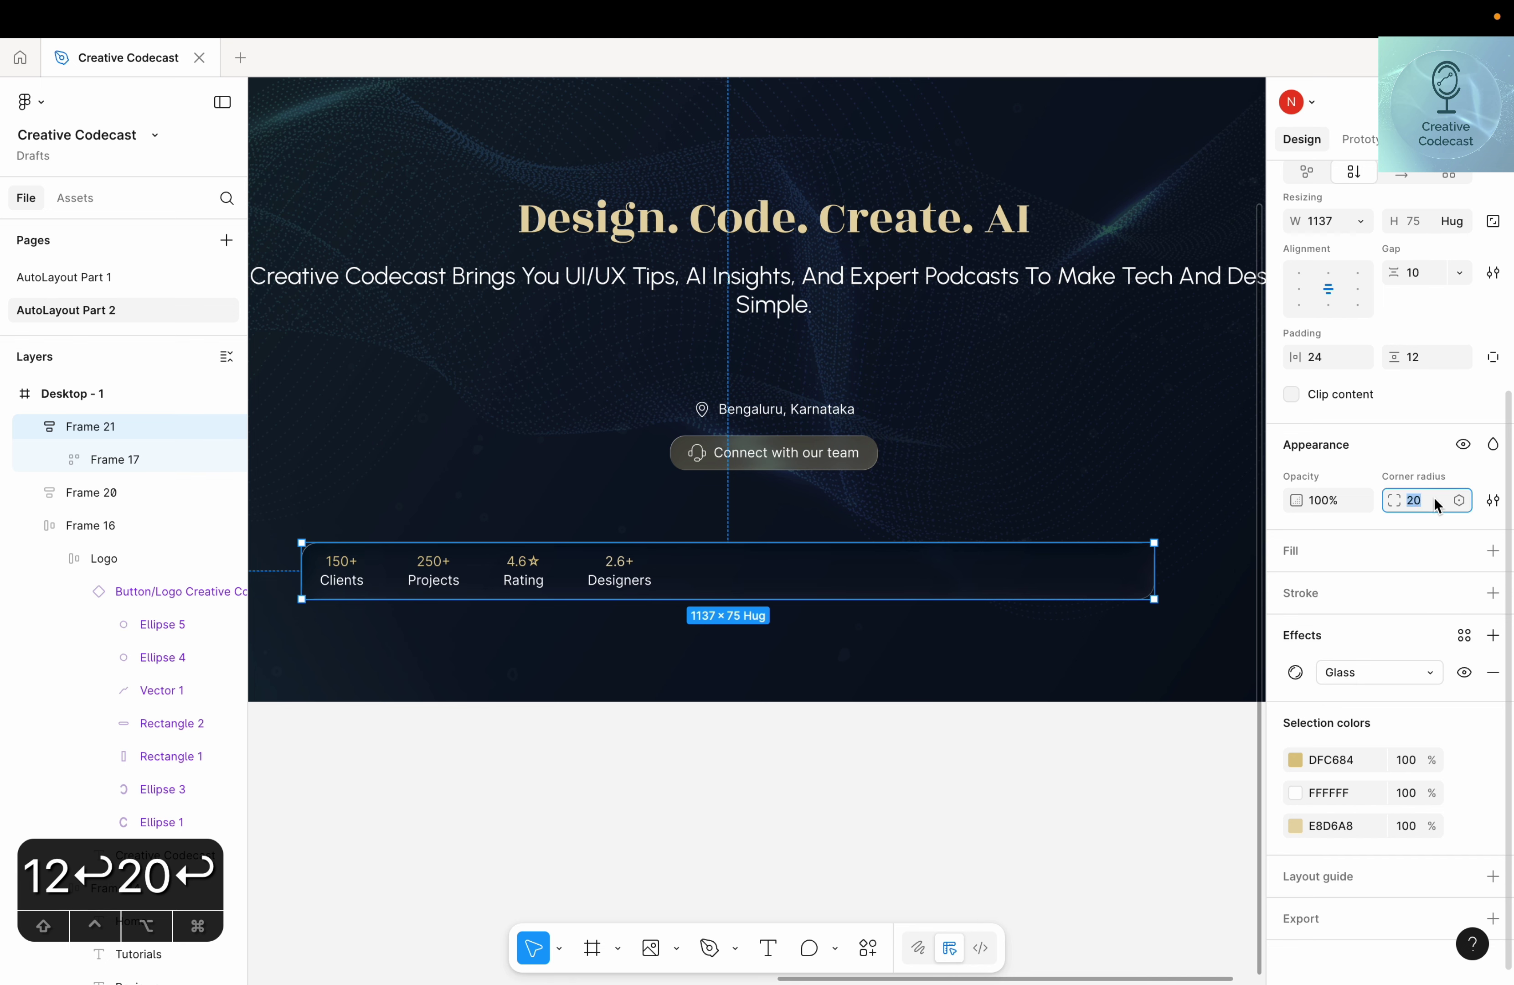
text(40)
key(Return)
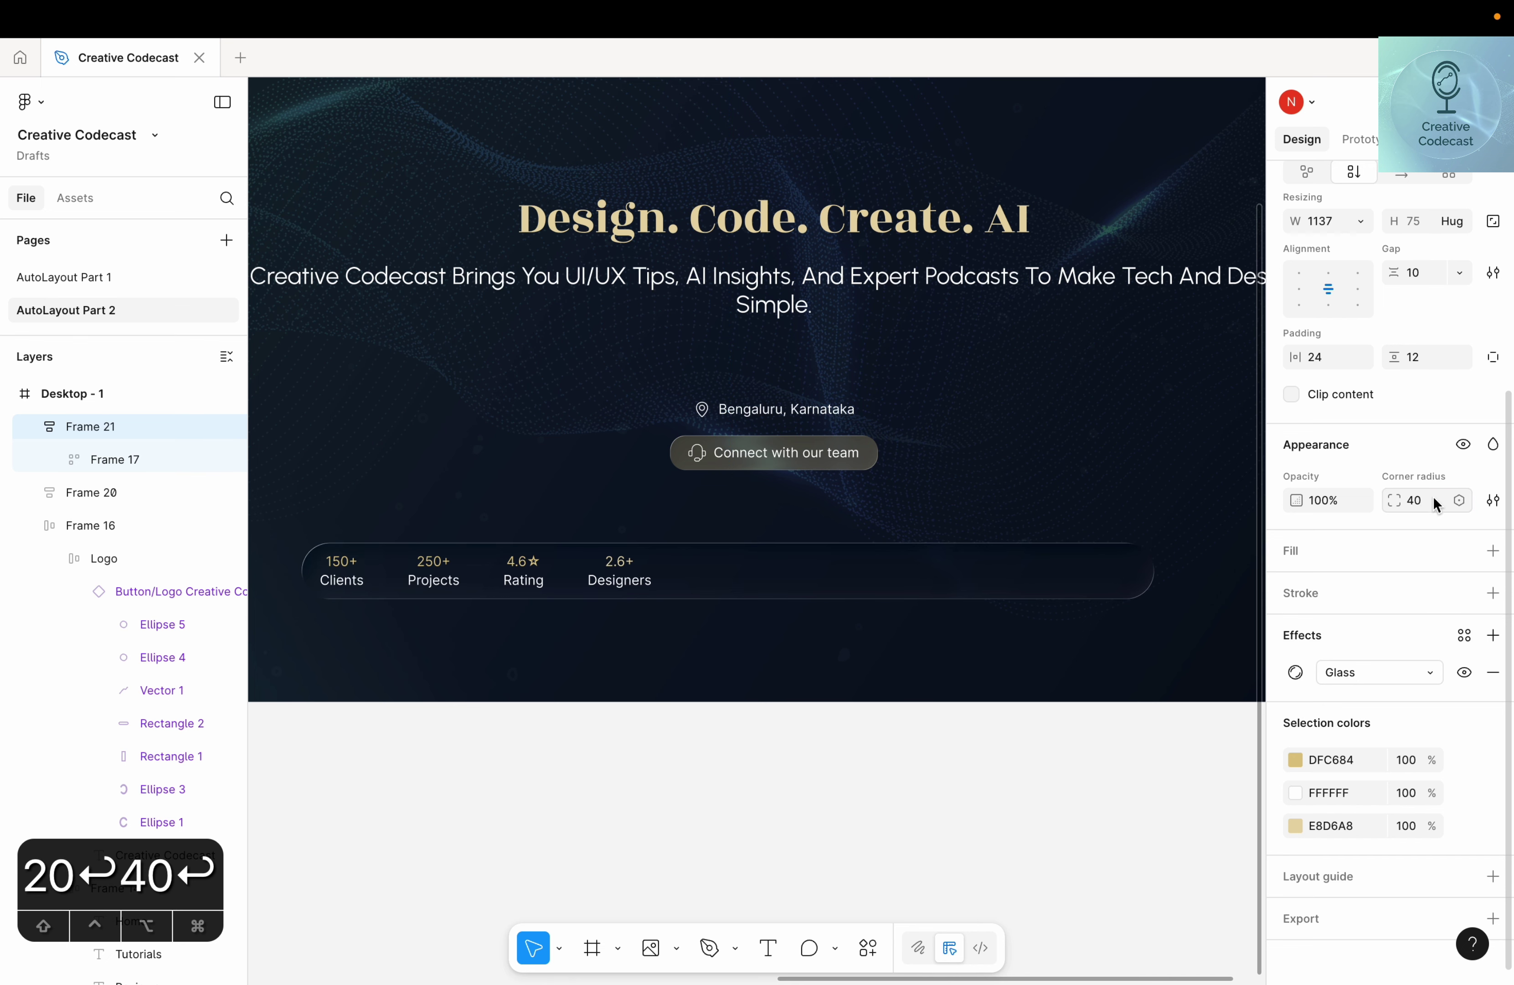
click(1435, 502)
text(24)
key(Return)
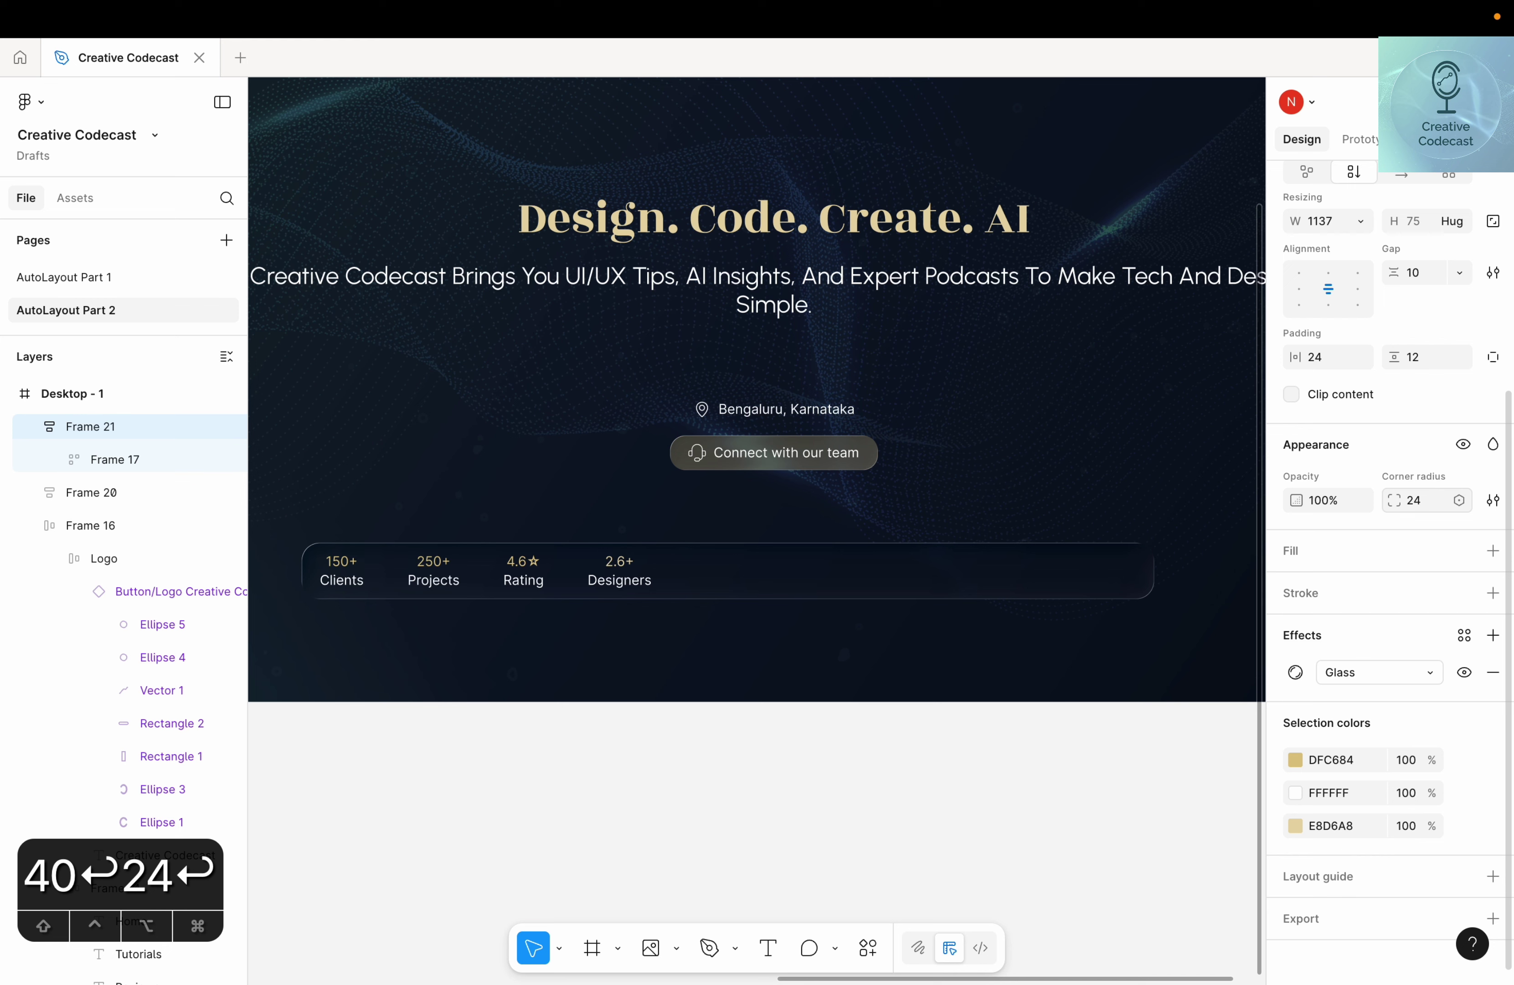
Make the statistics frame hug its contents in width and move it to the horizontal centre of Desktop - 1
click(799, 578)
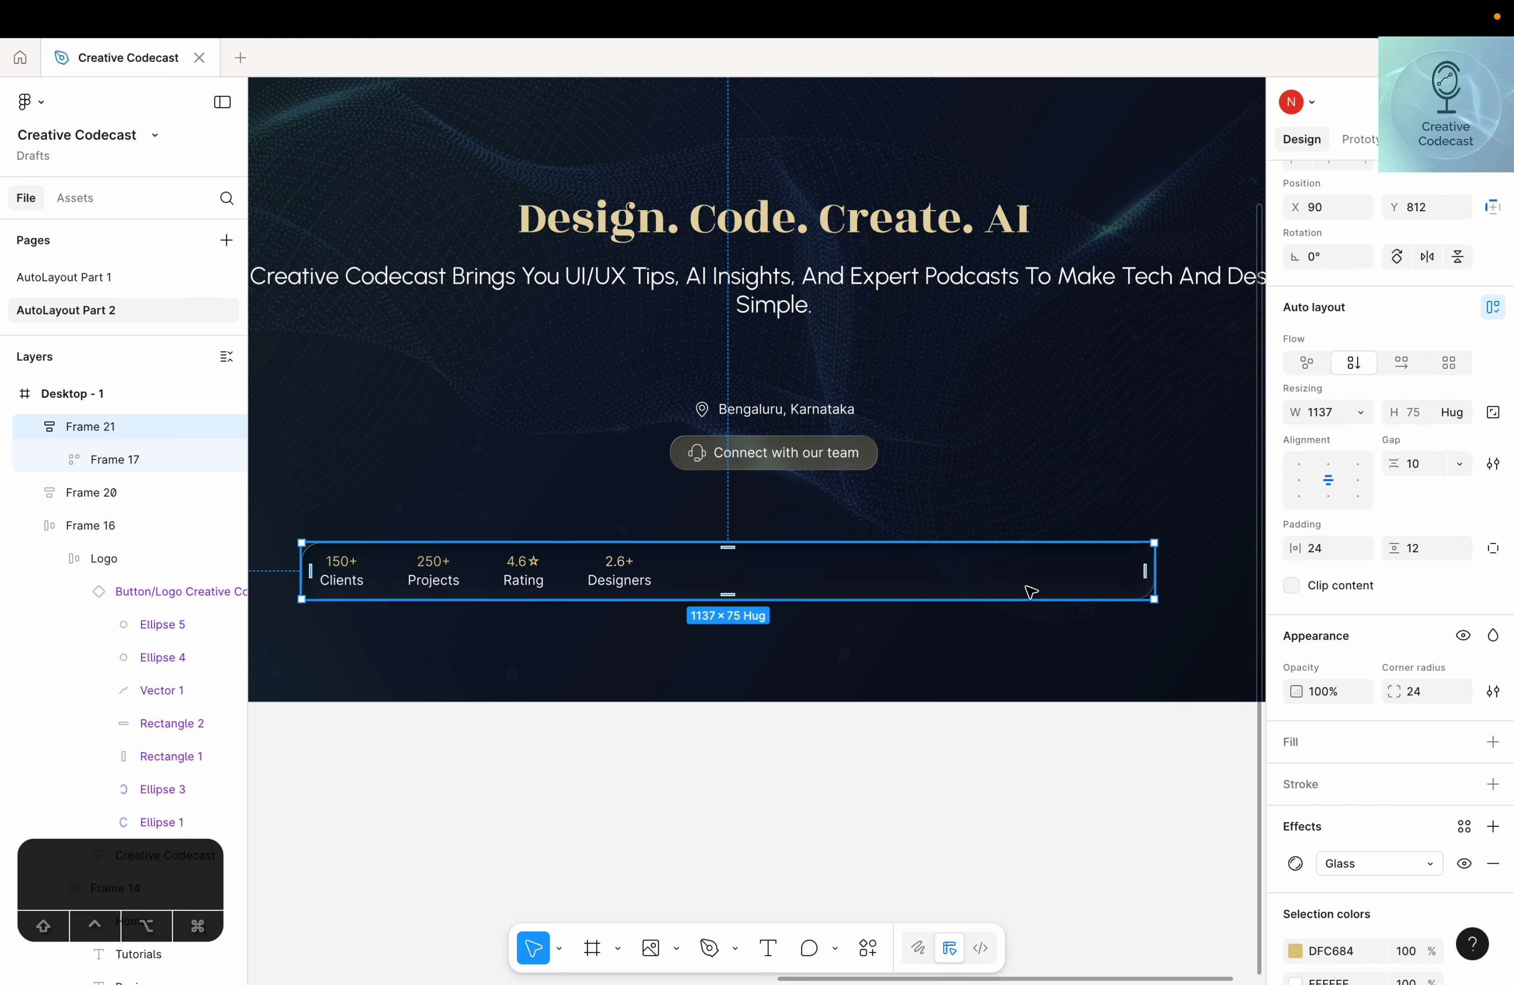
click(1361, 413)
click(1360, 435)
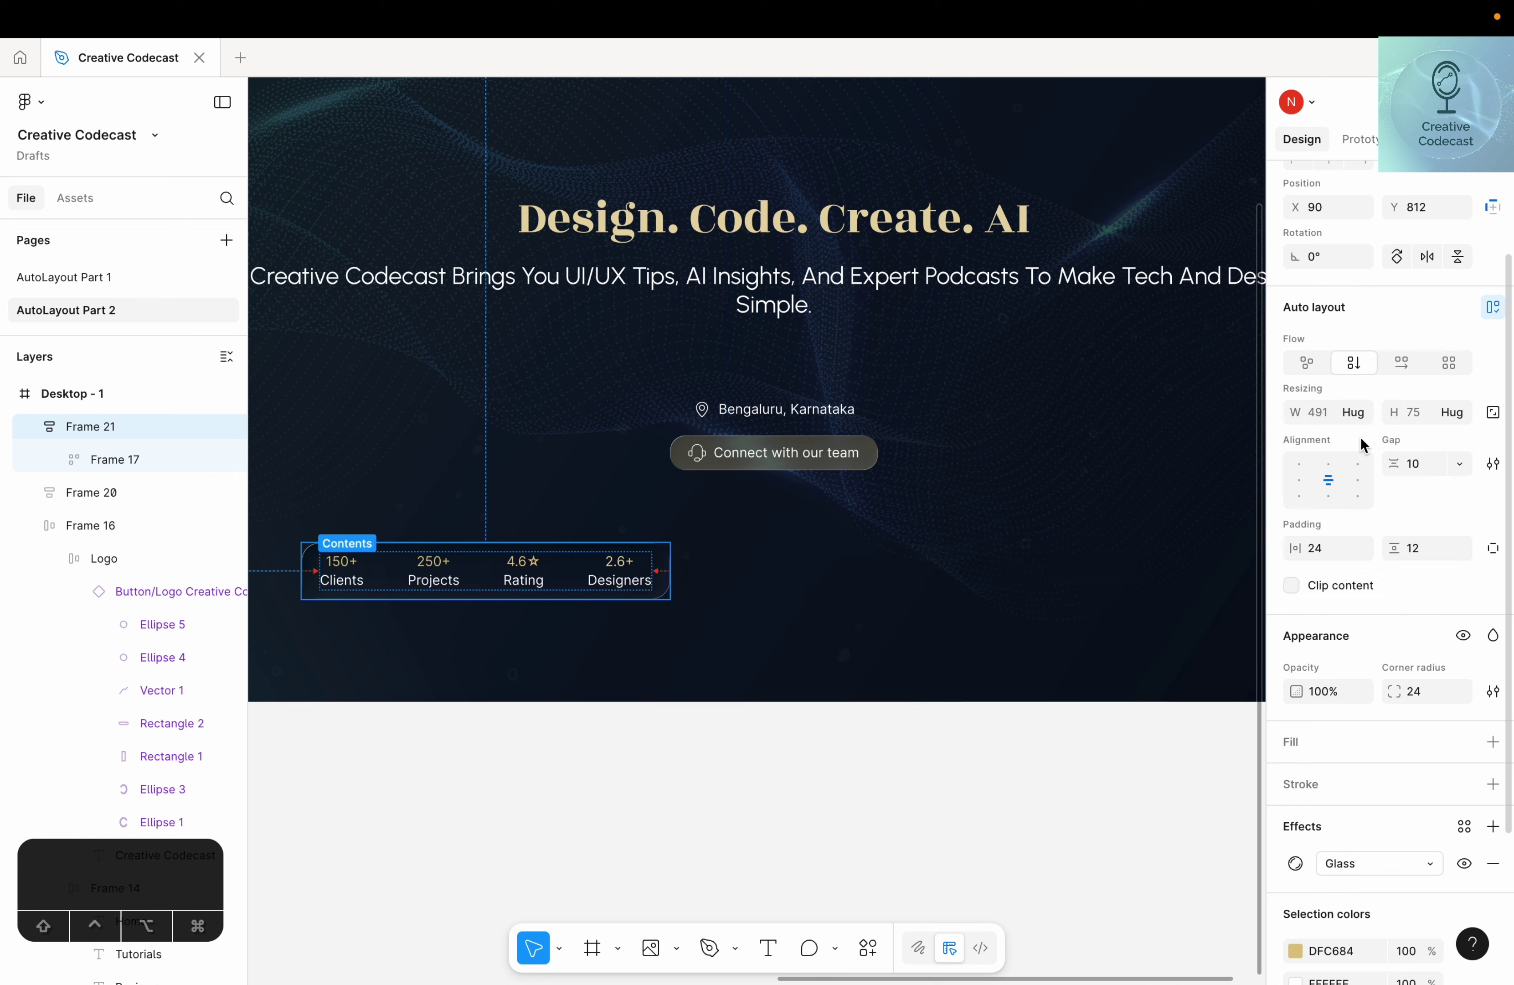
click(476, 584)
drag(475, 584, 766, 584)
click(759, 815)
Wrap the navigation bar, hero group and statistics frame in one vertical auto layout frame and check its nested layers
key(shift+1)
click(789, 174)
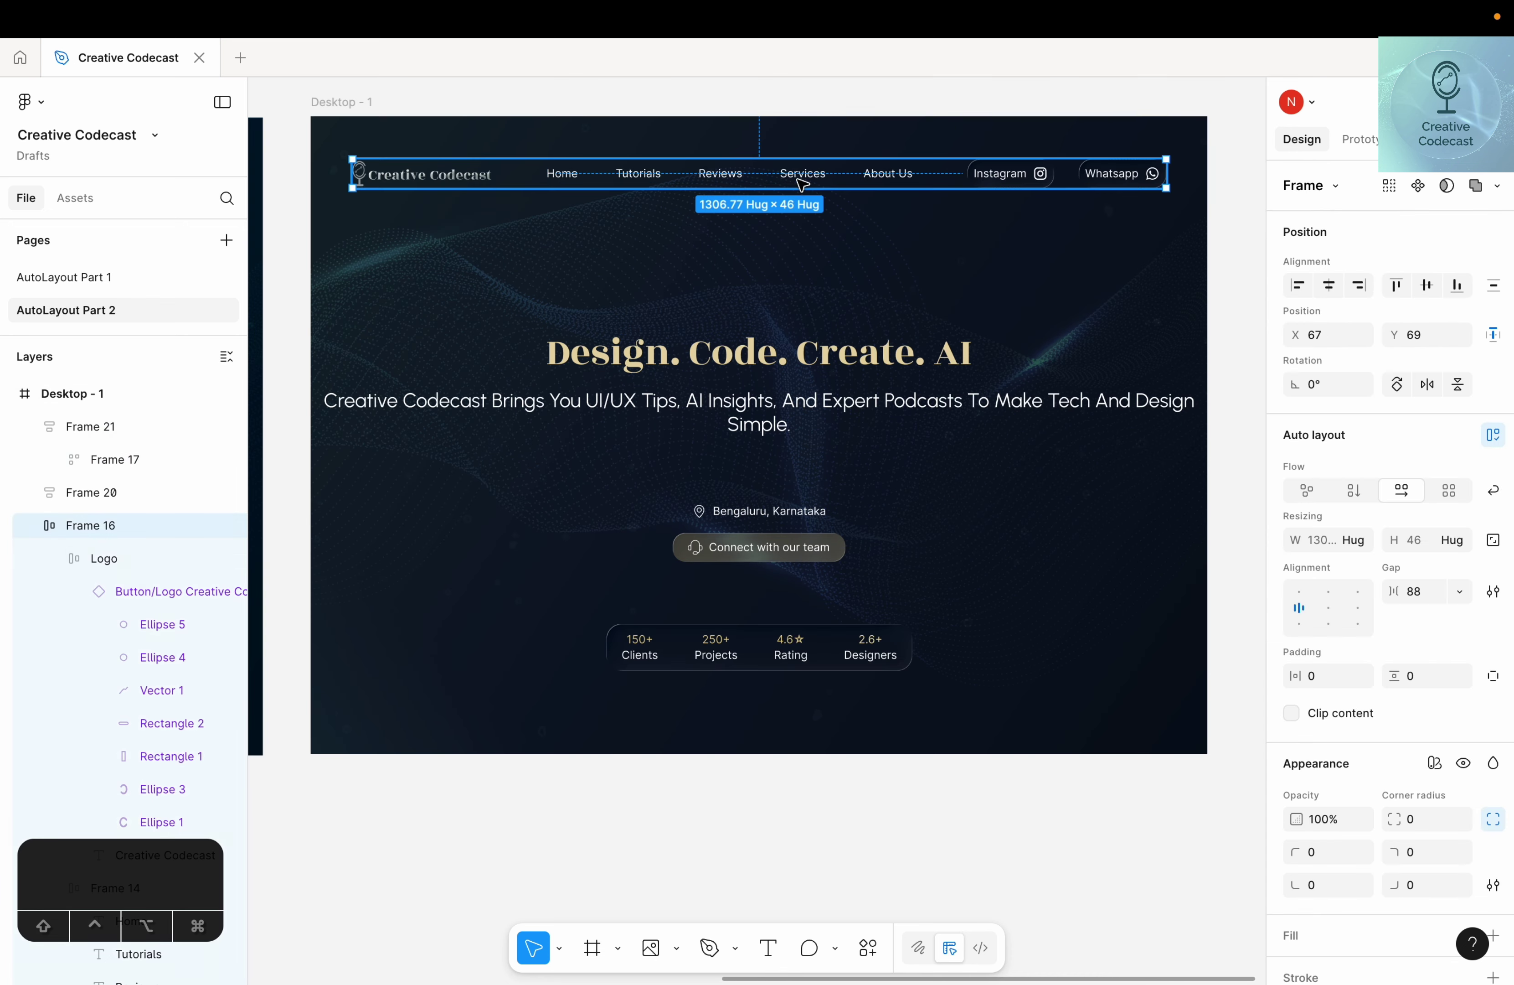
shift+click(752, 403)
shift+click(739, 646)
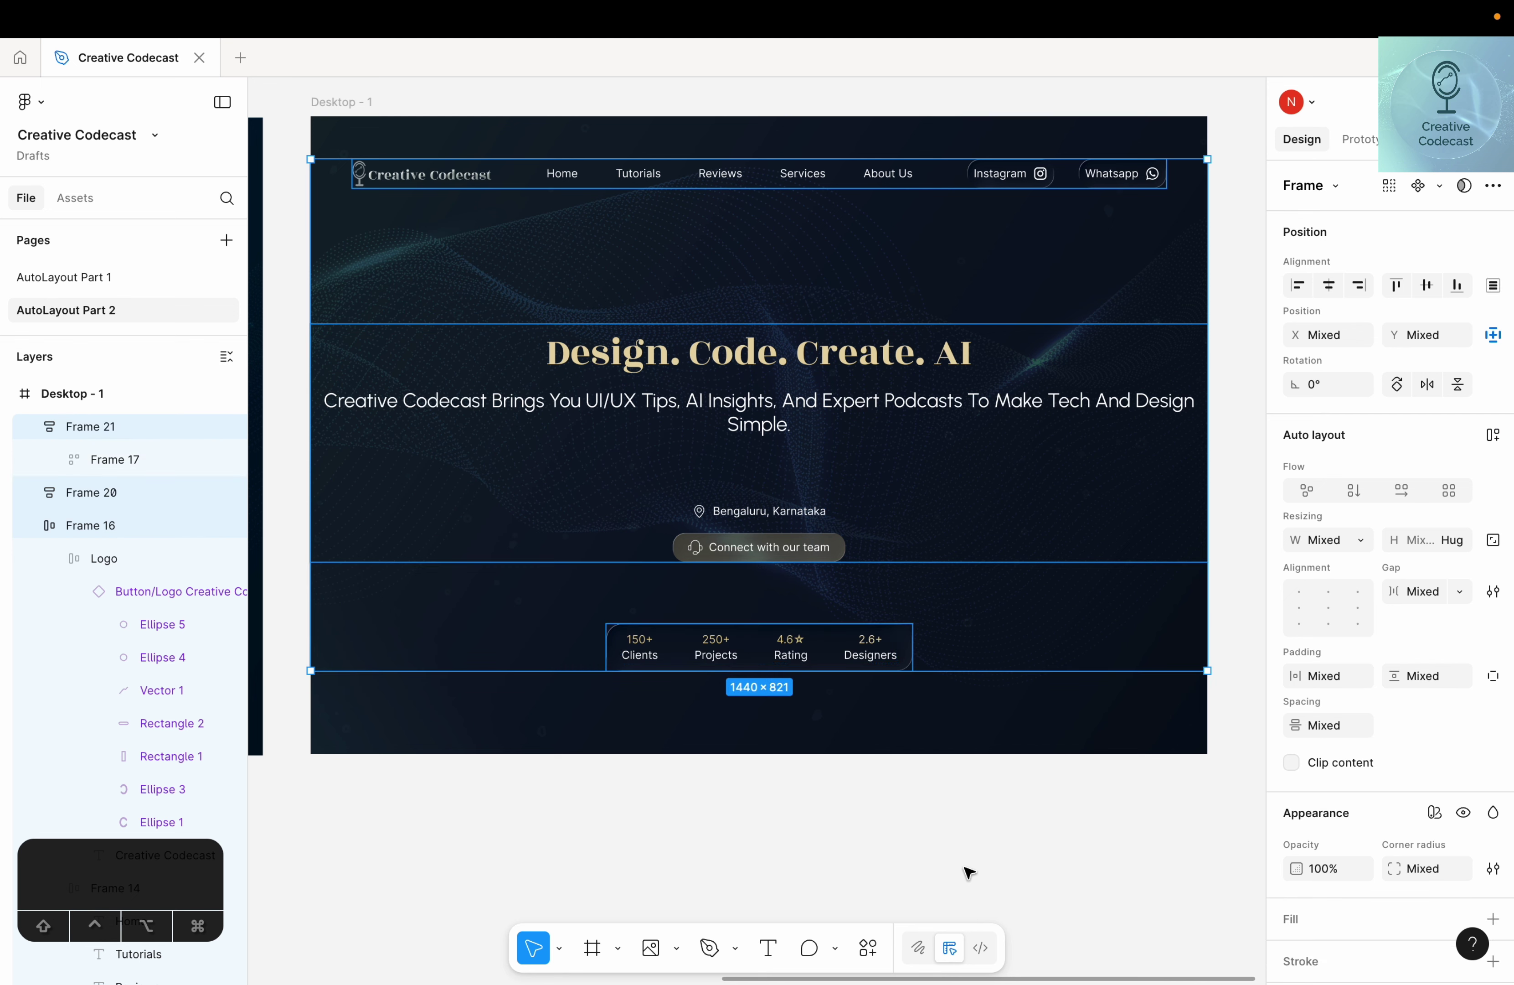
key(shift+a)
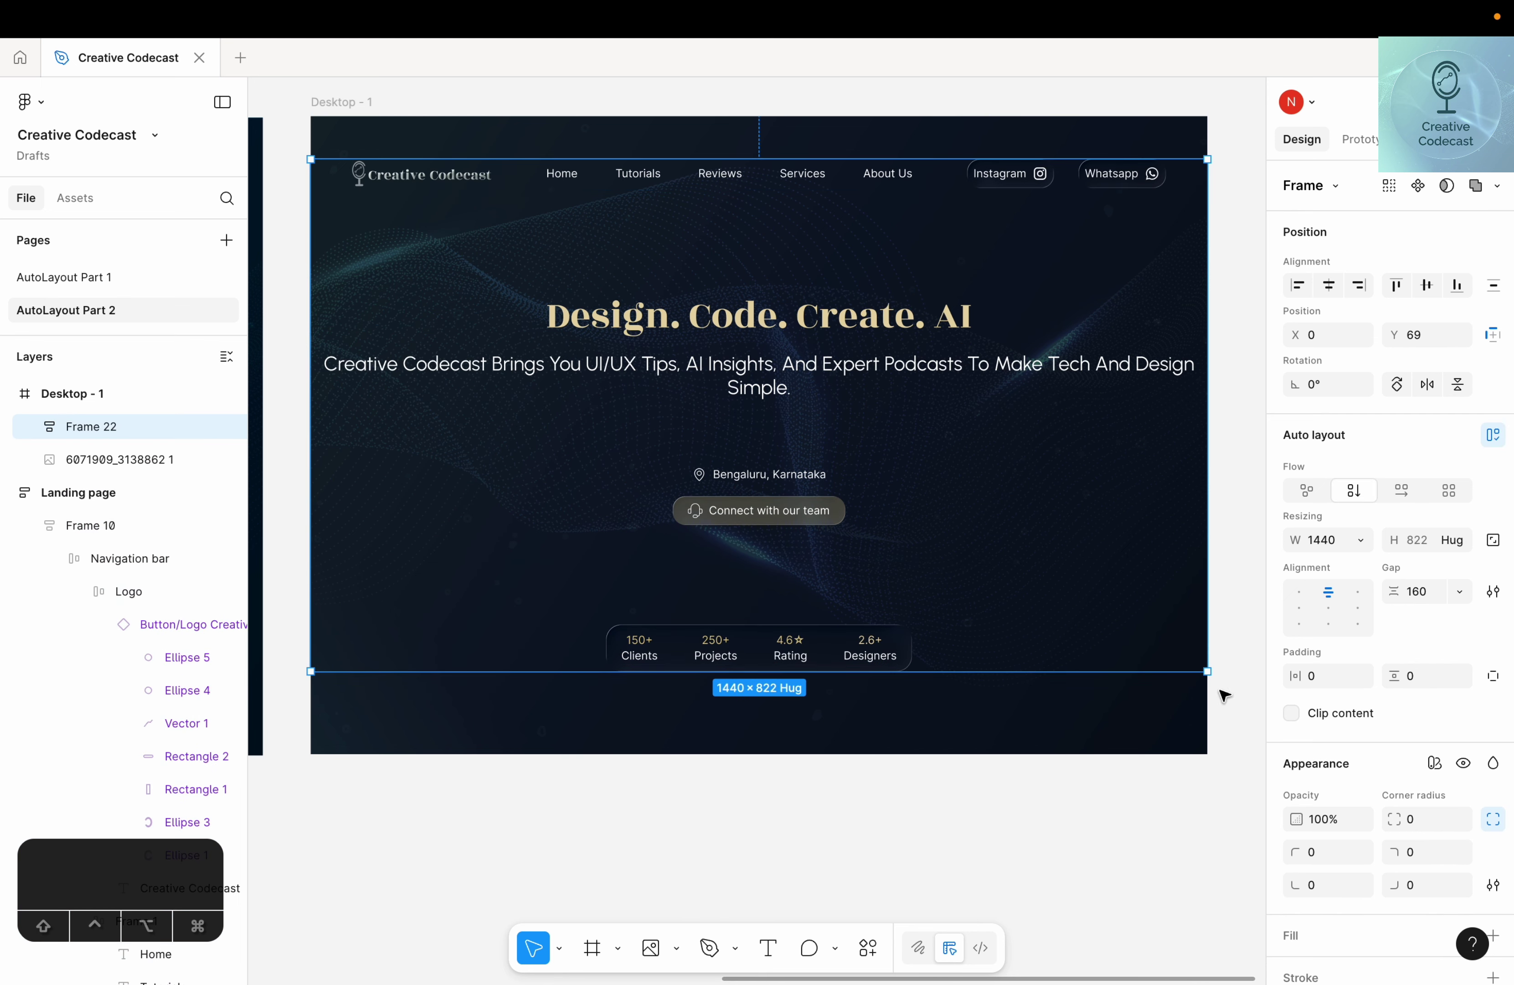
click(34, 429)
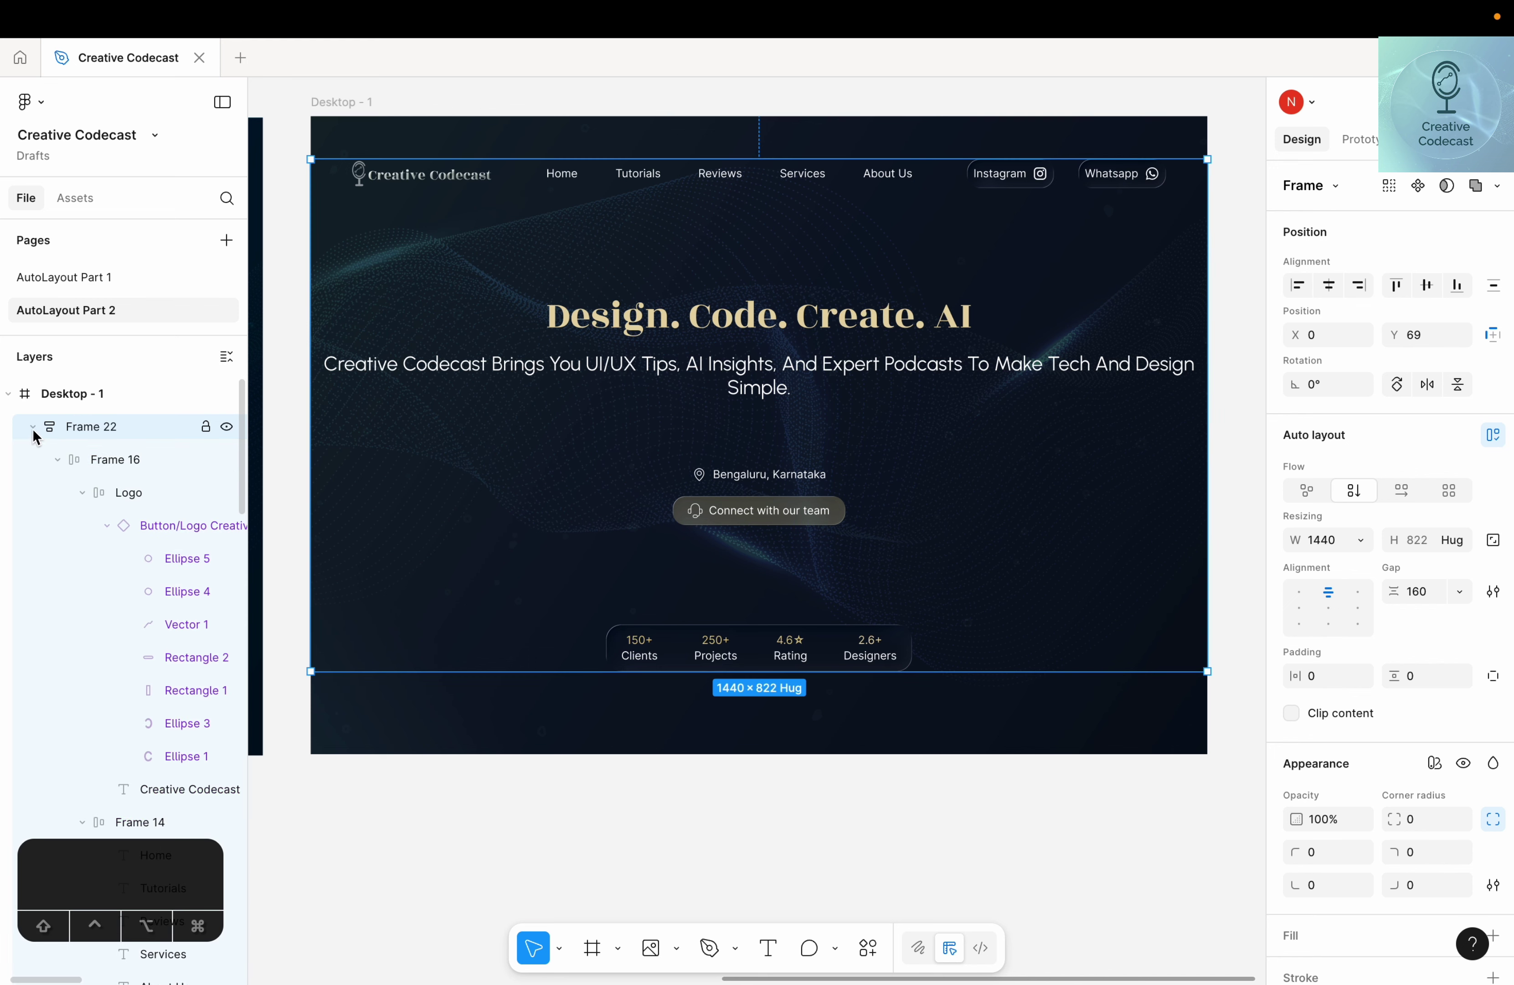
click(116, 462)
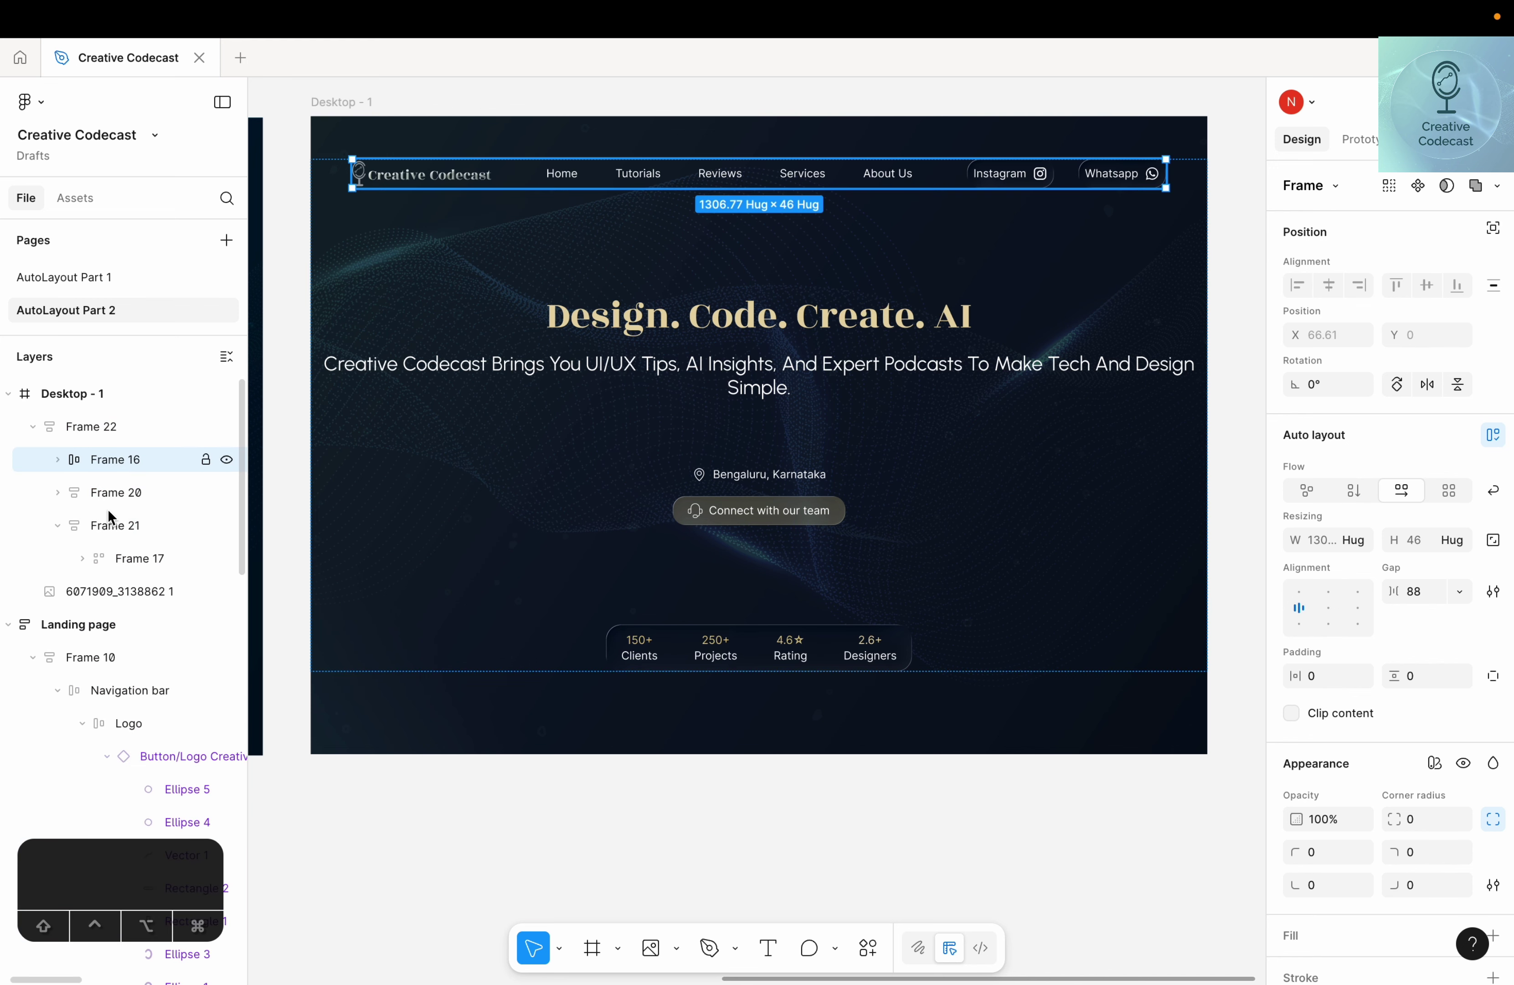
click(111, 493)
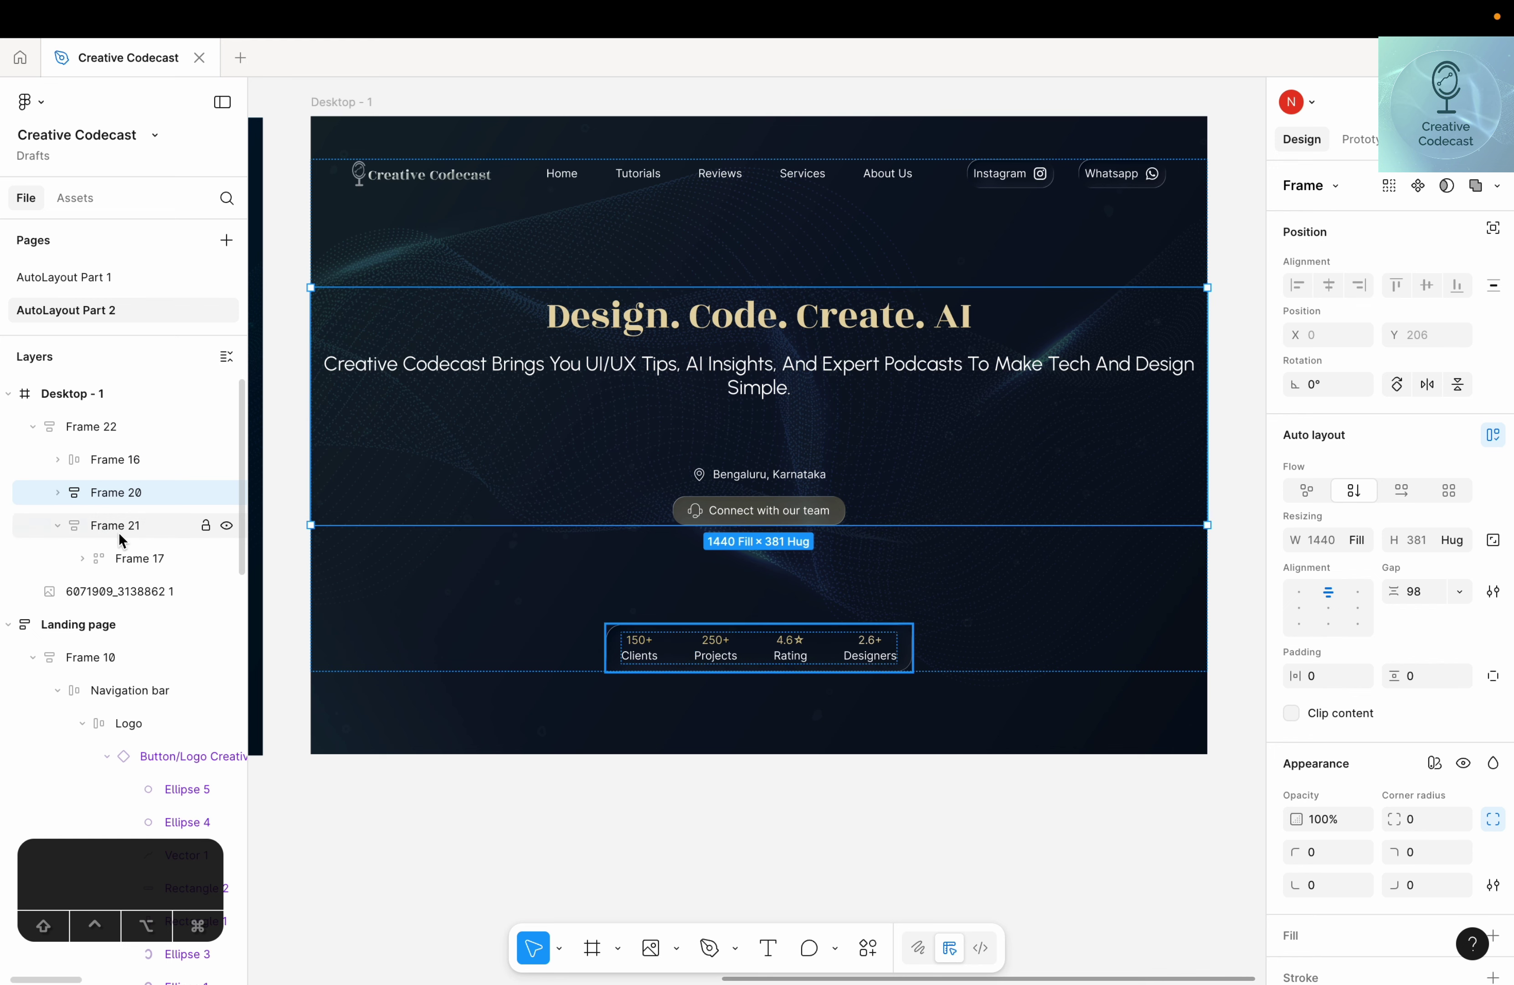
click(63, 530)
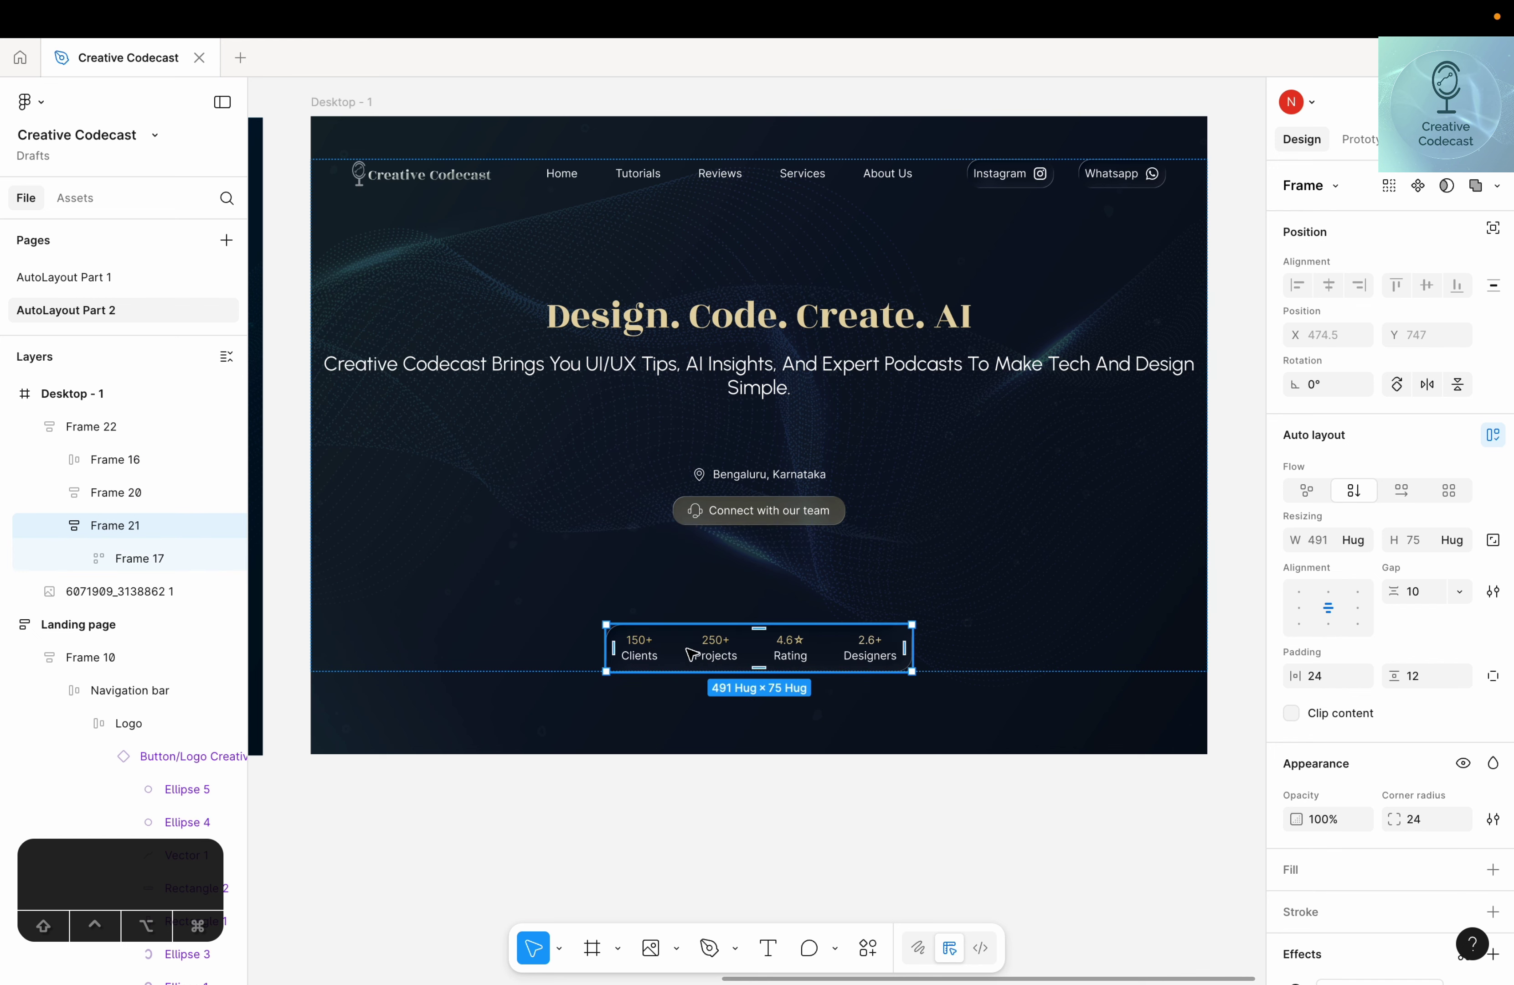
click(58, 525)
Apply a Glass effect with depth 68 and dispersion 81 to the combined content frame, Frame 22
click(90, 427)
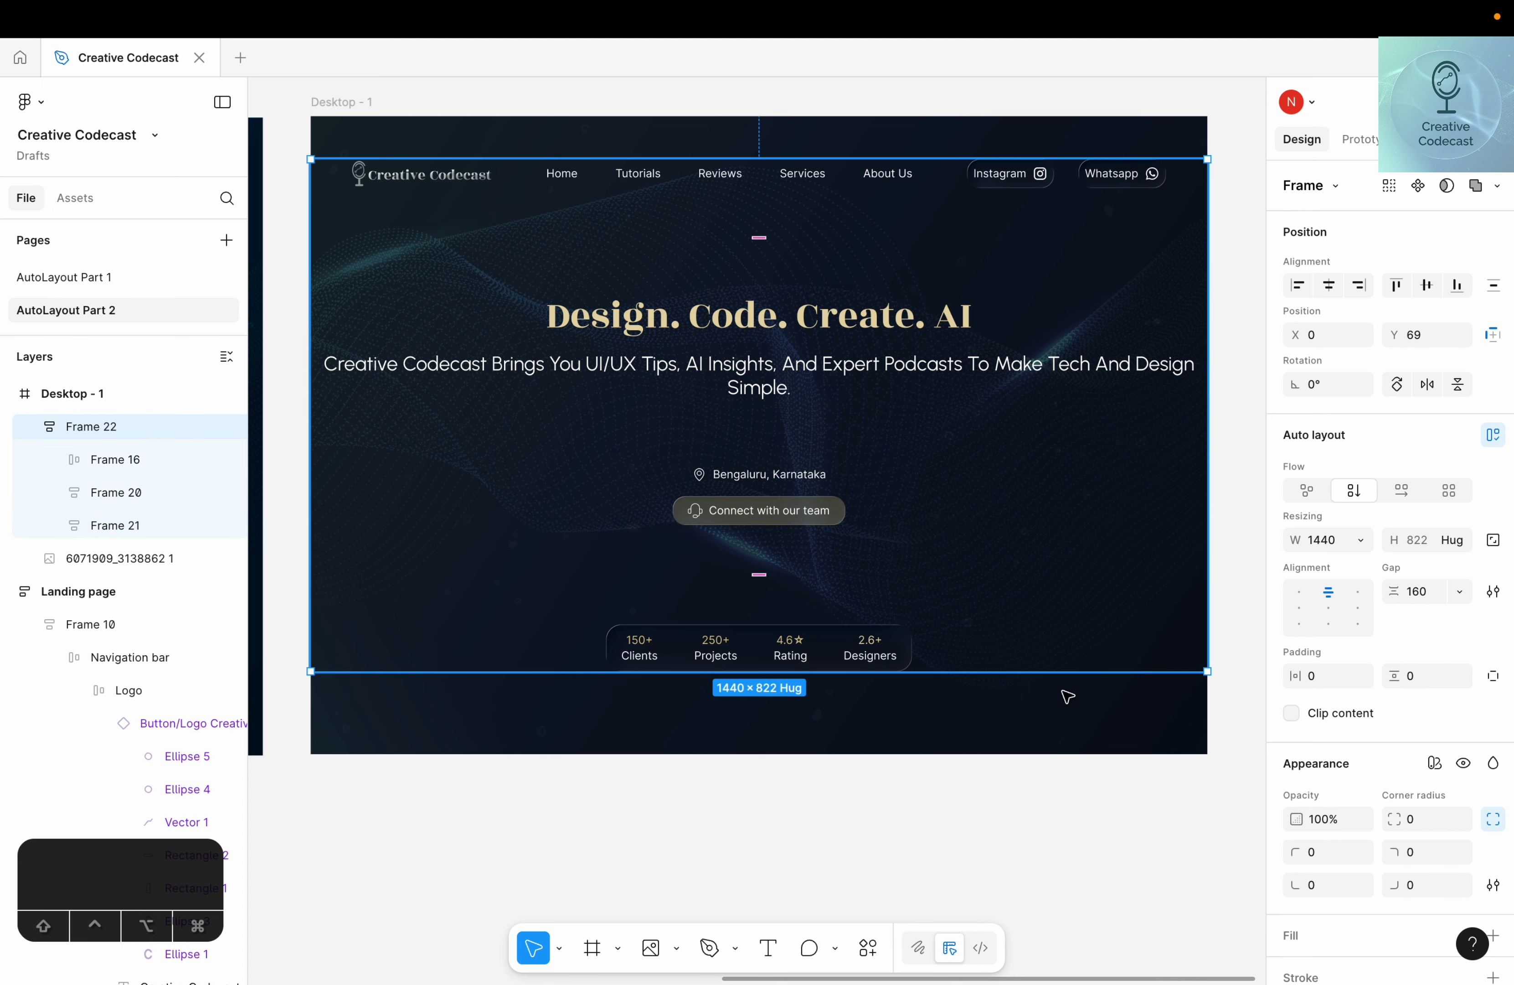
scroll(1372, 779, down, 7)
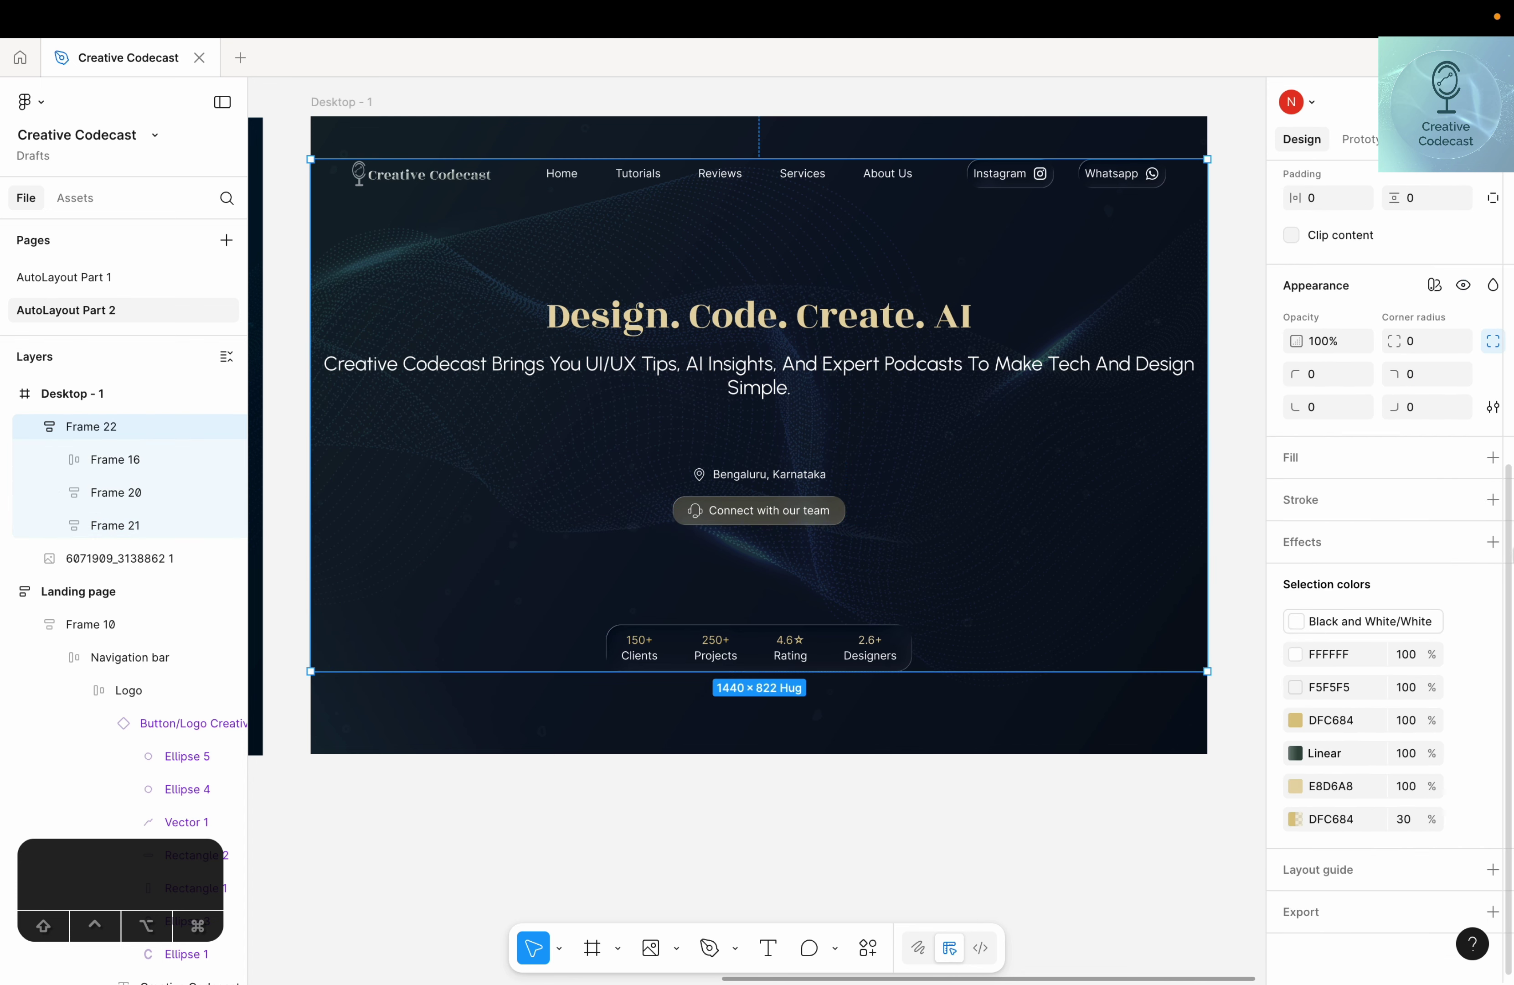
click(1494, 543)
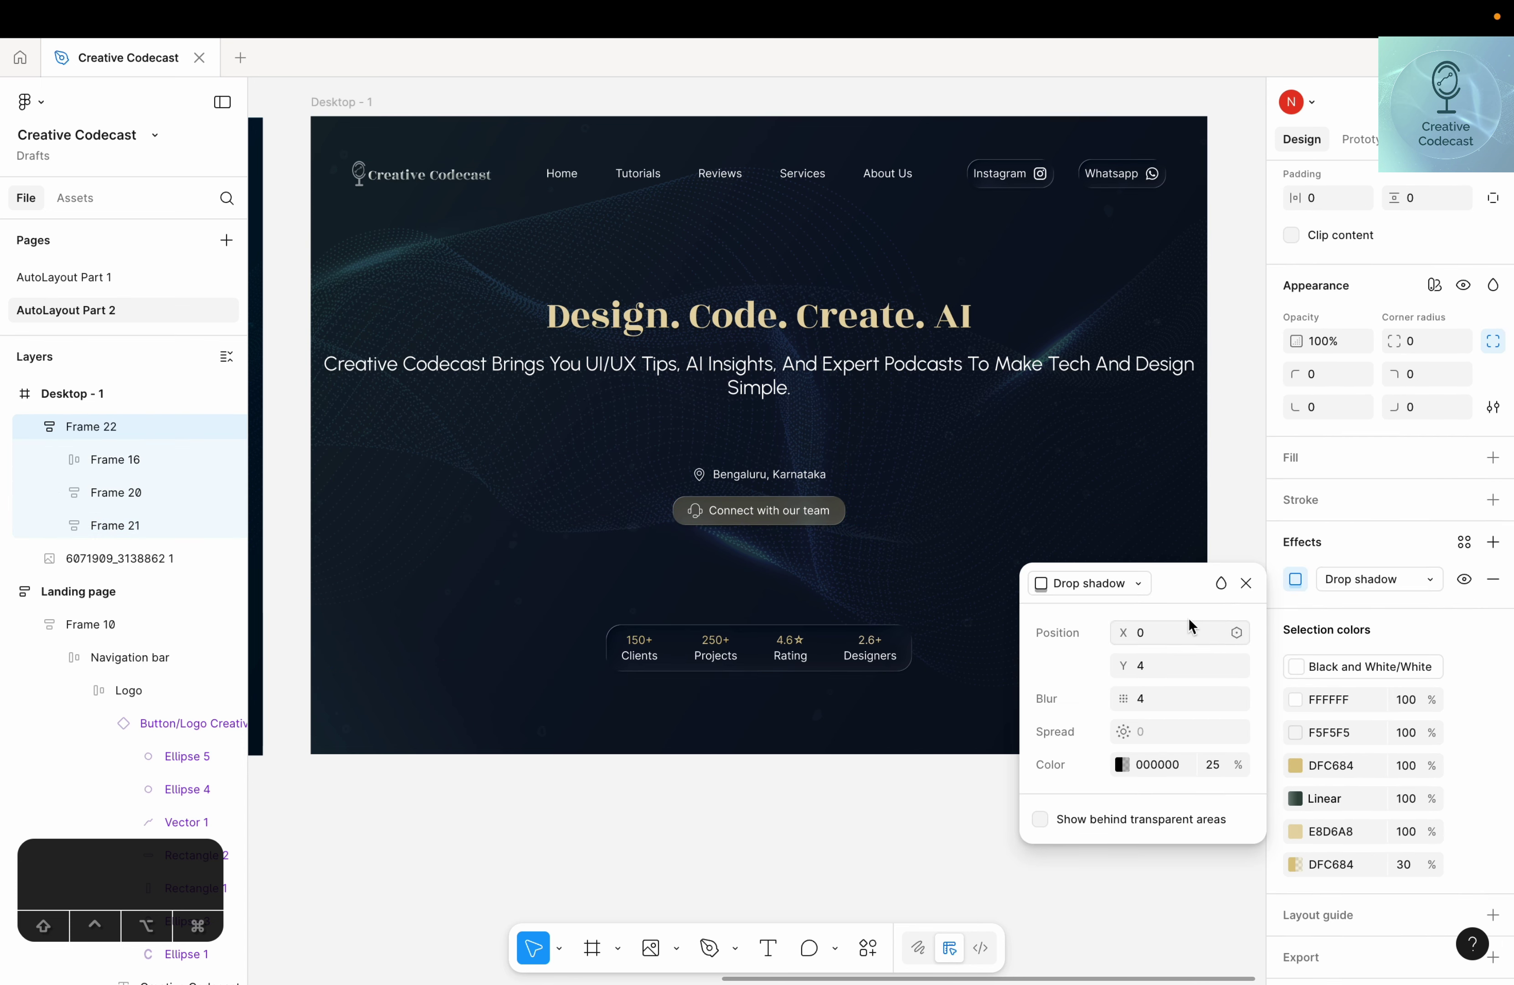
click(1125, 600)
click(1093, 706)
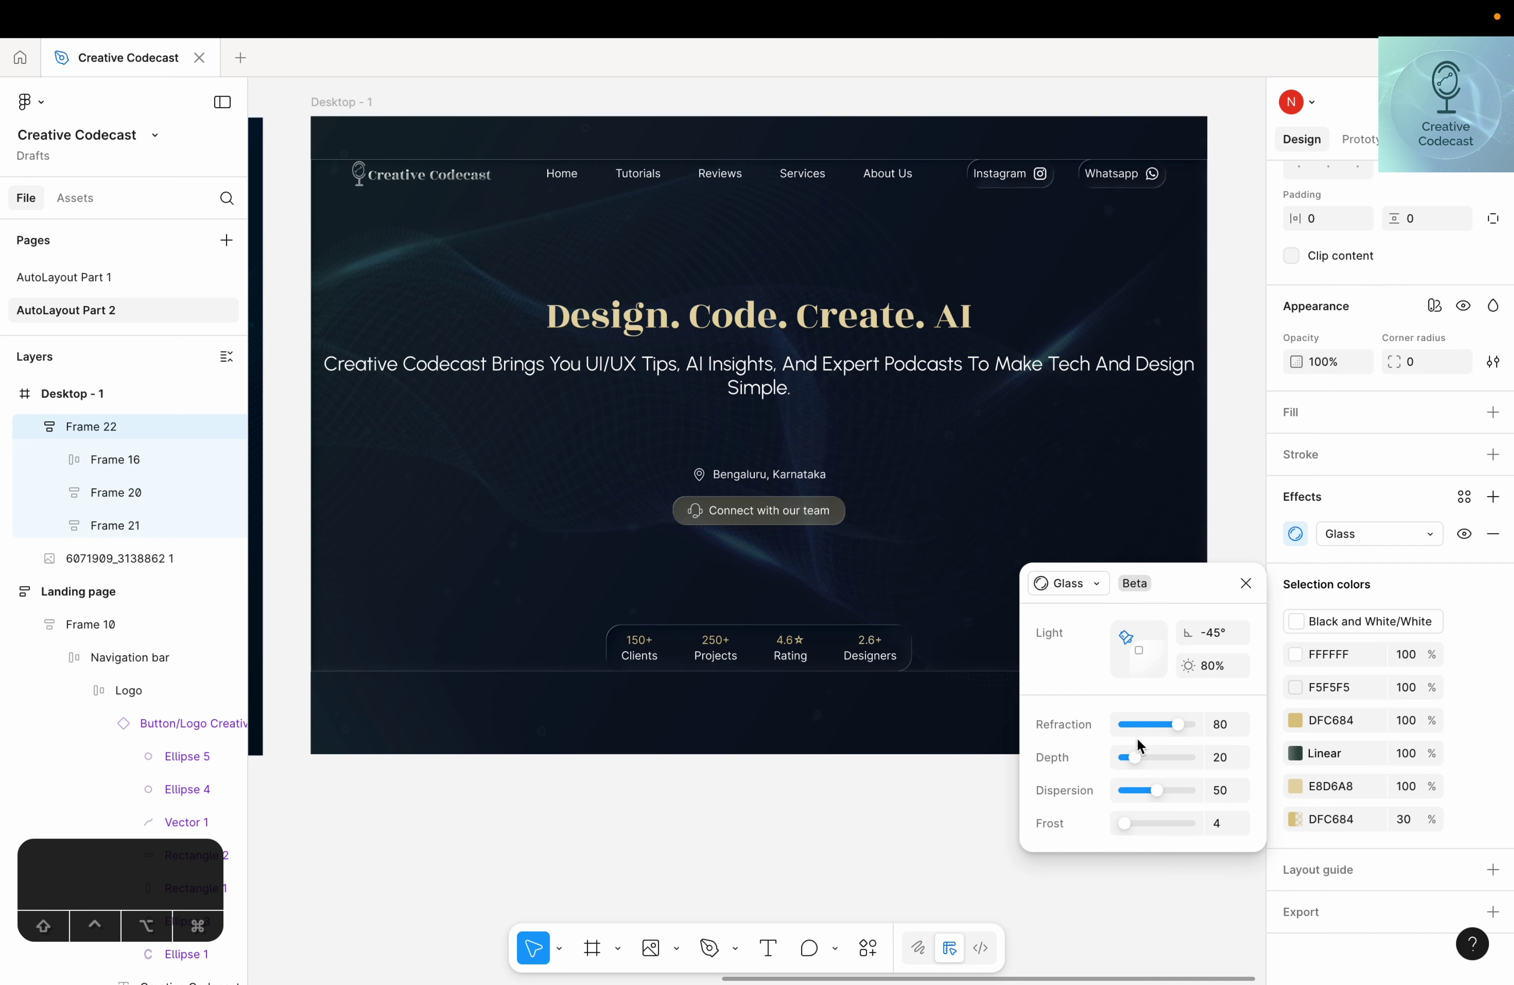
drag(1163, 785, 1174, 788)
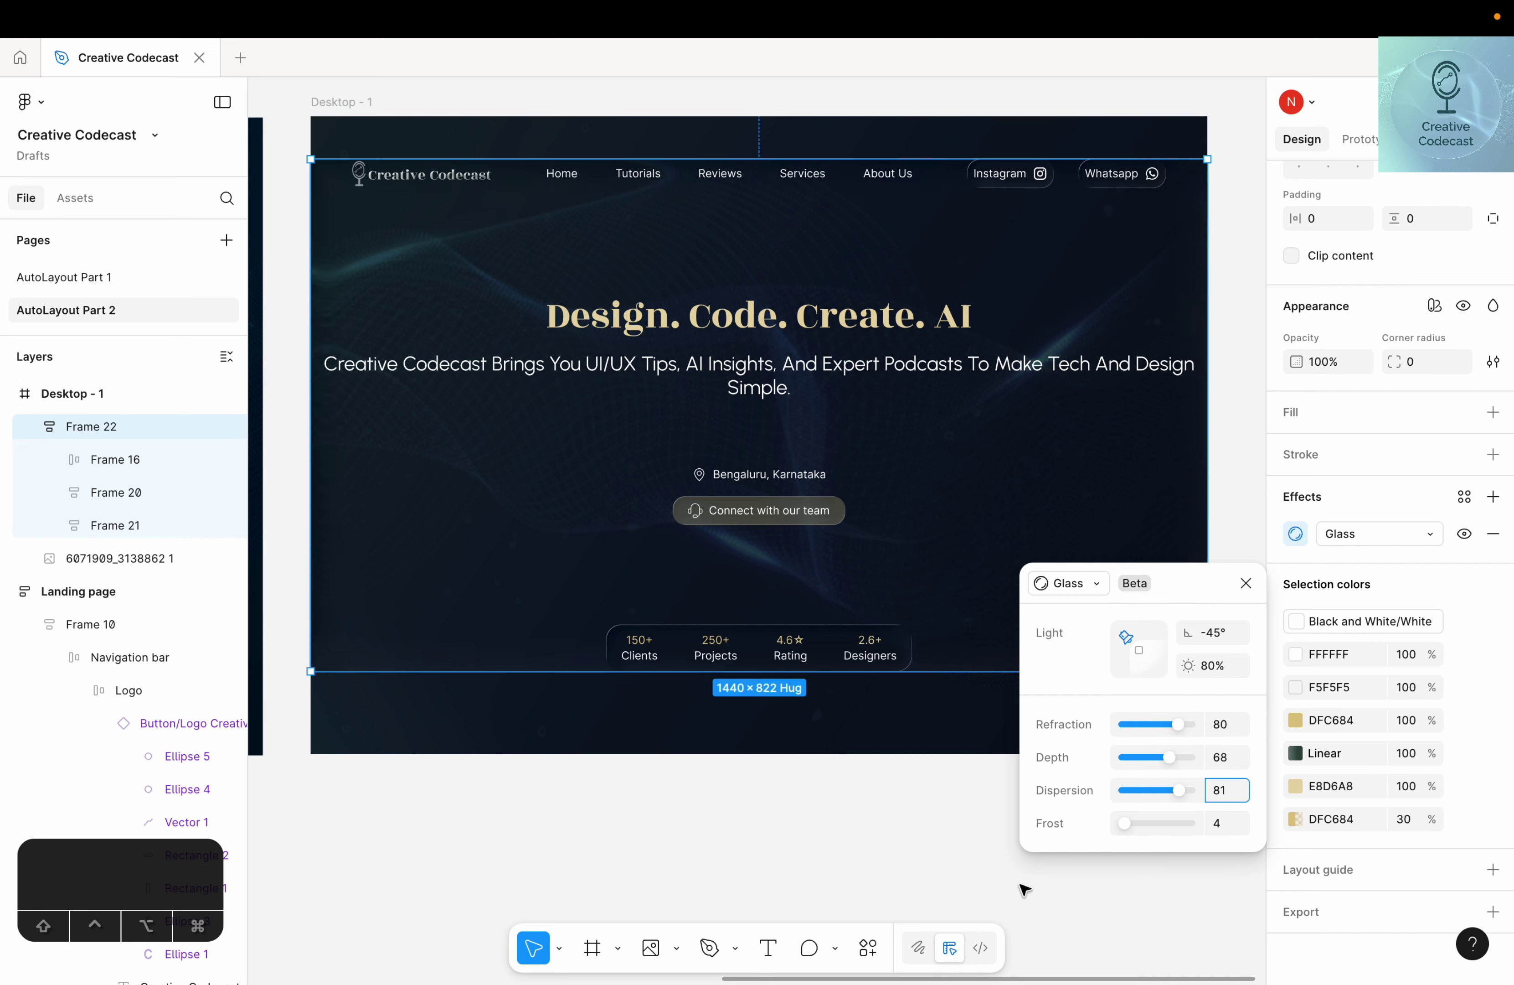
click(840, 845)
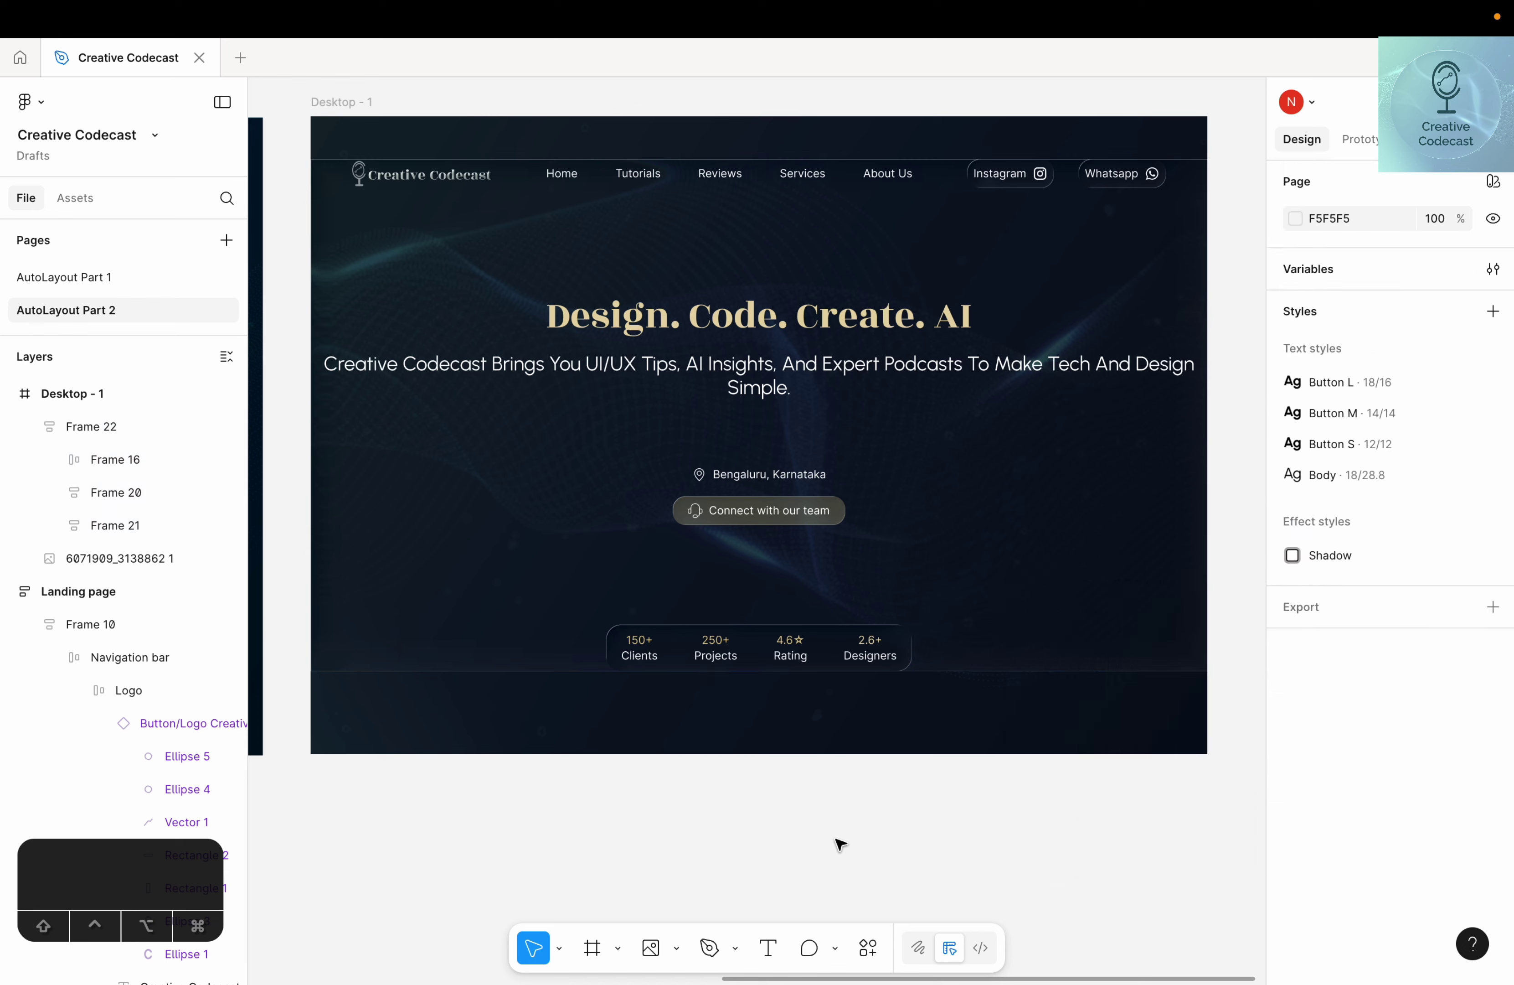
Add auto layout to the whole Desktop - 1 frame
click(494, 554)
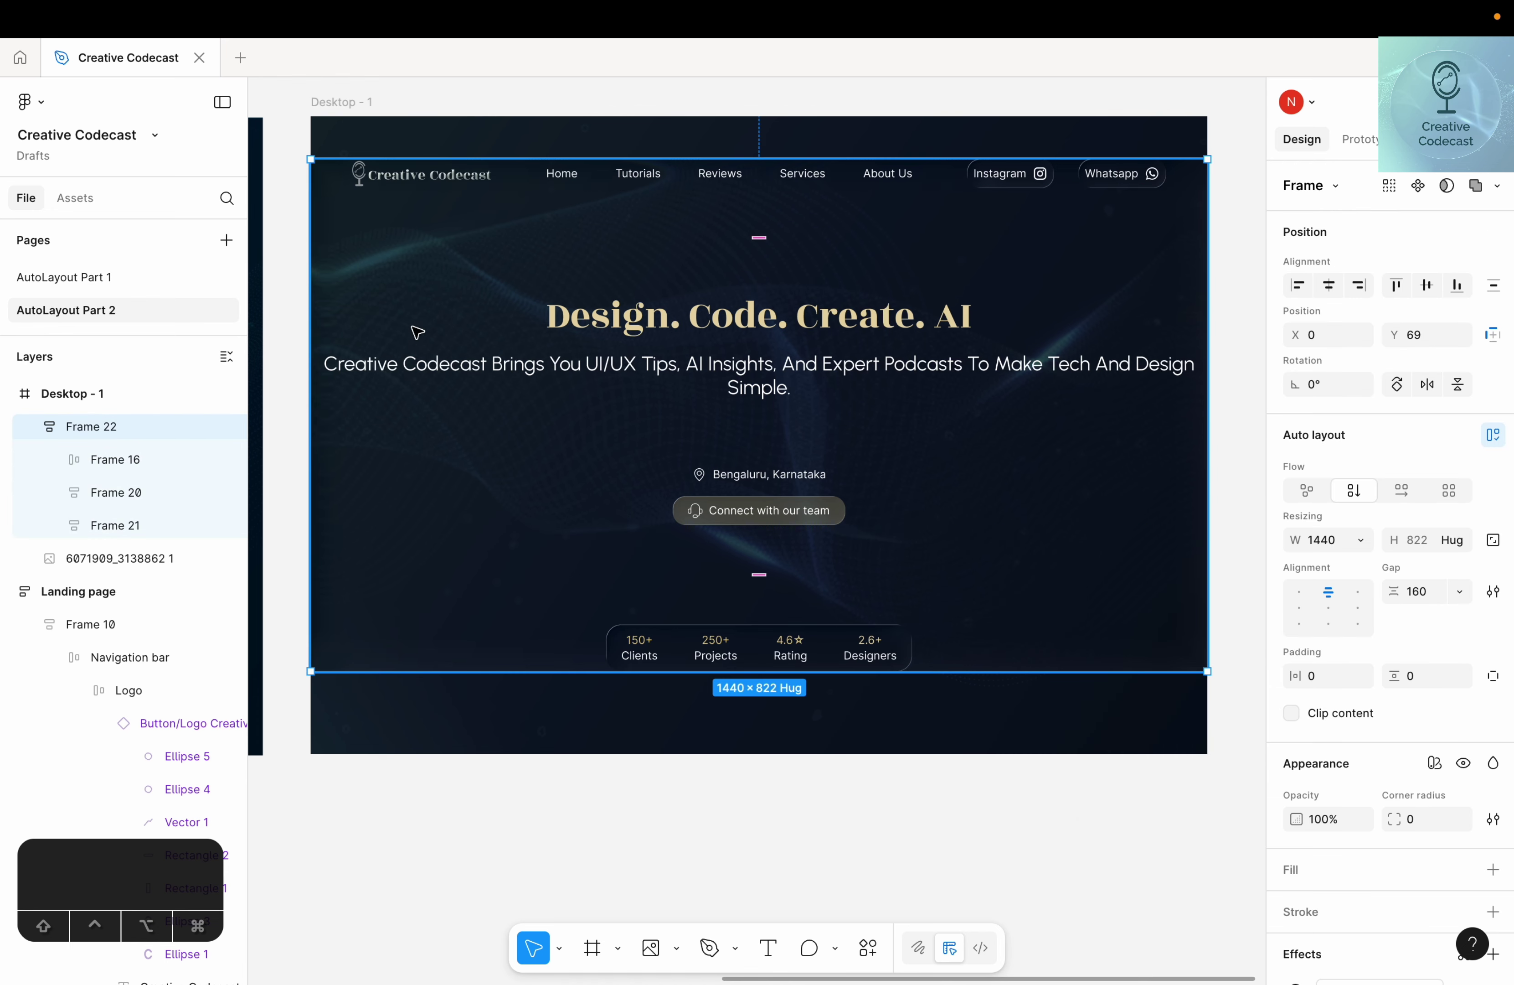
key(Escape)
scroll(503, 497, left, 2)
scroll(504, 497, up, 1)
click(412, 134)
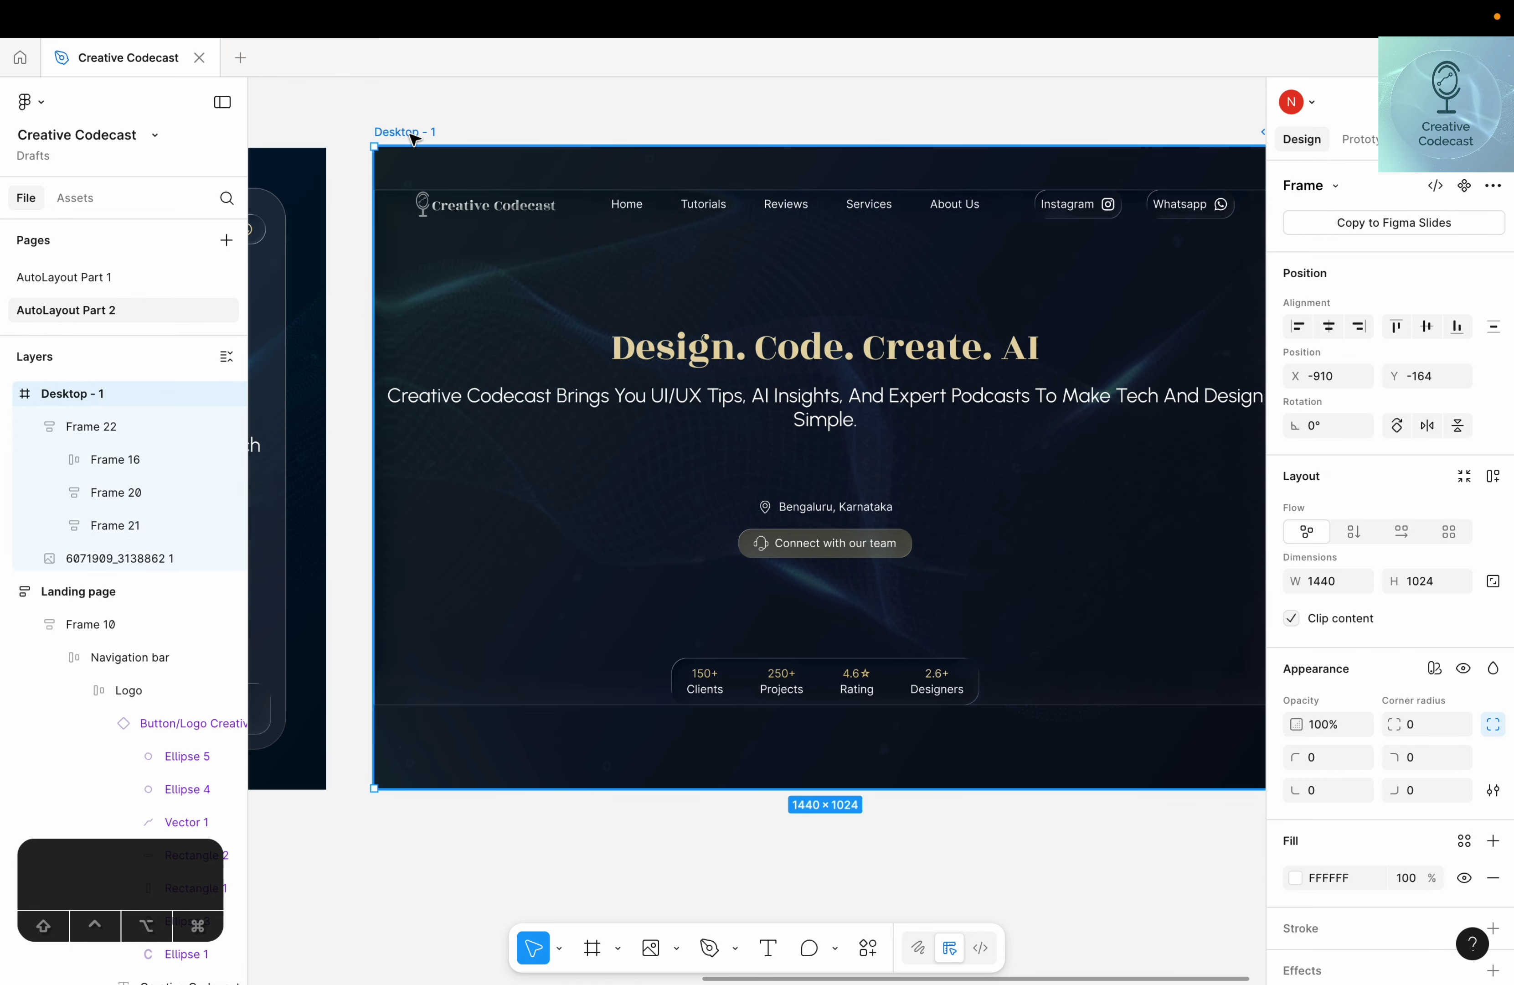
scroll(382, 135, right, 2)
scroll(382, 135, up, 1)
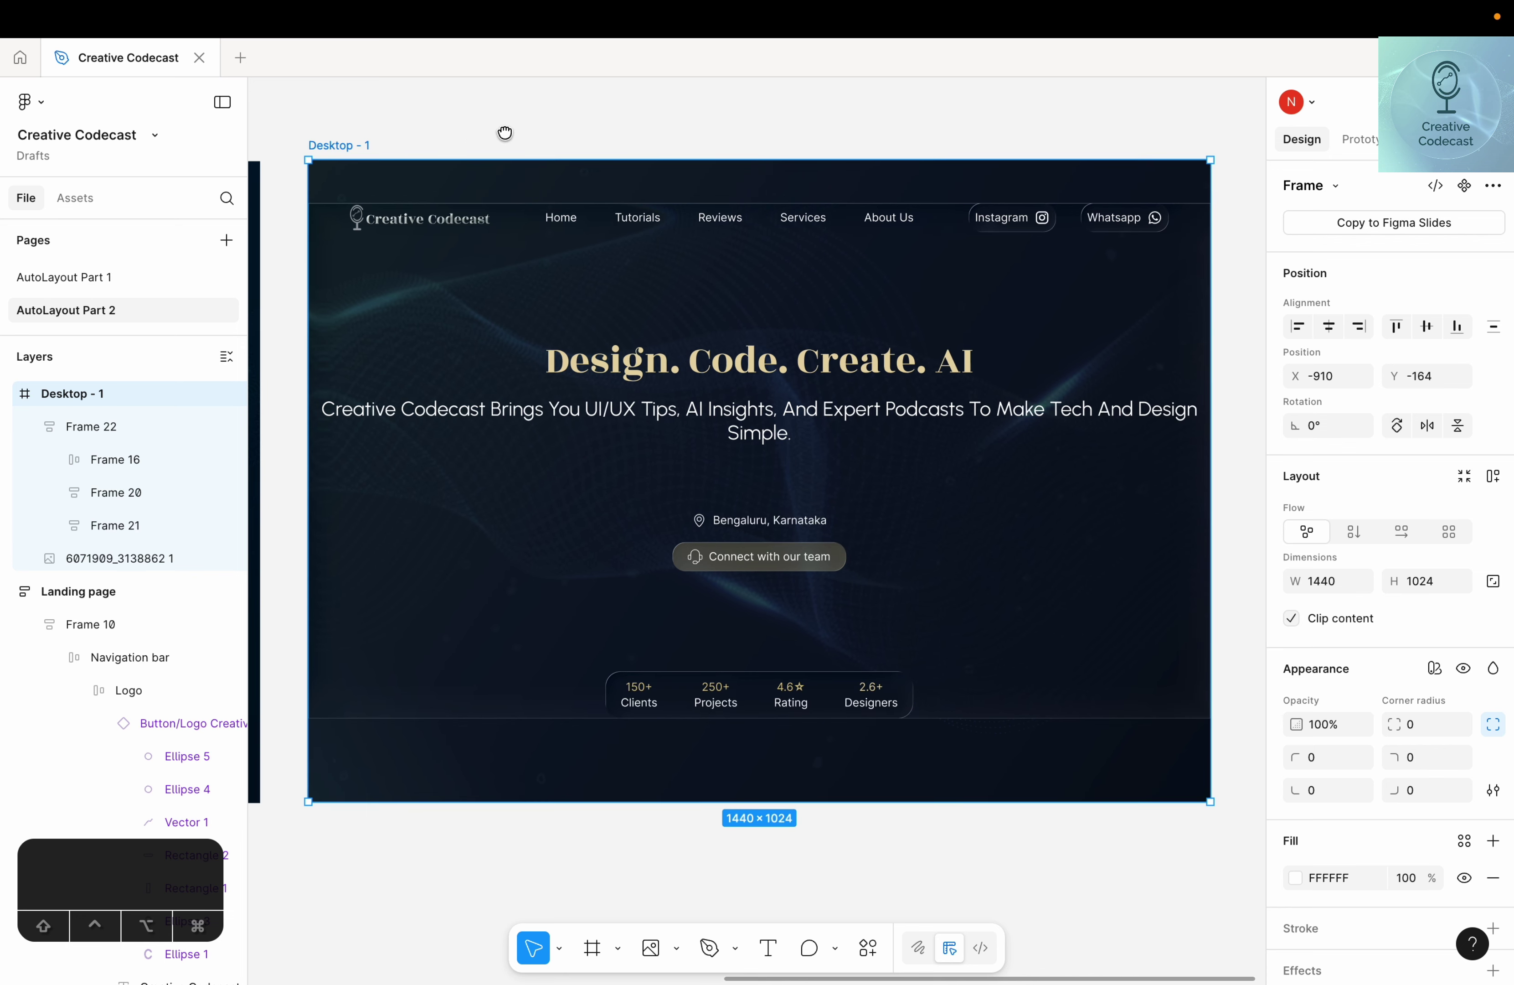
click(1493, 477)
Set both the horizontal and vertical padding of Desktop - 1 to 64
click(1322, 715)
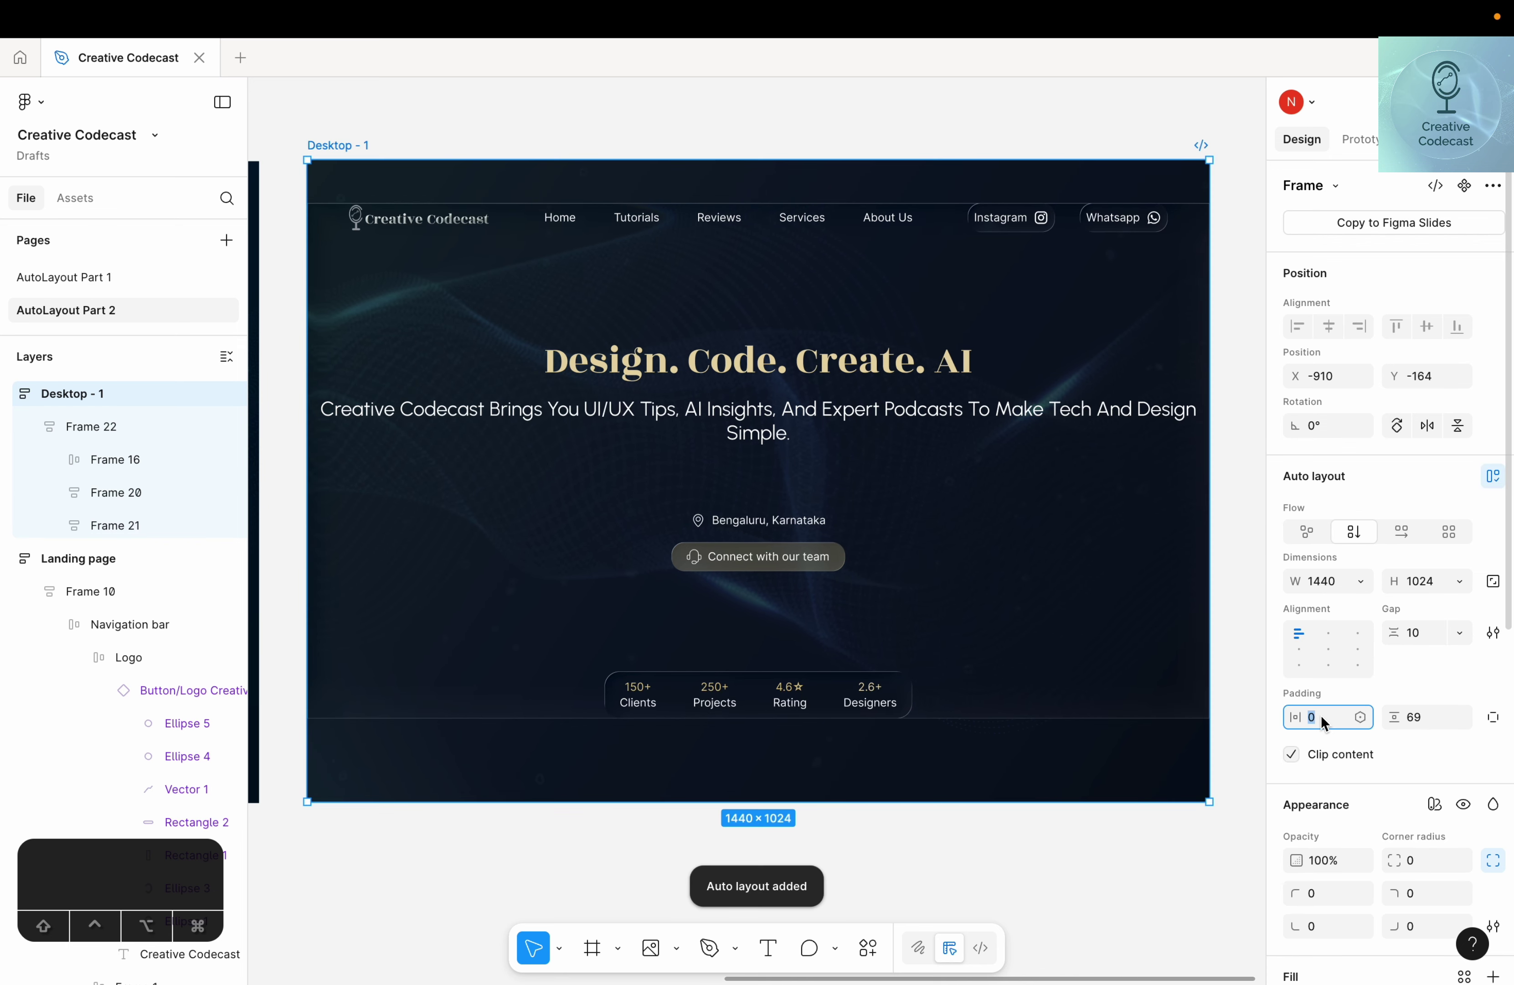
text(64)
click(1431, 719)
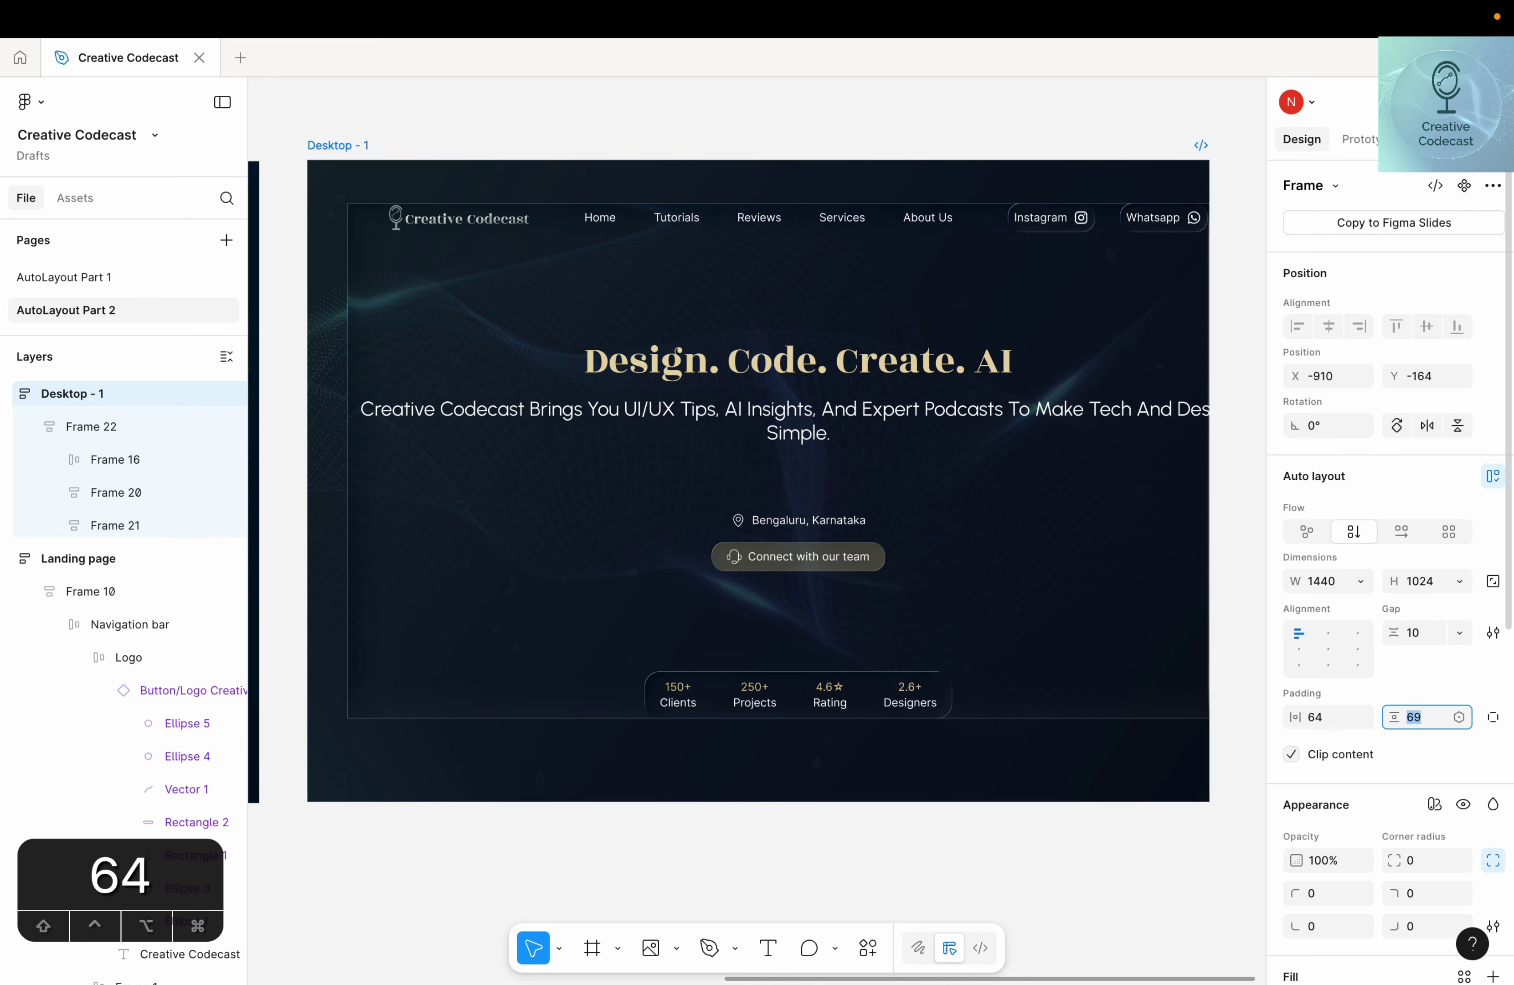
text(64)
key(Return)
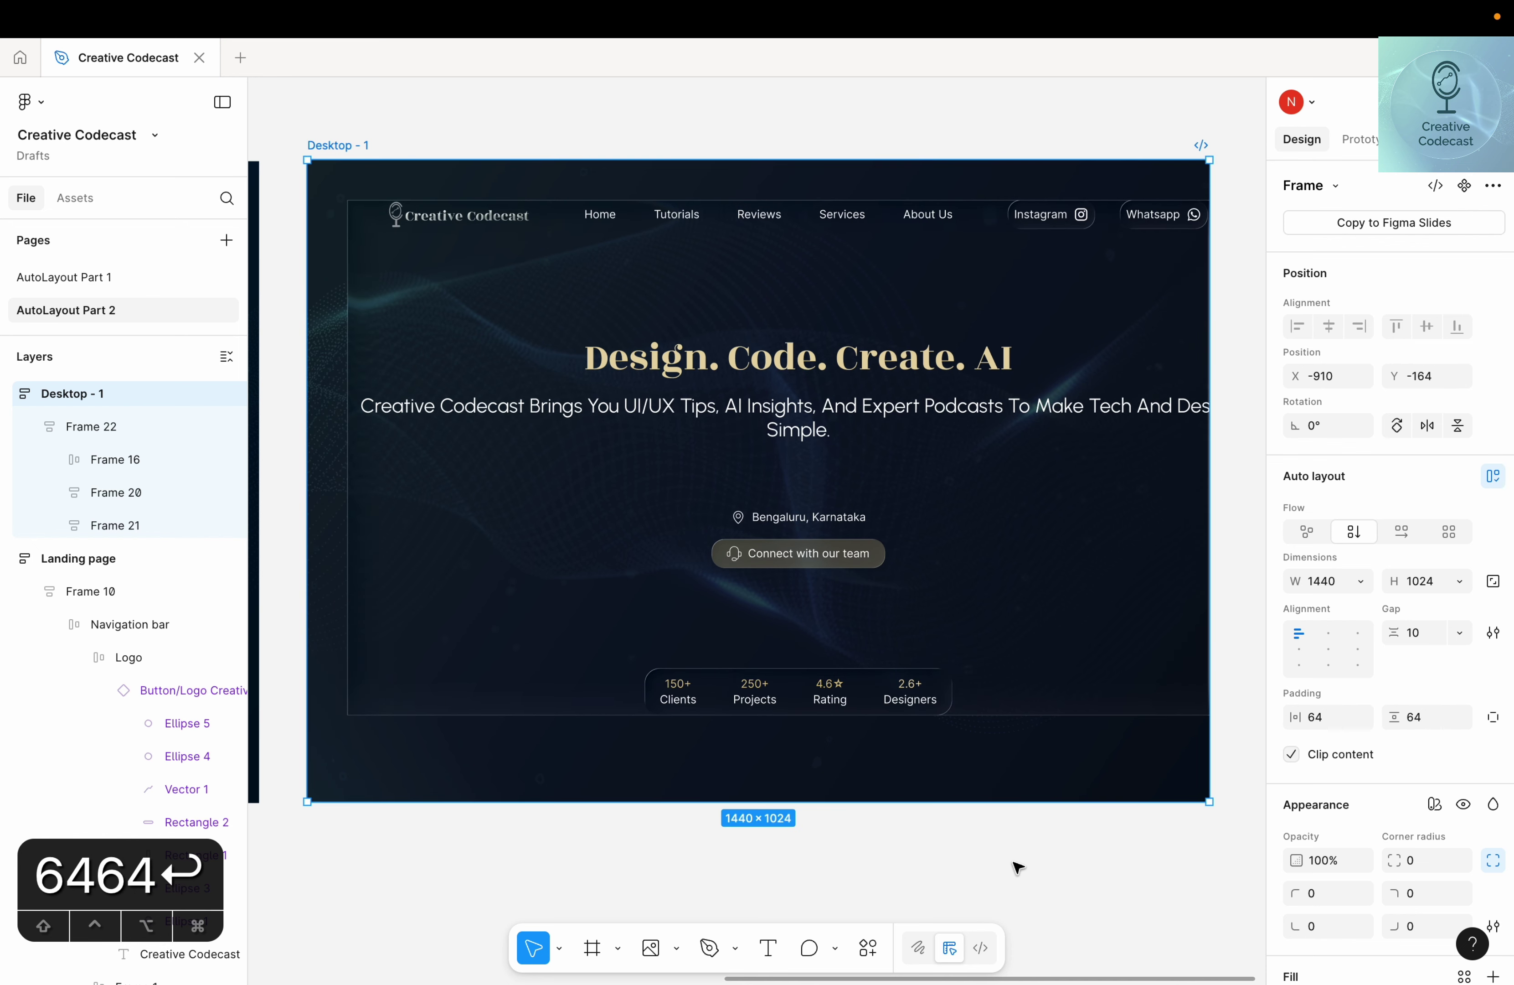
Try a corner radius of 40 on the combined content frame, Frame 22, and settle on 50
click(805, 863)
drag(693, 846, 853, 845)
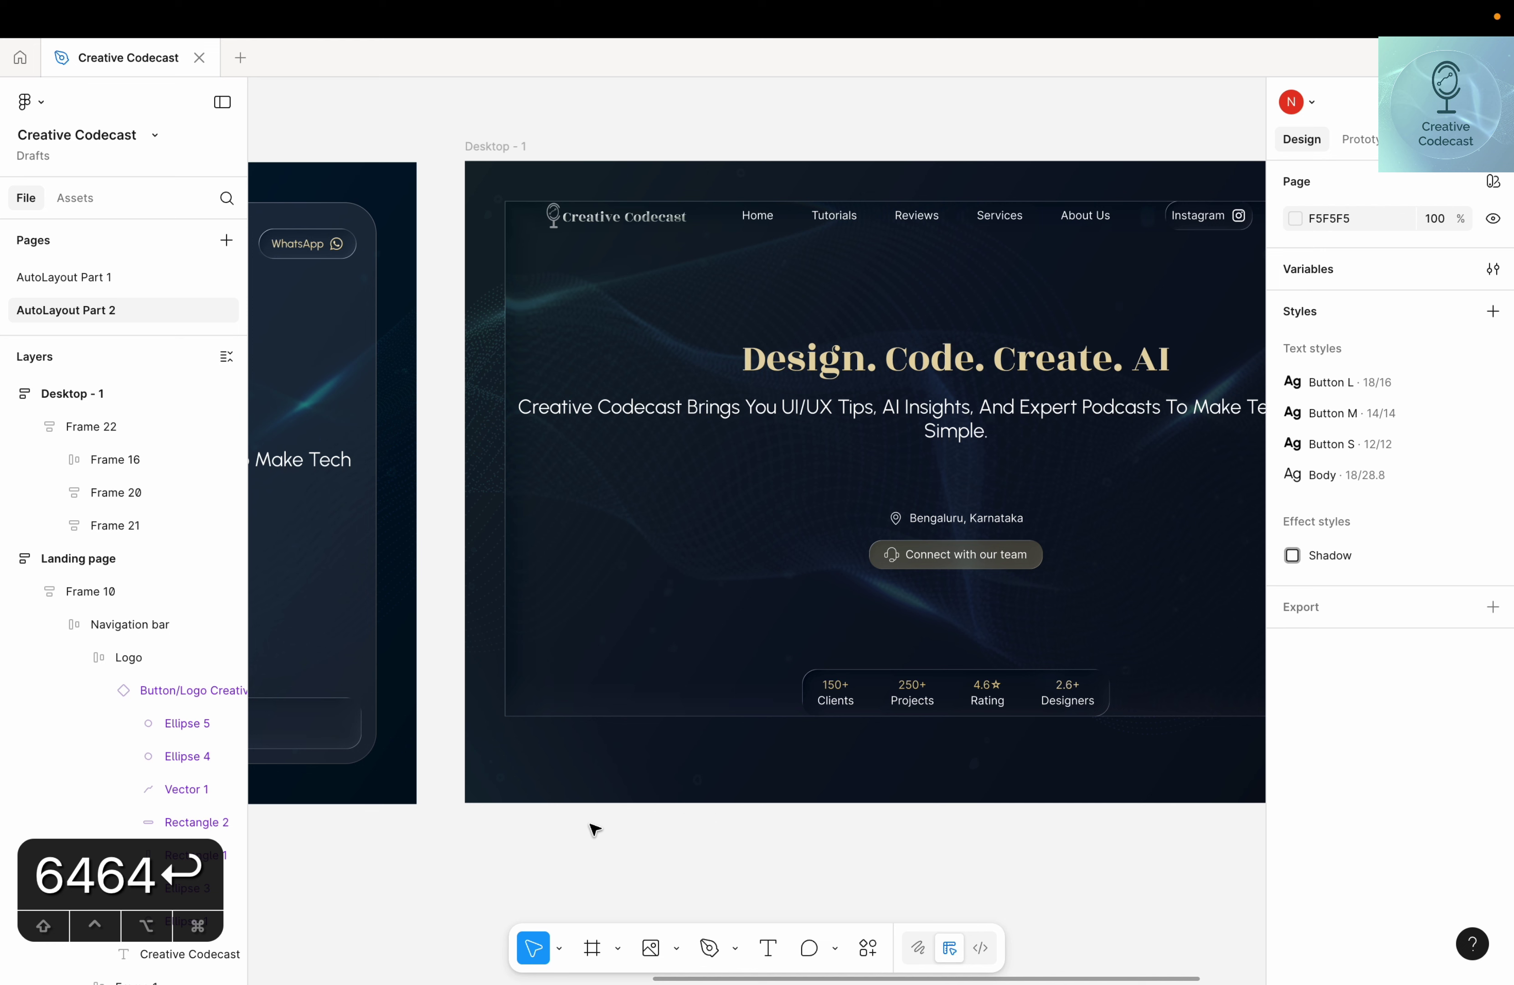
click(523, 224)
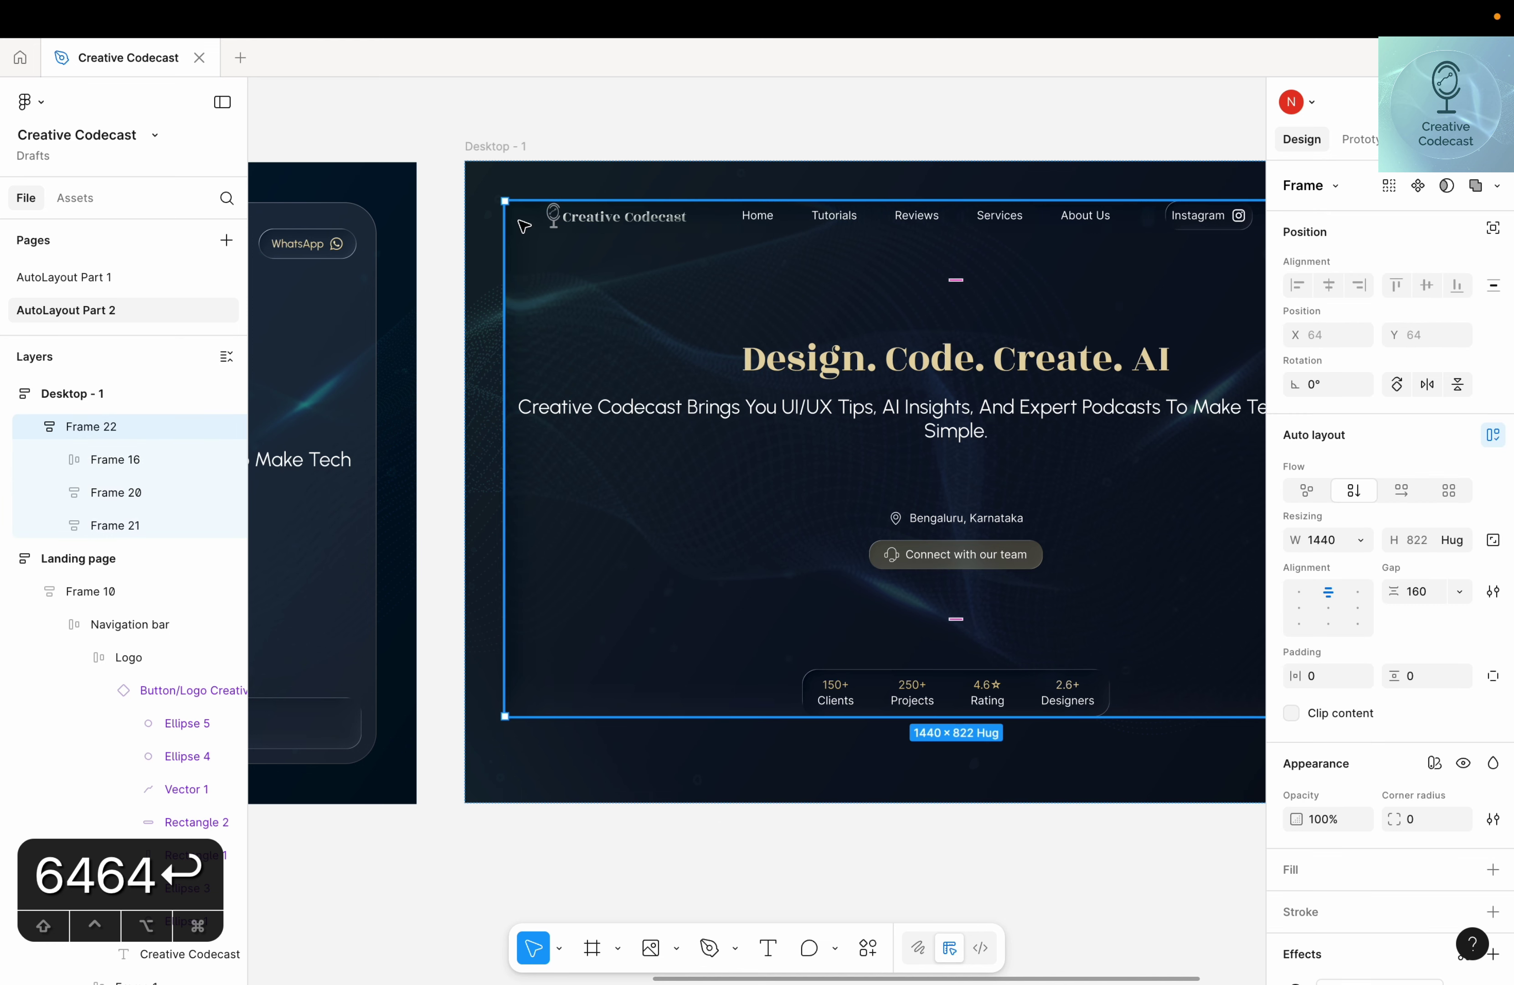
scroll(1441, 680, down, 3)
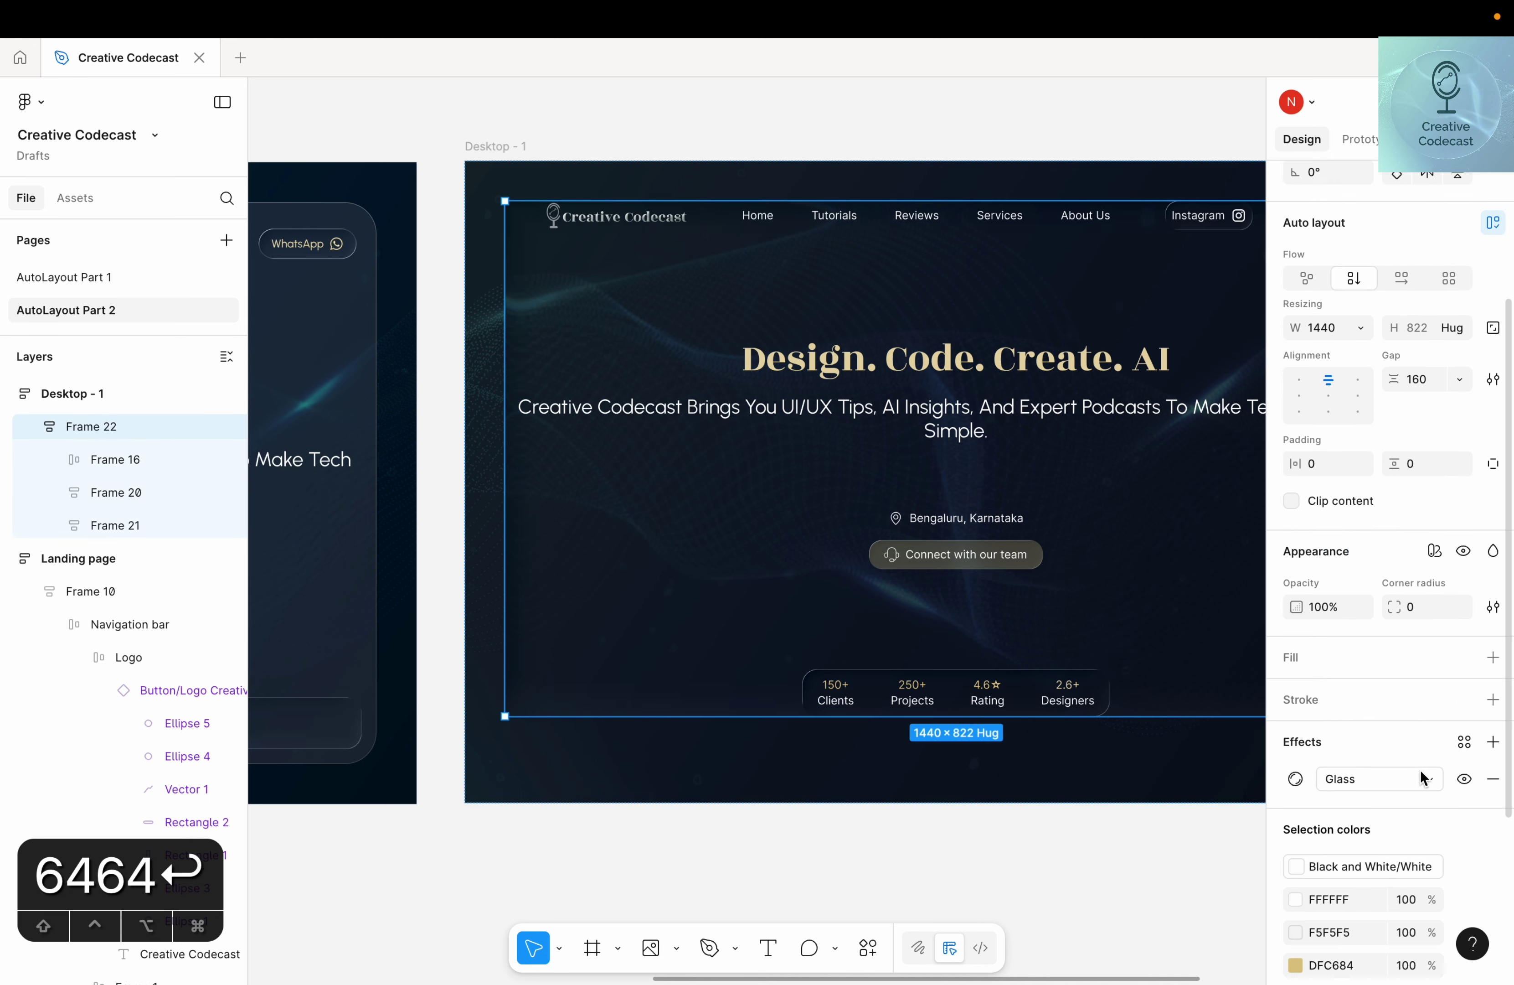
text(40)
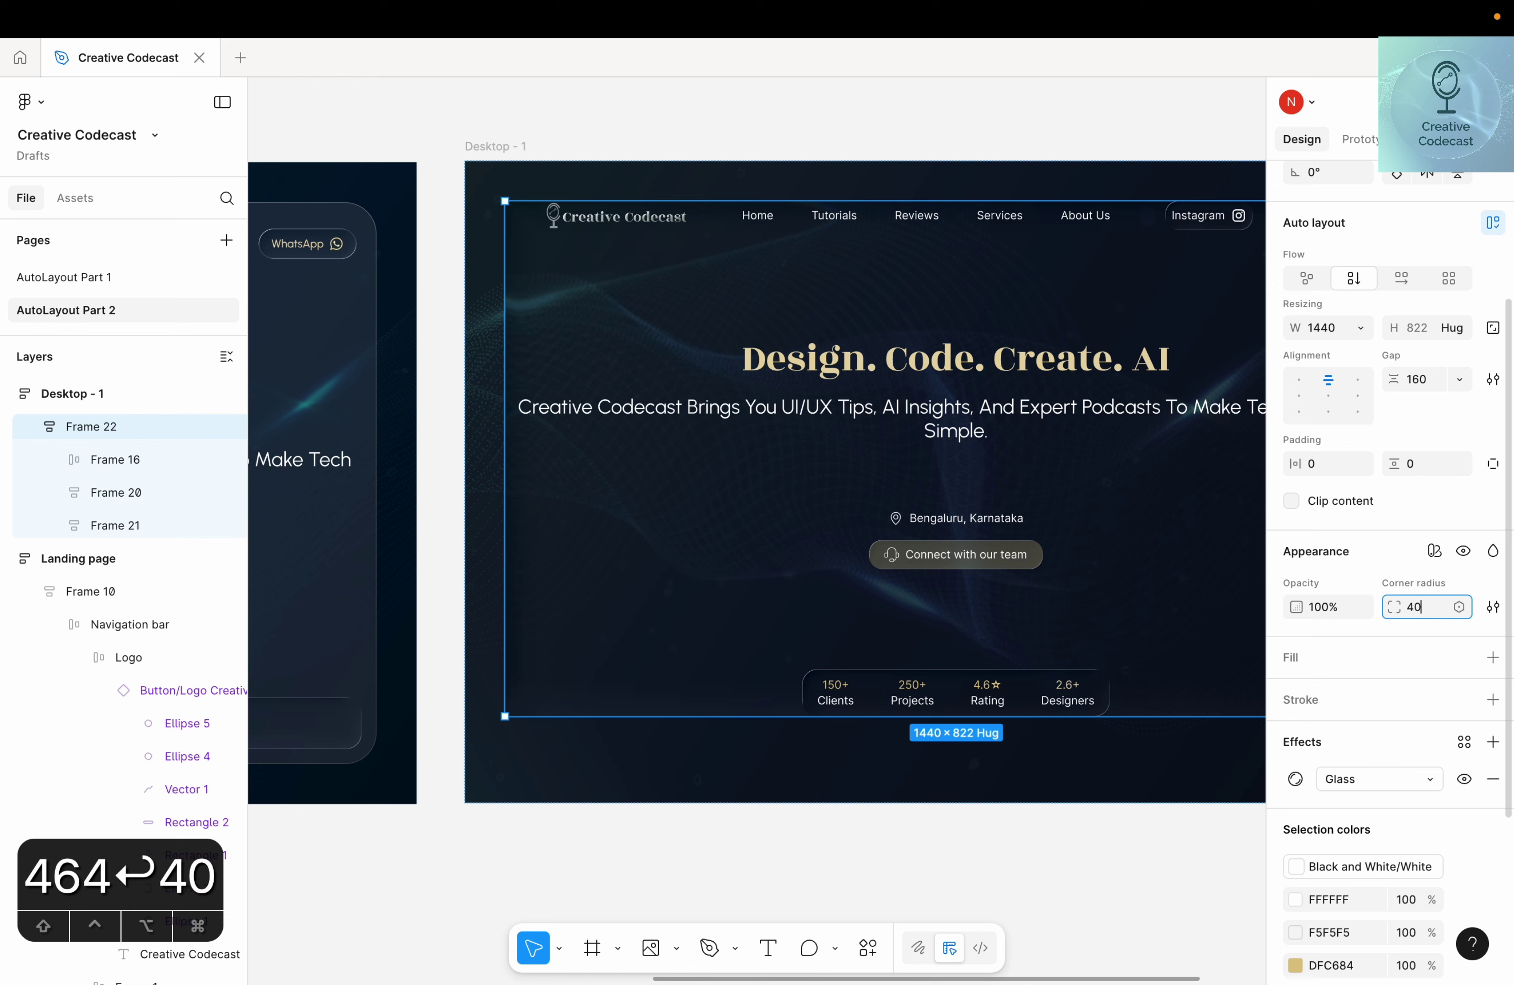
key(Return)
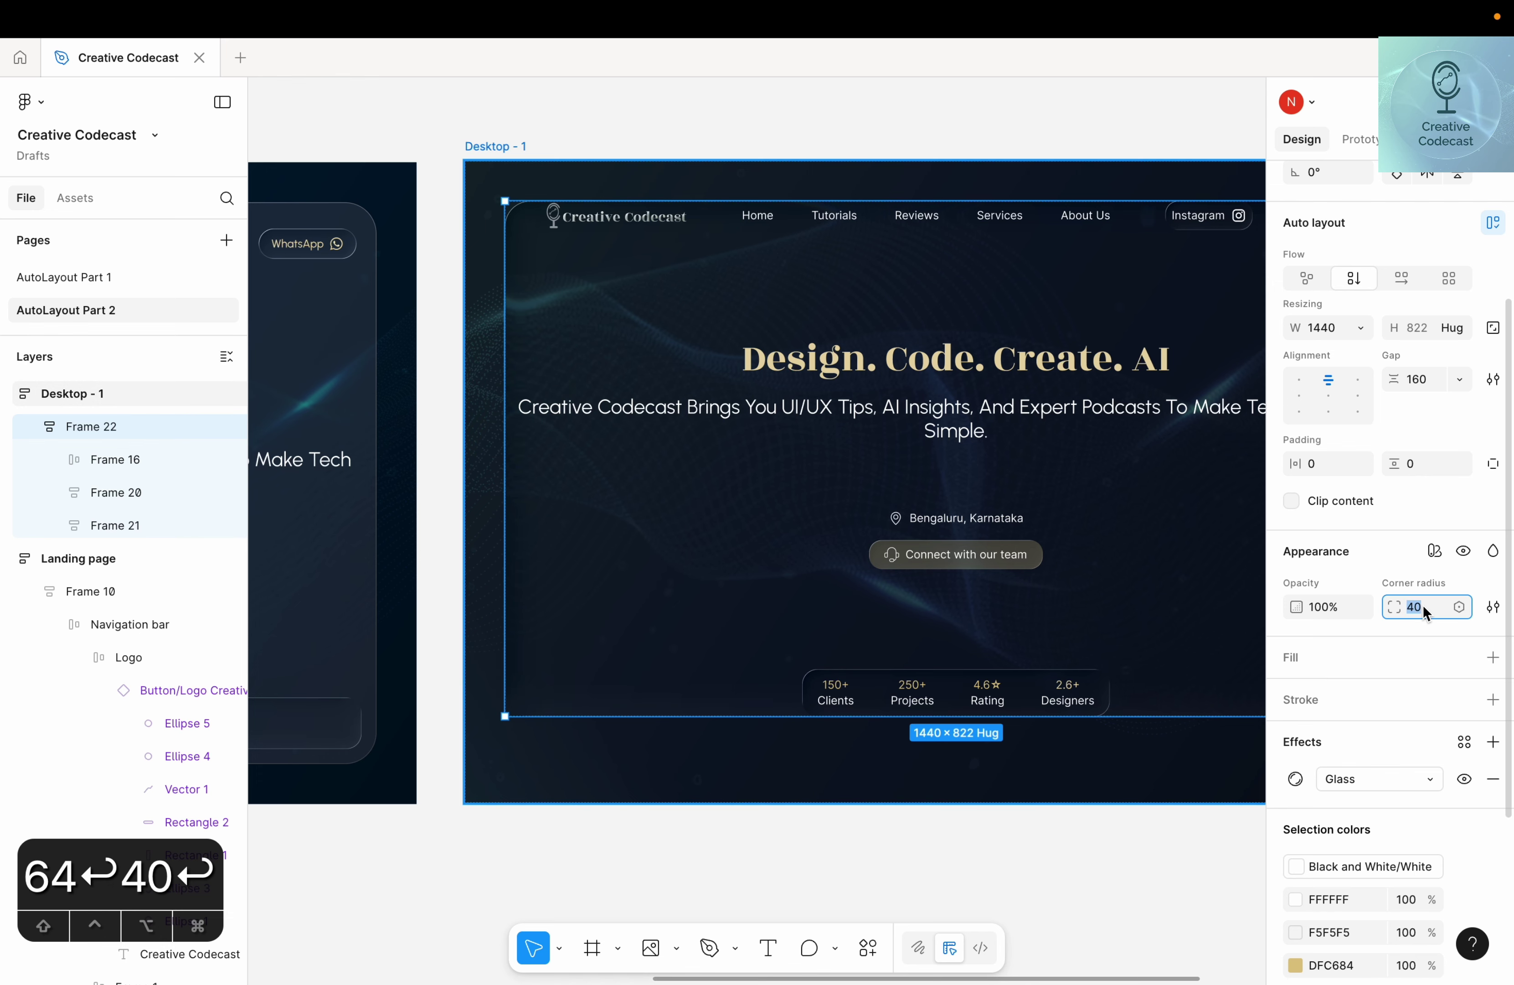
scroll(923, 765, down, 3)
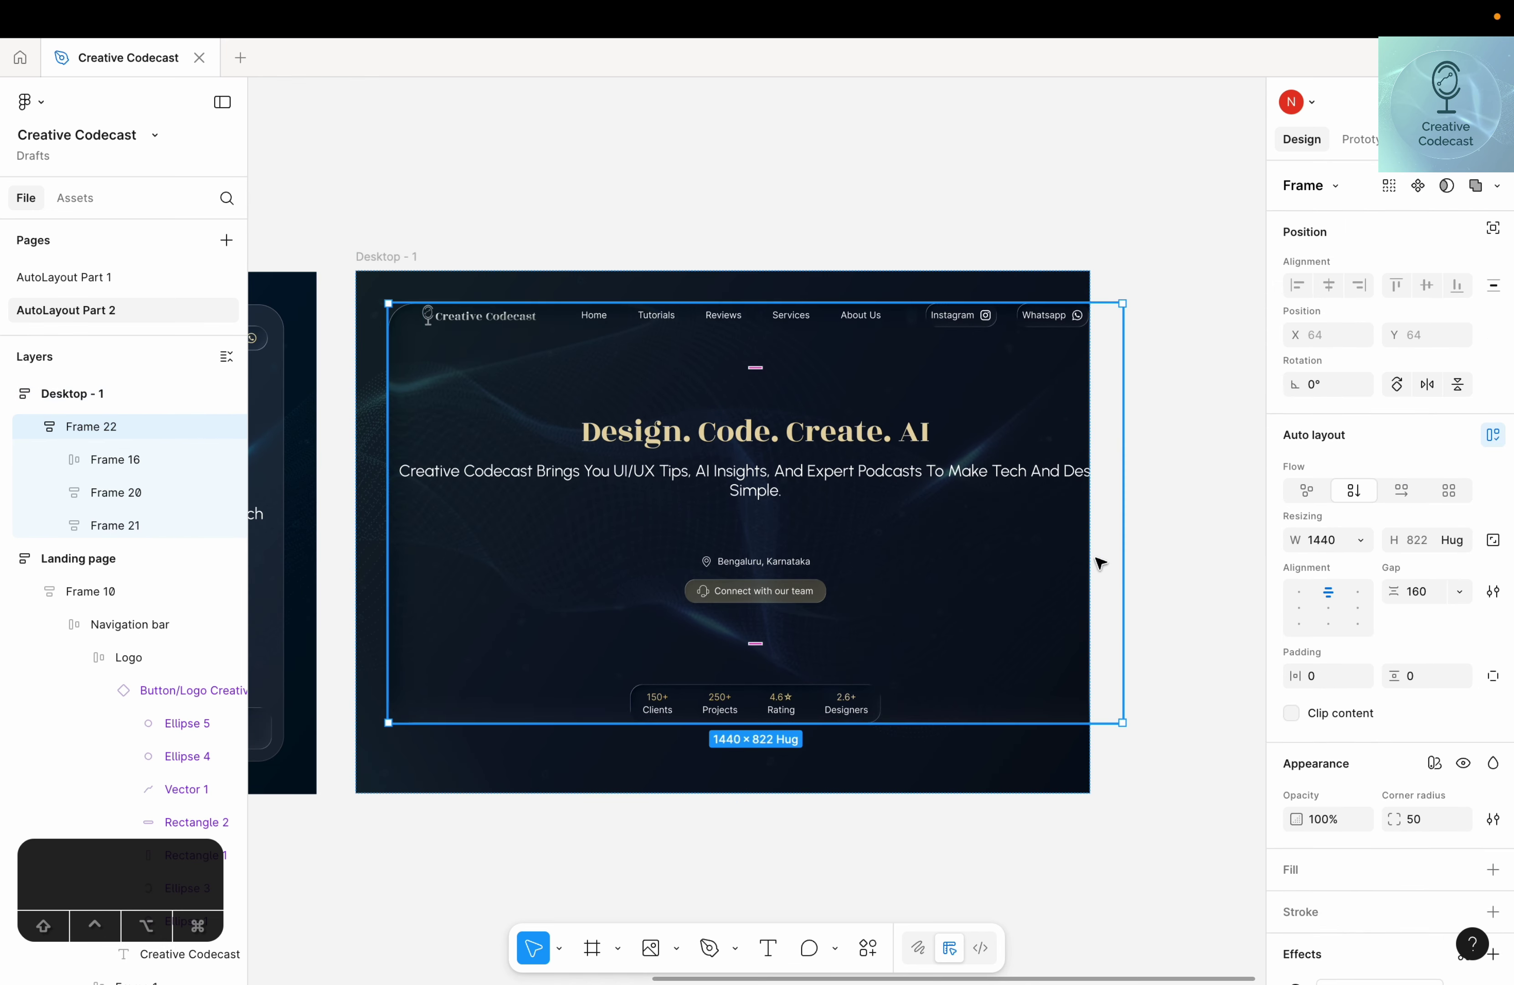
Resize Frame 22 to fill the width inside Desktop - 1's padding and to a height of 896, leaving 64 on every side
mouse_move(1116, 554)
mouse_down()
mouse_move(1045, 554)
mouse_move(1057, 554)
mouse_up()
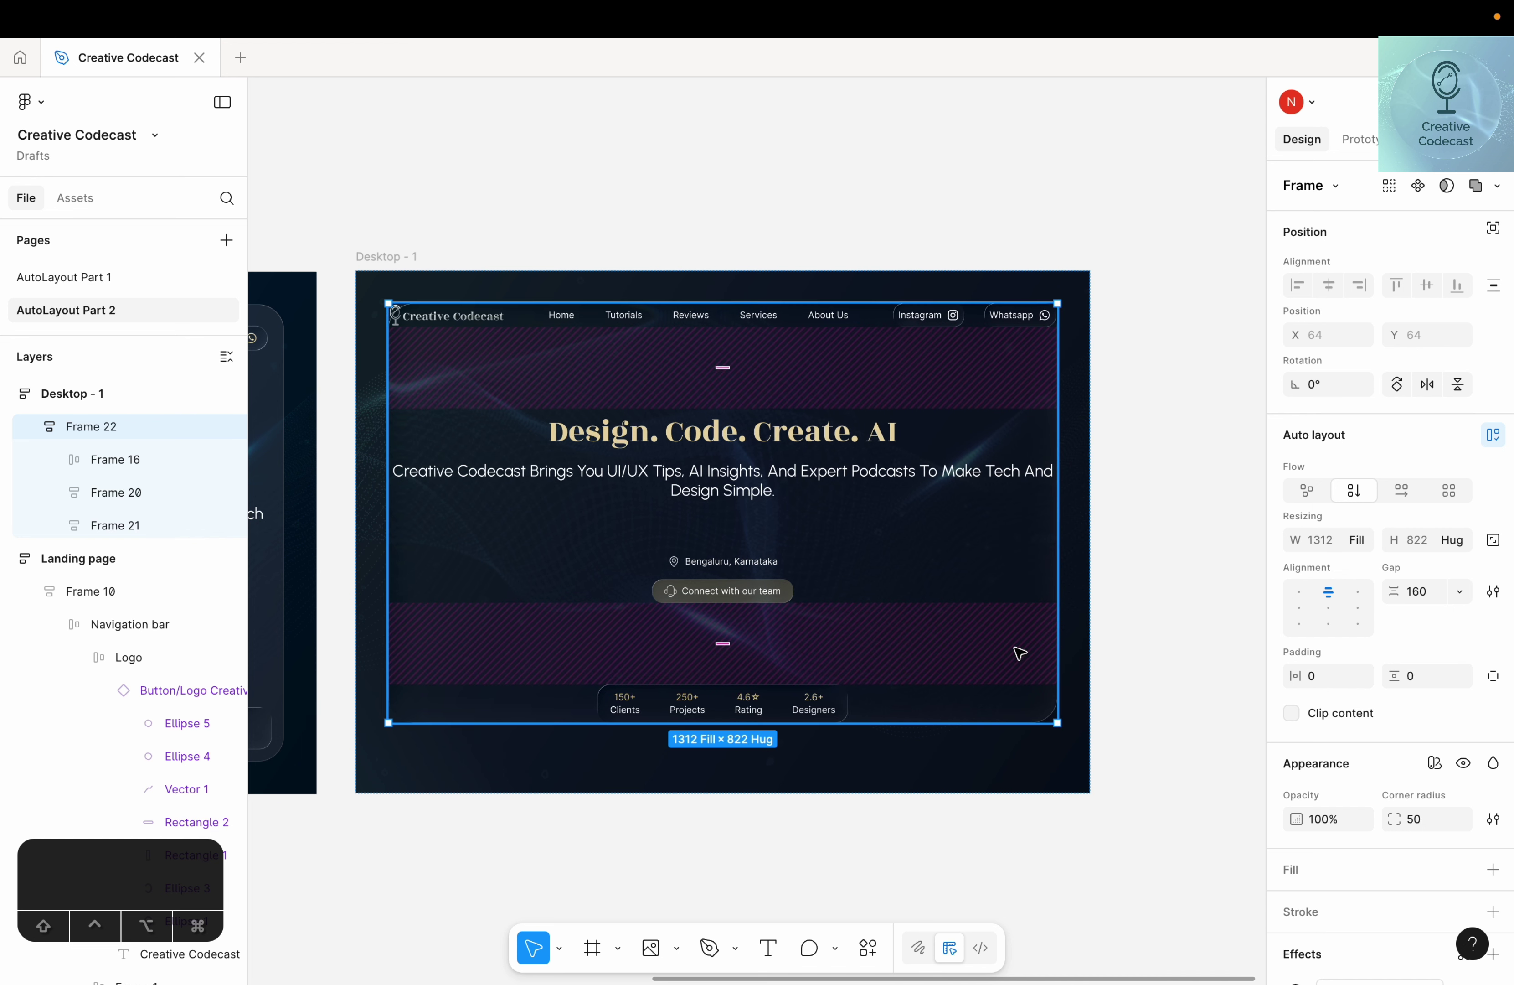
key(alt)
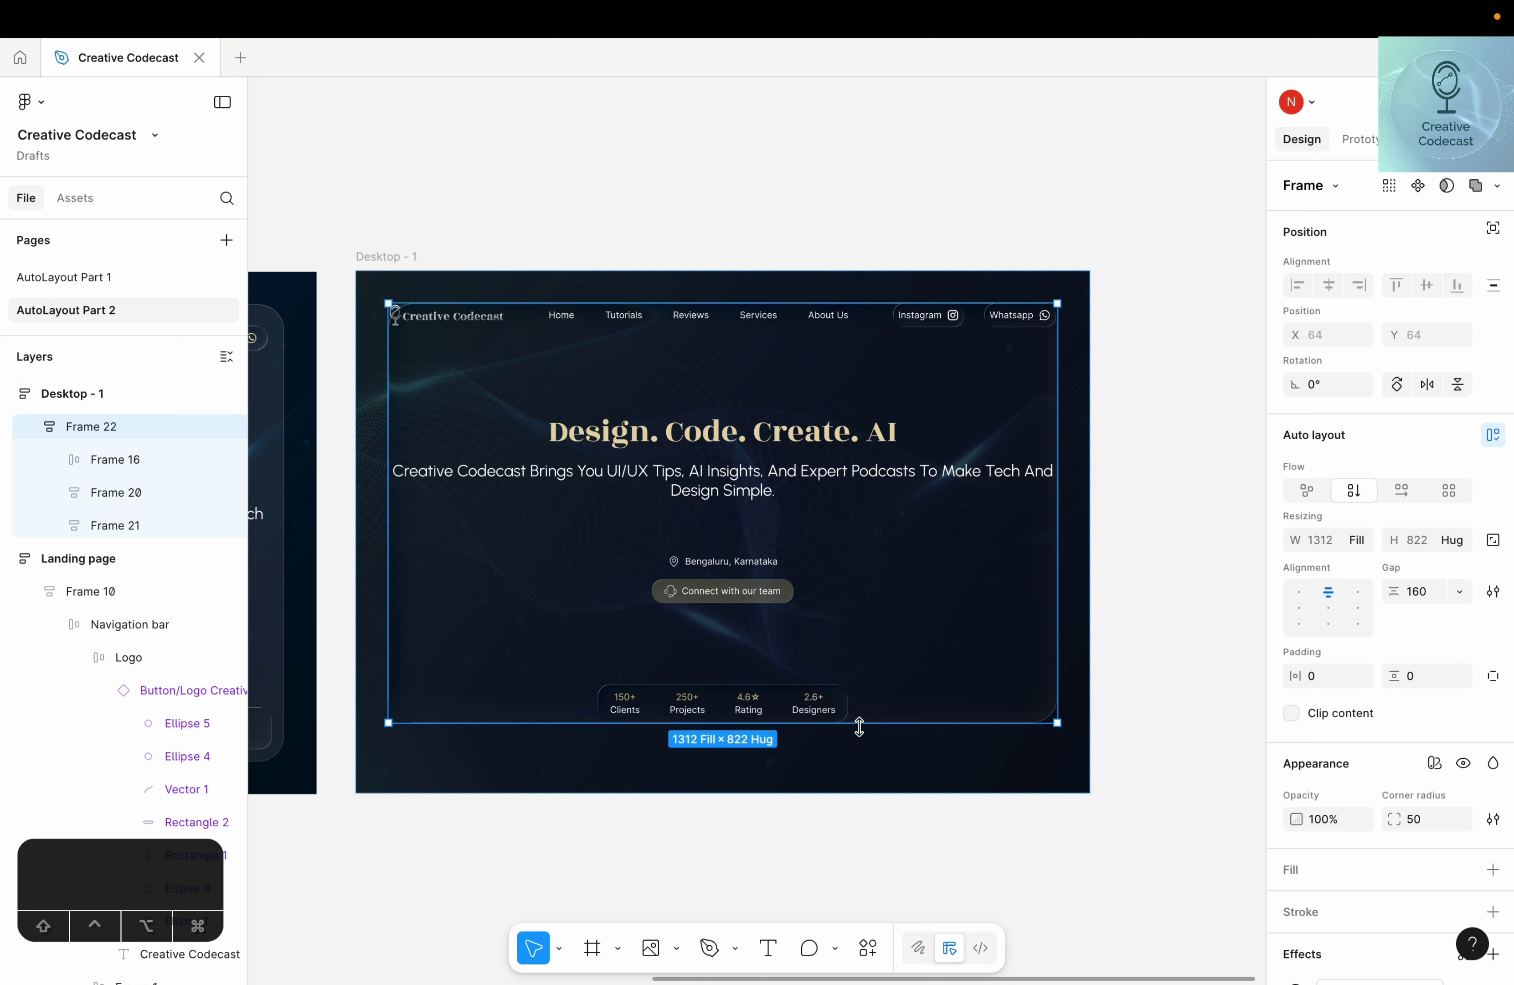
drag(859, 722, 861, 757)
key(alt)
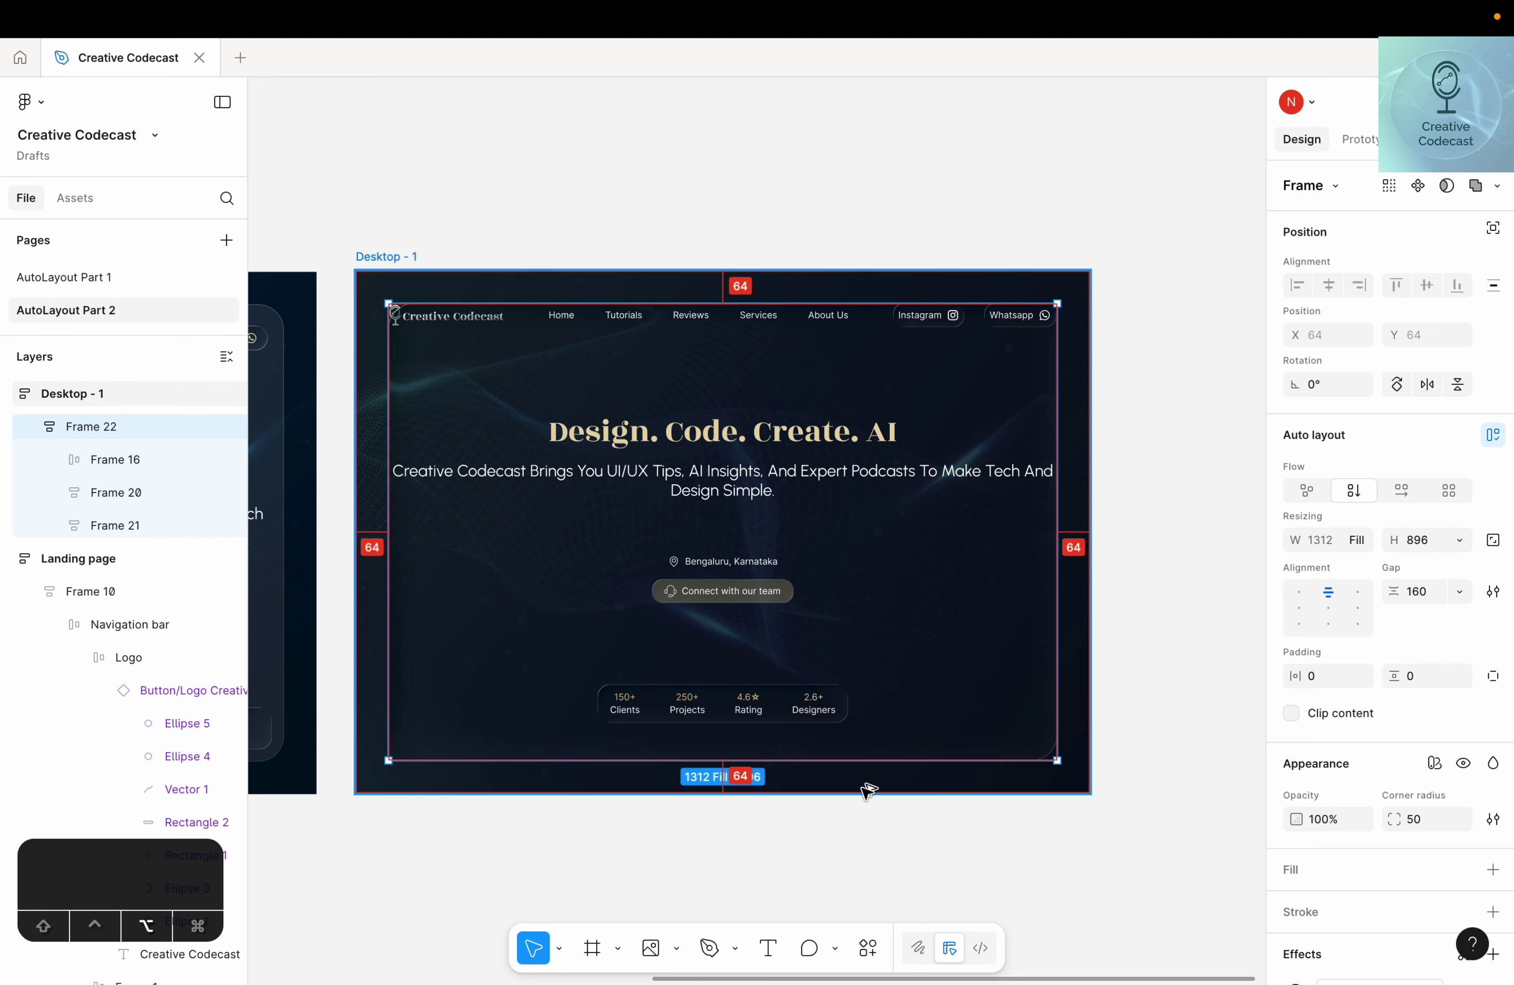
click(837, 811)
Set Frame 22's vertical padding to 32 and its horizontal padding to 24
scroll(841, 812, up, 2)
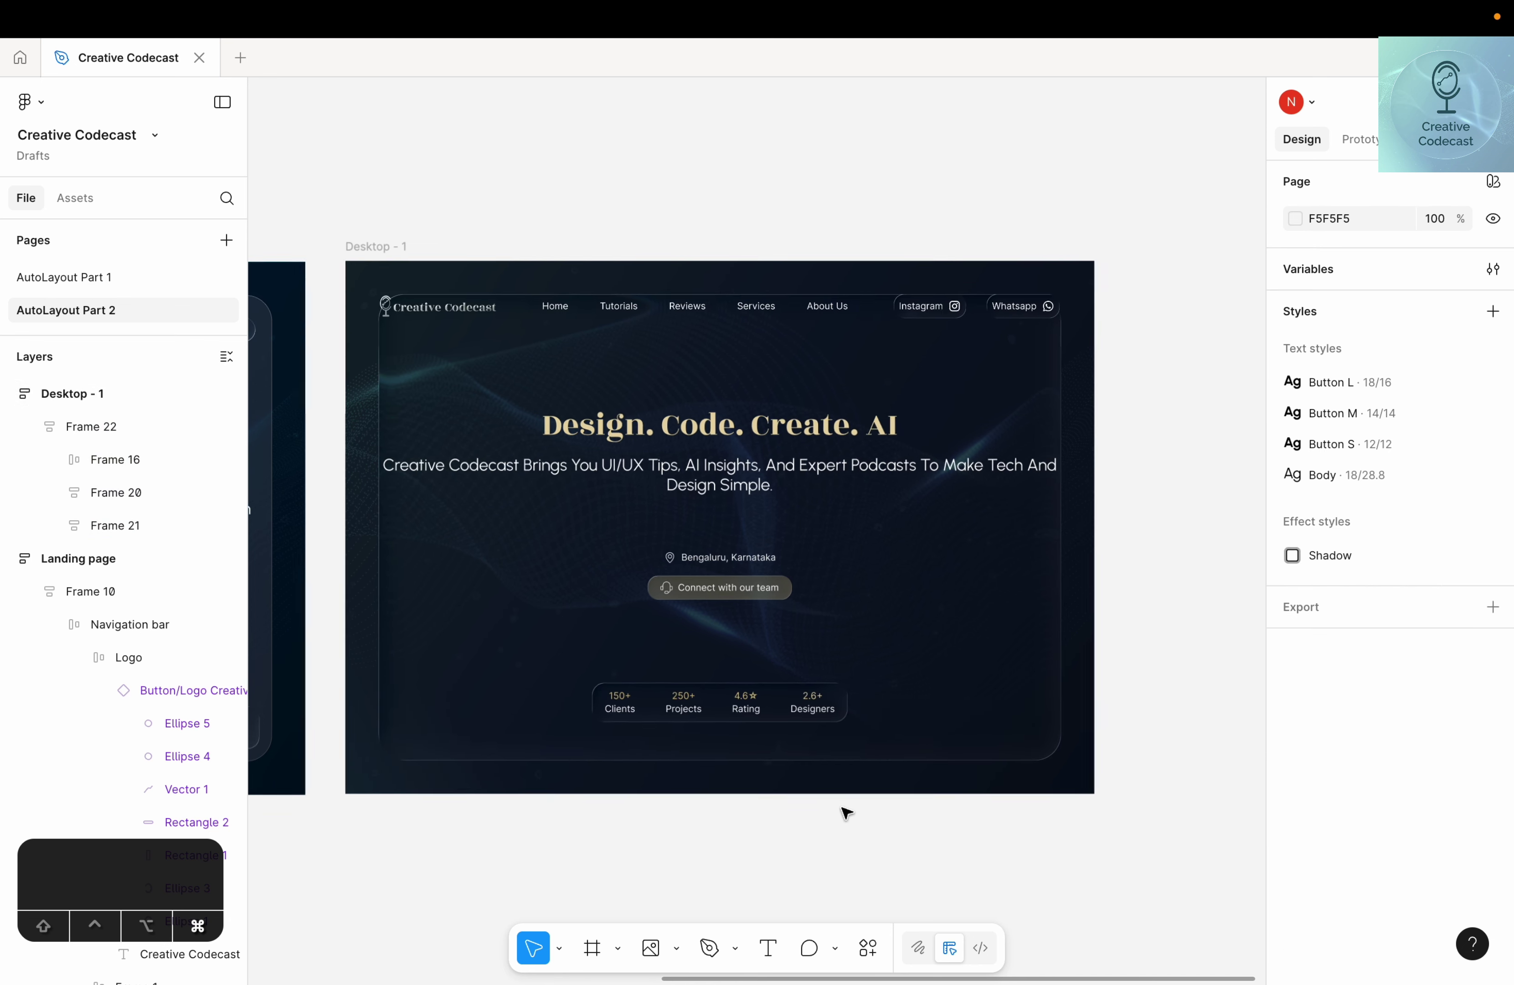
scroll(849, 810, up, 2)
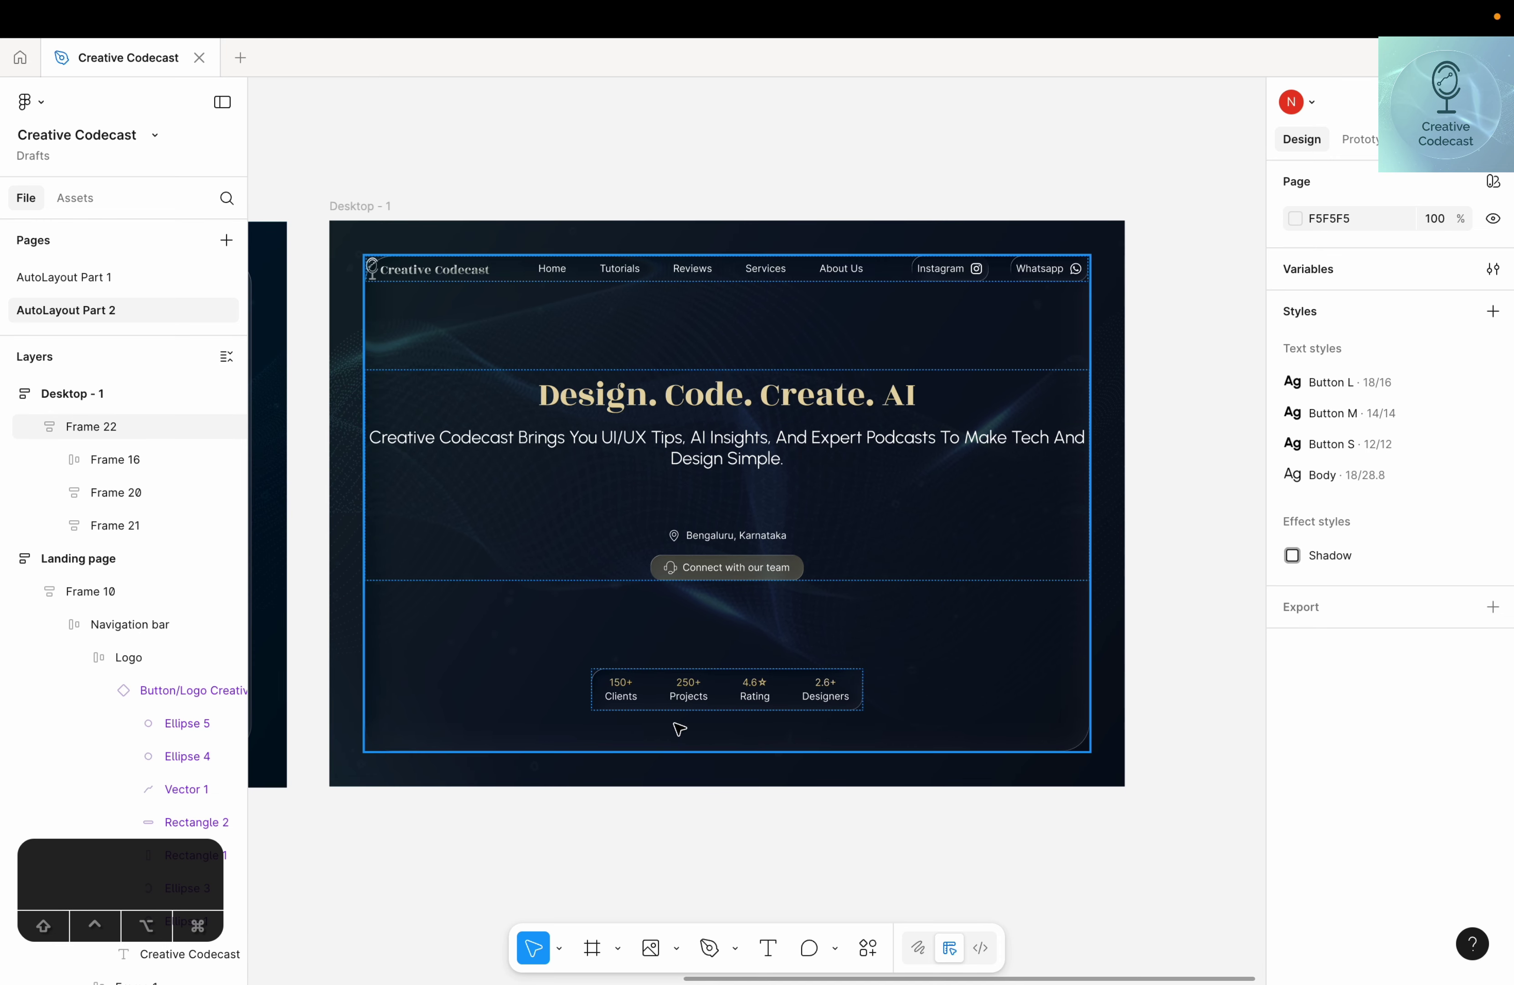
click(675, 704)
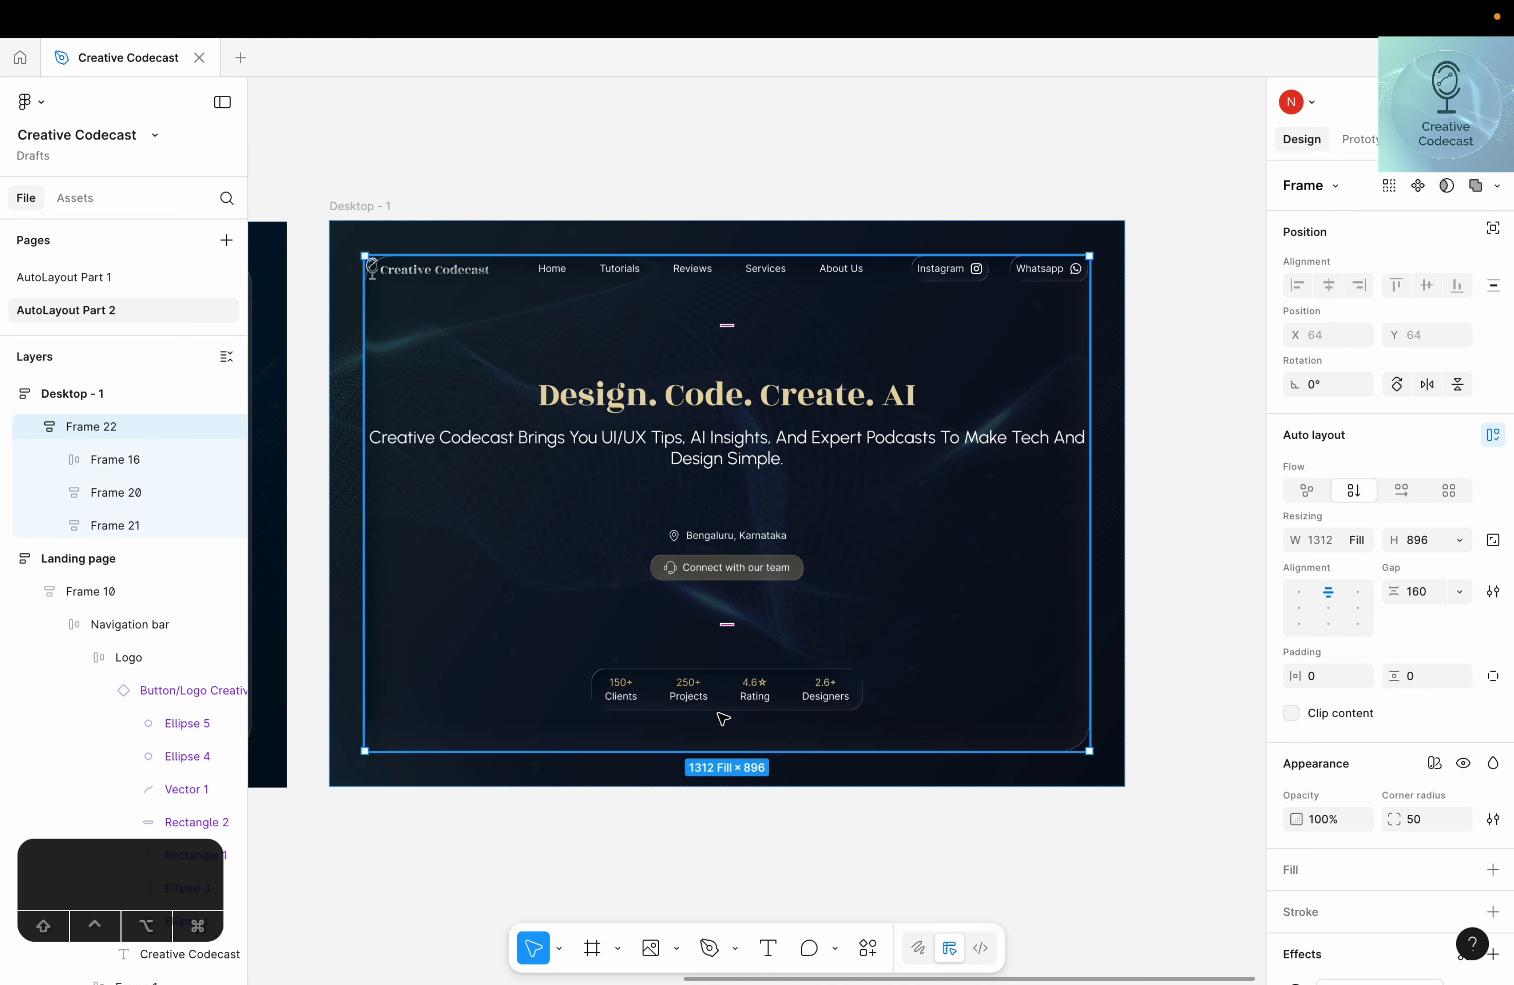
click(1417, 676)
text(32)
key(Return)
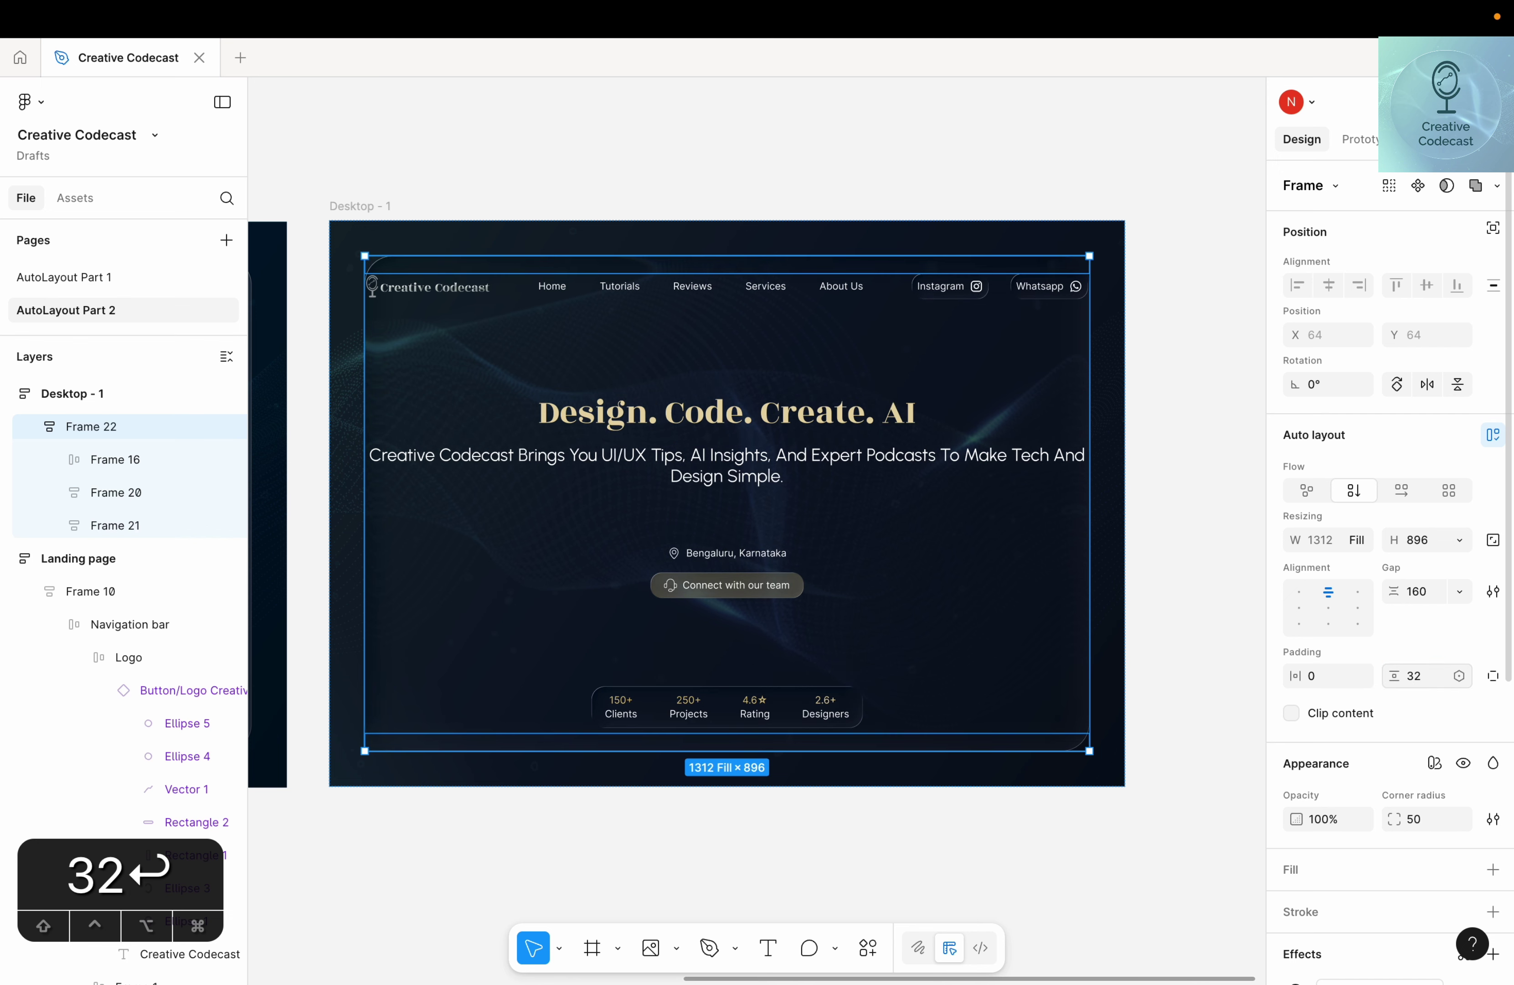
text(24)
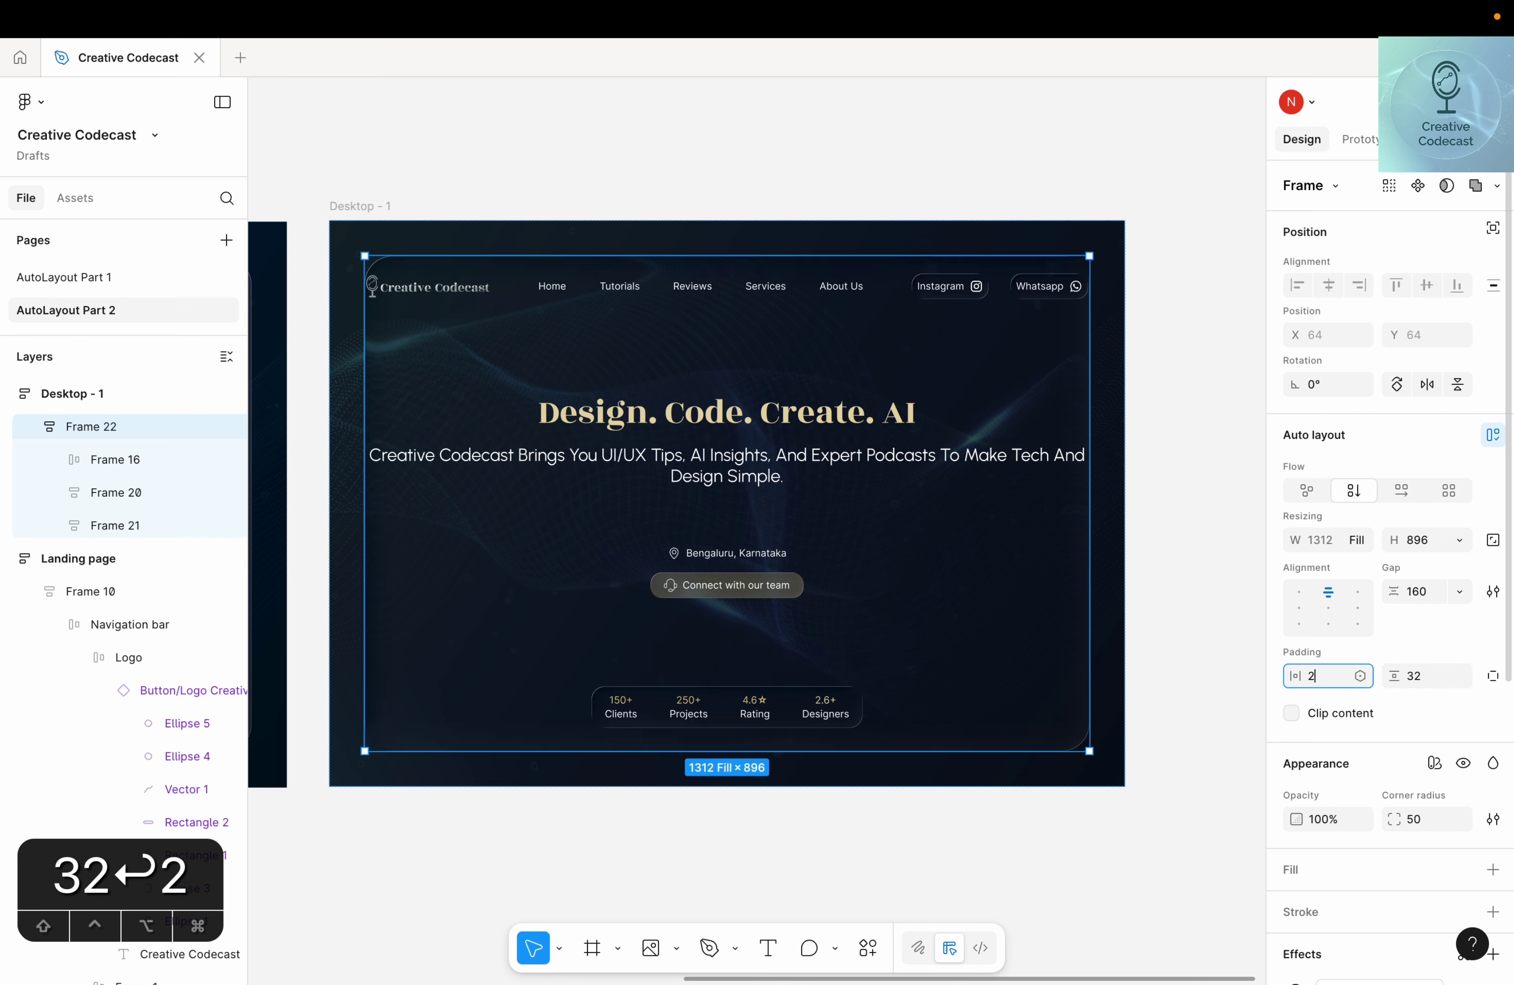
key(Return)
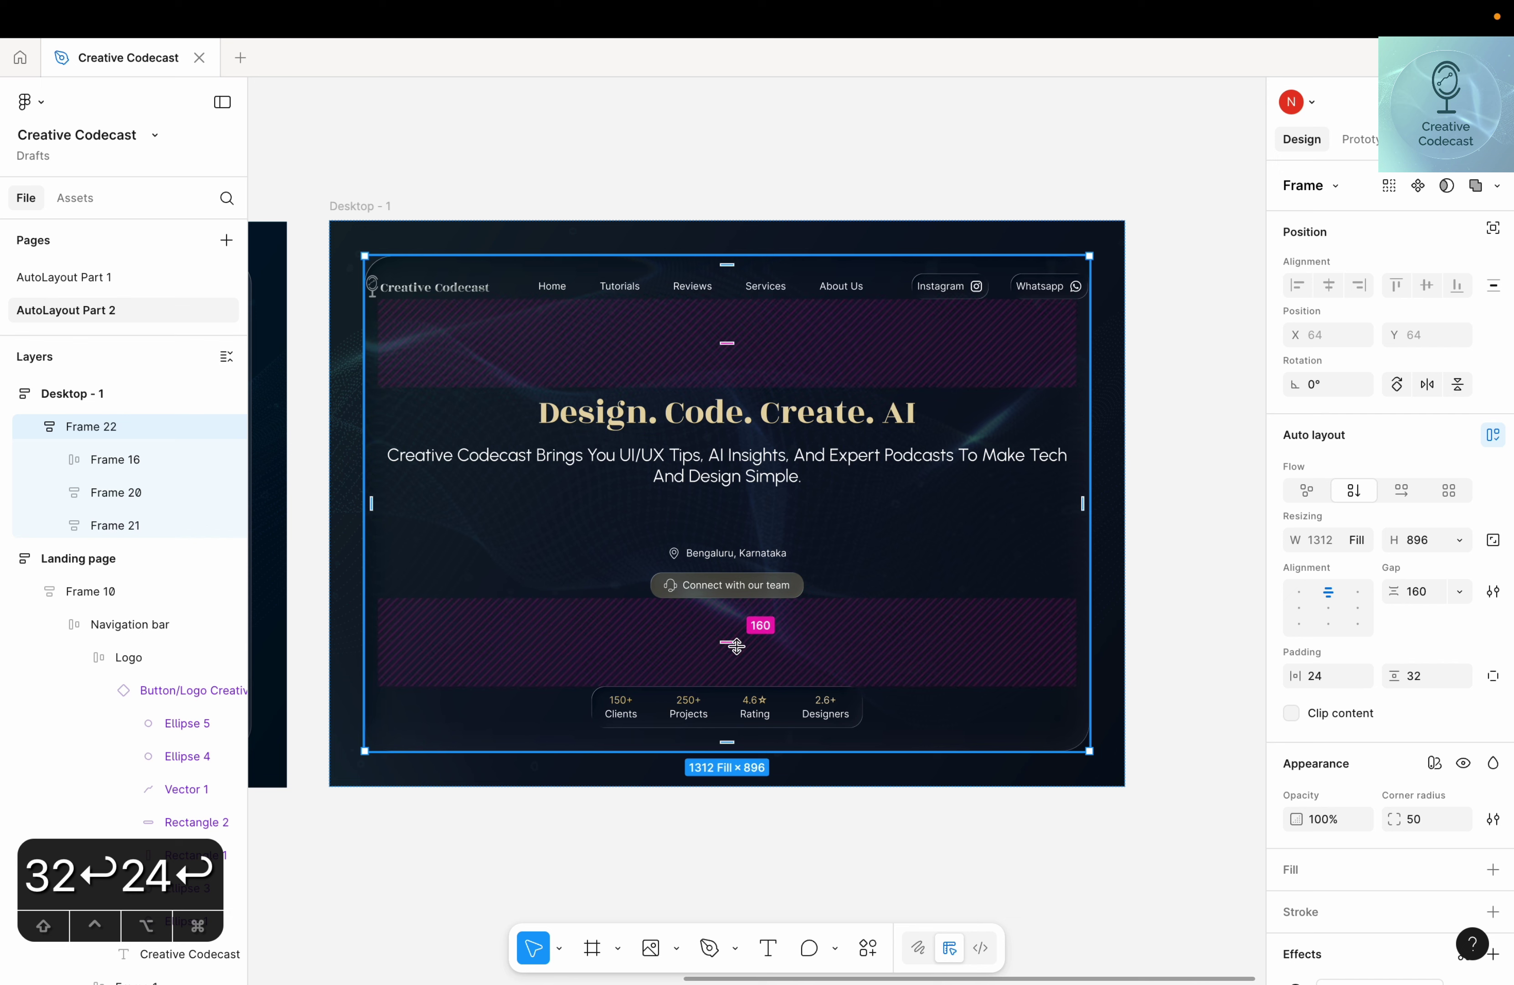
Set the horizontal padding of the navigation bar, Frame 16, to 24
key(Return)
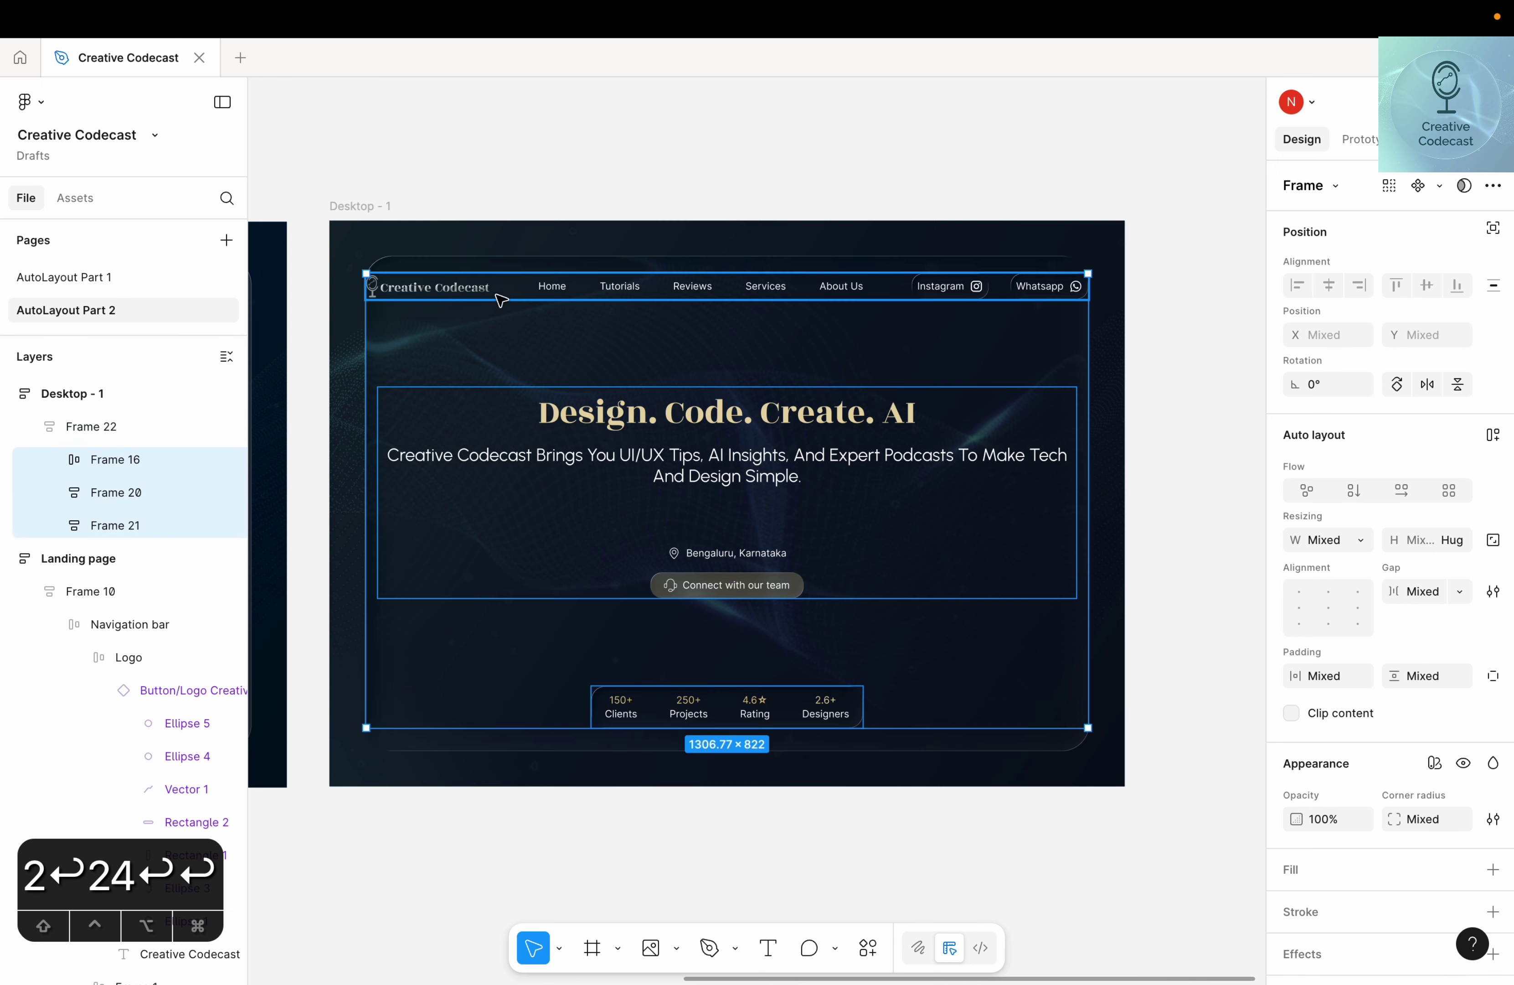
click(447, 294)
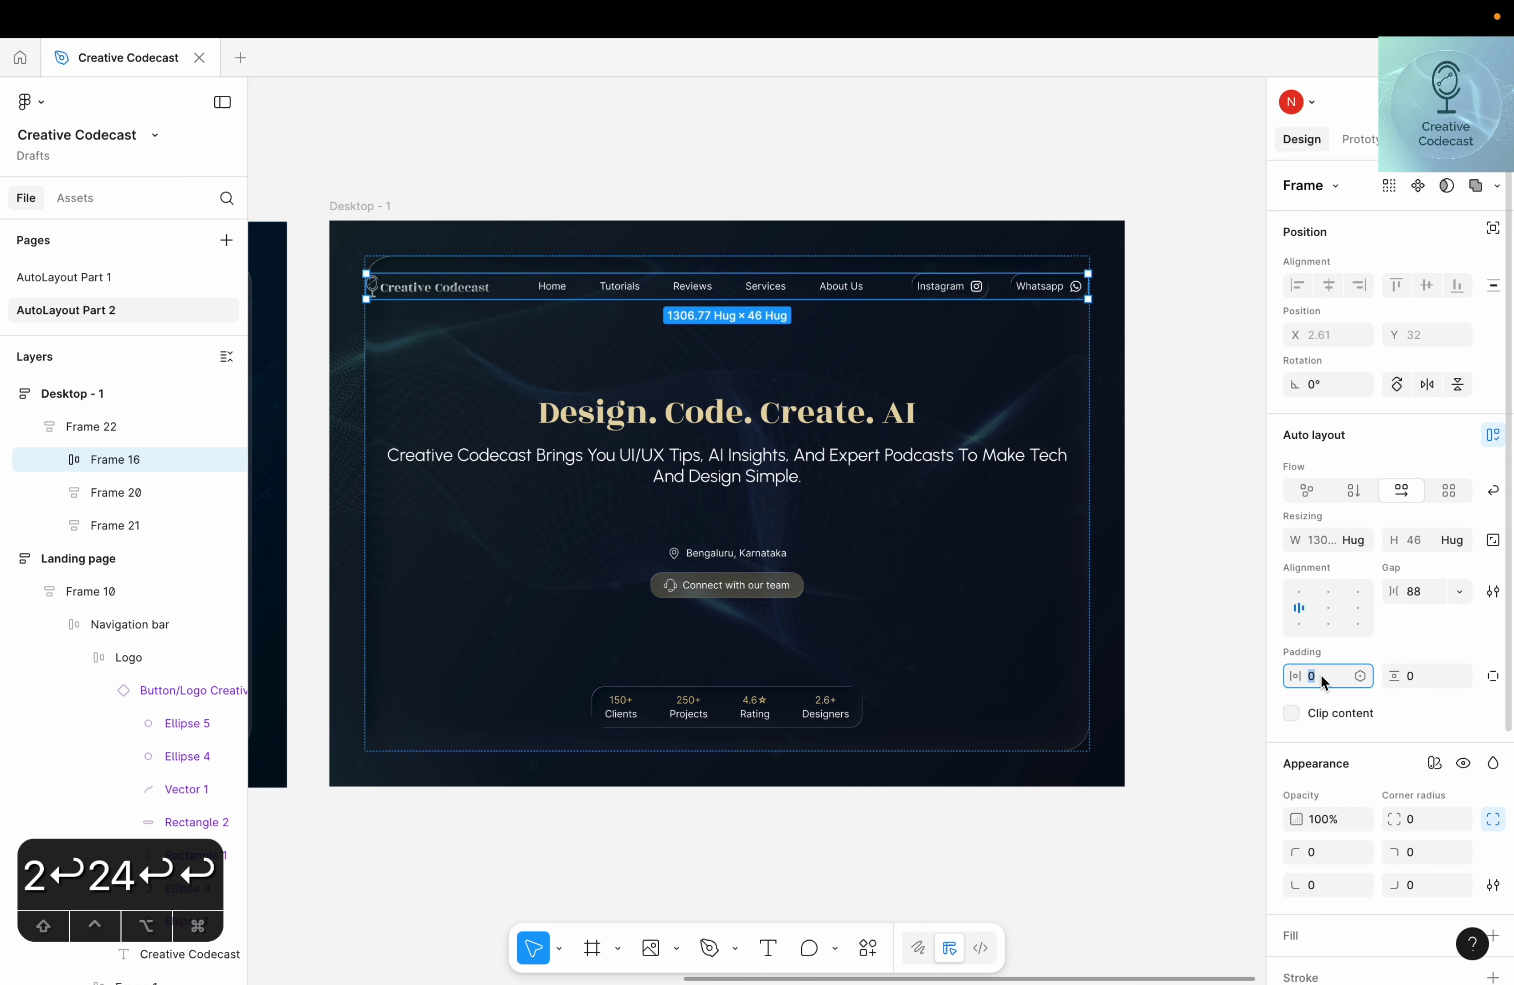
text(24)
key(Return)
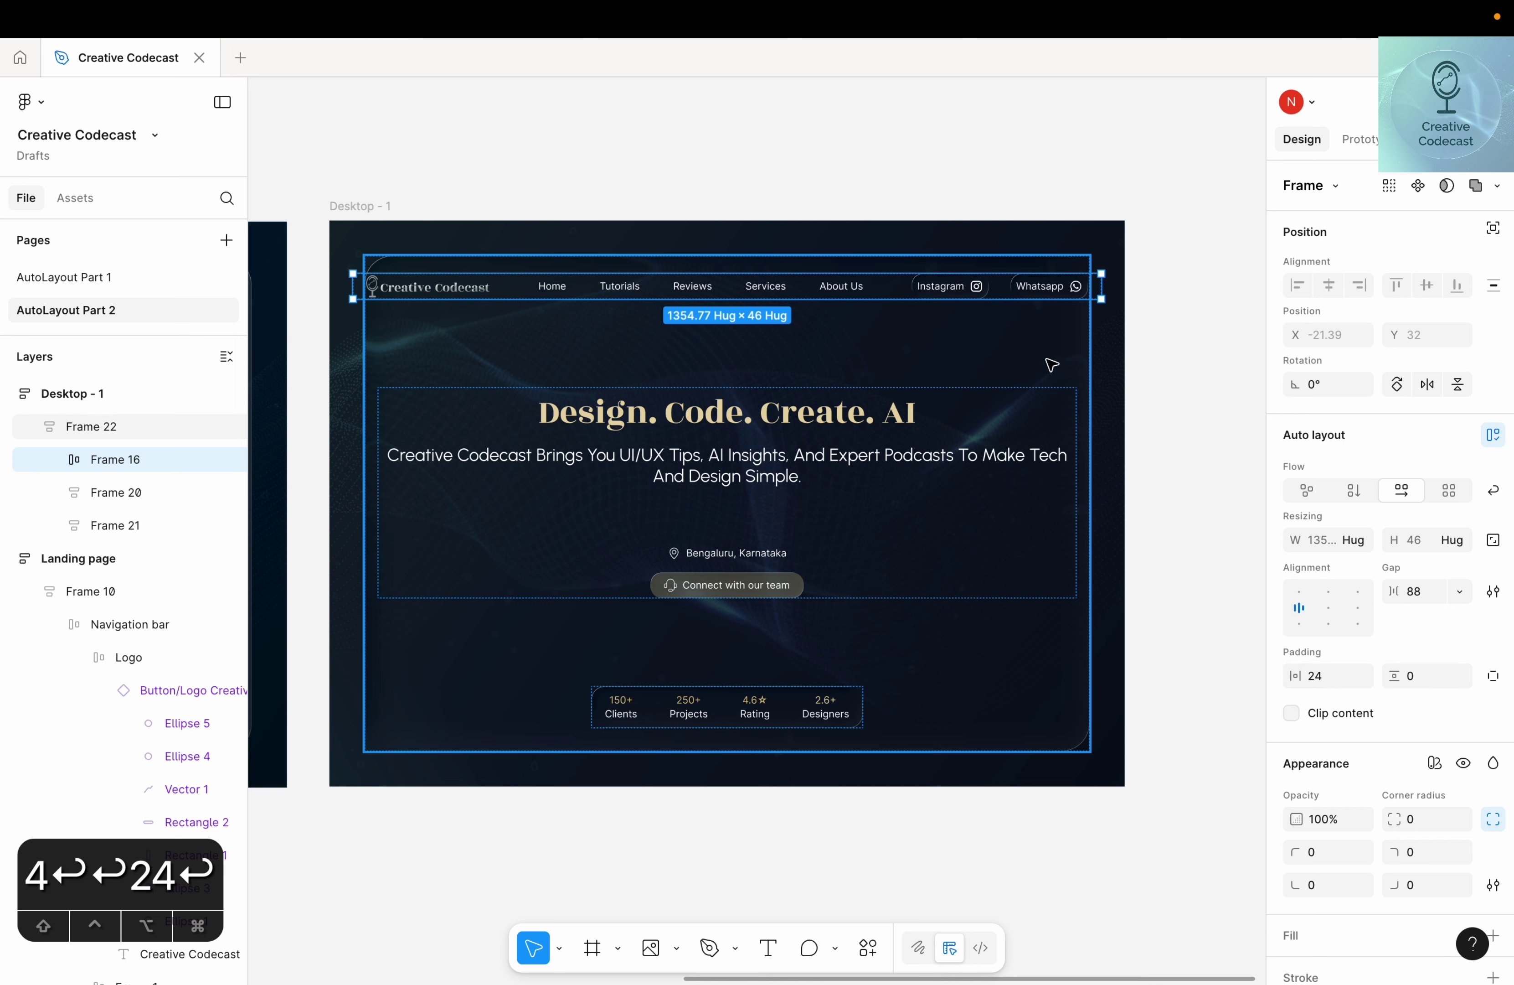
Set the gap between the navigation links in Frame 14 to Auto and narrow the frame to a width of about 539
scroll(790, 292, up, 3)
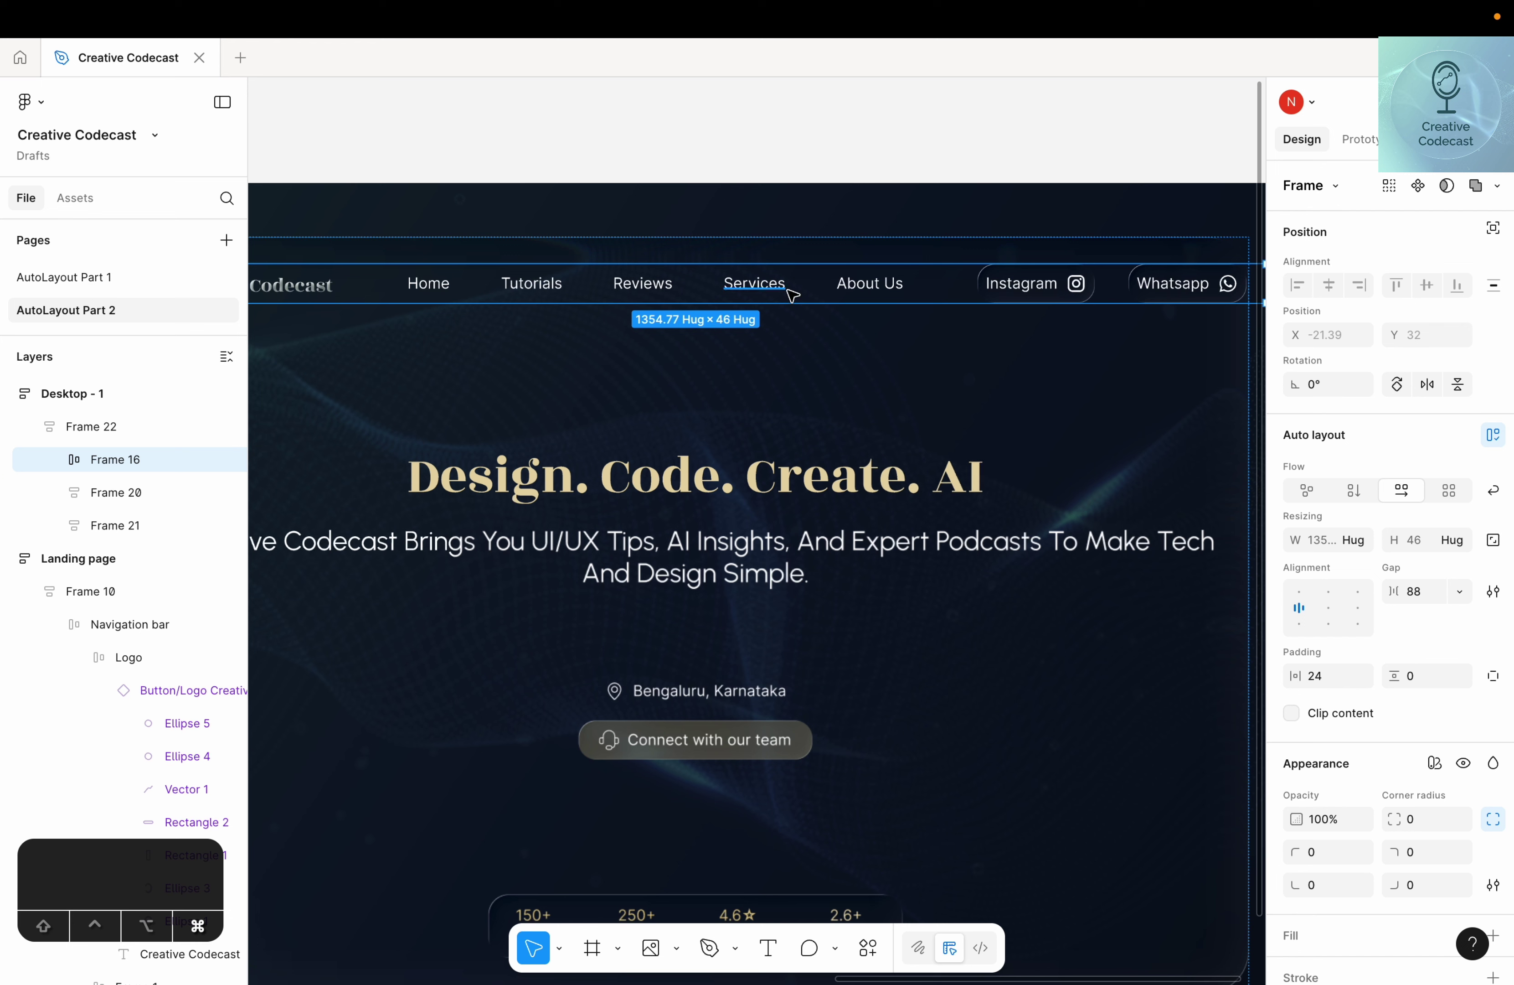
key(Return)
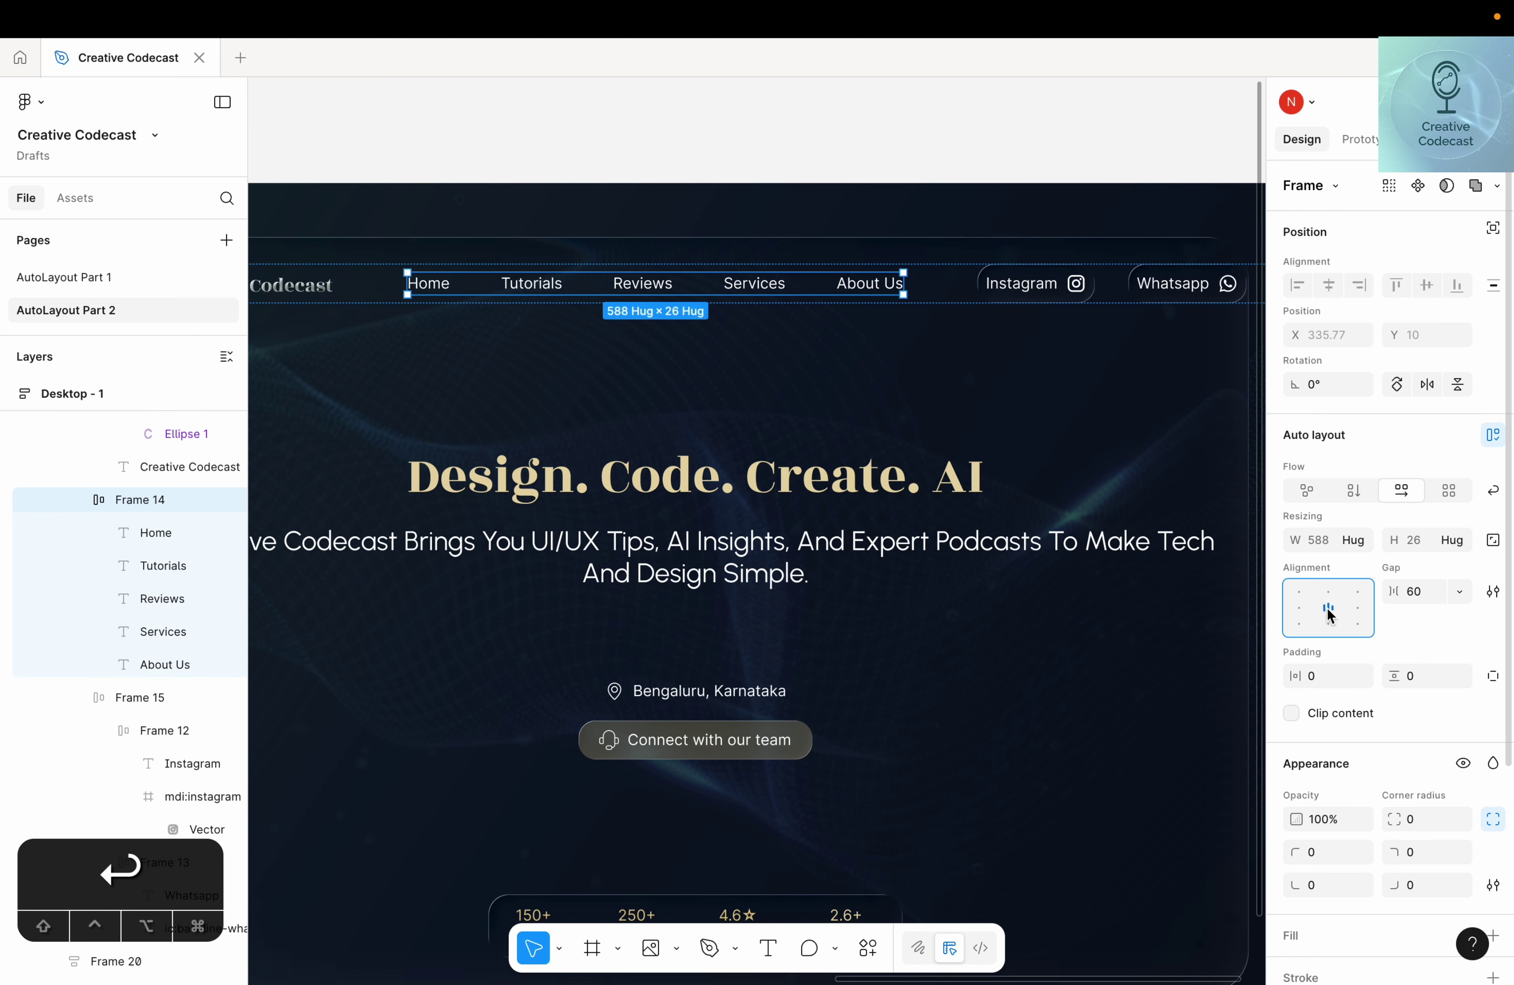
click(1461, 590)
click(1444, 613)
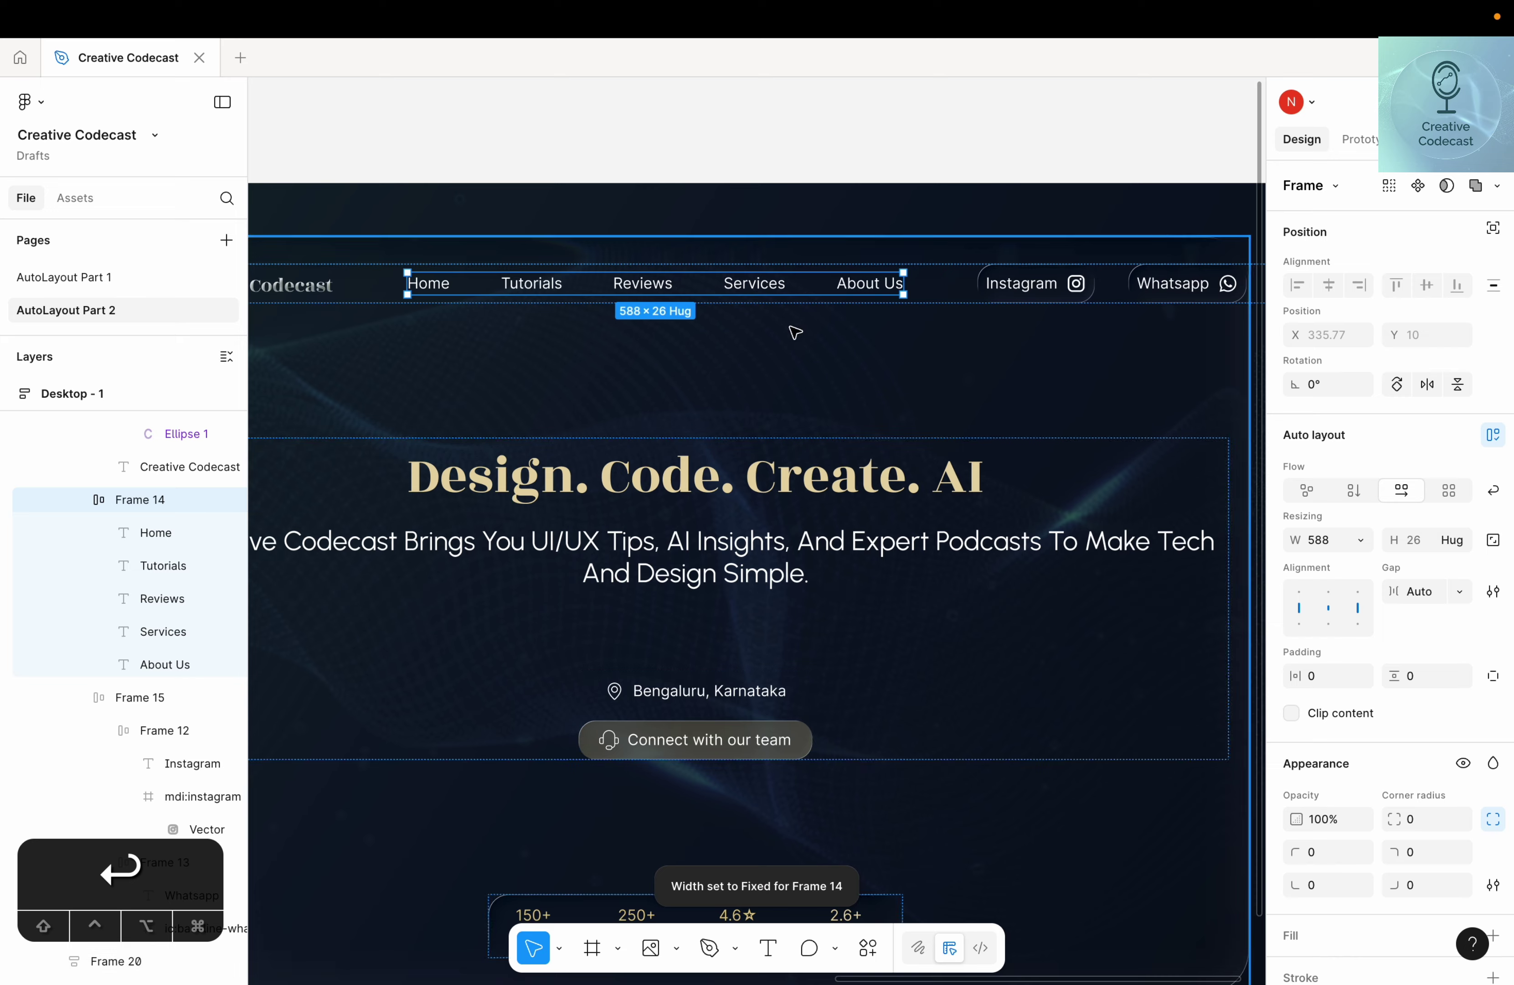
scroll(828, 322, right, 2)
scroll(828, 322, left, 1)
drag(857, 300, 814, 298)
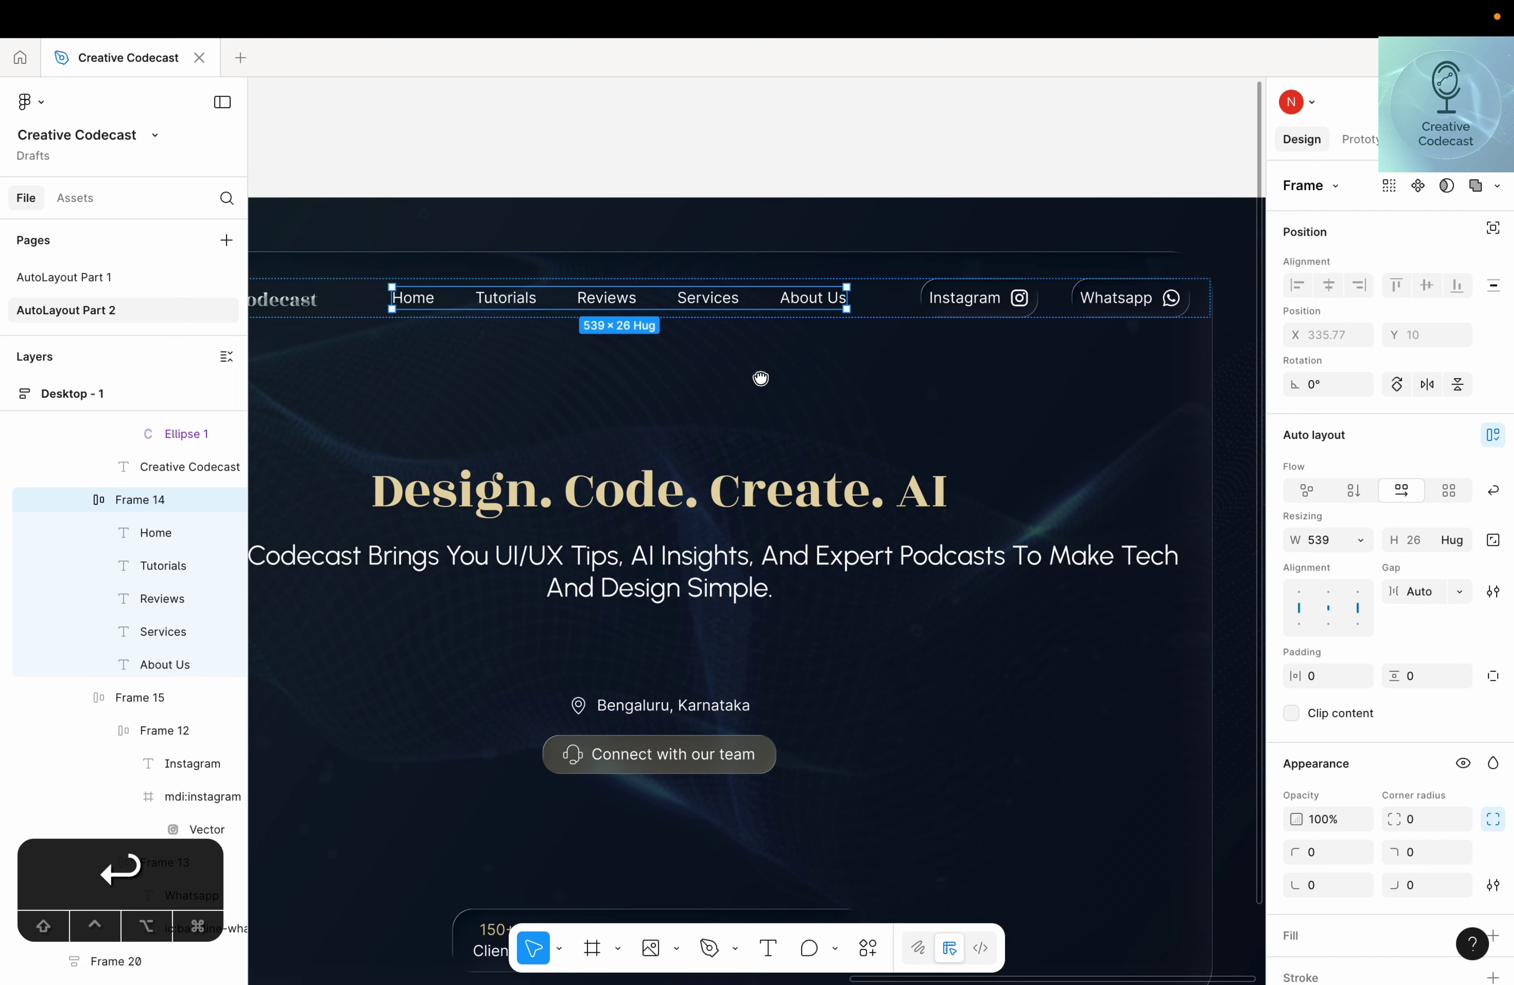
Set the gap between the Instagram and Whatsapp buttons in Frame 15 to 24
scroll(760, 379, down, 3)
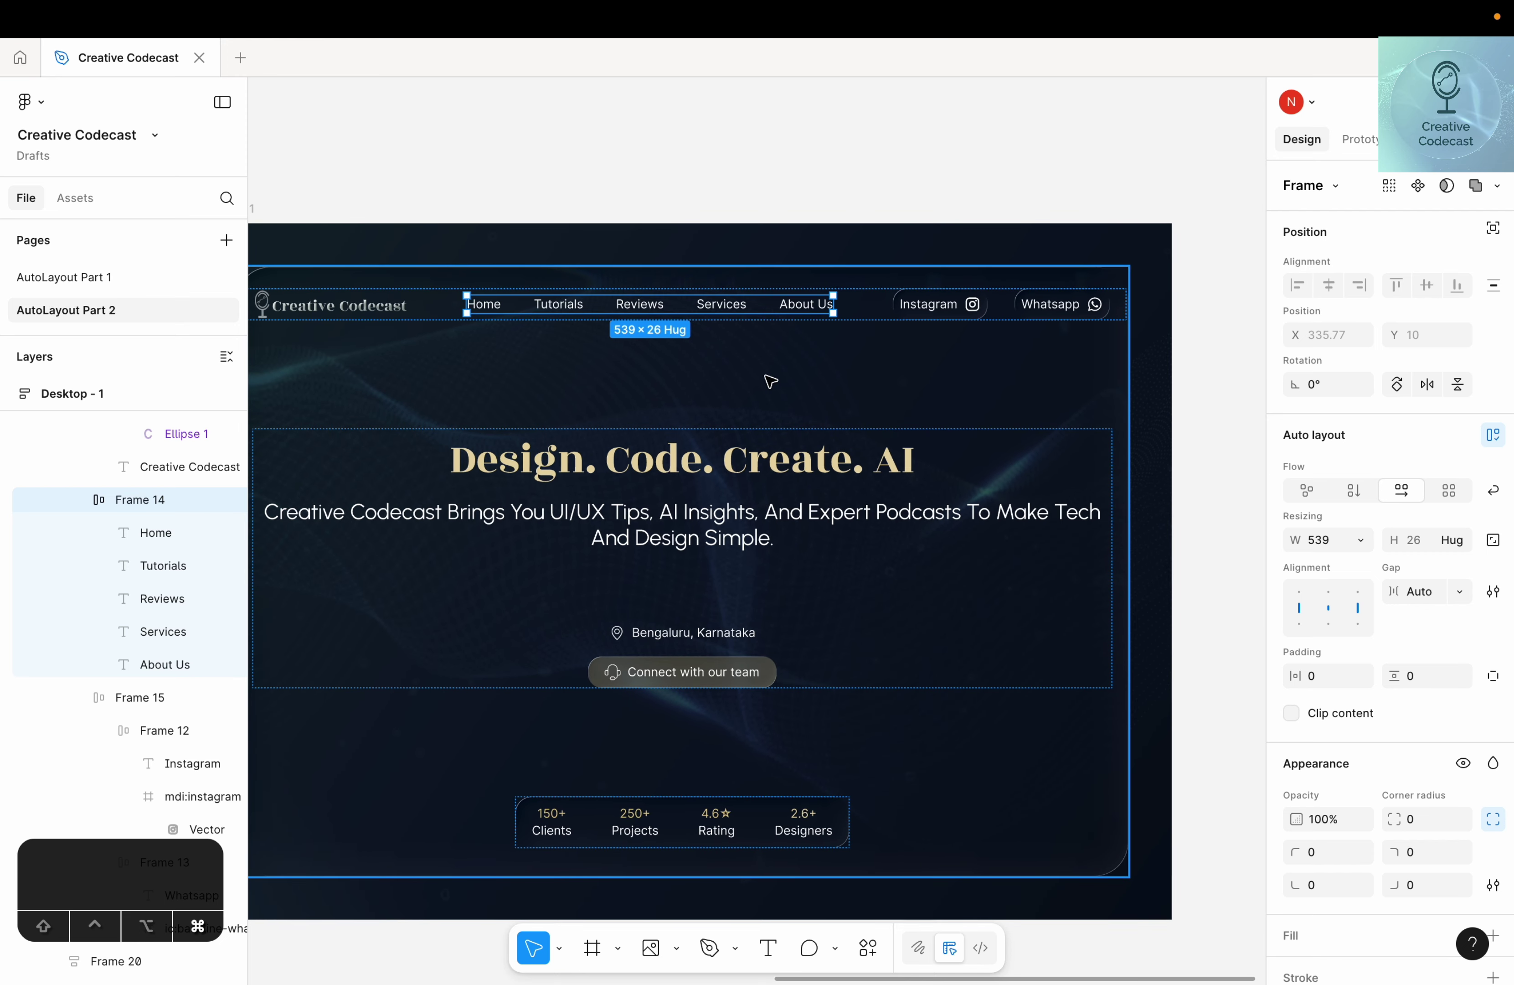
scroll(783, 394, down, 1)
click(930, 306)
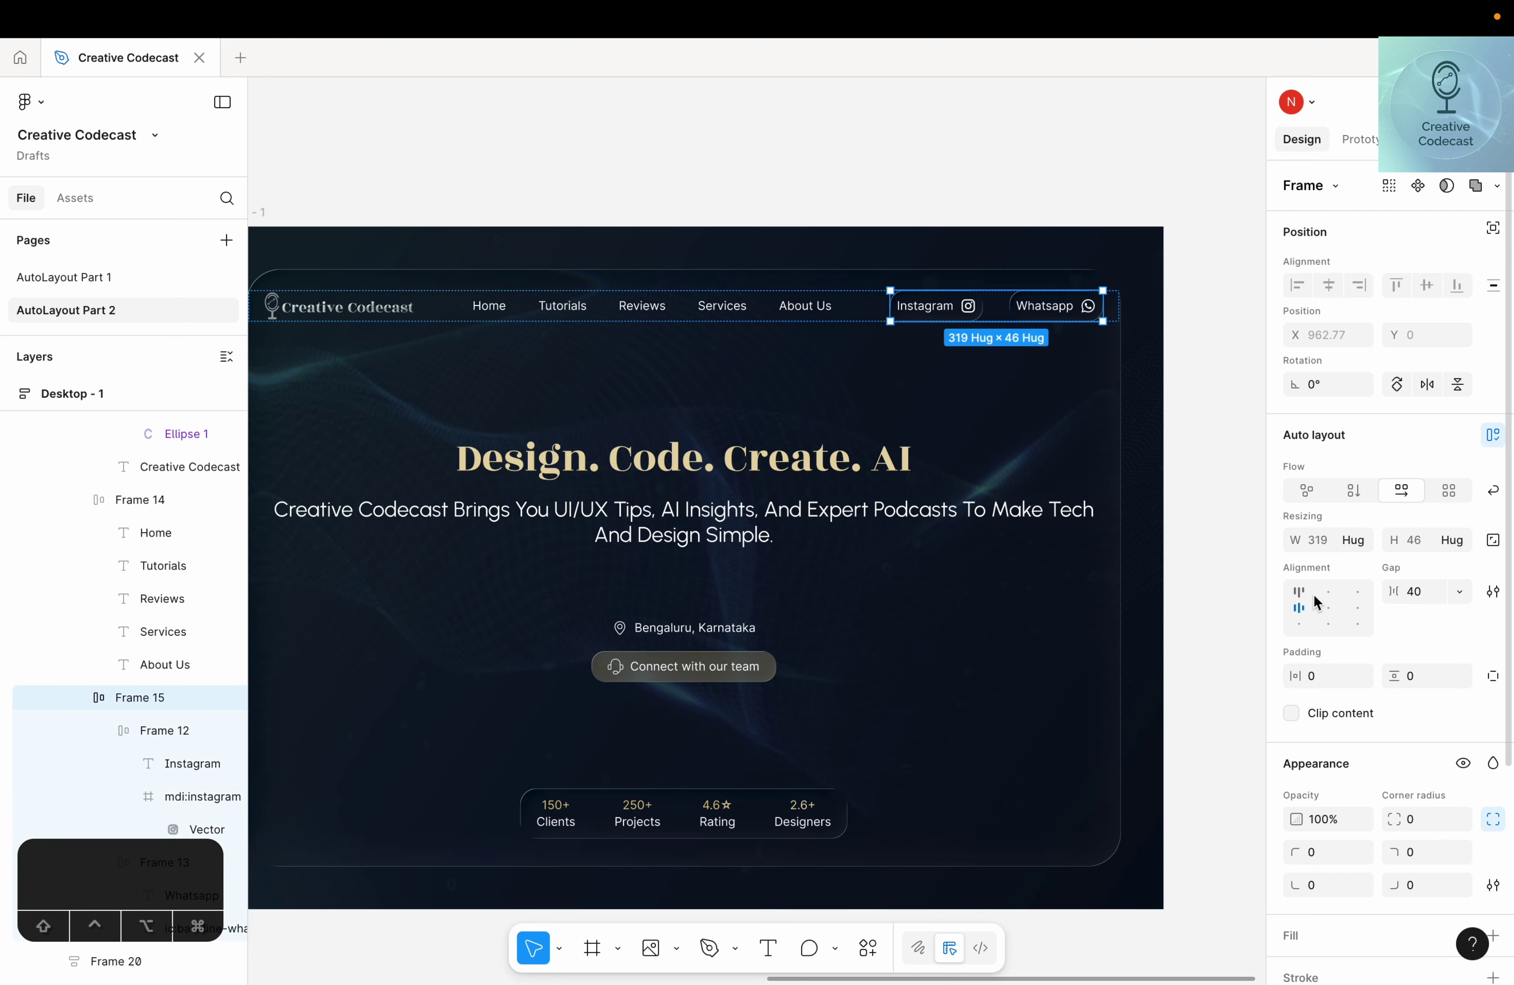
text(24)
key(Return)
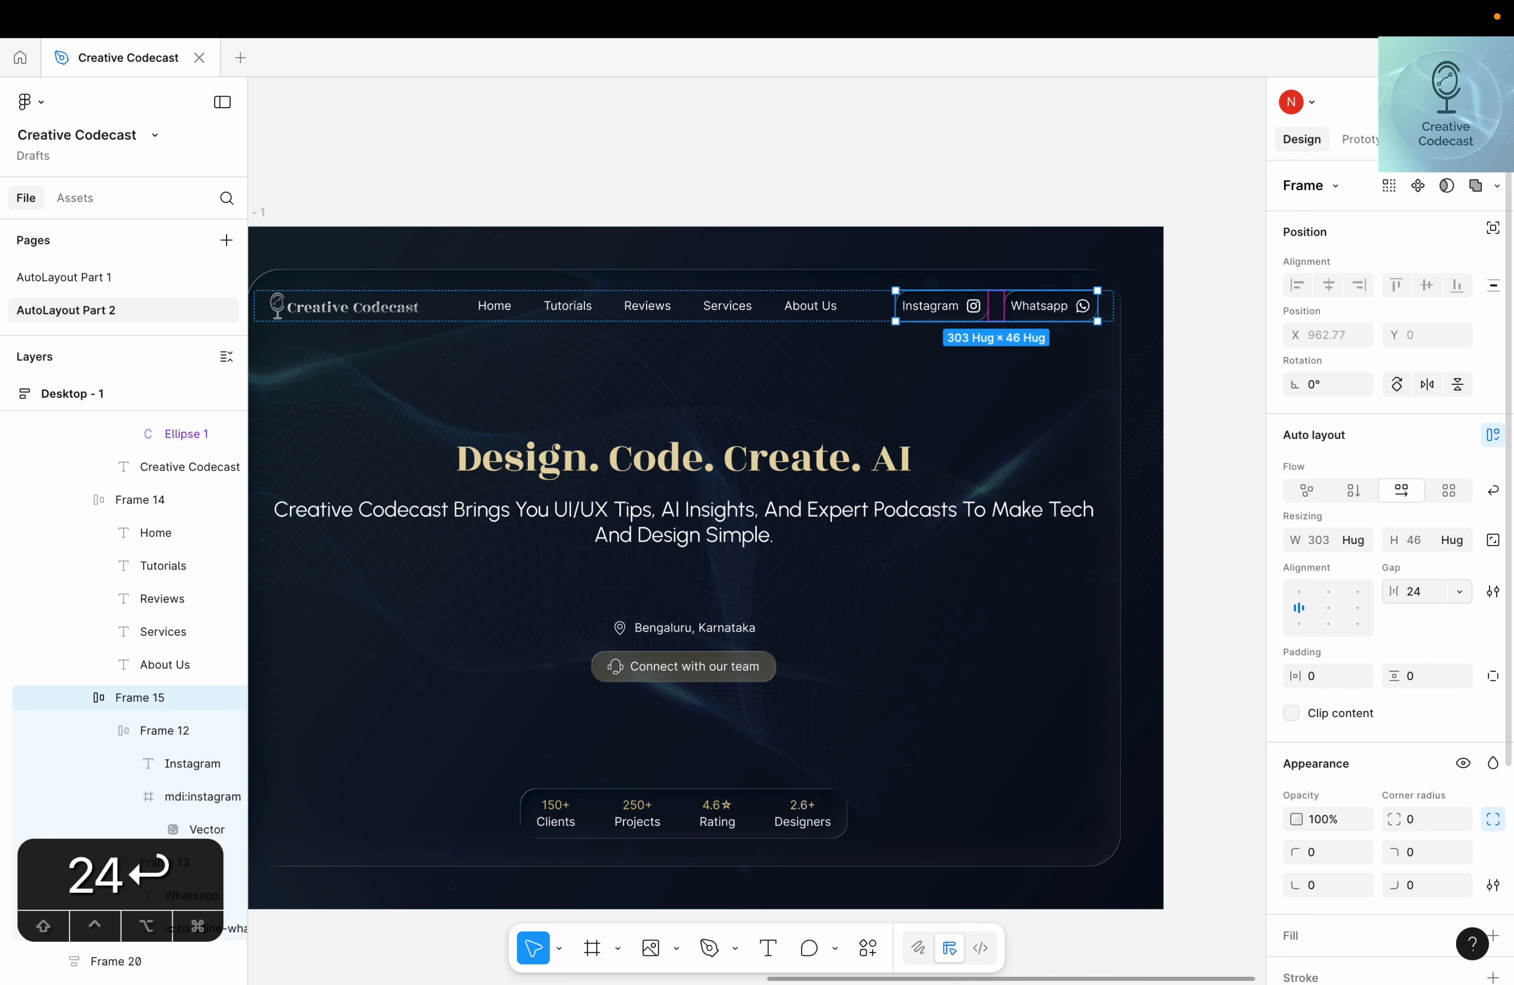
Set the navigation bar's (Frame 16) gap to Auto and its width to fill Frame 22
click(316, 309)
scroll(333, 310, left, 3)
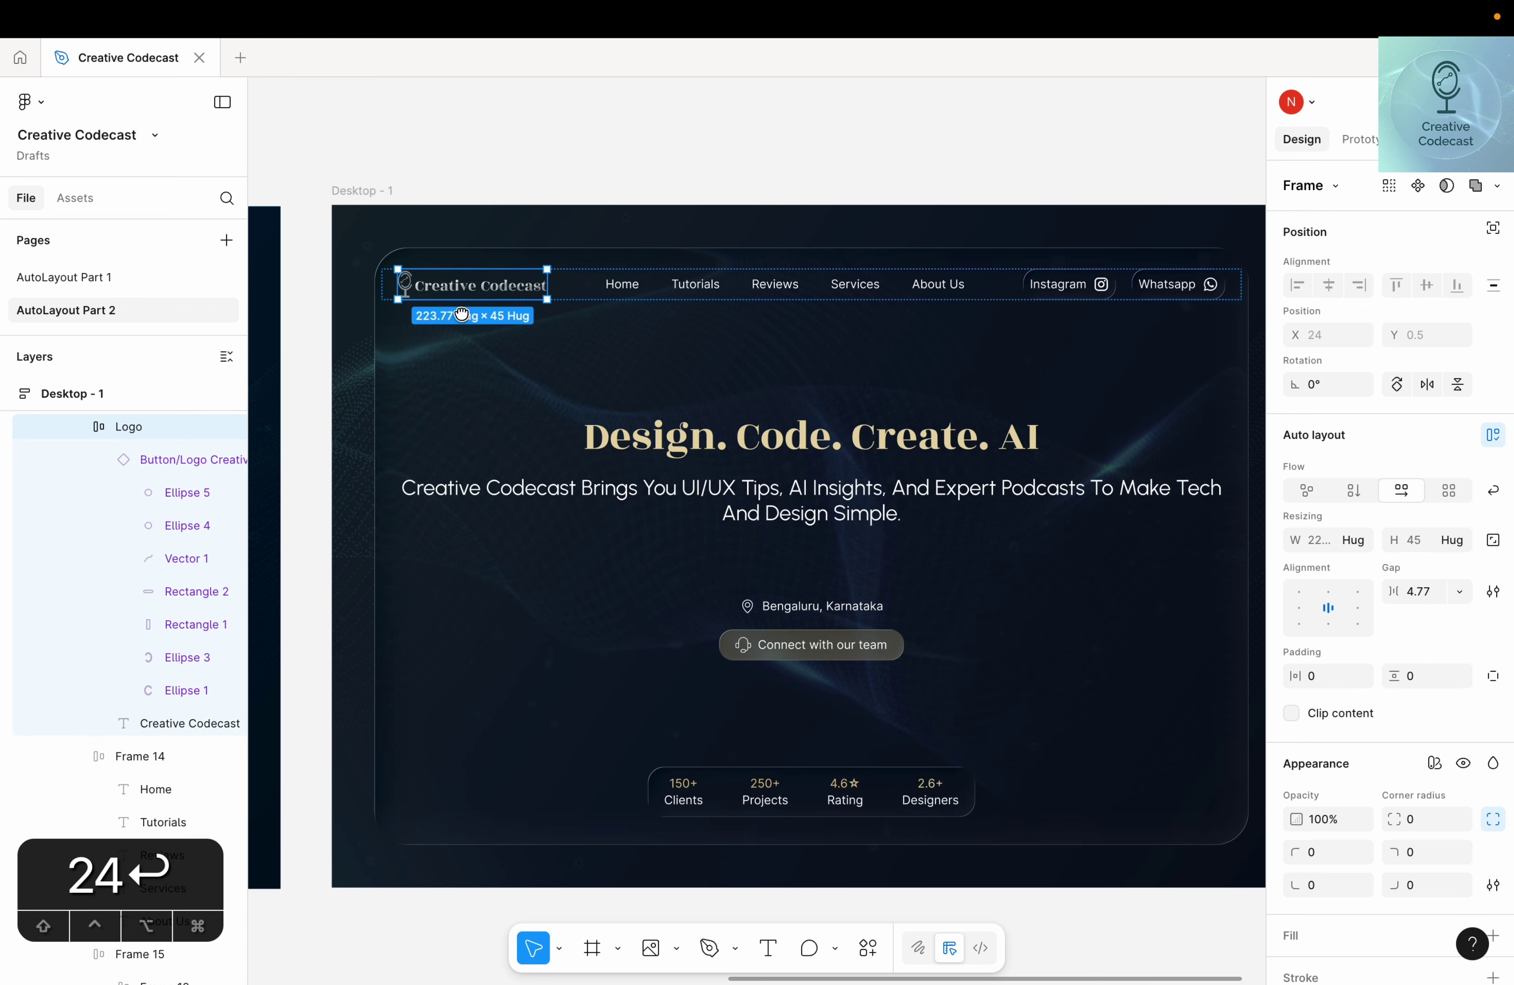
click(660, 296)
key(Escape)
scroll(703, 512, right, 3)
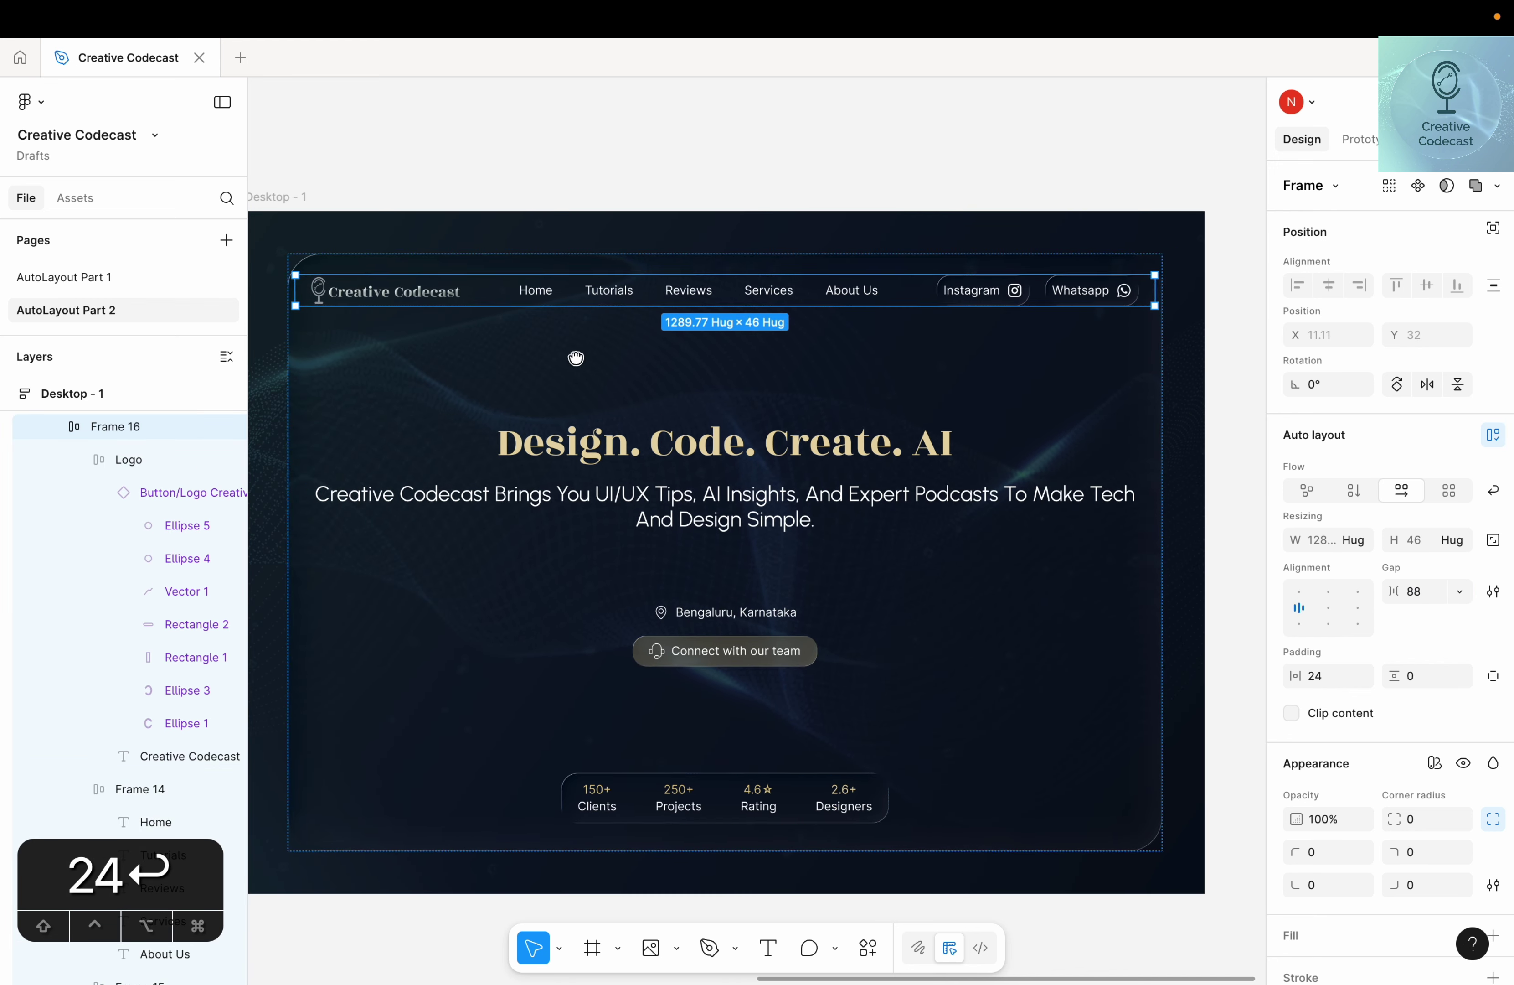
click(1461, 595)
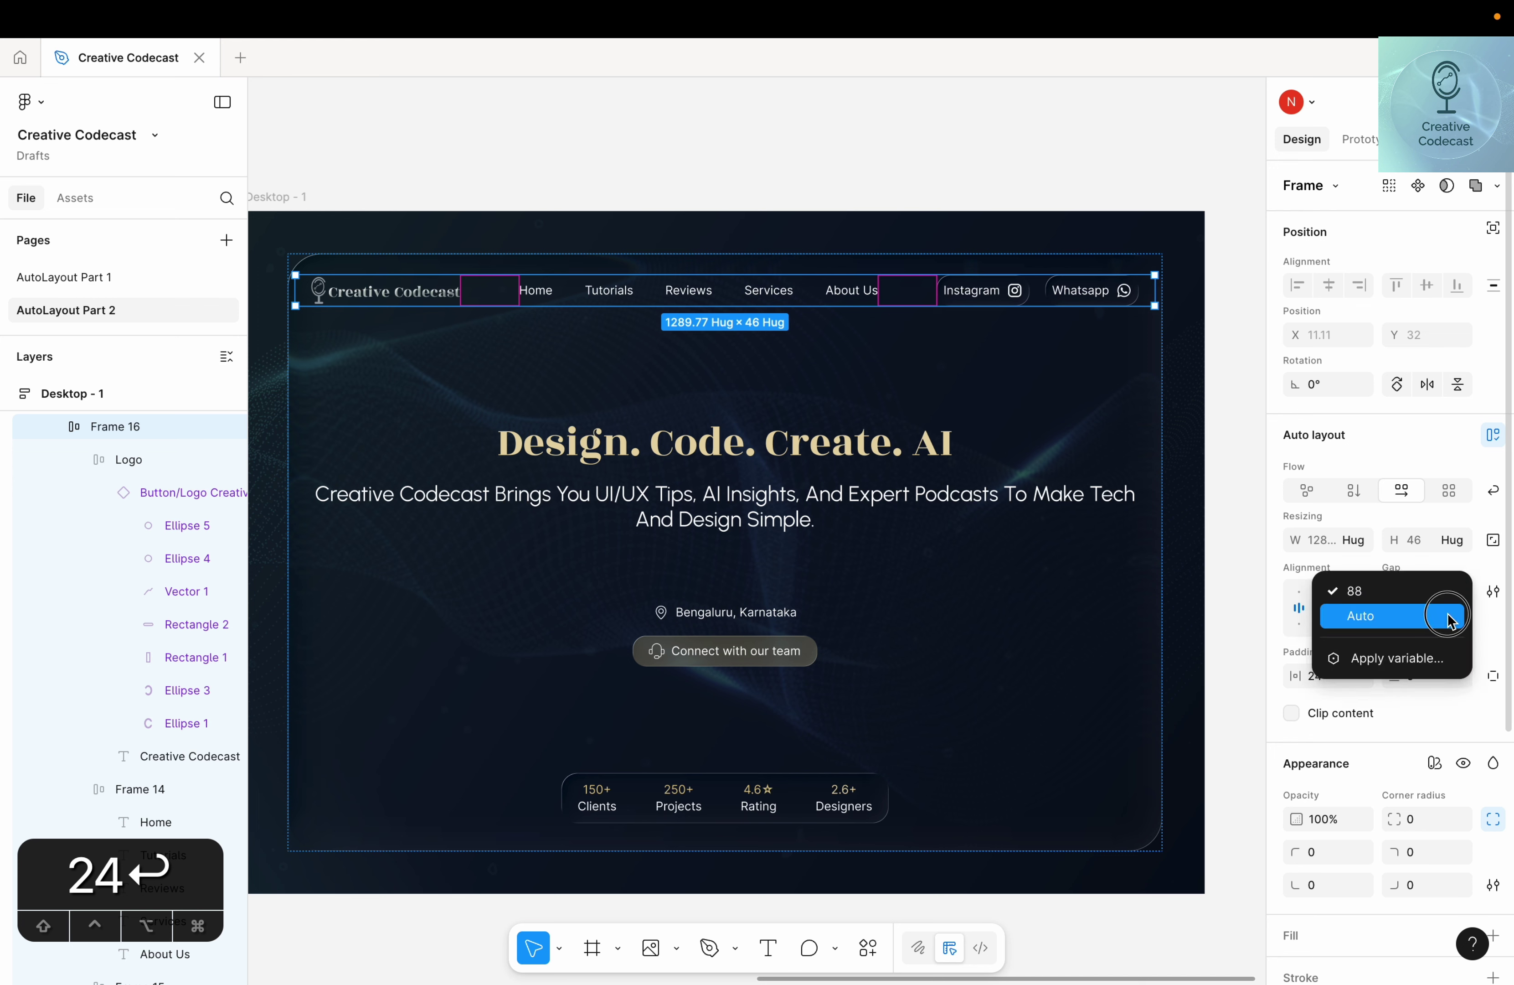
click(1451, 617)
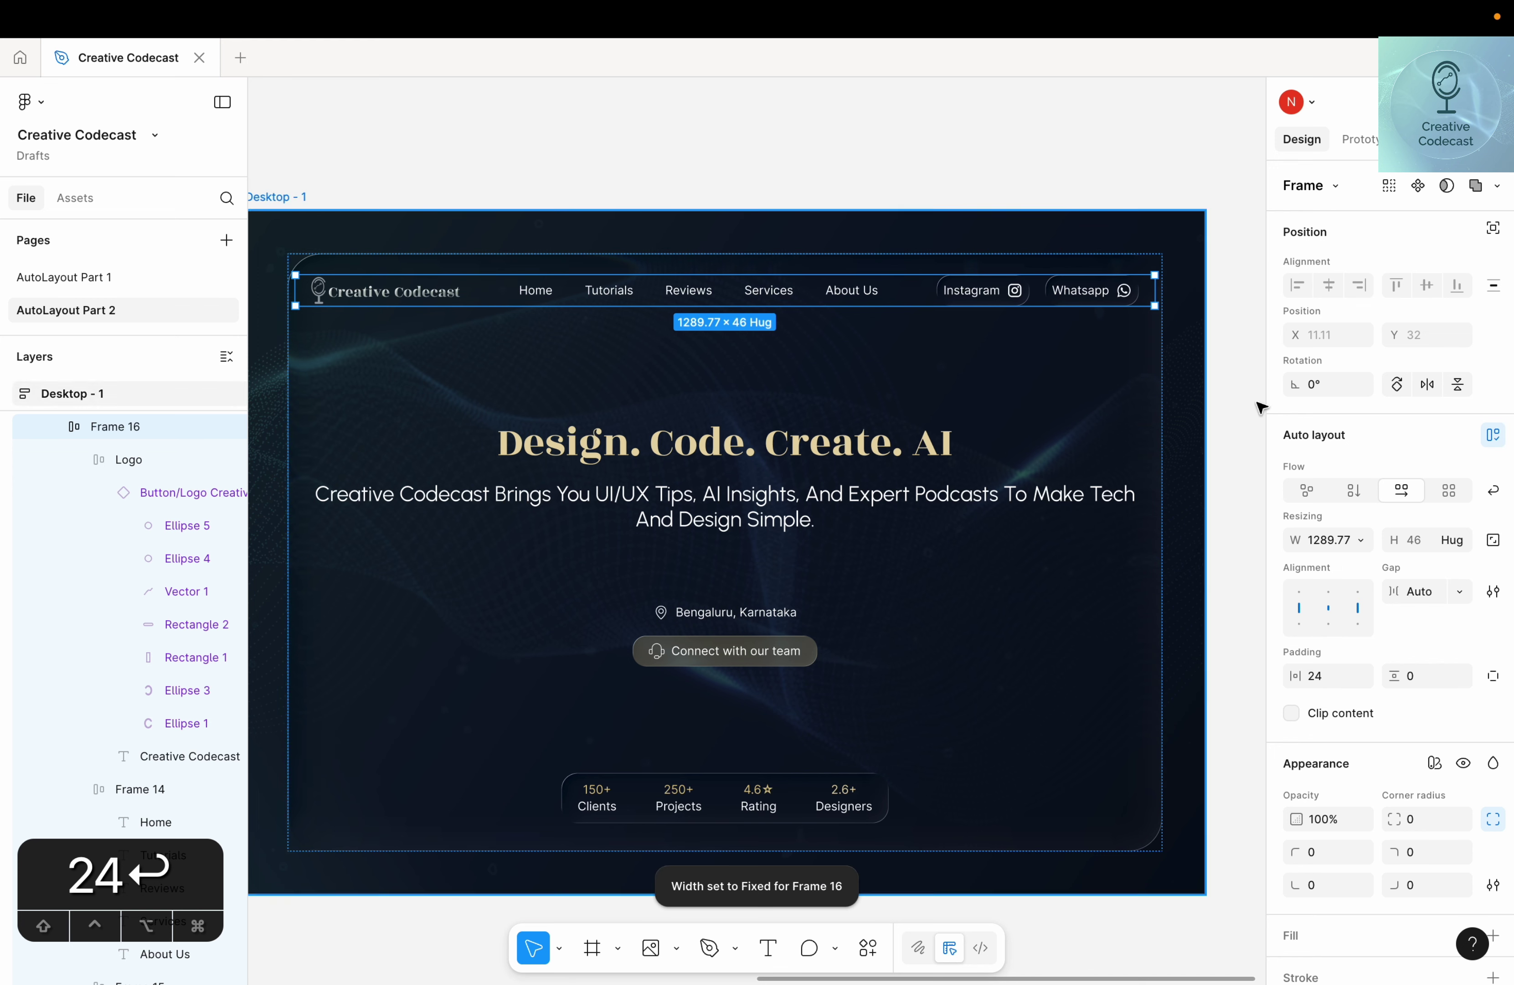
click(1362, 541)
click(1374, 589)
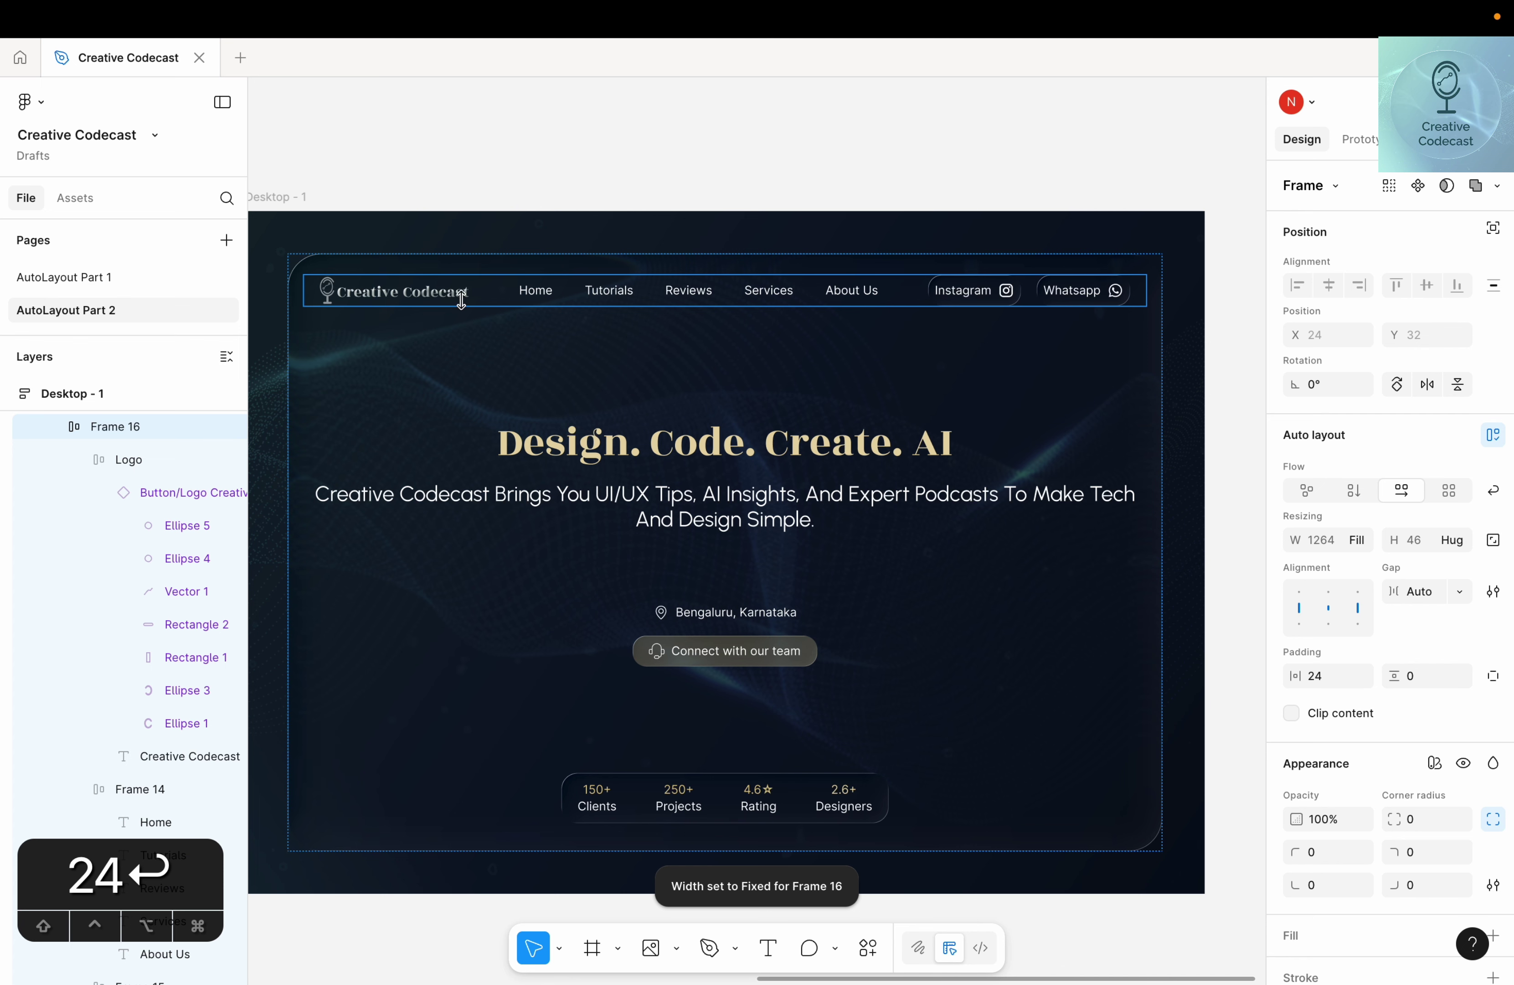
click(977, 203)
scroll(979, 203, down, 2)
scroll(977, 203, down, 3)
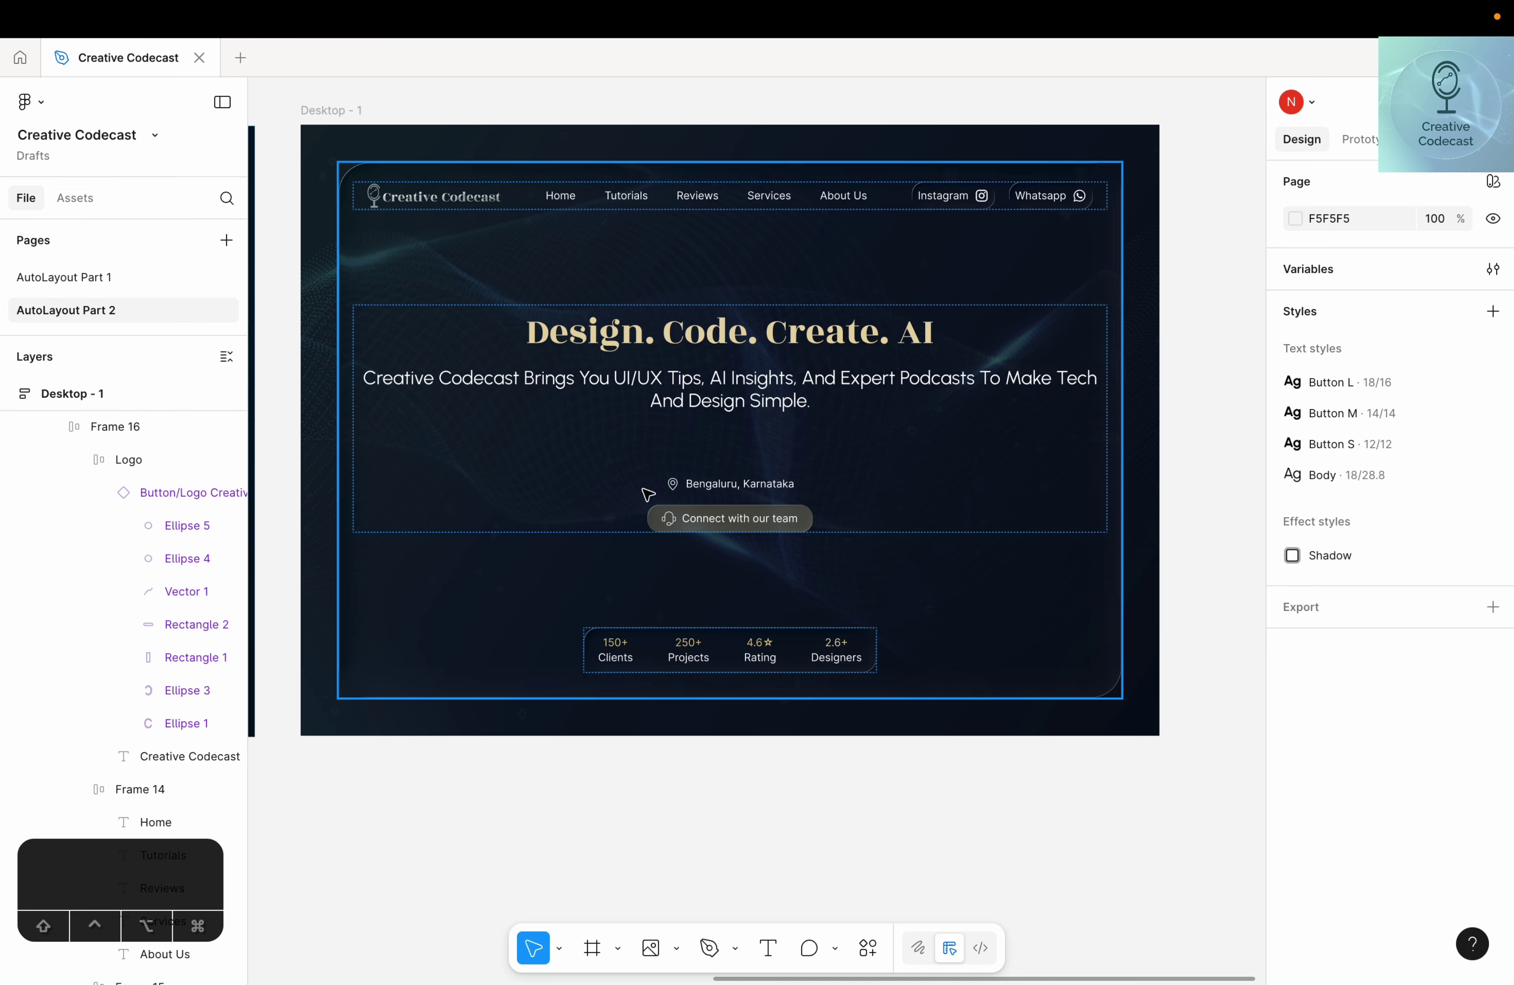
Test how the layout responds by changing the width of Desktop - 1, and undo the resizing
click(331, 112)
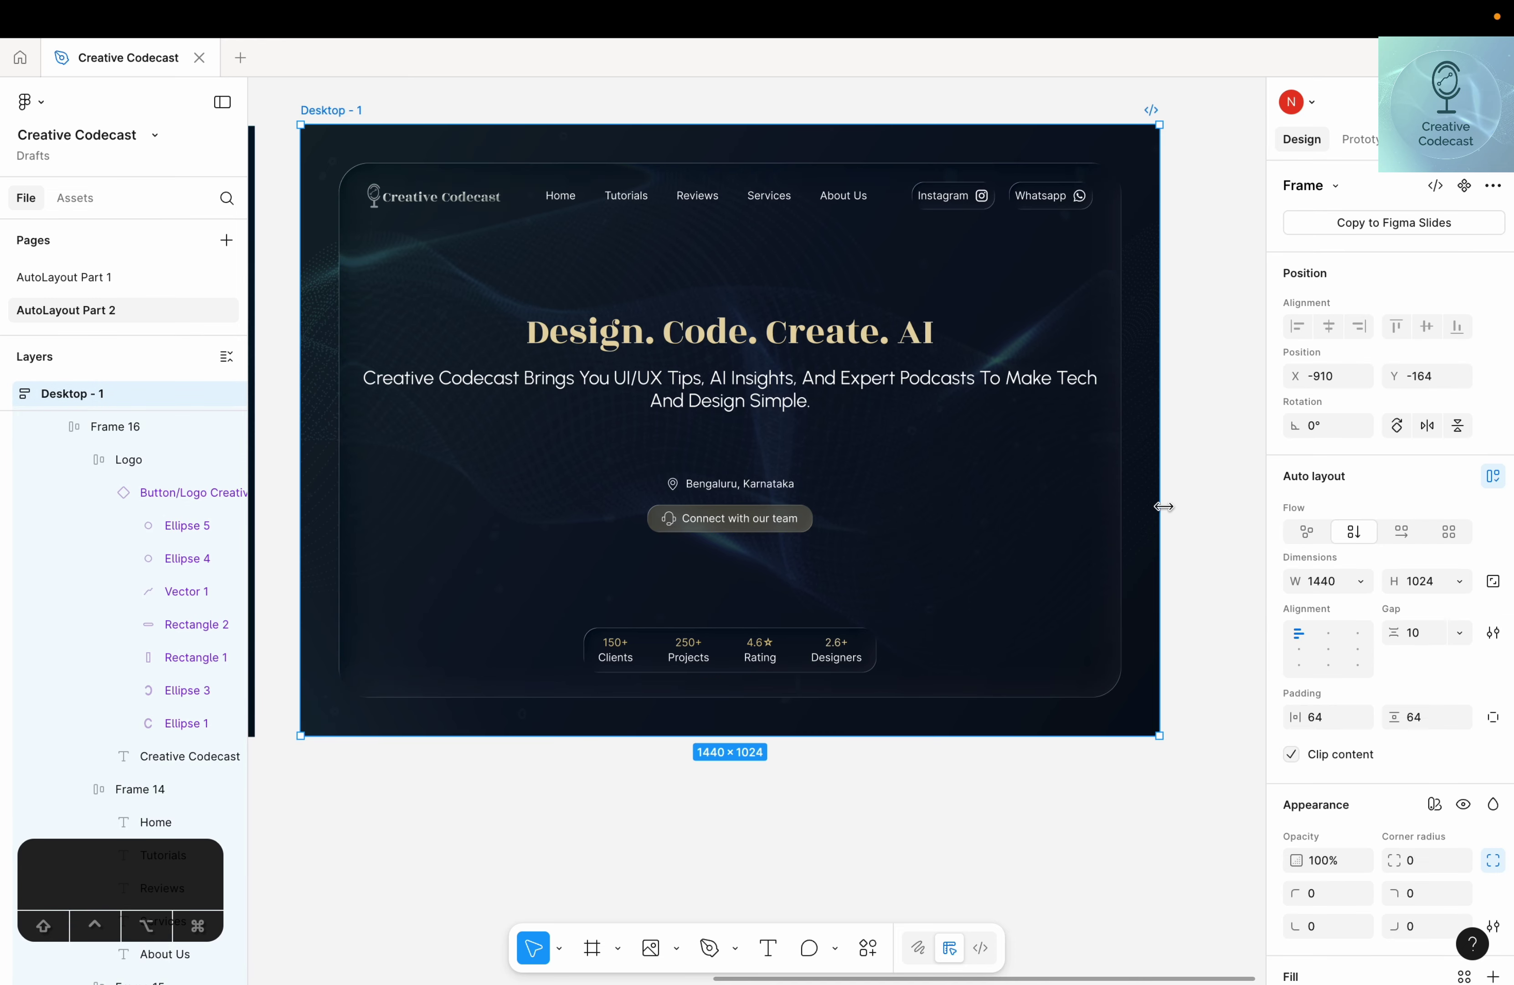
drag(1160, 505, 1031, 474)
drag(776, 443, 683, 433)
scroll(799, 480, left, 8)
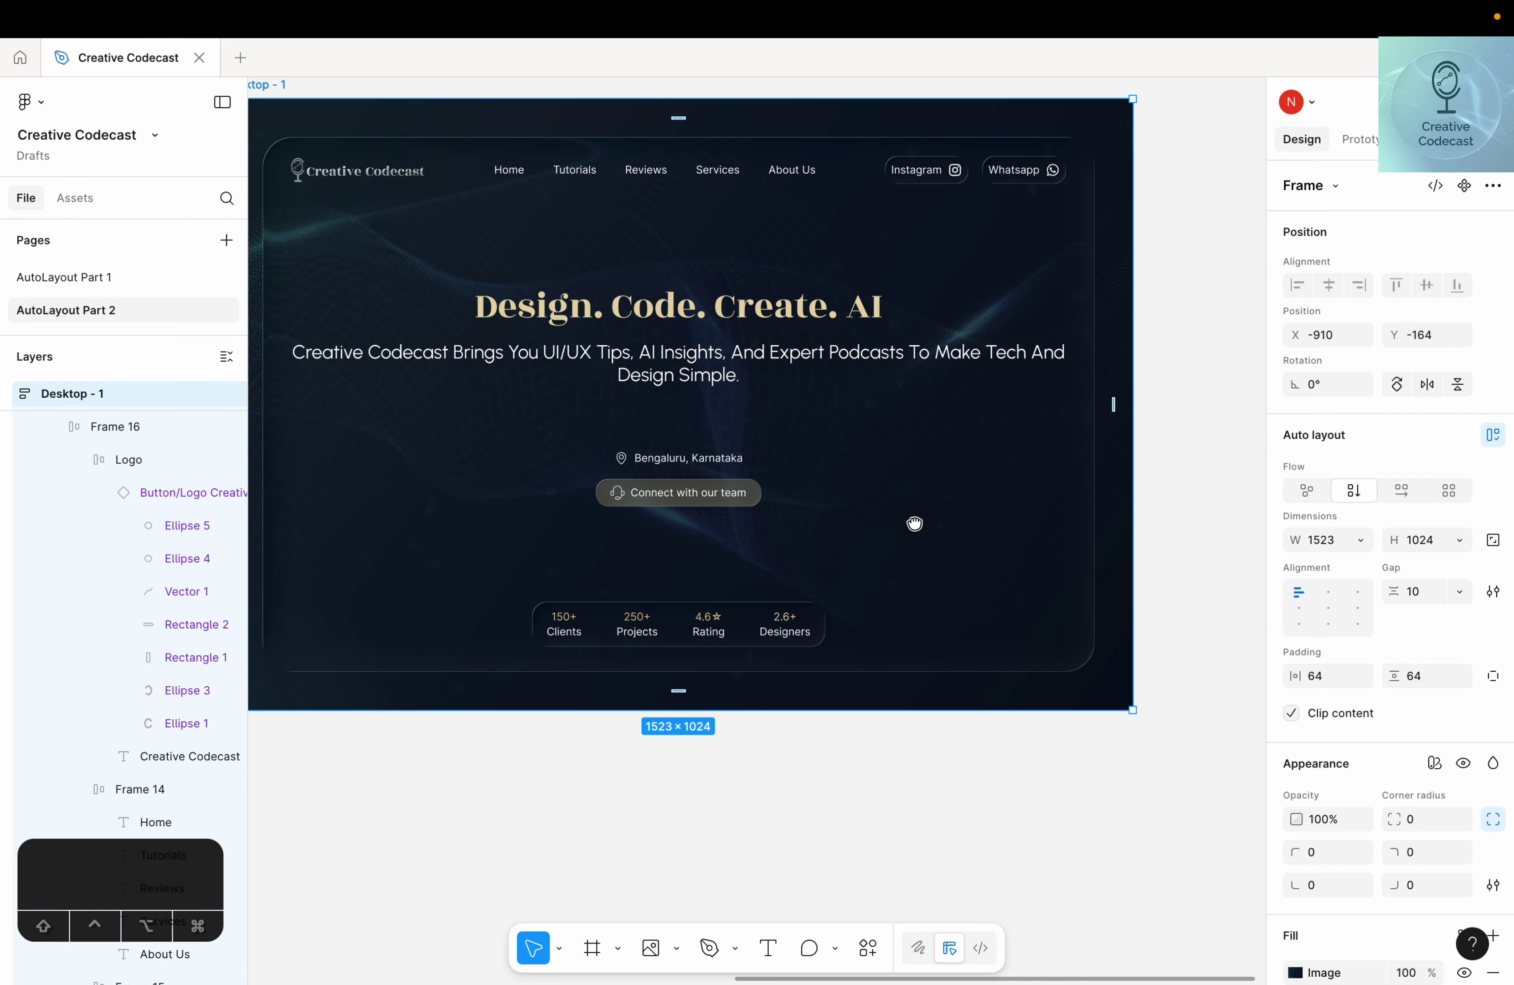
scroll(913, 524, down, 3)
drag(1054, 506, 991, 502)
key(super+z)
key(super+z)
Set the width of the statistics bar (Frame 21) to fill Frame 22
scroll(900, 673, up, 6)
scroll(900, 673, down, 4)
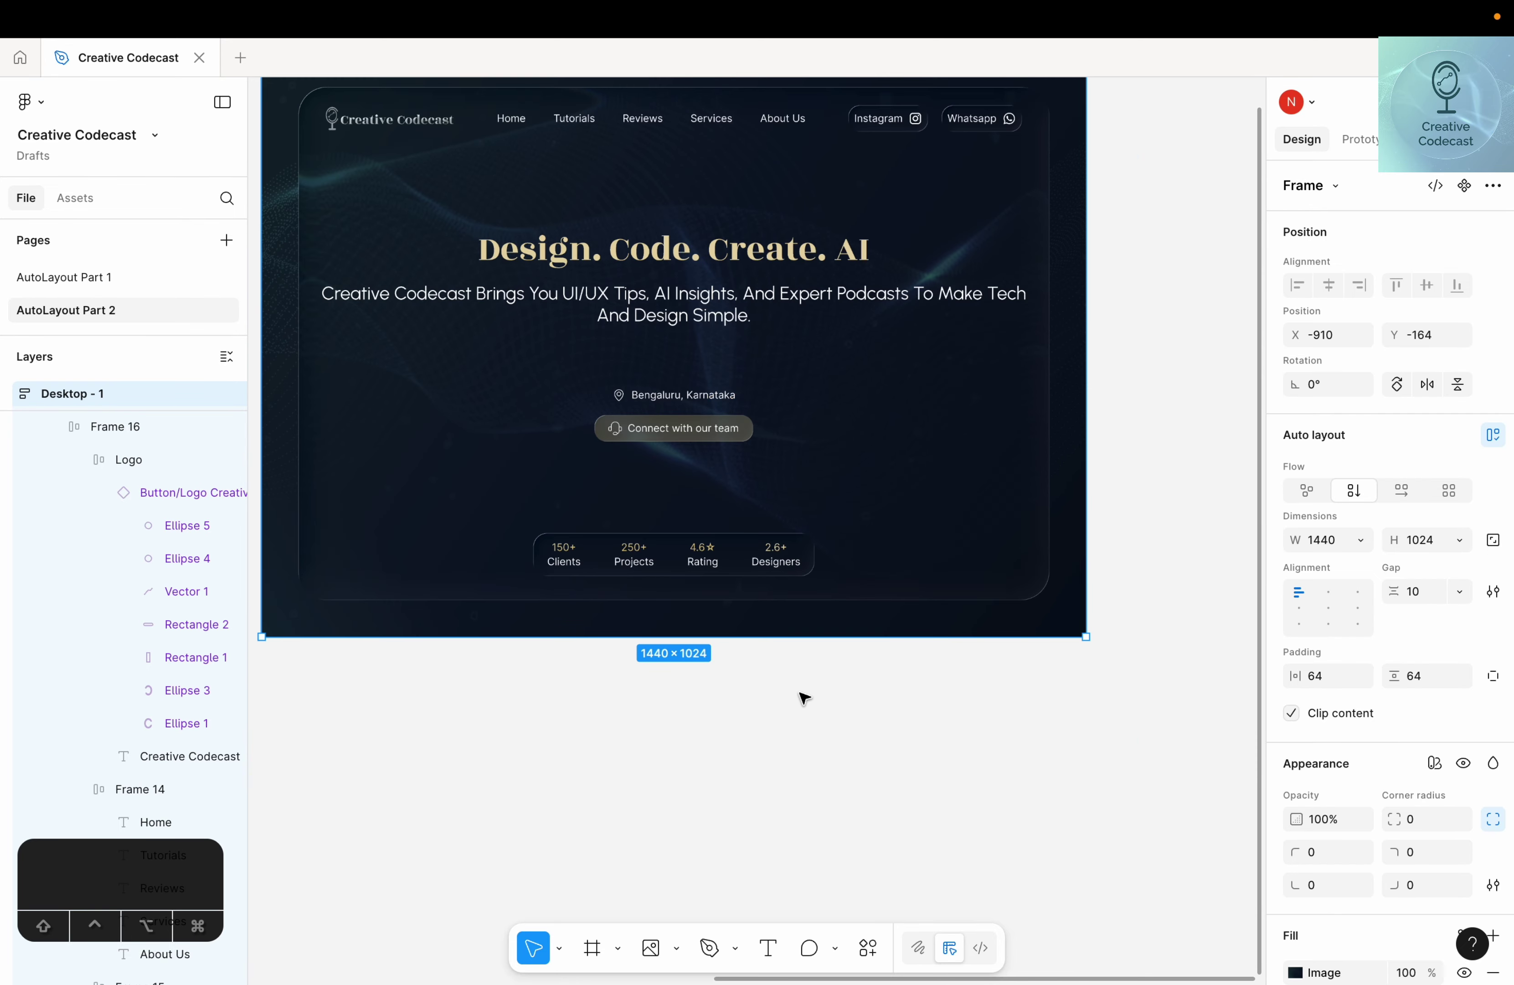
drag(805, 697, 884, 794)
click(713, 648)
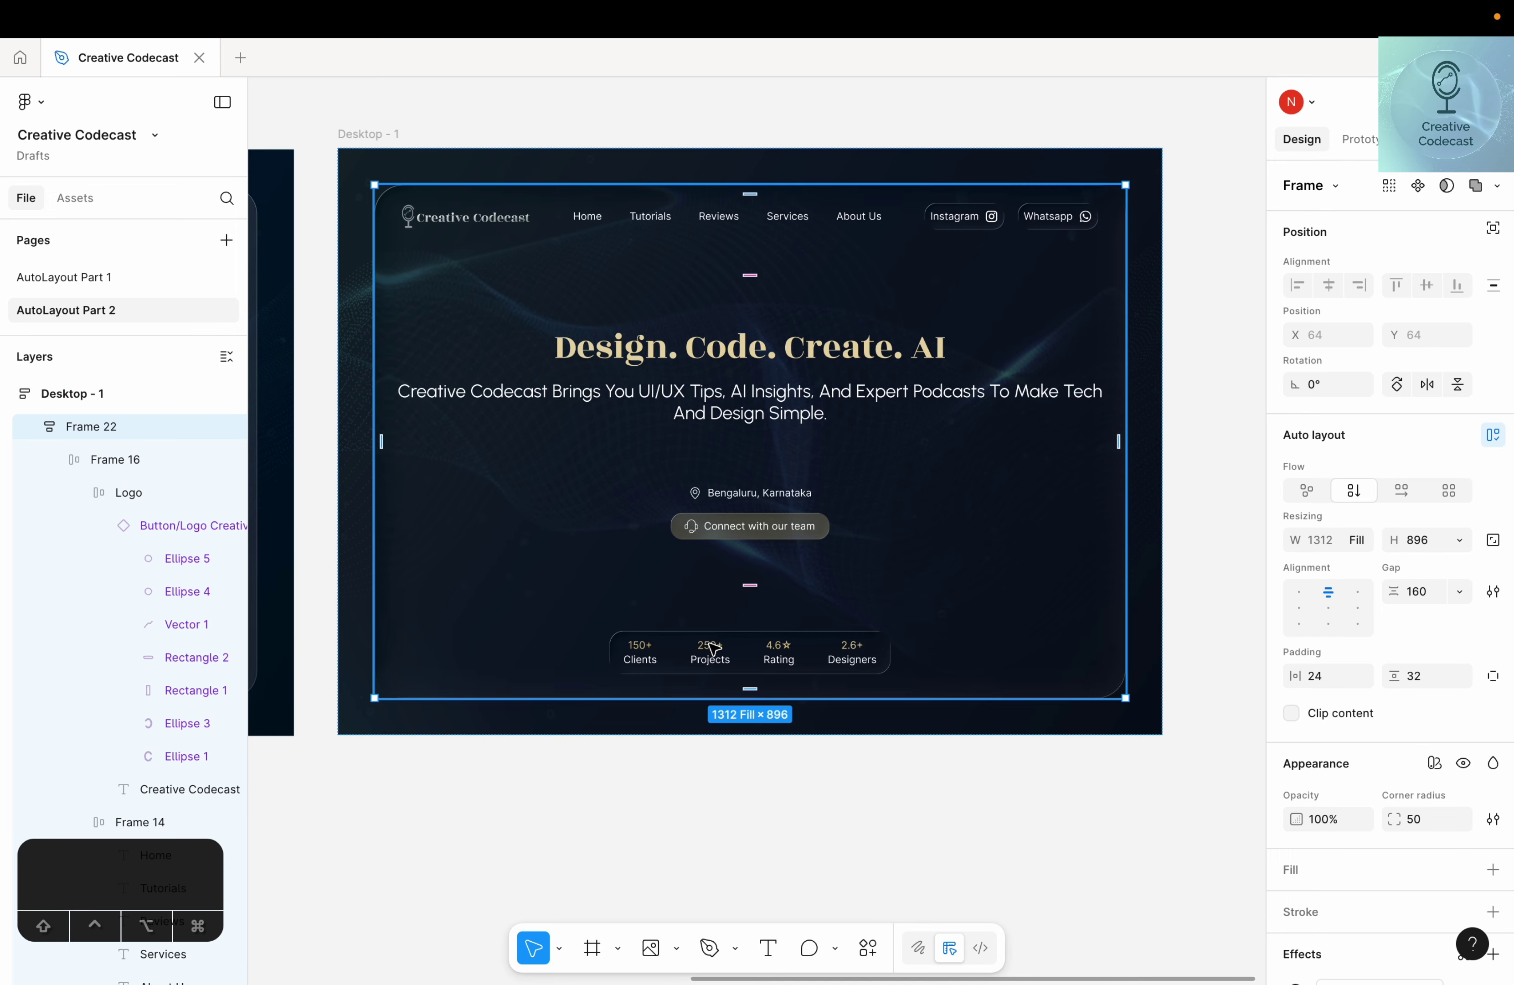
key(Return)
key(Return)
click(712, 648)
click(611, 659)
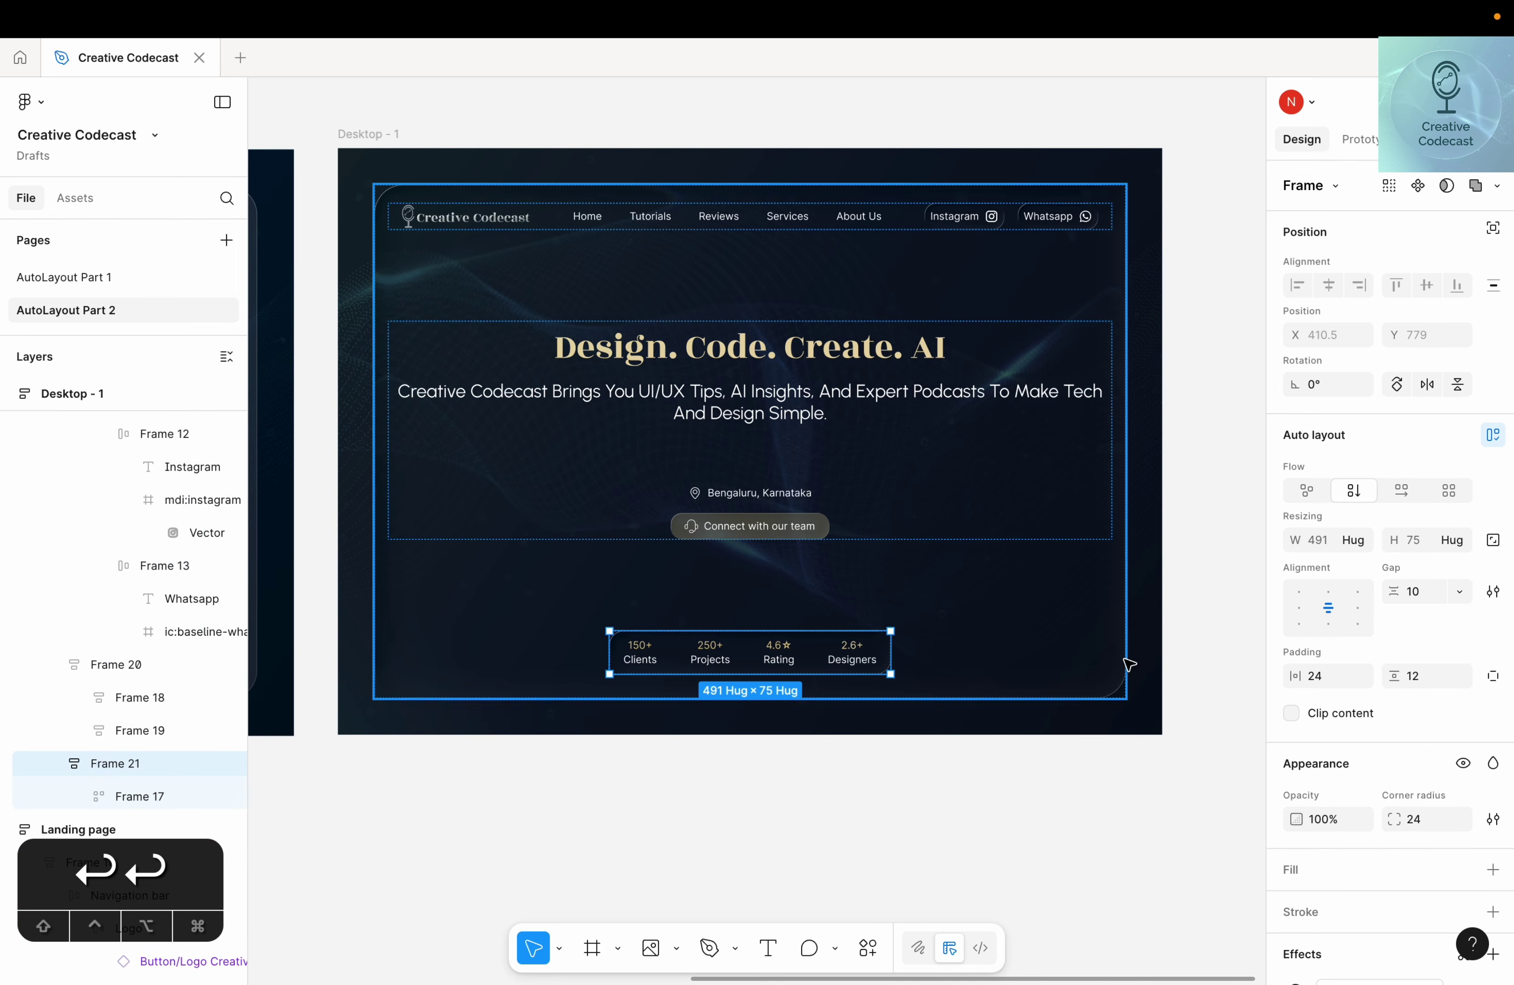
click(1359, 540)
click(1361, 565)
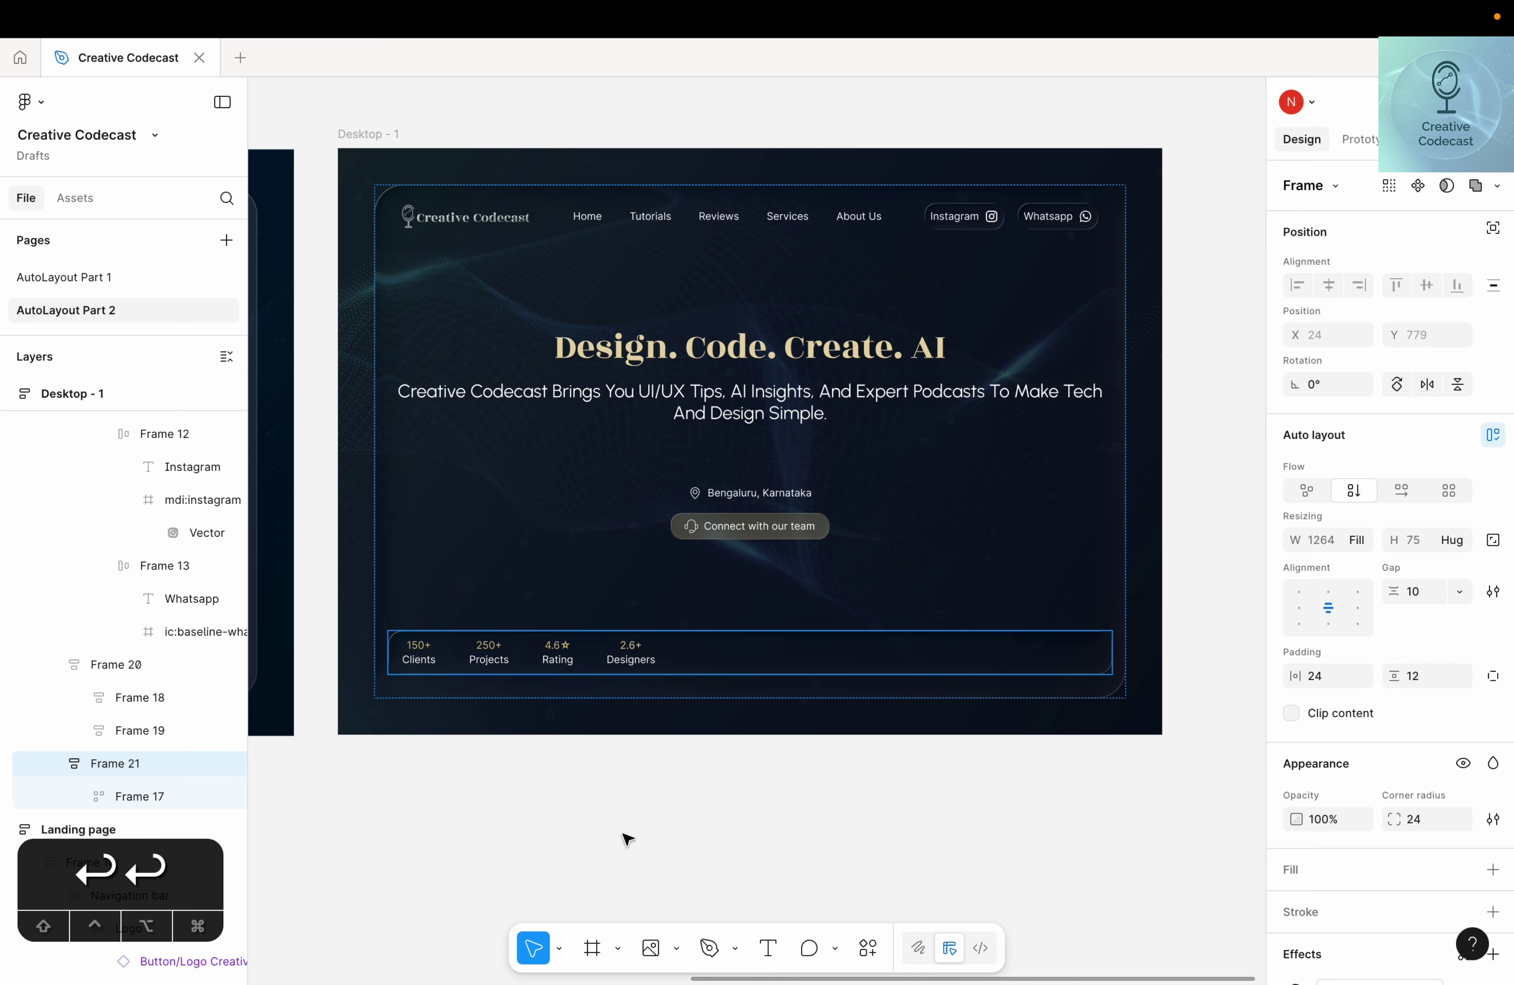
Align the statistics inside Frame 17 to the center
click(127, 796)
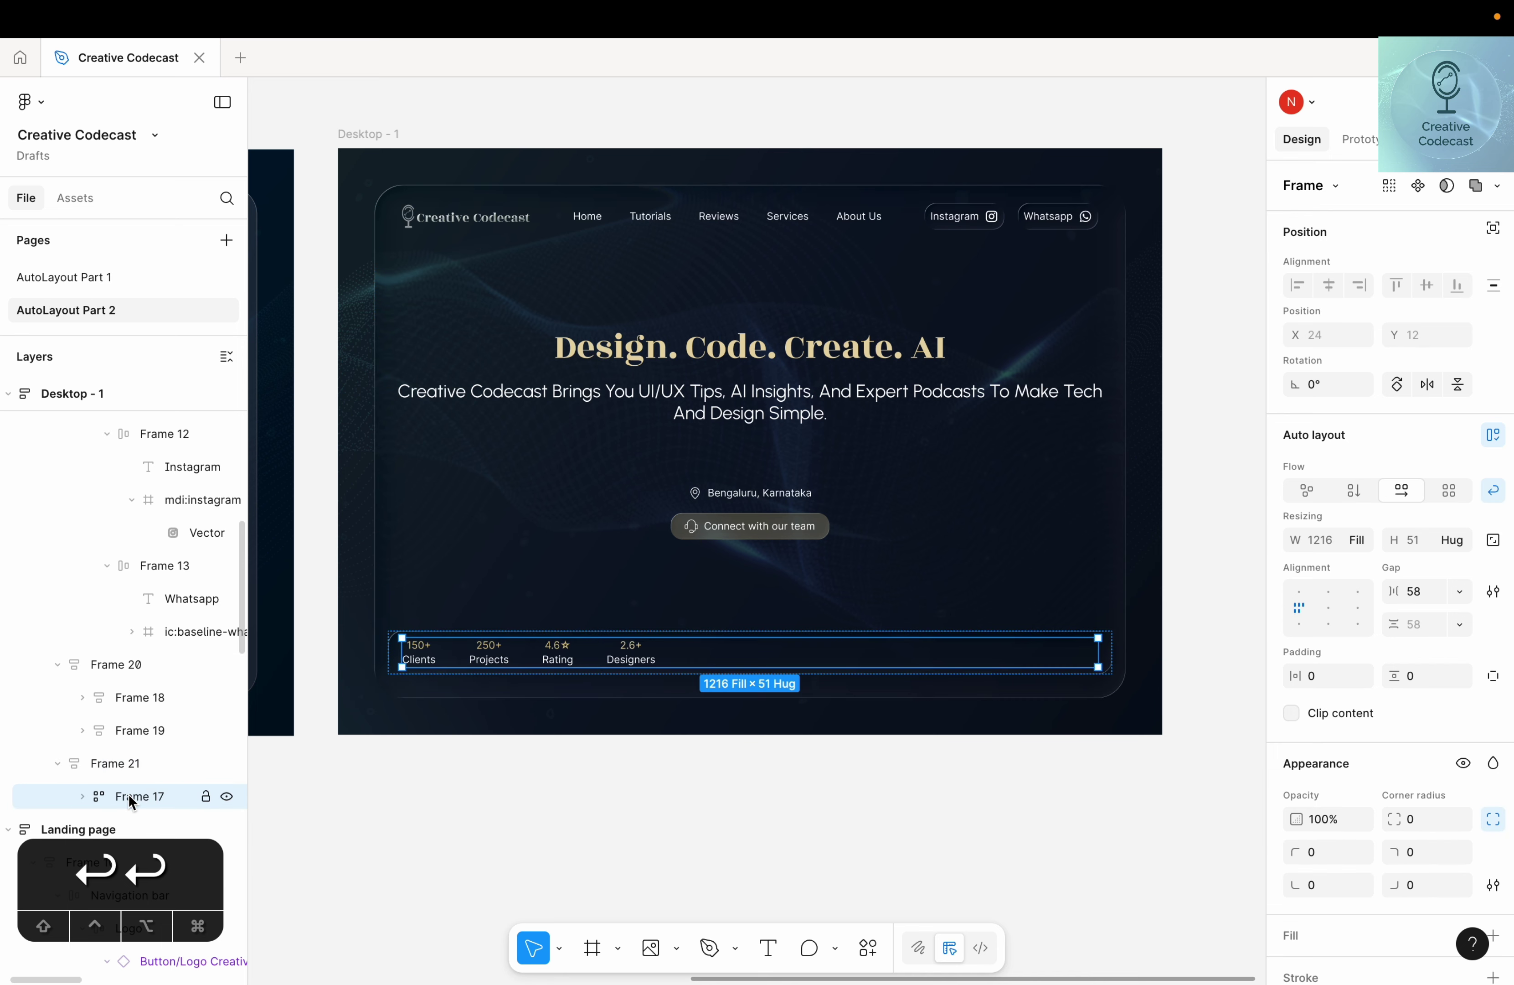
click(1328, 611)
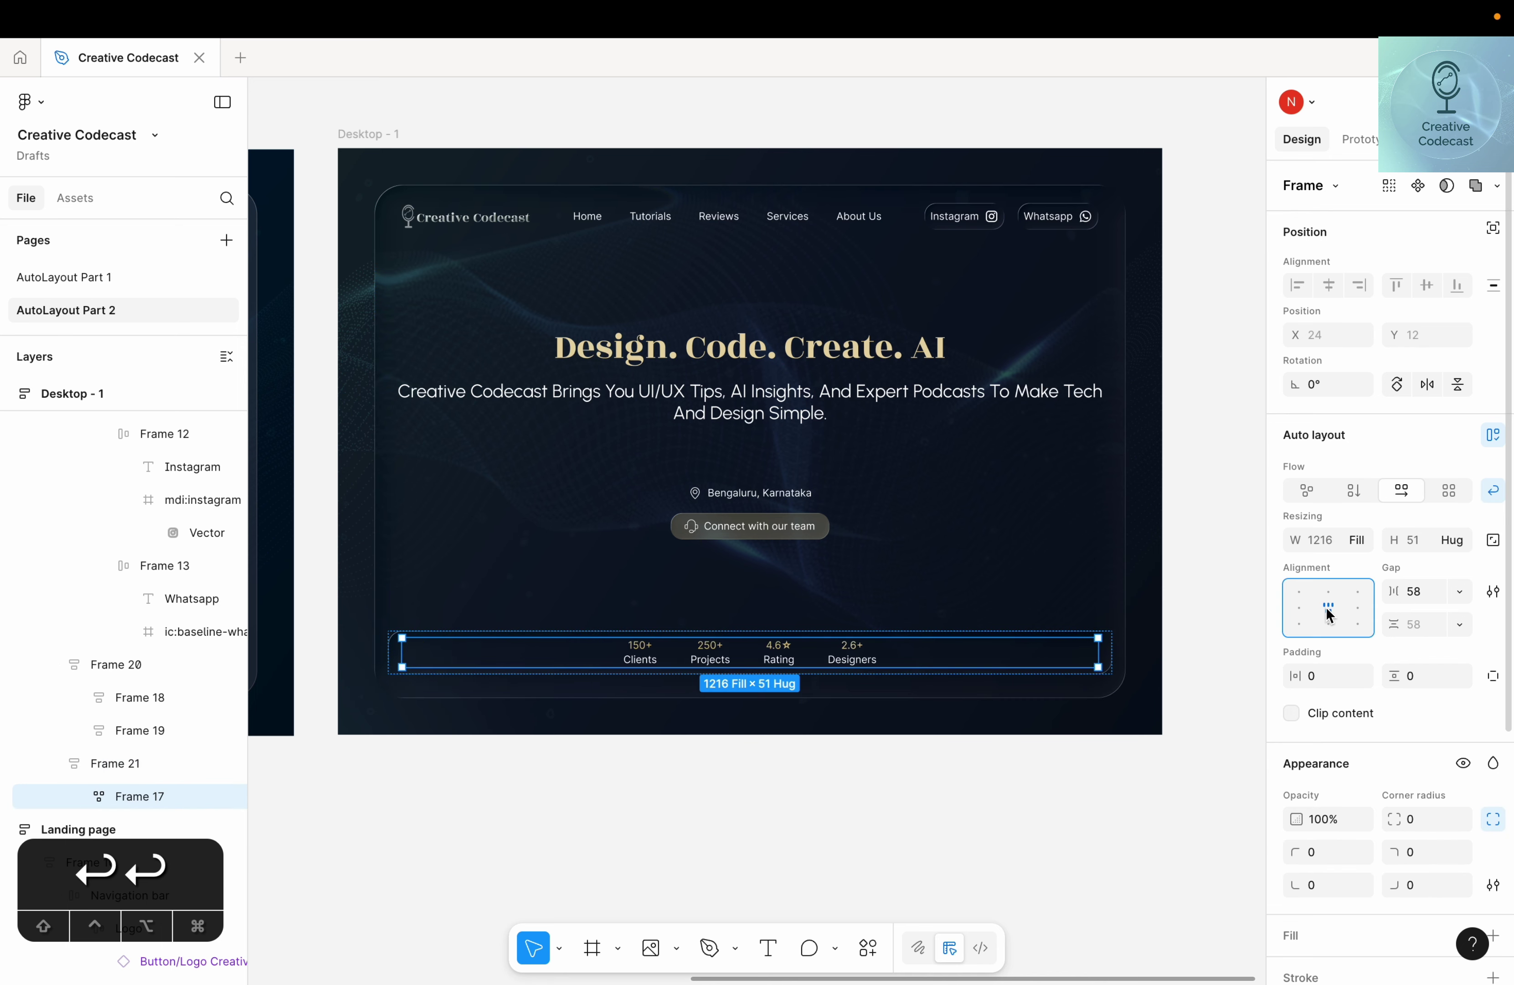
click(698, 810)
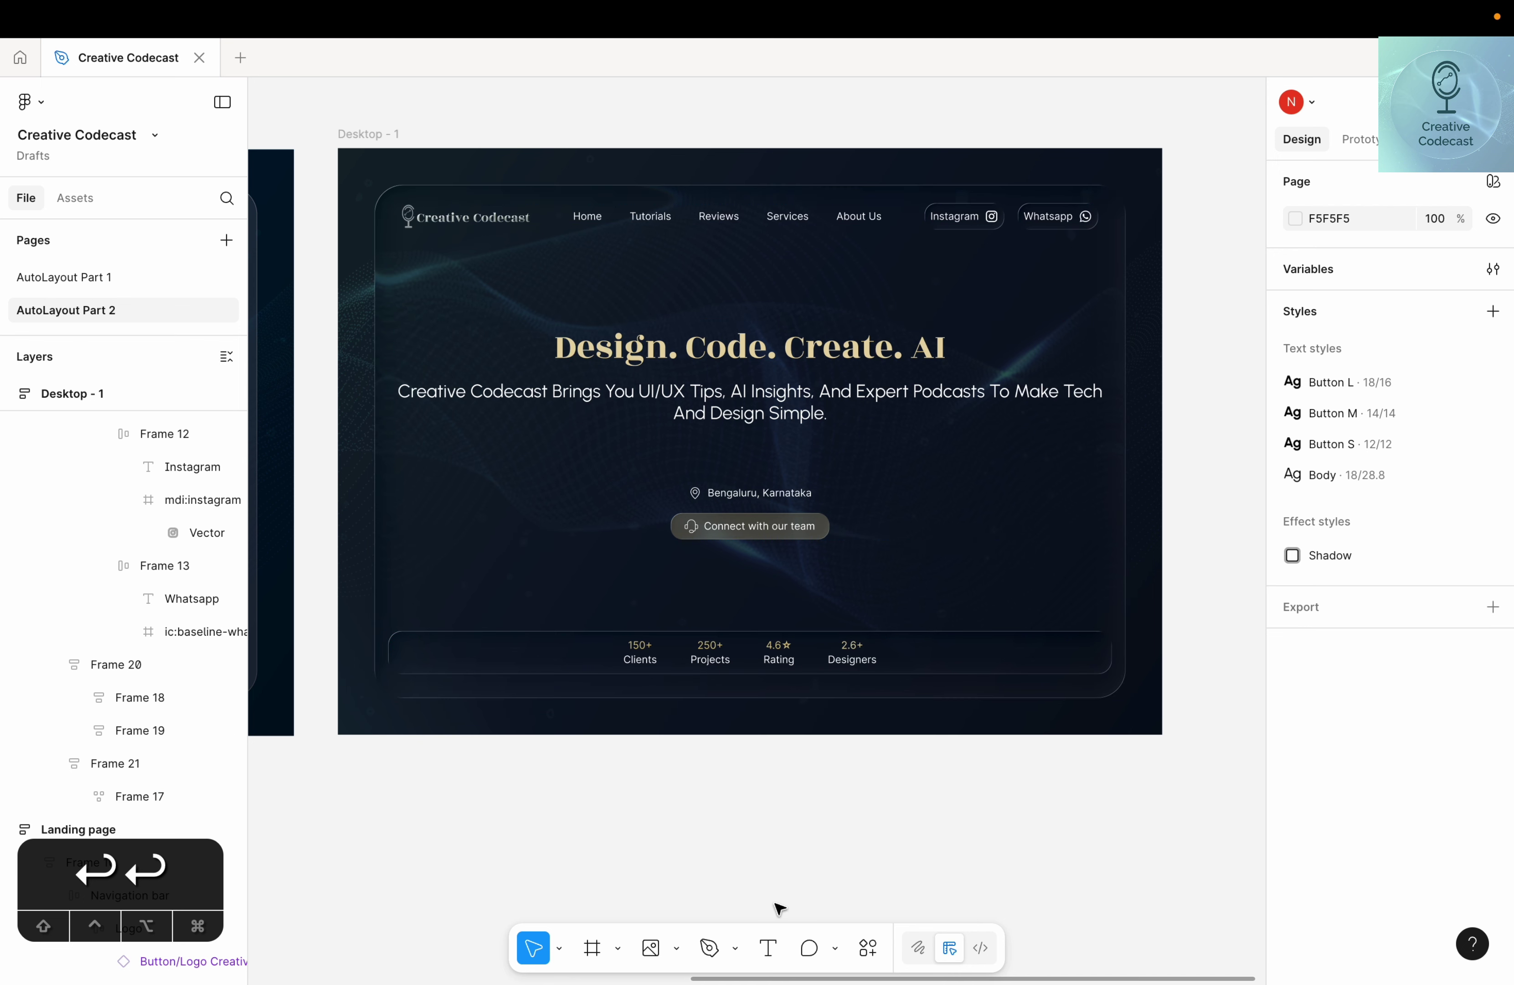
drag(682, 848, 771, 829)
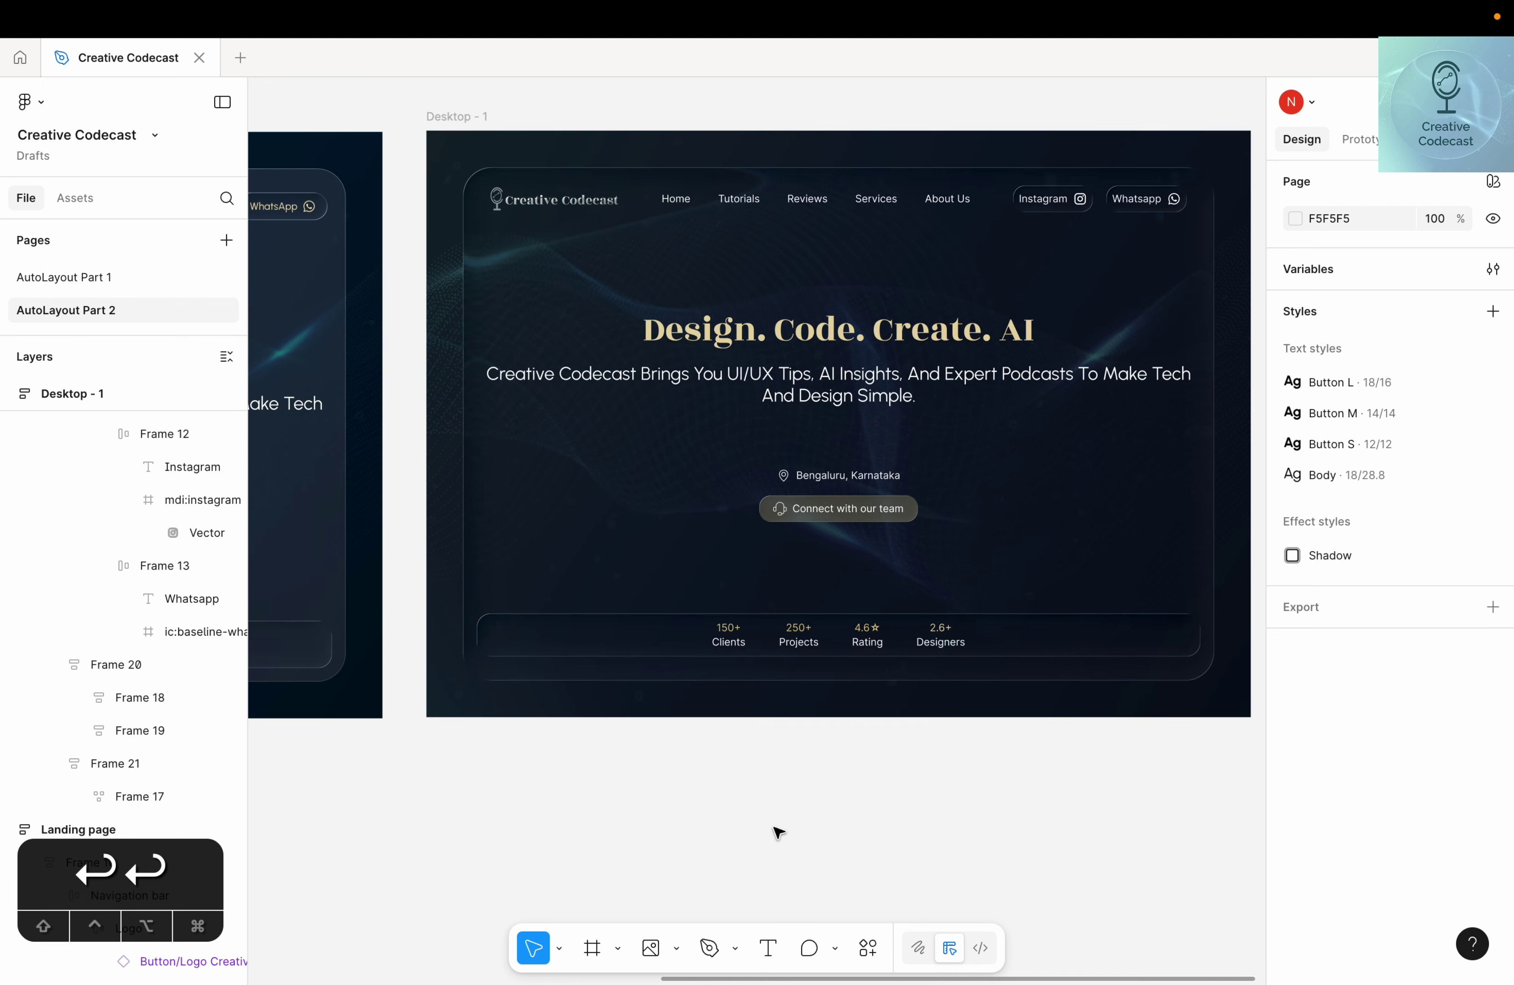
Add a white FFFFFF fill at 10% opacity to the main glass container, Frame 22
scroll(770, 833, down, 5)
scroll(850, 777, down, 1)
drag(582, 835, 713, 754)
scroll(850, 776, down, 1)
click(997, 595)
scroll(1342, 775, down, 3)
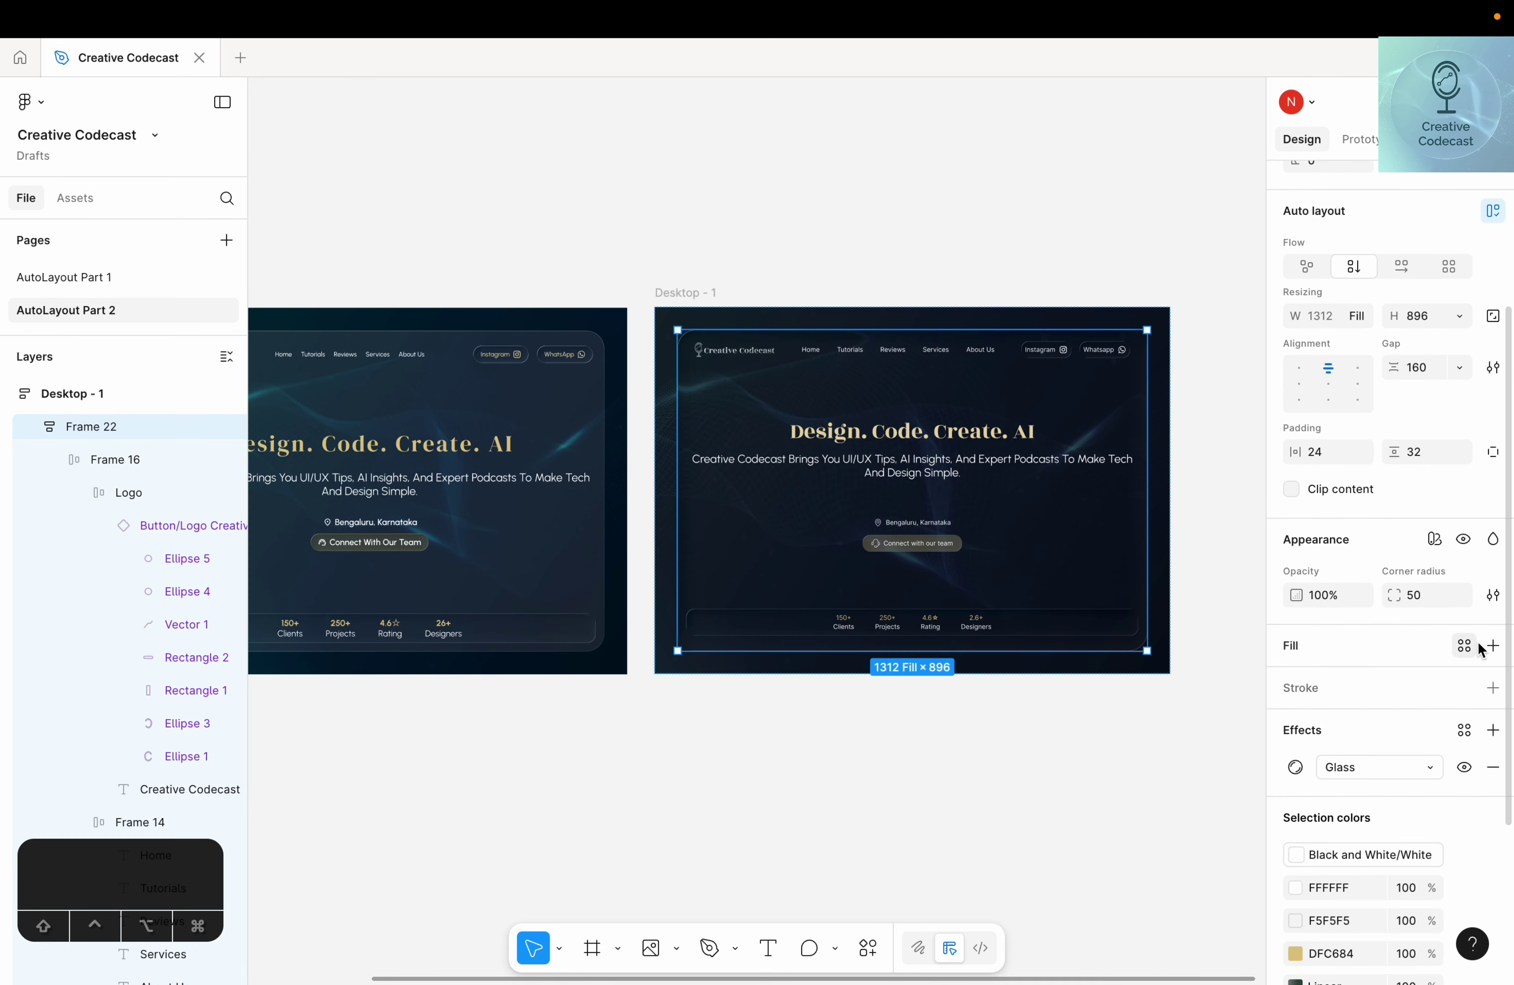
click(1493, 646)
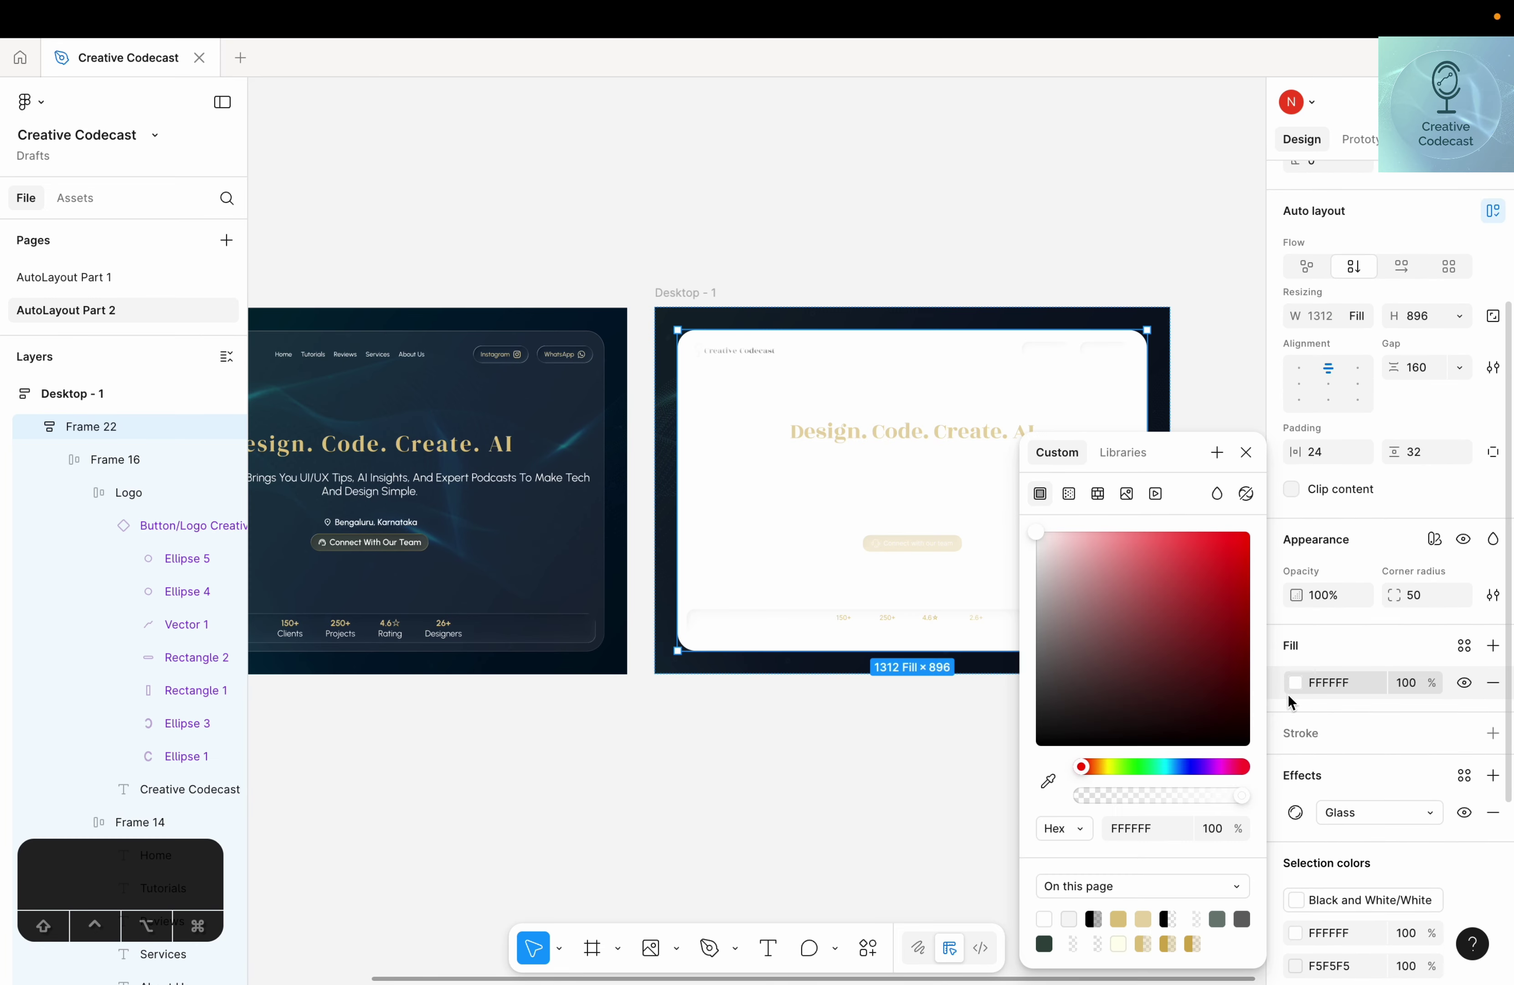
click(1410, 684)
text(0)
key(Return)
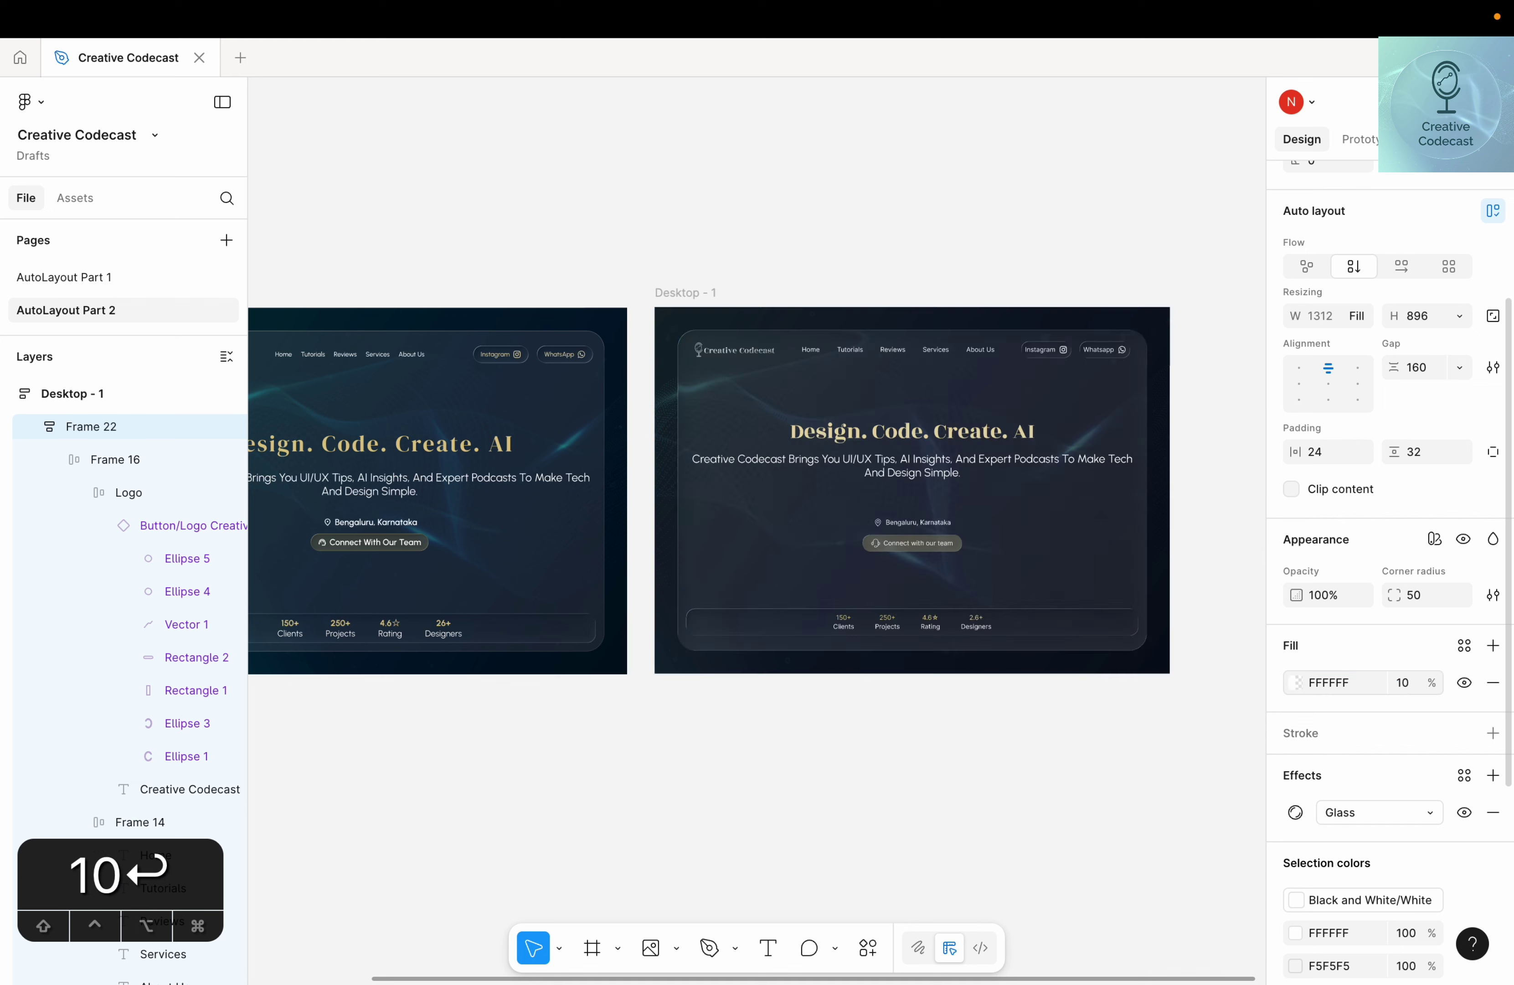
click(967, 757)
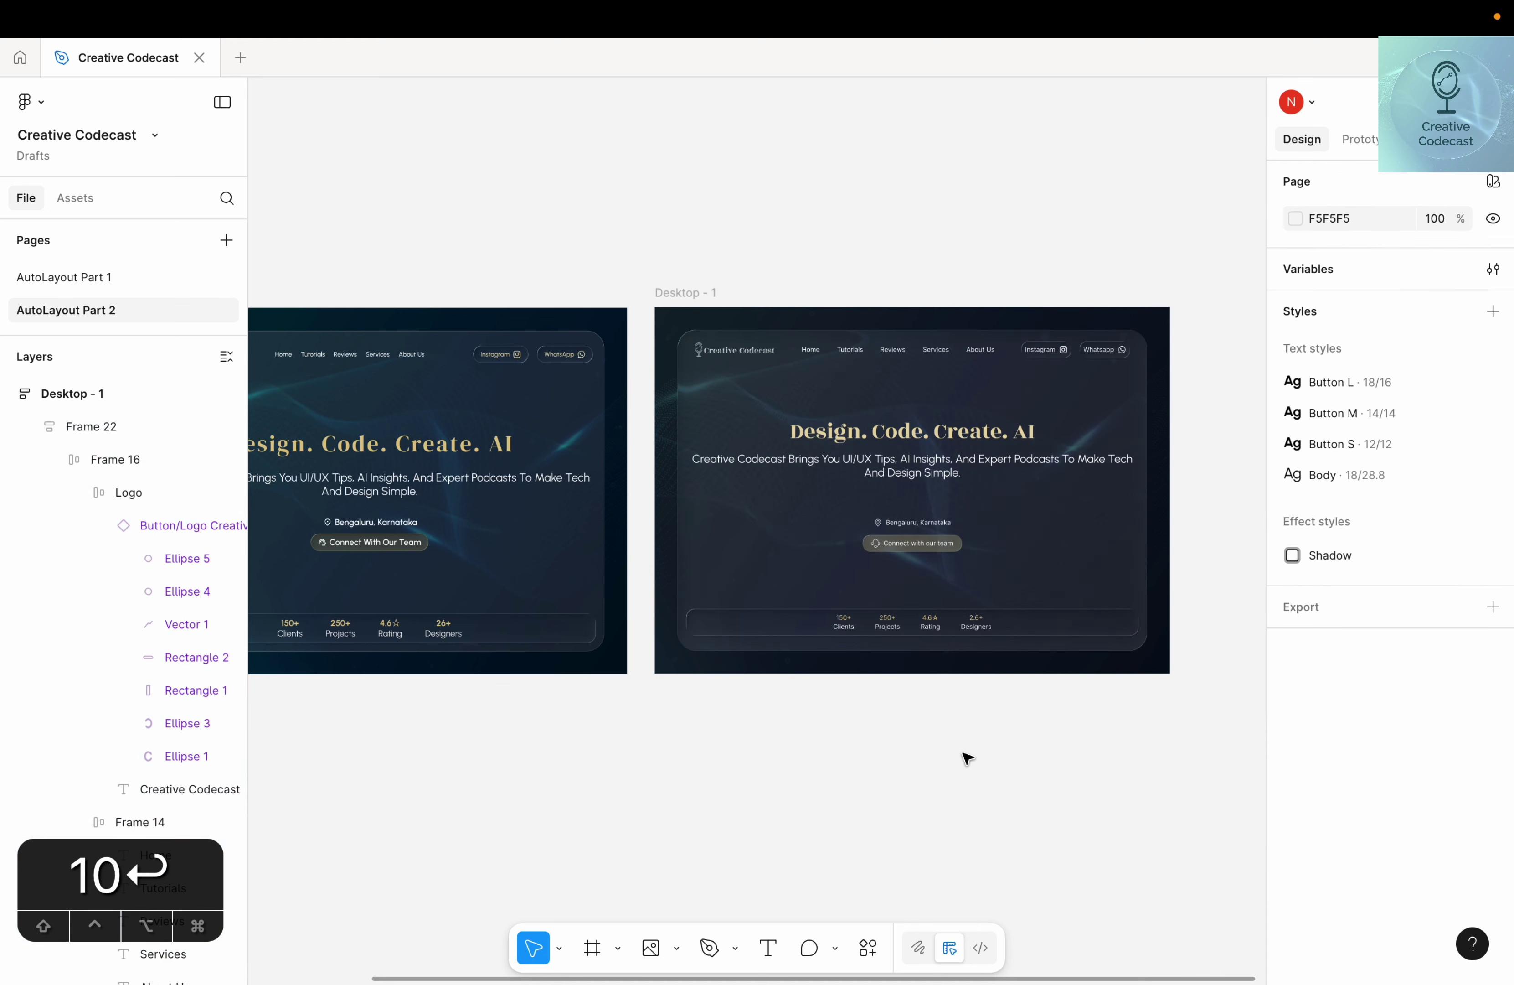
Change the fill of Frame 22 to dark grey 424242 at 10% opacity
click(770, 592)
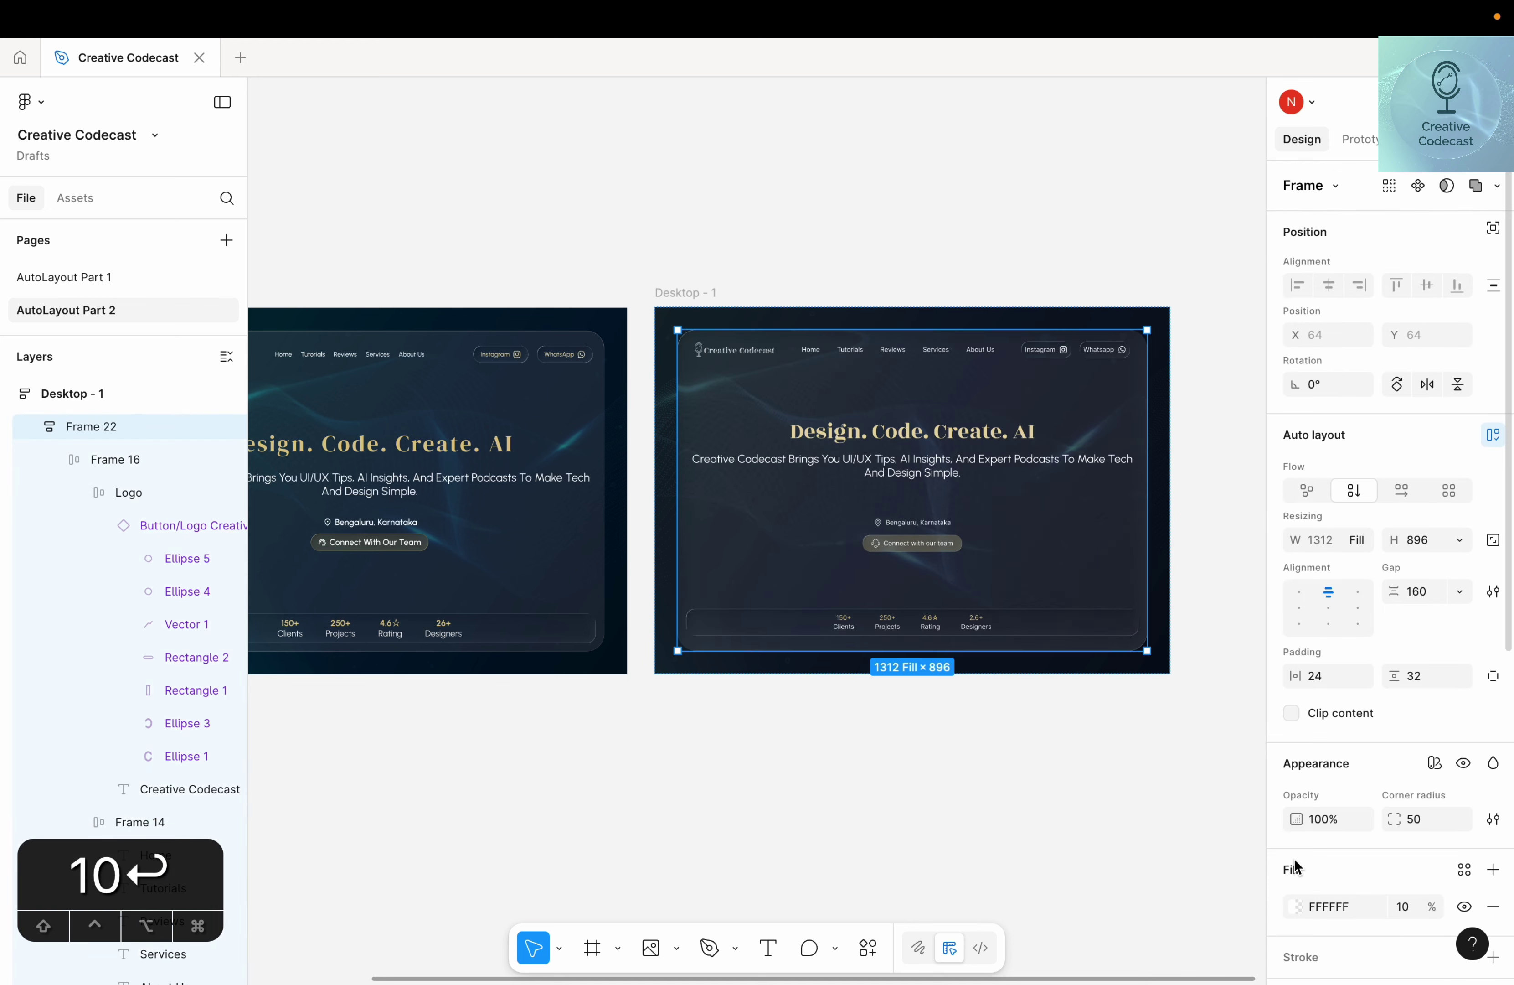
click(1318, 913)
text(00000000)
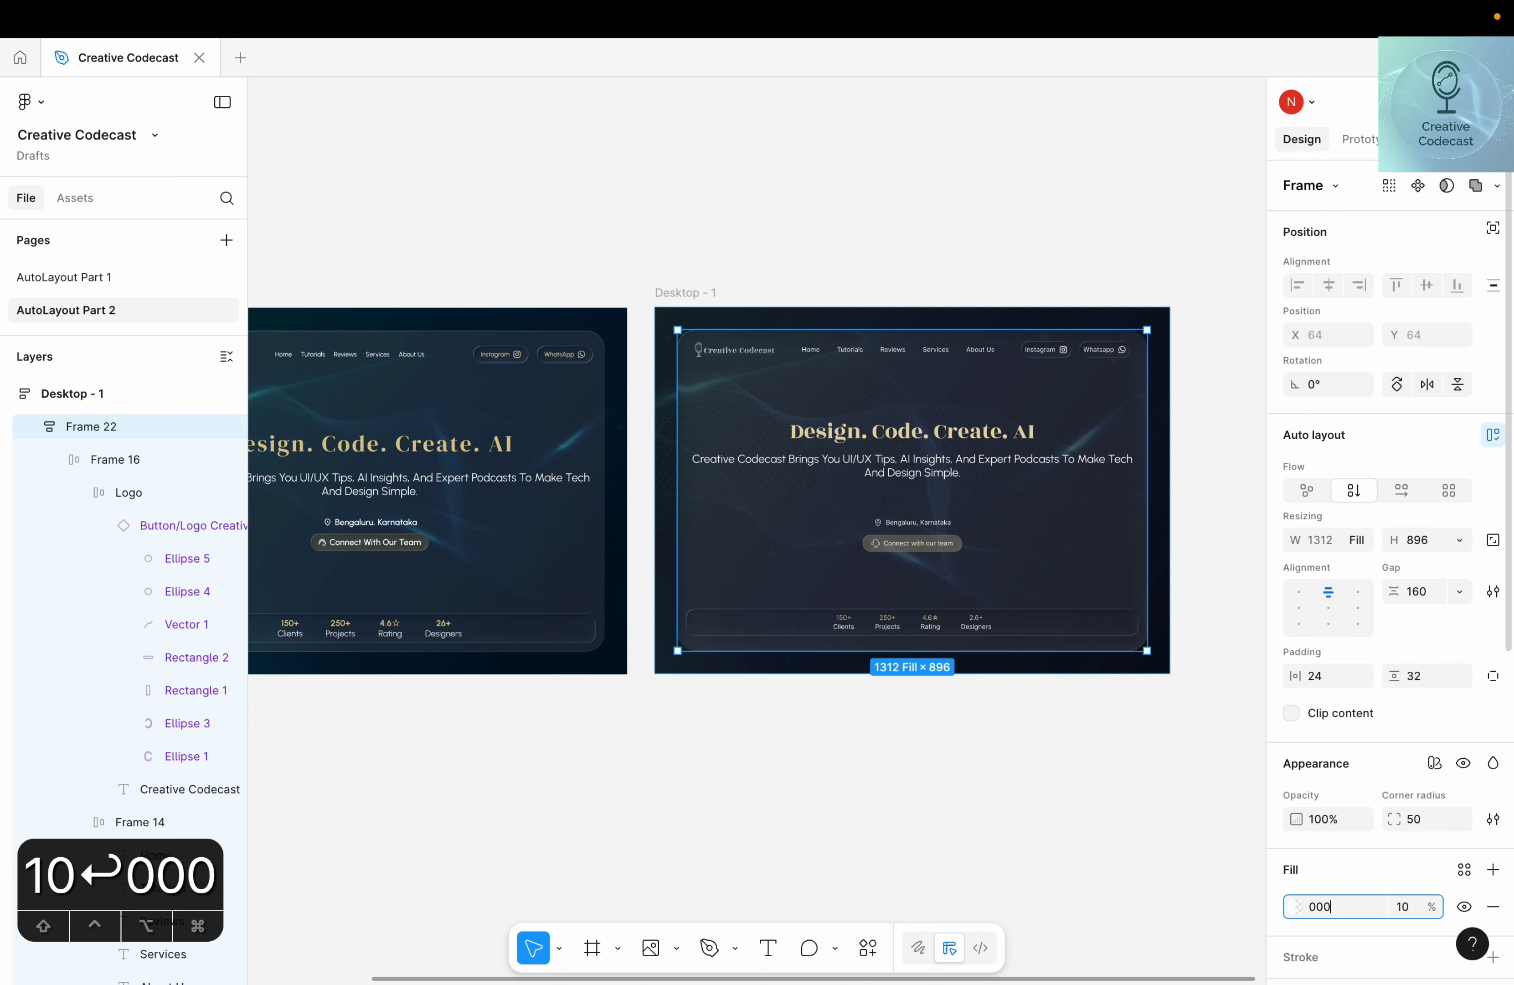
key(Return)
click(1293, 907)
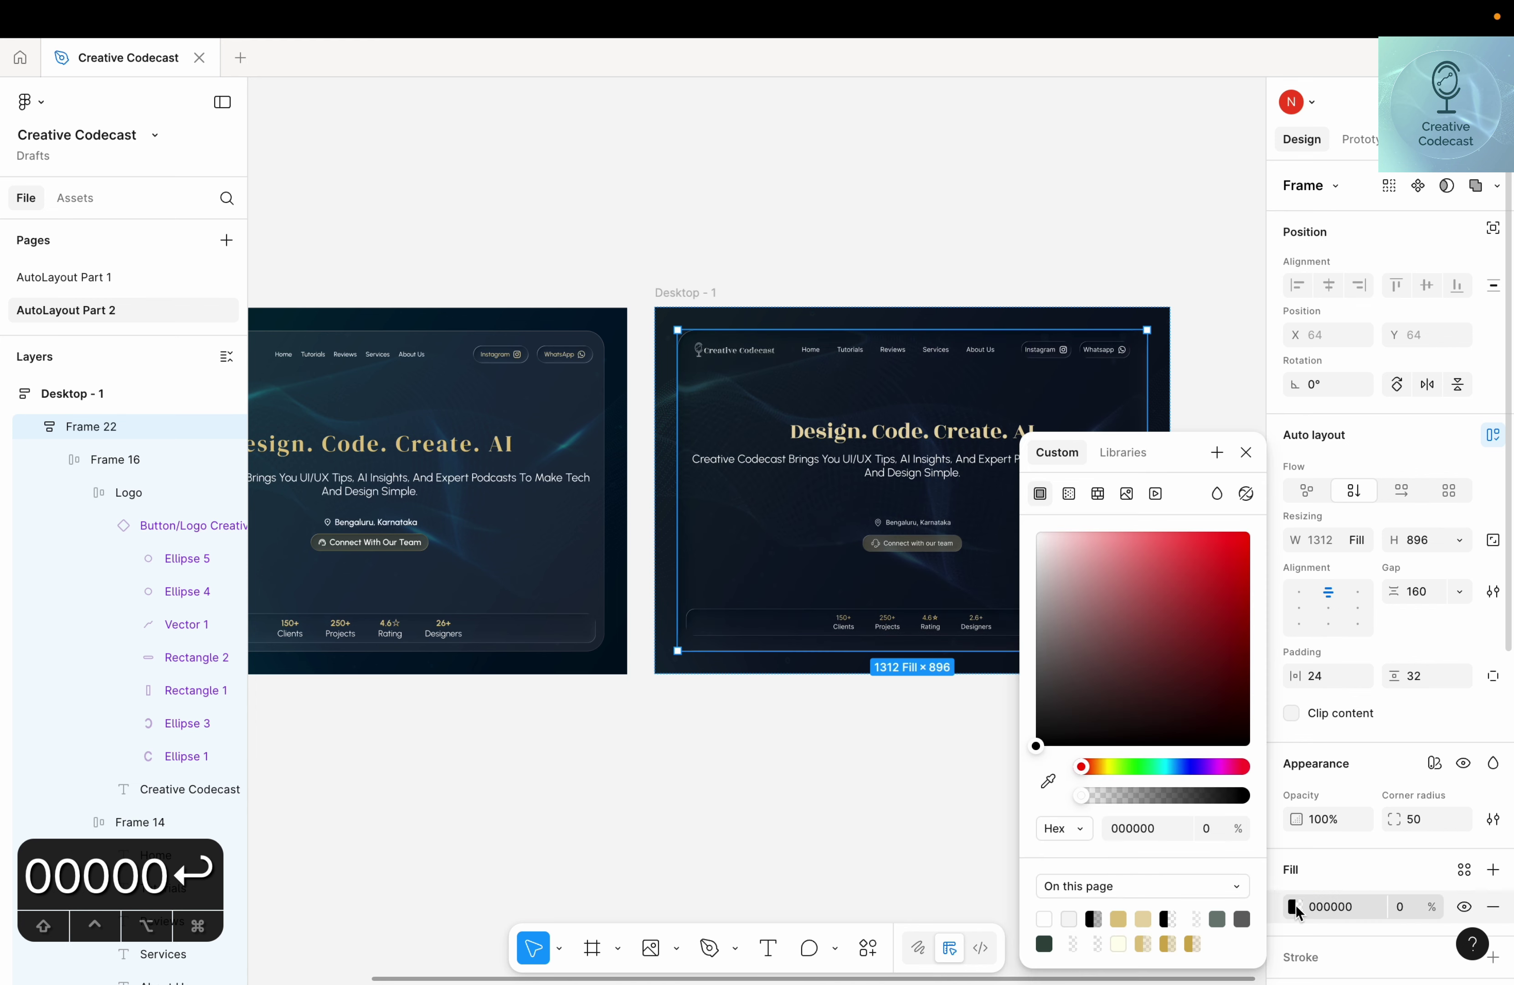
drag(1034, 748, 1021, 702)
click(1403, 907)
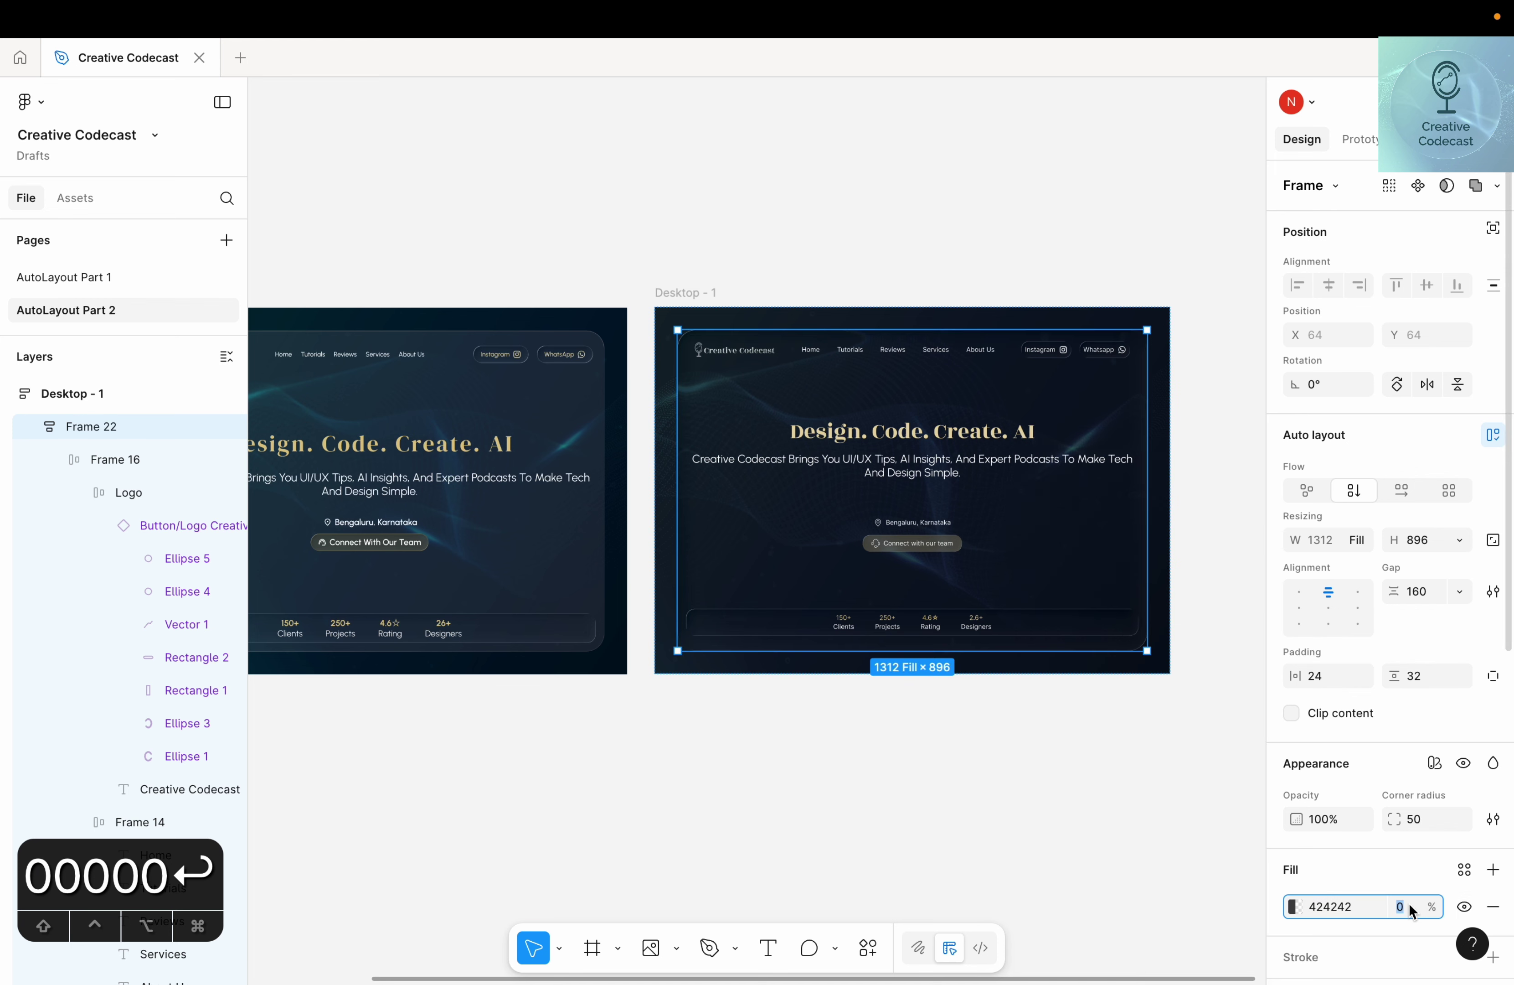
text(10)
key(Return)
click(784, 778)
scroll(855, 812, up, 3)
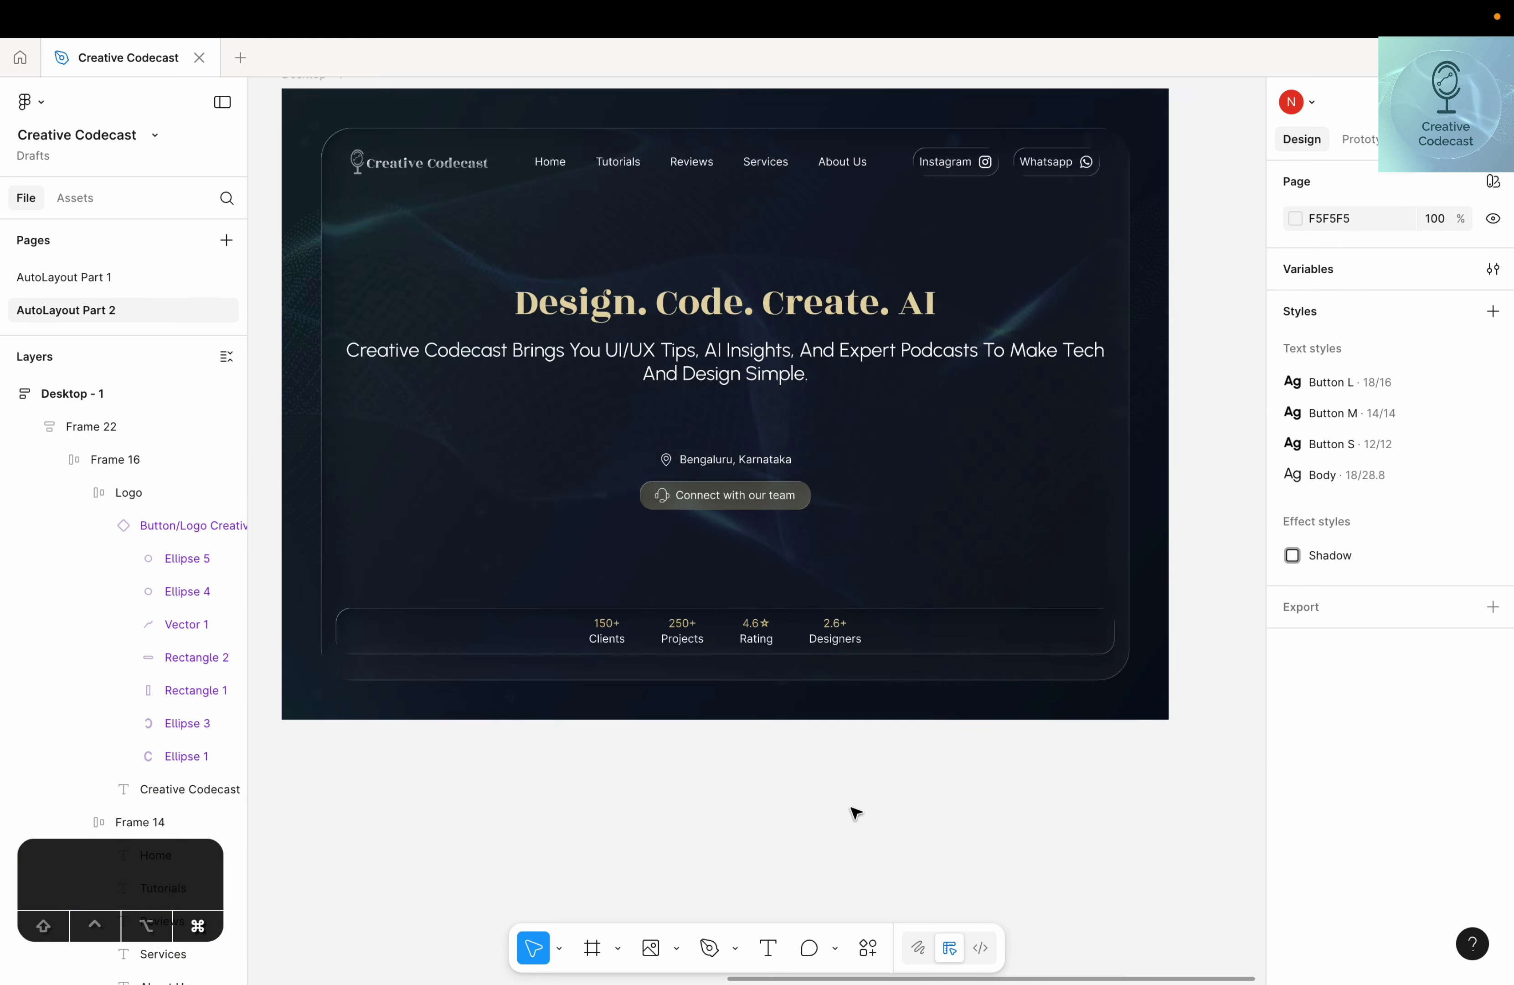
Test how the layout responds by resizing Desktop - 1 horizontally, ending at a width of about 1472
scroll(482, 290, down, 1)
click(412, 200)
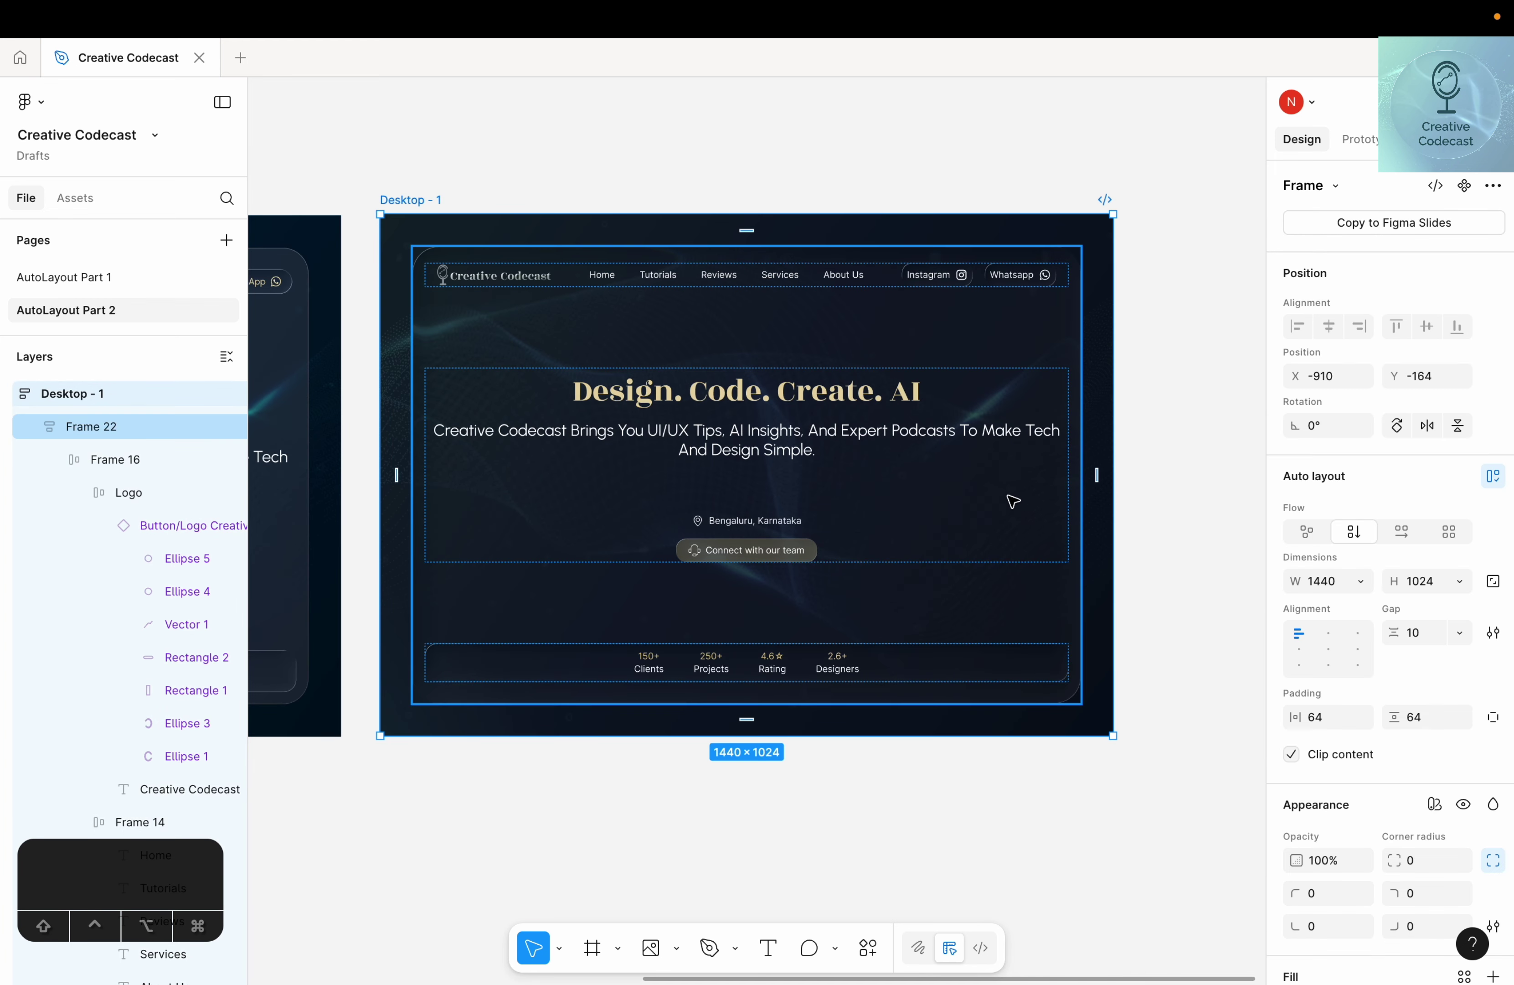
drag(1113, 543, 1082, 542)
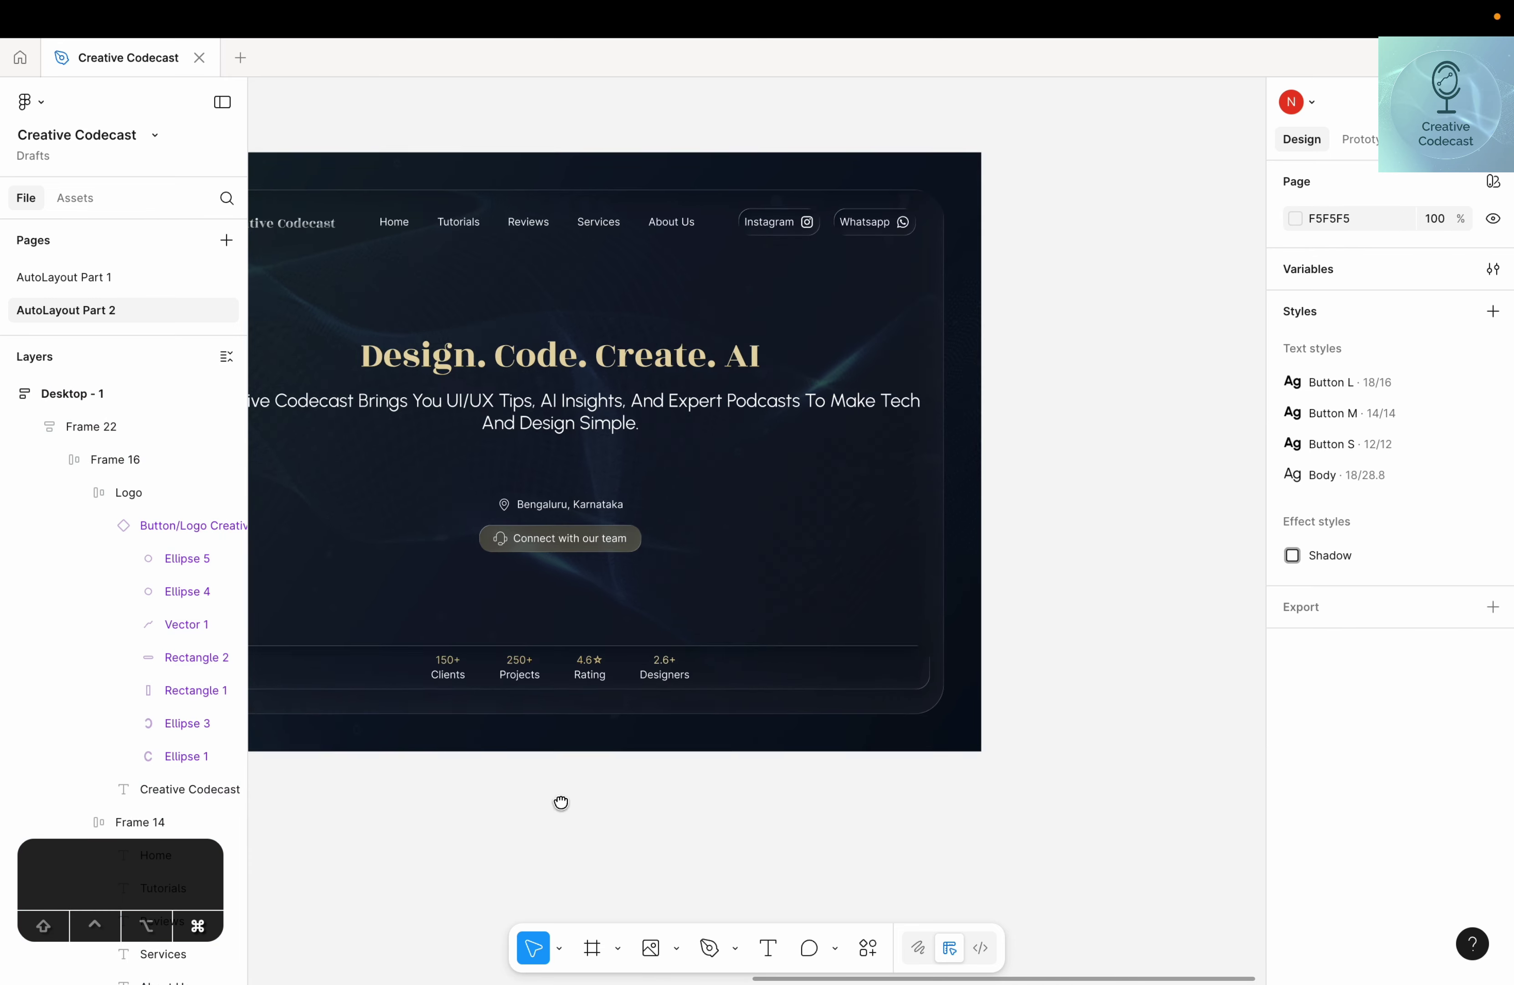
scroll(562, 802, down, 2)
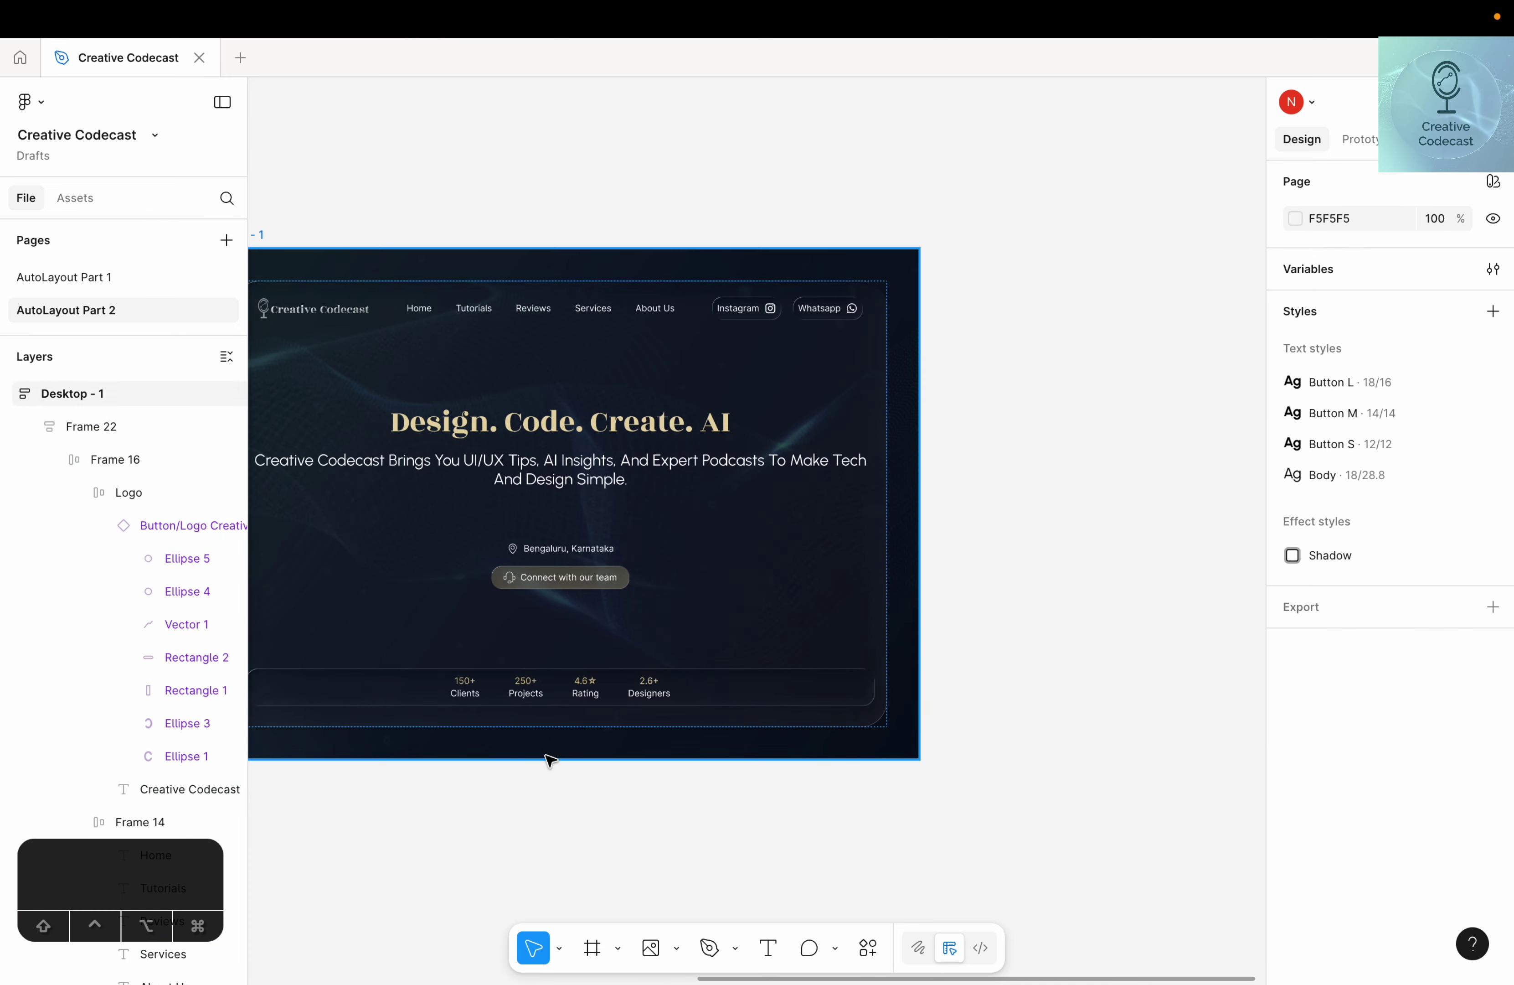
drag(547, 757, 633, 721)
scroll(633, 721, down, 2)
click(364, 267)
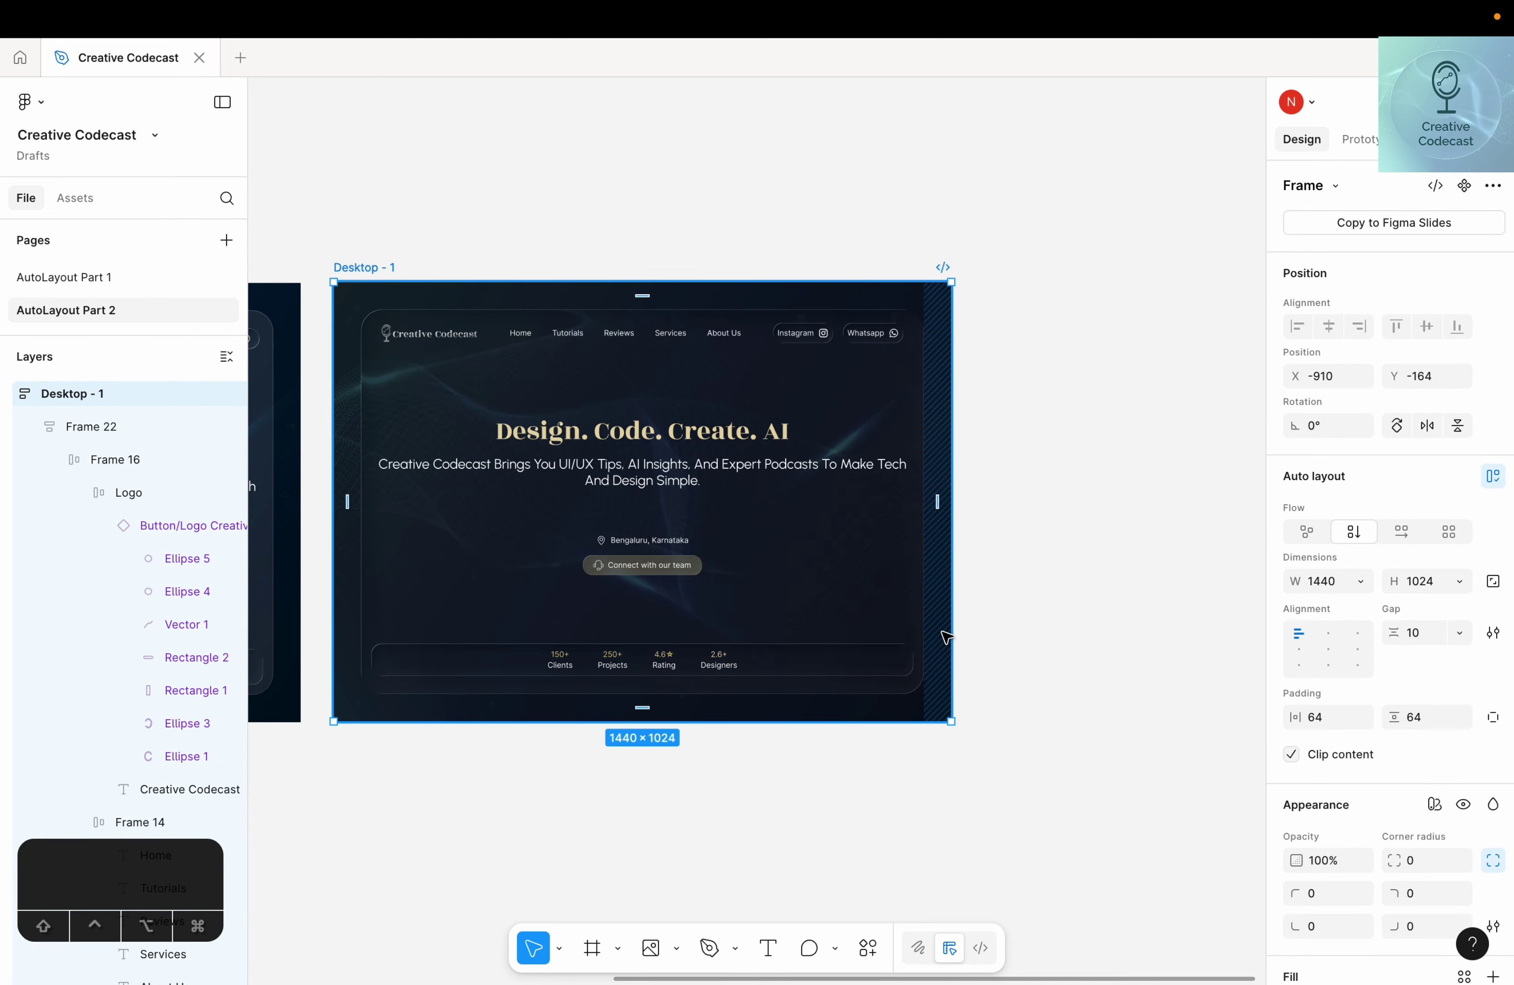
drag(952, 500, 1143, 623)
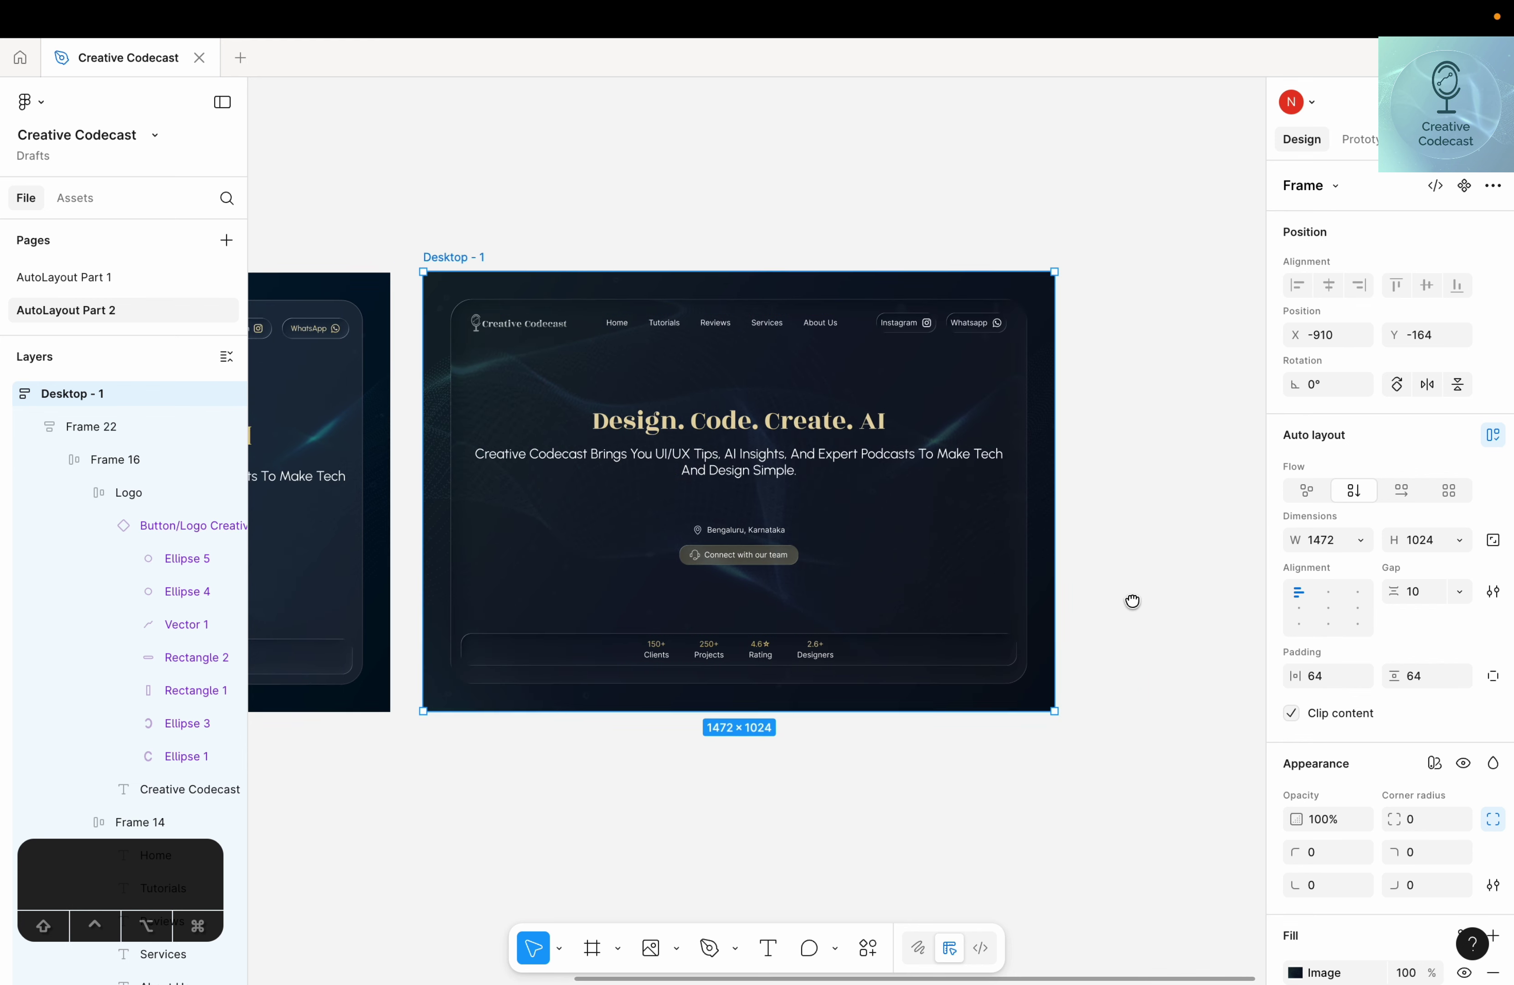
drag(1133, 602, 1130, 608)
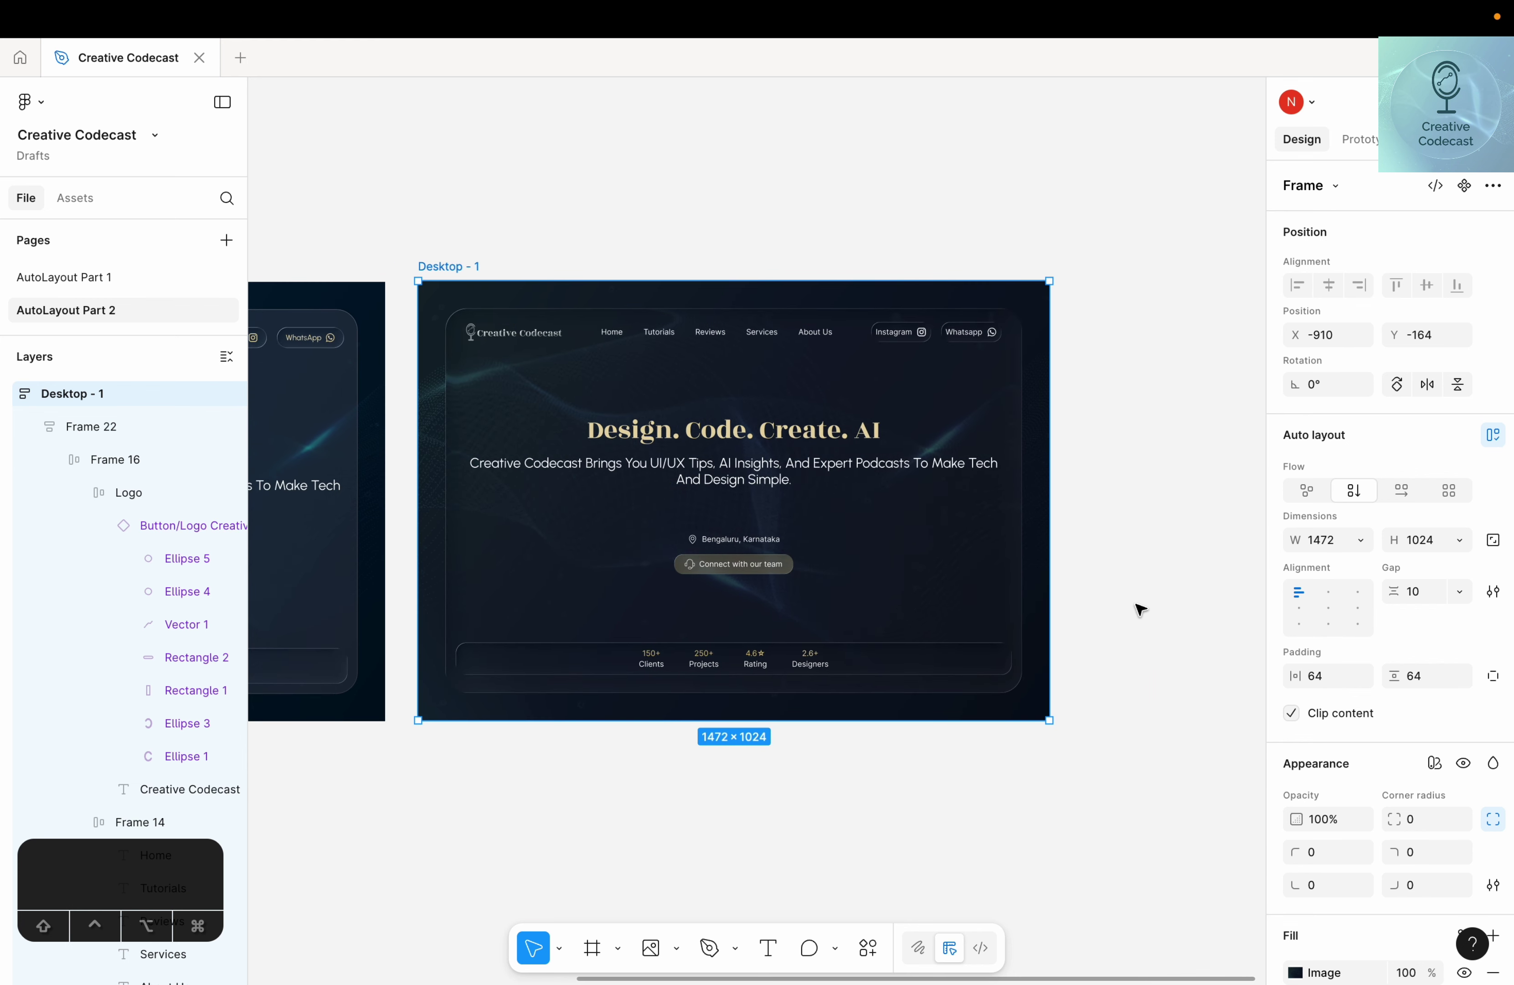
Set the height of Frame 22 to hug its contents
click(722, 630)
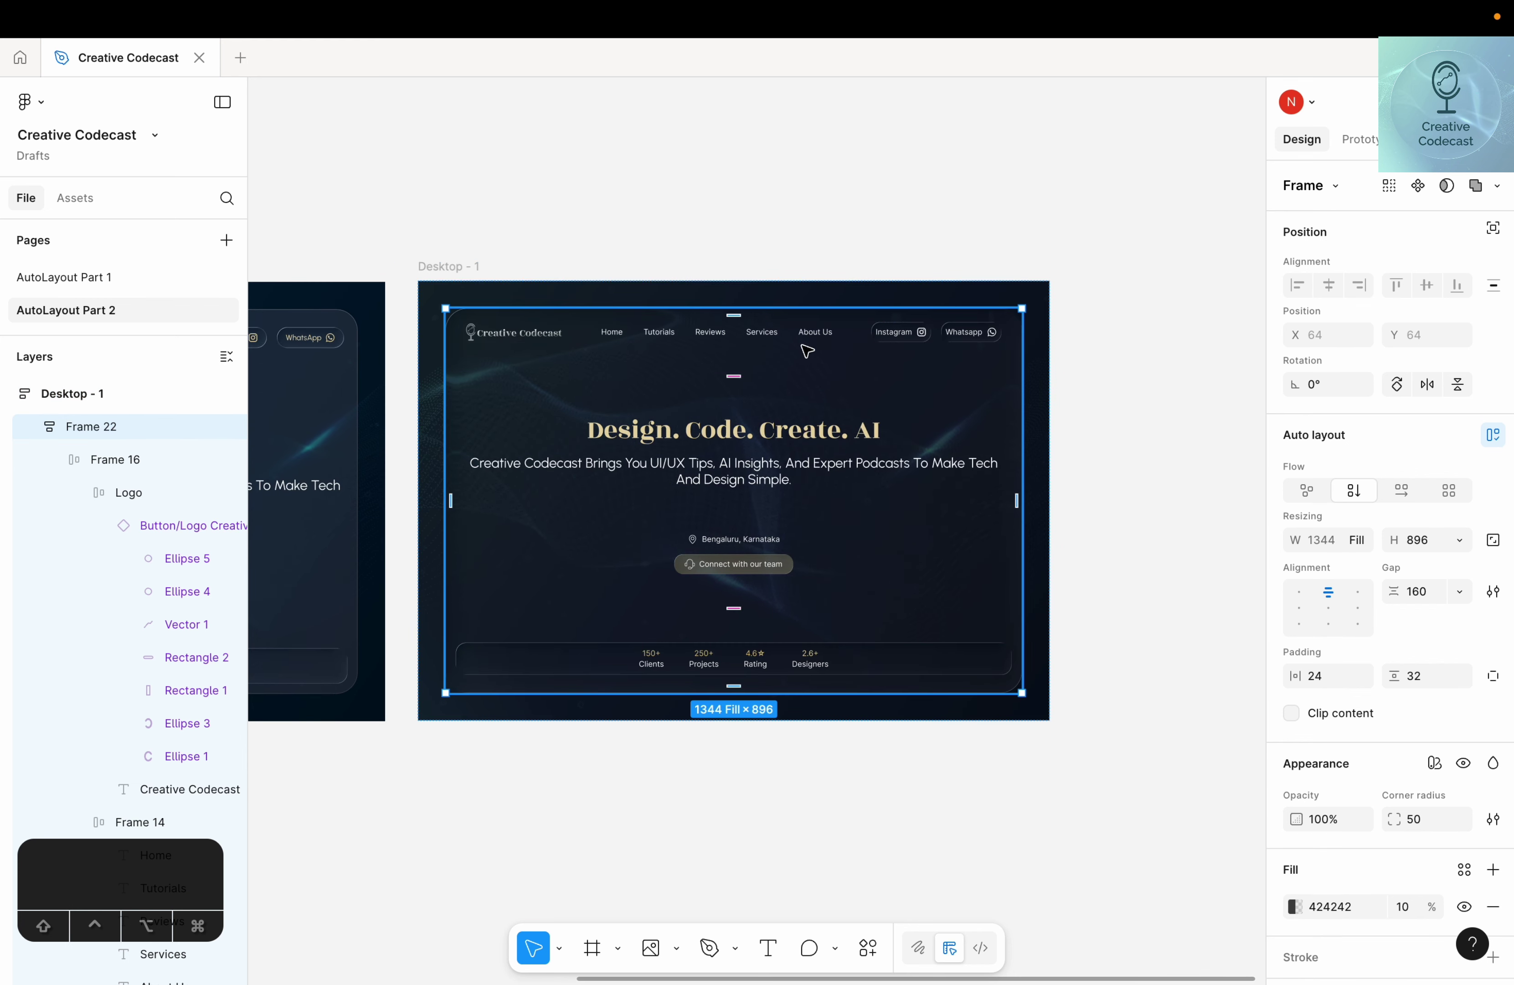
click(1460, 545)
click(1452, 575)
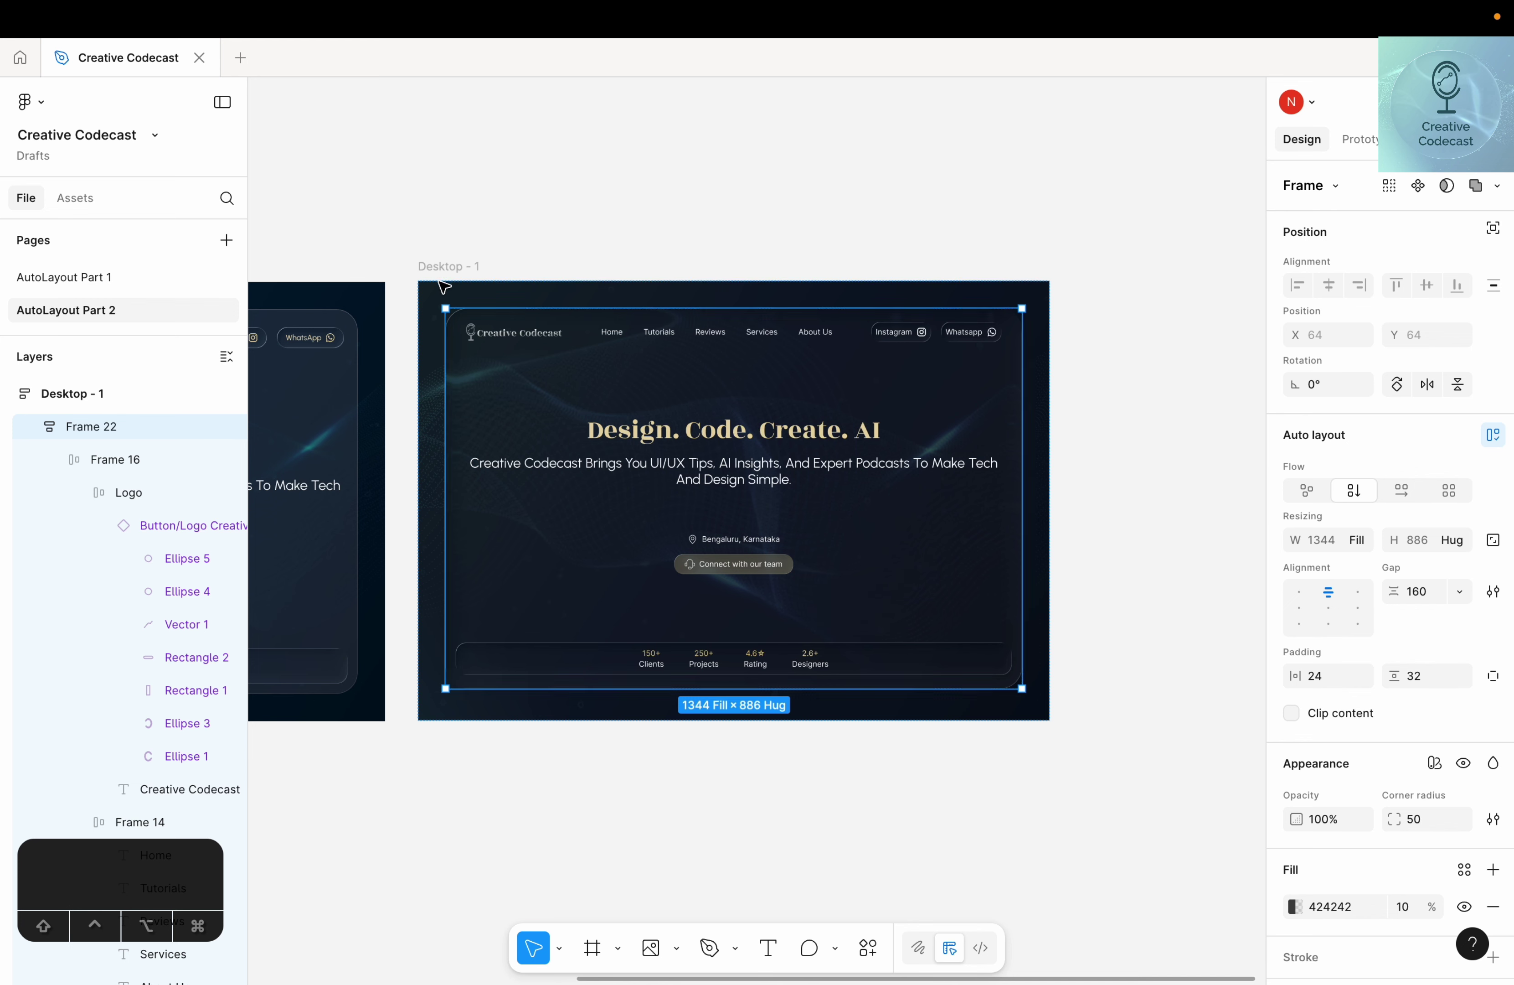
Test the layout by widening Desktop - 1, and undo the widening
click(441, 269)
drag(1051, 643, 1166, 616)
drag(796, 825, 971, 791)
key(super+z)
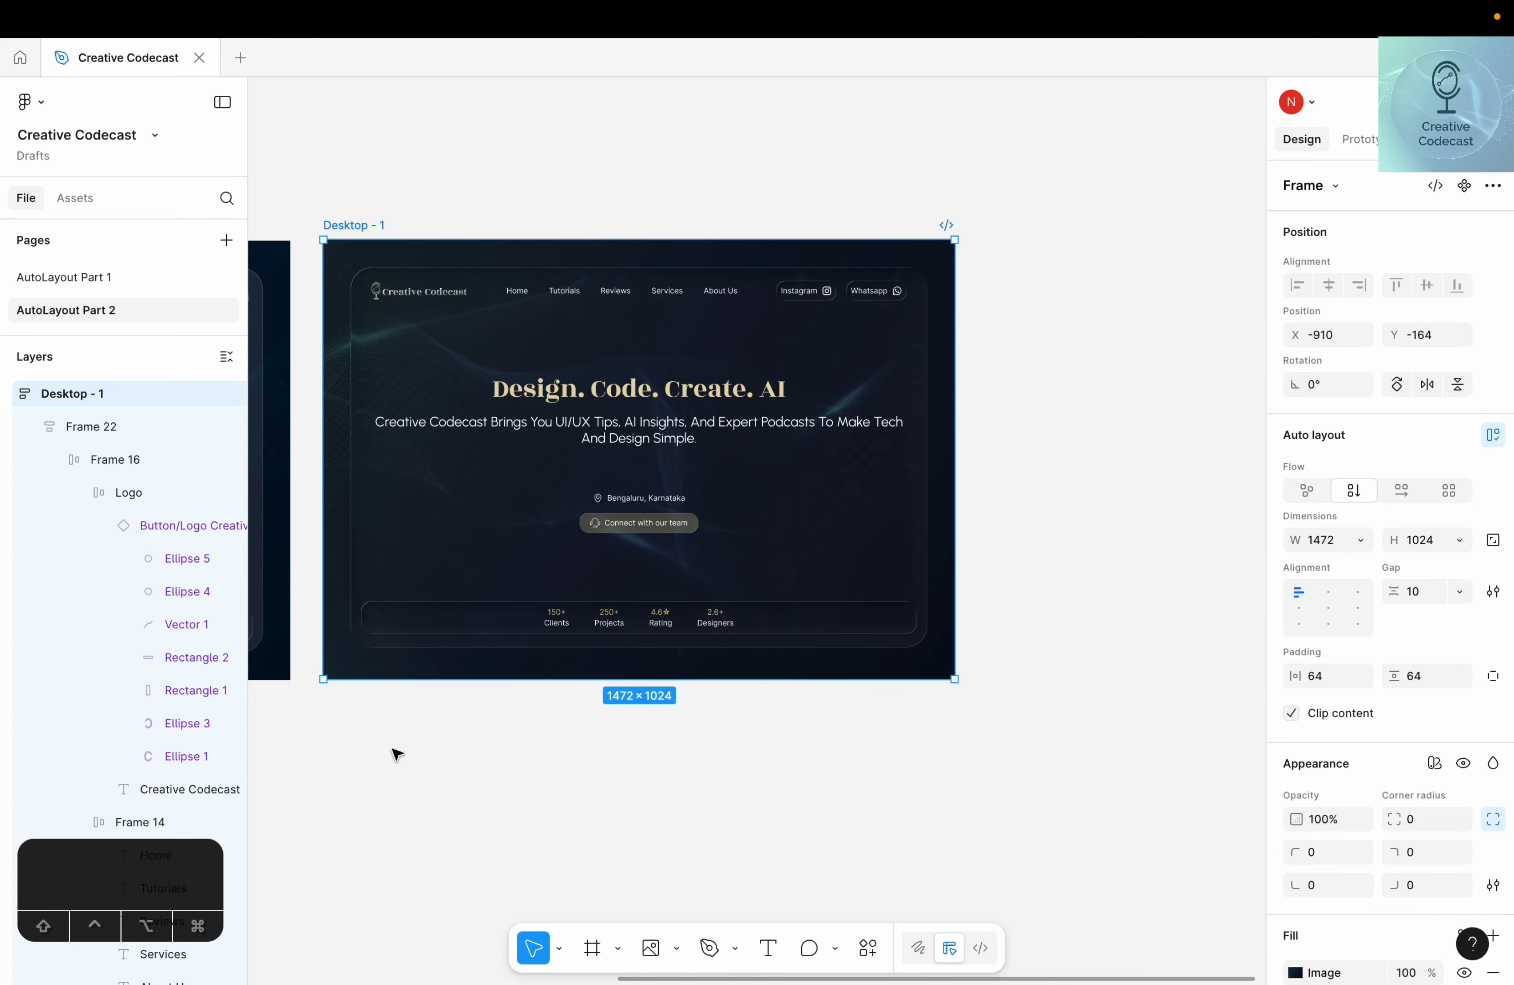
Set the height of Desktop - 1 to hug its contents
drag(393, 750, 477, 770)
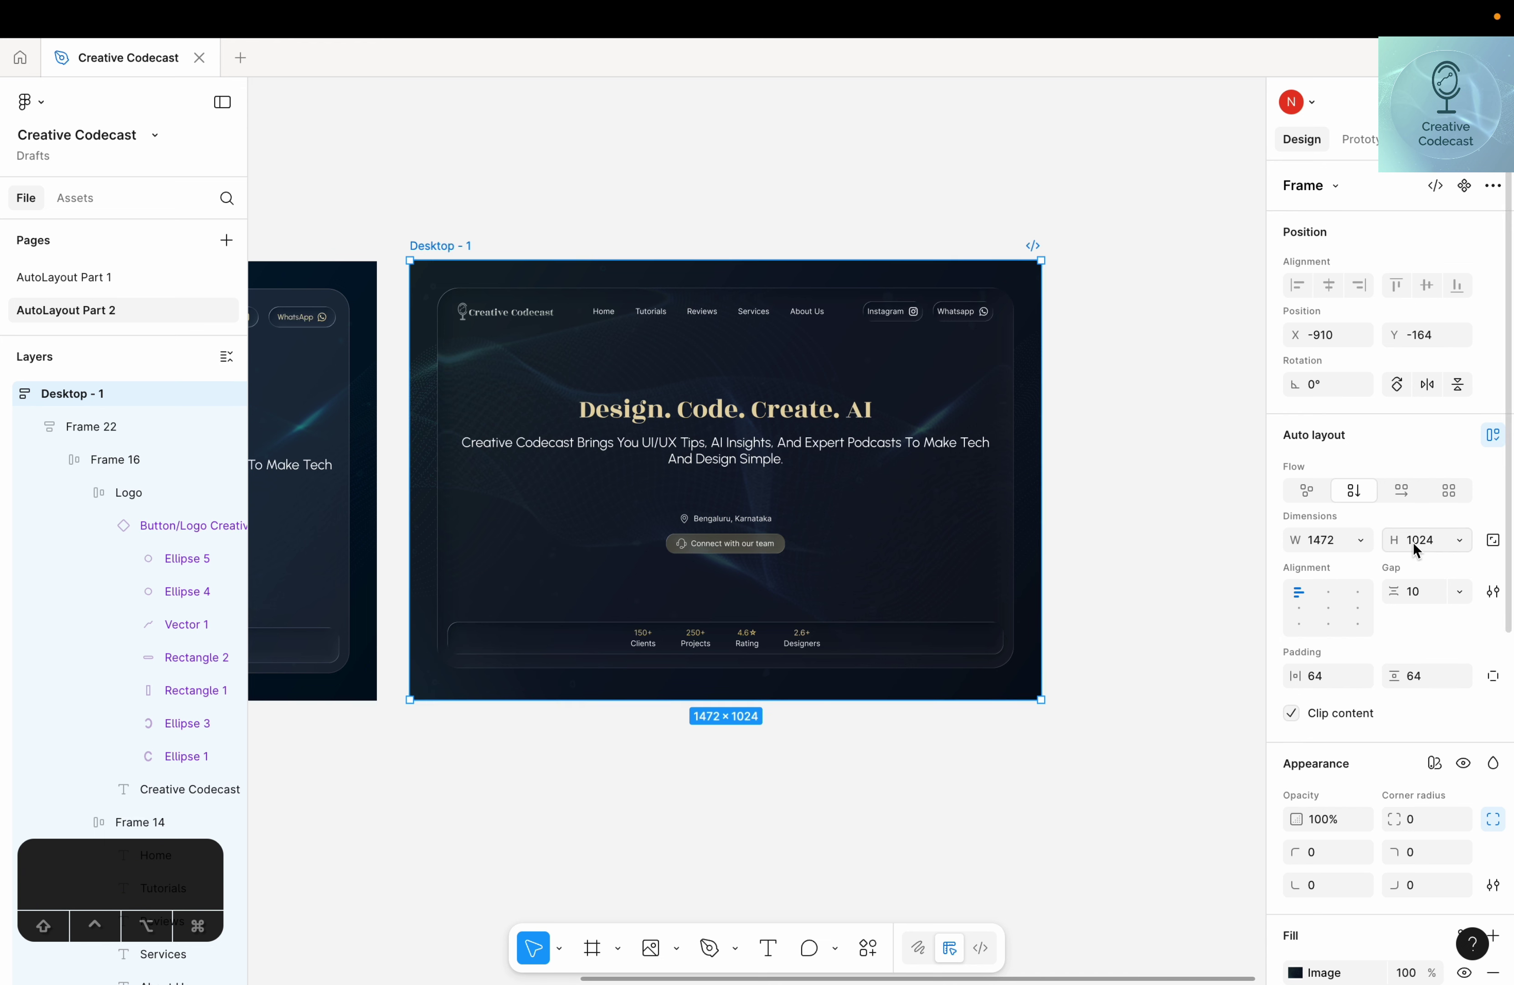
click(1460, 541)
click(1456, 574)
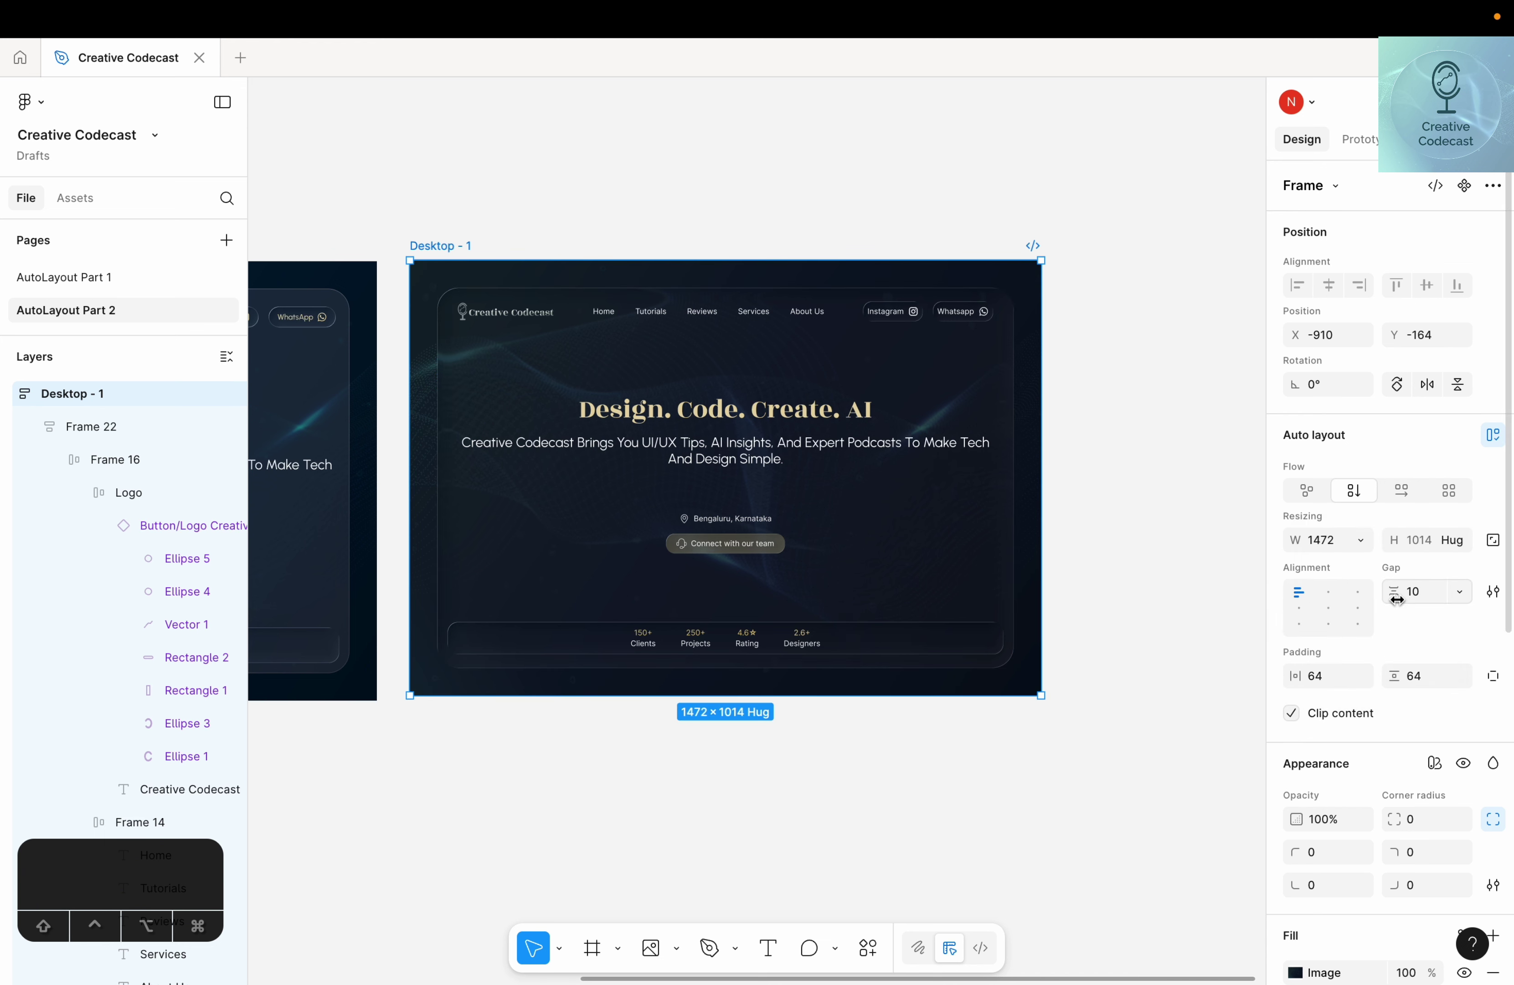
click(856, 770)
Widen Desktop - 1 to about 2159 to test how its contents adapt
click(492, 262)
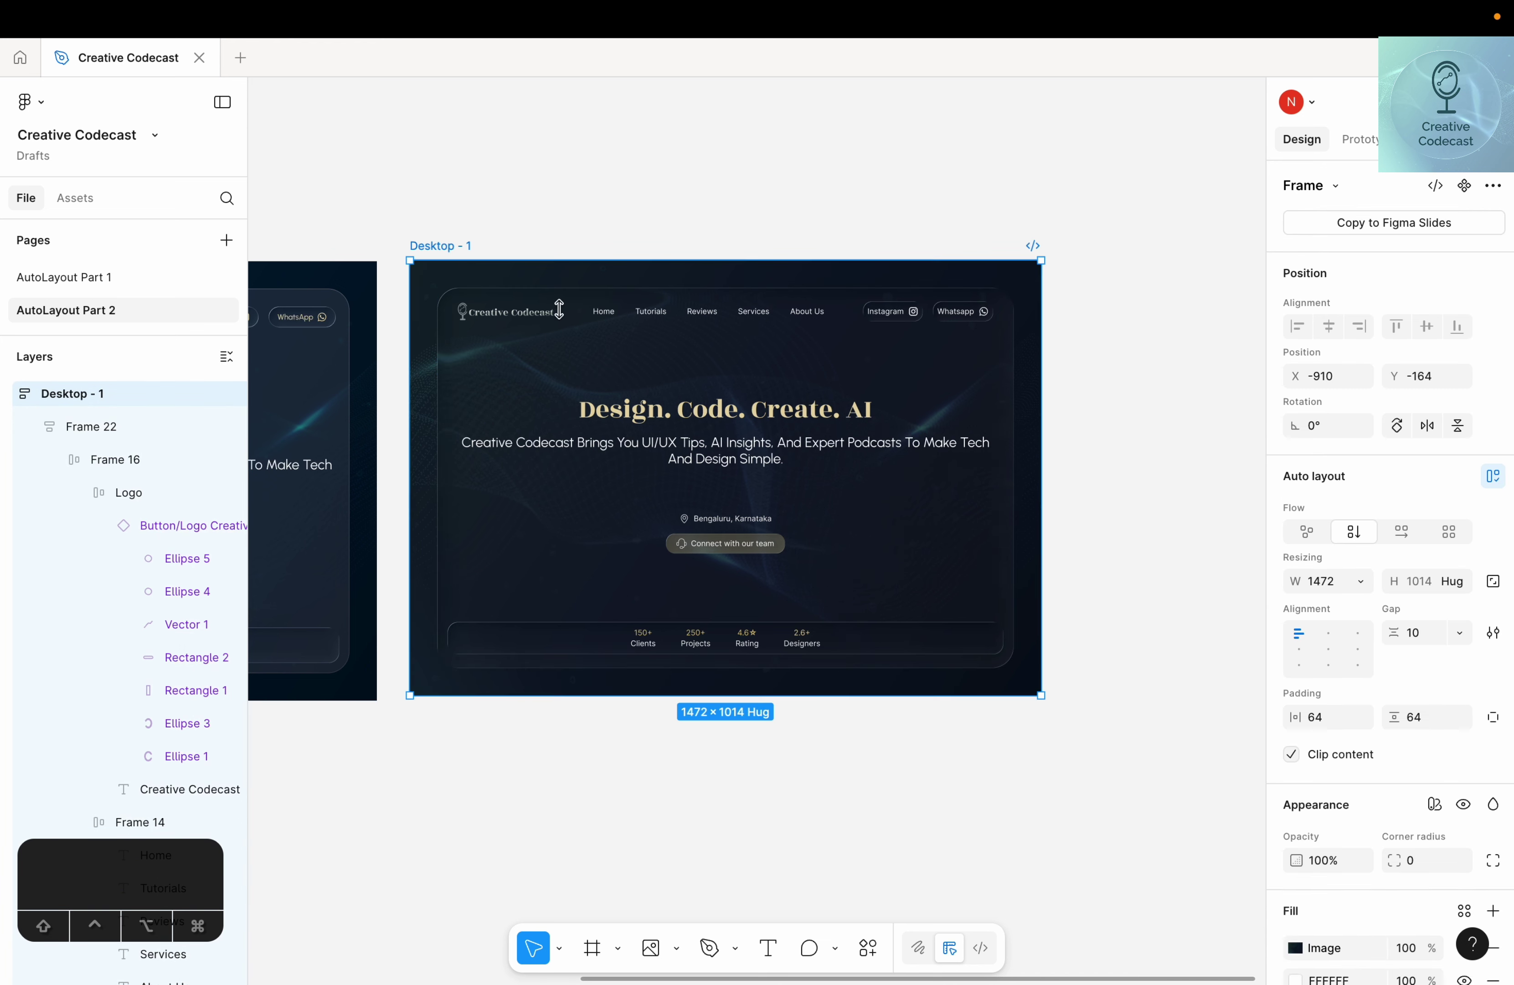
click(759, 458)
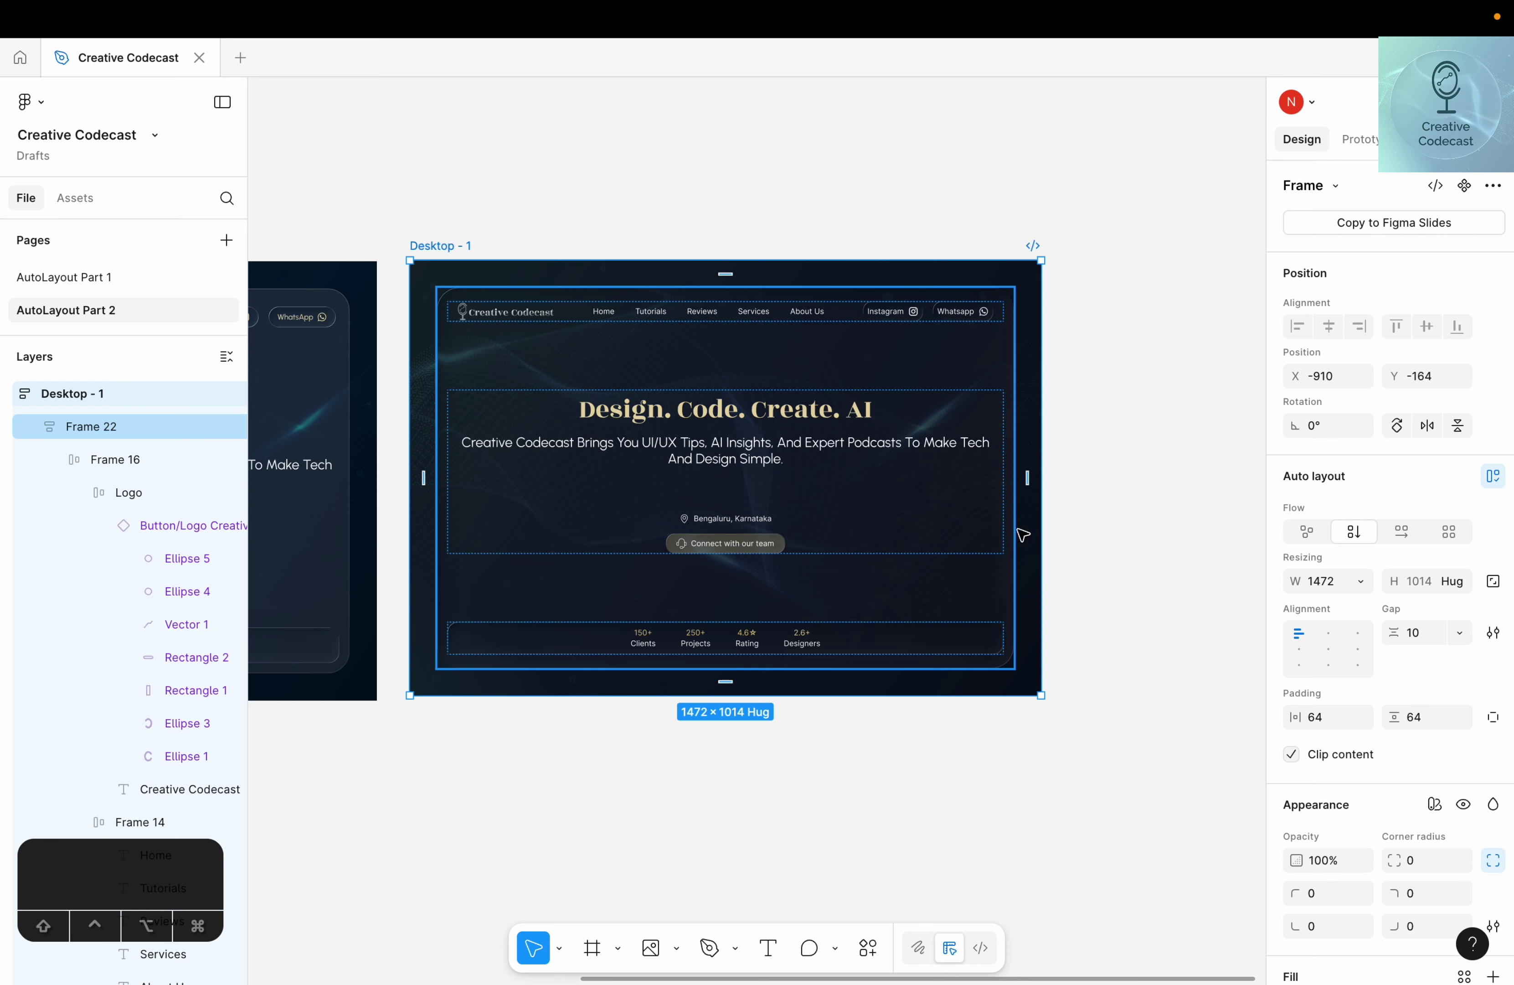
drag(1043, 539, 1235, 515)
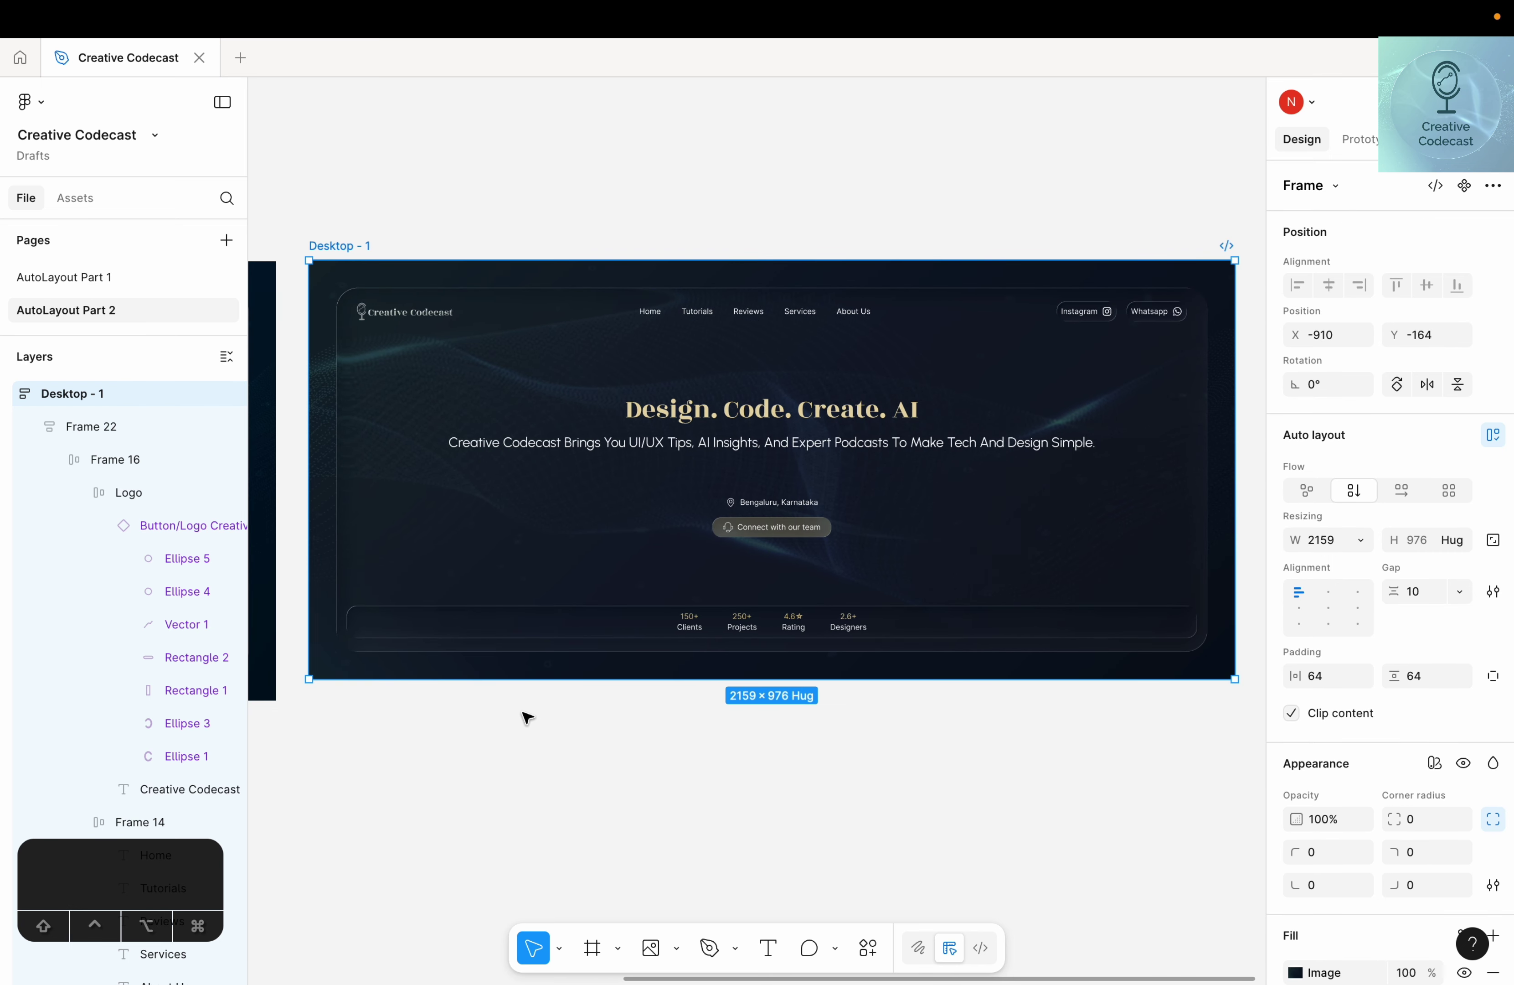